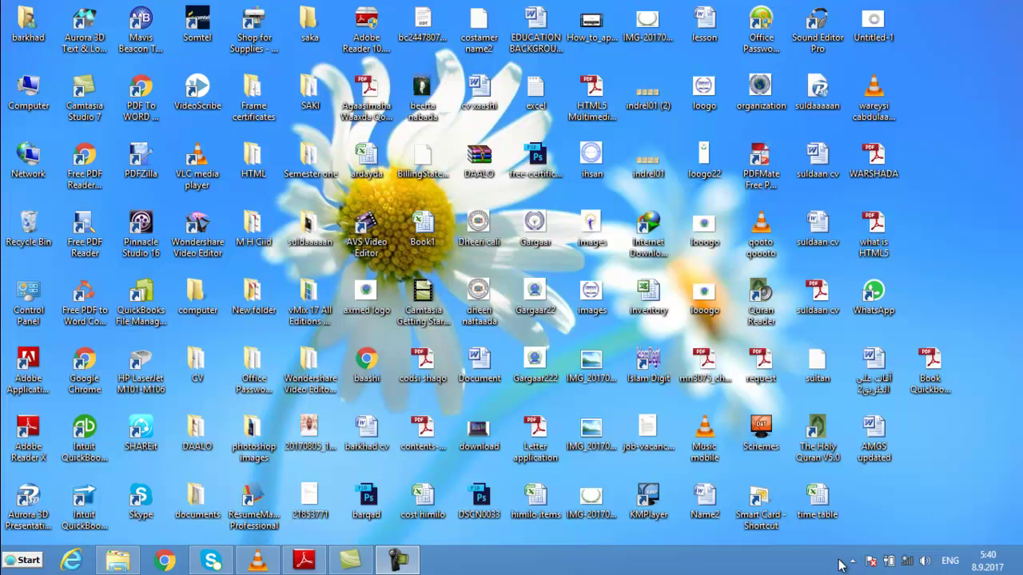
- Launch QuickBooks Enterprise from its desktop shortcut and postpone the R16 update with Install Later
{"action": "mouse_move", "coordinate": [350, 560]}
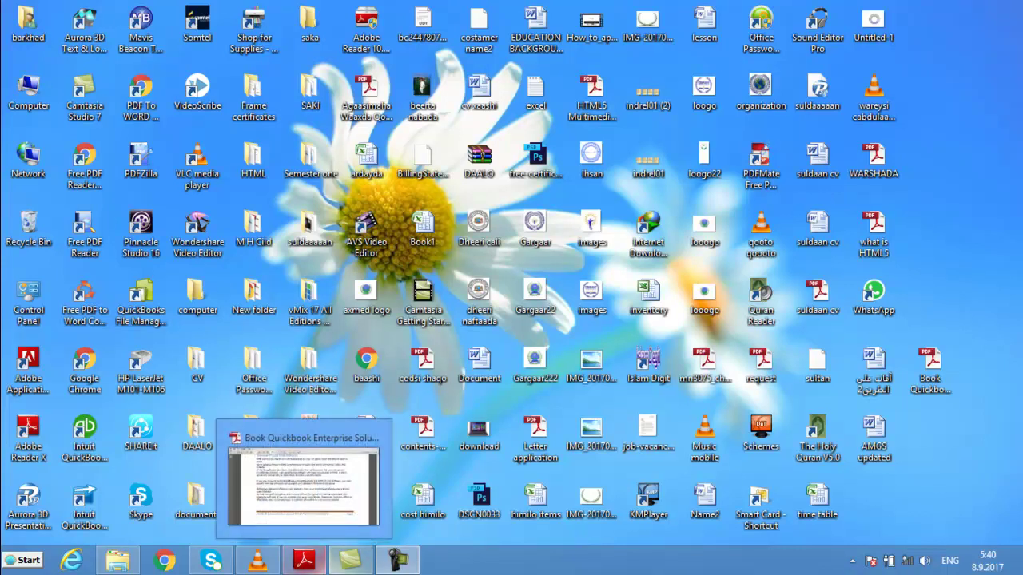
{"action": "mouse_move", "coordinate": [411, 564]}
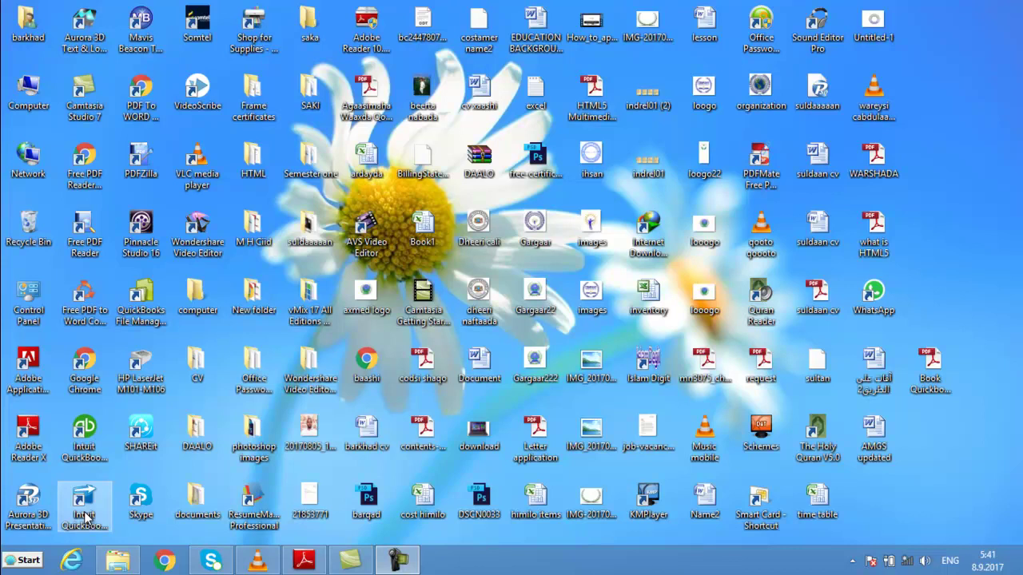
{"action": "left_click", "coordinate": [86, 516]}
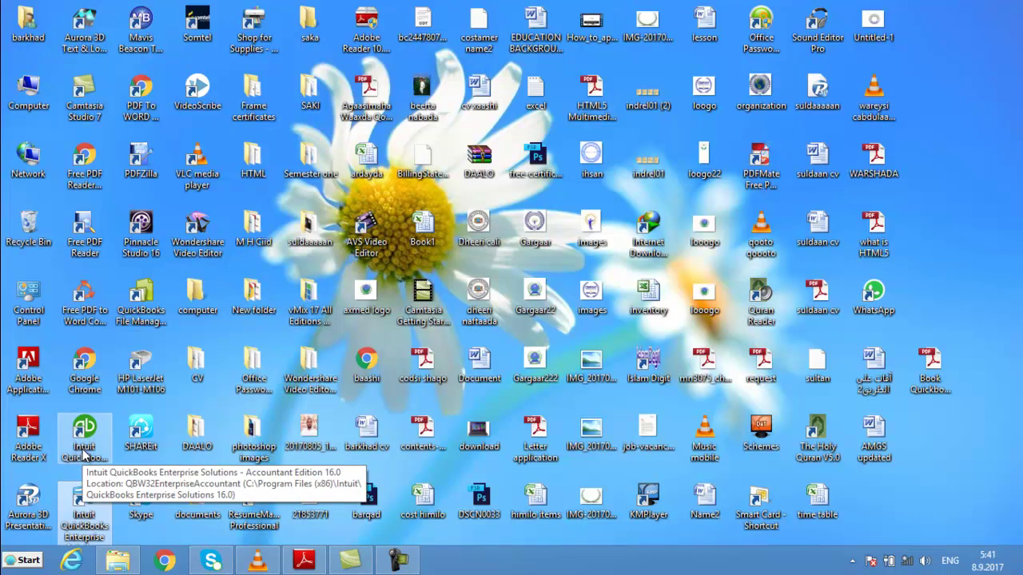
{"action": "left_click", "coordinate": [78, 516]}
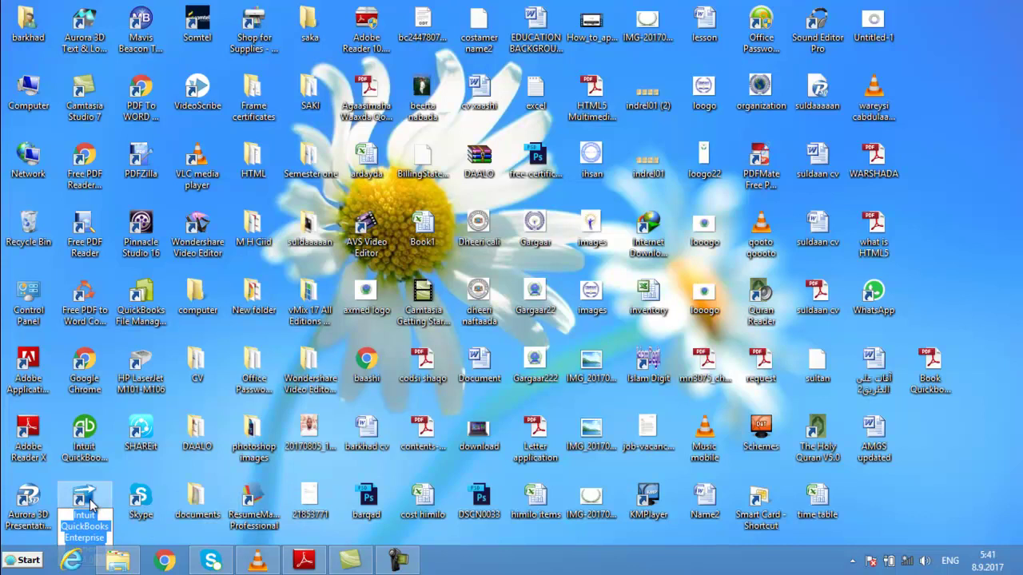
{"action": "left_click", "coordinate": [92, 501]}
{"action": "double_click", "coordinate": [88, 502]}
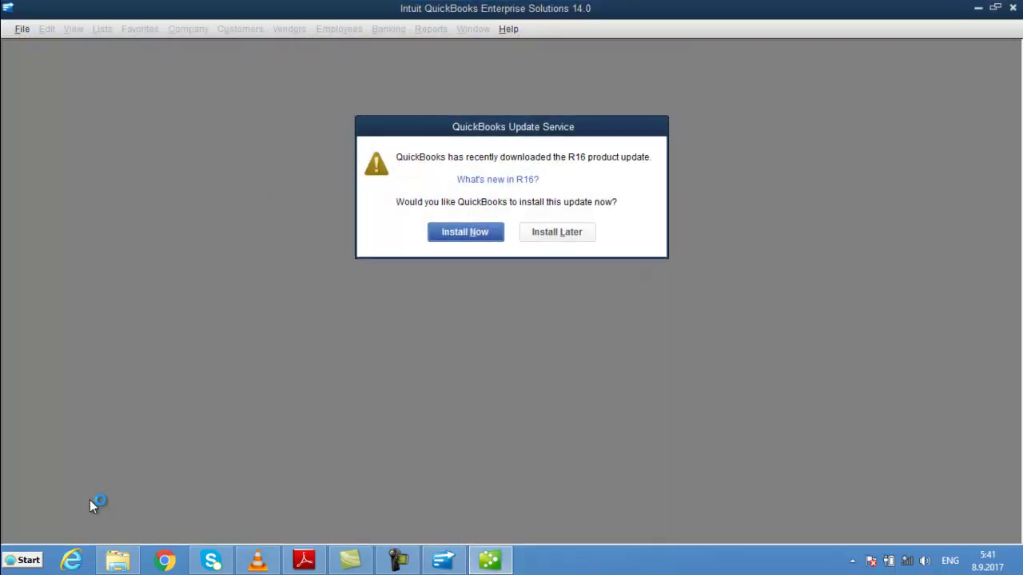
{"action": "left_click", "coordinate": [556, 234]}
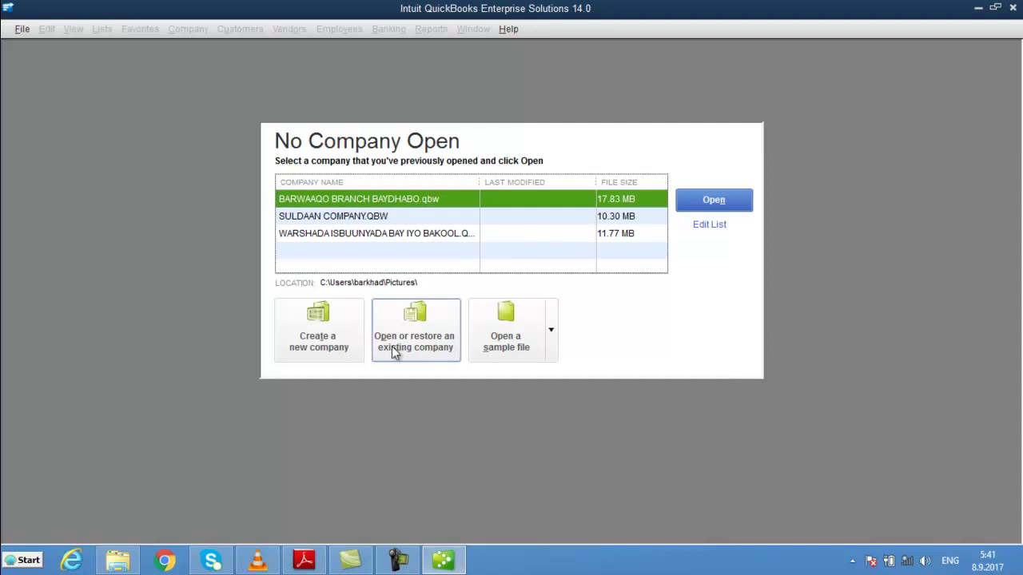
- Start a new company file with Advanced Setup to open the EasyStep Interview
{"action": "left_click", "coordinate": [326, 348]}
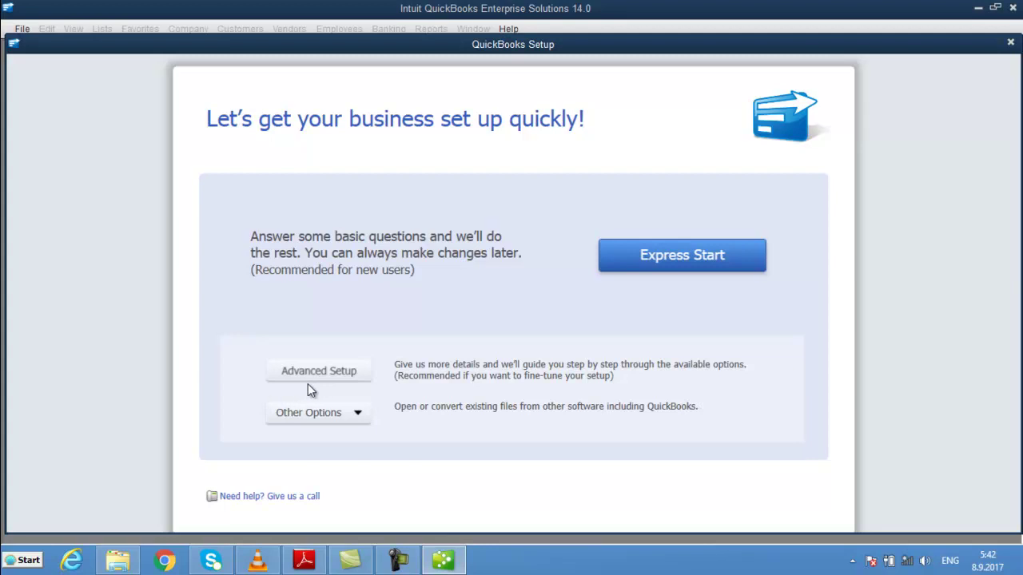
{"action": "left_click", "coordinate": [335, 374]}
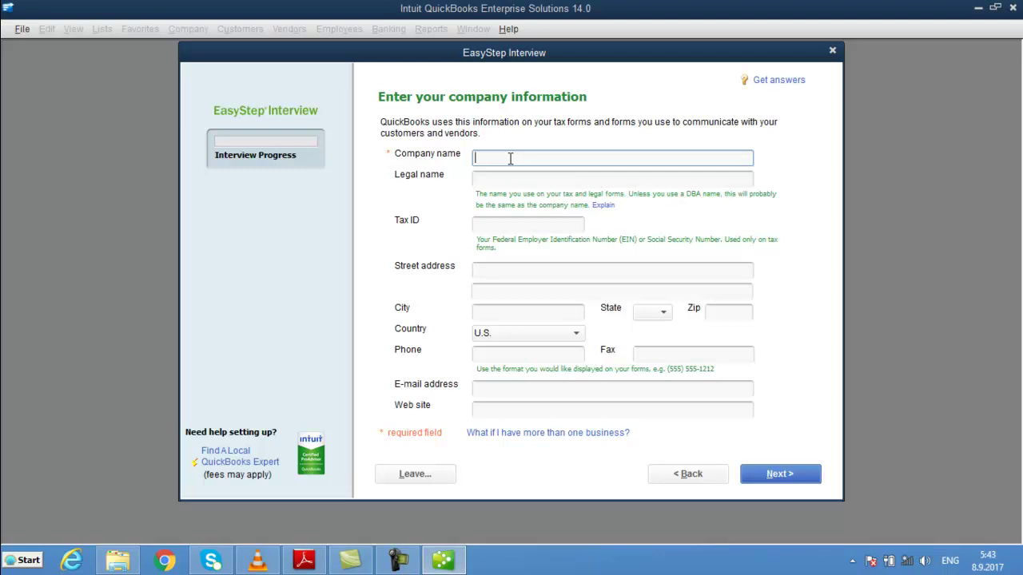
- Enter HIMILO ELECTRONICS COMPANY as the company name, which also fills the legal name
{"action": "type", "text": "h"}
{"action": "key", "text": "BackSpace"}
{"action": "type", "text": "HIMILO SO"}
{"action": "key", "text": "BackSpace"}
{"action": "key", "text": "BackSpace"}
{"action": "type", "text": "ELECTRONICS COMPANY"}
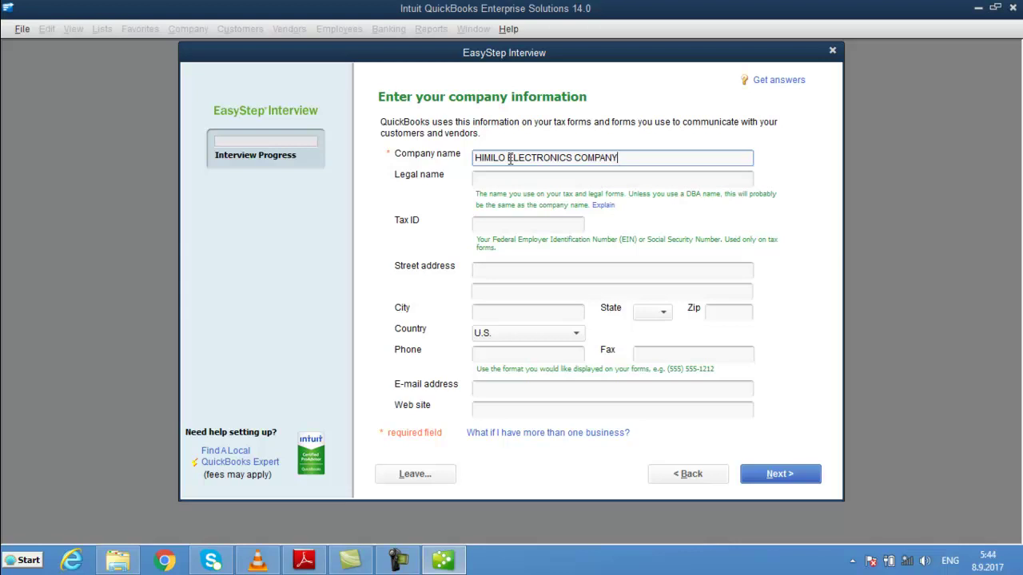
{"action": "key", "text": "Tab"}
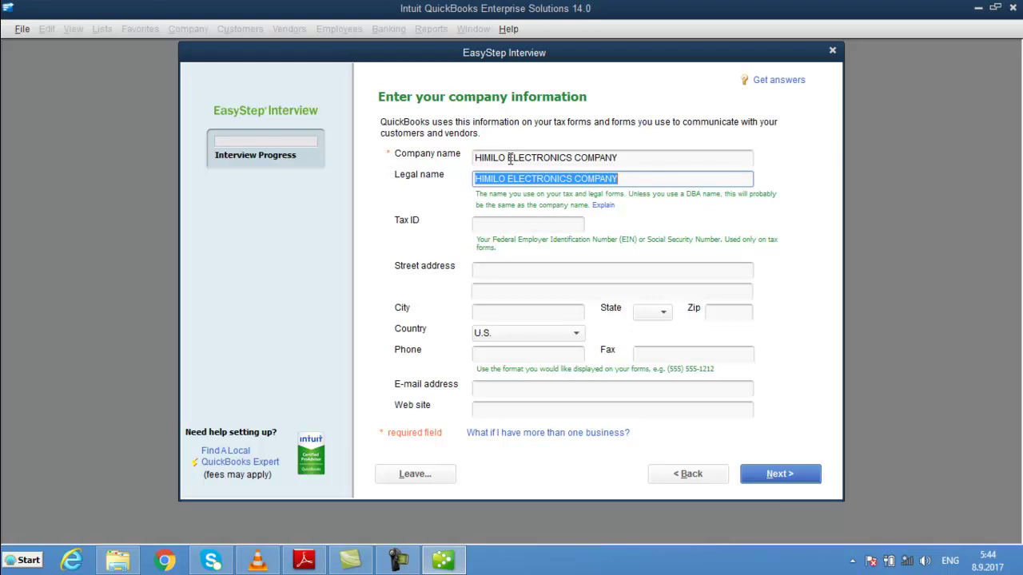
- Skip the Tax ID and enter the company's first street address line
{"action": "key", "text": "Tab"}
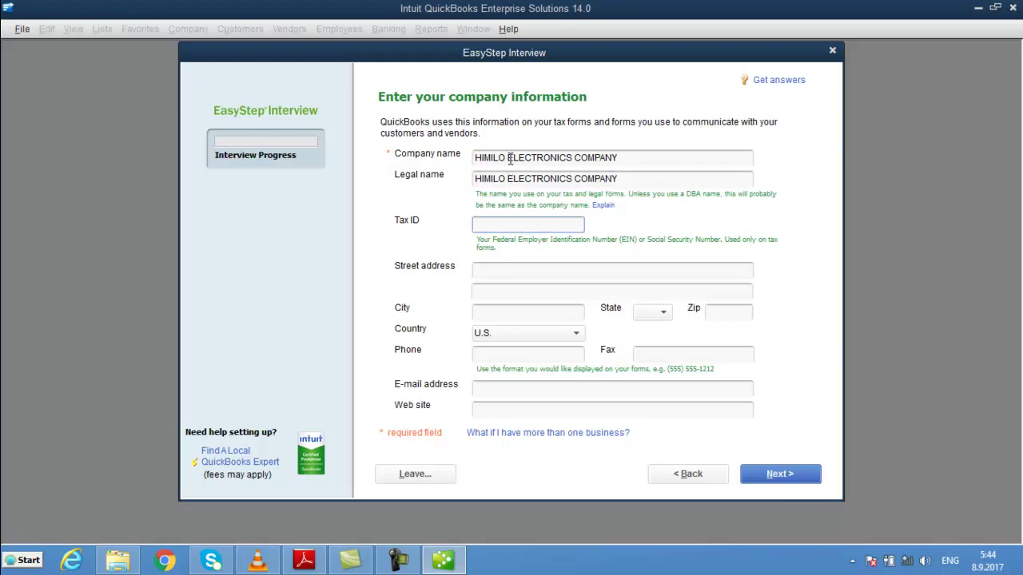
{"action": "key", "text": "Tab"}
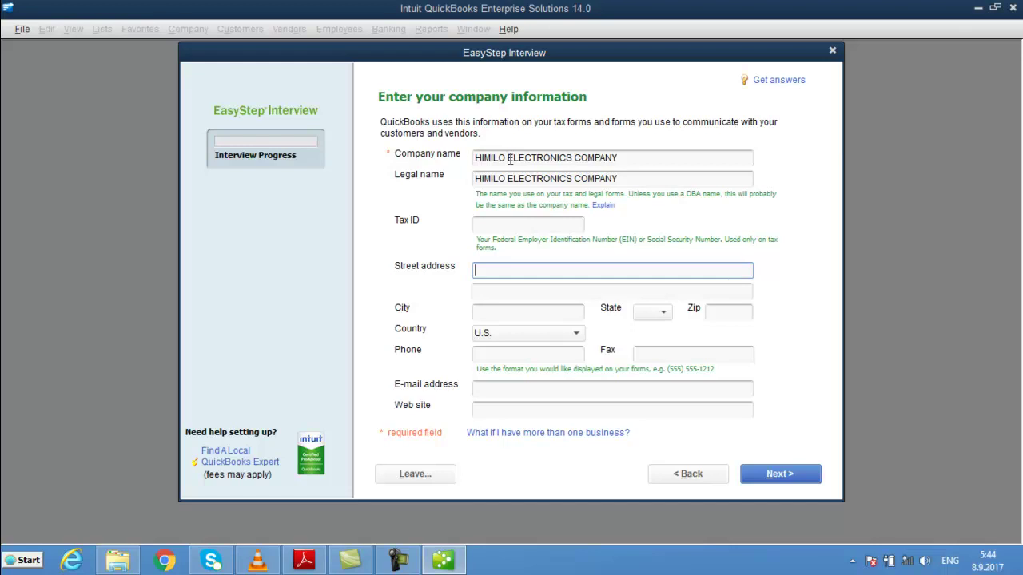
{"action": "key", "text": "BackSpace"}
{"action": "key", "text": "BackSpace"}
{"action": "key", "text": "Tab"}
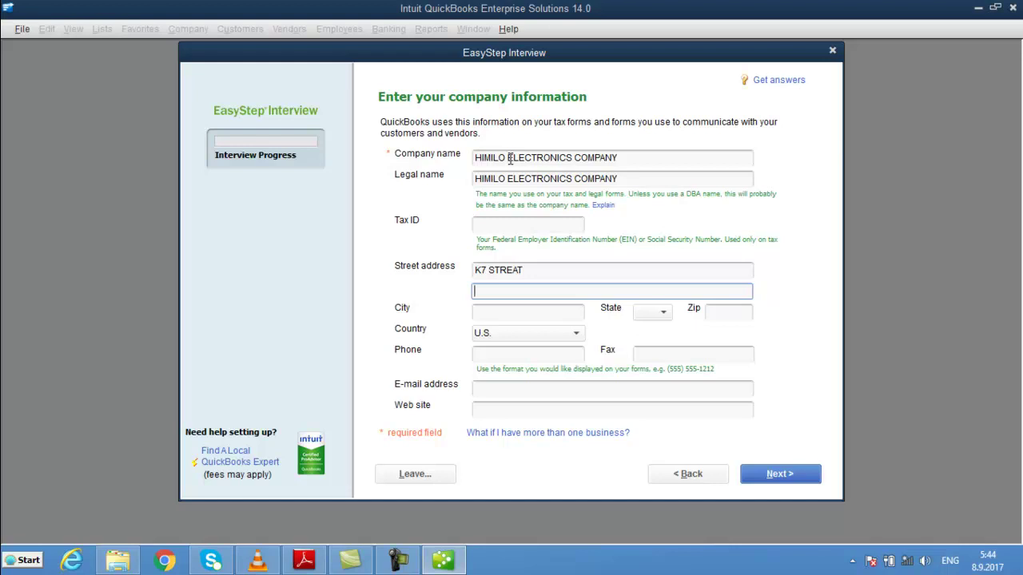
- Fill in the company's city and zip code, leaving the state blank
{"action": "key", "text": "Tab"}
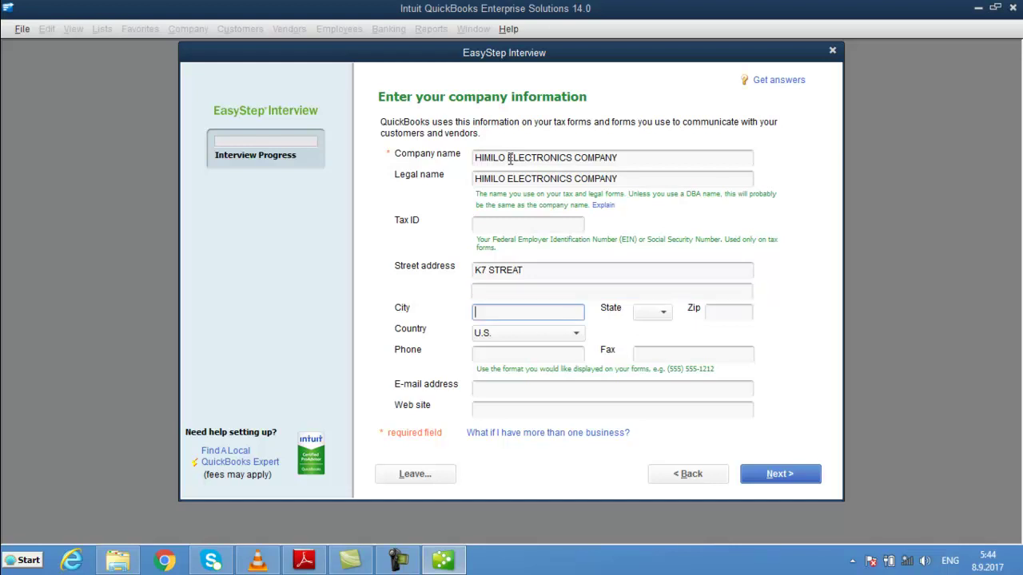
{"action": "type", "text": "B"}
{"action": "type", "text": "IOD"}
{"action": "key", "text": "BackSpace"}
{"action": "key", "text": "BackSpace"}
{"action": "type", "text": "A"}
{"action": "key", "text": "BackSpace"}
{"action": "key", "text": "BackSpace"}
{"action": "type", "text": "AIDO"}
{"action": "key", "text": "Tab"}
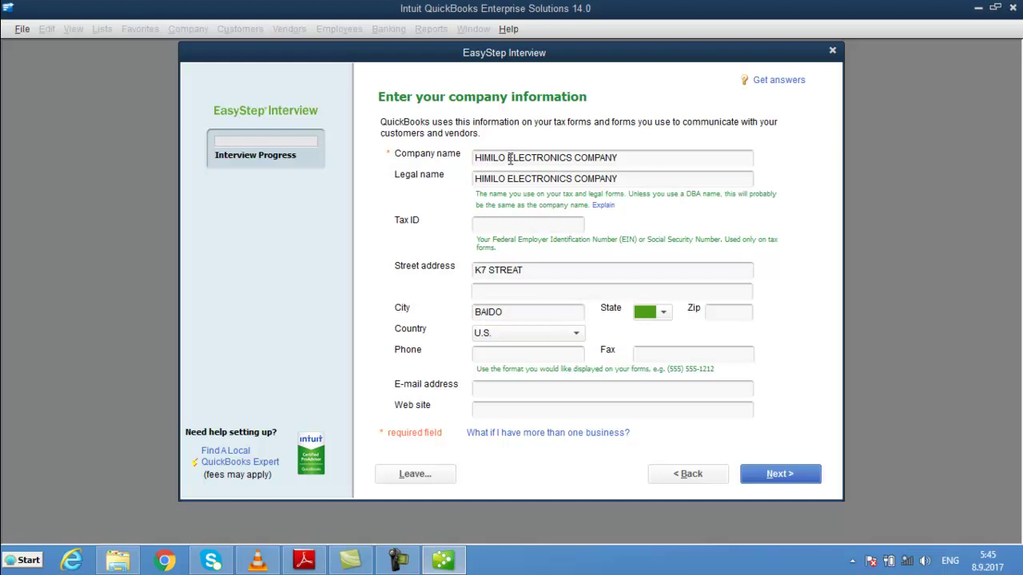
{"action": "key", "text": "Tab"}
{"action": "type", "text": "="}
{"action": "key", "text": "BackSpace"}
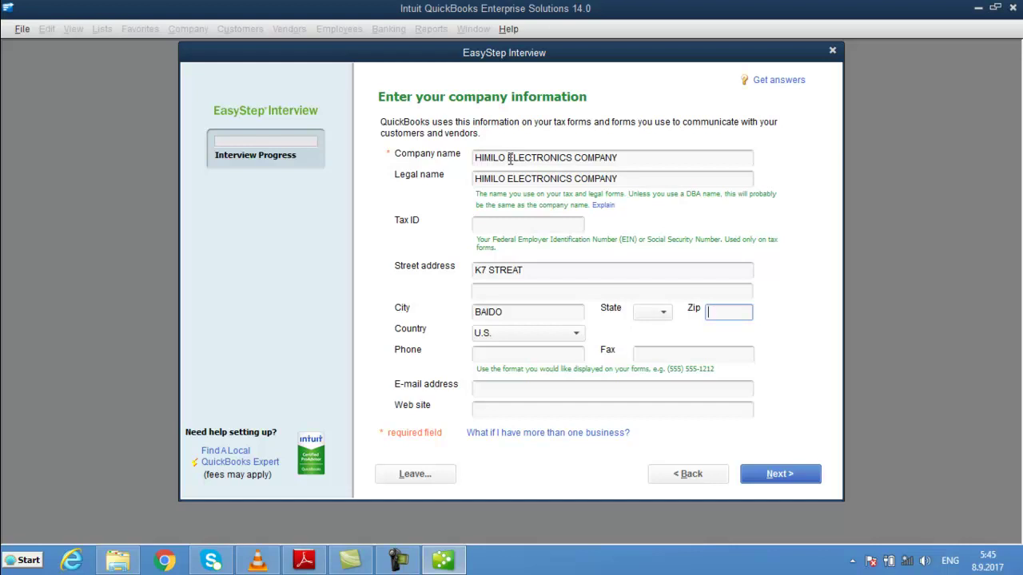
{"action": "type", "text": "+252"}
{"action": "key", "text": "Tab"}
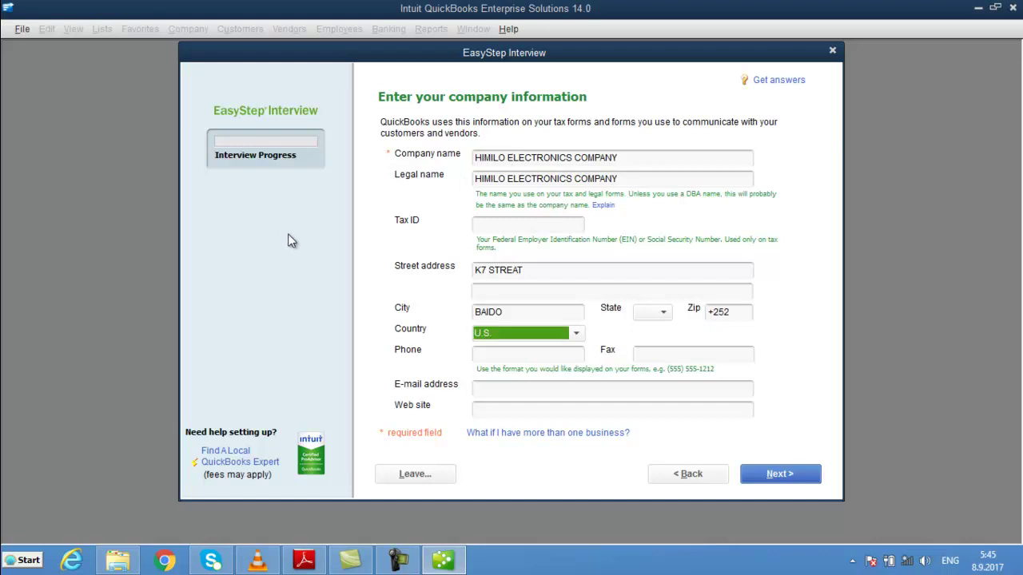
- Set the country to Other, enter the company phone, fax and e-mail, and continue
{"action": "left_click", "coordinate": [578, 333]}
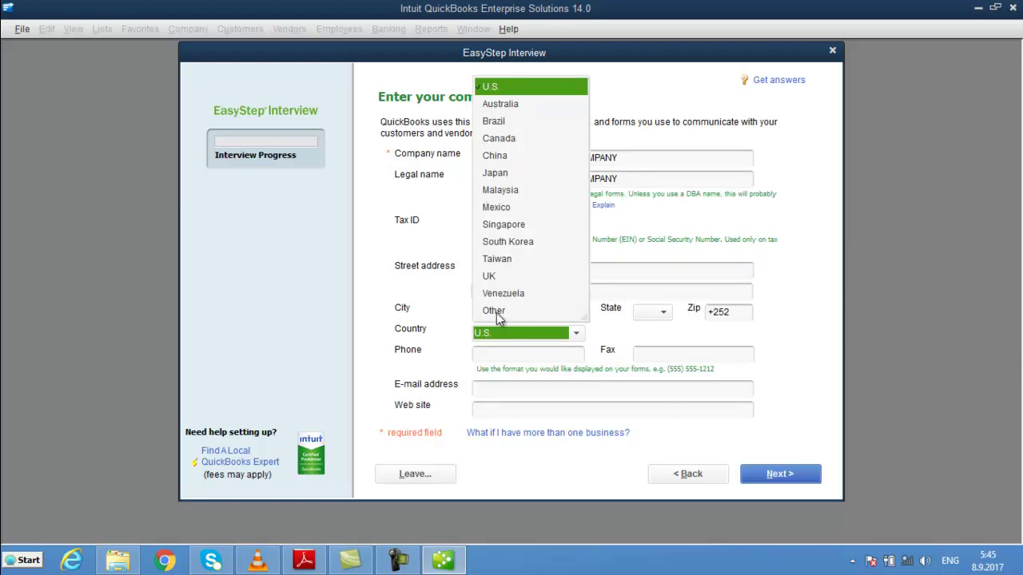
{"action": "left_click", "coordinate": [494, 312]}
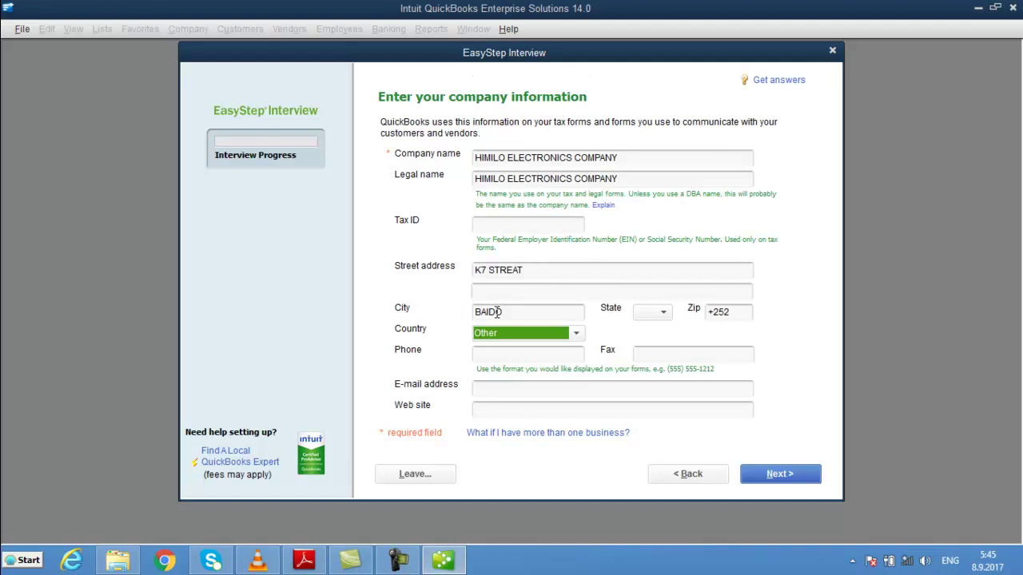
{"action": "key", "text": "Tab"}
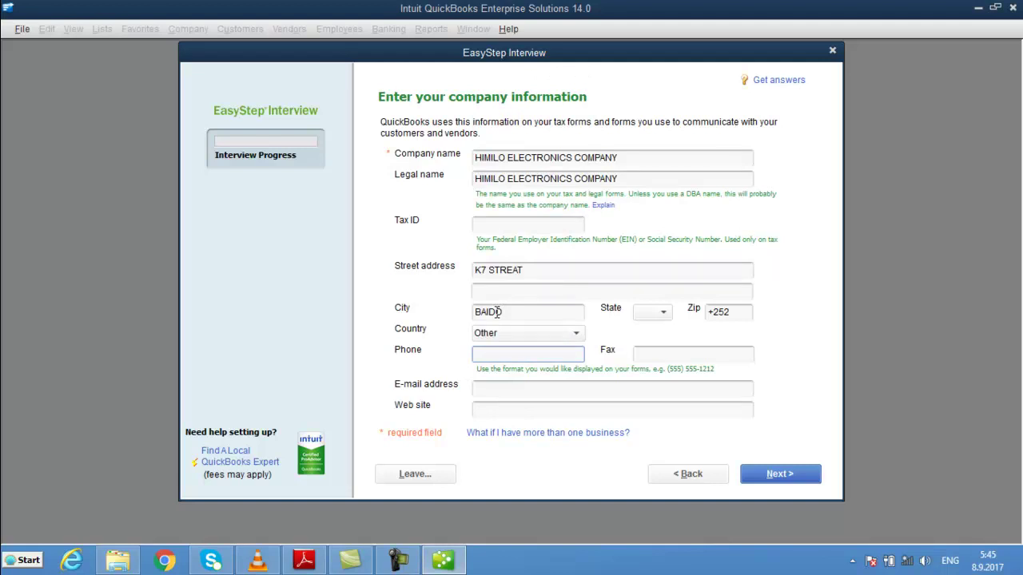
{"action": "key", "text": "Tab"}
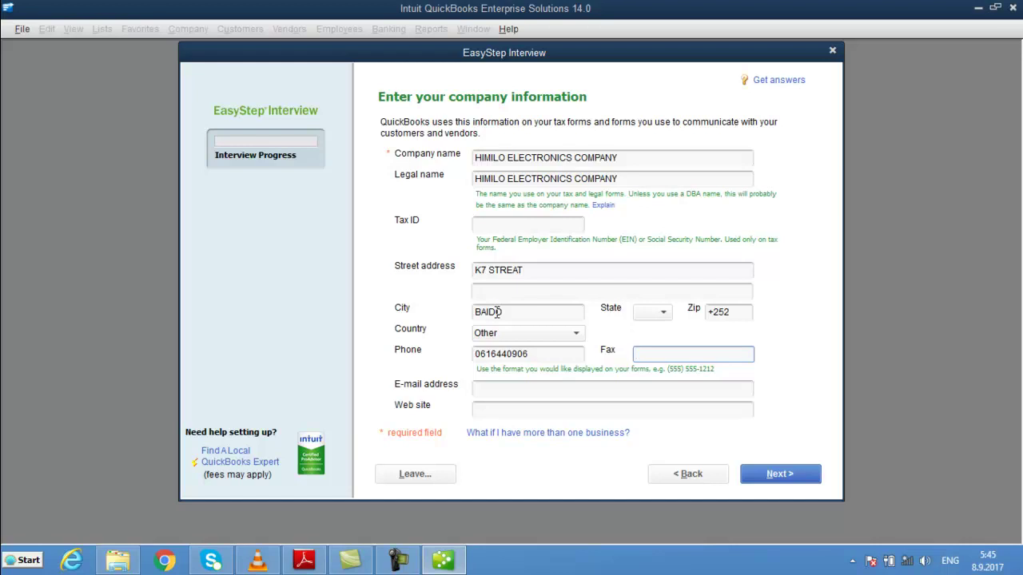
{"action": "type", "text": "655555"}
{"action": "key", "text": "Tab"}
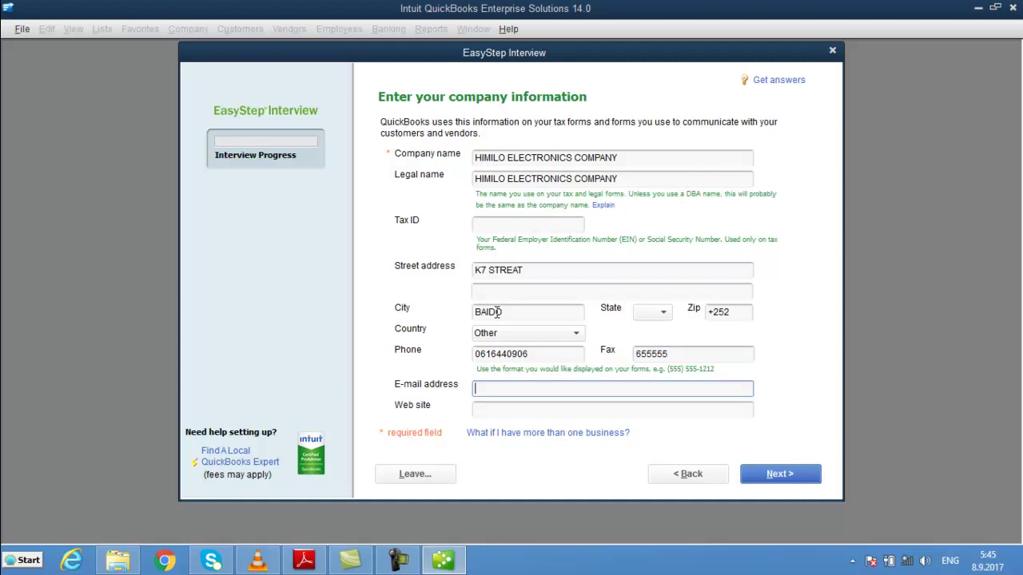
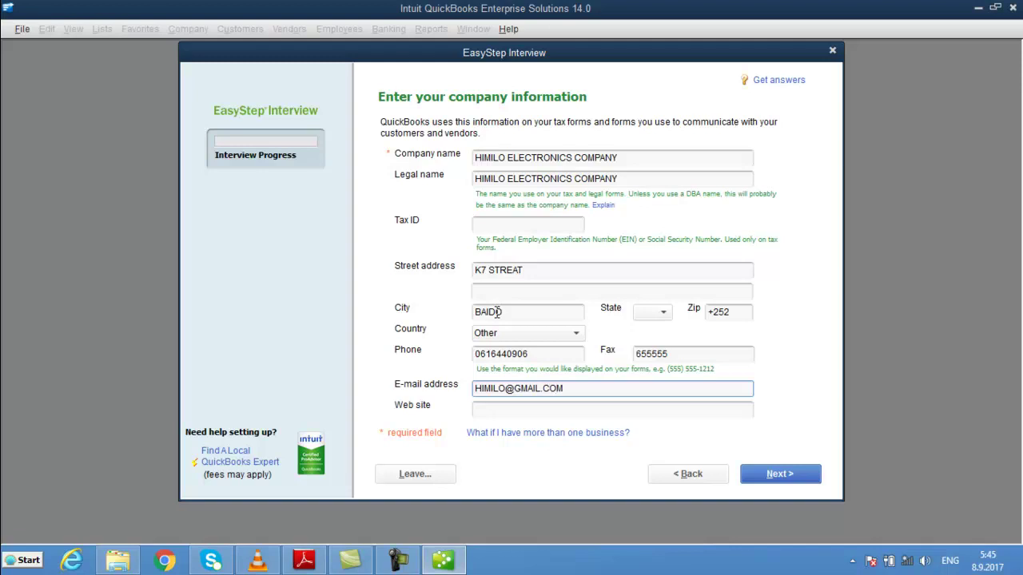
{"action": "key", "text": "Tab"}
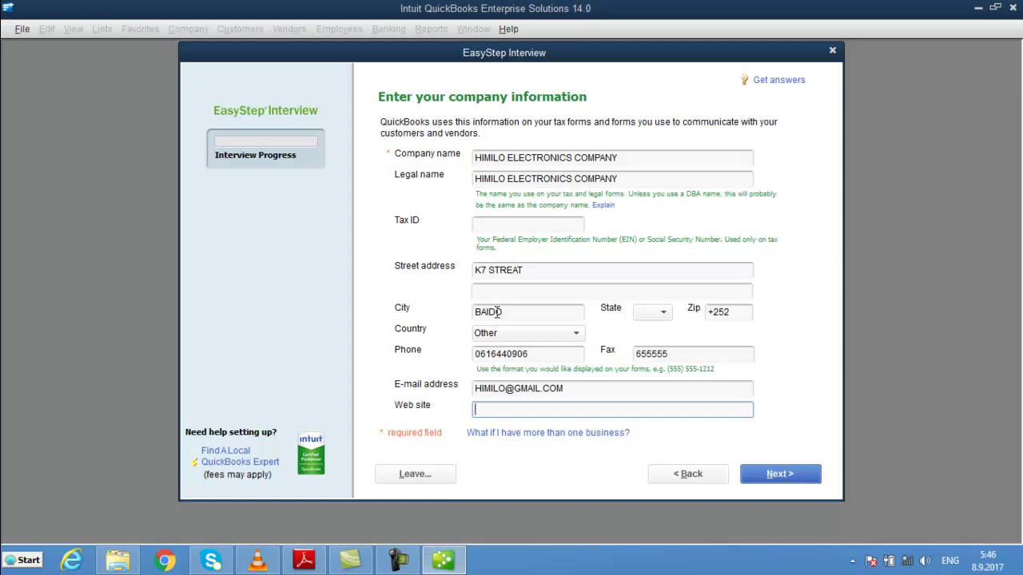
{"action": "left_click", "coordinate": [761, 476]}
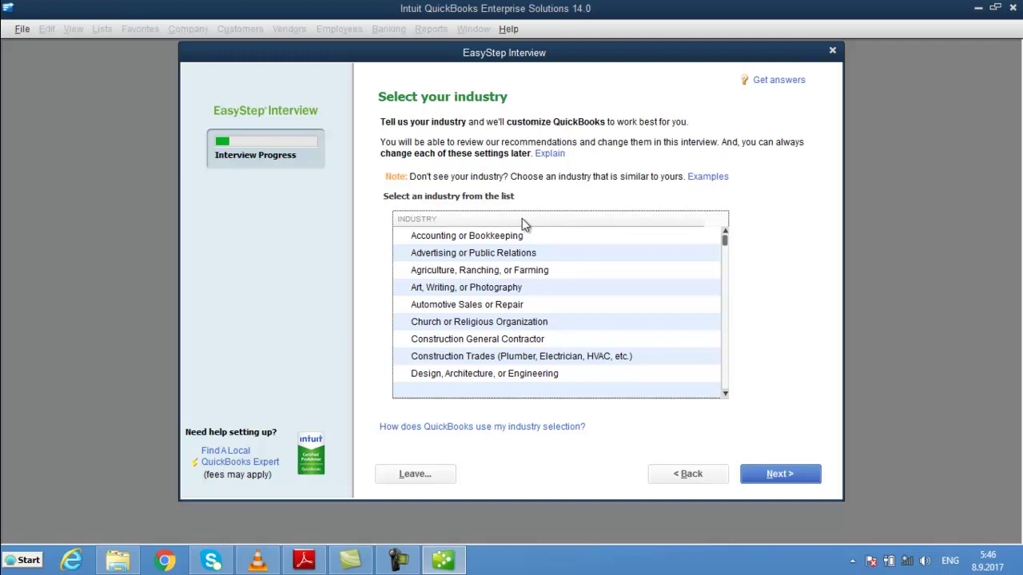
- Scroll to the bottom of the industry list and select General Product-based Business
{"action": "left_click_drag", "start_coordinate": [725, 241], "coordinate": [727, 266]}
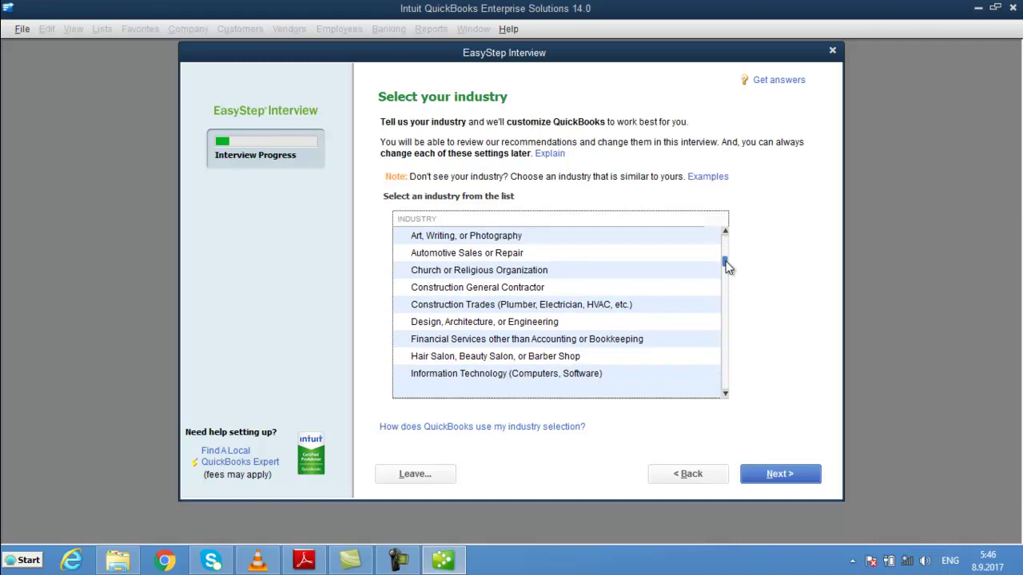
{"action": "left_click_drag", "start_coordinate": [727, 266], "coordinate": [727, 387]}
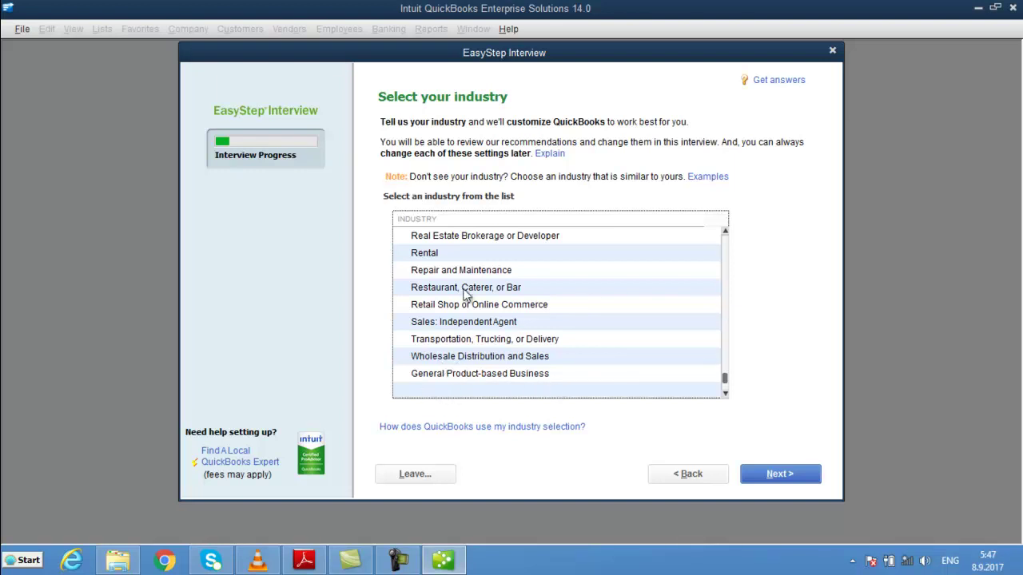
{"action": "left_click", "coordinate": [459, 376]}
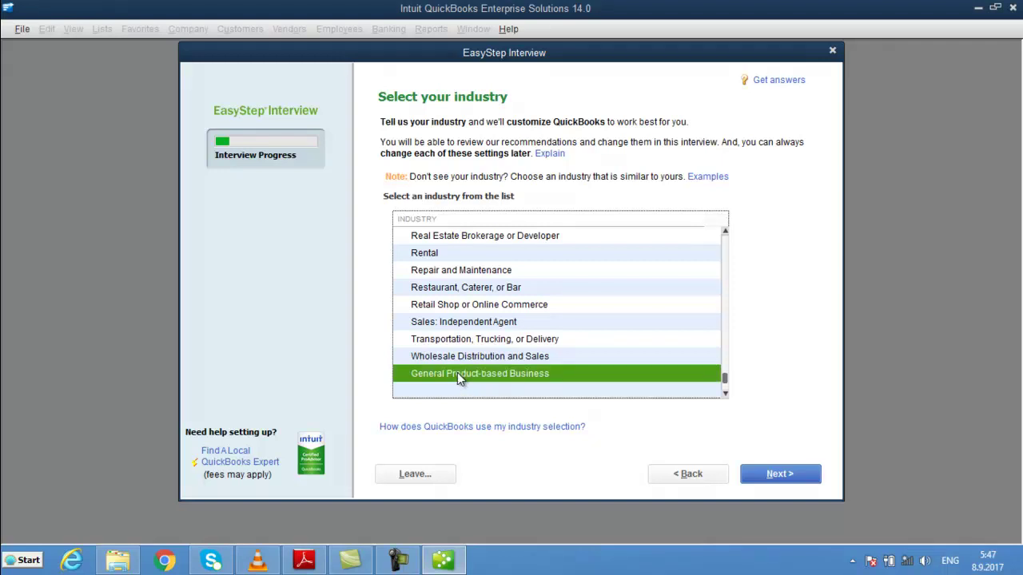
- Choose Other/None as the company organization type and advance to the fiscal-year page
{"action": "left_click", "coordinate": [788, 476]}
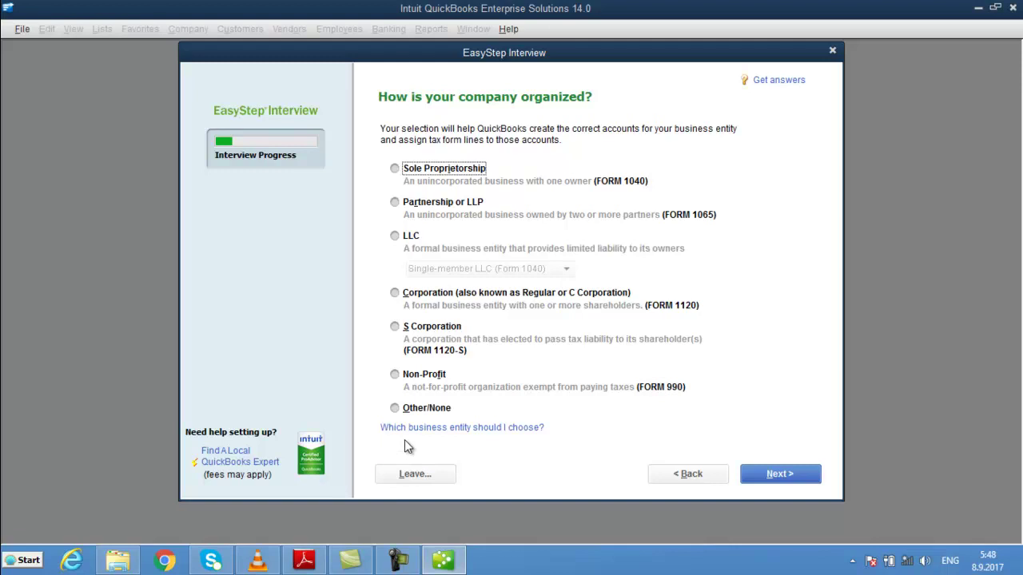
{"action": "left_click", "coordinate": [393, 410]}
{"action": "left_click", "coordinate": [786, 476]}
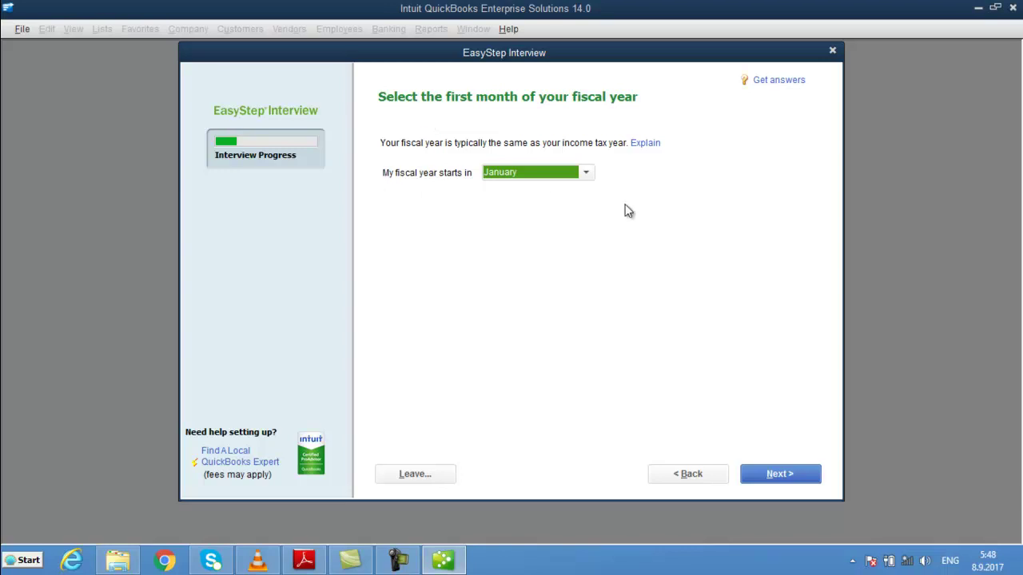
- Change the fiscal year's first month from January to September
{"action": "left_click", "coordinate": [588, 174]}
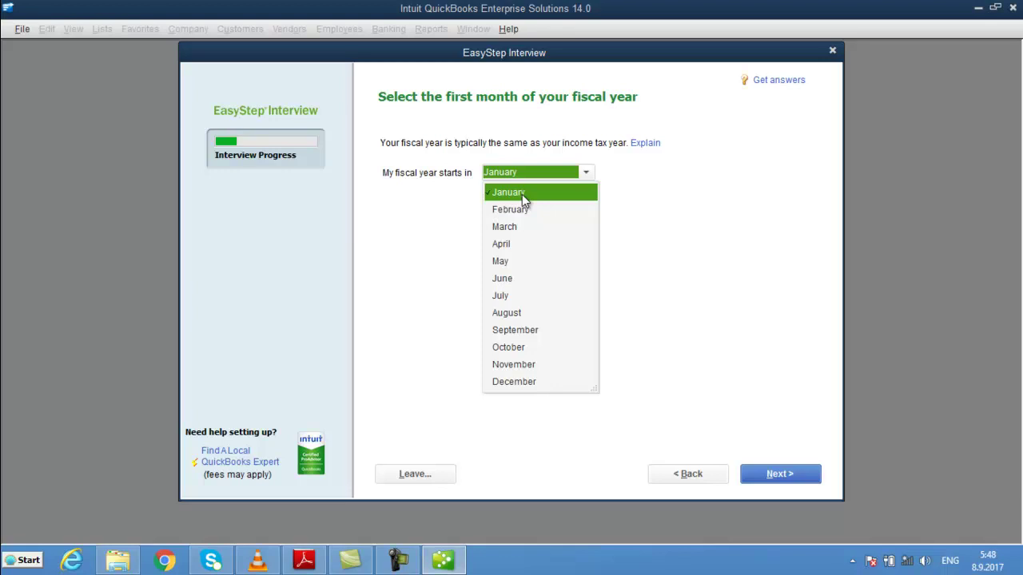
{"action": "left_click", "coordinate": [516, 332]}
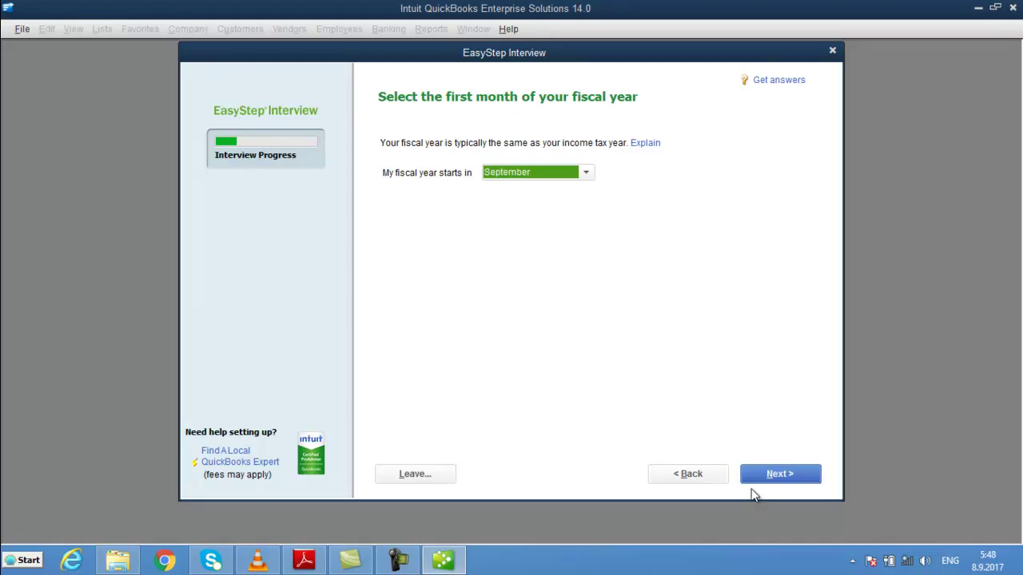
- Advance to the administrator password page and switch off Caps Lock
{"action": "left_click", "coordinate": [801, 482]}
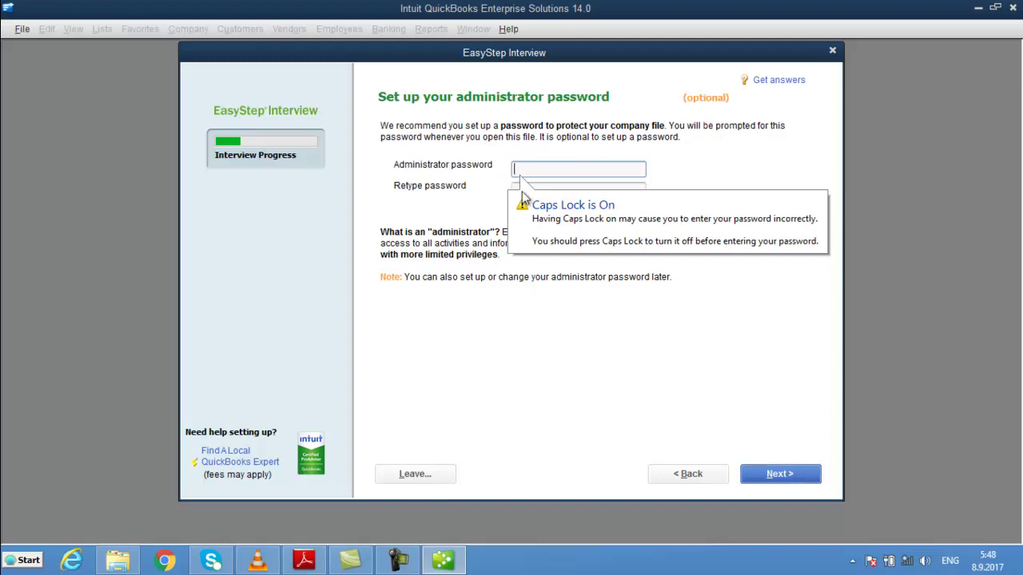
{"action": "key", "text": "Caps_Lock"}
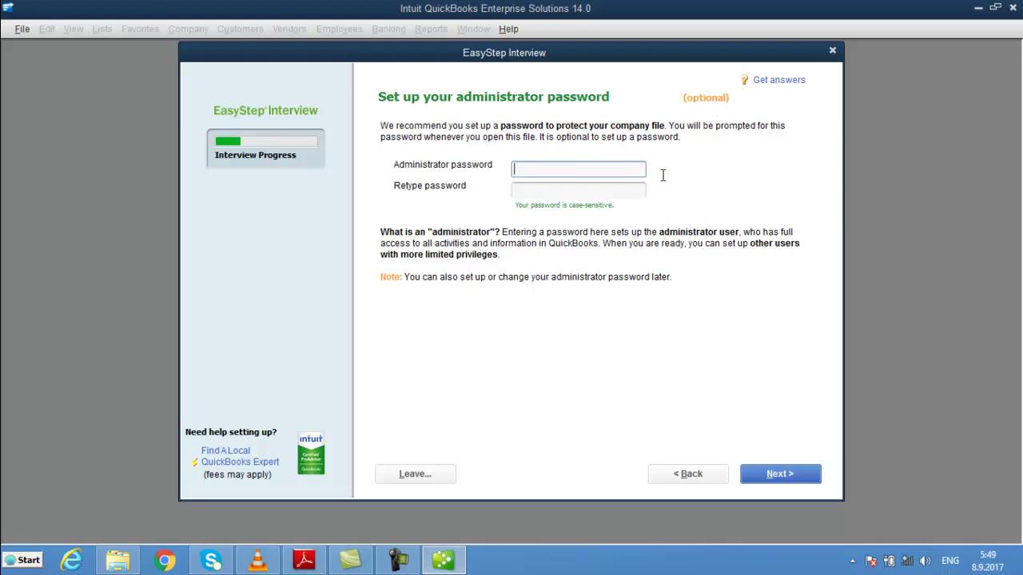
- Skip the administrator password and browse the save location to Libraries
{"action": "left_click", "coordinate": [792, 483]}
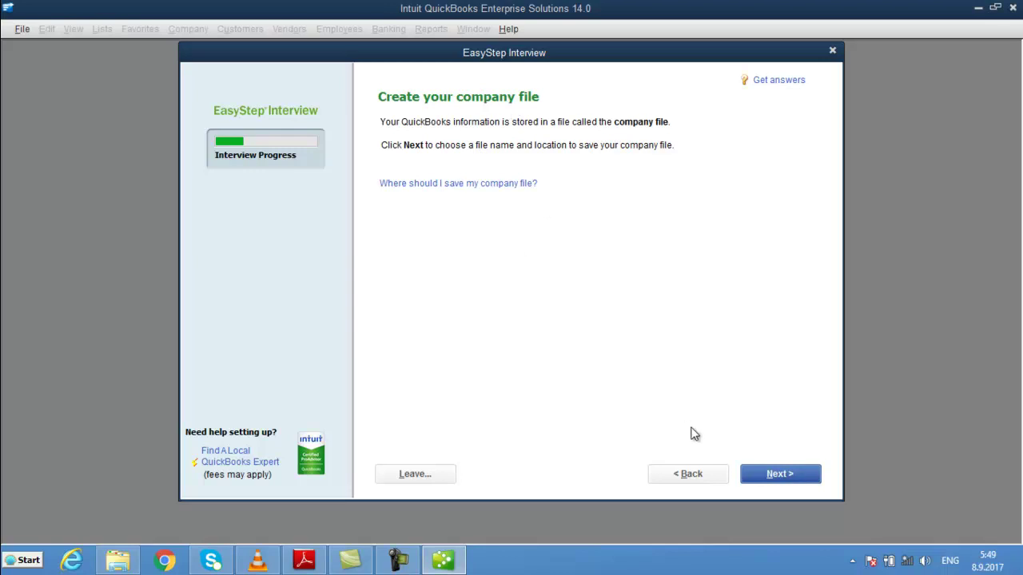
{"action": "left_click", "coordinate": [779, 476]}
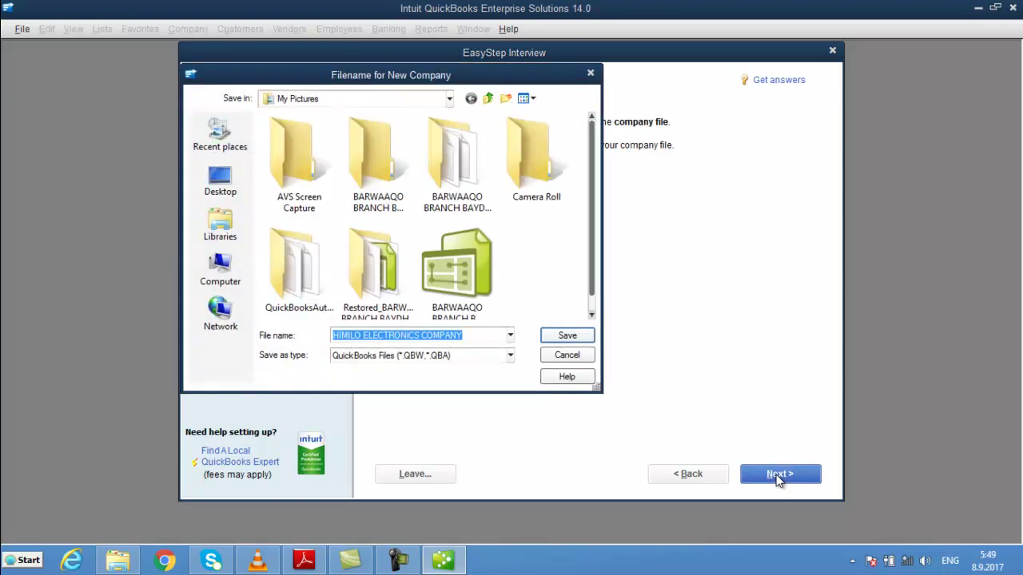
{"action": "left_click_drag", "start_coordinate": [594, 175], "coordinate": [592, 232]}
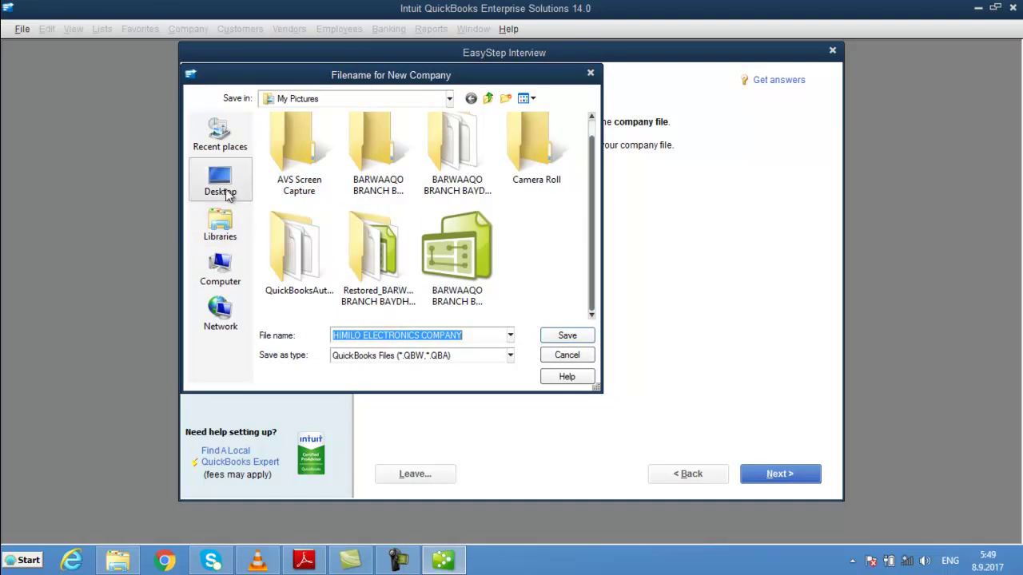
{"action": "left_click", "coordinate": [225, 240]}
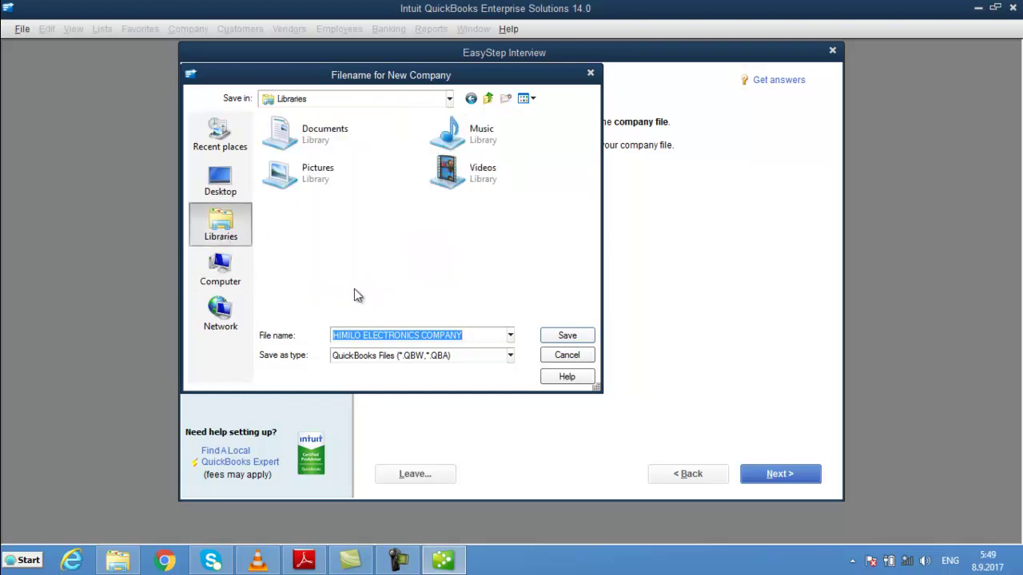
- Create a himilo folder in Documents and save the company file inside it
{"action": "right_click", "coordinate": [345, 256]}
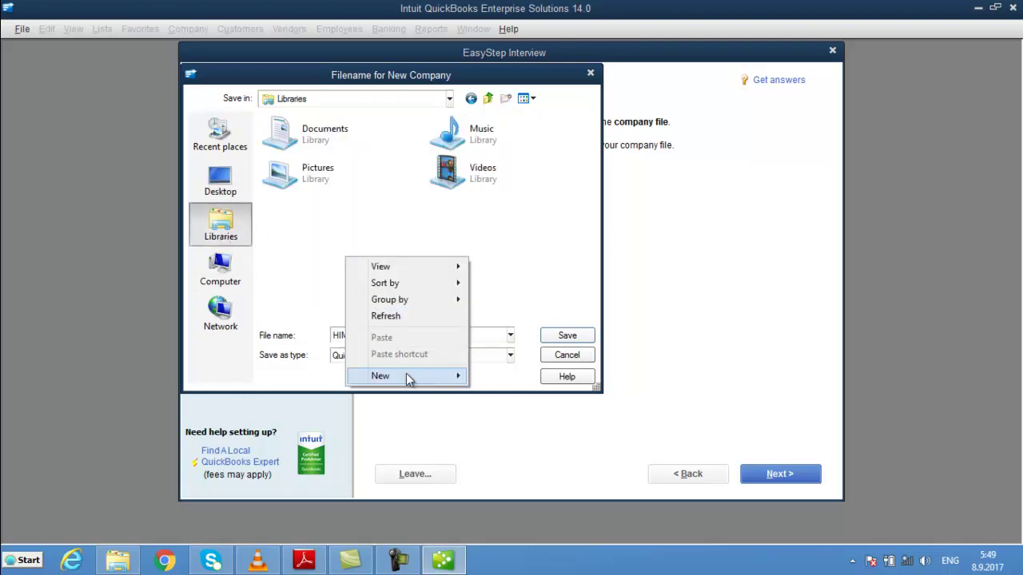
{"action": "mouse_move", "coordinate": [406, 376]}
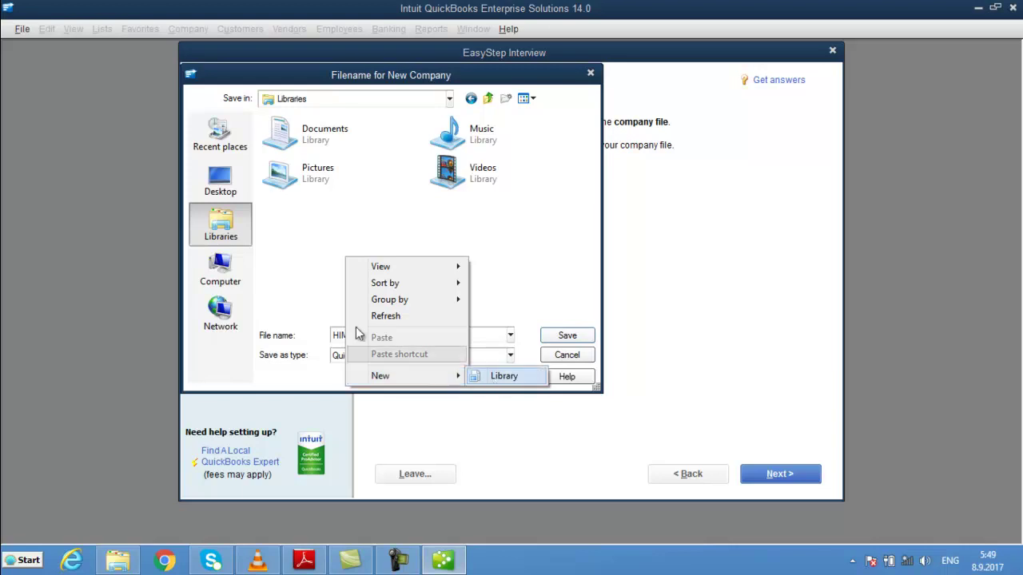
{"action": "left_click", "coordinate": [277, 212]}
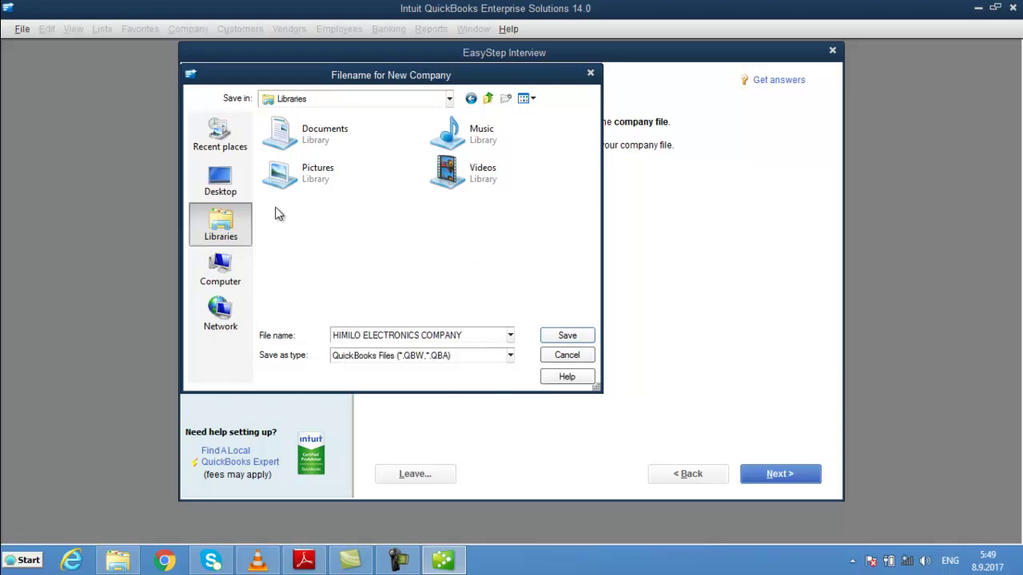
{"action": "double_click", "coordinate": [323, 155]}
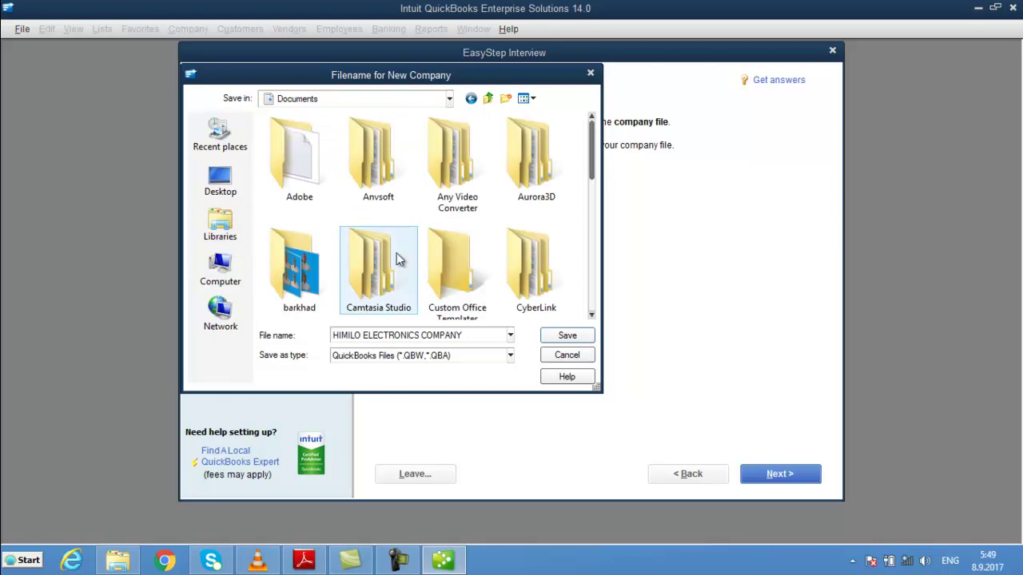
{"action": "right_click", "coordinate": [403, 216]}
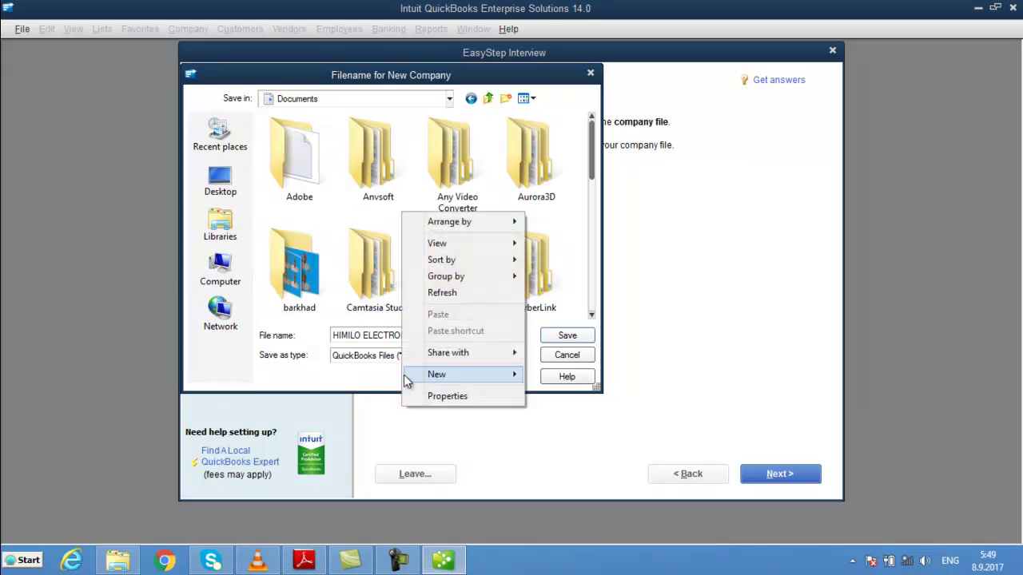
{"action": "mouse_move", "coordinate": [438, 387]}
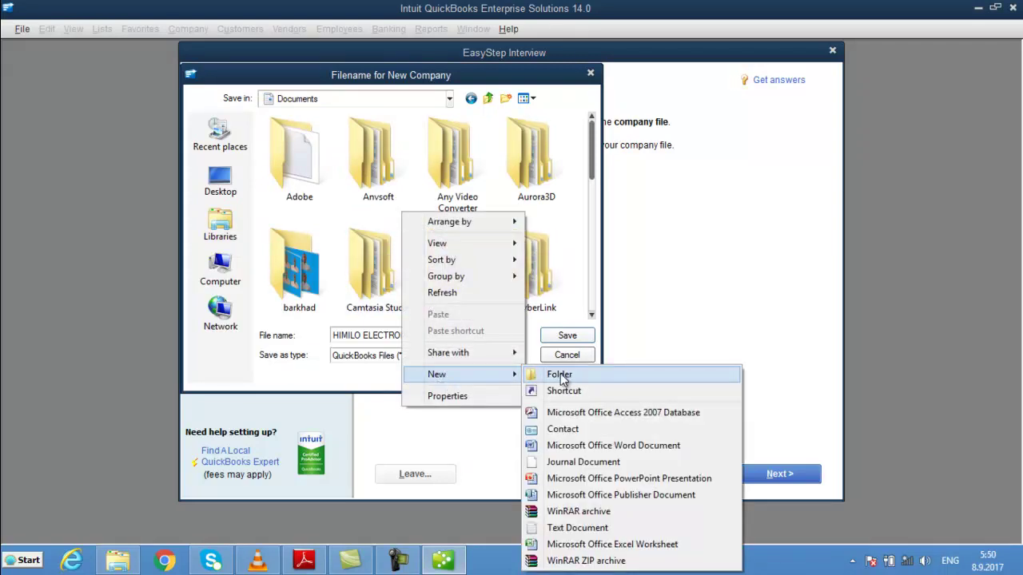
{"action": "left_click", "coordinate": [559, 374]}
{"action": "type", "text": "himi"}
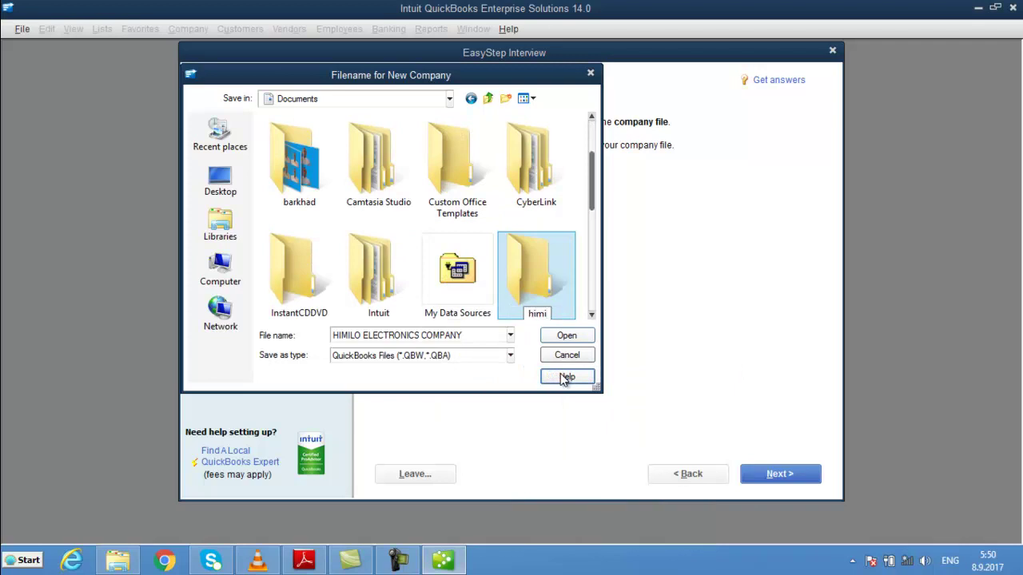
{"action": "type", "text": "lo"}
{"action": "key", "text": "Return"}
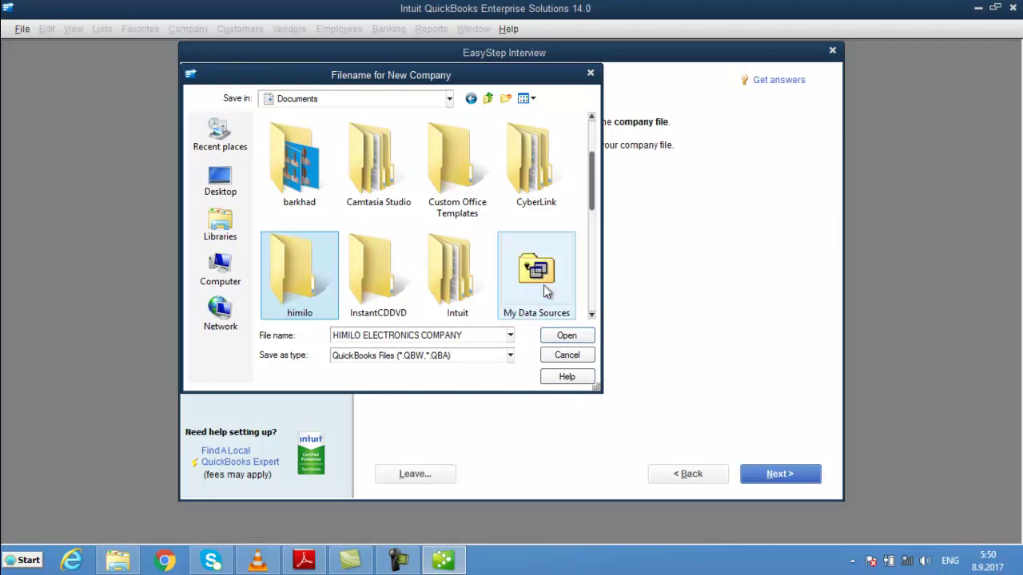
{"action": "double_click", "coordinate": [303, 280]}
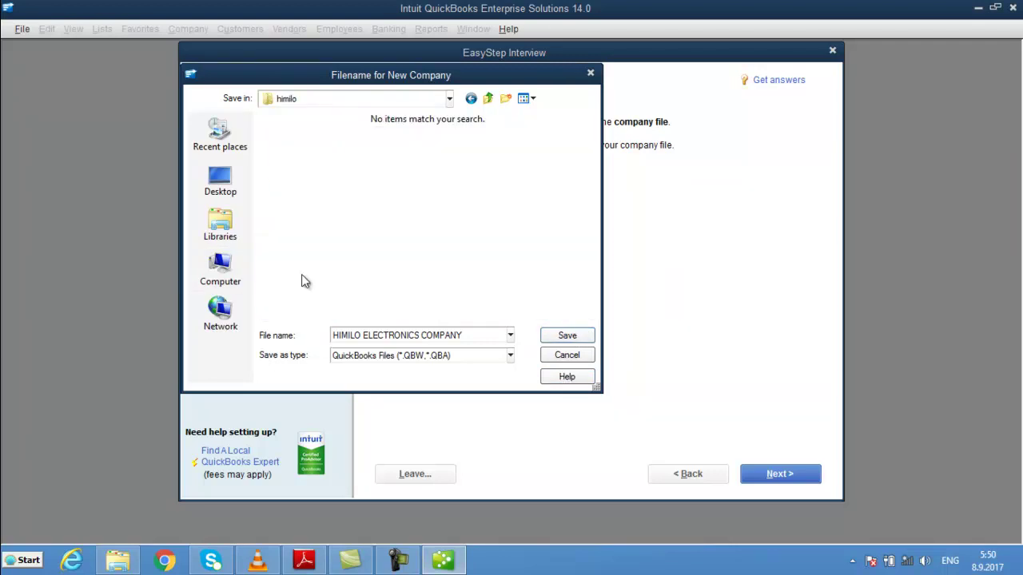
{"action": "left_click", "coordinate": [564, 336]}
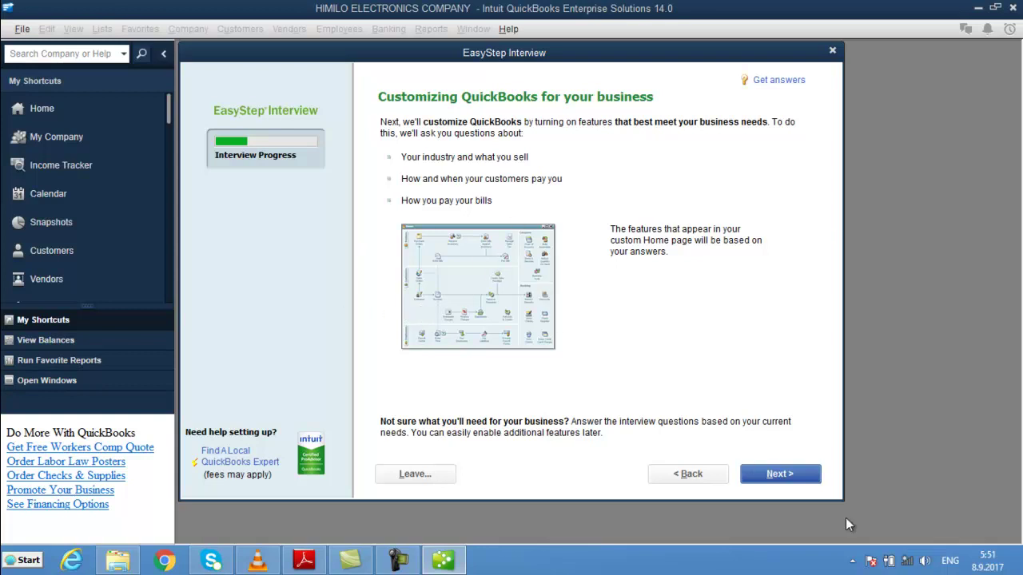
- Record that the company sells both services and products, moving on to the sales tax question
{"action": "left_click", "coordinate": [776, 474]}
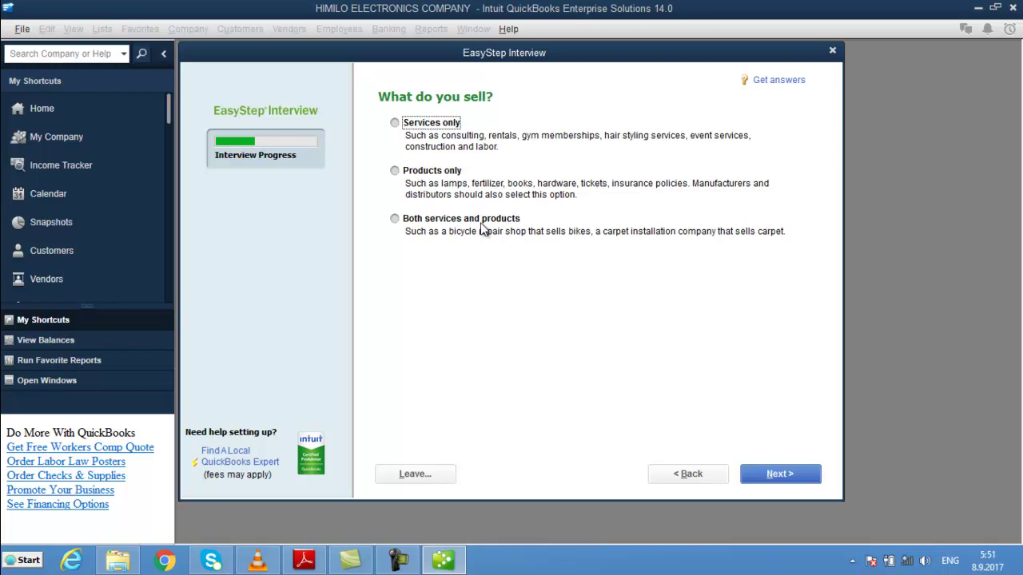
{"action": "left_click", "coordinate": [396, 220]}
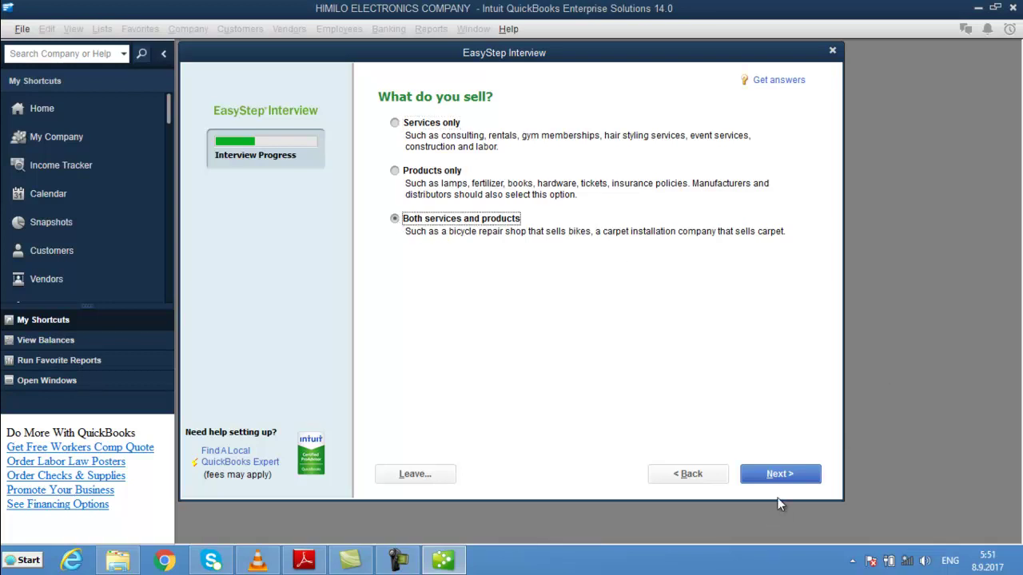
{"action": "left_click", "coordinate": [779, 475]}
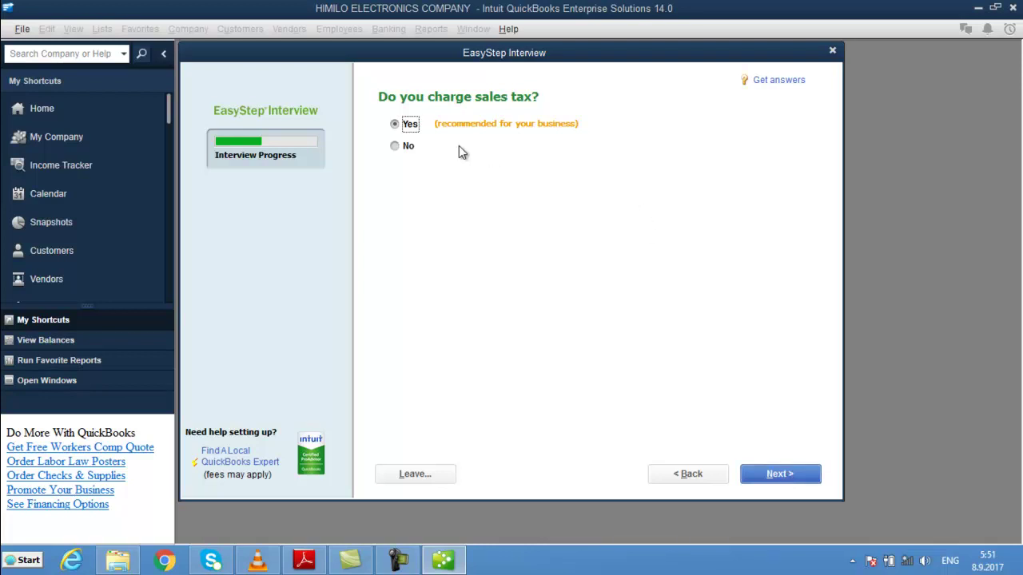
- Answer No to charging sales tax and keep Yes for using estimates
{"action": "left_click", "coordinate": [395, 147]}
{"action": "left_click", "coordinate": [787, 475]}
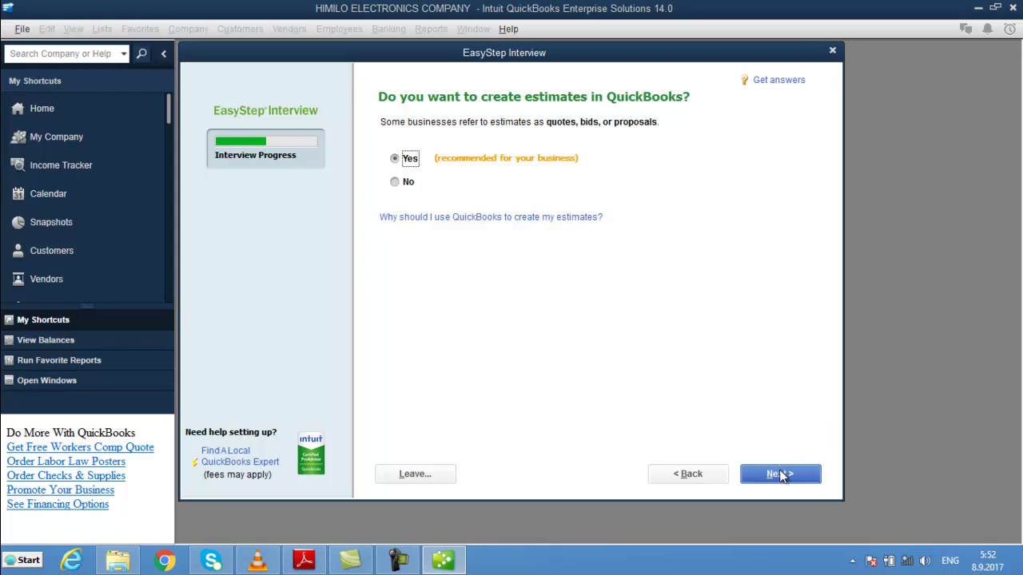
{"action": "left_click", "coordinate": [780, 474]}
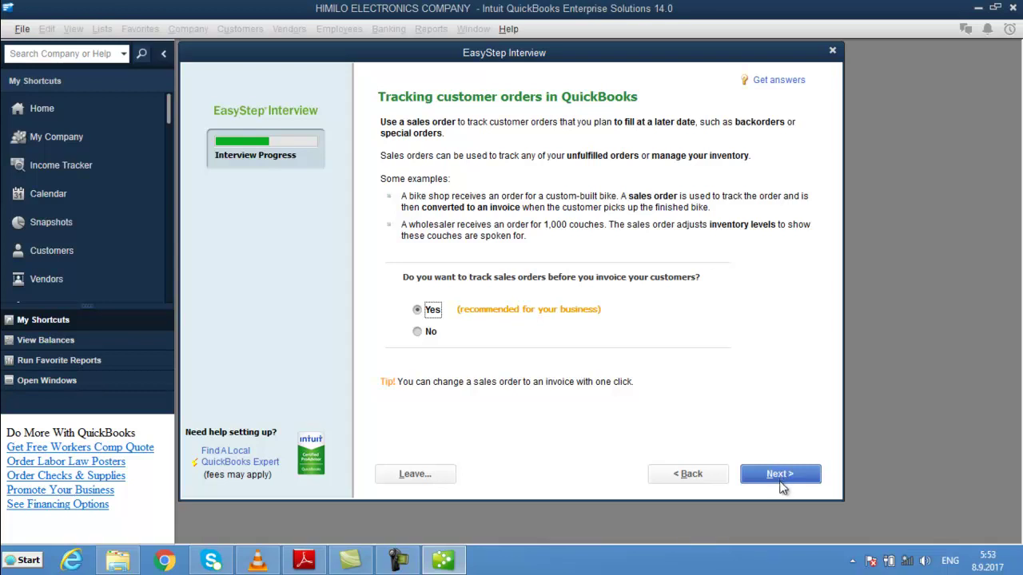
- Keep sales order tracking and billing statements at Yes, and answer No to progress invoicing
{"action": "left_click", "coordinate": [779, 477]}
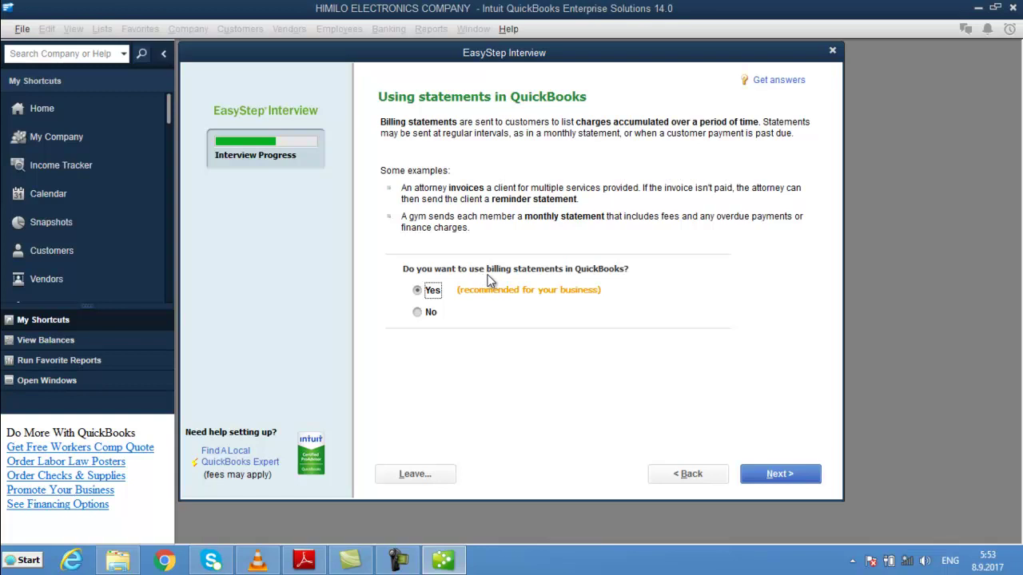
{"action": "left_click", "coordinate": [767, 478]}
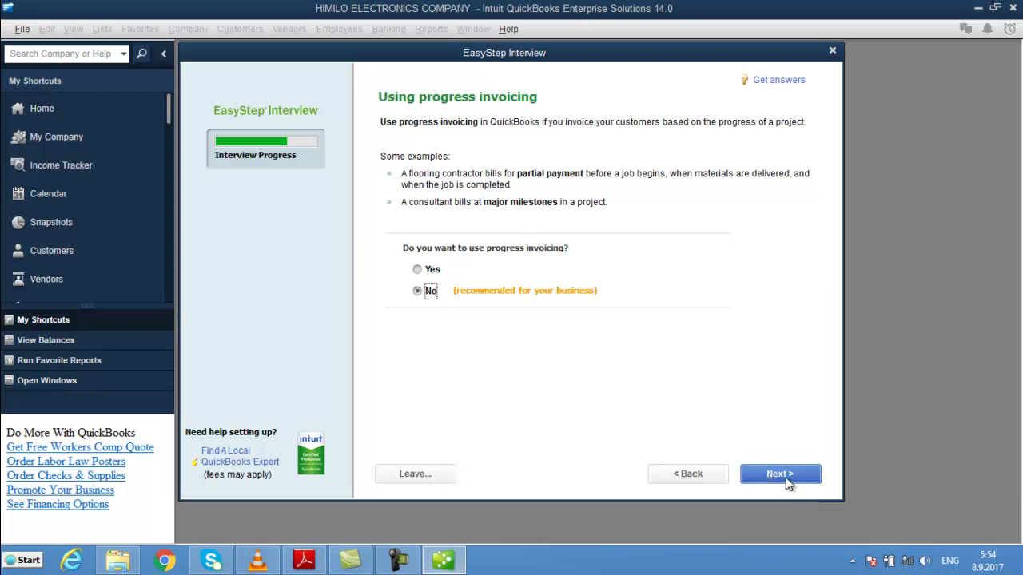
{"action": "left_click", "coordinate": [782, 477]}
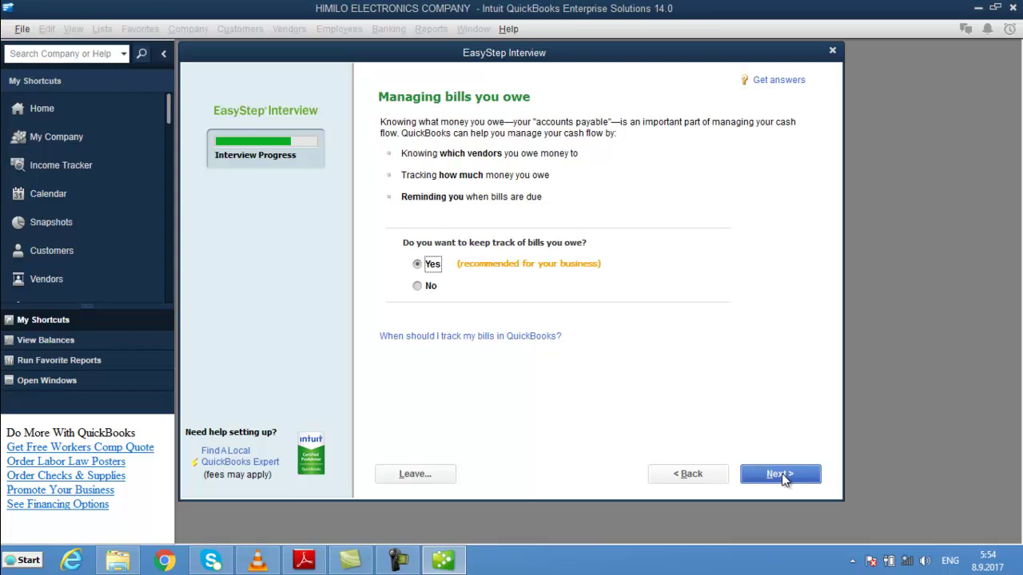
- Keep tracking bills owed, pass the inventory question, and leave time tracking at No
{"action": "left_click", "coordinate": [779, 475]}
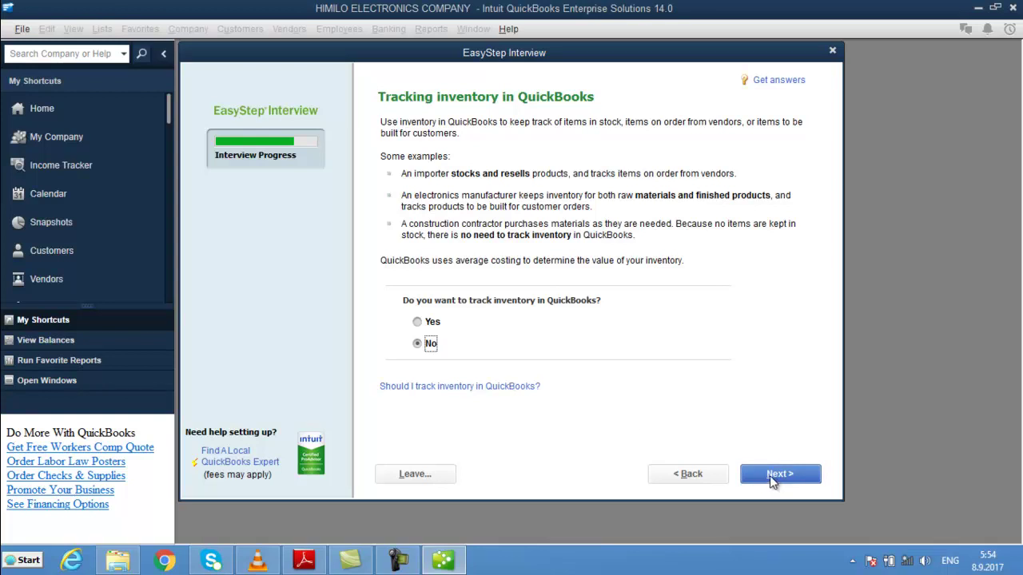
{"action": "left_click", "coordinate": [770, 475]}
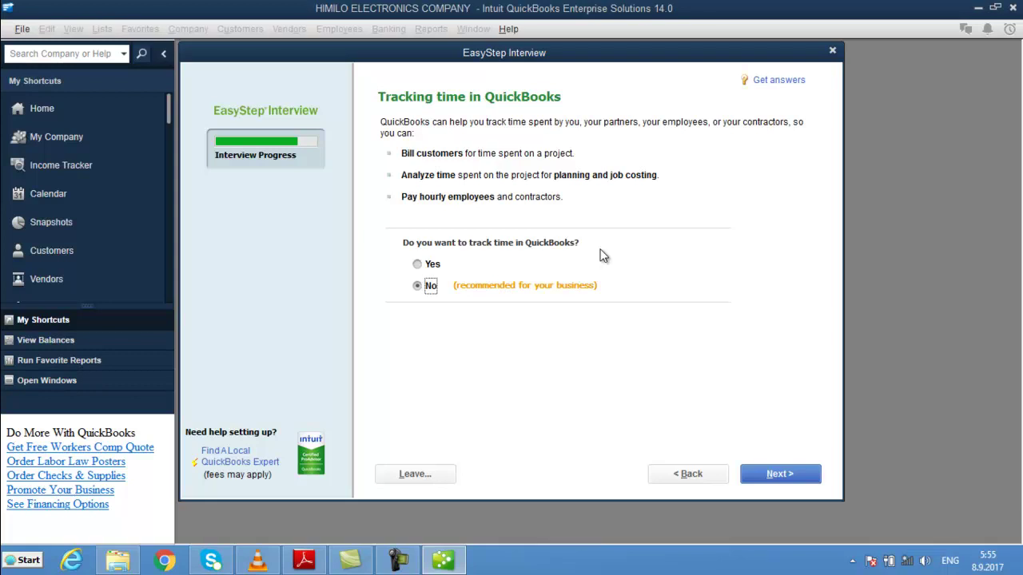
{"action": "left_click", "coordinate": [776, 475]}
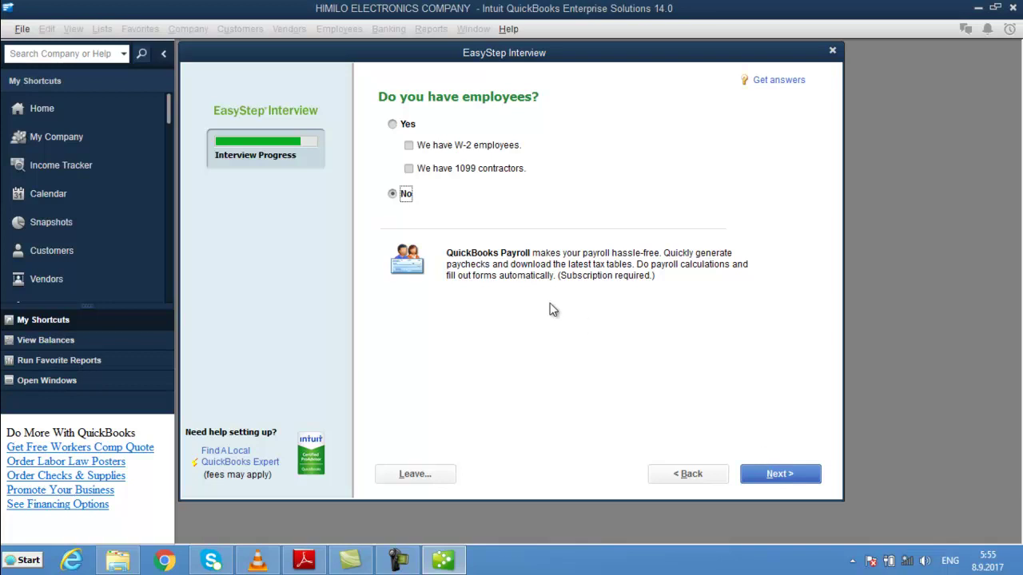
- Answer Yes to having employees, tick 'We have W-2 employees', and continue
{"action": "left_click", "coordinate": [392, 126]}
{"action": "left_click", "coordinate": [409, 148]}
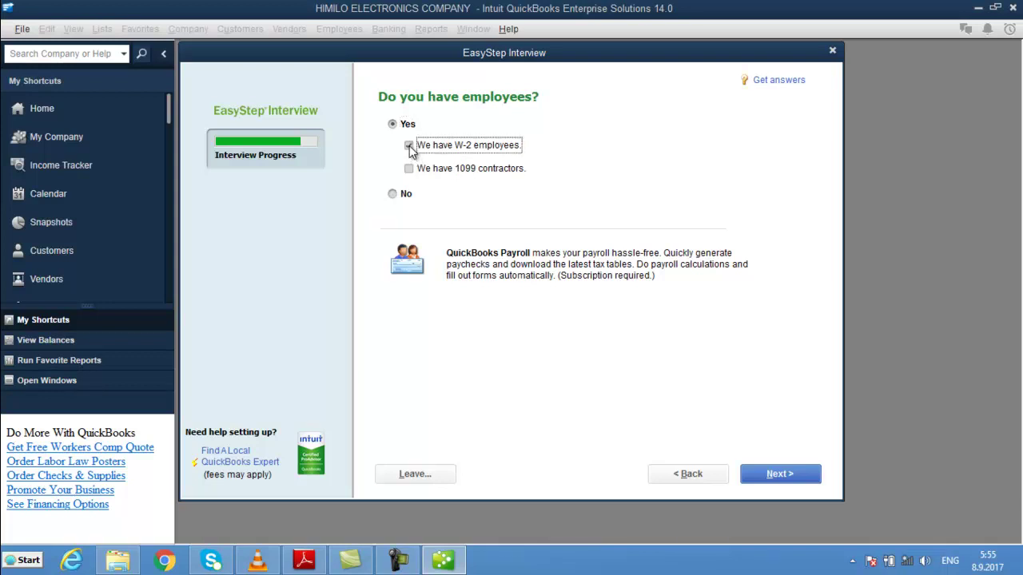
{"action": "left_click", "coordinate": [773, 478]}
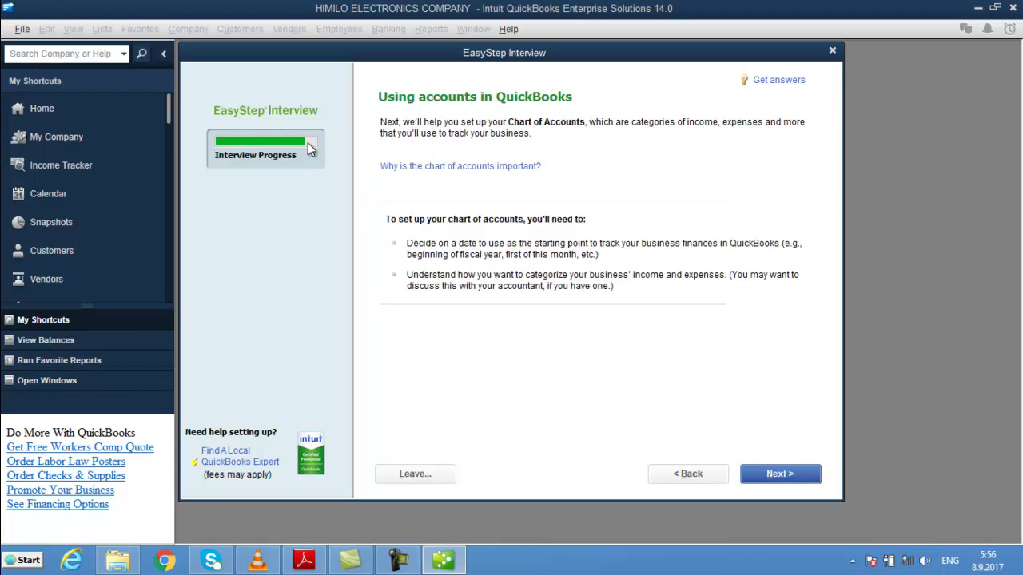
- Set the company start date to today's date, 08.09.2017
{"action": "left_click", "coordinate": [811, 479]}
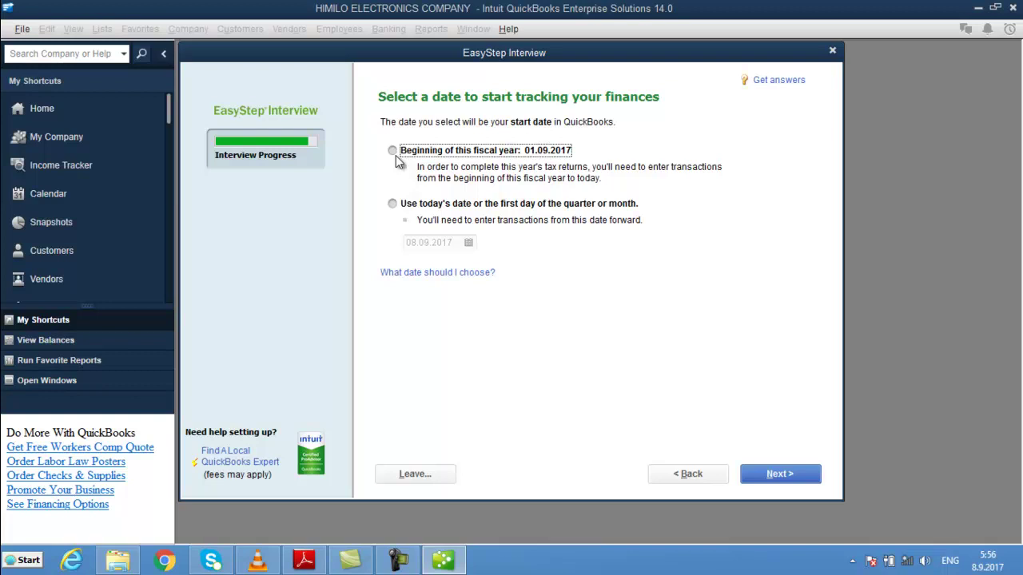
{"action": "left_click", "coordinate": [392, 205]}
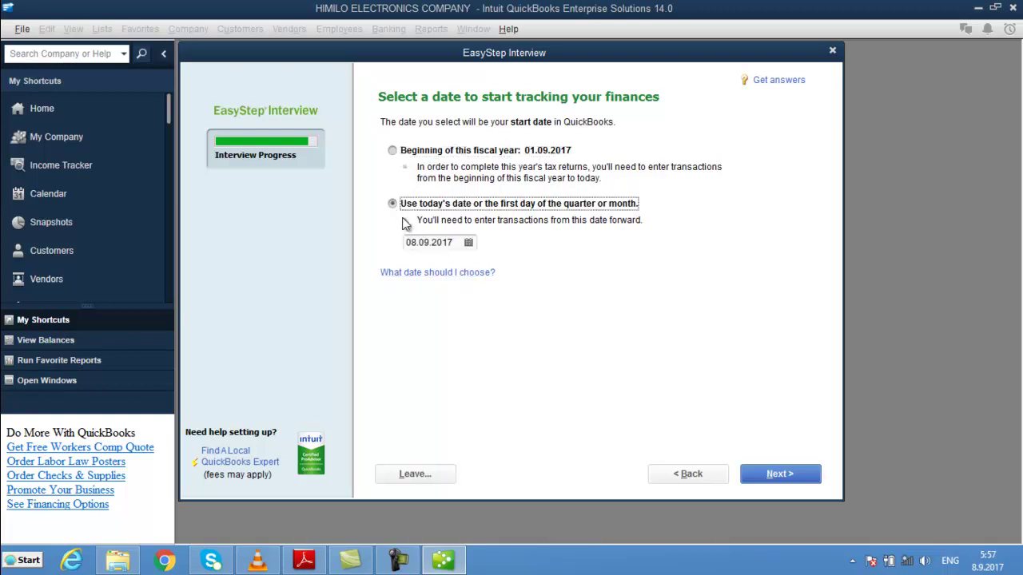
{"action": "left_click", "coordinate": [795, 477]}
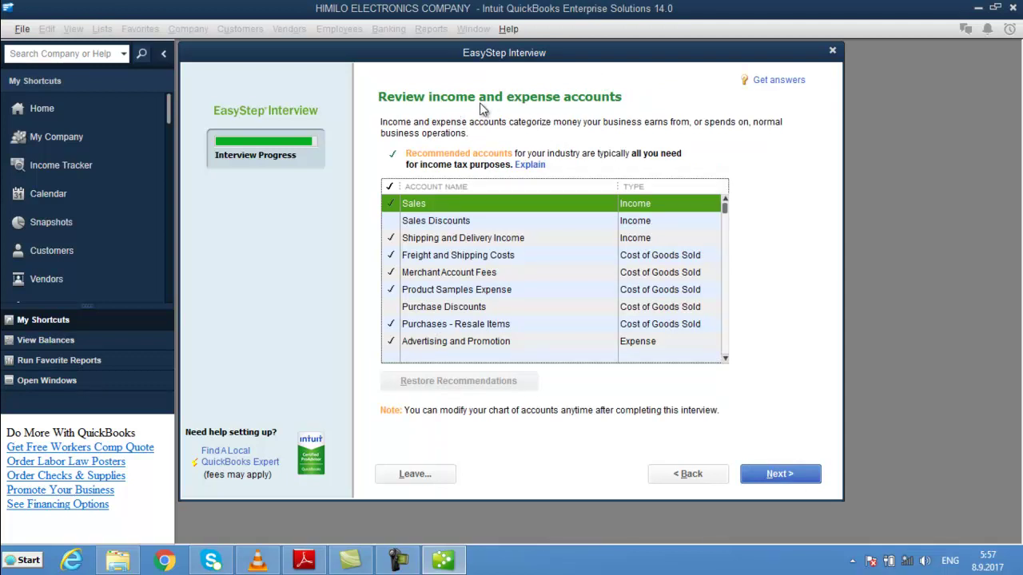
- Review the recommended income and expense accounts list and accept it to complete the interview
{"action": "left_click_drag", "start_coordinate": [723, 207], "coordinate": [724, 239]}
{"action": "left_click_drag", "start_coordinate": [721, 285], "coordinate": [711, 200]}
{"action": "left_click", "coordinate": [710, 203]}
{"action": "left_click", "coordinate": [779, 473]}
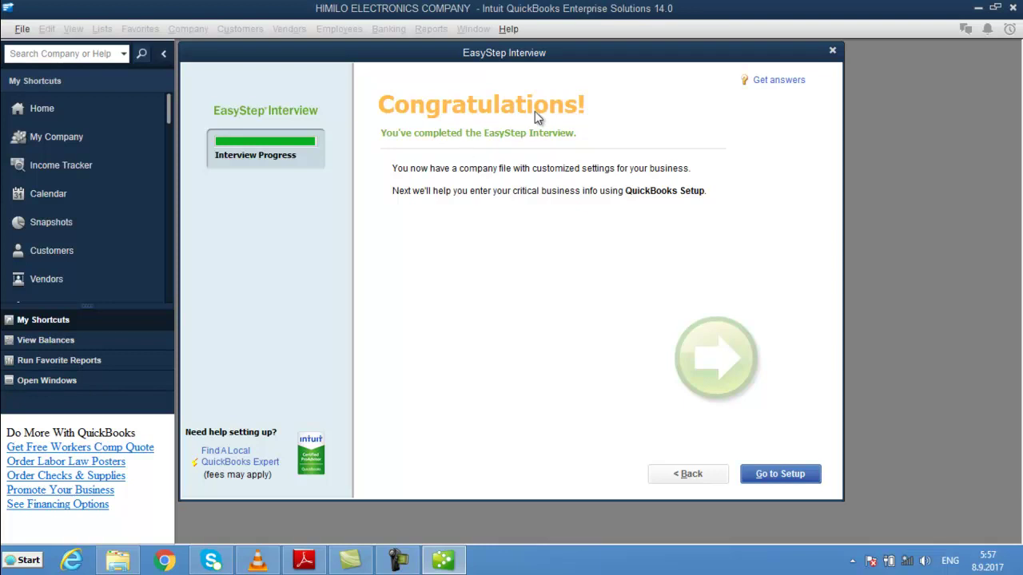
- Go to setup and choose Start Working without adding info, reaching the Home page
{"action": "left_click", "coordinate": [782, 479]}
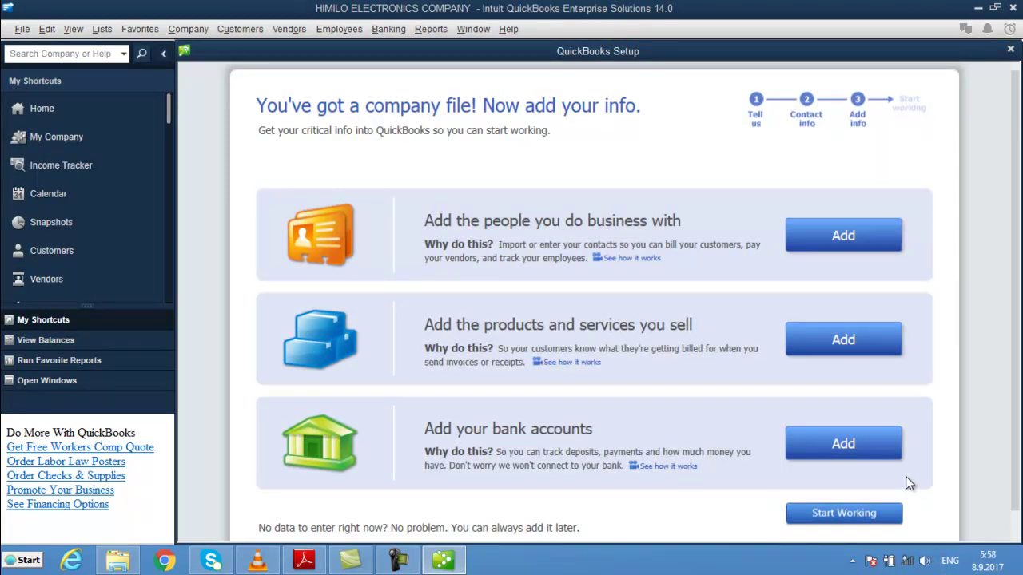
{"action": "left_click", "coordinate": [850, 516]}
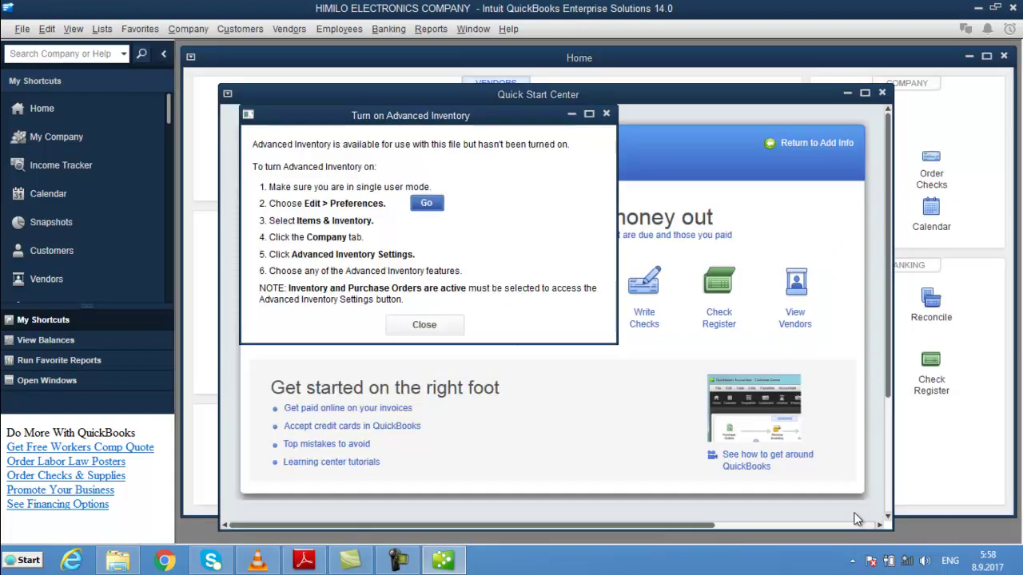
- Dismiss the Turn on Advanced Inventory notice and close the Quick Start Center
{"action": "left_click", "coordinate": [435, 320]}
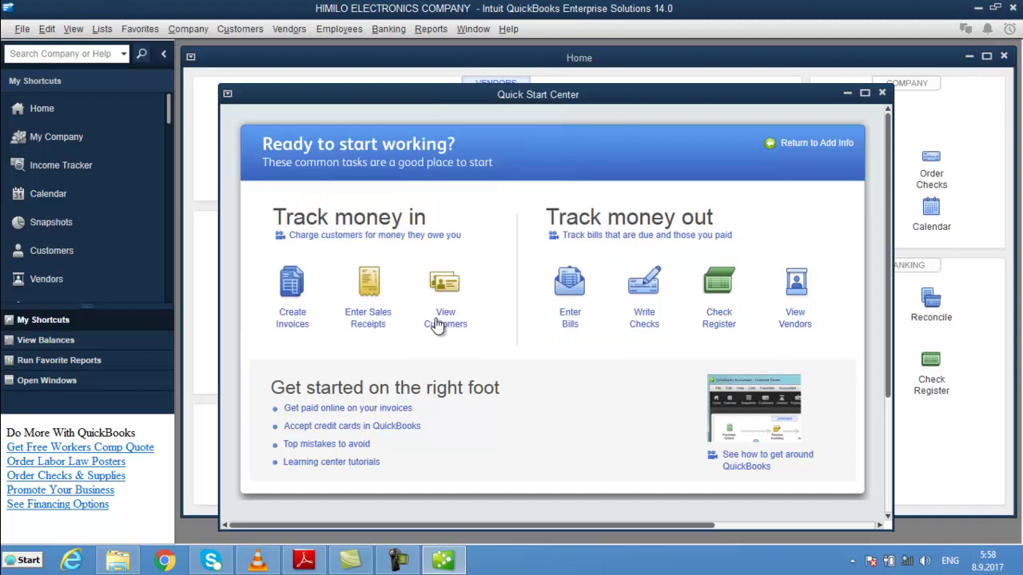
{"action": "left_click", "coordinate": [882, 94]}
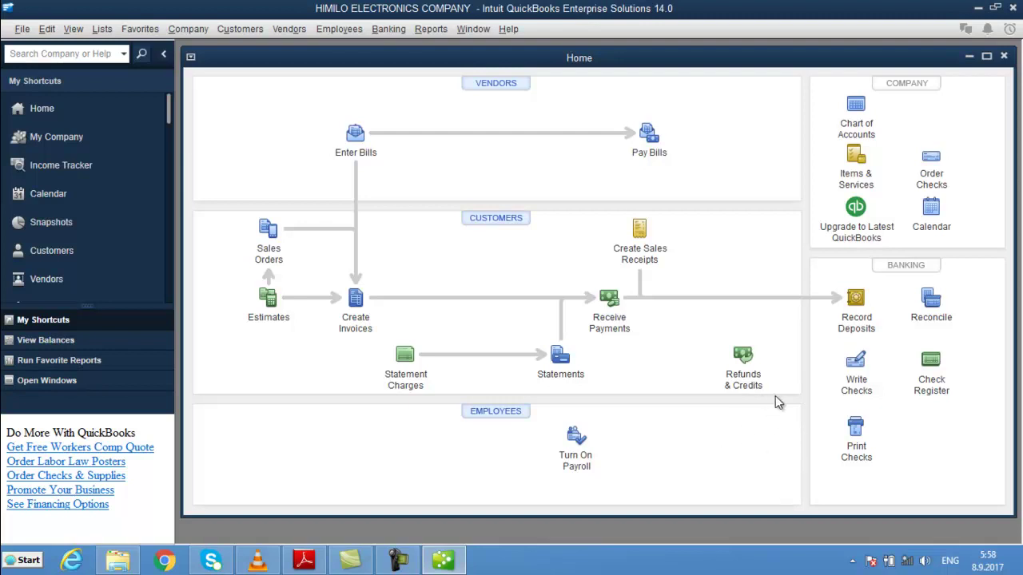
- Open the Chart of Accounts from the Home page, maximize it, and scroll down to Ask My Accountant
{"action": "left_click", "coordinate": [861, 113]}
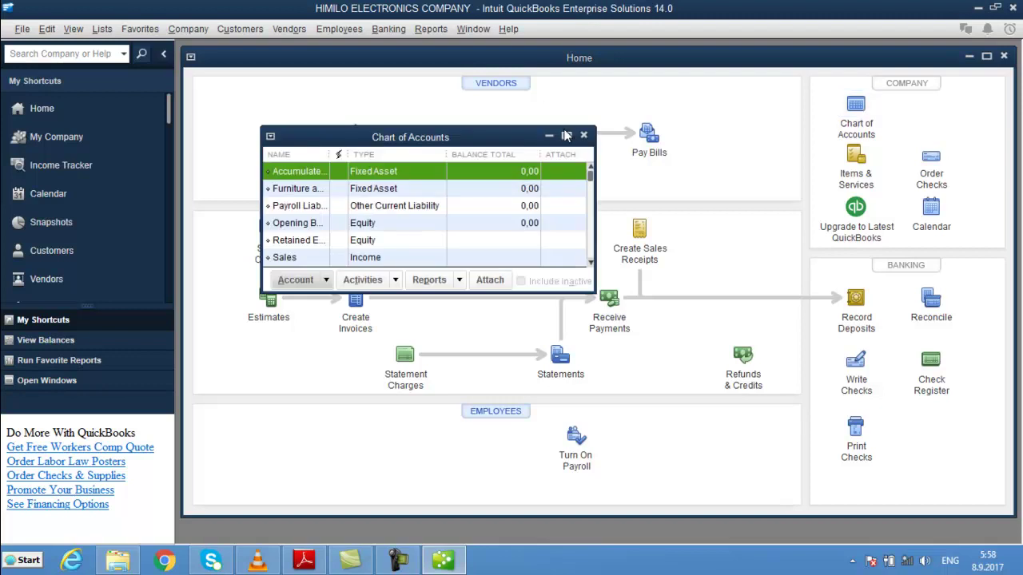
{"action": "left_click", "coordinate": [566, 135]}
{"action": "left_click_drag", "start_coordinate": [1011, 124], "coordinate": [962, 140]}
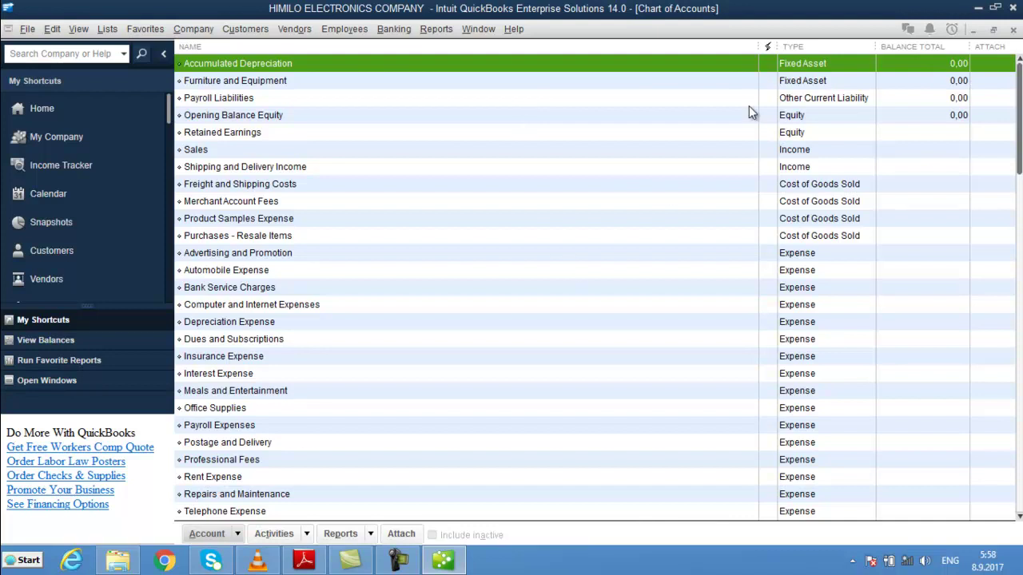
{"action": "left_click_drag", "start_coordinate": [1019, 177], "coordinate": [1013, 513]}
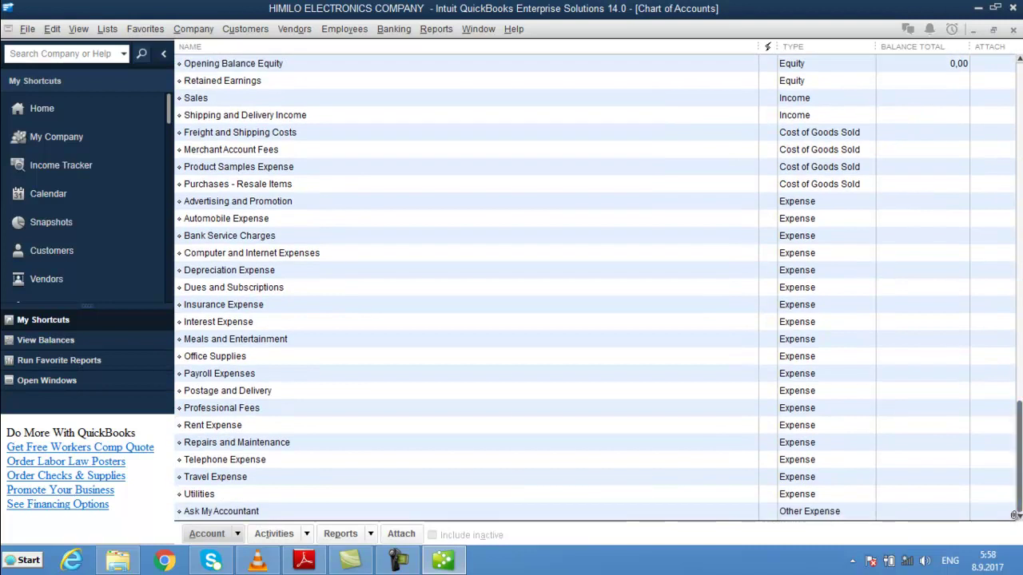
- Delete the Ask My Accountant, Utilities and Travel Expense accounts from the Chart of Accounts
{"action": "left_click", "coordinate": [447, 511]}
{"action": "right_click", "coordinate": [446, 511]}
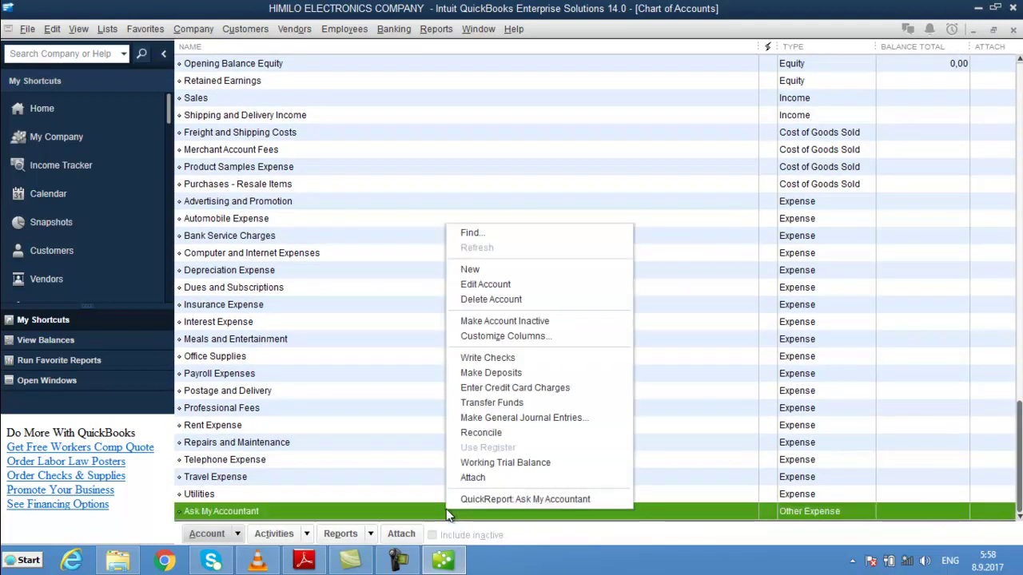
{"action": "left_click", "coordinate": [496, 299]}
{"action": "left_click", "coordinate": [476, 187]}
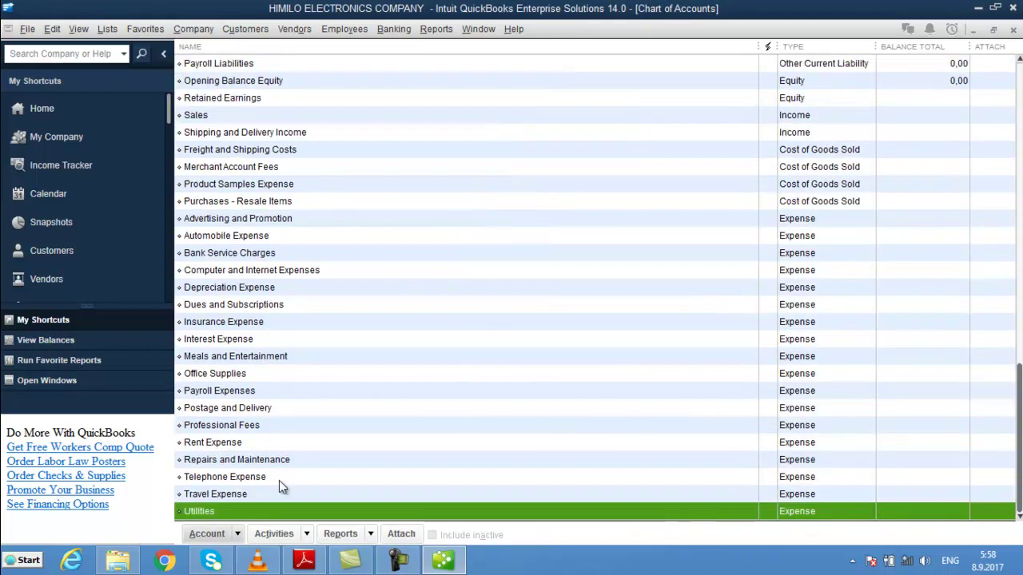
{"action": "right_click", "coordinate": [256, 509]}
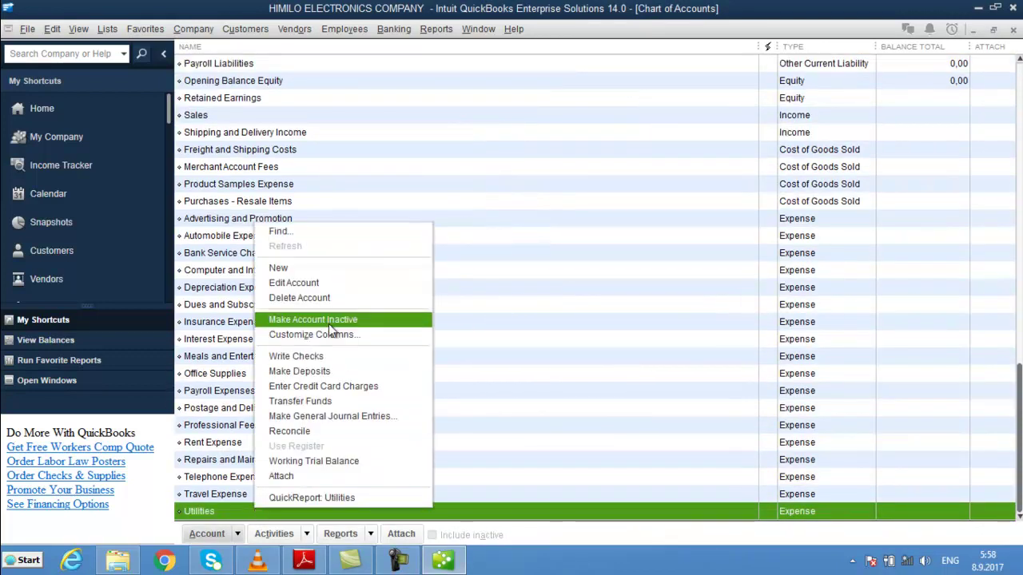
{"action": "left_click", "coordinate": [318, 297]}
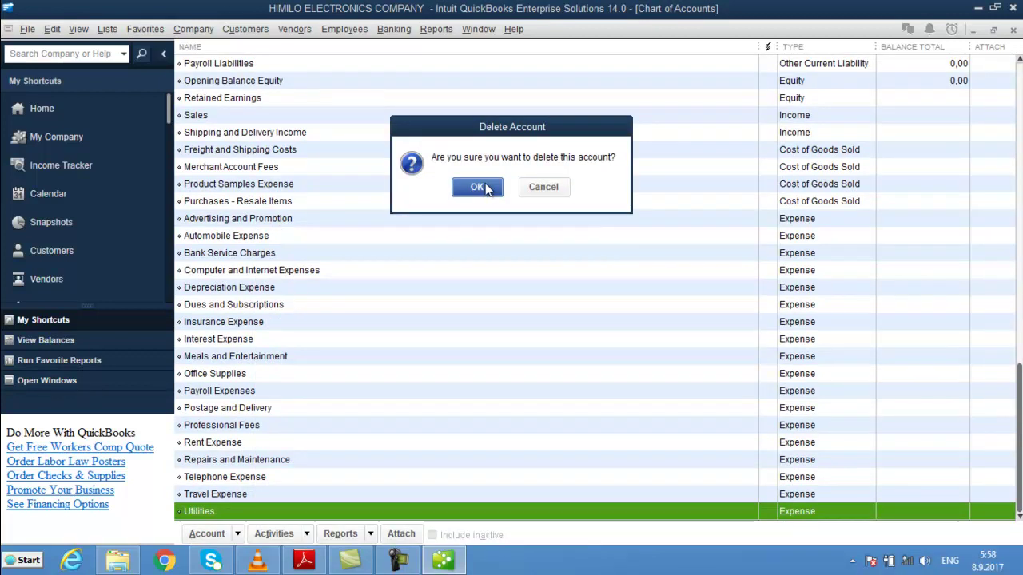
{"action": "left_click", "coordinate": [479, 187]}
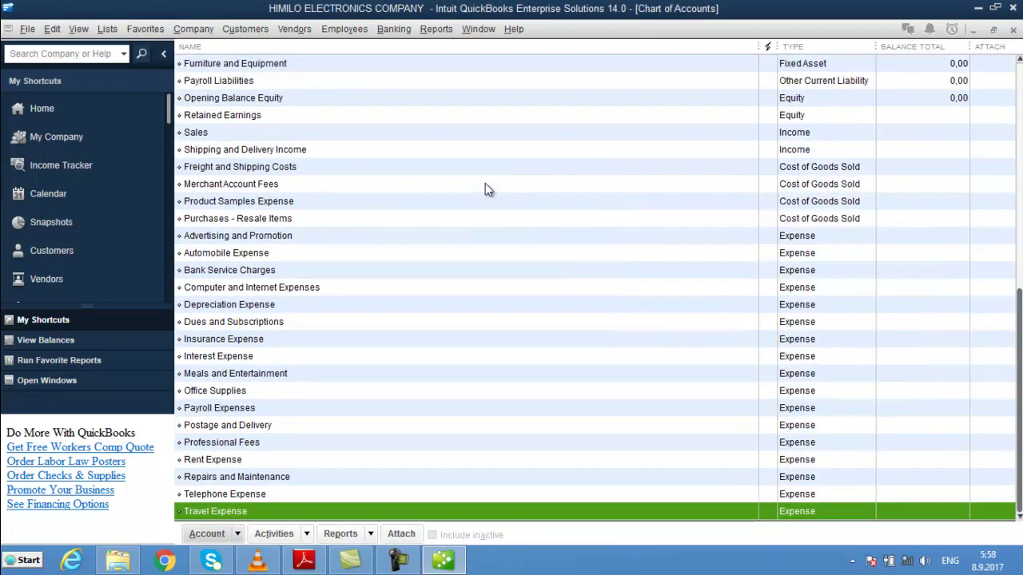
{"action": "right_click", "coordinate": [230, 509]}
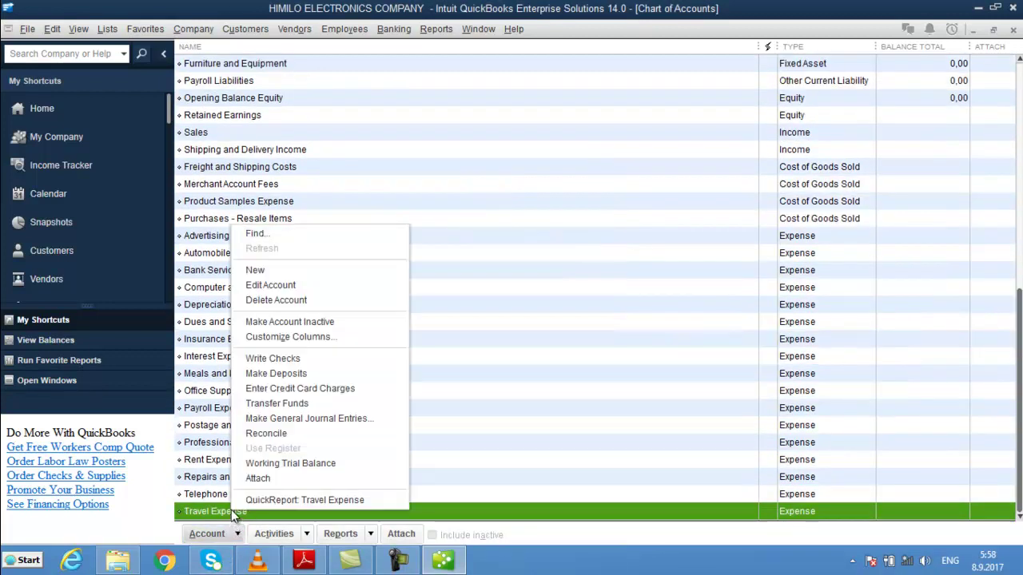
{"action": "left_click", "coordinate": [303, 301]}
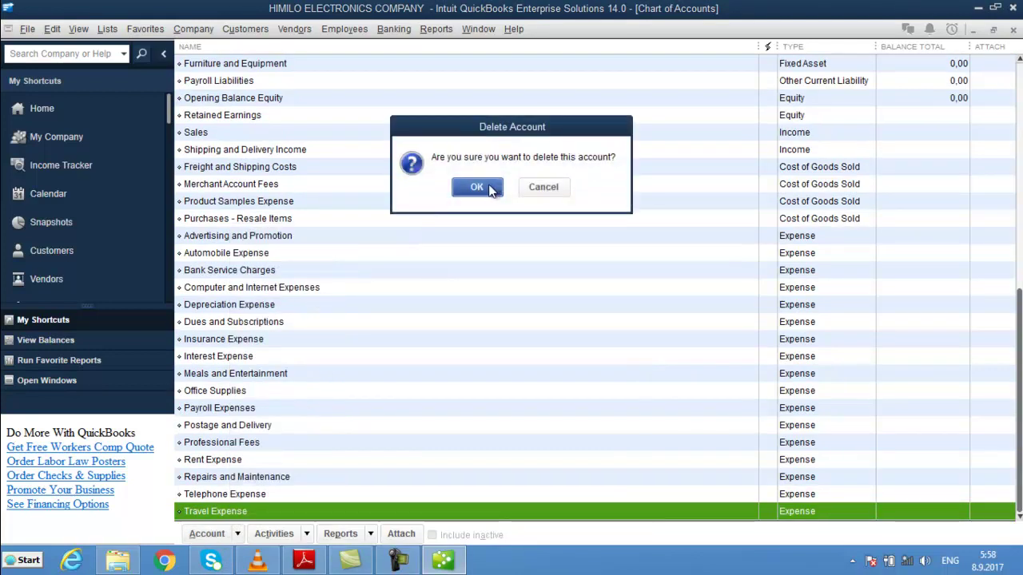
{"action": "left_click", "coordinate": [489, 187]}
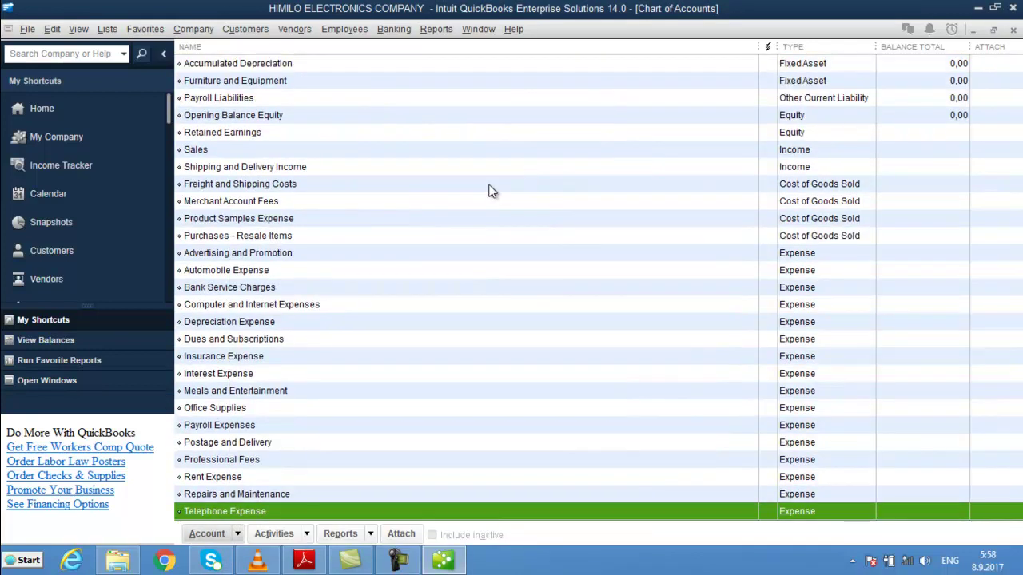
- Delete the Telephone Expense, Repairs and Maintenance, and Rent Expense accounts
{"action": "right_click", "coordinate": [278, 509]}
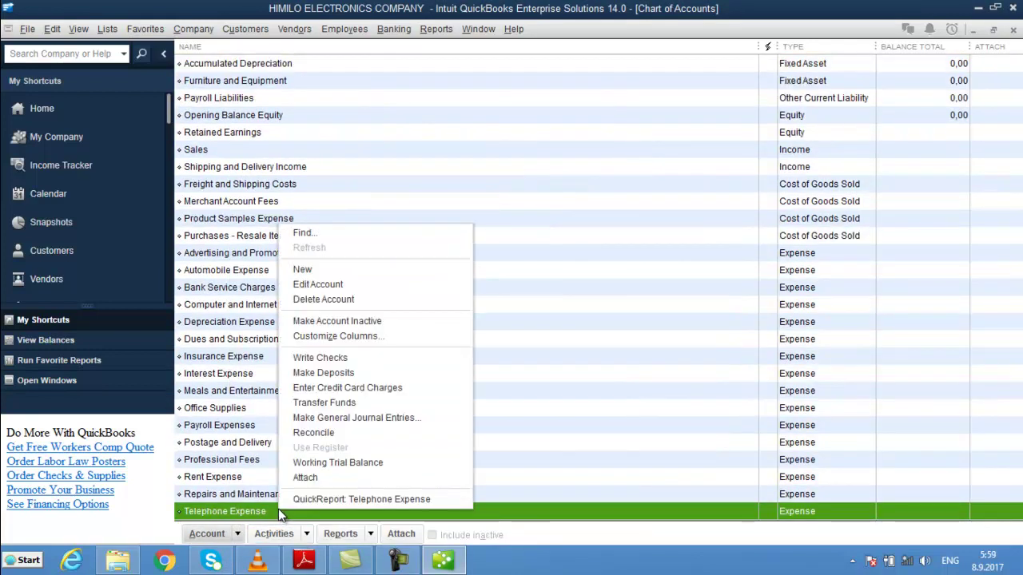
{"action": "left_click", "coordinate": [365, 300]}
{"action": "left_click", "coordinate": [477, 189]}
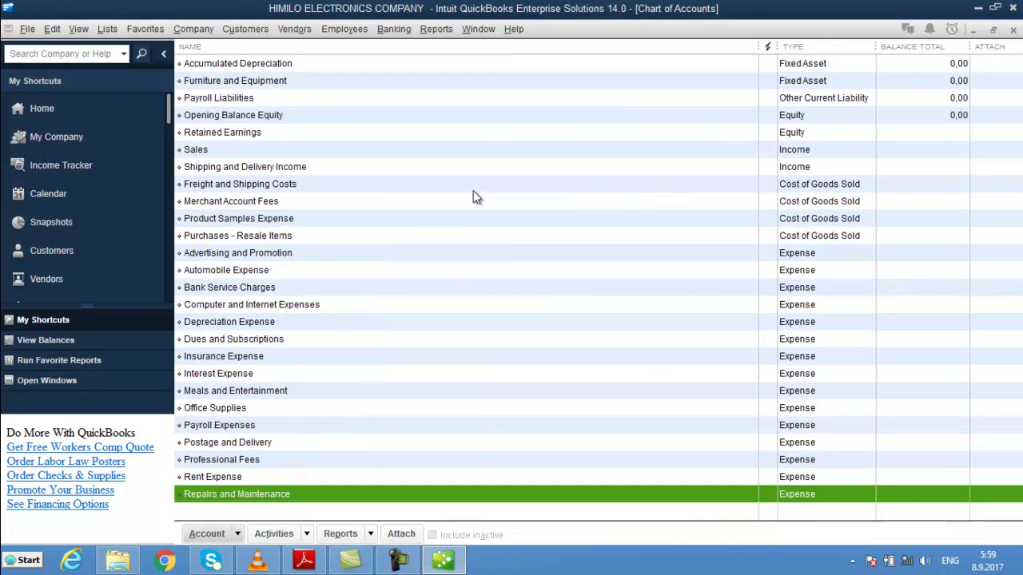
{"action": "right_click", "coordinate": [266, 501]}
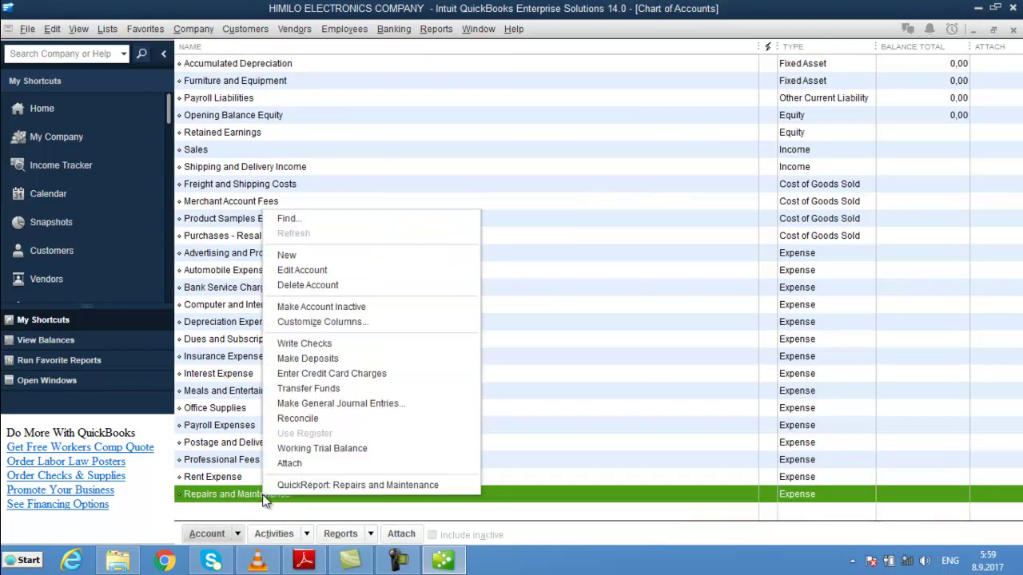
{"action": "left_click", "coordinate": [365, 296]}
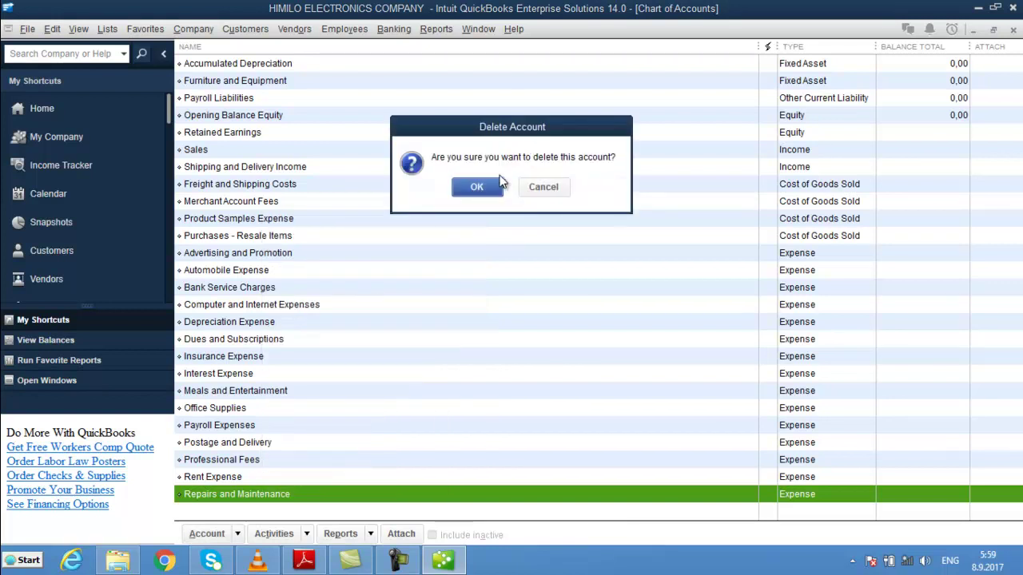
{"action": "left_click", "coordinate": [478, 186]}
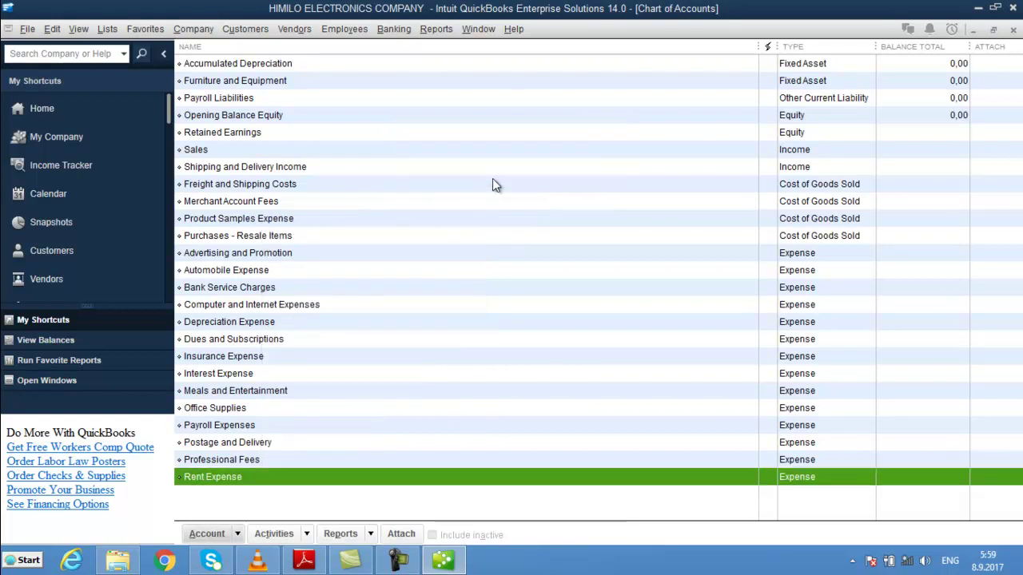
{"action": "right_click", "coordinate": [227, 478]}
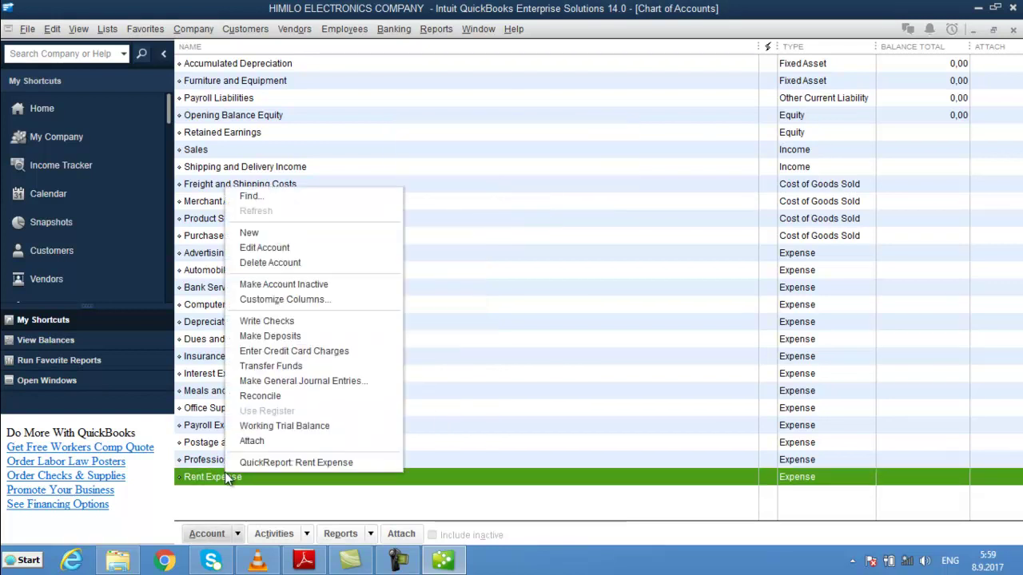
{"action": "left_click", "coordinate": [324, 264]}
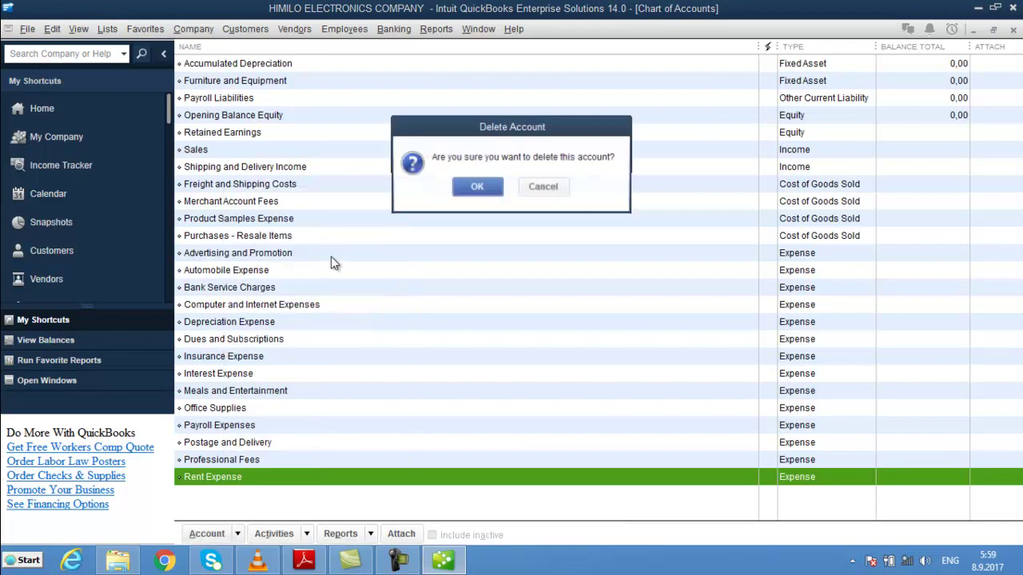
{"action": "left_click", "coordinate": [473, 190]}
- Delete the Professional Fees, Postage and Delivery, and Office Supplies accounts
{"action": "right_click", "coordinate": [265, 465]}
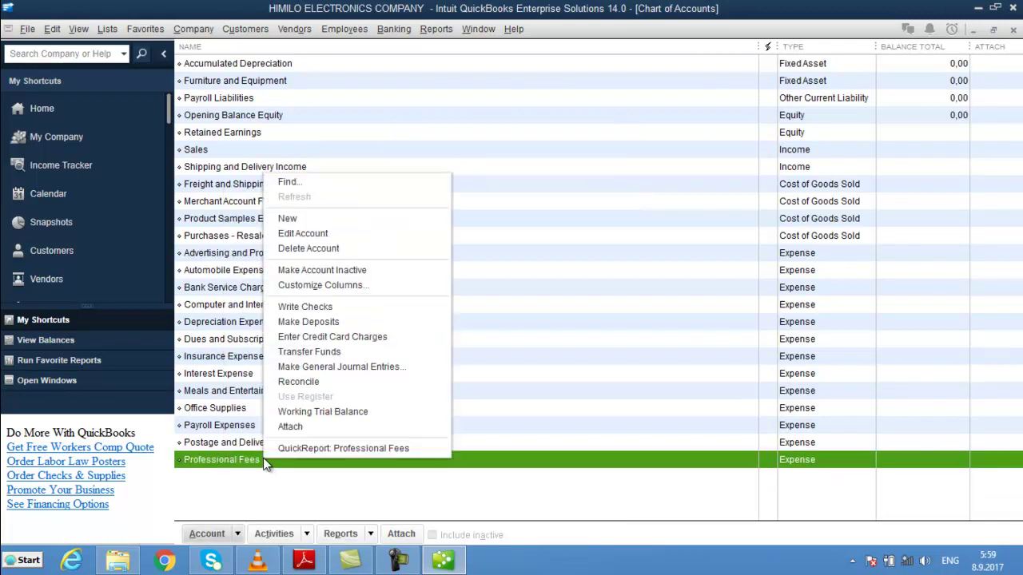
{"action": "left_click", "coordinate": [314, 247]}
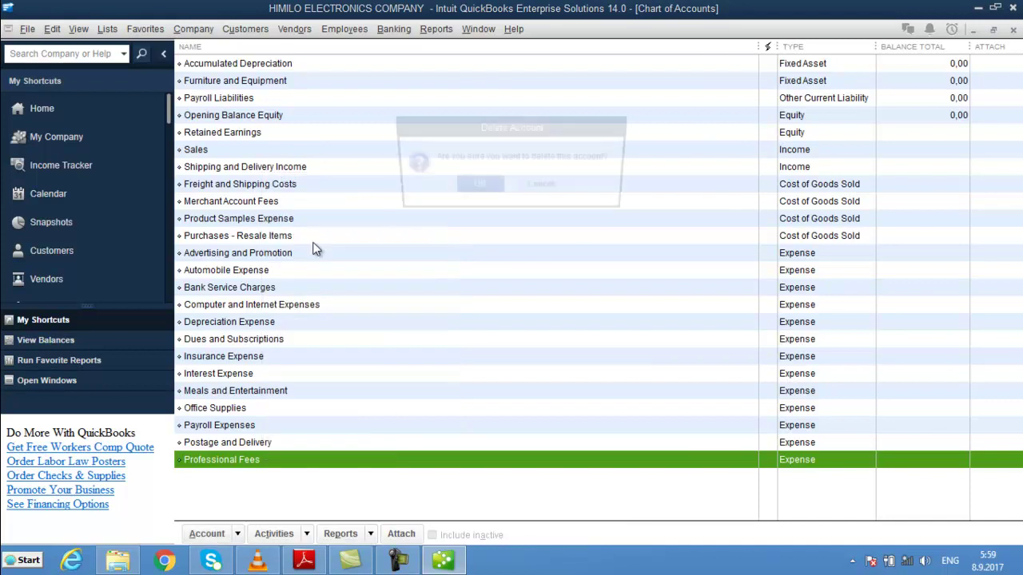
{"action": "left_click", "coordinate": [493, 187]}
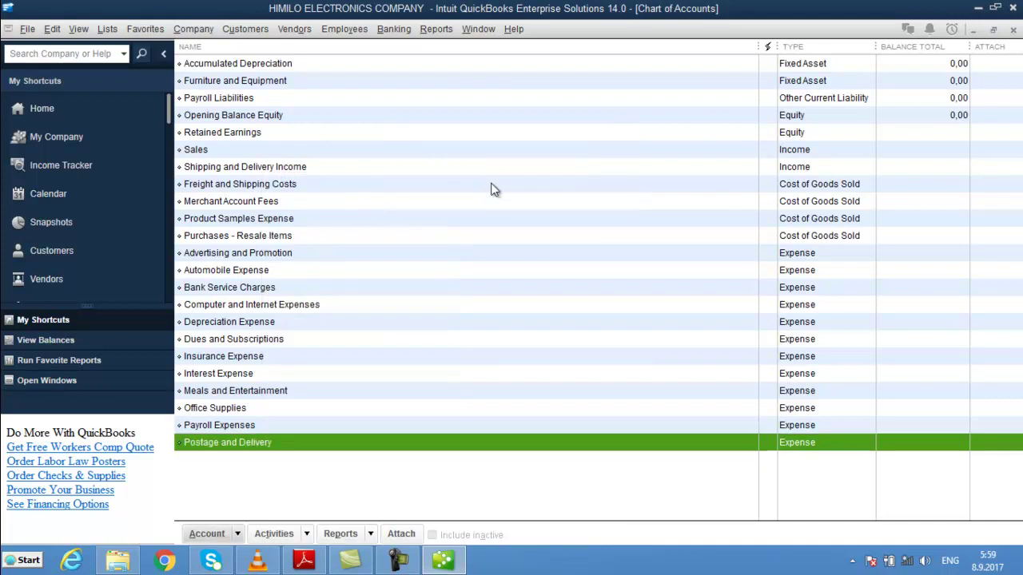
{"action": "right_click", "coordinate": [258, 445]}
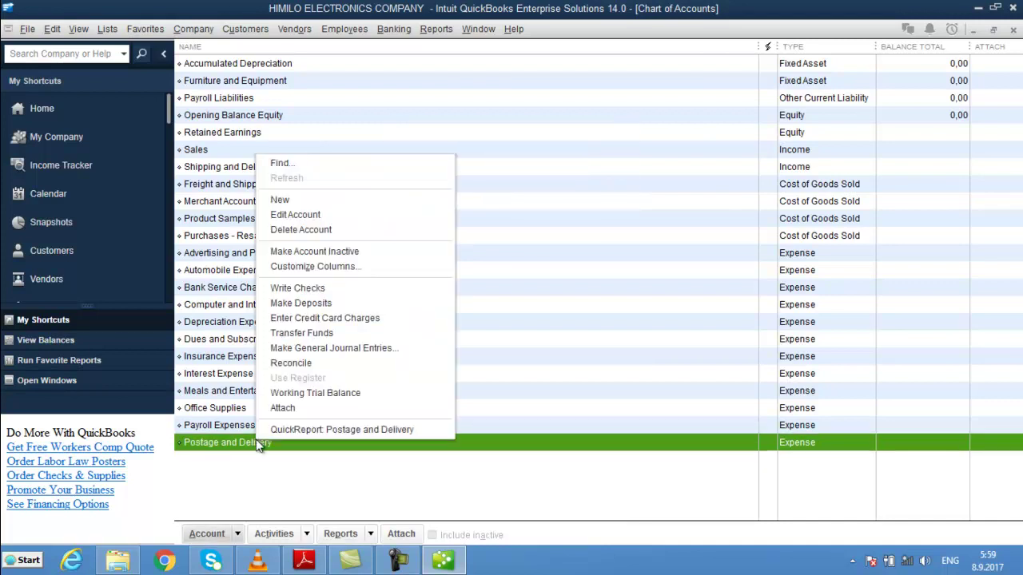
{"action": "left_click", "coordinate": [339, 230]}
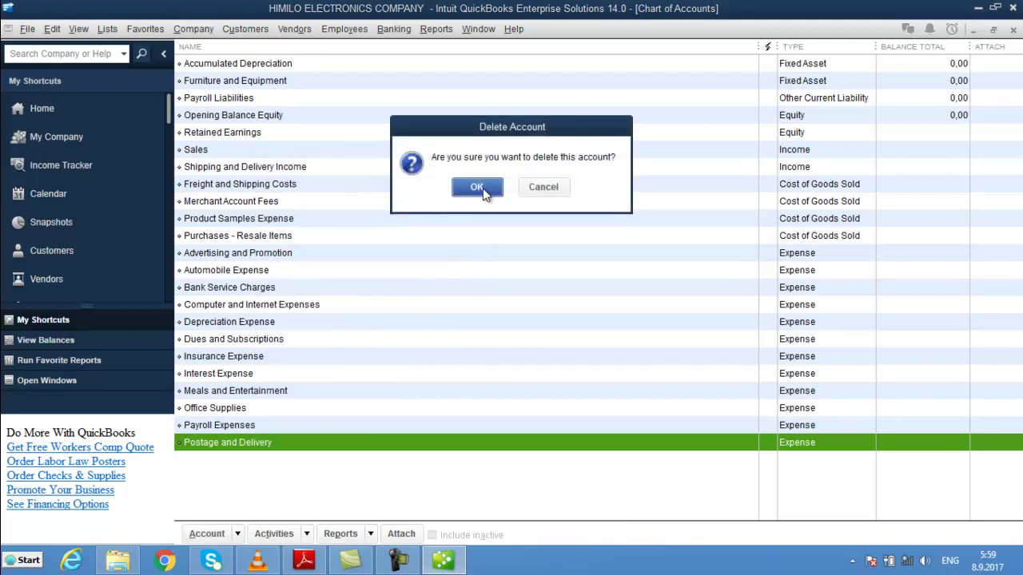
{"action": "left_click", "coordinate": [485, 193]}
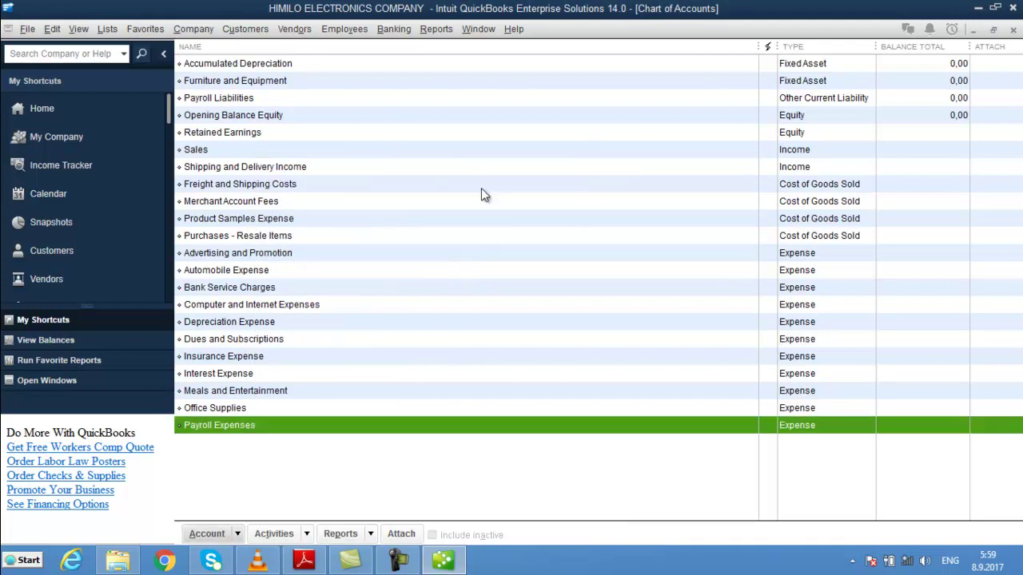
{"action": "left_click", "coordinate": [221, 409]}
{"action": "right_click", "coordinate": [221, 411]}
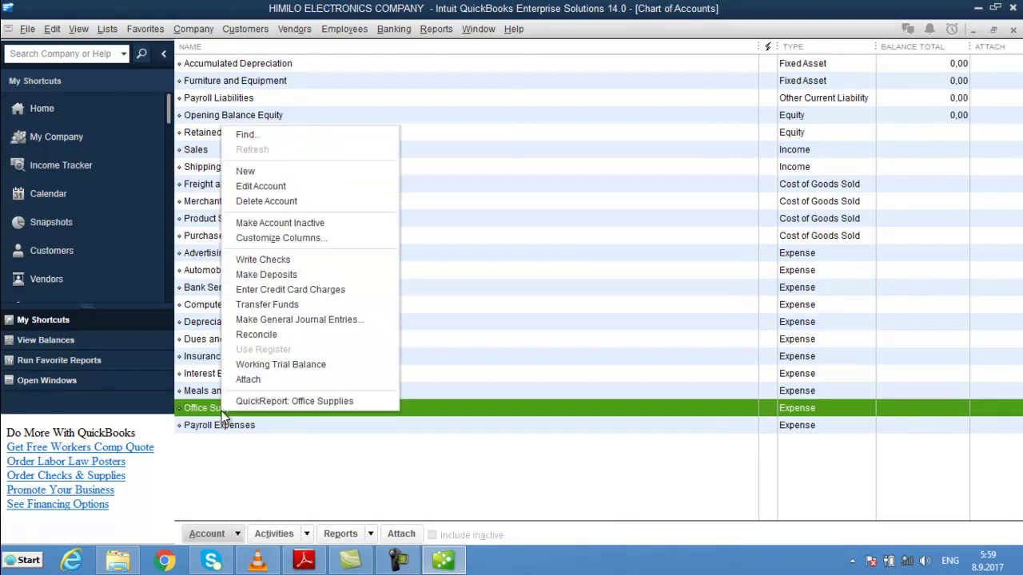
{"action": "left_click", "coordinate": [307, 204]}
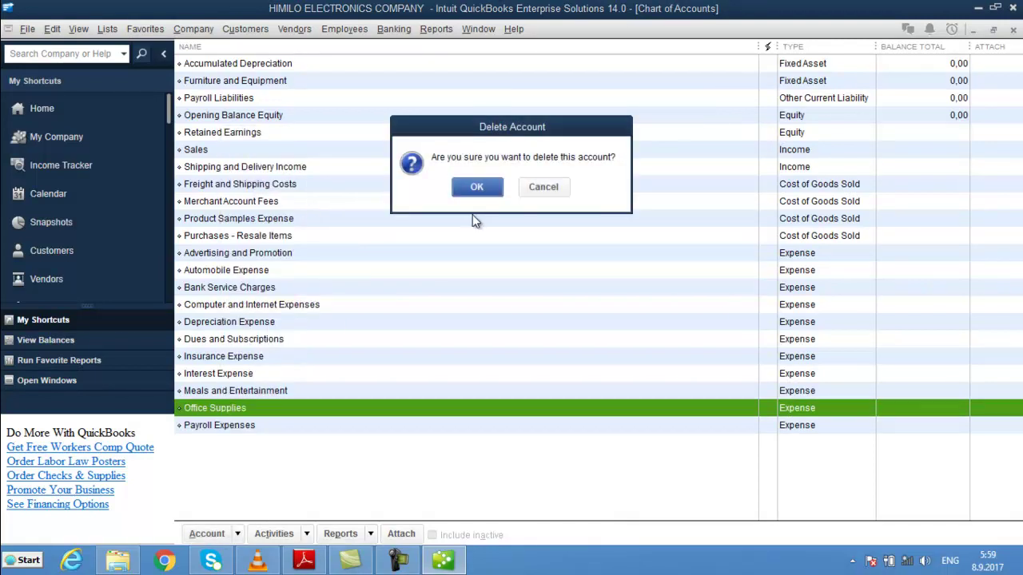
{"action": "left_click", "coordinate": [474, 190]}
- Delete the Meals and Entertainment, Interest Expense, and Insurance Expense accounts
{"action": "right_click", "coordinate": [269, 392]}
{"action": "left_click", "coordinate": [353, 179]}
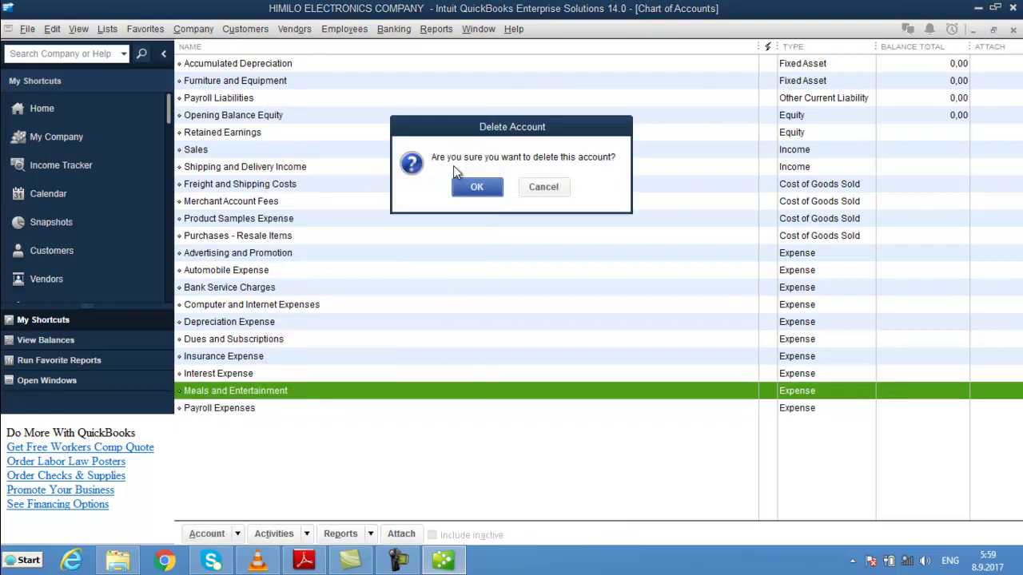
{"action": "left_click", "coordinate": [479, 187]}
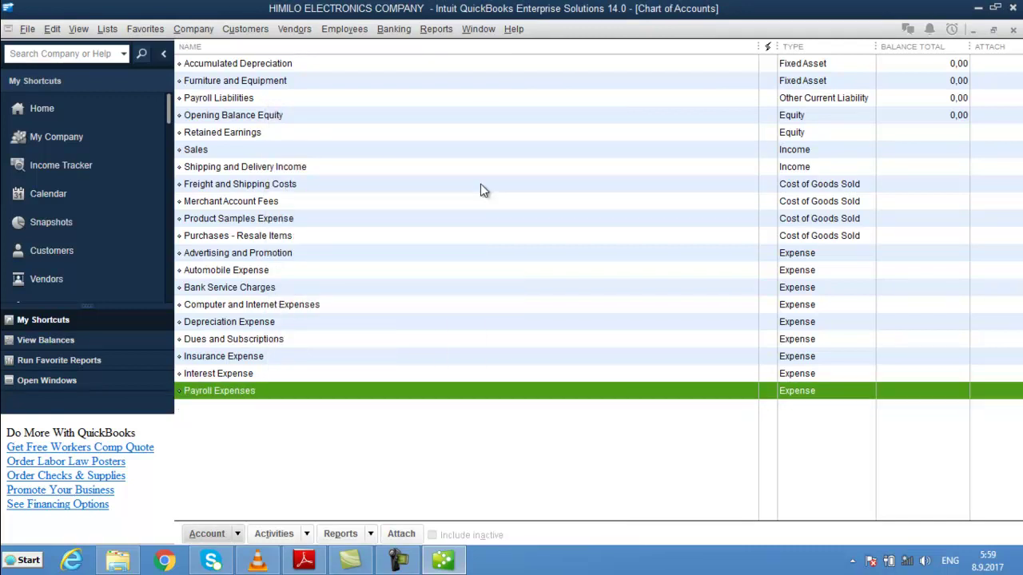
{"action": "right_click", "coordinate": [242, 369]}
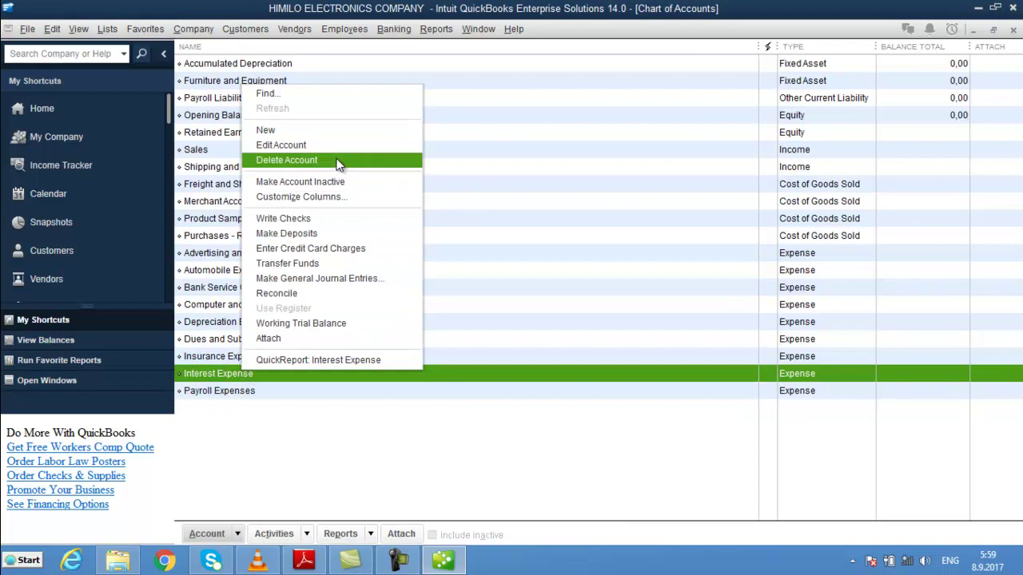
{"action": "left_click", "coordinate": [338, 161]}
{"action": "left_click", "coordinate": [473, 189]}
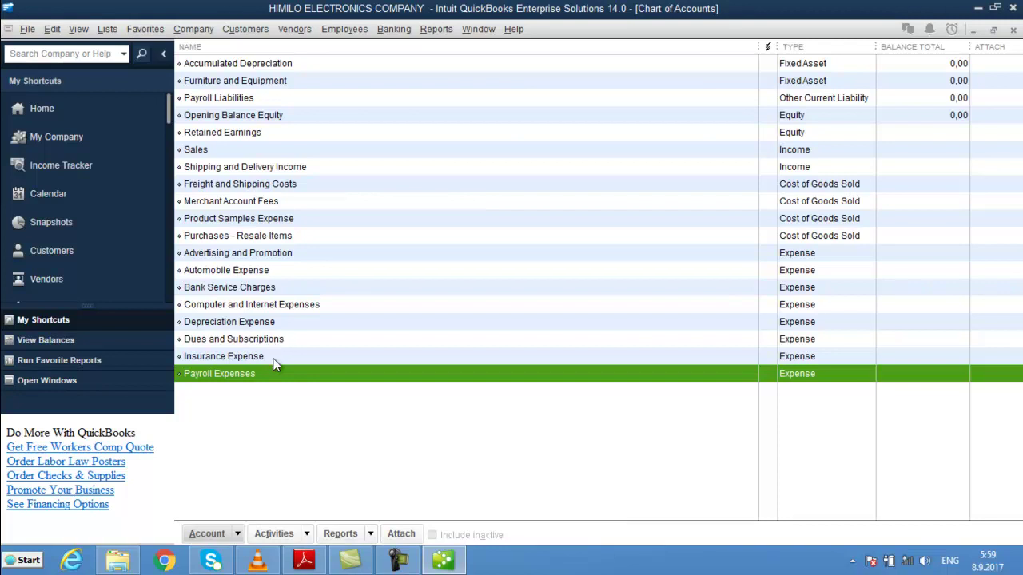
{"action": "right_click", "coordinate": [273, 362]}
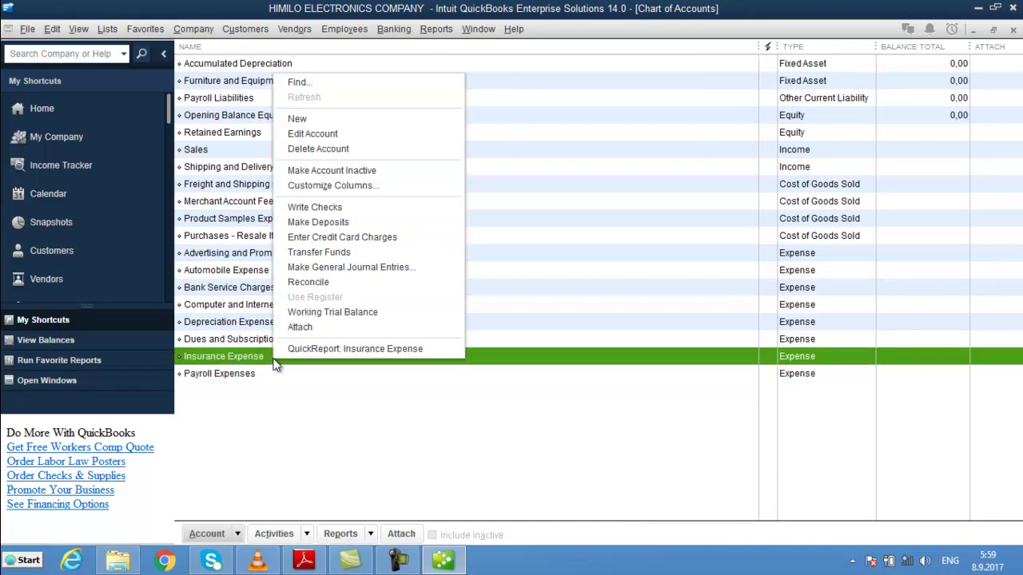
{"action": "left_click", "coordinate": [318, 149]}
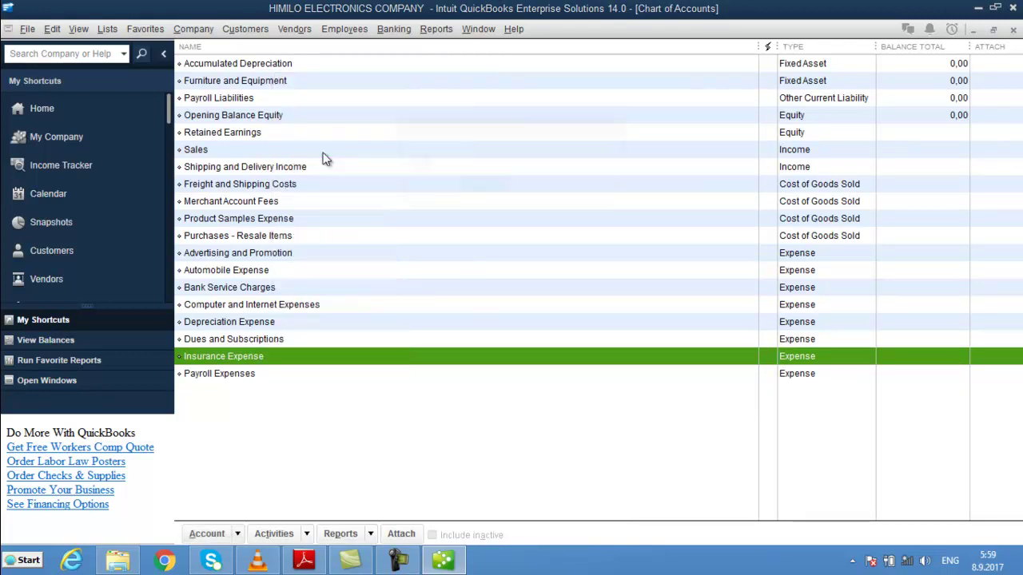
{"action": "left_click", "coordinate": [461, 187]}
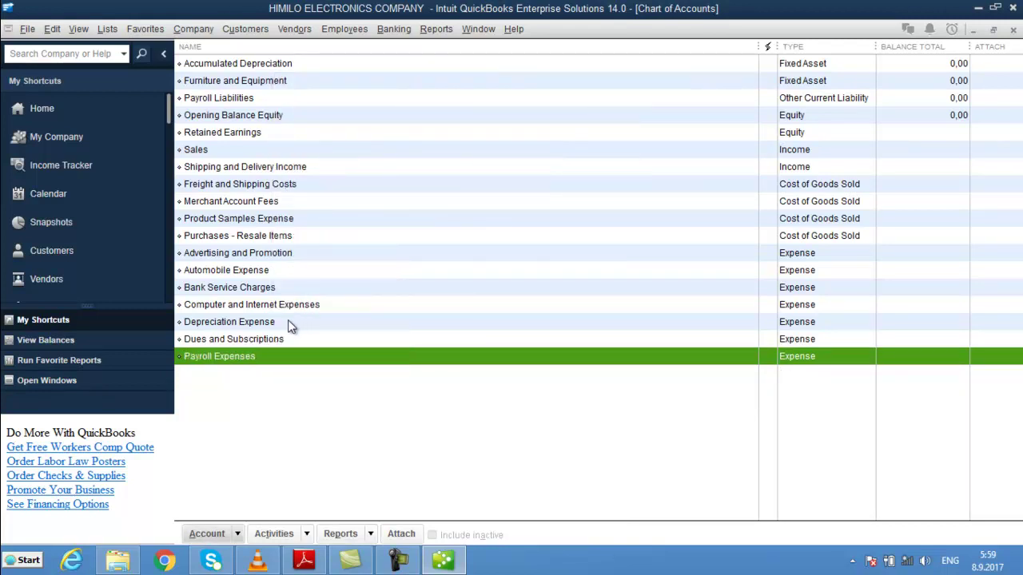
- Delete the Dues and Subscriptions, Depreciation Expense, and Computer and Internet Expenses accounts
{"action": "left_click", "coordinate": [278, 339]}
{"action": "right_click", "coordinate": [278, 339]}
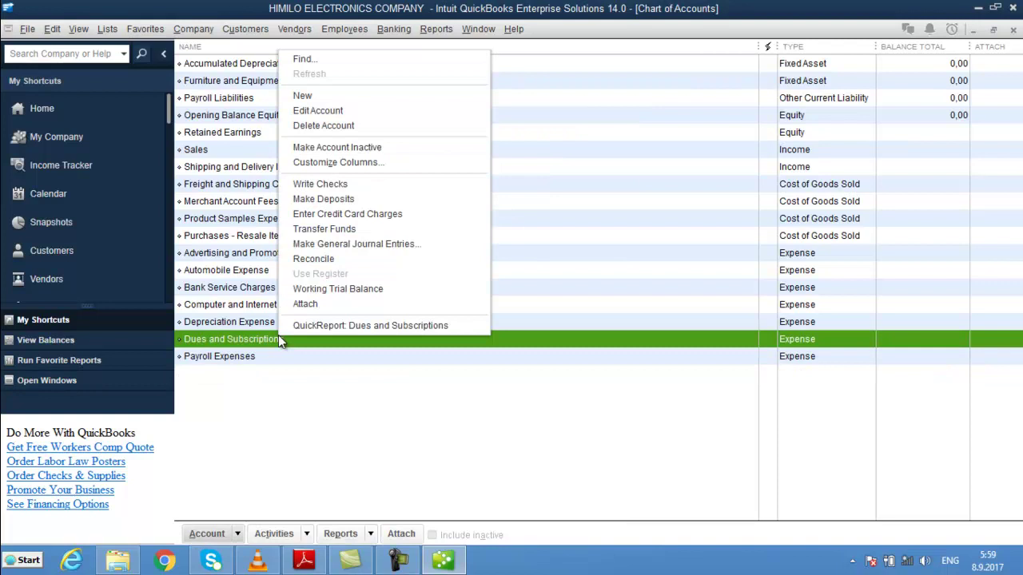
{"action": "left_click", "coordinate": [339, 126]}
{"action": "left_click", "coordinate": [467, 187]}
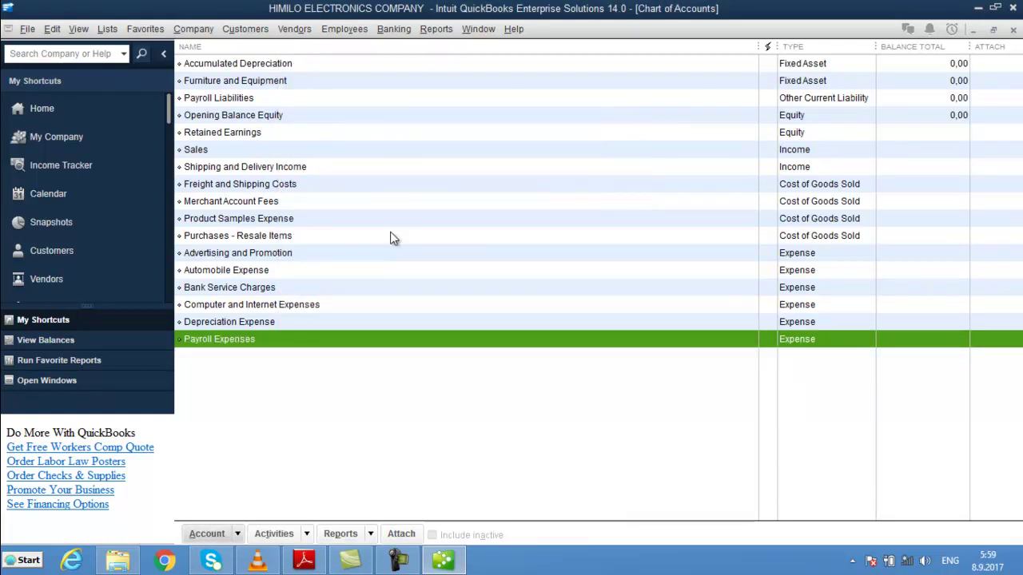
{"action": "right_click", "coordinate": [236, 323]}
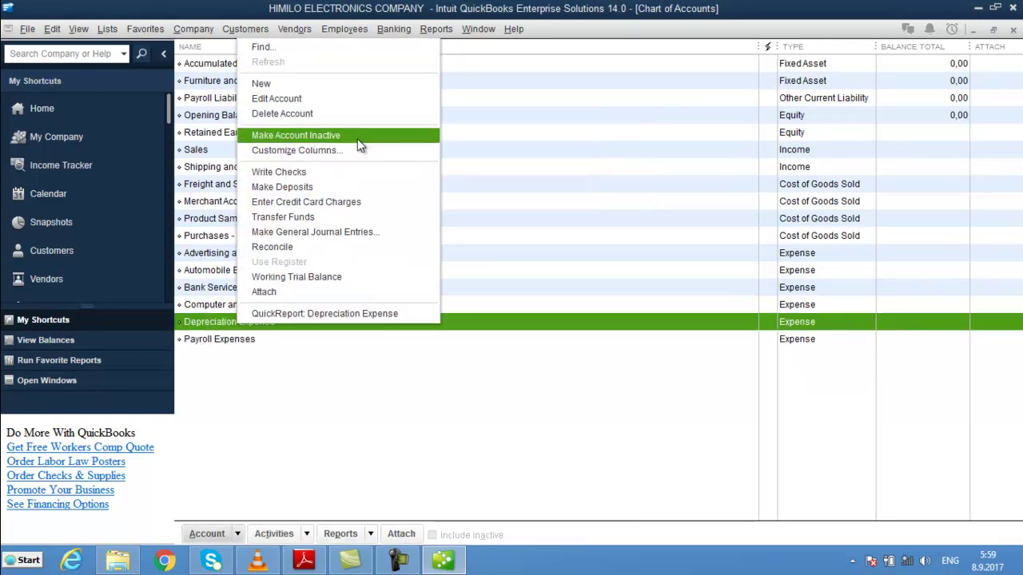
{"action": "left_click", "coordinate": [327, 116]}
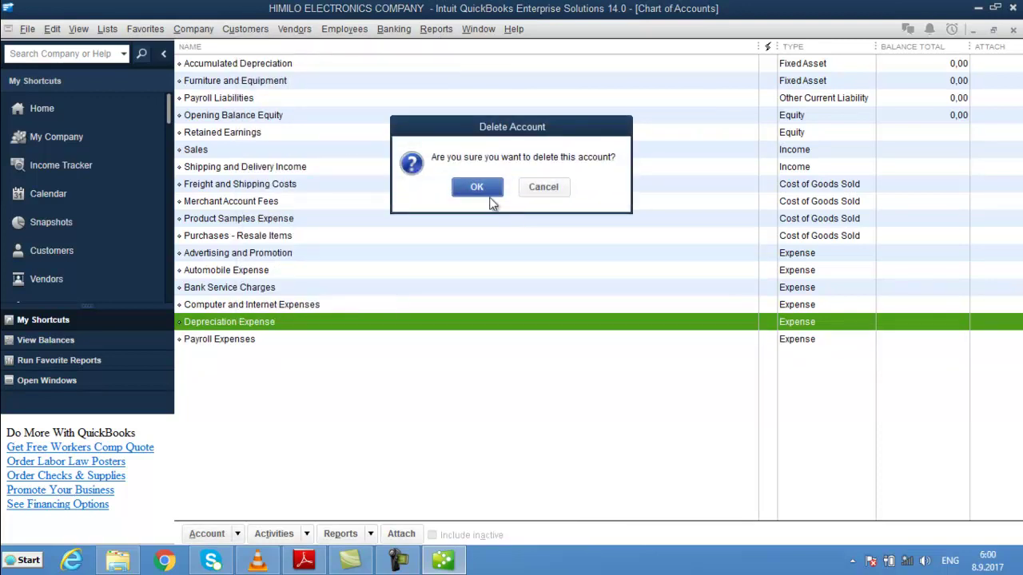
{"action": "left_click", "coordinate": [476, 188]}
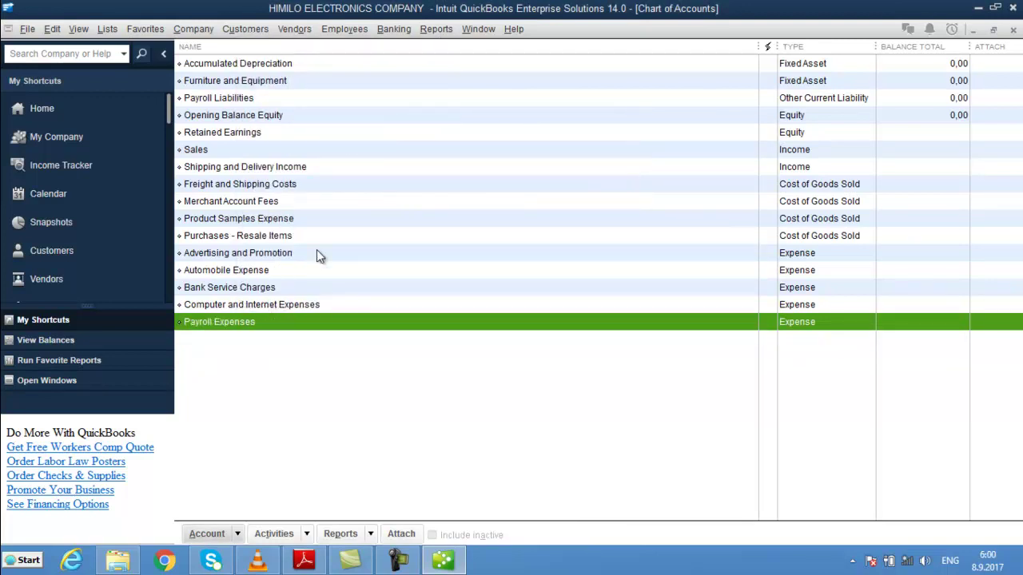
{"action": "right_click", "coordinate": [302, 304]}
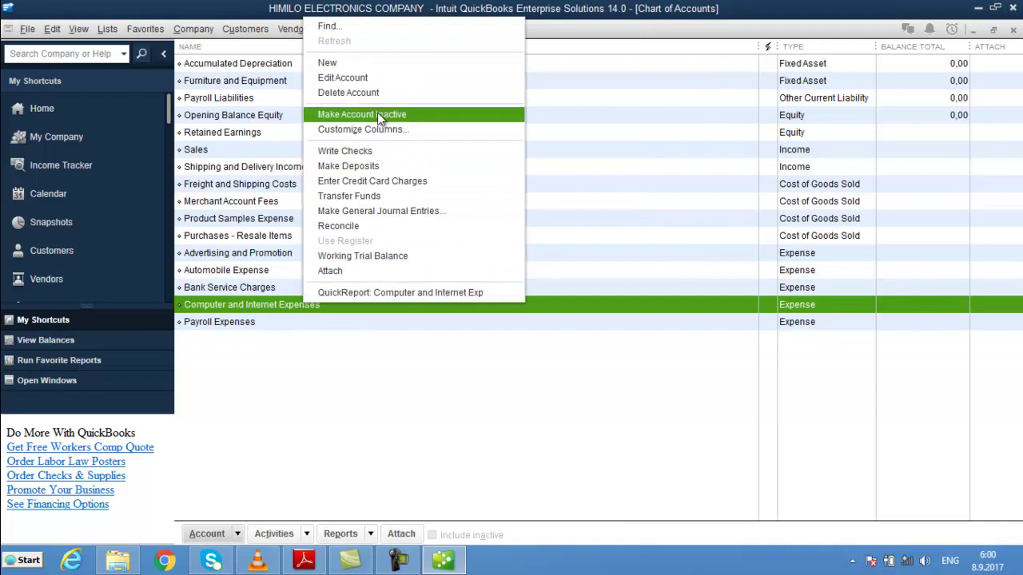
{"action": "left_click", "coordinate": [361, 92]}
{"action": "left_click", "coordinate": [476, 187]}
- Delete the Bank Service Charges, Automobile Expense, and Advertising and Promotion accounts
{"action": "left_click", "coordinate": [219, 289]}
{"action": "right_click", "coordinate": [219, 290]}
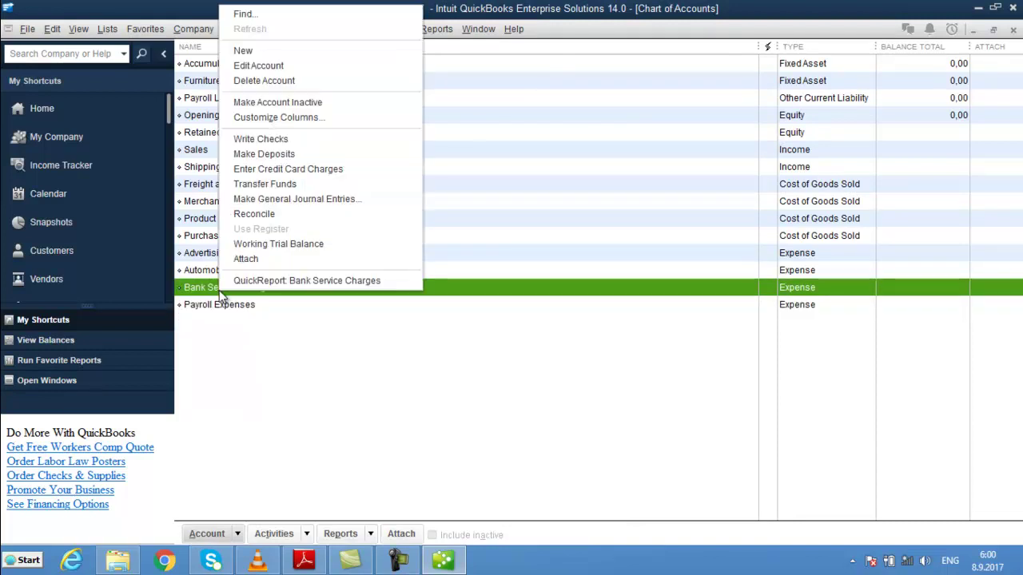
{"action": "left_click", "coordinate": [300, 82]}
{"action": "left_click", "coordinate": [477, 188]}
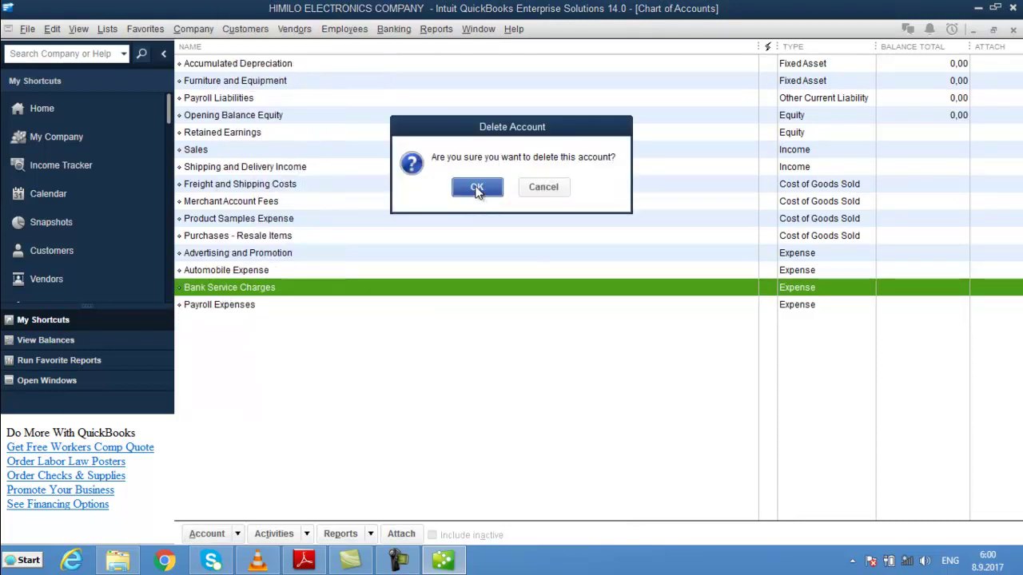
{"action": "left_click", "coordinate": [275, 269]}
{"action": "right_click", "coordinate": [275, 271]}
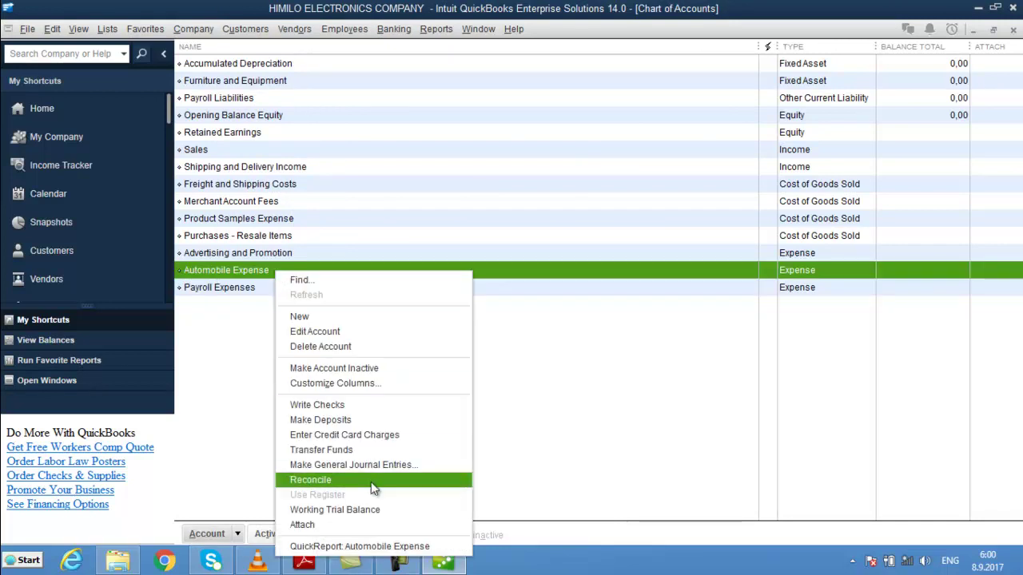
{"action": "left_click", "coordinate": [328, 347]}
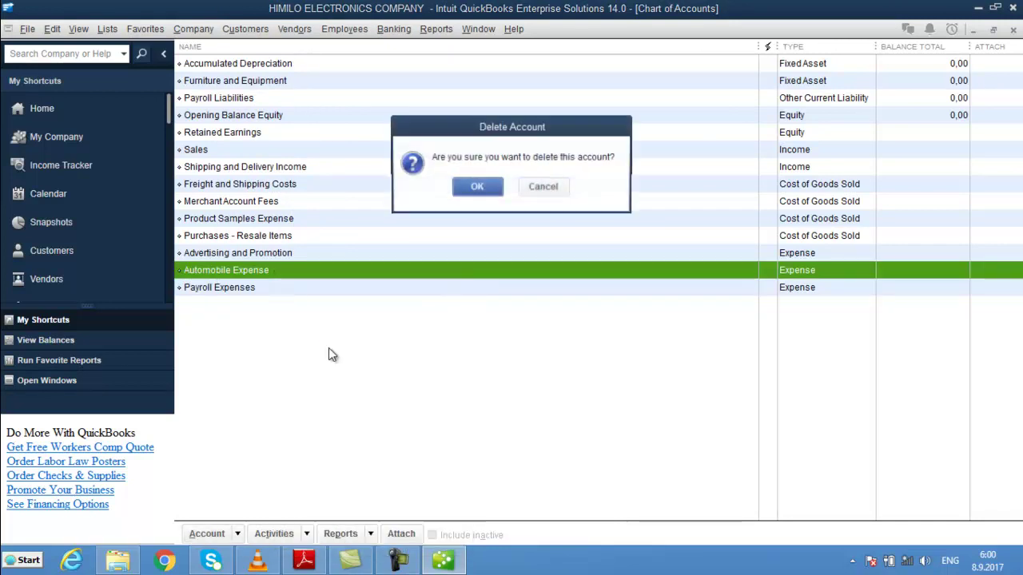
{"action": "left_click", "coordinate": [477, 187]}
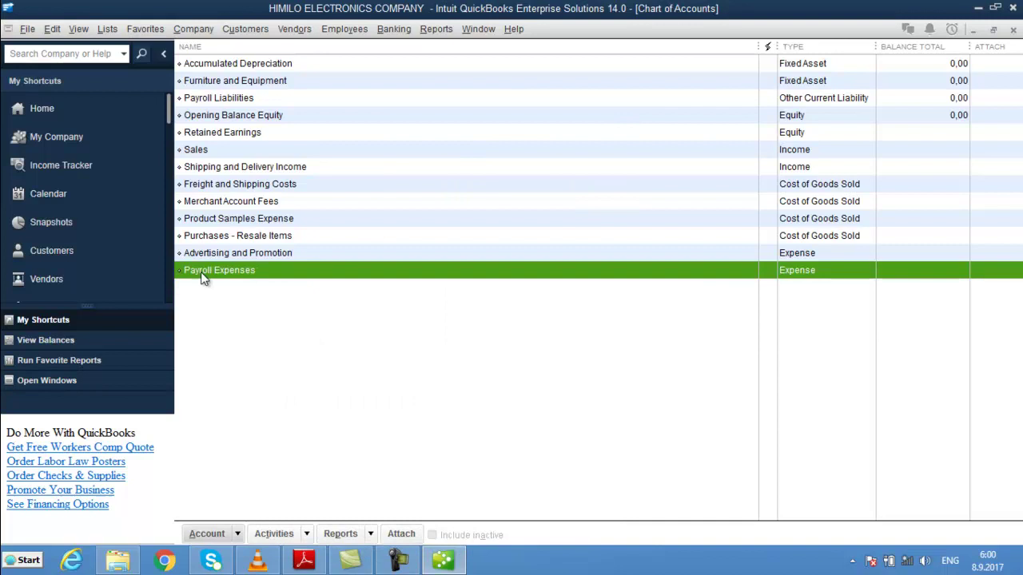
{"action": "left_click", "coordinate": [265, 253]}
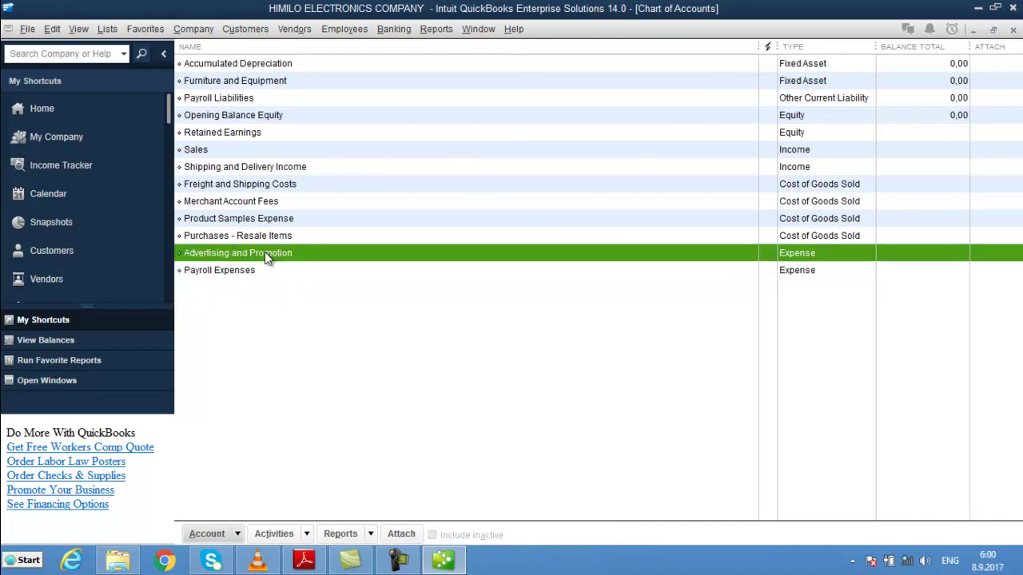
{"action": "right_click", "coordinate": [265, 252]}
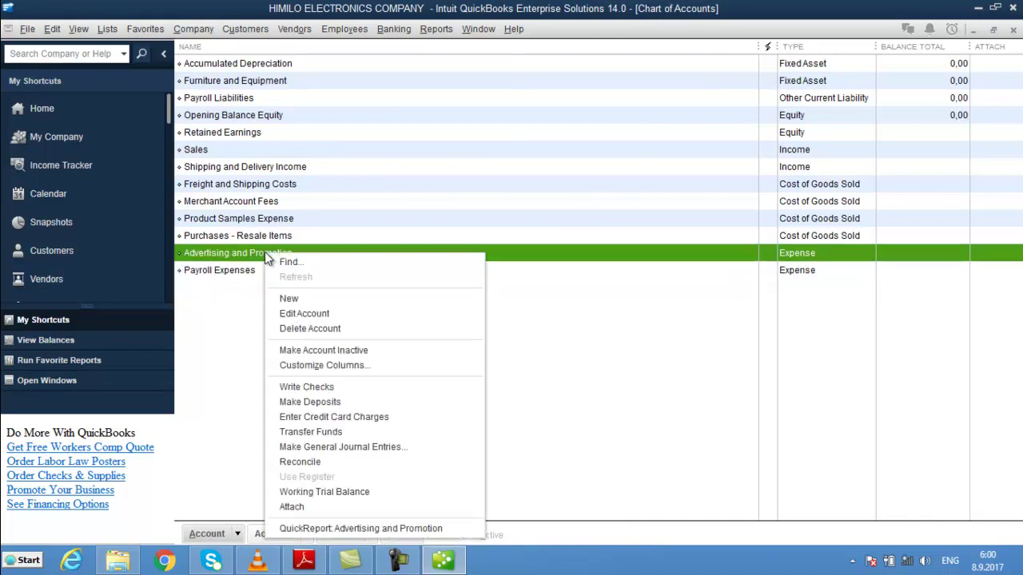
{"action": "left_click", "coordinate": [331, 331]}
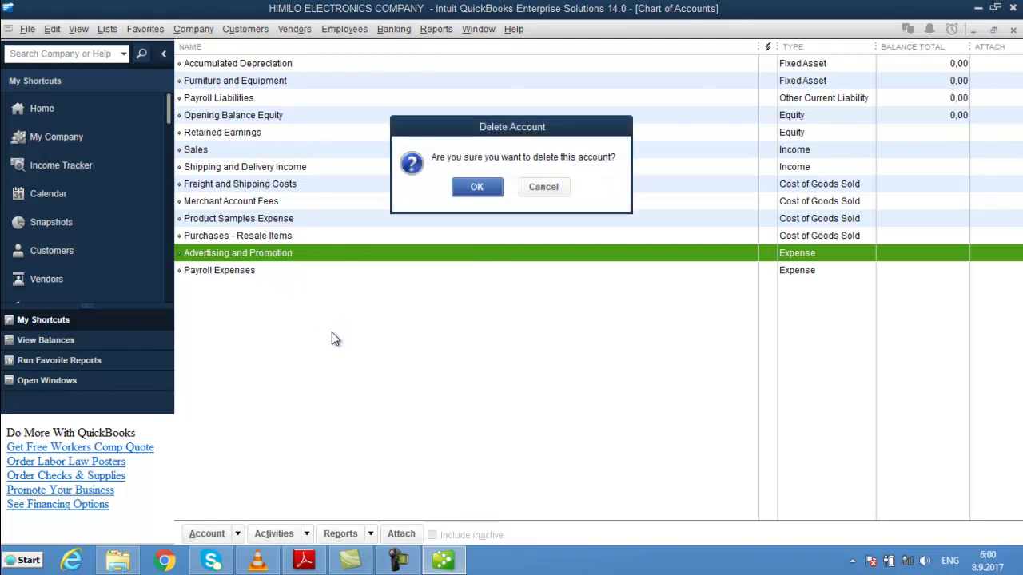
{"action": "left_click", "coordinate": [488, 189]}
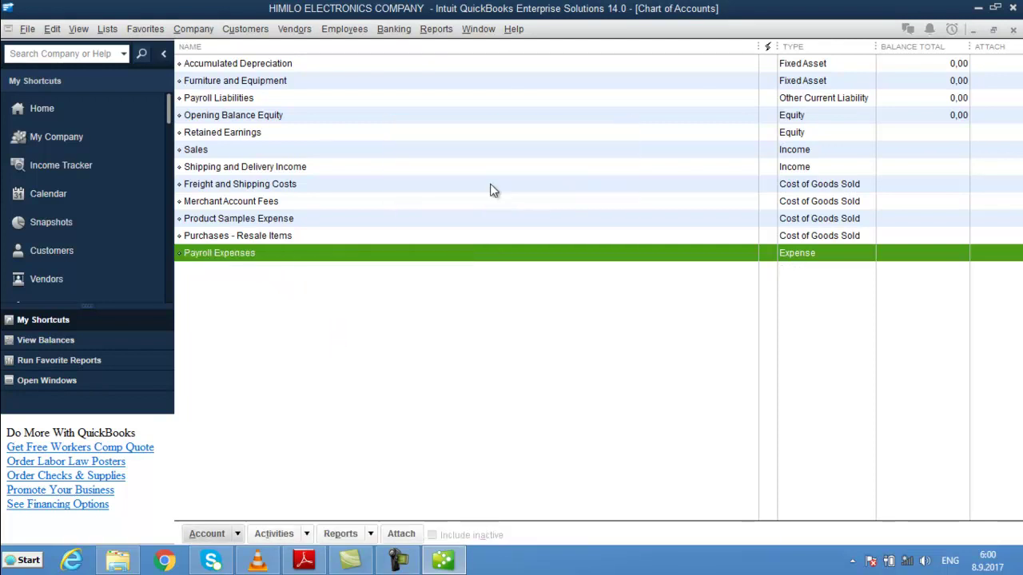
- Delete the Purchases - Resale Items and Product Samples Expense accounts
{"action": "left_click", "coordinate": [289, 235]}
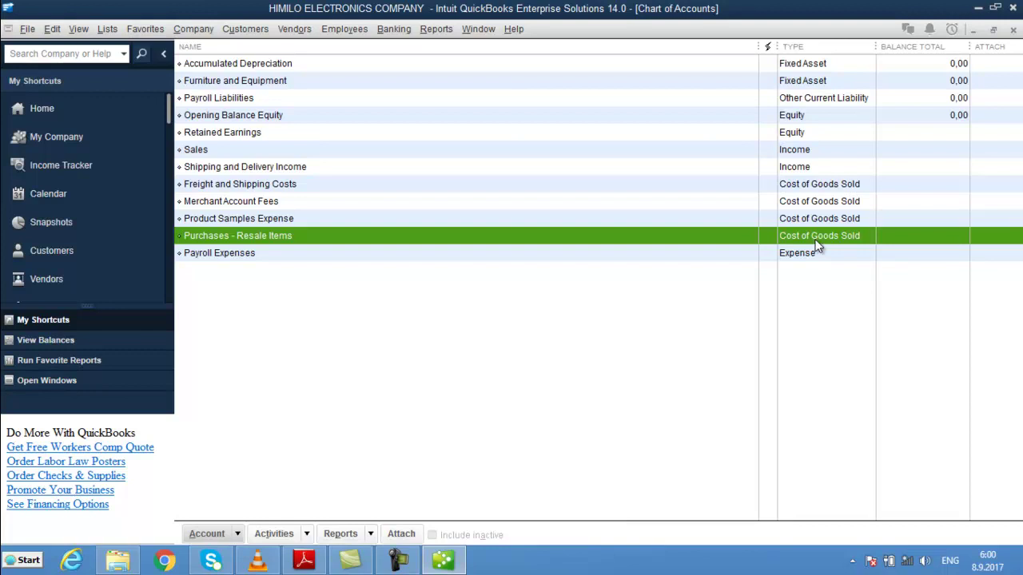
{"action": "right_click", "coordinate": [291, 233]}
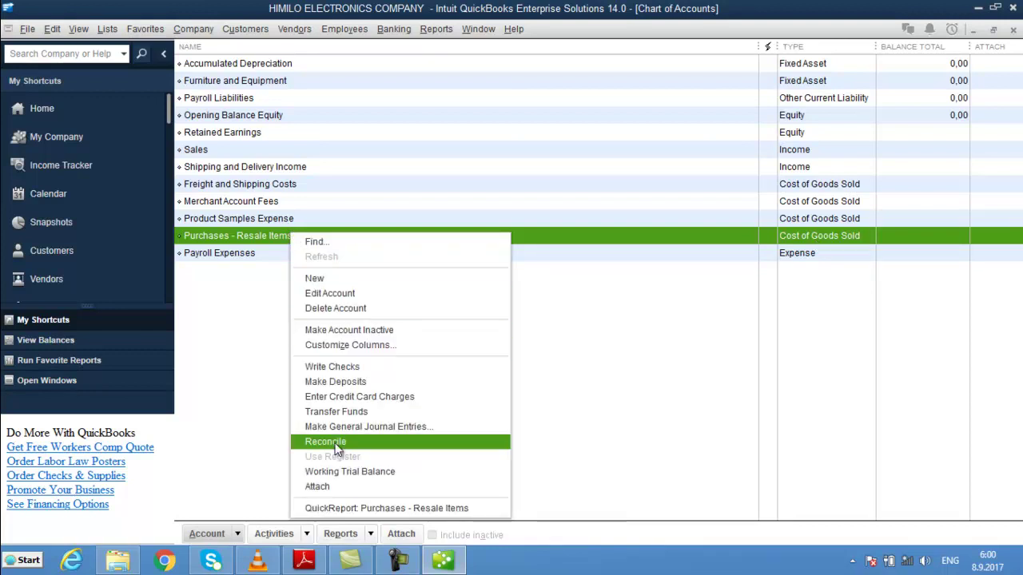
{"action": "left_click", "coordinate": [328, 311]}
{"action": "left_click", "coordinate": [477, 188]}
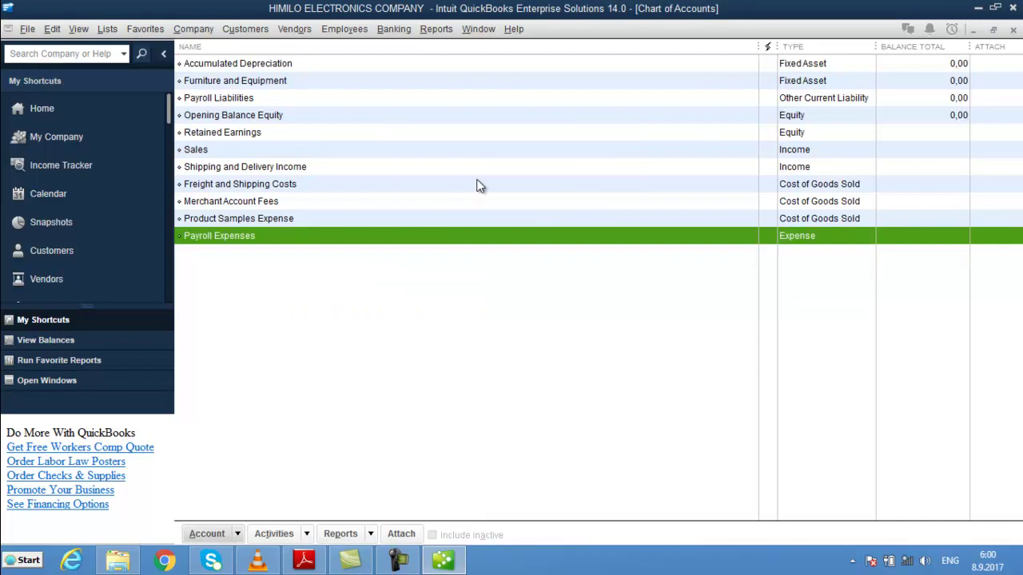
{"action": "right_click", "coordinate": [270, 221]}
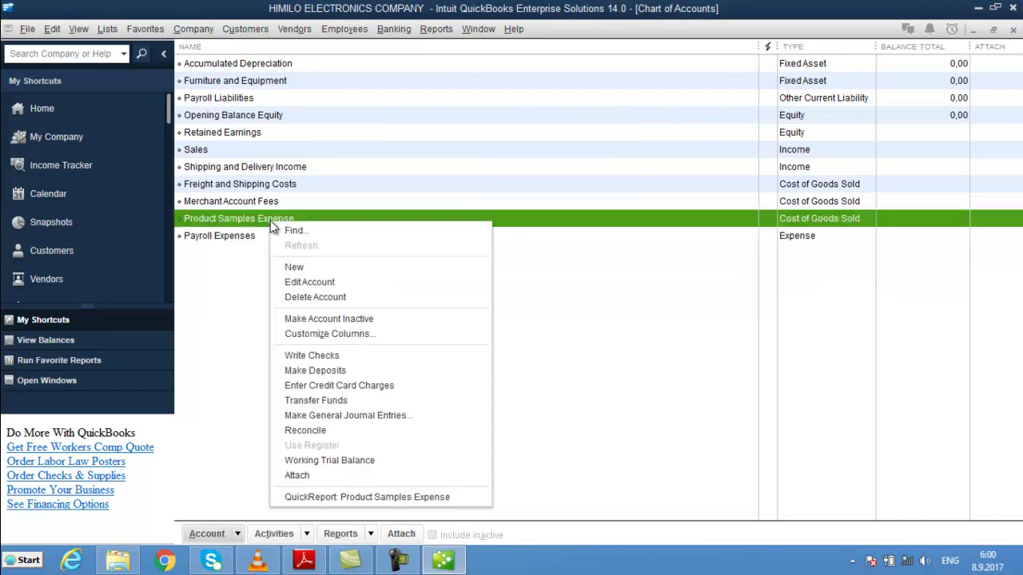
{"action": "left_click", "coordinate": [307, 296]}
{"action": "left_click", "coordinate": [477, 185]}
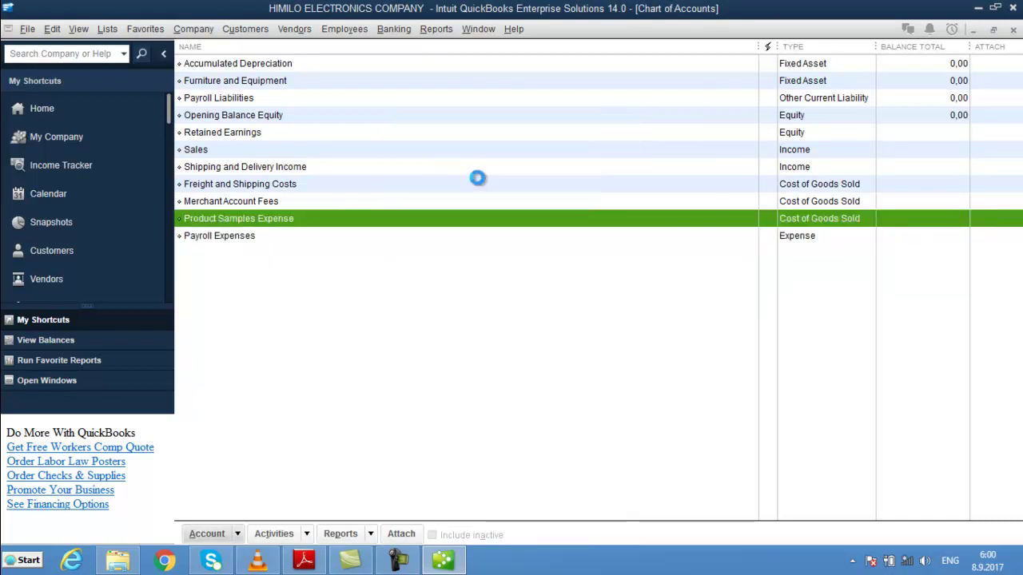
- Delete the Merchant Account Fees and Freight and Shipping Costs accounts
{"action": "left_click", "coordinate": [264, 206]}
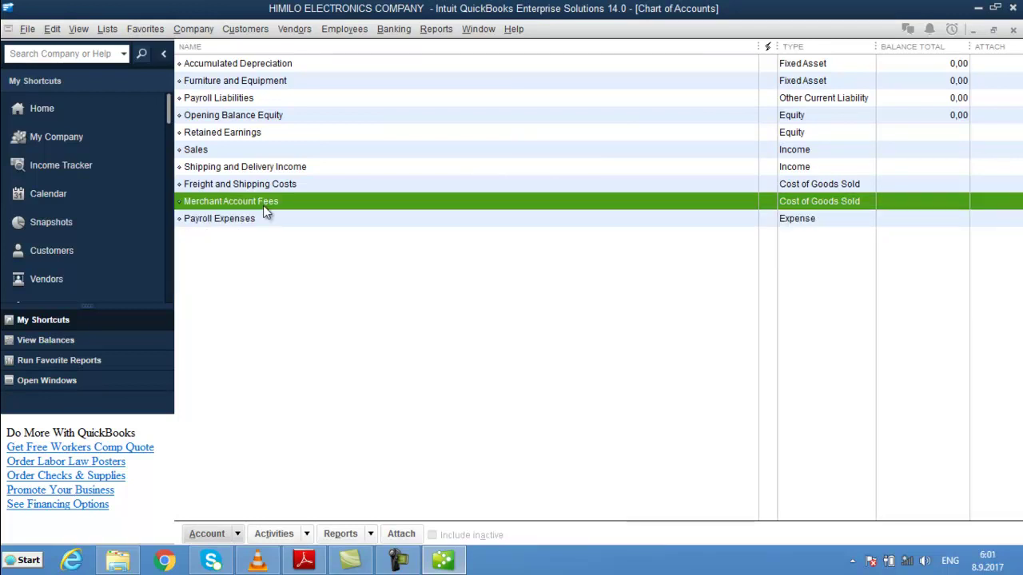
{"action": "right_click", "coordinate": [263, 205]}
{"action": "left_click", "coordinate": [308, 283]}
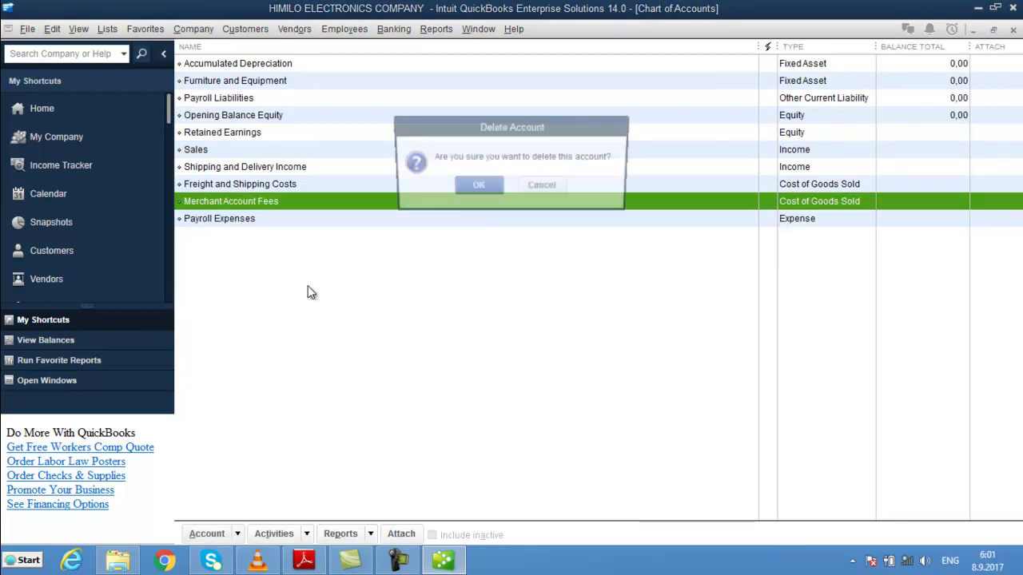
{"action": "left_click", "coordinate": [473, 187]}
{"action": "left_click", "coordinate": [265, 183]}
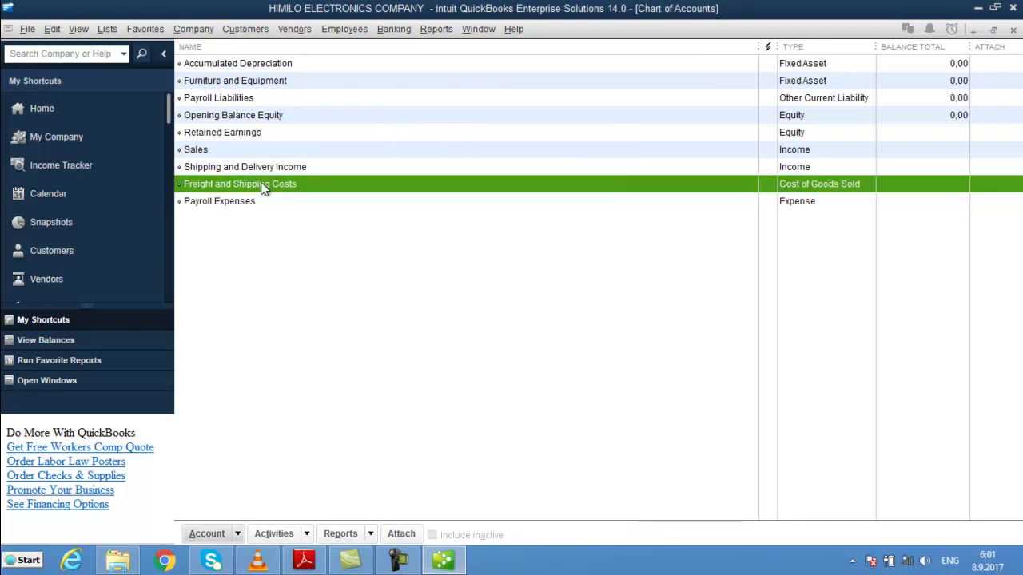
{"action": "right_click", "coordinate": [265, 183]}
{"action": "left_click", "coordinate": [305, 258]}
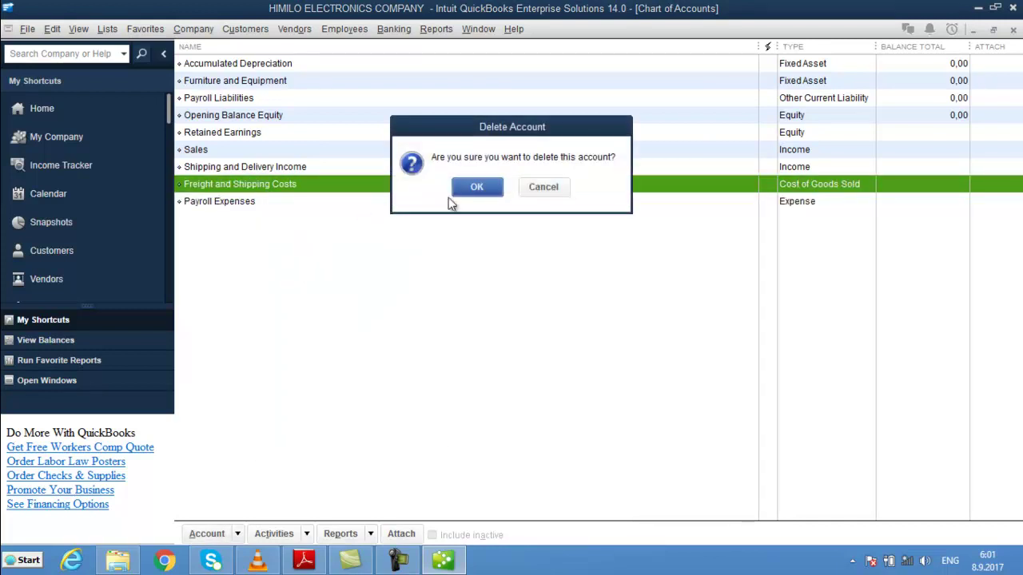
{"action": "left_click", "coordinate": [476, 186]}
{"action": "right_click", "coordinate": [257, 168]}
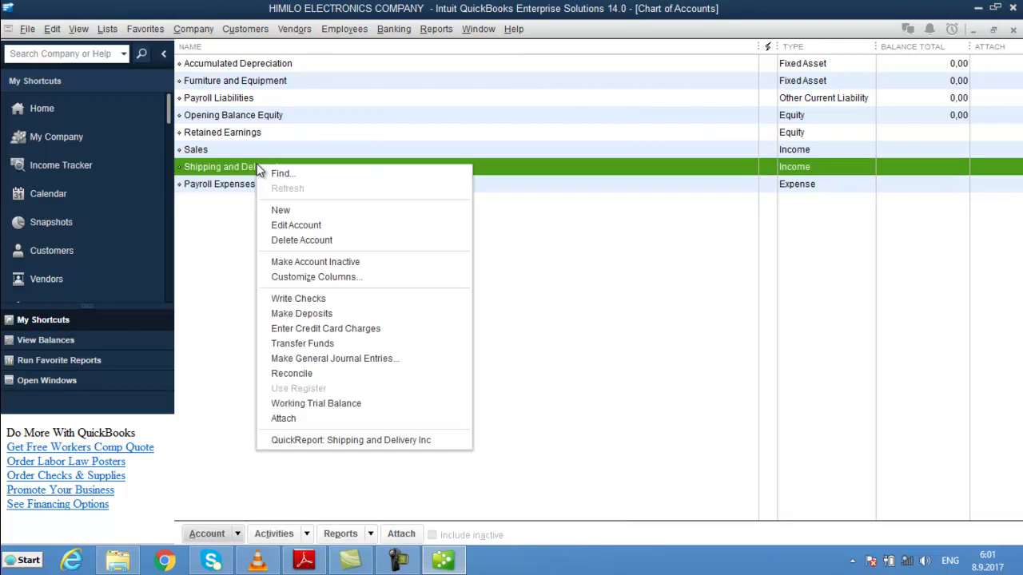
- Delete the Shipping and Delivery Income and Retained Earnings accounts
{"action": "left_click", "coordinate": [315, 239]}
{"action": "left_click", "coordinate": [484, 190]}
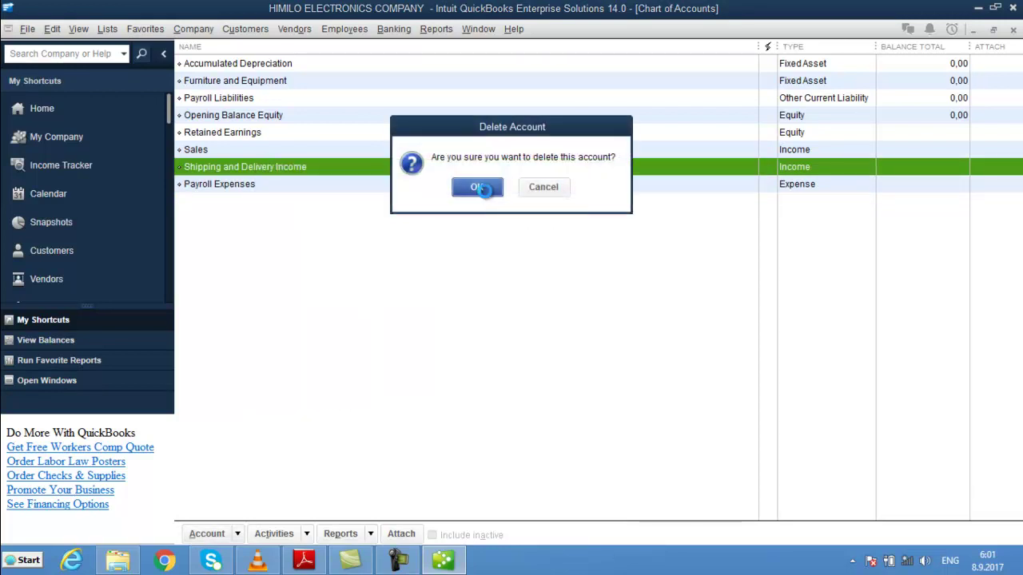
{"action": "left_click", "coordinate": [245, 136]}
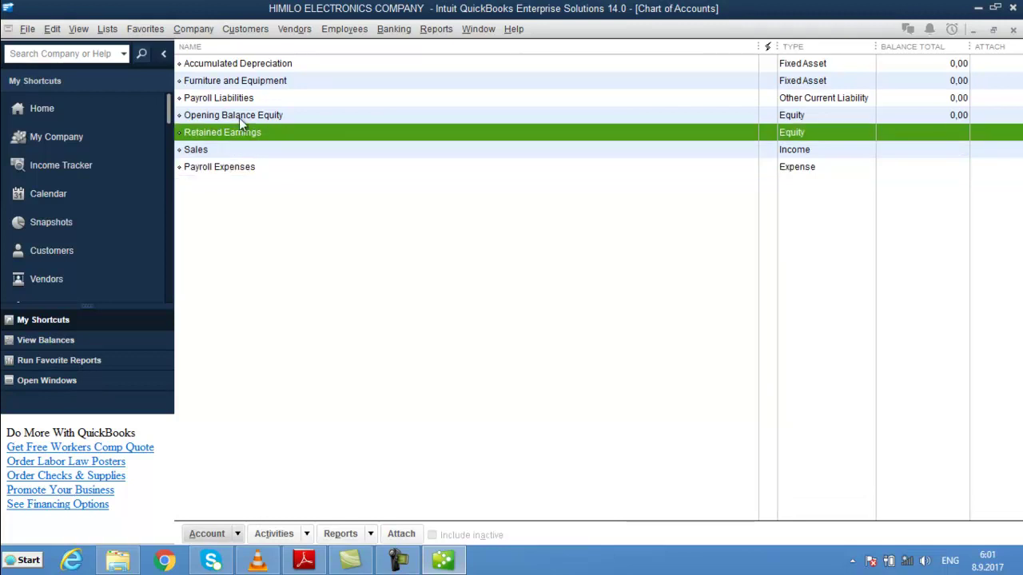
{"action": "left_click", "coordinate": [239, 118]}
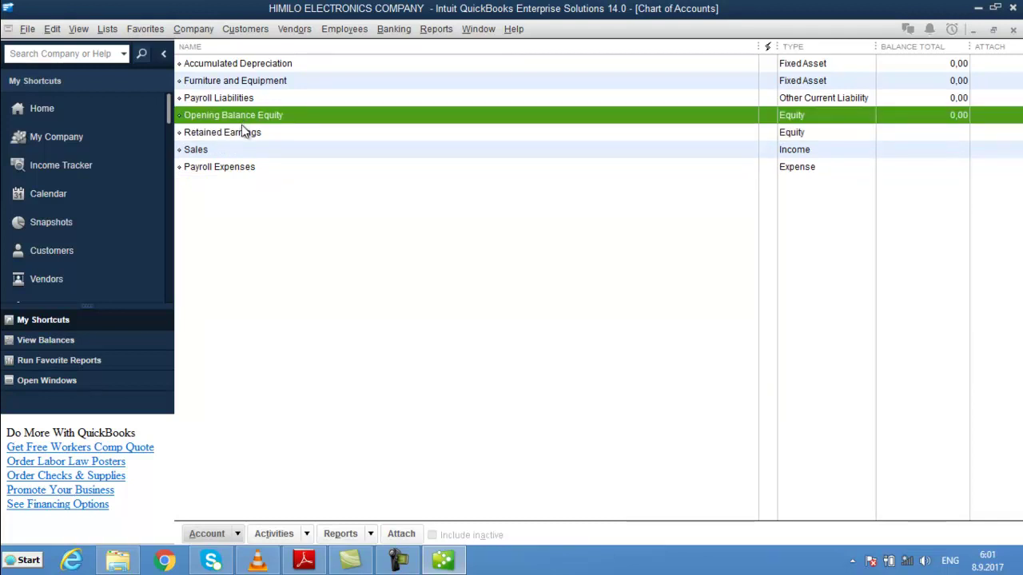
{"action": "left_click", "coordinate": [247, 135]}
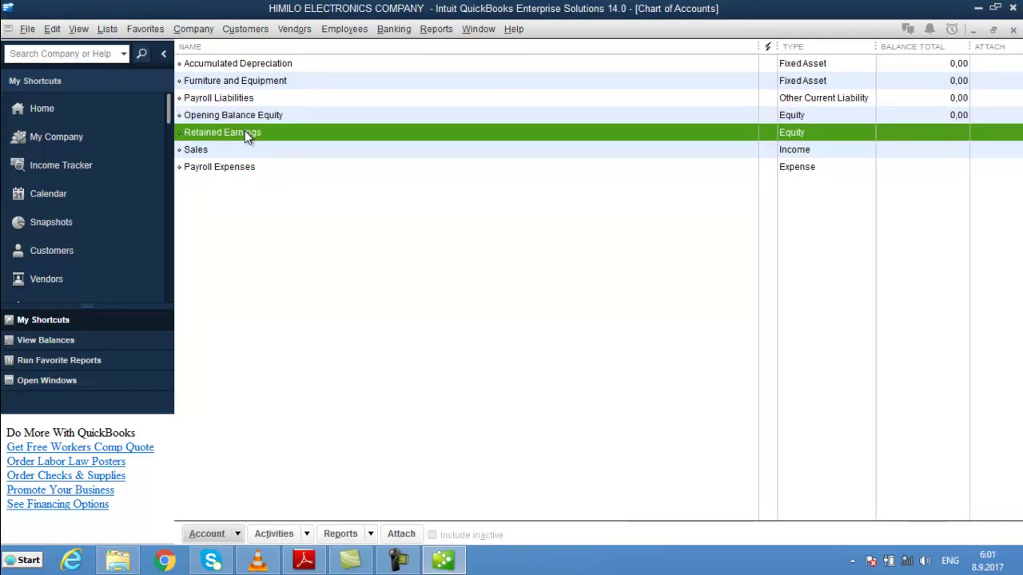
{"action": "right_click", "coordinate": [245, 130]}
{"action": "left_click", "coordinate": [302, 204]}
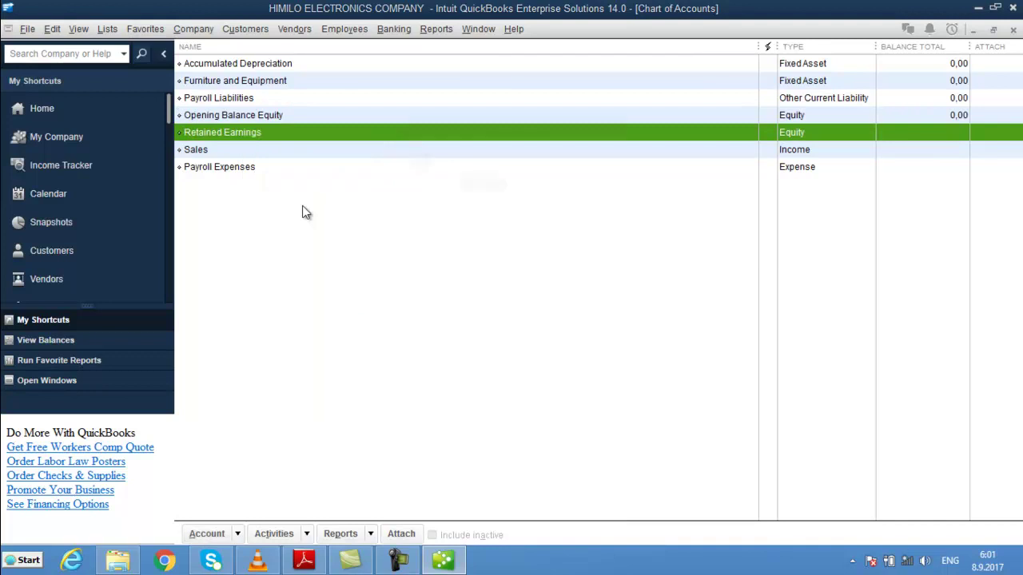
{"action": "left_click", "coordinate": [481, 189]}
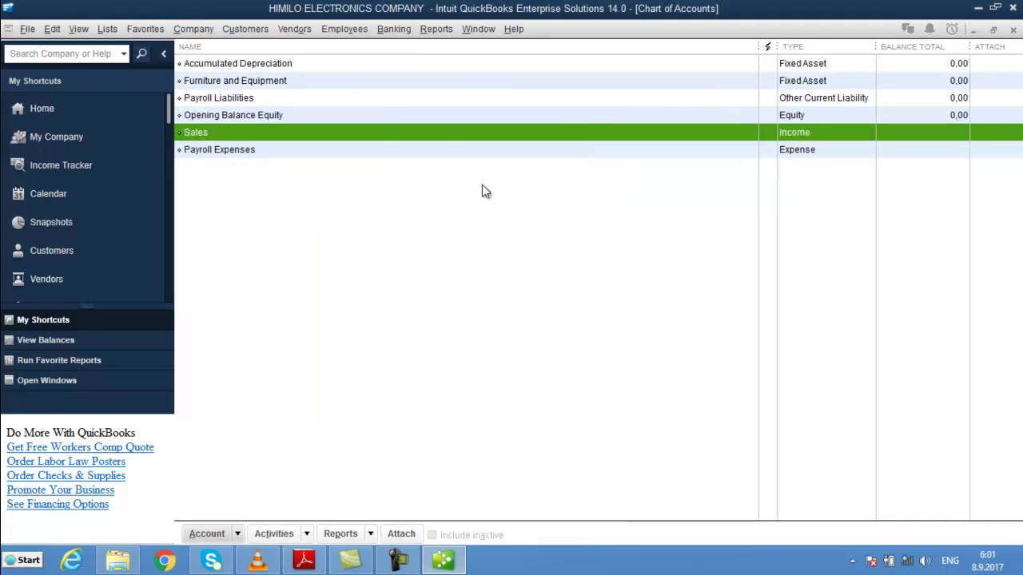
- Review the six remaining accounts, opening and dismissing the Sales account's menu unchanged
{"action": "left_click", "coordinate": [223, 100]}
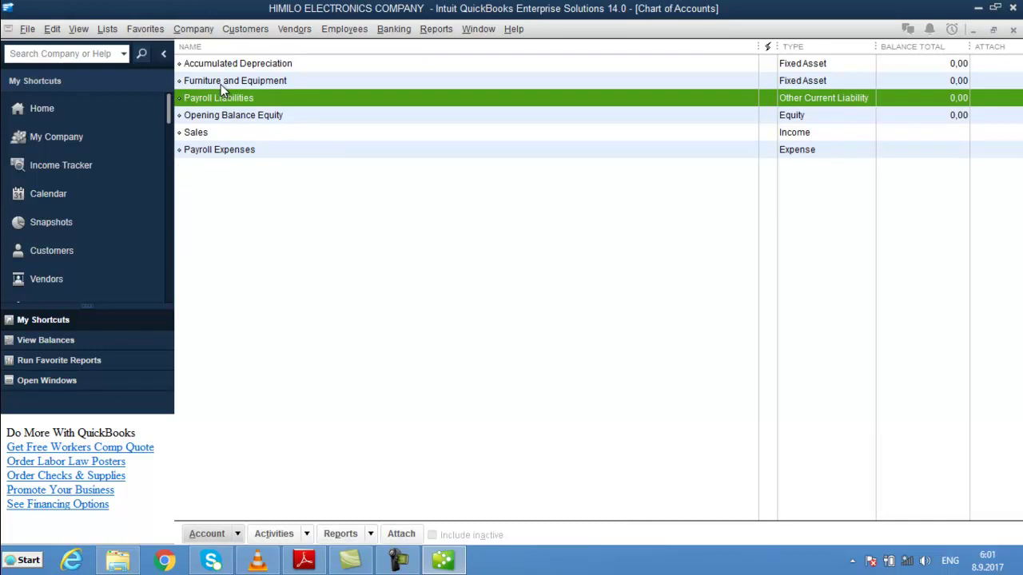
{"action": "left_click", "coordinate": [220, 81]}
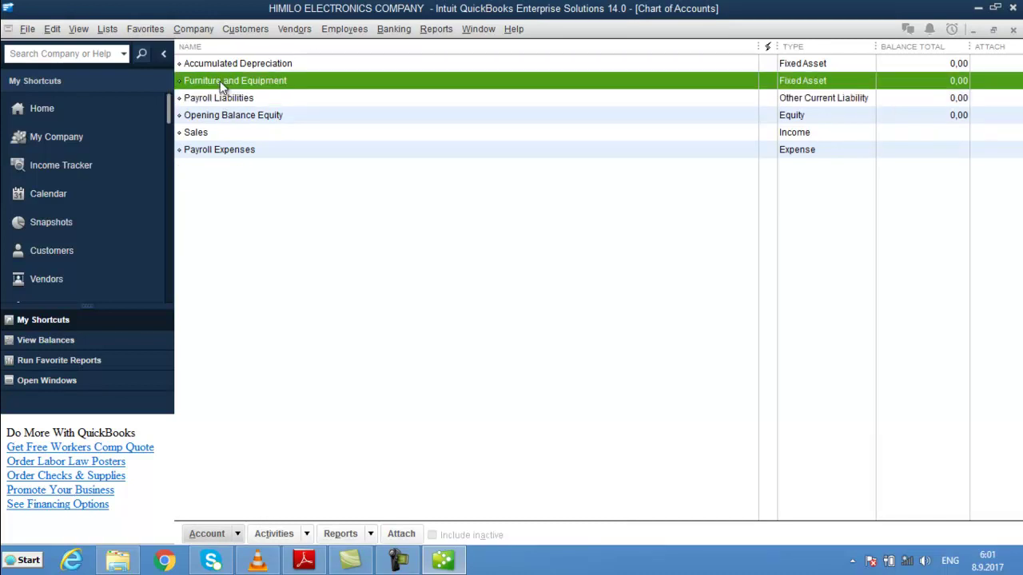
{"action": "left_click", "coordinate": [218, 65]}
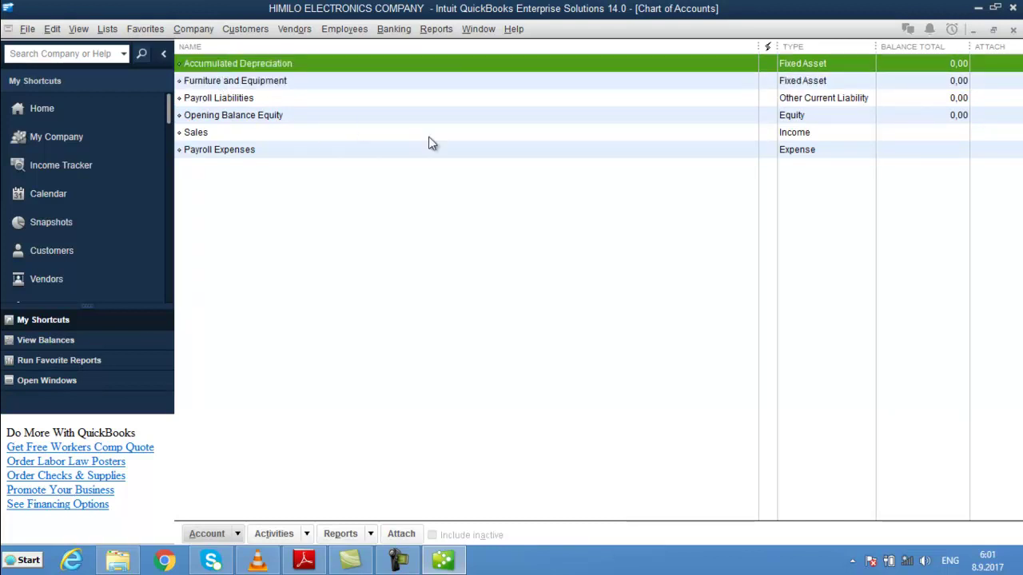
{"action": "left_click", "coordinate": [264, 135]}
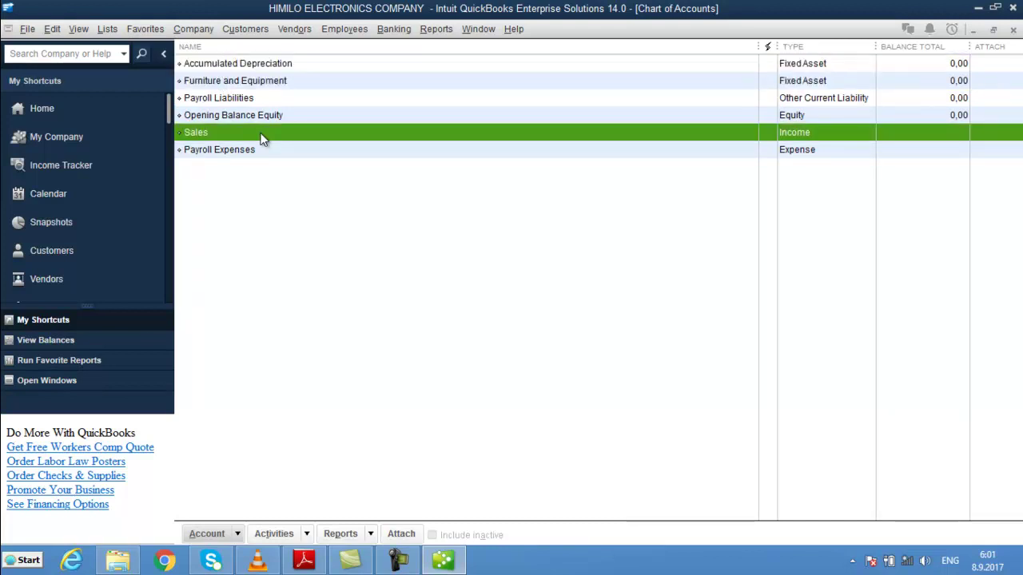
{"action": "right_click", "coordinate": [263, 138]}
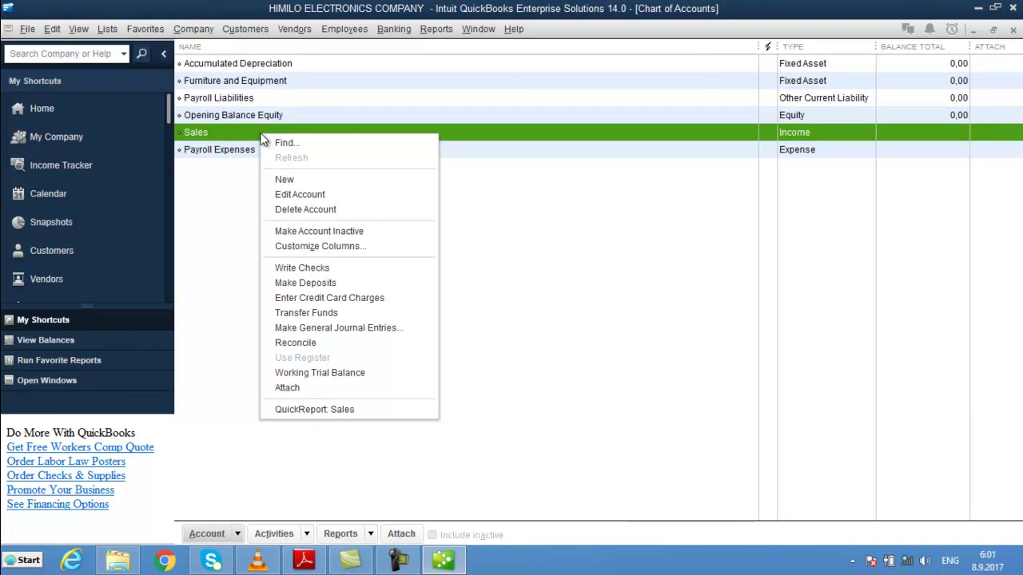
{"action": "left_click", "coordinate": [214, 216]}
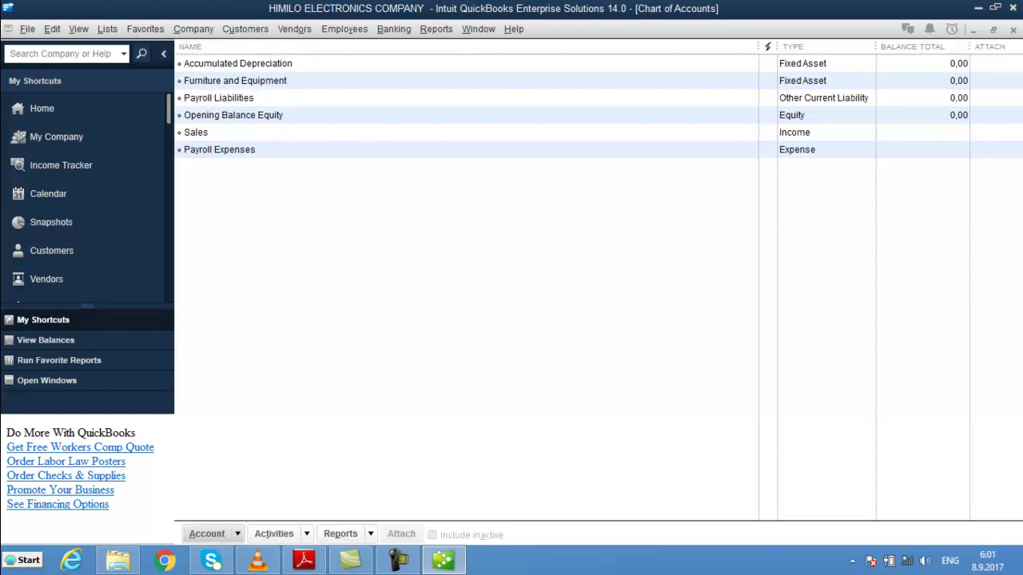
{"action": "left_click", "coordinate": [291, 83]}
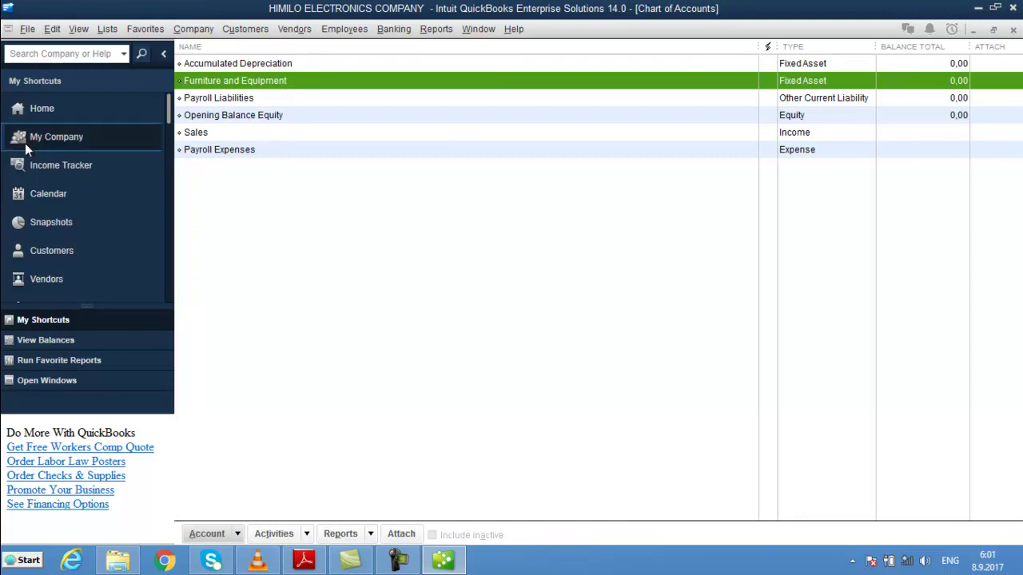
- Create a Bank-type account named CASH ON HAND from the Write Checks prompt
{"action": "left_click", "coordinate": [48, 118]}
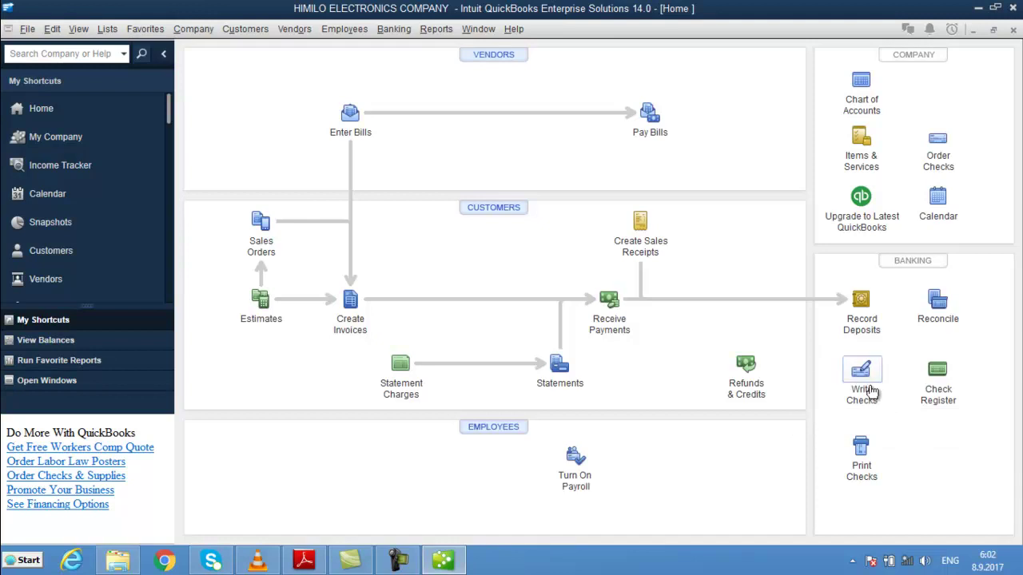
{"action": "left_click", "coordinate": [870, 387]}
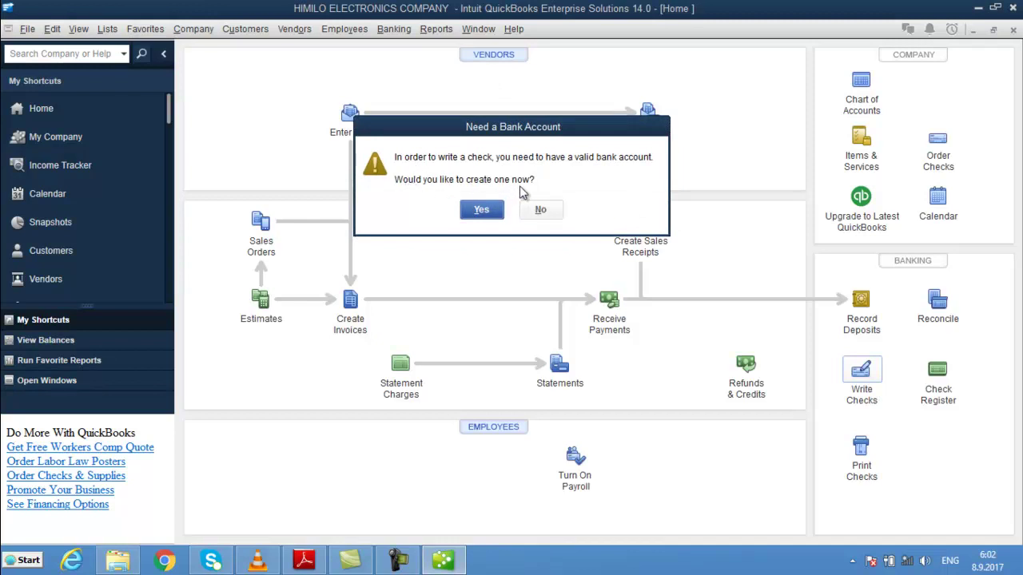
{"action": "left_click", "coordinate": [484, 209]}
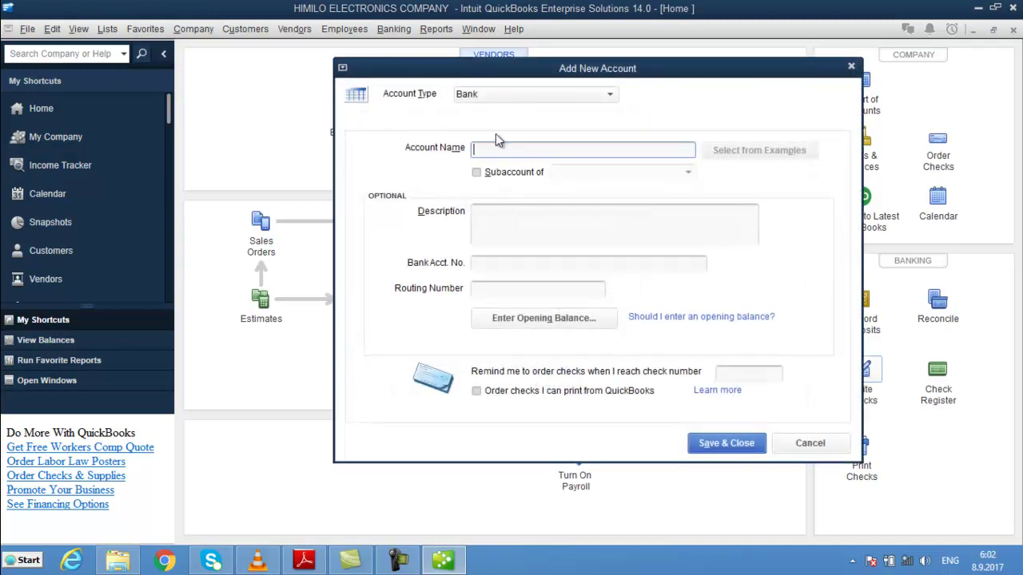
{"action": "left_click", "coordinate": [493, 98]}
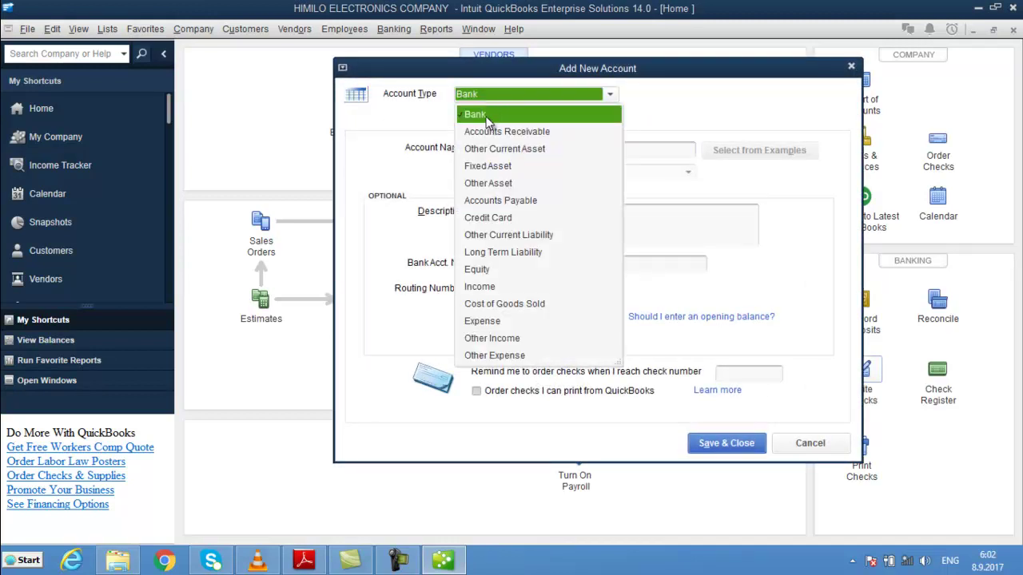
{"action": "left_click", "coordinate": [489, 113]}
{"action": "left_click", "coordinate": [497, 148]}
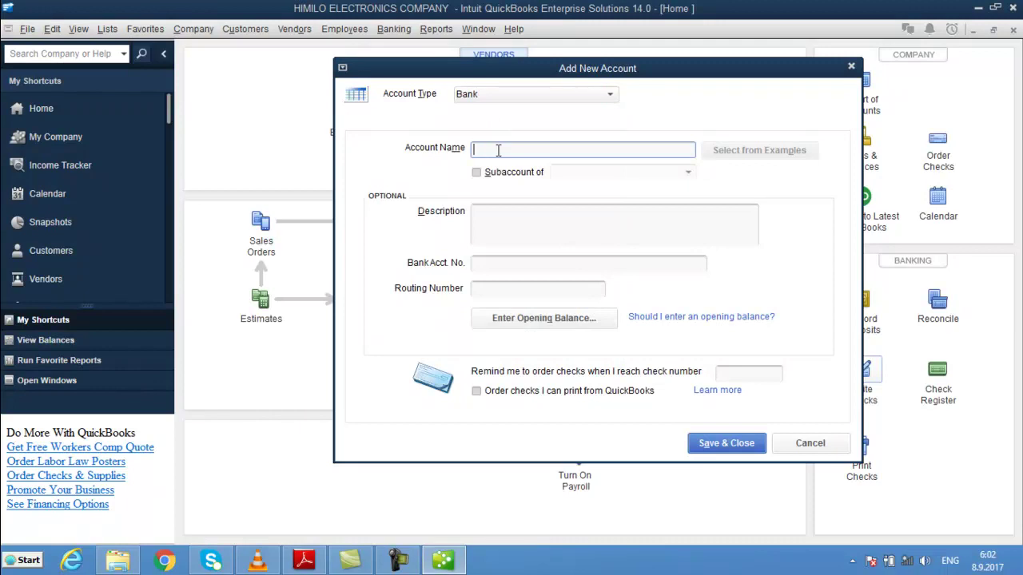
{"action": "type", "text": "CASH ON HAND"}
{"action": "left_click", "coordinate": [719, 444]}
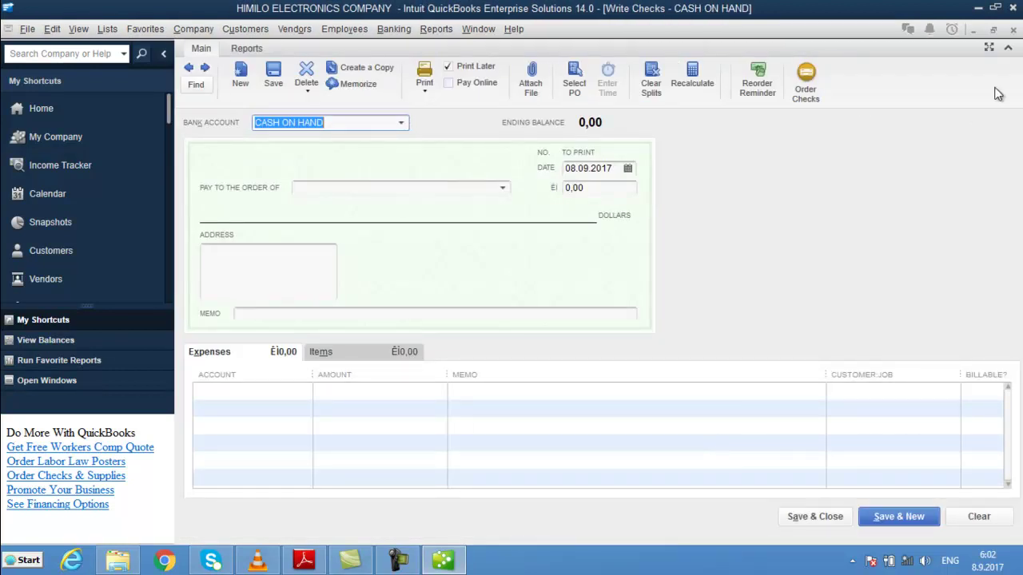
- Close the Write Checks - CASH ON HAND window to return Home
{"action": "left_click", "coordinate": [1013, 36]}
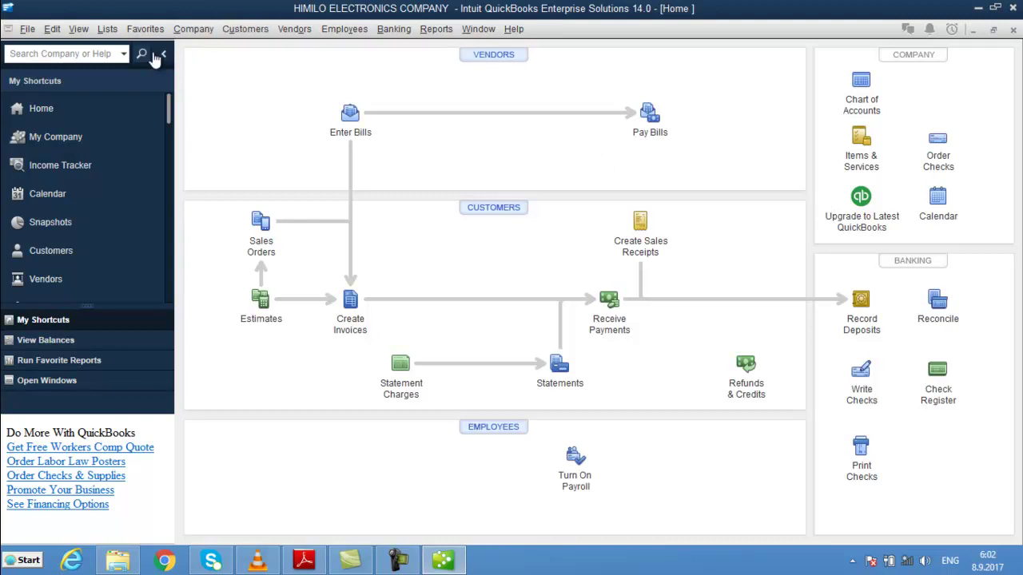
- Enable 'Inventory and purchase orders are active' in Items & Inventory company preferences
{"action": "left_click", "coordinate": [210, 32]}
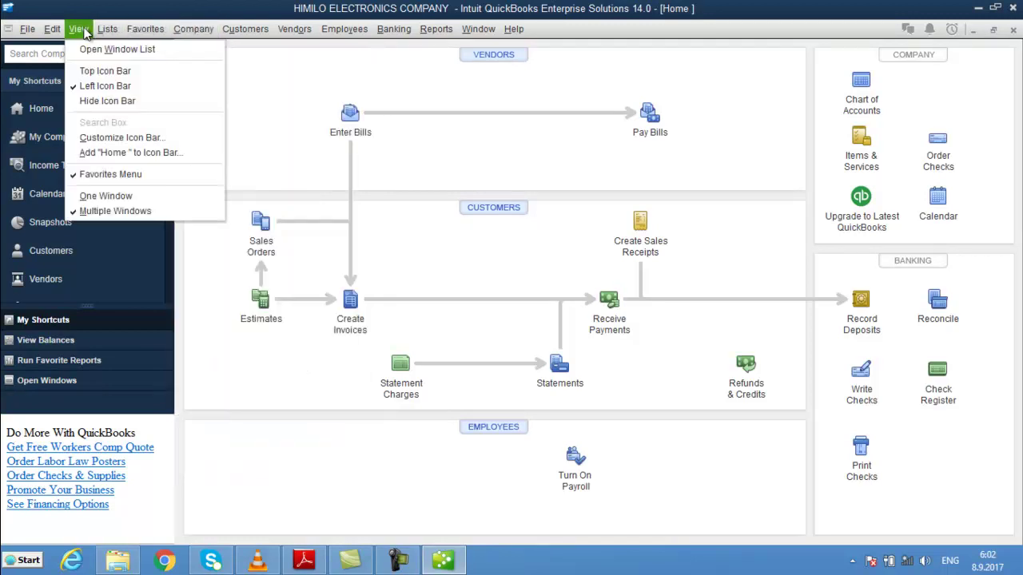
{"action": "mouse_move", "coordinate": [102, 33]}
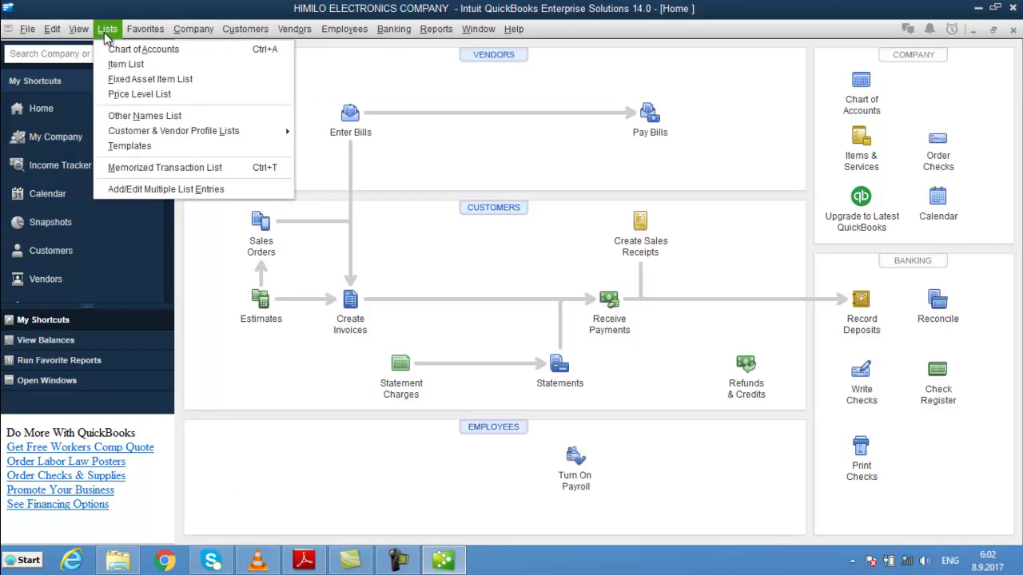
{"action": "mouse_move", "coordinate": [48, 33]}
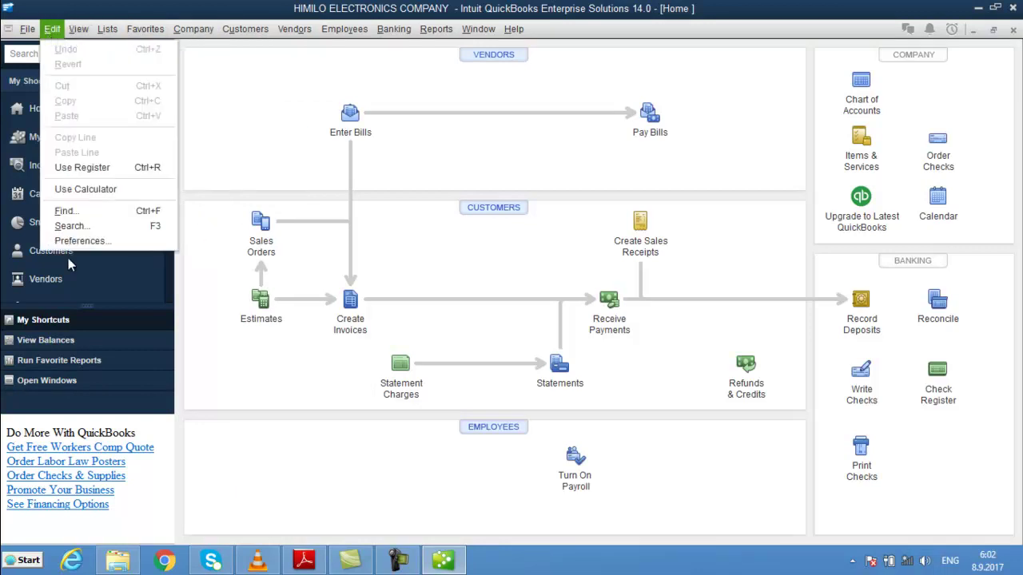
{"action": "left_click", "coordinate": [81, 242]}
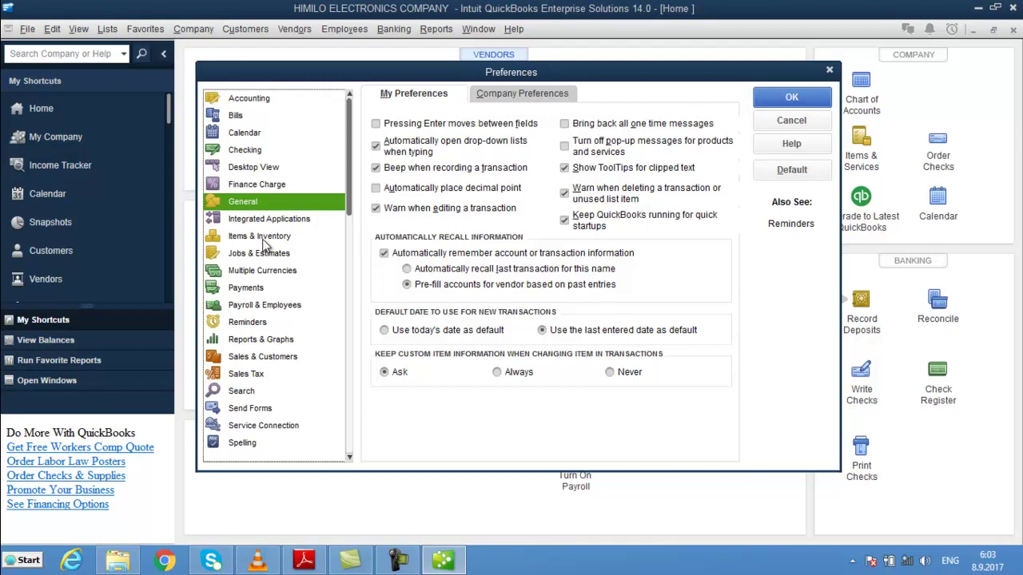
{"action": "left_click", "coordinate": [264, 238]}
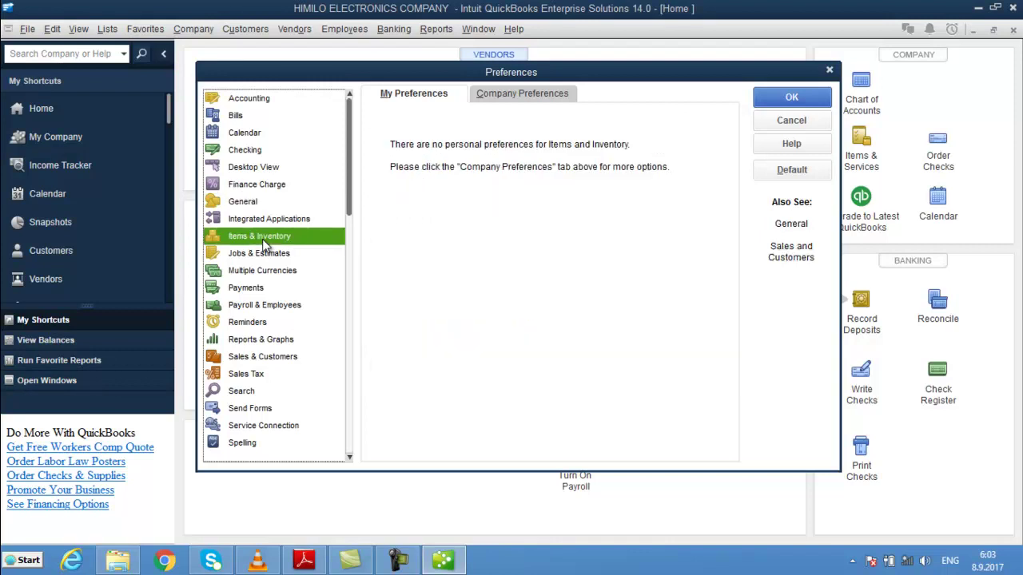
{"action": "left_click", "coordinate": [550, 98]}
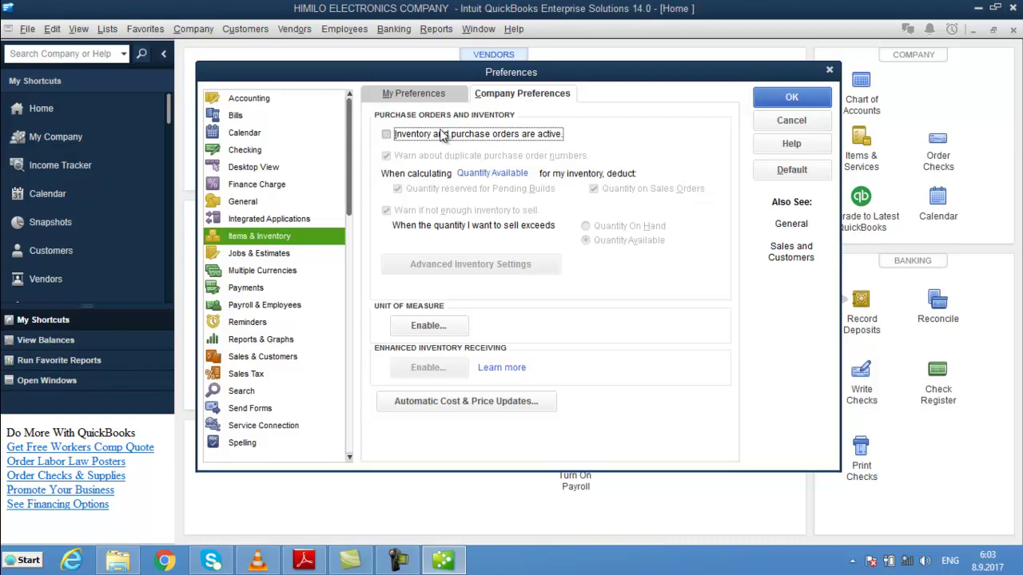
{"action": "left_click", "coordinate": [386, 135]}
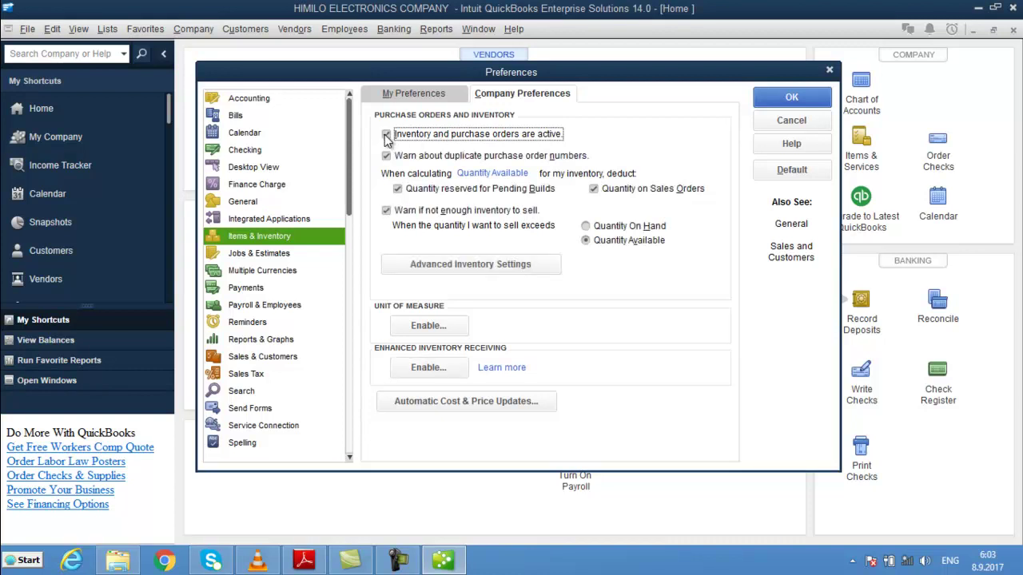
{"action": "left_click", "coordinate": [814, 97]}
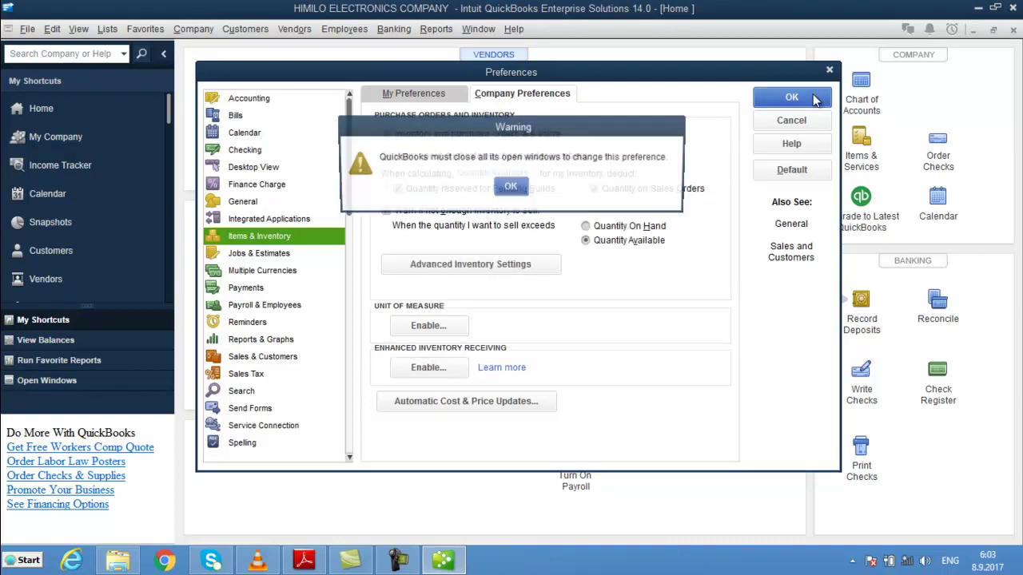
{"action": "left_click", "coordinate": [511, 186]}
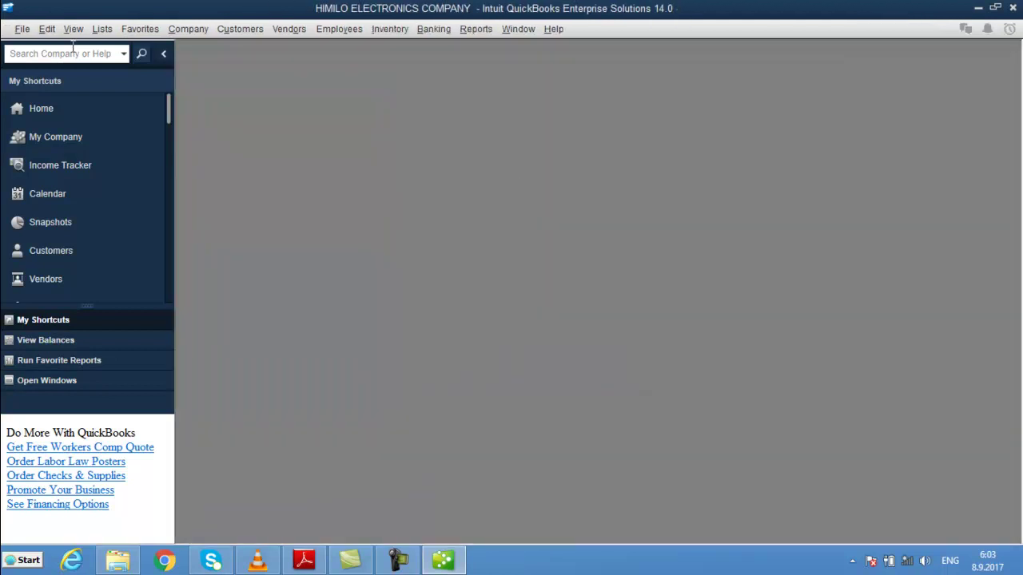
{"action": "left_click", "coordinate": [70, 116]}
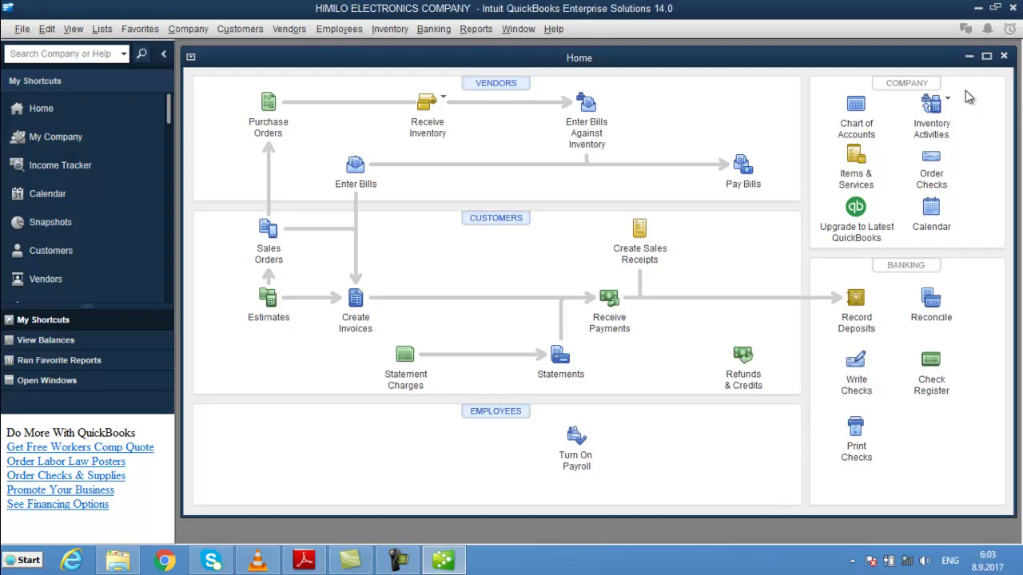
- Open the empty Item List maximized from Home and show its Item menu
{"action": "left_click", "coordinate": [855, 164]}
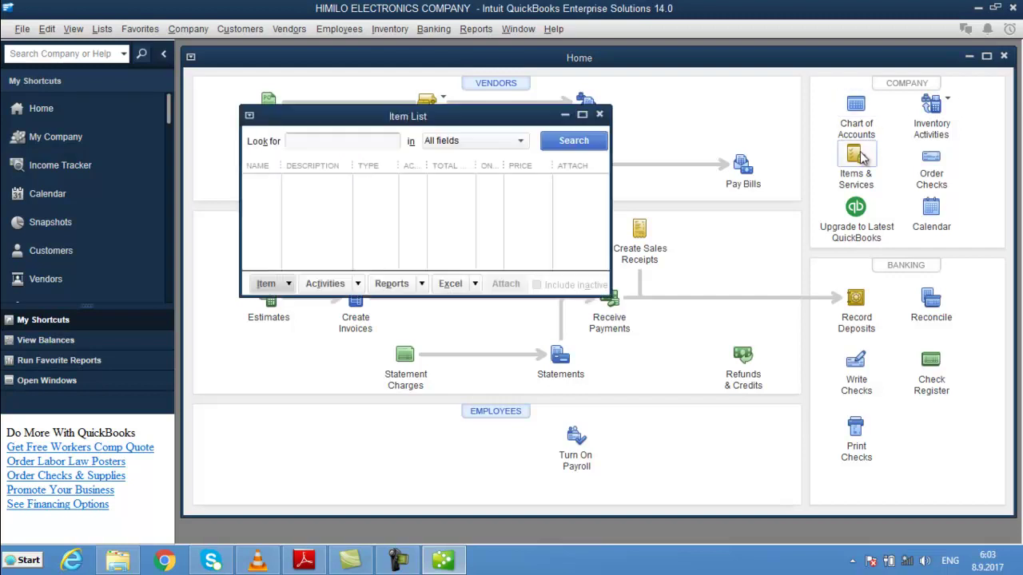
{"action": "left_click", "coordinate": [581, 115]}
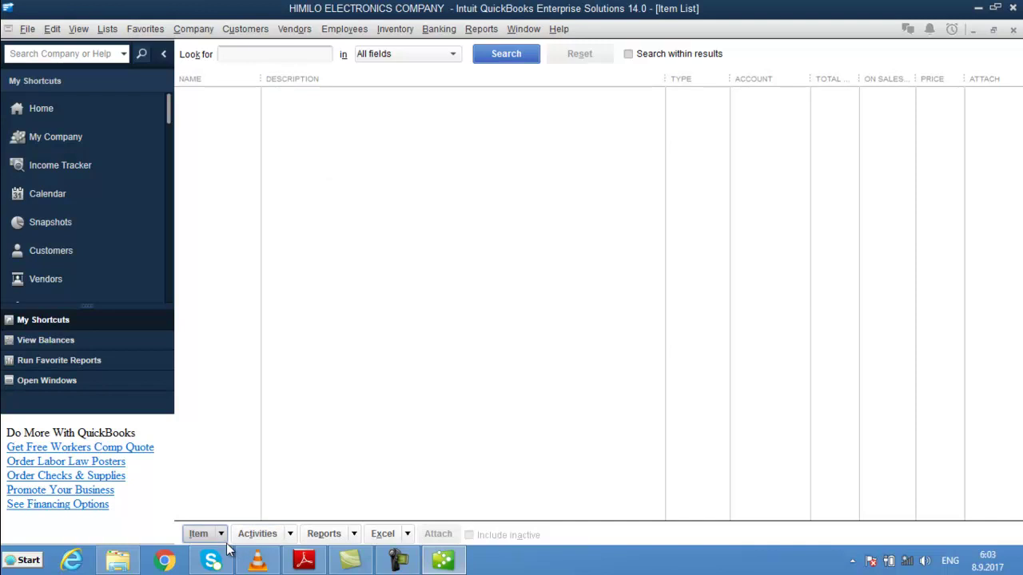
{"action": "left_click", "coordinate": [1012, 30]}
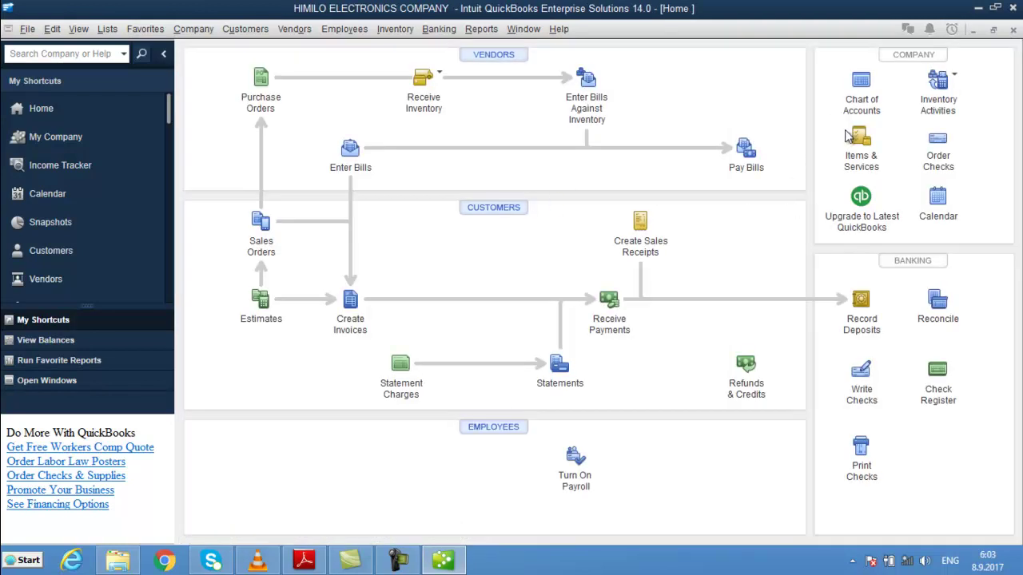
{"action": "left_click", "coordinate": [866, 140]}
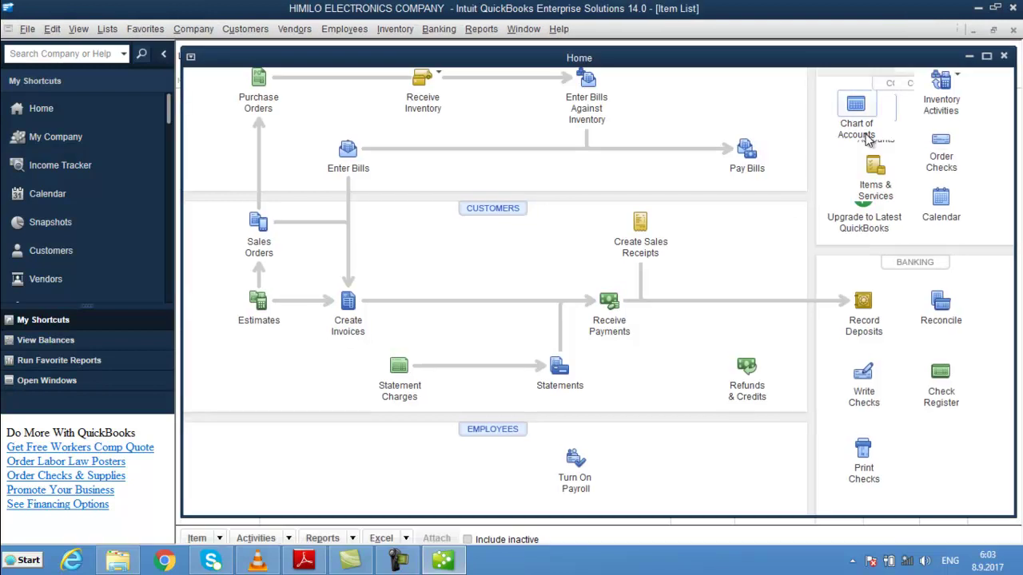
{"action": "left_click", "coordinate": [220, 534]}
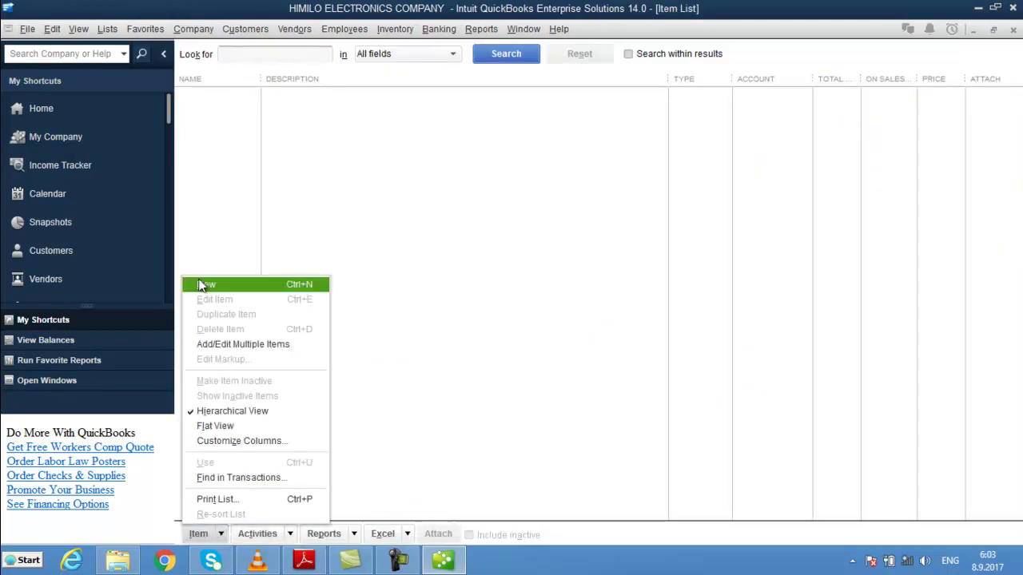
- Start a new Inventory Part named NAL W/W with description PCS and cost 4,00
{"action": "left_click", "coordinate": [243, 284]}
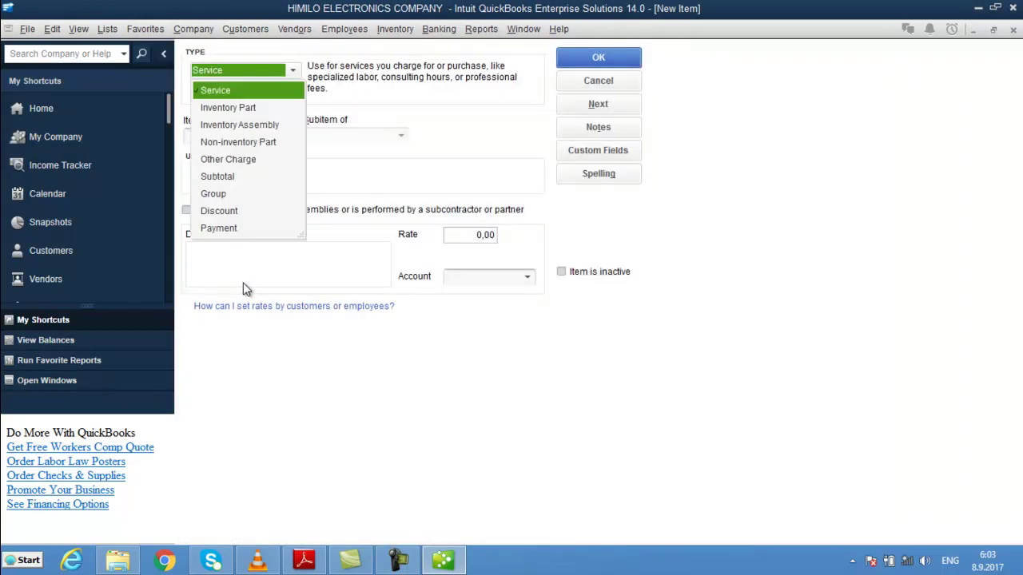
{"action": "left_click", "coordinate": [238, 108]}
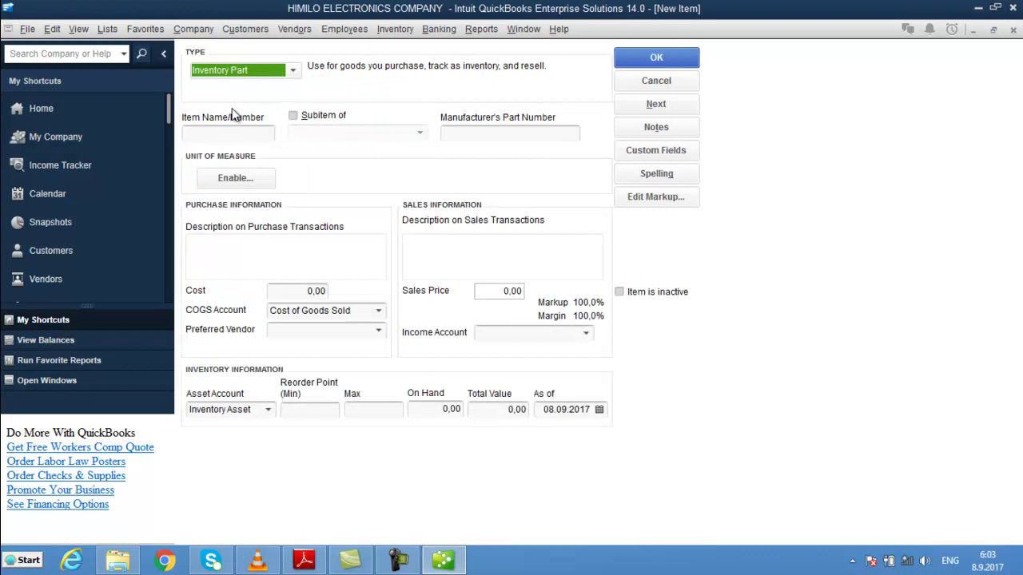
{"action": "left_click", "coordinate": [237, 132]}
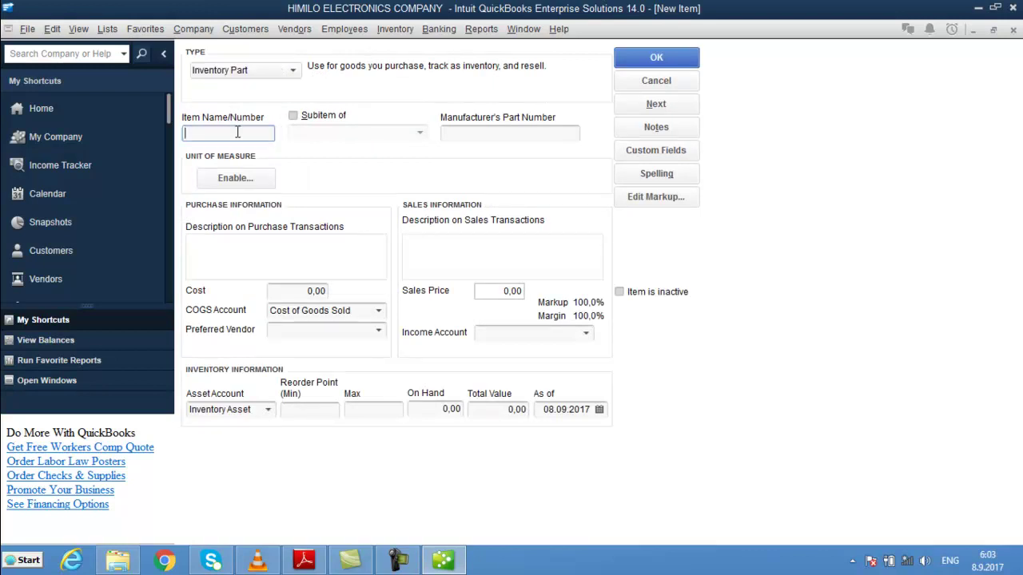
{"action": "type", "text": "NAL"}
{"action": "type", "text": "W/W"}
{"action": "key", "text": "Tab"}
{"action": "key", "text": "Tab"}
{"action": "key", "text": "Tab"}
{"action": "key", "text": "Tab"}
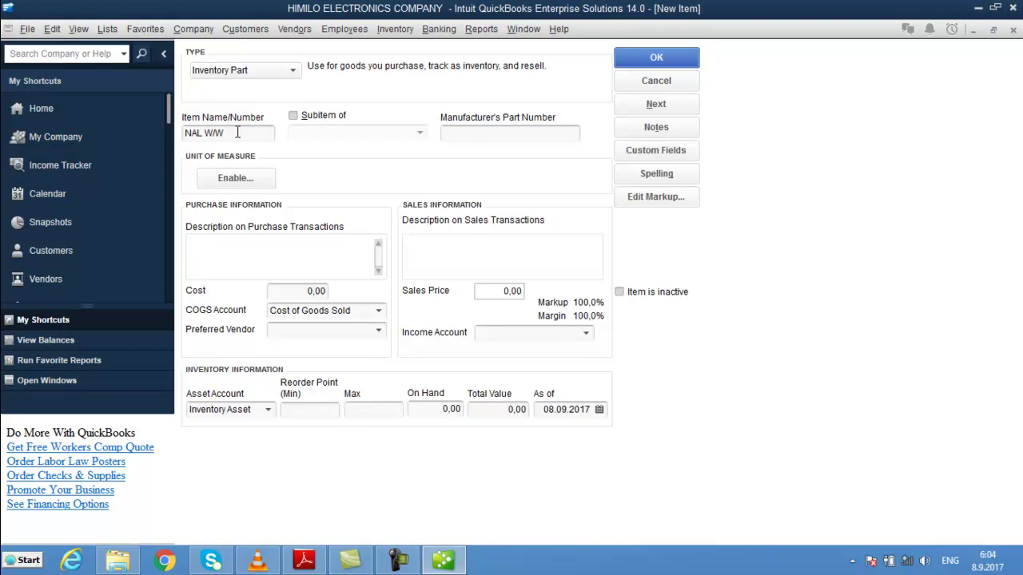
{"action": "type", "text": "CHINA"}
{"action": "key", "text": "BackSpace"}
{"action": "key", "text": "BackSpace"}
{"action": "key", "text": "BackSpace"}
{"action": "key", "text": "BackSpace"}
{"action": "key", "text": "BackSpace"}
{"action": "type", "text": "PCS"}
{"action": "key", "text": "Tab"}
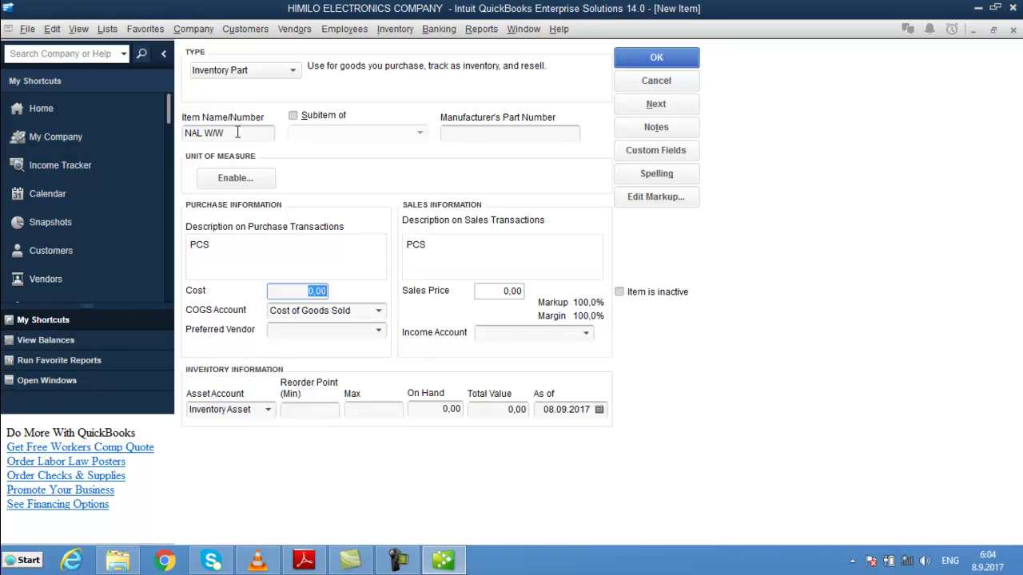
{"action": "type", "text": "4"}
{"action": "key", "text": "Tab"}
- Set income account Sales, 100 on hand, and reorder point 20 for NAL W/W
{"action": "key", "text": "Tab"}
{"action": "key", "text": "Tab"}
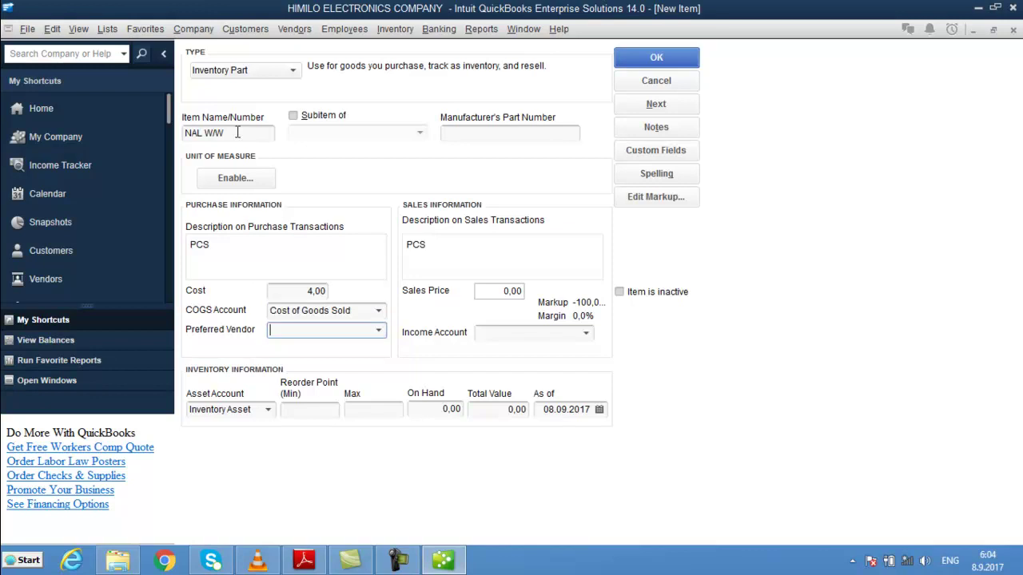
{"action": "key", "text": "Tab"}
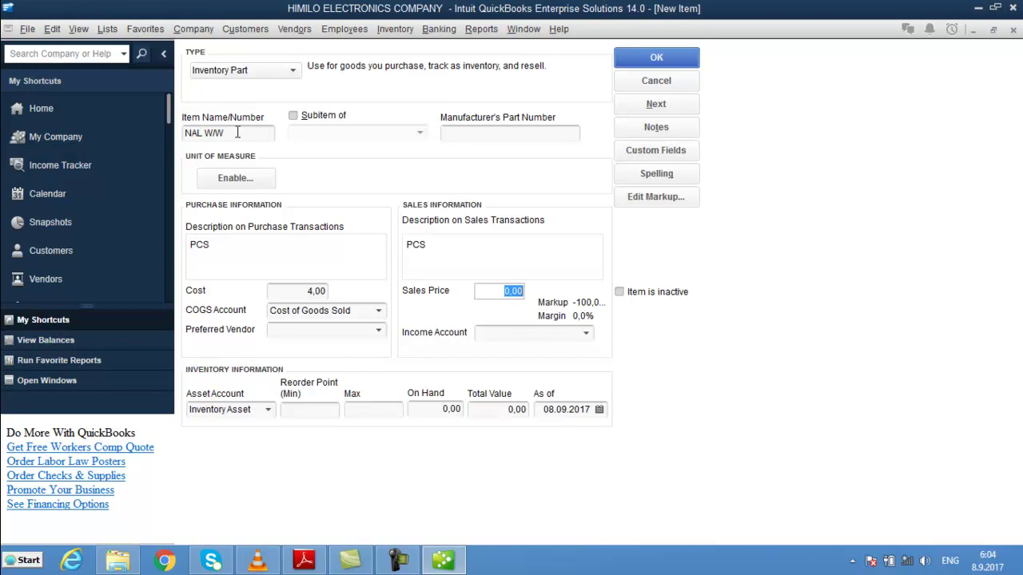
{"action": "key", "text": "Tab"}
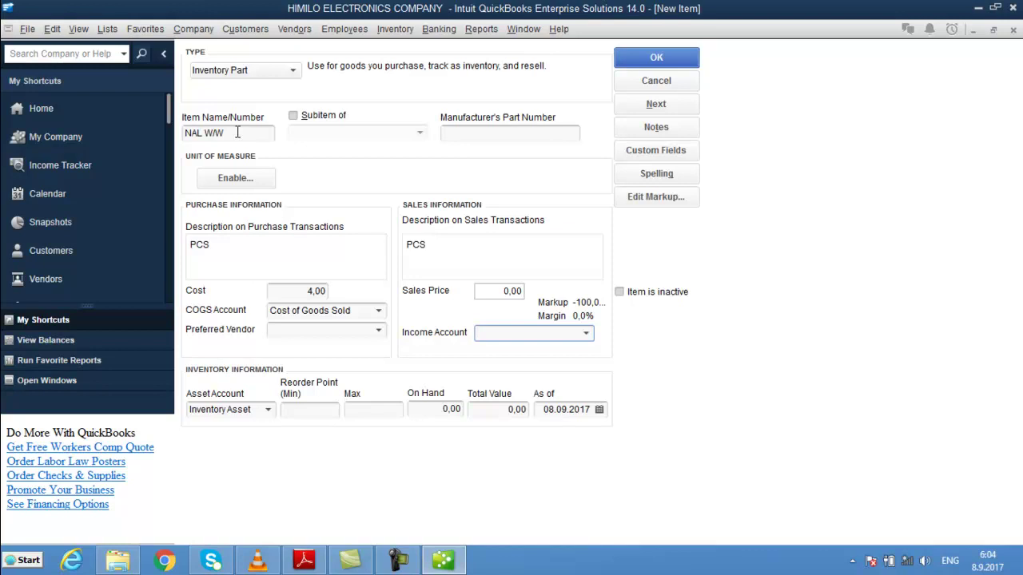
{"action": "type", "text": "Sales"}
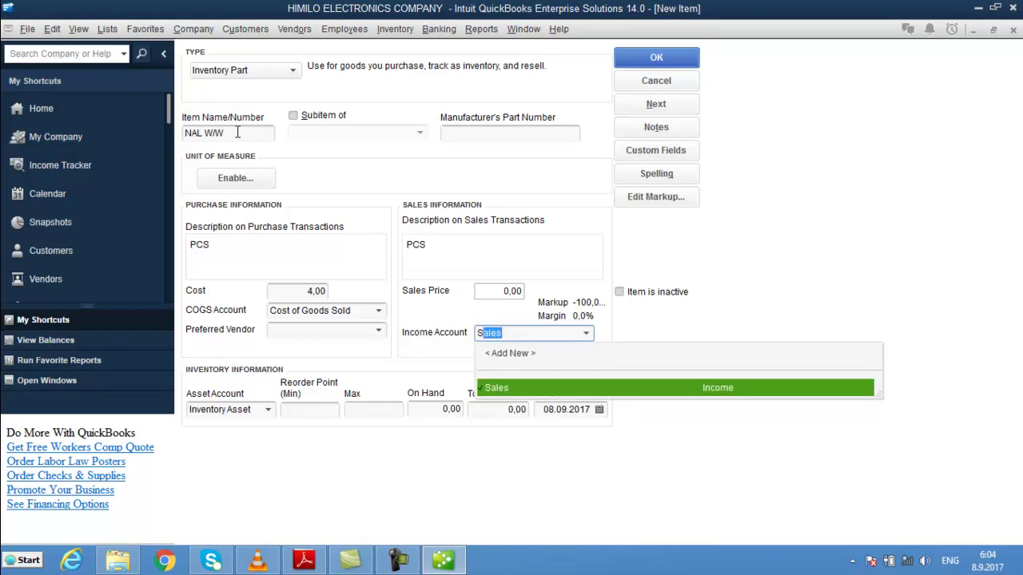
{"action": "key", "text": "Tab"}
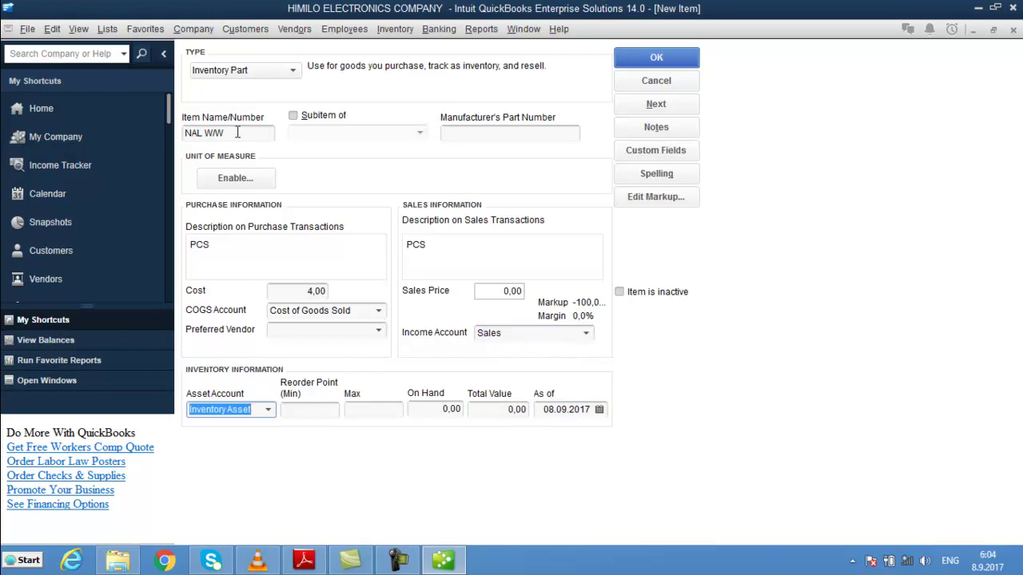
{"action": "key", "text": "Tab"}
{"action": "key", "text": "Tab"}
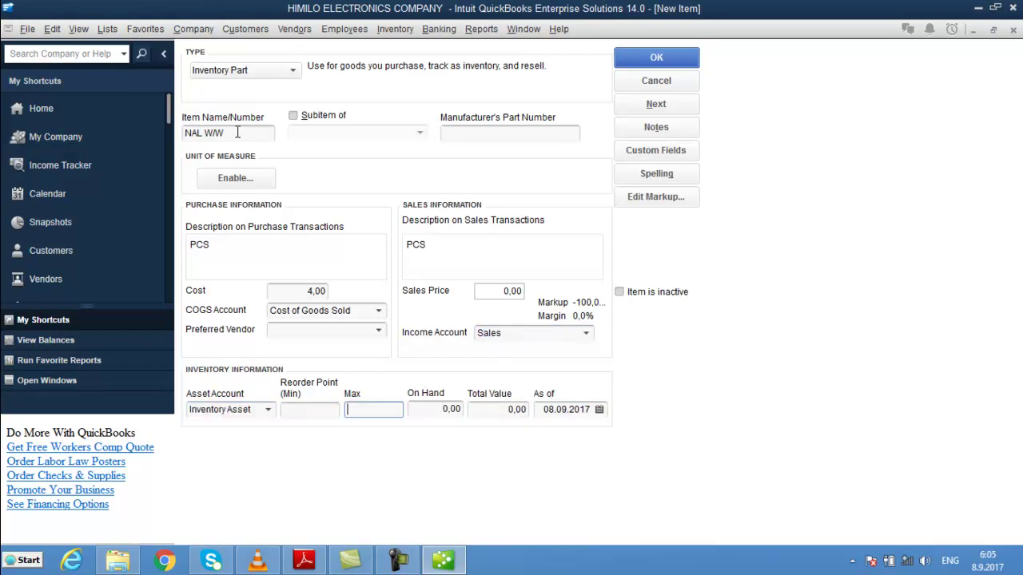
{"action": "key", "text": "Tab"}
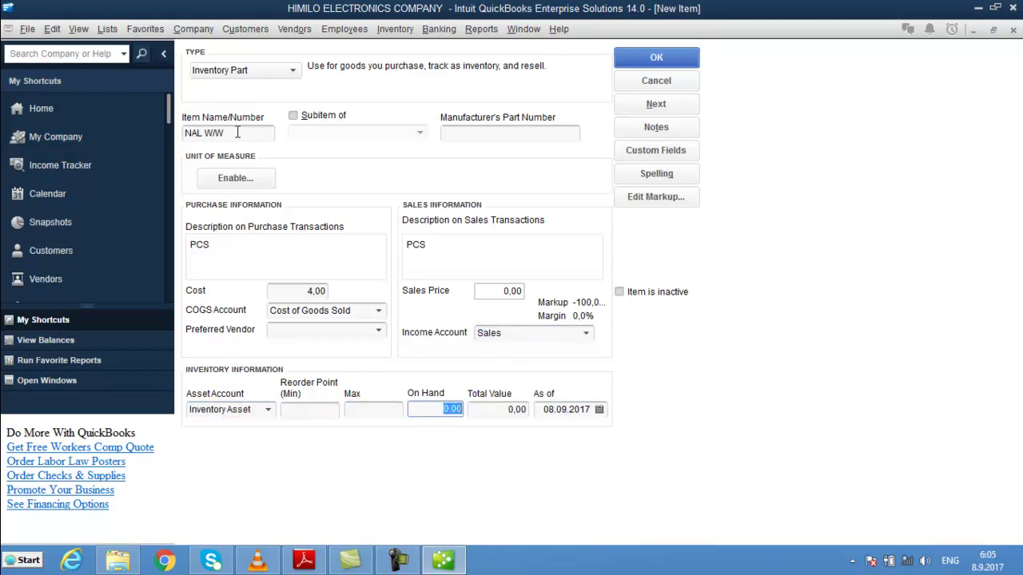
{"action": "type", "text": "100"}
{"action": "left_click", "coordinate": [319, 412]}
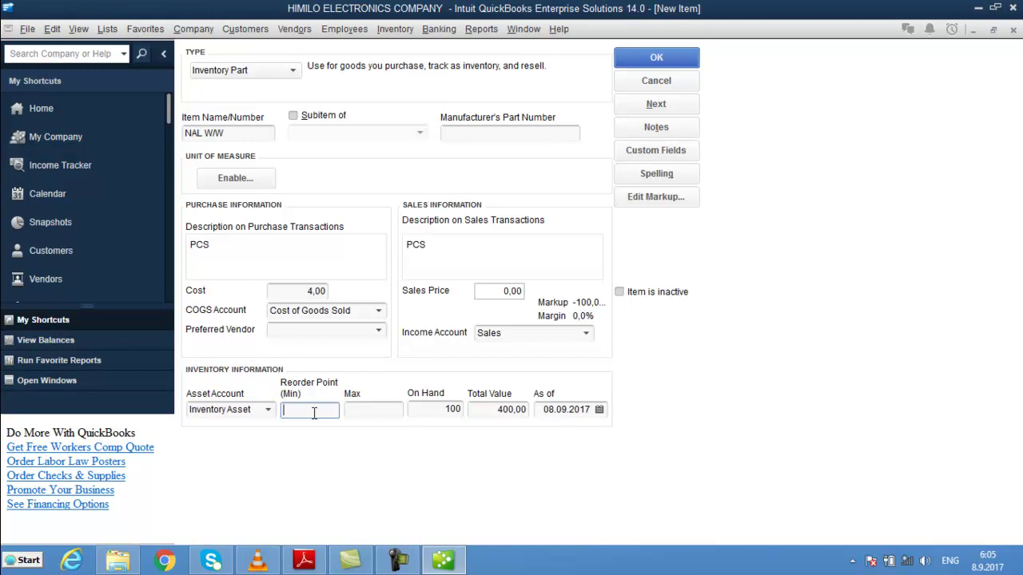
{"action": "type", "text": "20"}
- Save NAL W/W and start a new inventory part named NAL DHEX DHEXAAD
{"action": "left_click", "coordinate": [678, 56]}
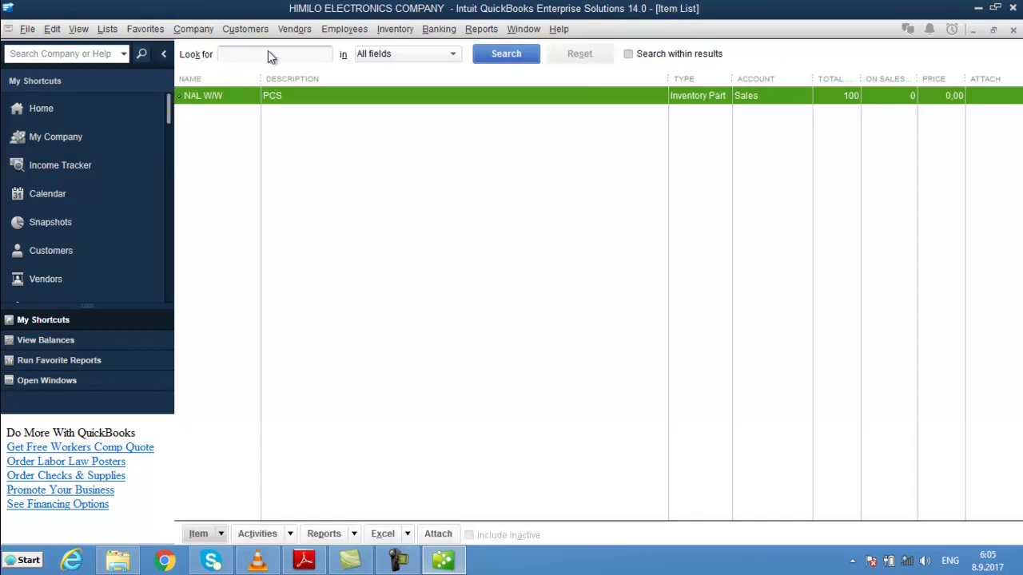
{"action": "left_click", "coordinate": [220, 532]}
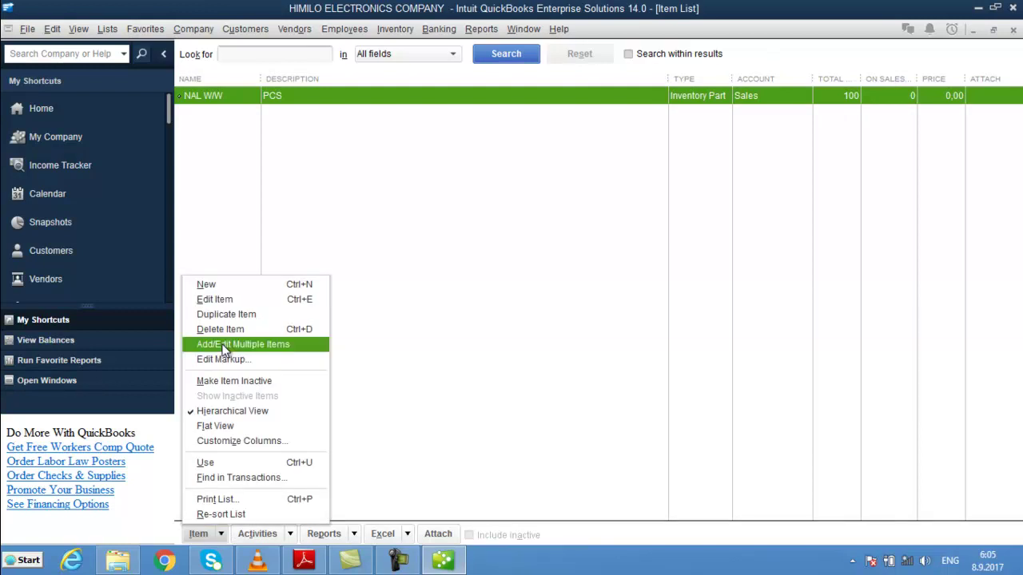
{"action": "left_click", "coordinate": [223, 291]}
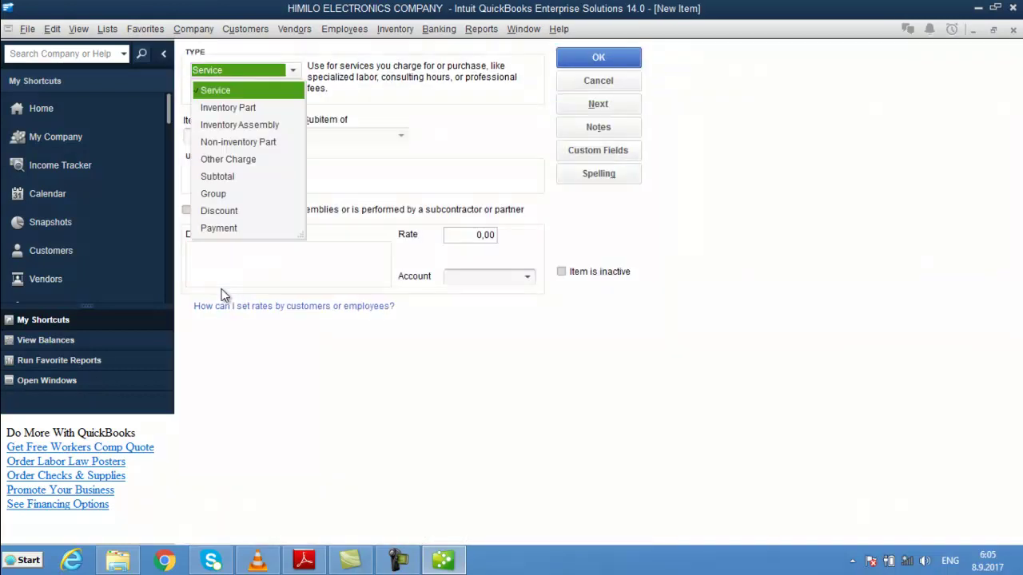
{"action": "left_click", "coordinate": [232, 108]}
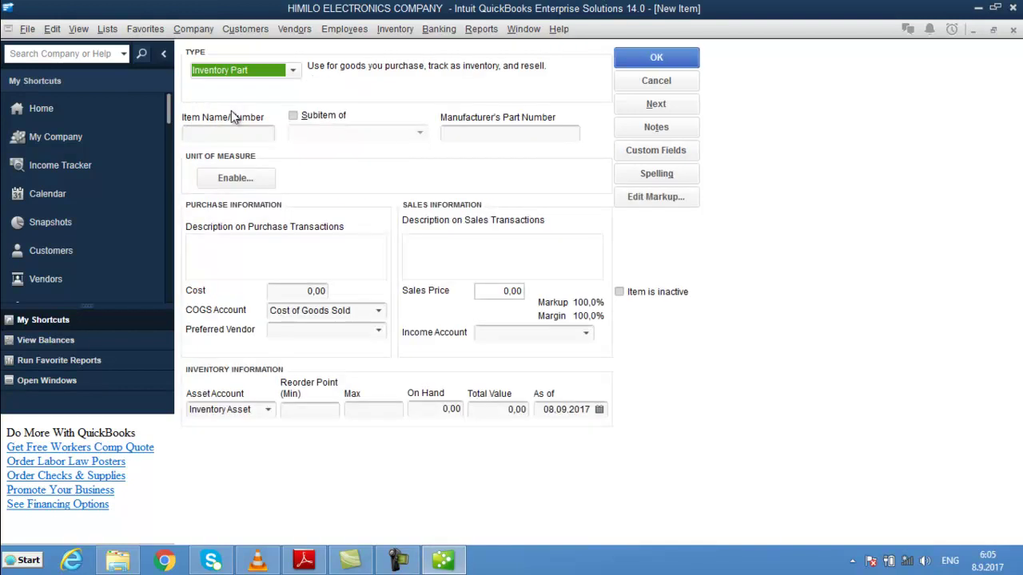
{"action": "key", "text": "Tab"}
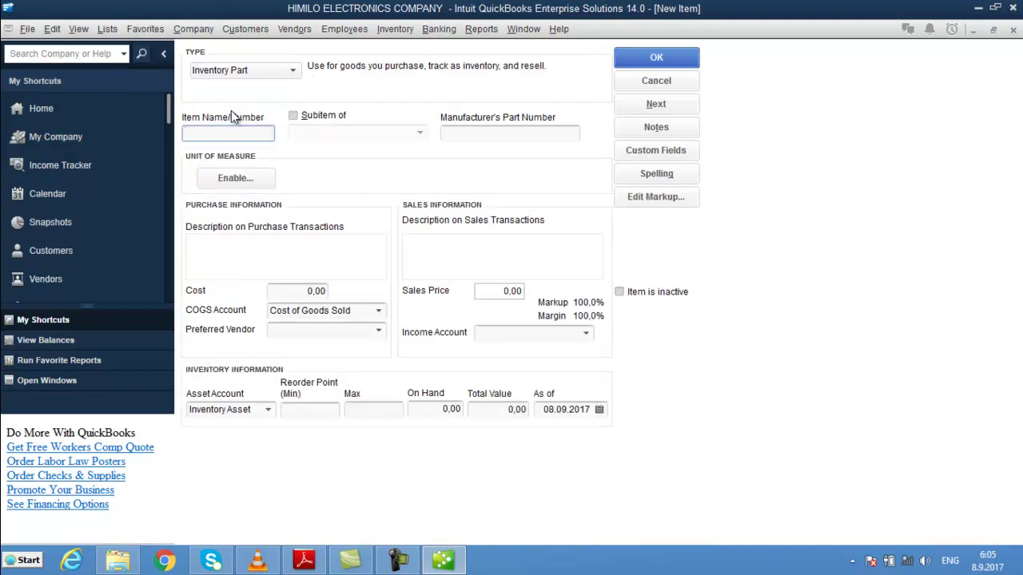
{"action": "type", "text": "NAL DHEX DHEXAAD"}
- Enter description PCS and a cost of 3,50, correcting the mistyped 35
{"action": "key", "text": "Tab"}
{"action": "key", "text": "Tab"}
{"action": "key", "text": "Tab"}
{"action": "key", "text": "Tab"}
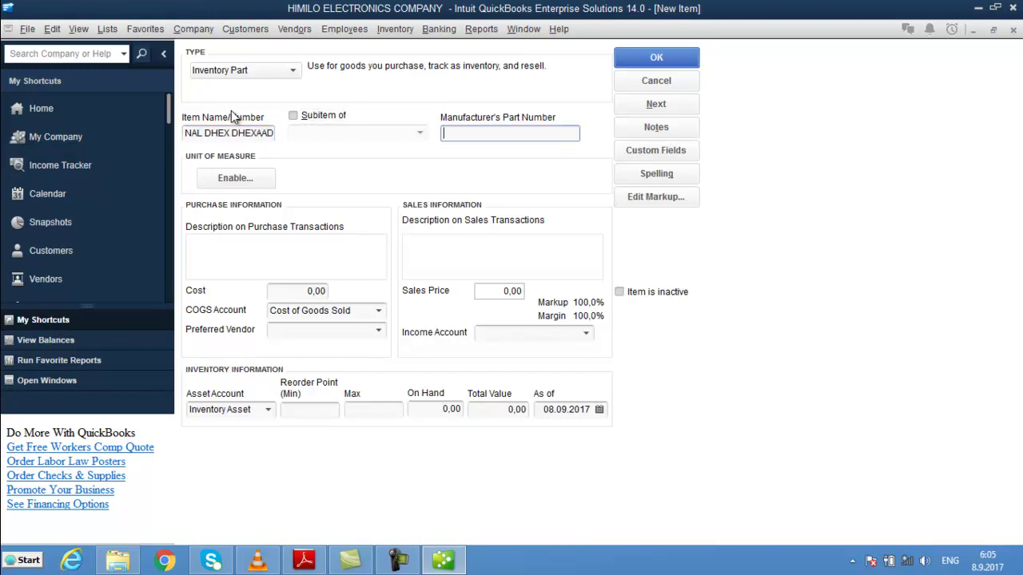
{"action": "type", "text": "PCS"}
{"action": "key", "text": "Tab"}
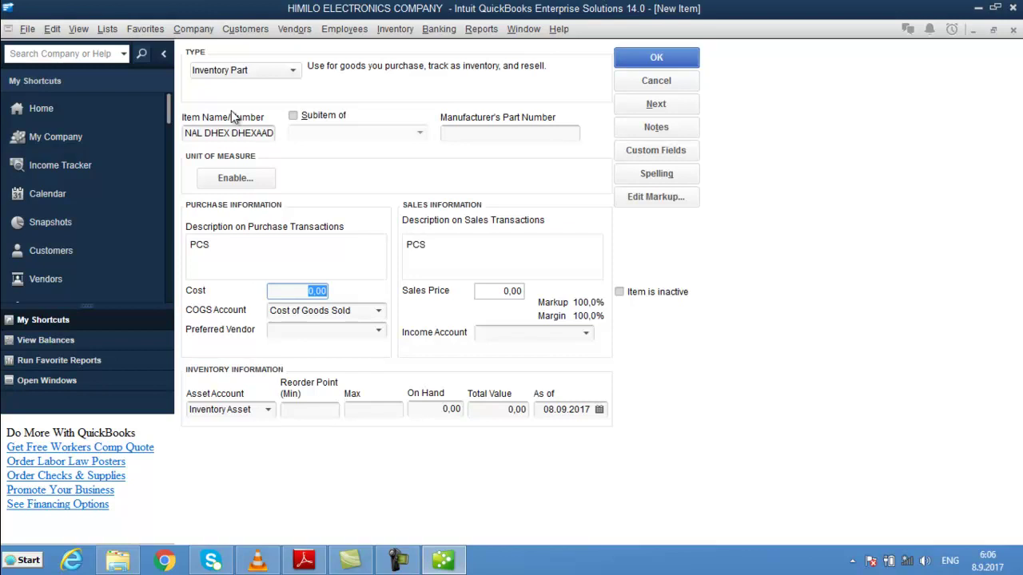
{"action": "type", "text": "35"}
{"action": "key", "text": "Tab"}
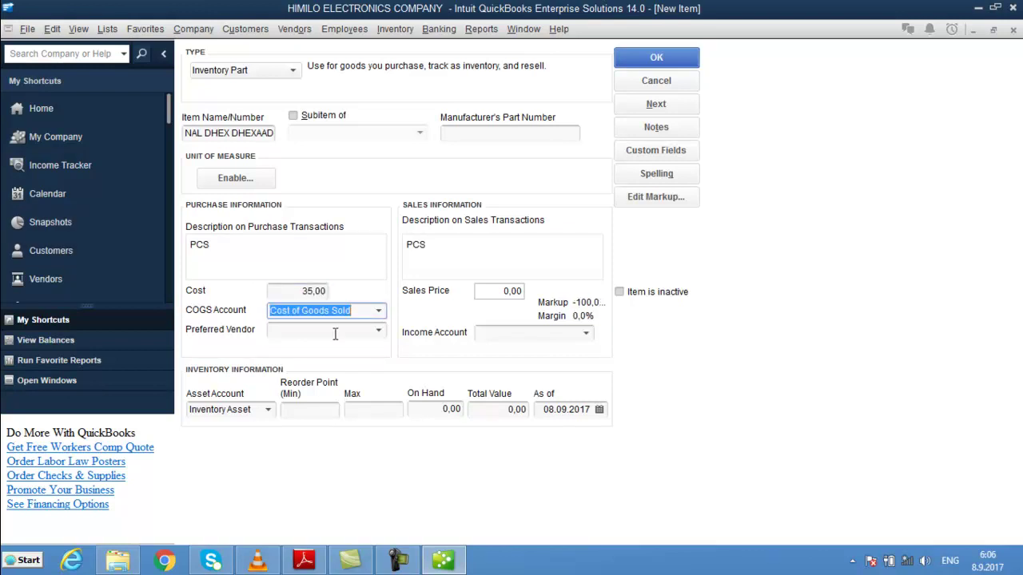
{"action": "left_click", "coordinate": [299, 291]}
{"action": "left_click_drag", "start_coordinate": [299, 291], "coordinate": [404, 296]}
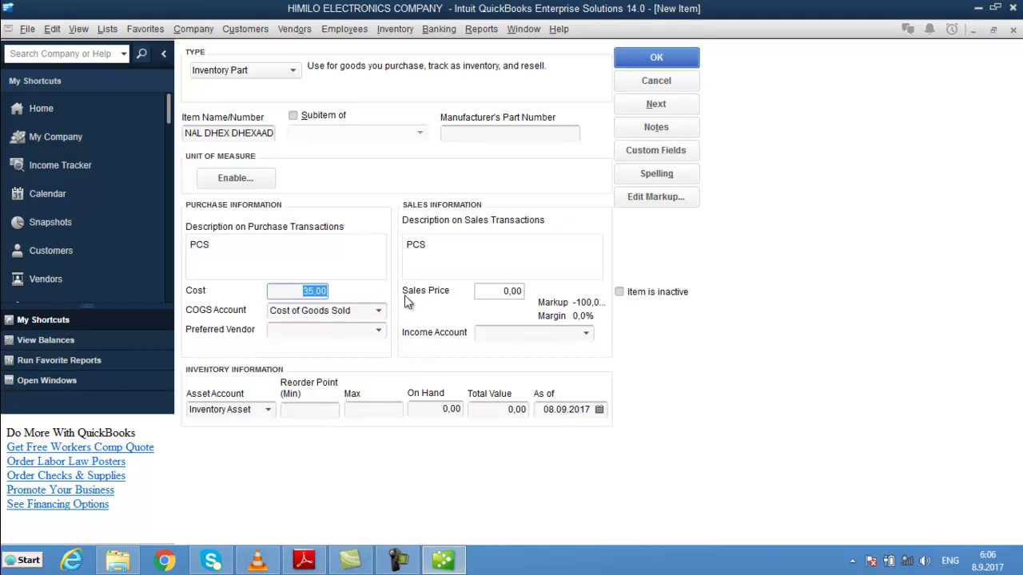
{"action": "key", "text": "BackSpace"}
{"action": "type", "text": "3,5"}
{"action": "key", "text": "Tab"}
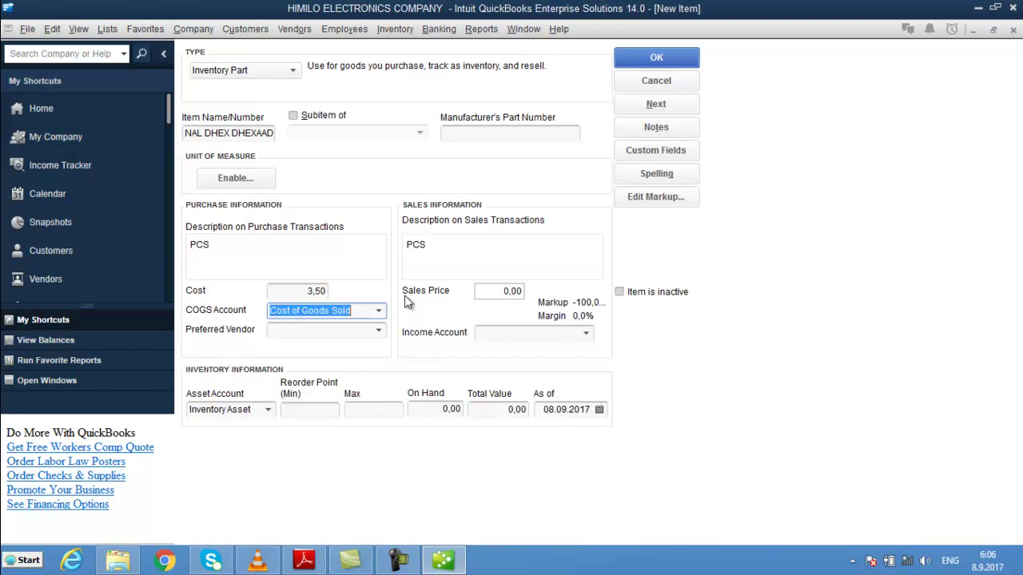
- Set income account Sales, reorder point 20 and 80 on hand, then save the item
{"action": "key", "text": "Tab"}
{"action": "key", "text": "Tab"}
{"action": "key", "text": "Tab"}
{"action": "key", "text": "Tab"}
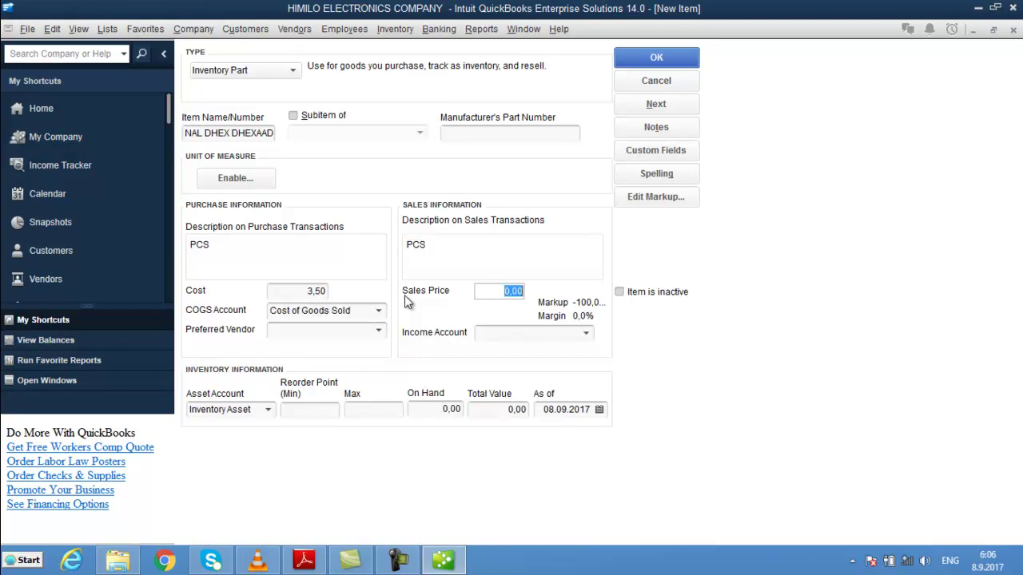
{"action": "type", "text": "Sales"}
{"action": "key", "text": "Tab"}
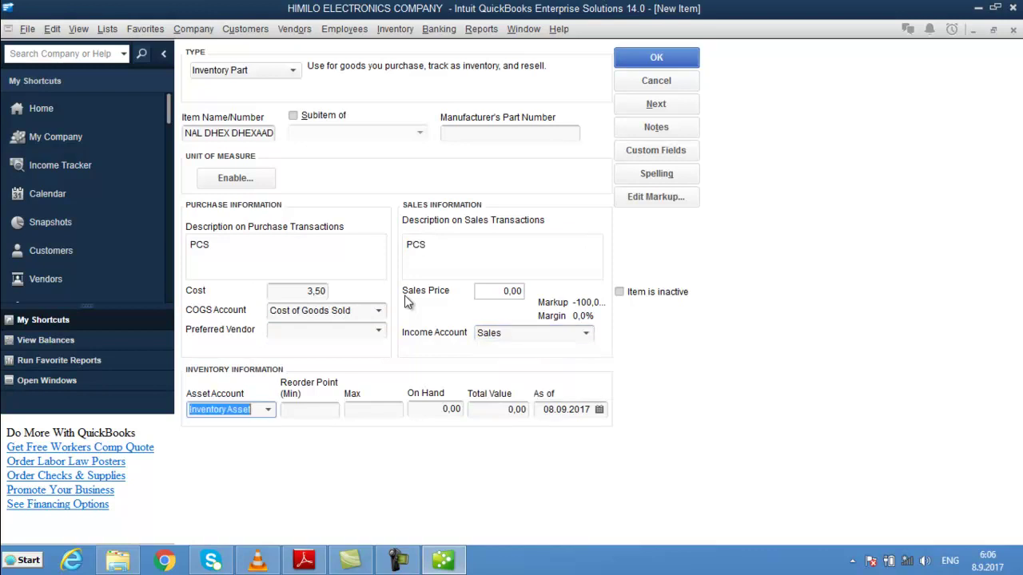
{"action": "key", "text": "Tab"}
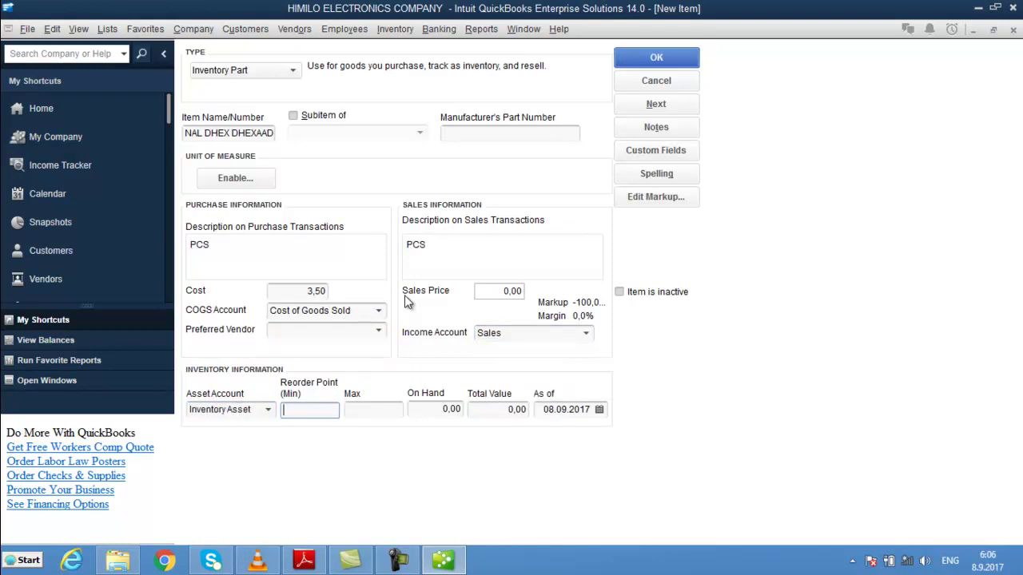
{"action": "type", "text": "20"}
{"action": "key", "text": "Tab"}
{"action": "key", "text": "Tab"}
{"action": "type", "text": "80"}
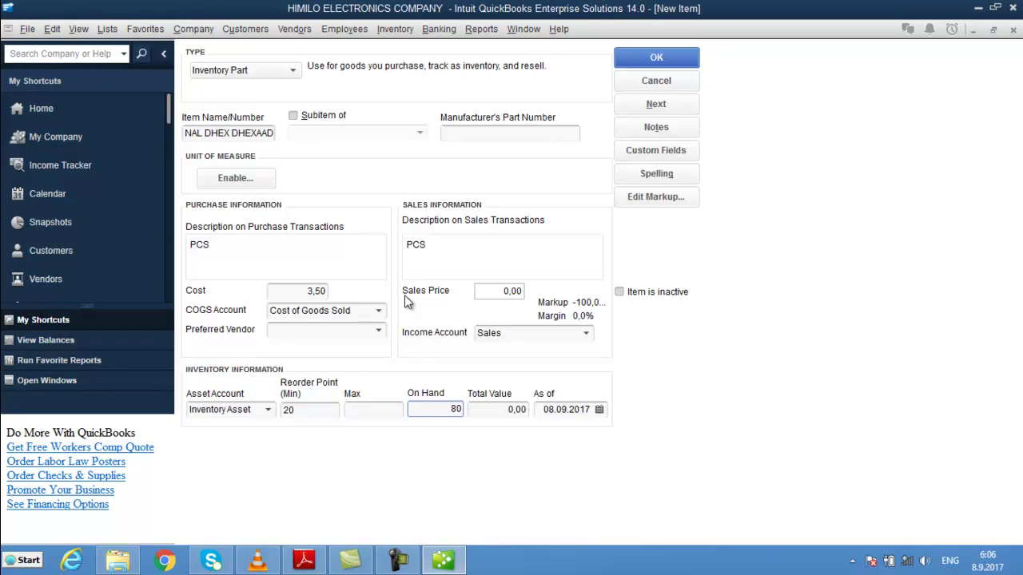
{"action": "key", "text": "Return"}
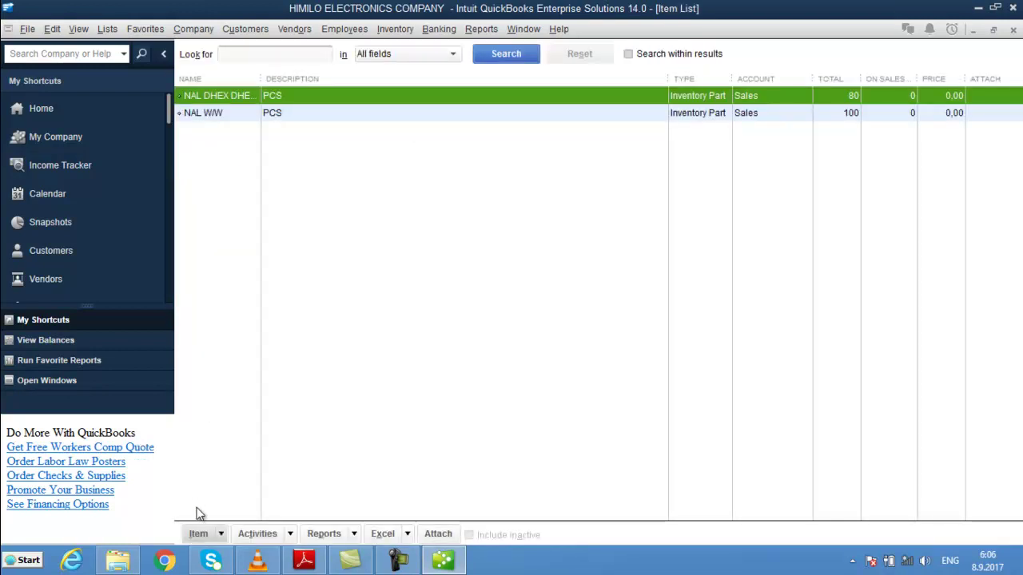
- Start a new inventory part named GULUUBYO with description PCS
{"action": "left_click", "coordinate": [212, 533]}
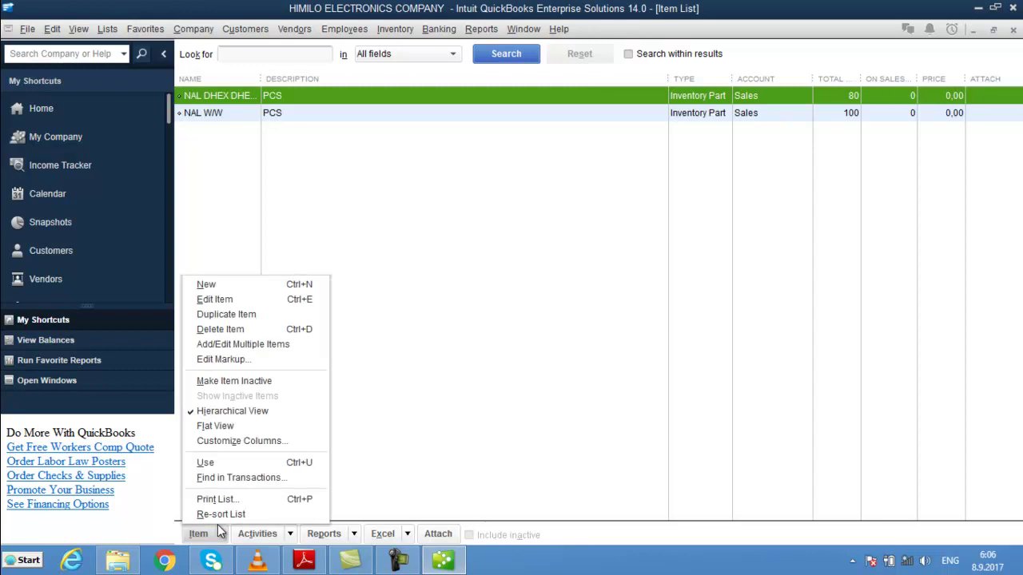
{"action": "left_click", "coordinate": [238, 284]}
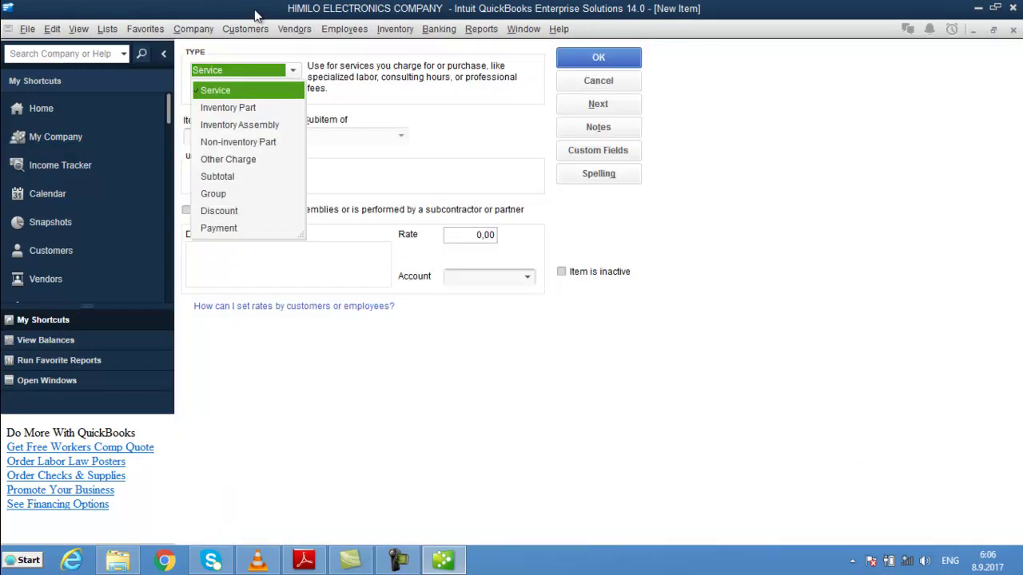
{"action": "left_click", "coordinate": [229, 107]}
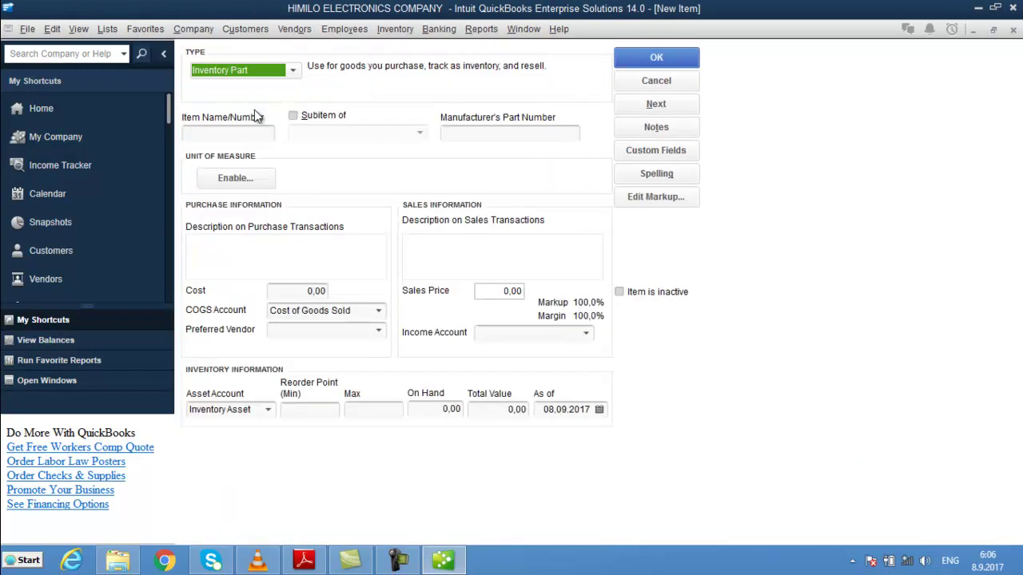
{"action": "key", "text": "Tab"}
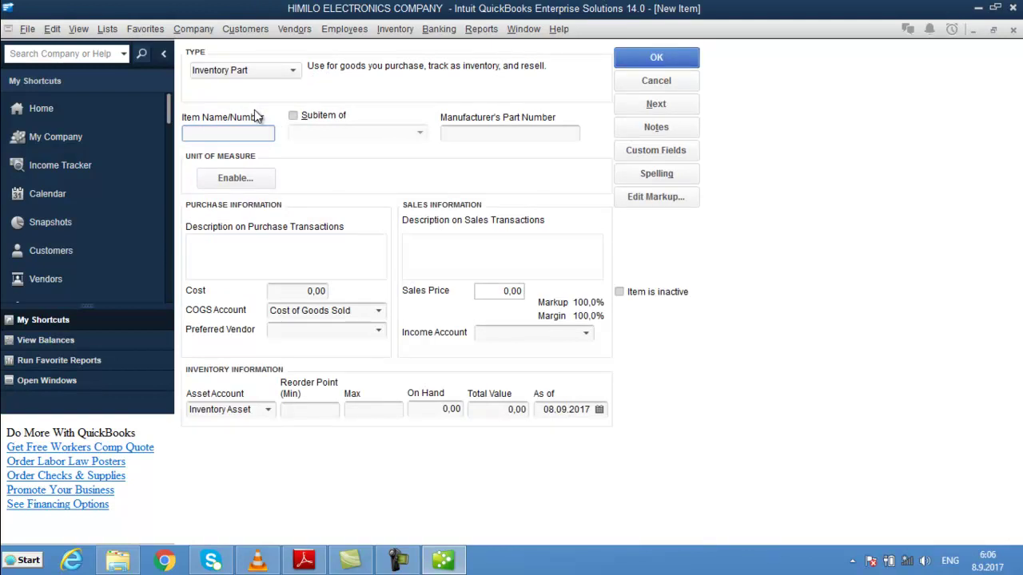
{"action": "type", "text": "GULUUBYO"}
{"action": "key", "text": "Tab"}
{"action": "key", "text": "Tab"}
{"action": "key", "text": "Tab"}
{"action": "key", "text": "Tab"}
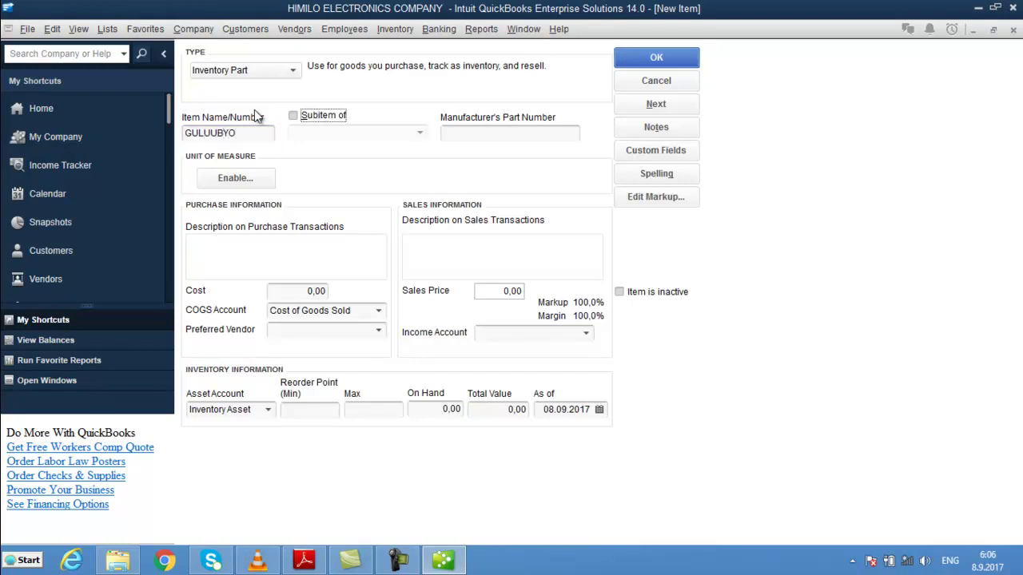
{"action": "type", "text": "PCS"}
- Give GULUUBYO cost 2,00, income account Sales, reorder point 20 and 100 on hand, then save
{"action": "key", "text": "Tab"}
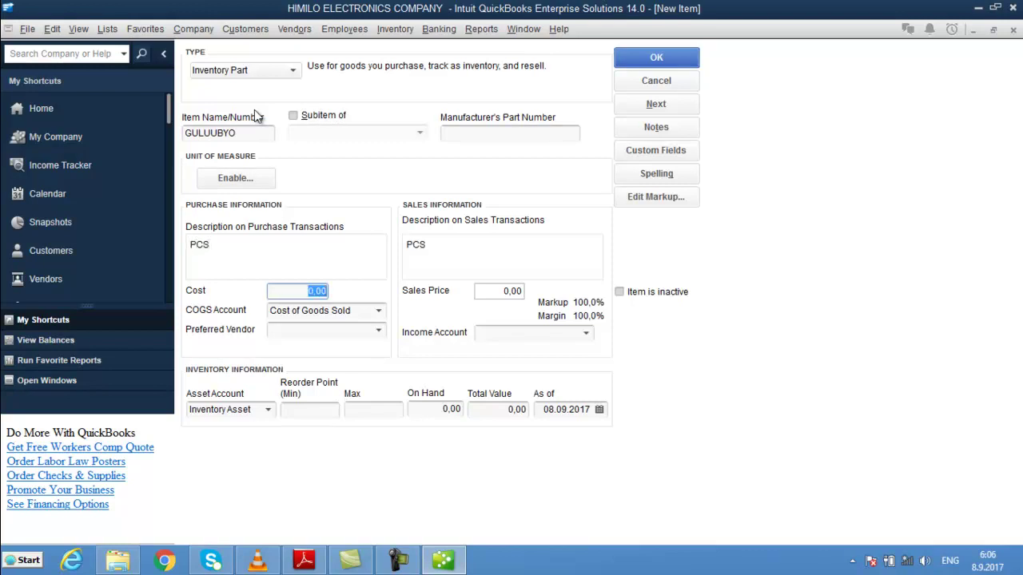
{"action": "type", "text": "2"}
{"action": "key", "text": "Tab"}
{"action": "key", "text": "Tab"}
{"action": "key", "text": "Tab"}
{"action": "key", "text": "Tab"}
{"action": "type", "text": "Sa"}
{"action": "key", "text": "Tab"}
{"action": "key", "text": "Tab"}
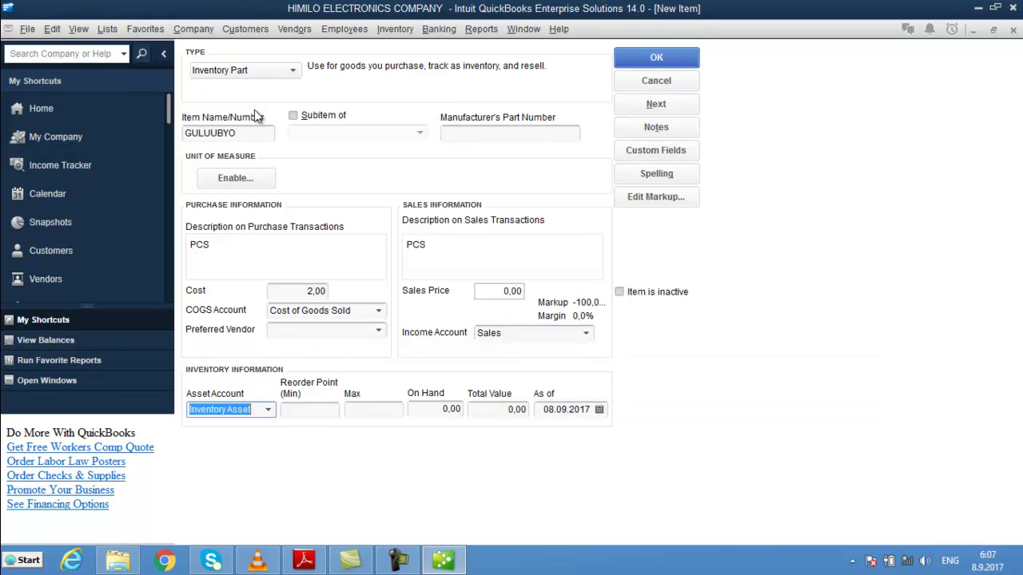
{"action": "type", "text": "20"}
{"action": "key", "text": "Tab"}
{"action": "key", "text": "Tab"}
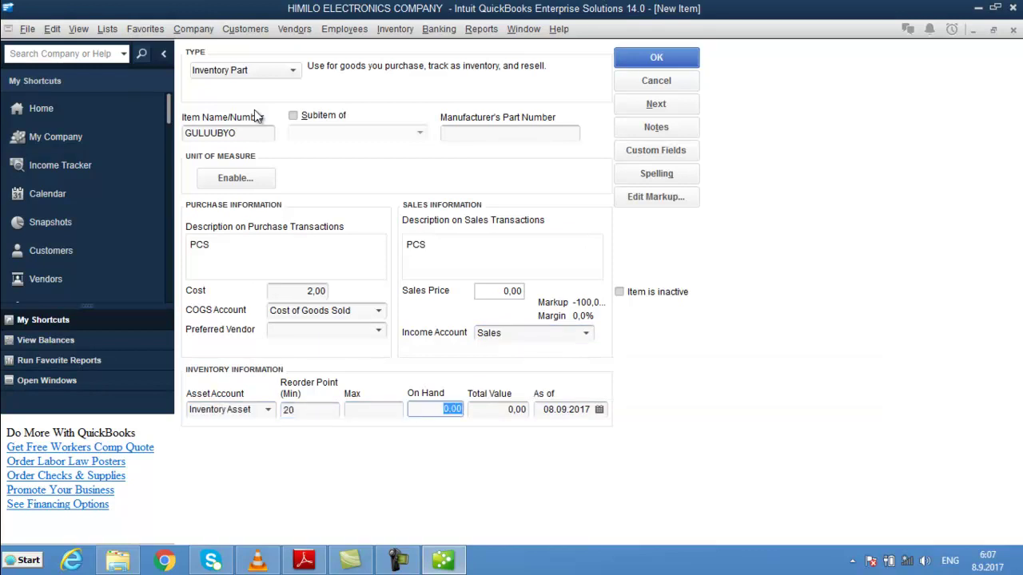
{"action": "type", "text": "100"}
{"action": "key", "text": "Return"}
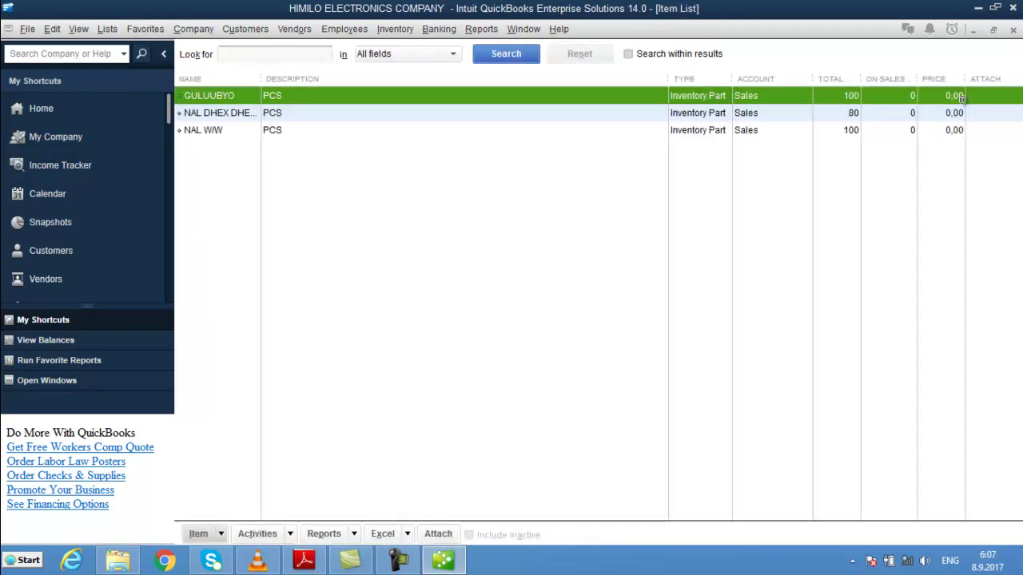
- Close the Item List and select Opening Balance Equity (880,00) in the Chart of Accounts
{"action": "left_click", "coordinate": [1012, 29]}
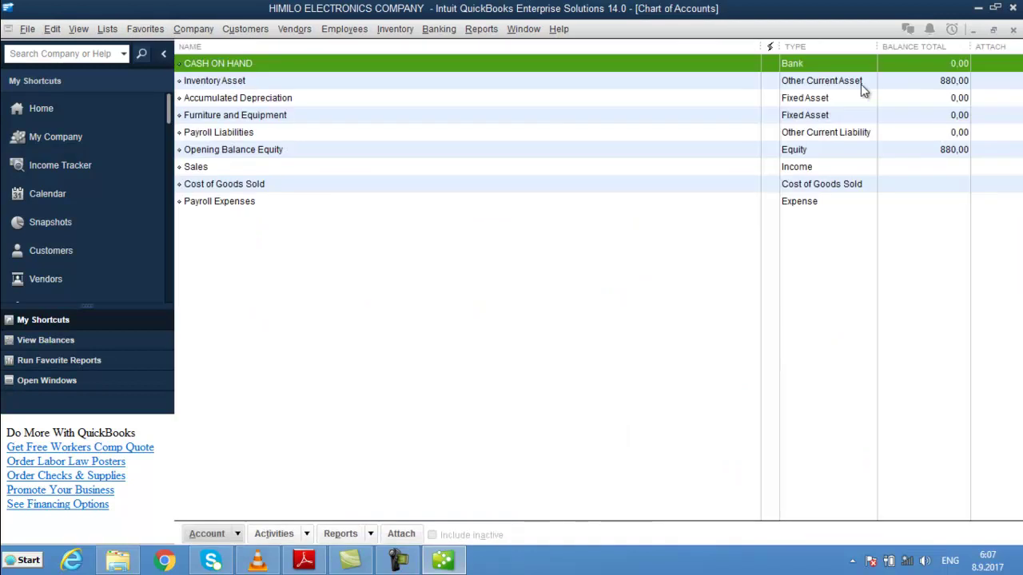
{"action": "left_click", "coordinate": [844, 153]}
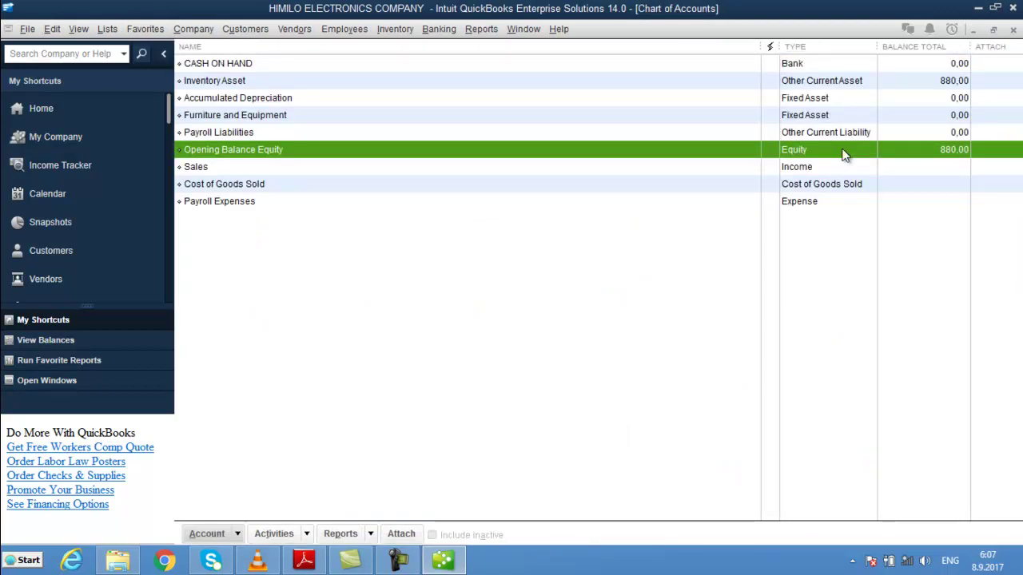
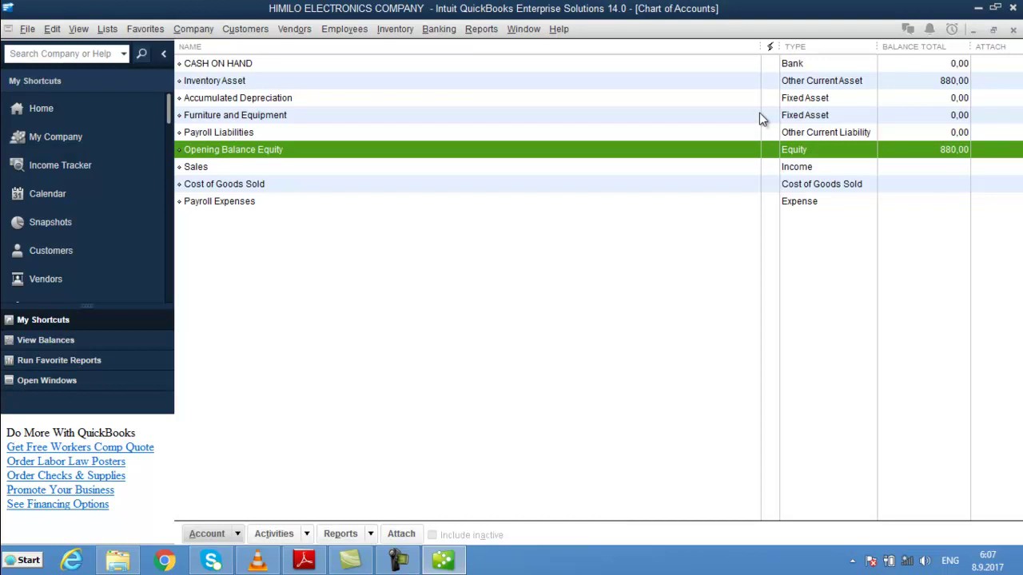
- Create a new Expense account named PETTY CASH and save it
{"action": "left_click", "coordinate": [278, 196]}
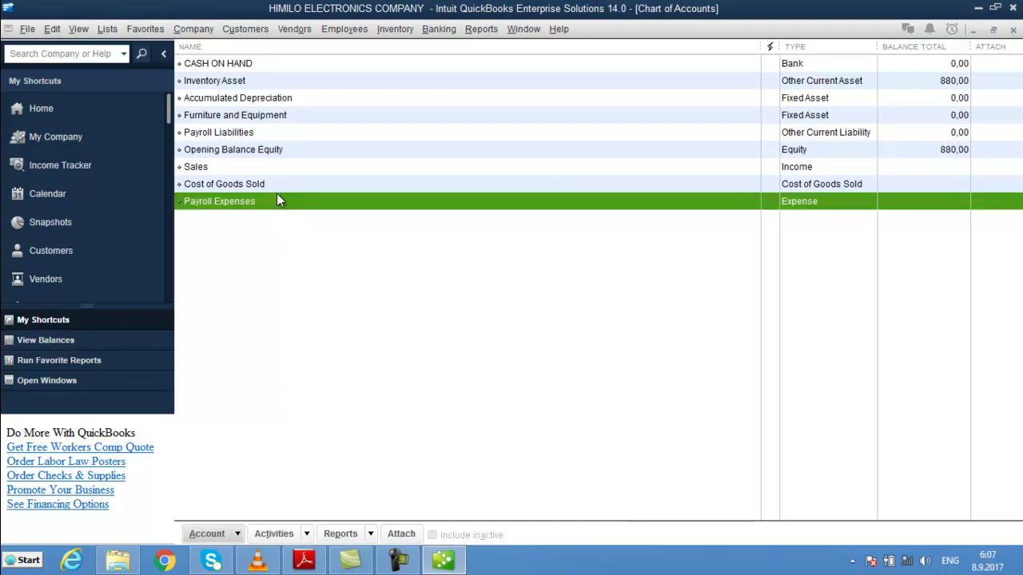
{"action": "left_click", "coordinate": [275, 189]}
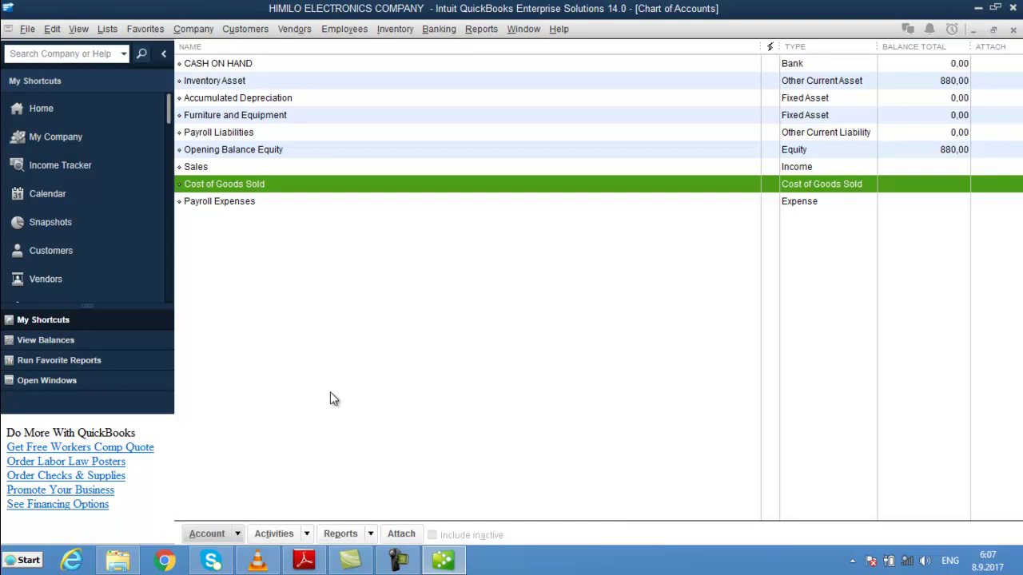
{"action": "left_click", "coordinate": [238, 535]}
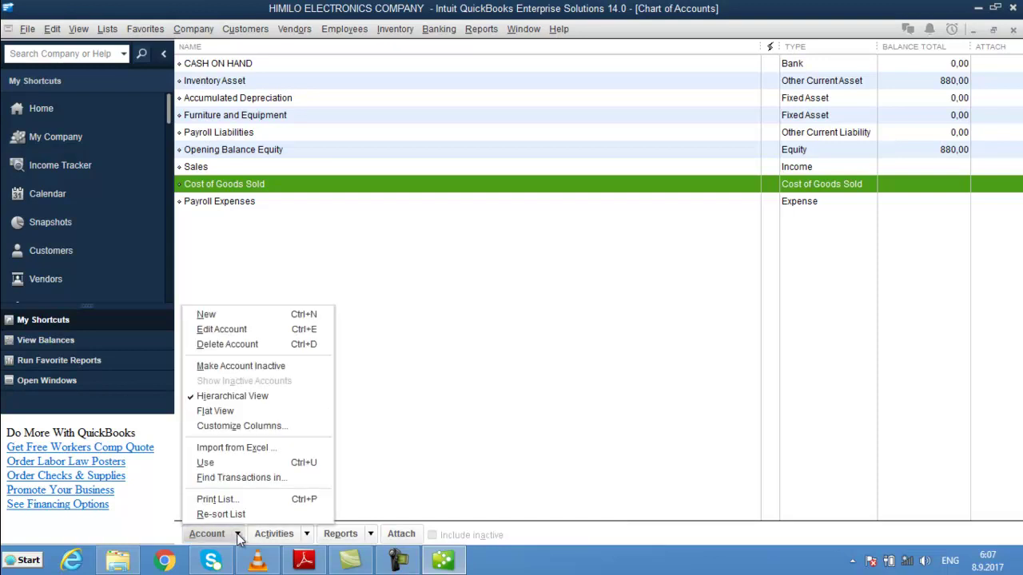
{"action": "left_click", "coordinate": [245, 317]}
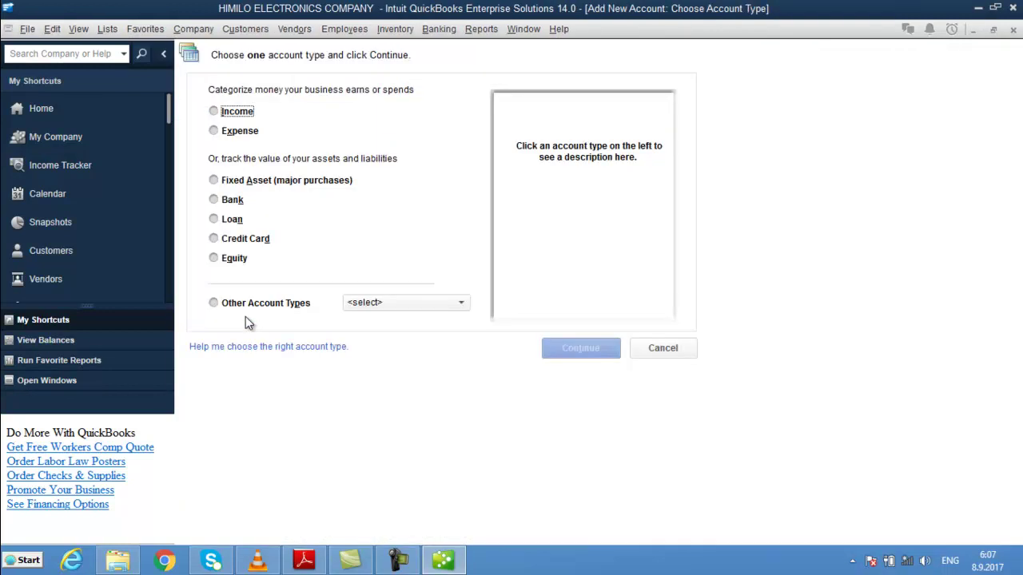
{"action": "left_click", "coordinate": [236, 138]}
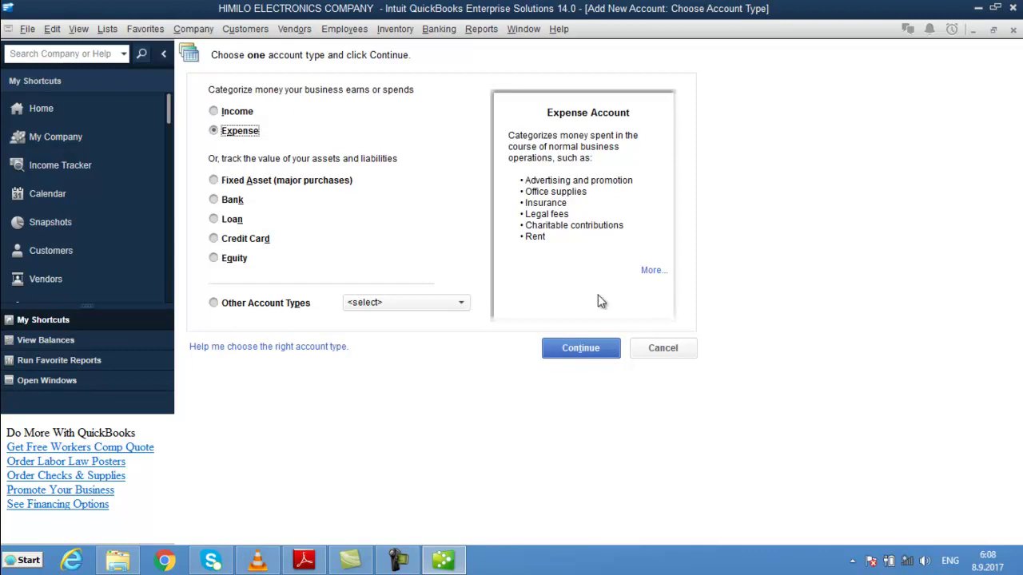
{"action": "left_click", "coordinate": [610, 358]}
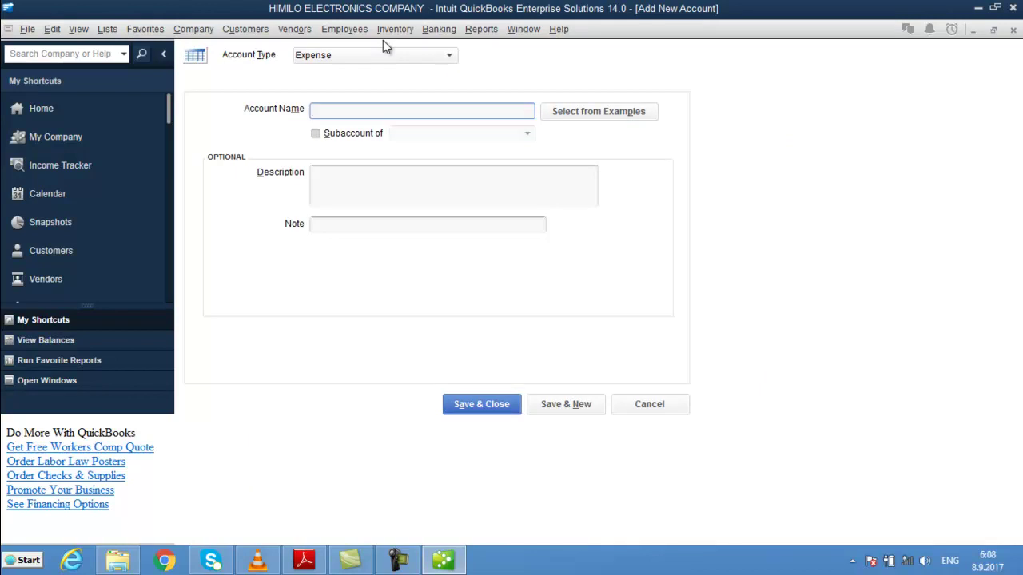
{"action": "type", "text": "PETTT"}
{"action": "key", "text": "BackSpace"}
{"action": "key", "text": "BackSpace"}
{"action": "type", "text": "TY CASH"}
{"action": "left_click", "coordinate": [482, 404]}
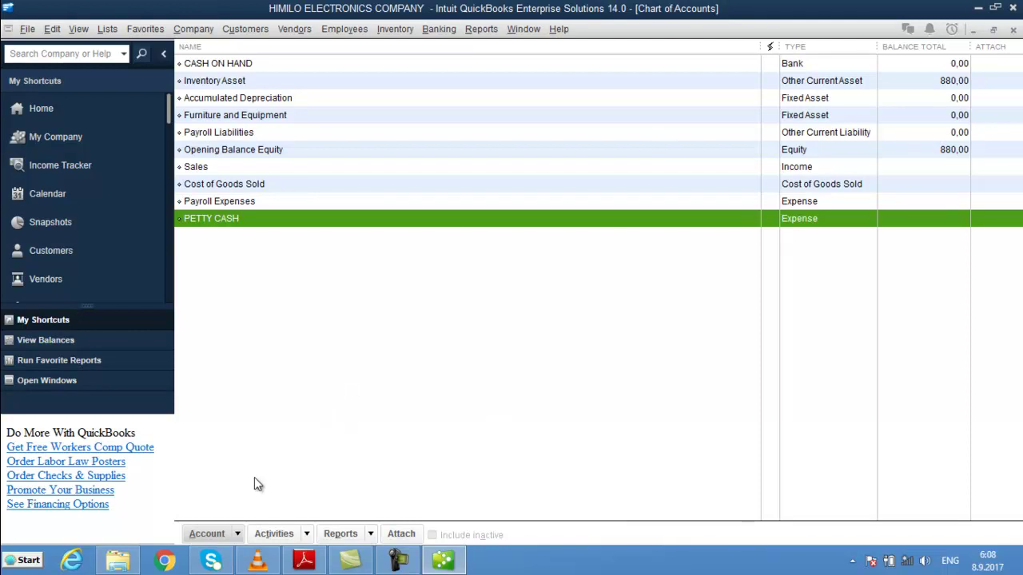
- Start a new account of type Bank
{"action": "left_click", "coordinate": [236, 534]}
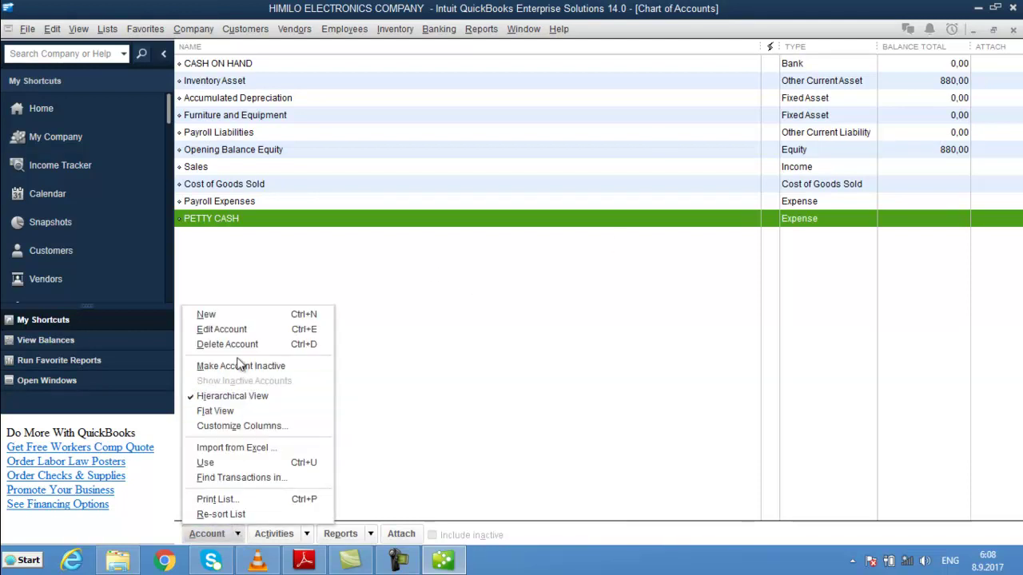
{"action": "left_click", "coordinate": [222, 315]}
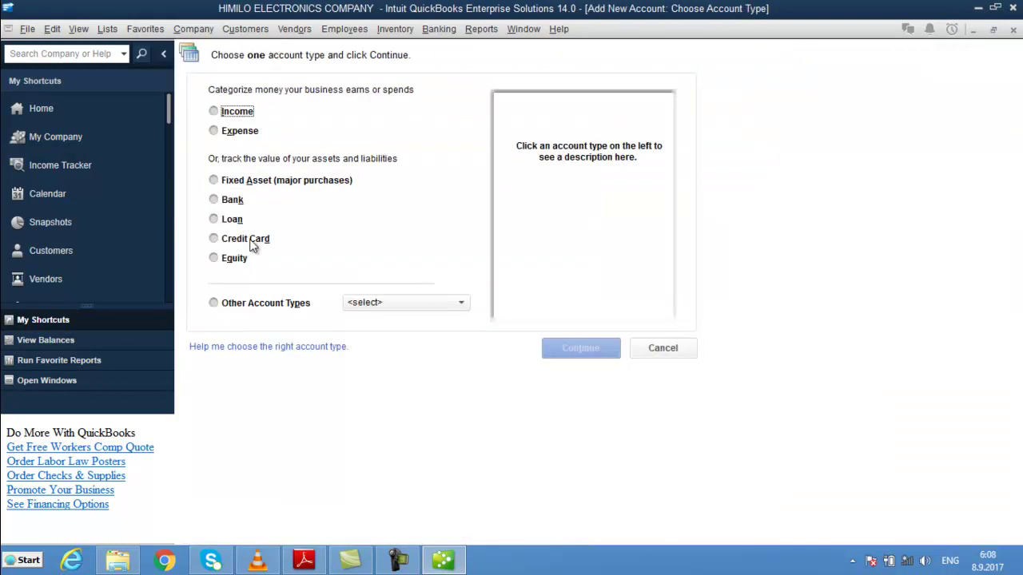
{"action": "left_click", "coordinate": [218, 206]}
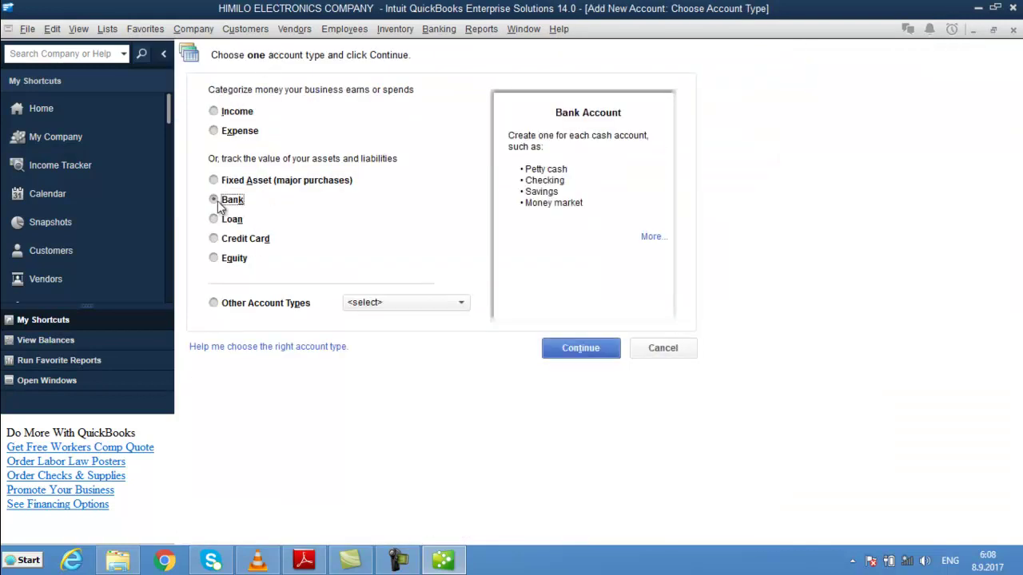
{"action": "left_click", "coordinate": [605, 352]}
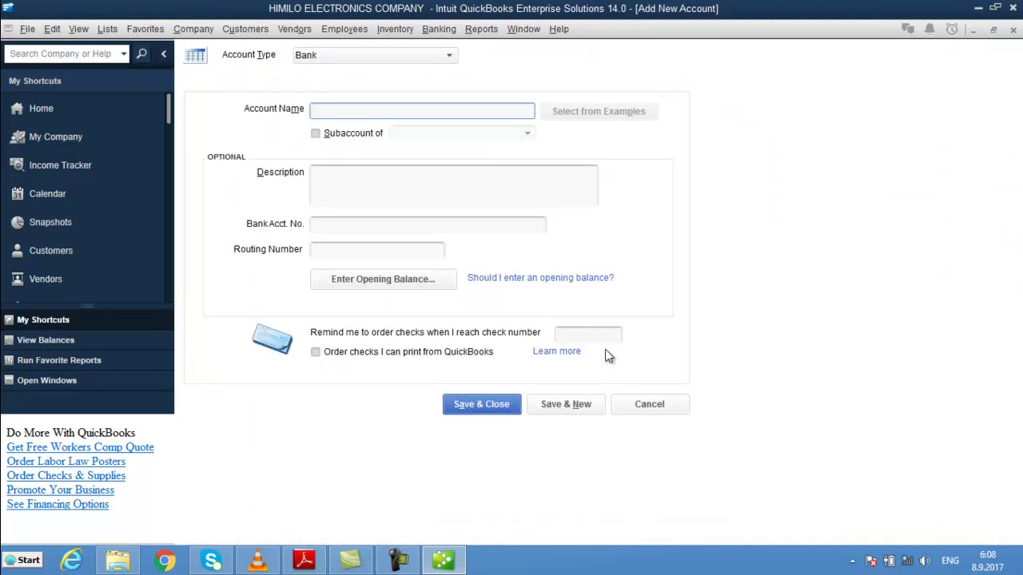
- Name the account SALAAM BANK, save it without bank feeds, and review the account balances
{"action": "type", "text": "DA"}
{"action": "key", "text": "BackSpace"}
{"action": "key", "text": "BackSpace"}
{"action": "type", "text": "SAL;A"}
{"action": "key", "text": "BackSpace"}
{"action": "key", "text": "BackSpace"}
{"action": "type", "text": "AAM BANK"}
{"action": "left_click", "coordinate": [480, 405]}
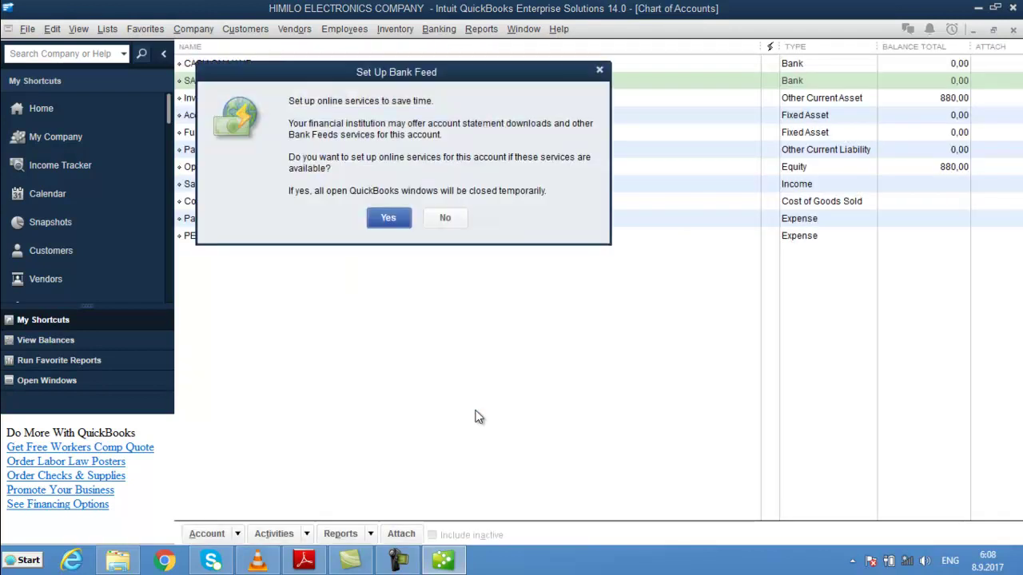
{"action": "left_click", "coordinate": [444, 218]}
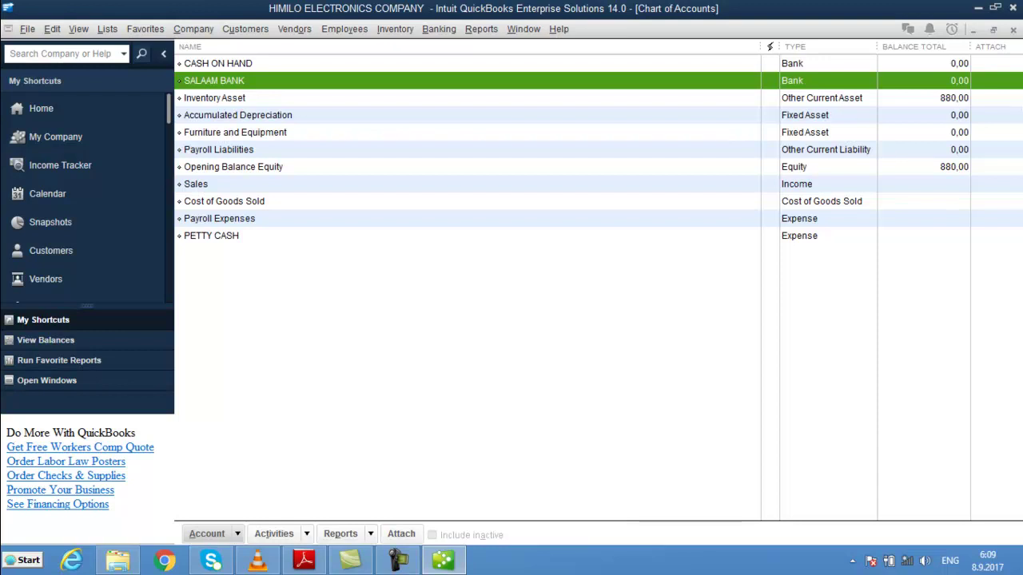
{"action": "left_click", "coordinate": [459, 63]}
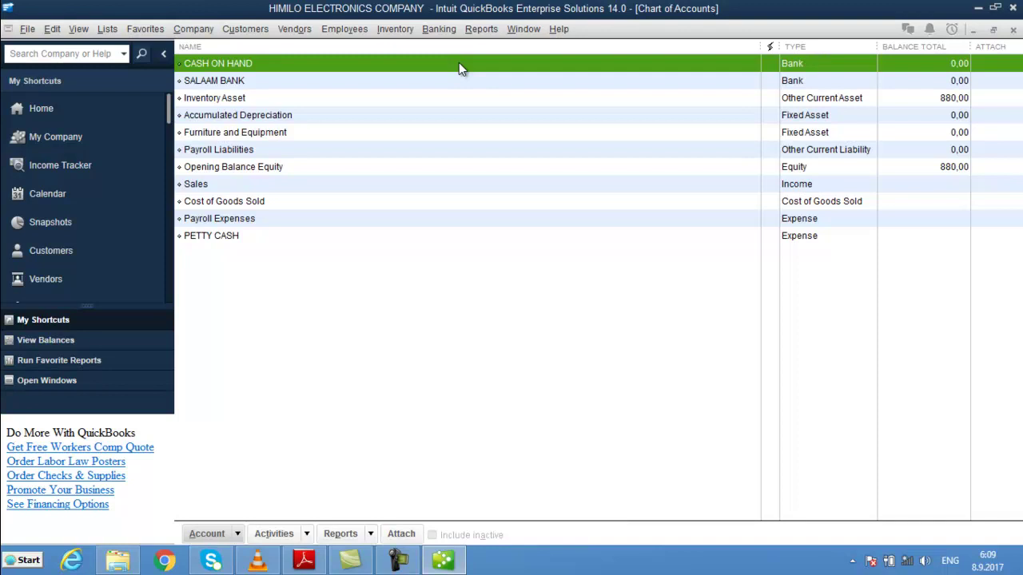
{"action": "left_click", "coordinate": [268, 97]}
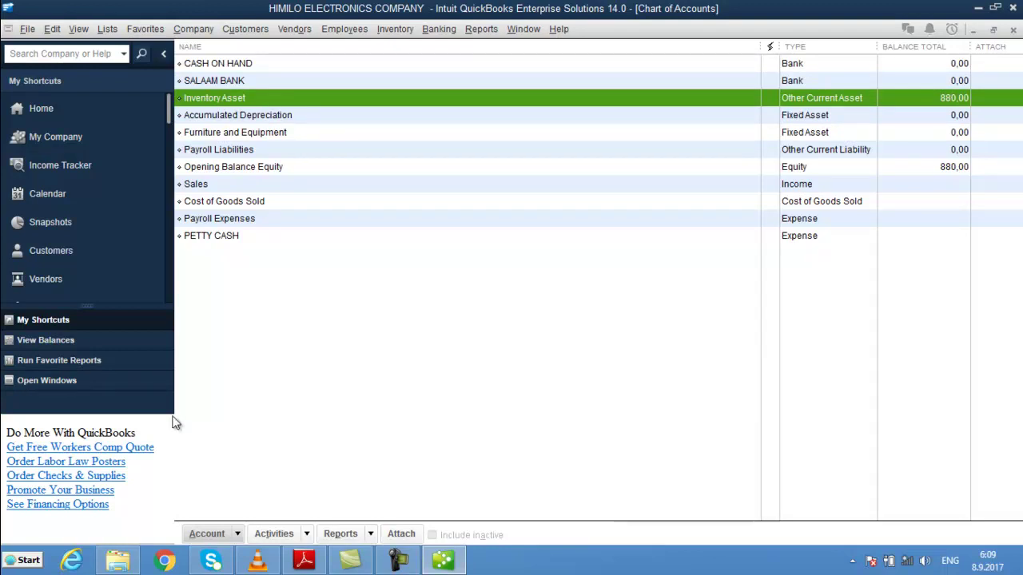
- Start a new account of the Accounts Receivable type, found under other account types
{"action": "left_click", "coordinate": [239, 534]}
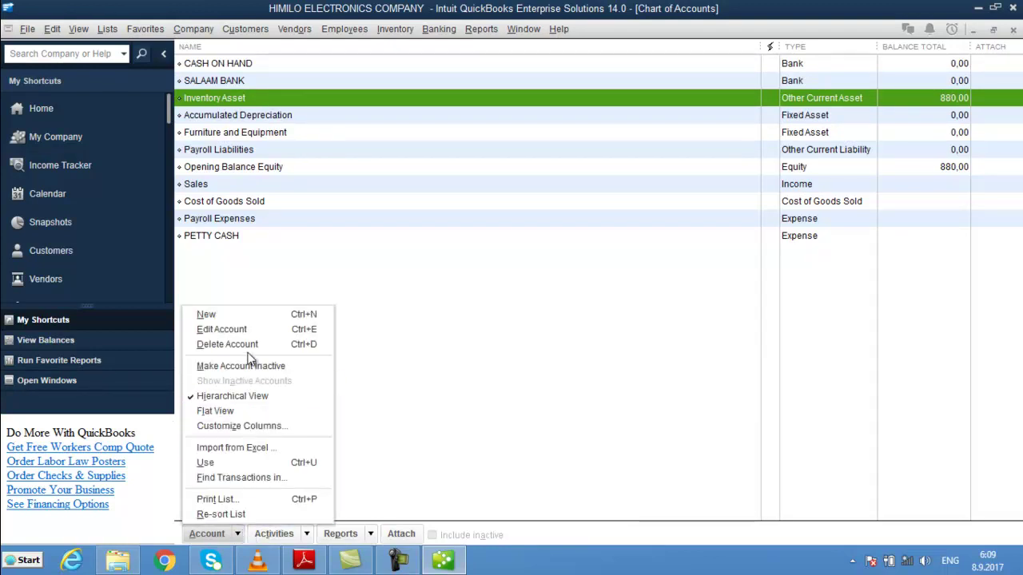
{"action": "left_click", "coordinate": [237, 319]}
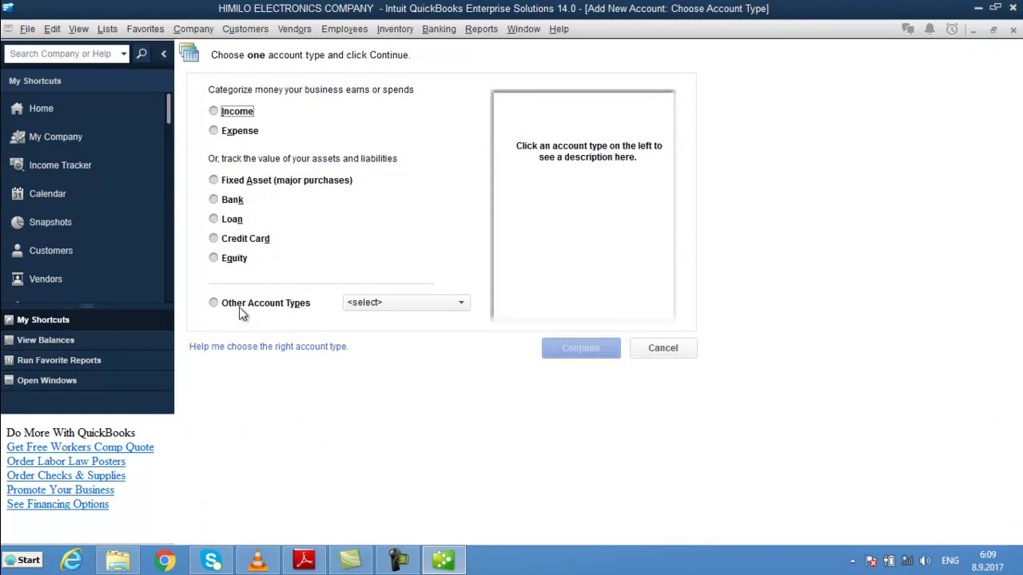
{"action": "left_click", "coordinate": [215, 302]}
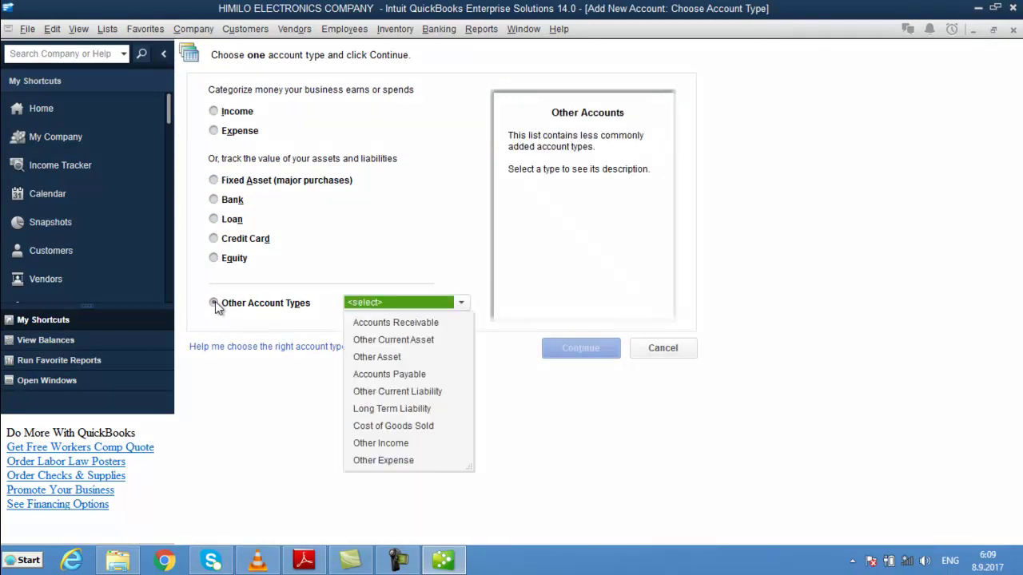
{"action": "left_click", "coordinate": [410, 323]}
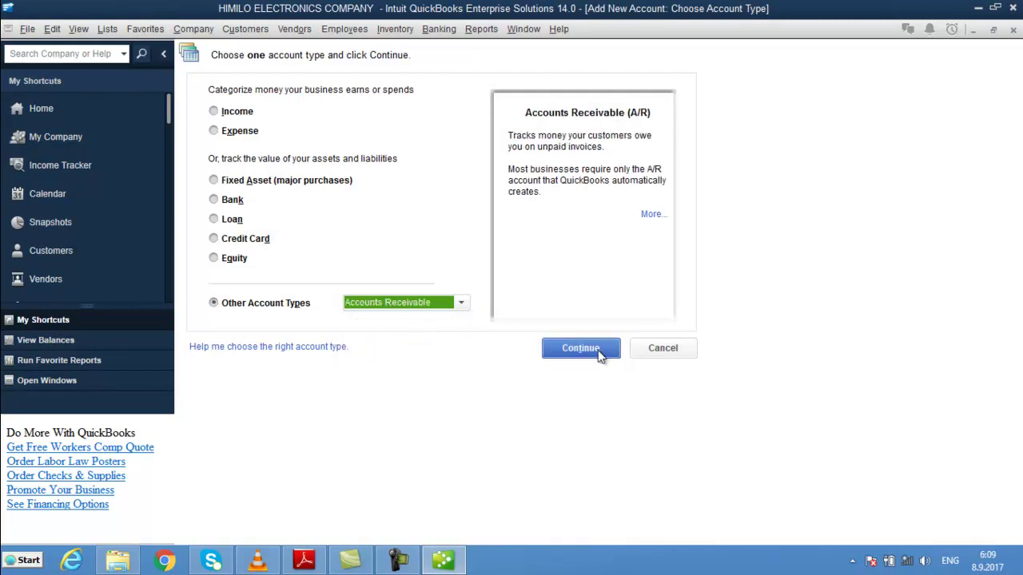
{"action": "left_click", "coordinate": [600, 354]}
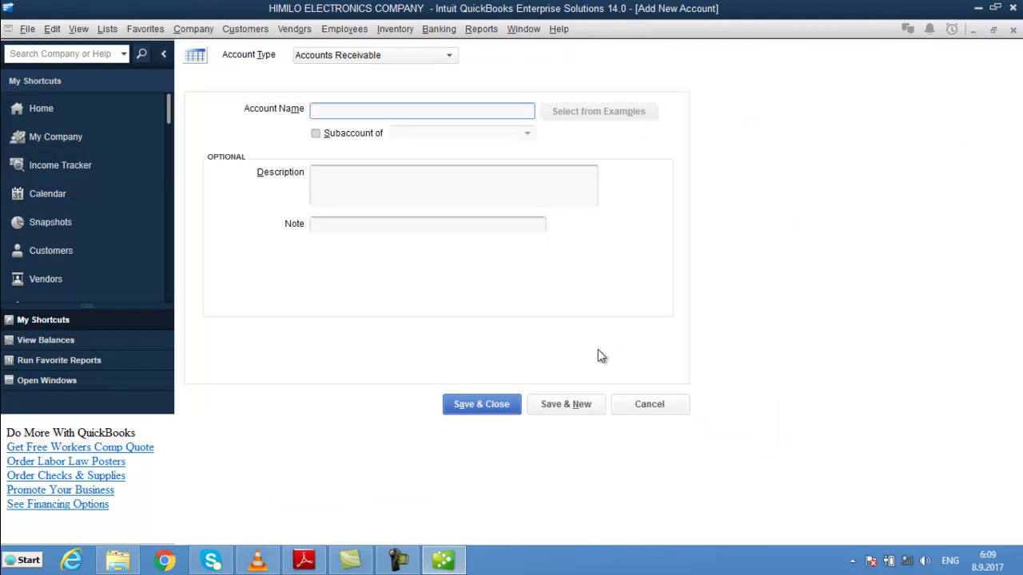
- Name the account ACCOUNTS Receivable and save it
{"action": "type", "text": "ACCOUNTS RECEIVABLE"}
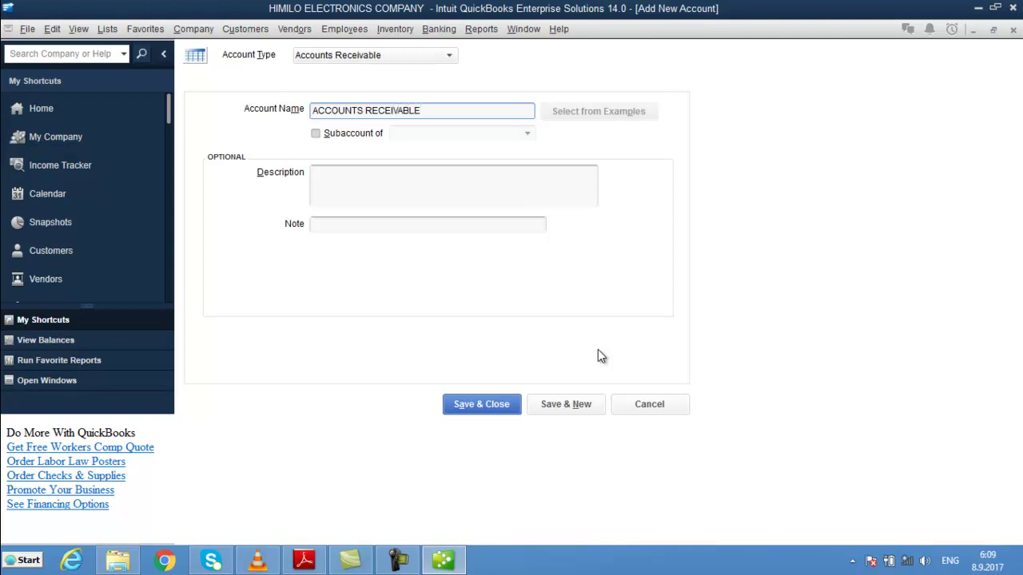
{"action": "key", "text": "BackSpace"}
{"action": "key", "text": "BackSpace"}
{"action": "key", "text": "BackSpace"}
{"action": "key", "text": "BackSpace"}
{"action": "key", "text": "BackSpace"}
{"action": "key", "text": "BackSpace"}
{"action": "key", "text": "BackSpace"}
{"action": "key", "text": "BackSpace"}
{"action": "key", "text": "BackSpace"}
{"action": "key", "text": "BackSpace"}
{"action": "type", "text": "RECE"}
{"action": "key", "text": "ctrl+a"}
{"action": "key", "text": "BackSpace"}
{"action": "key", "text": "ctrl+z"}
{"action": "key", "text": "BackSpace"}
{"action": "key", "text": "BackSpace"}
{"action": "key", "text": "BackSpace"}
{"action": "type", "text": "eceivab"}
{"action": "key", "text": "BackSpace"}
{"action": "type", "text": "ble"}
{"action": "key", "text": "Return"}
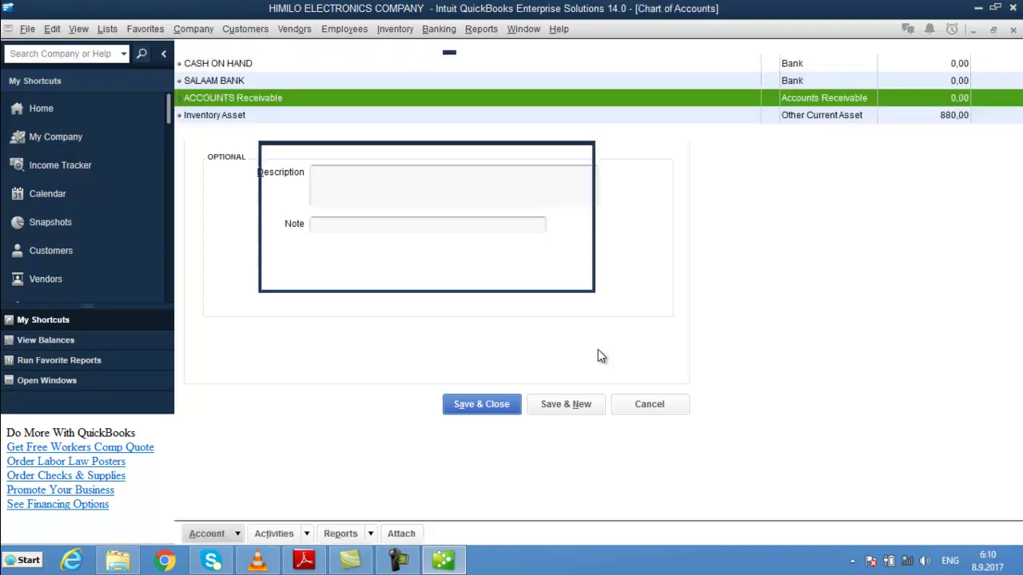
{"action": "left_click", "coordinate": [239, 533]}
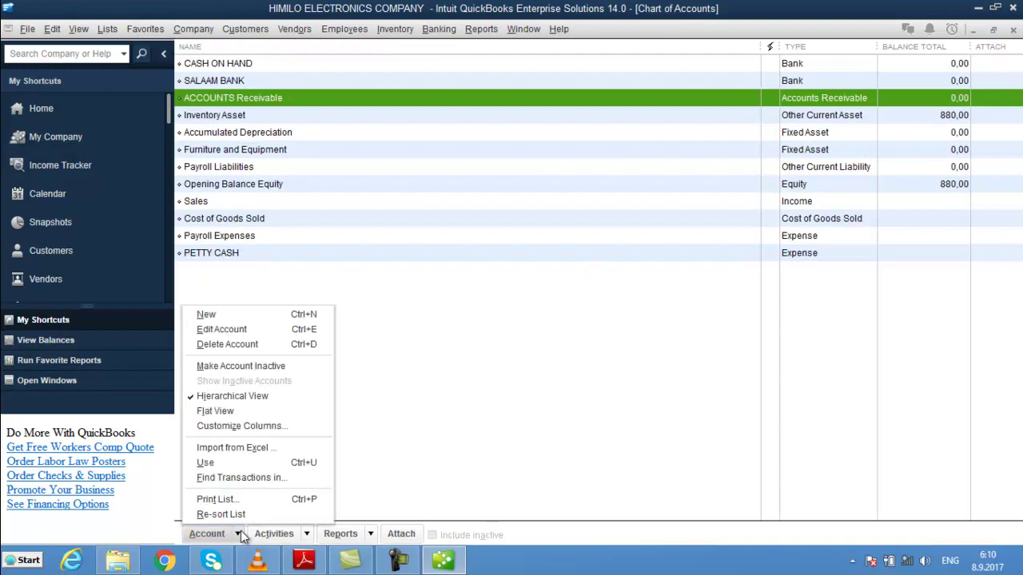
{"action": "left_click", "coordinate": [302, 317]}
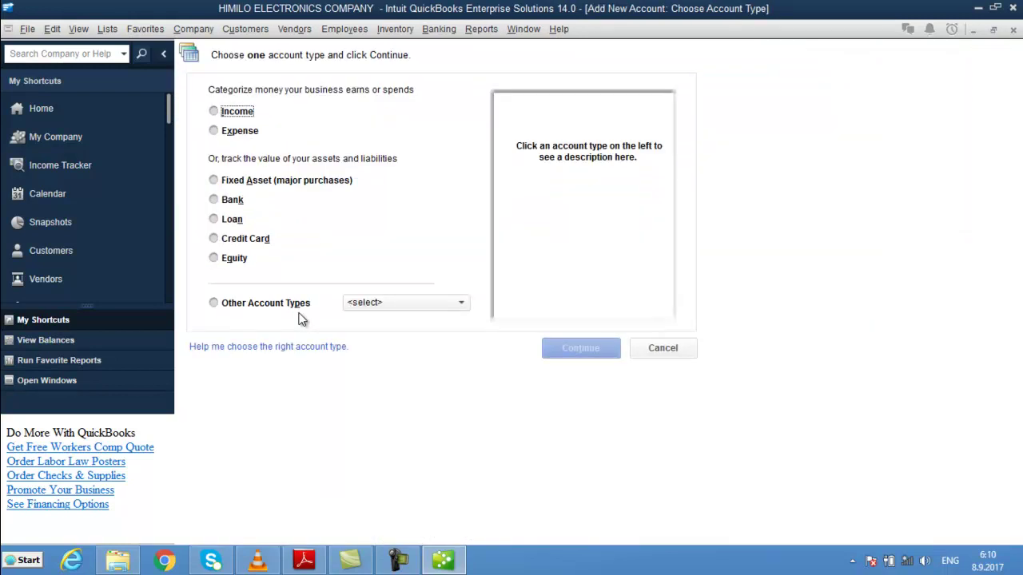
{"action": "left_click", "coordinate": [271, 304]}
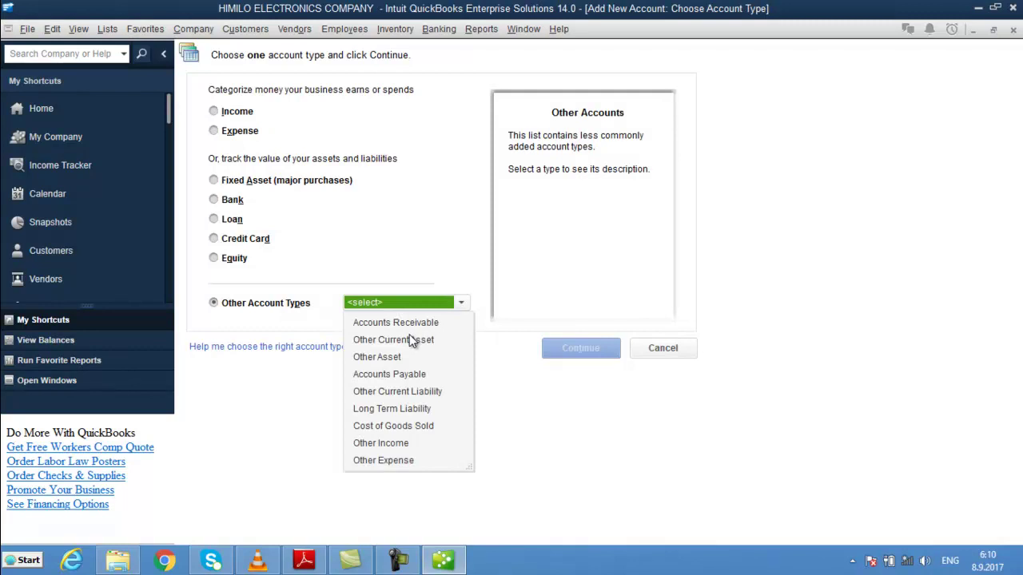
{"action": "left_click", "coordinate": [409, 379]}
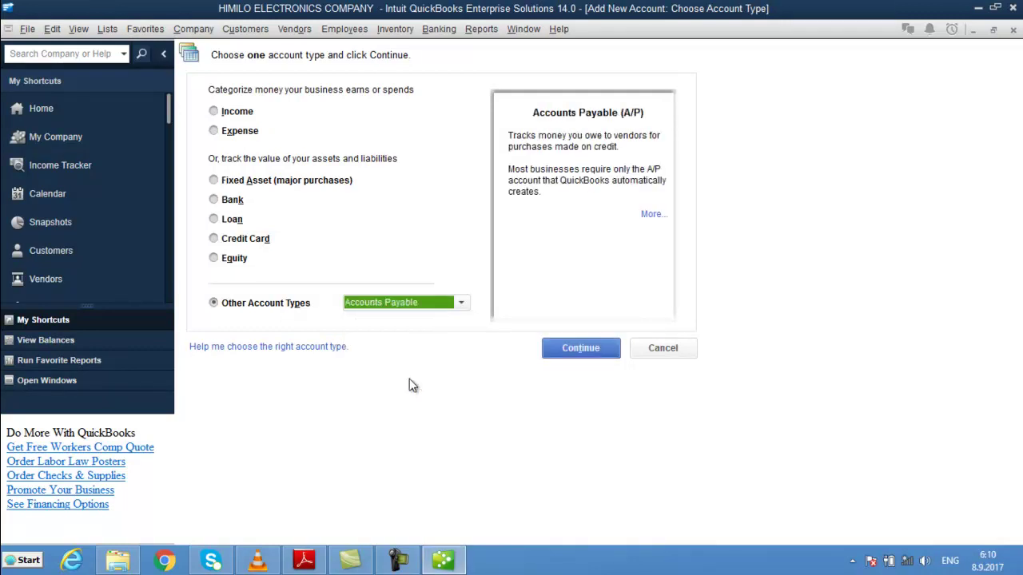
{"action": "left_click", "coordinate": [586, 350]}
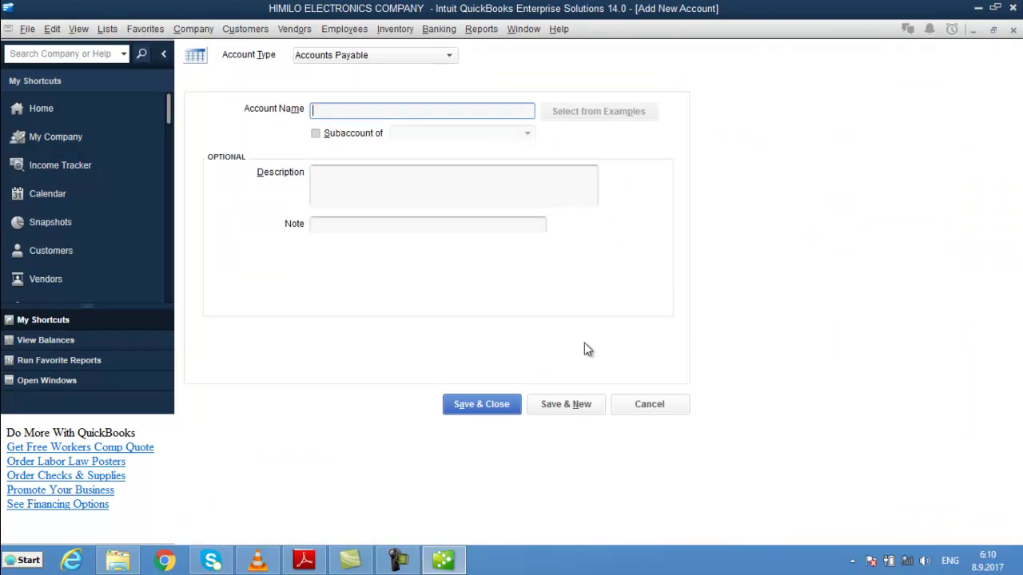
{"action": "type", "text": "ACCOUNTS"}
{"action": "type", "text": "ayable"}
{"action": "key", "text": "Return"}
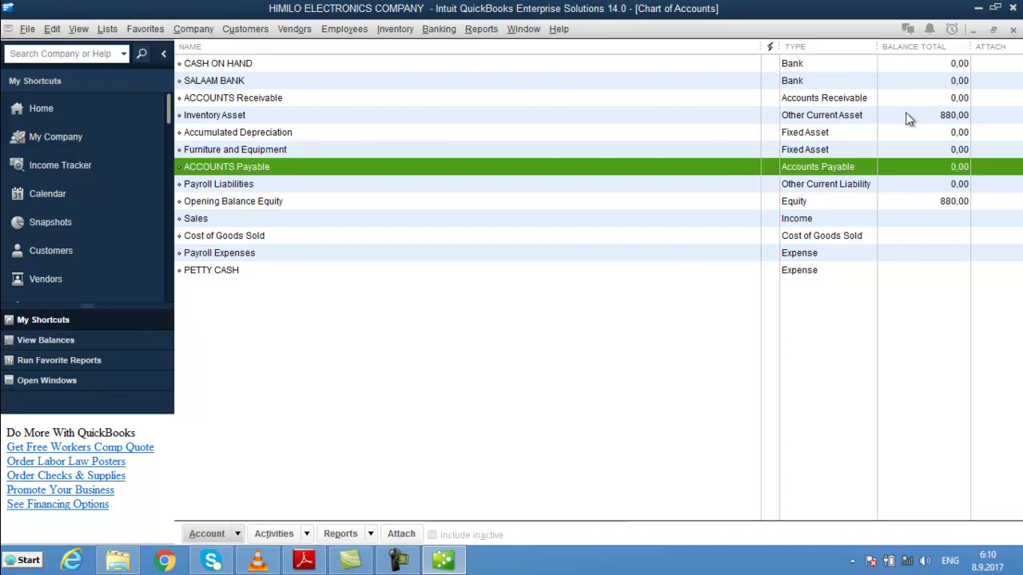
{"action": "left_click", "coordinate": [844, 117]}
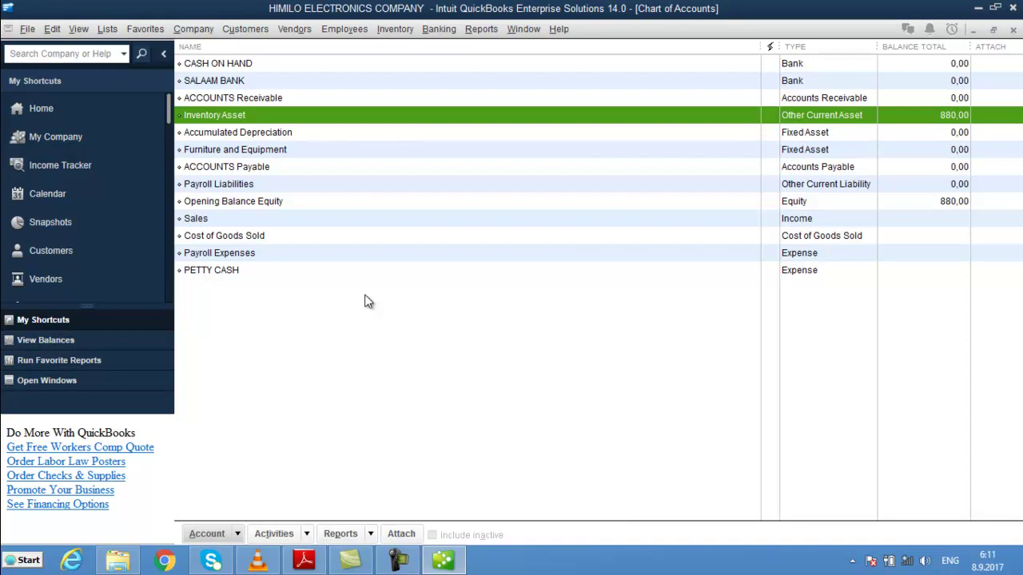
- Create an Equity account named 'Suldaan capital' with no opening balance
{"action": "left_click", "coordinate": [237, 533]}
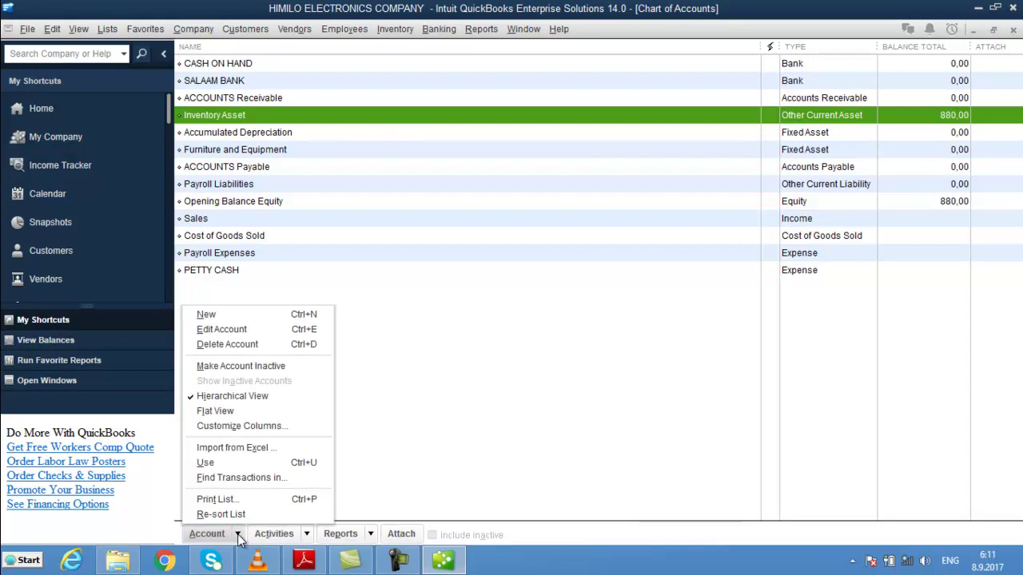
{"action": "left_click", "coordinate": [279, 313]}
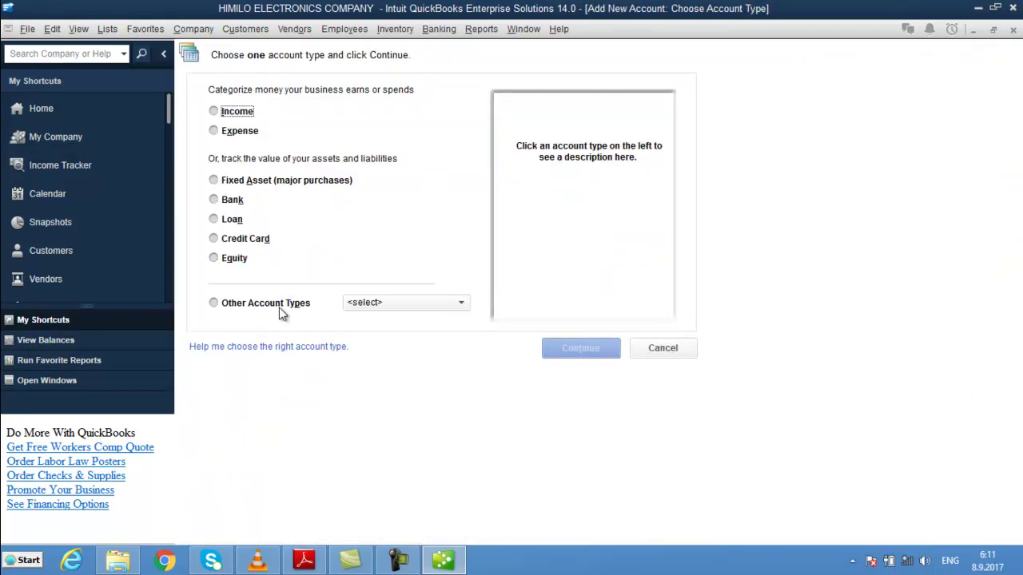
{"action": "left_click", "coordinate": [217, 260]}
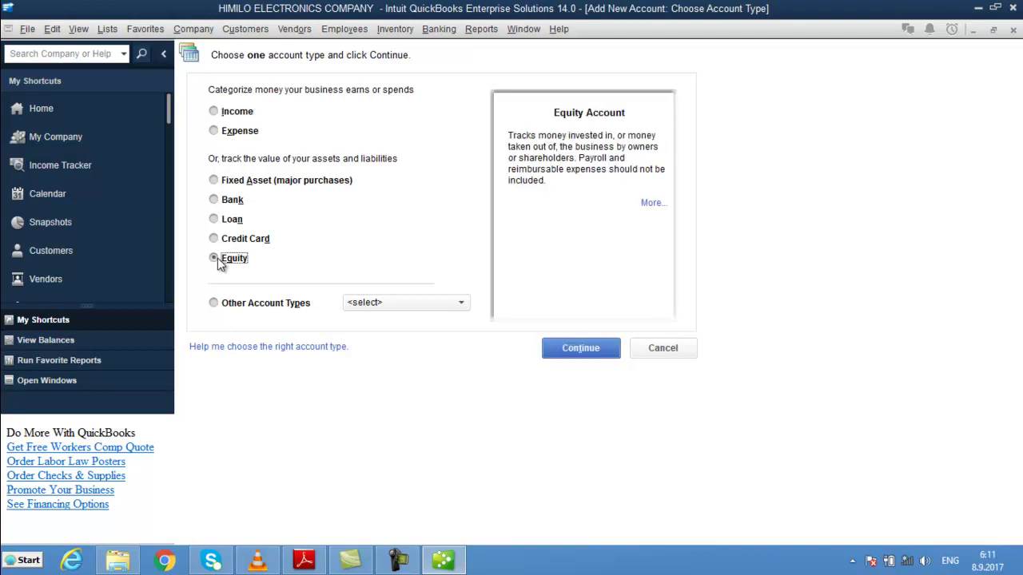
{"action": "left_click", "coordinate": [601, 352]}
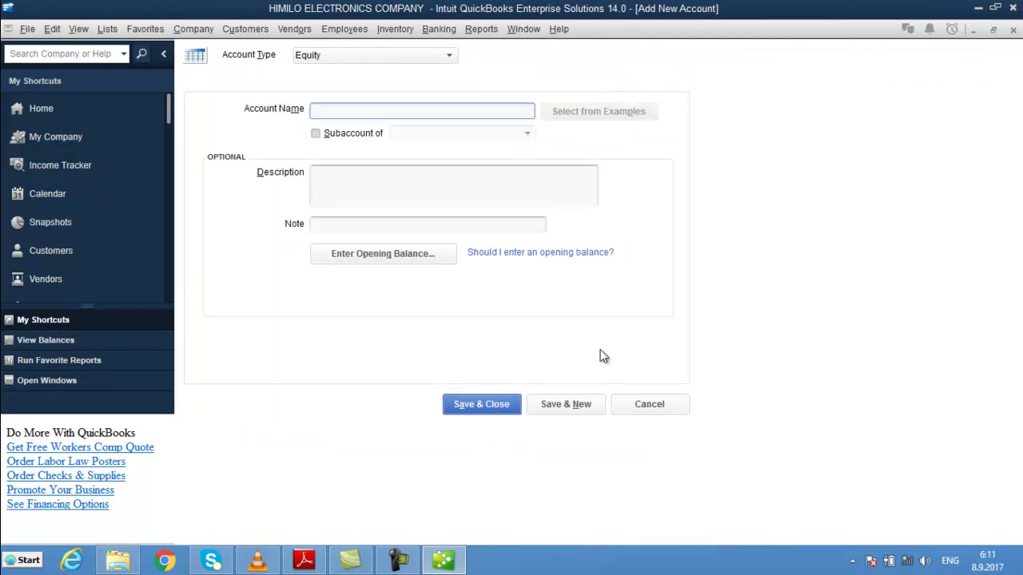
{"action": "type", "text": "Suldaan ca"}
{"action": "key", "text": "BackSpace"}
{"action": "key", "text": "BackSpace"}
{"action": "type", "text": "capital"}
{"action": "key", "text": "Return"}
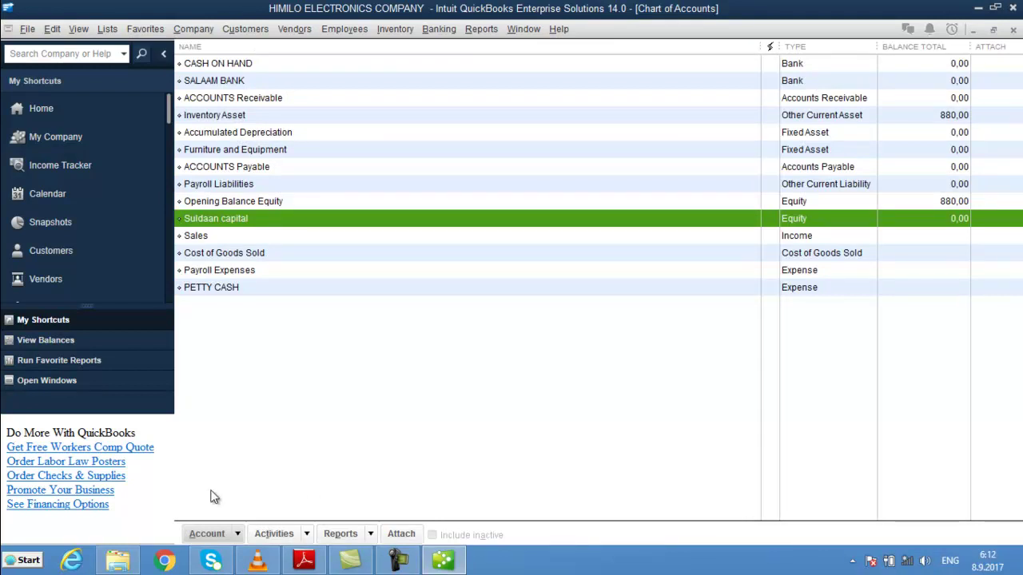
{"action": "left_click", "coordinate": [238, 534]}
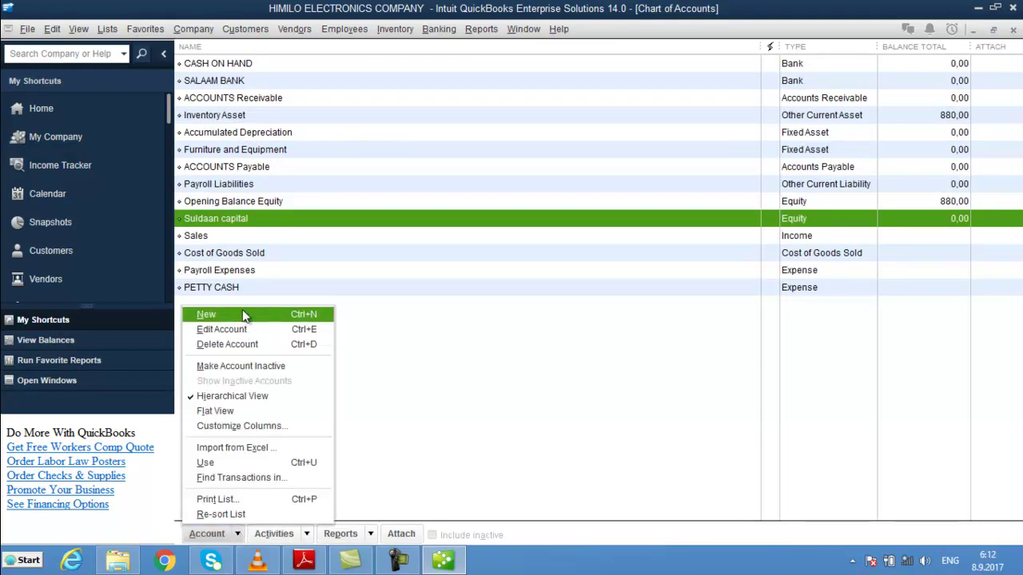
- Add another Equity account named 'goldenboy capital' and save it
{"action": "left_click", "coordinate": [242, 312]}
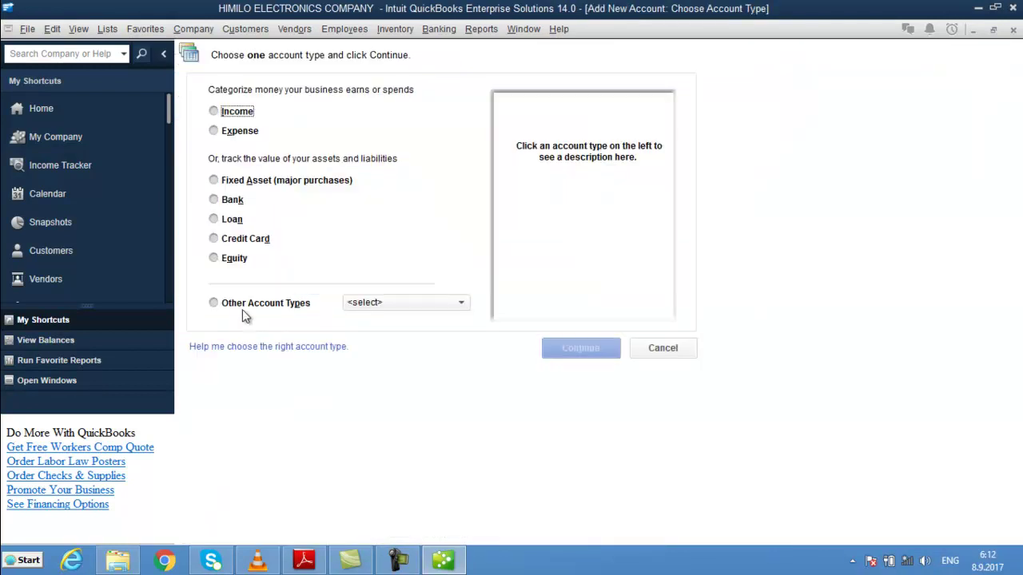
{"action": "left_click", "coordinate": [226, 264]}
{"action": "left_click", "coordinate": [594, 350]}
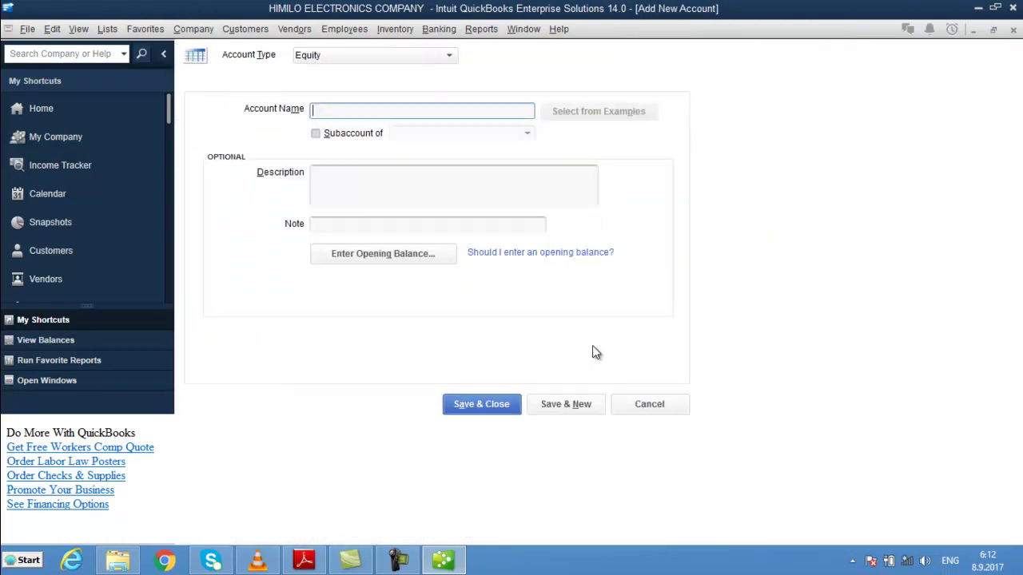
{"action": "type", "text": "goldenboy capit"}
{"action": "key", "text": "ctrl+a"}
{"action": "key", "text": "BackSpace"}
{"action": "key", "text": "ctrl+z"}
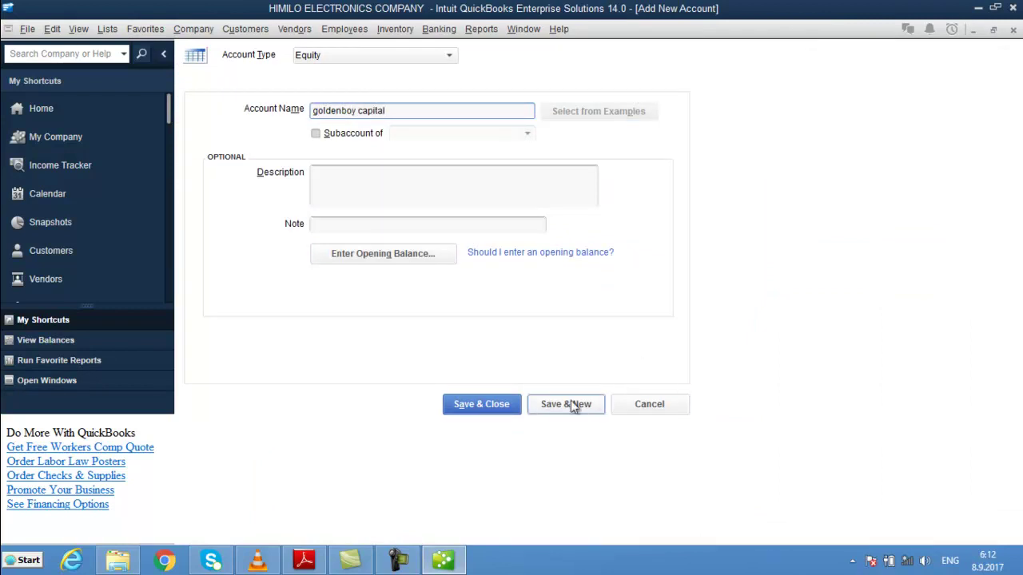
{"action": "left_click", "coordinate": [499, 406]}
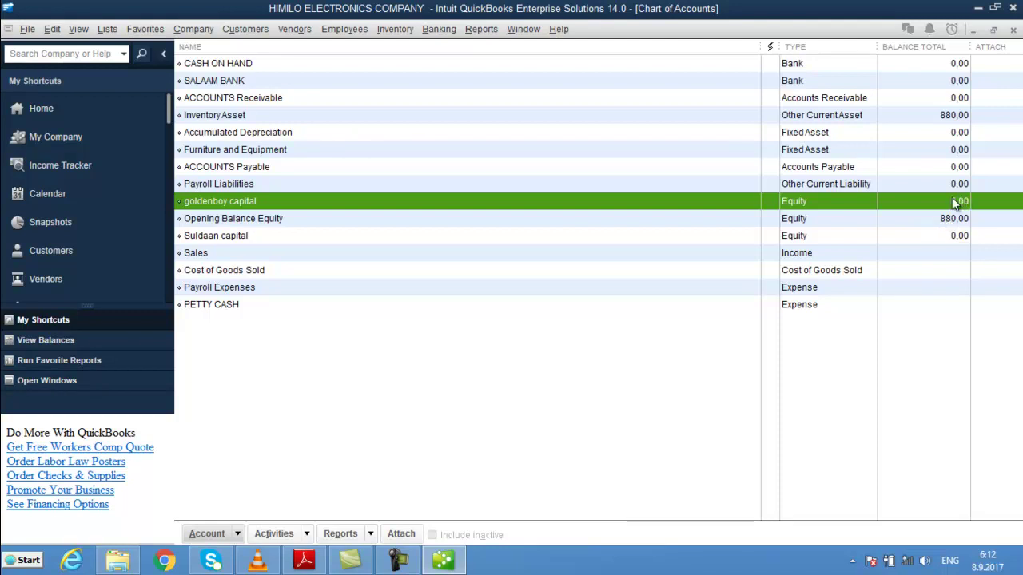
{"action": "left_click", "coordinate": [821, 239]}
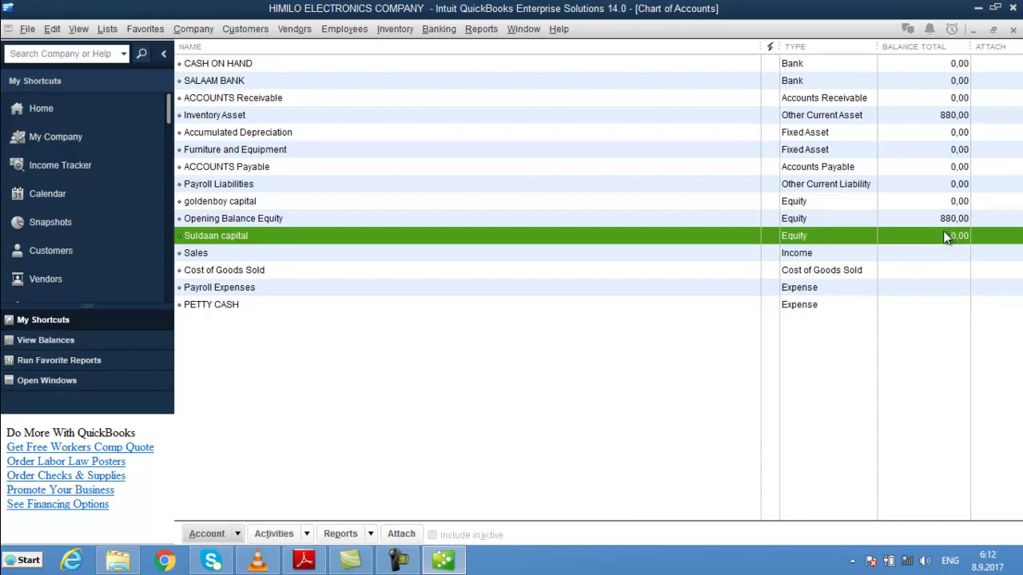
{"action": "double_click", "coordinate": [592, 238]}
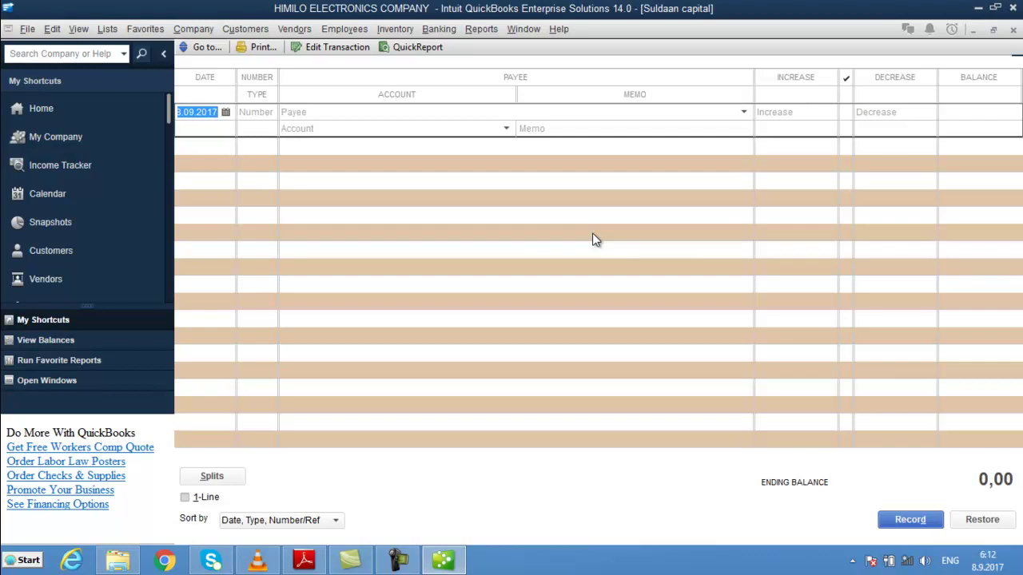
{"action": "key", "text": "Escape"}
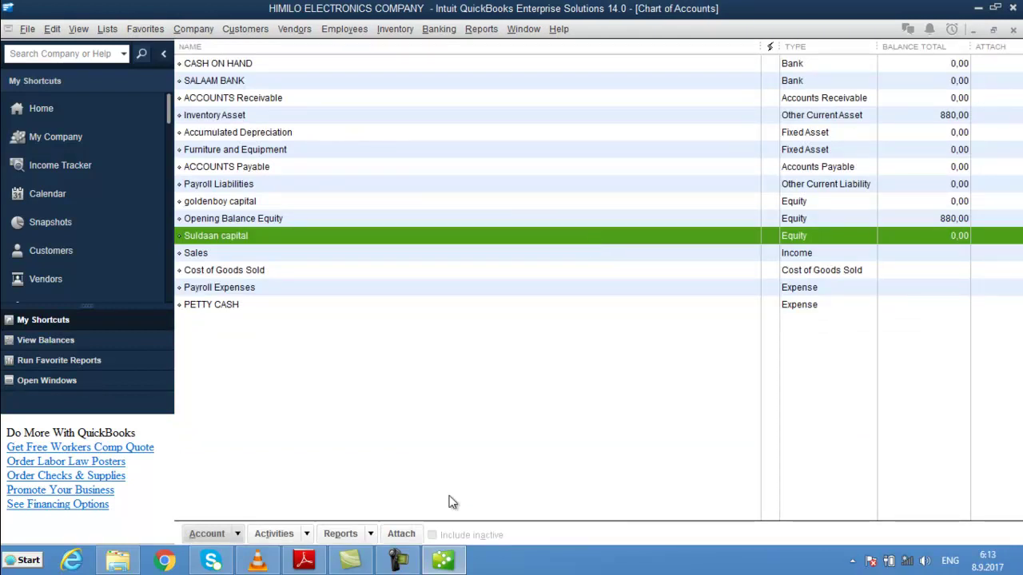
- Check the Inventory Asset and Opening Balance Equity accounts, then bring up the Company menu
{"action": "left_click", "coordinate": [398, 560]}
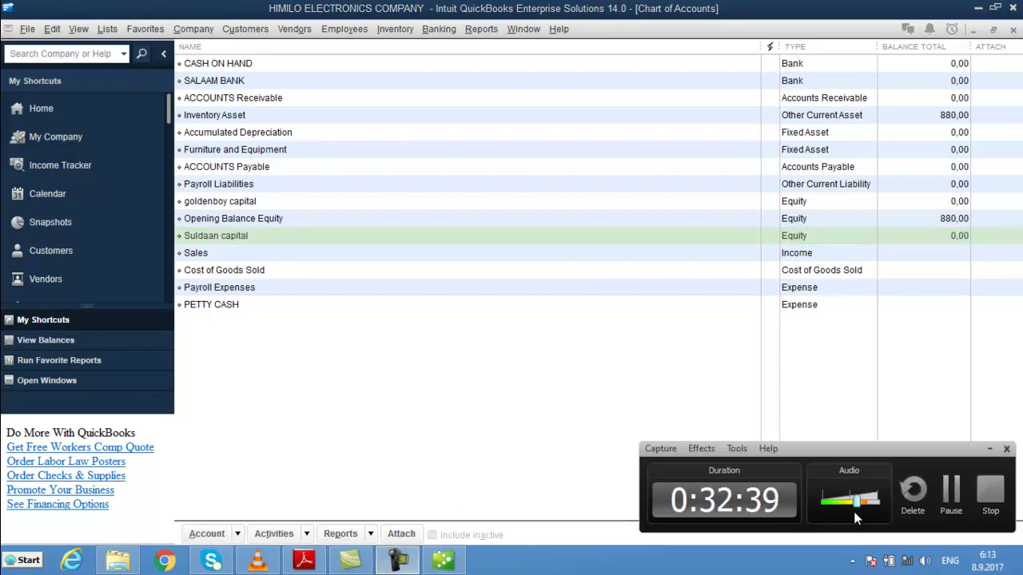
{"action": "left_click", "coordinate": [951, 504]}
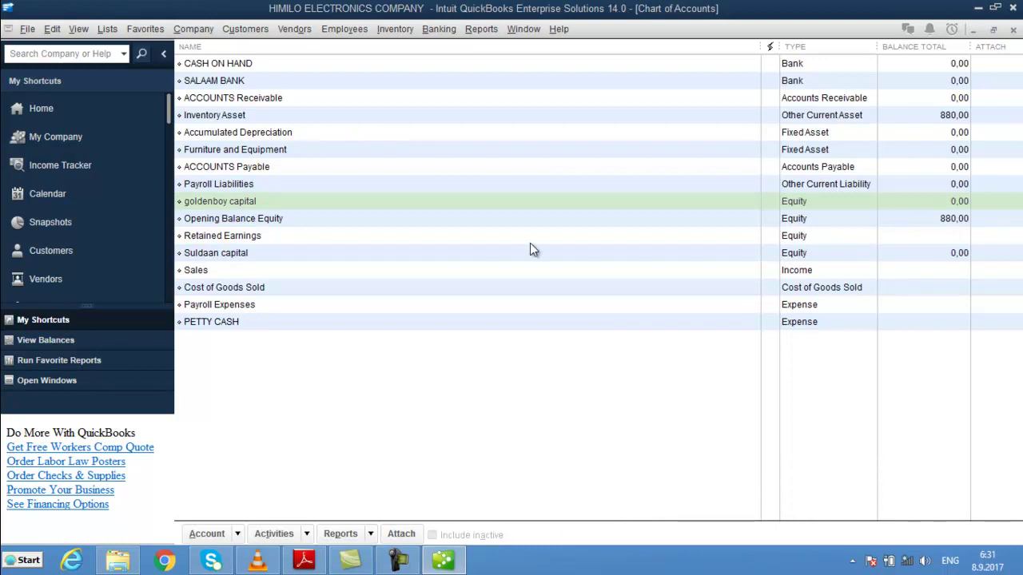
{"action": "left_click", "coordinate": [933, 118]}
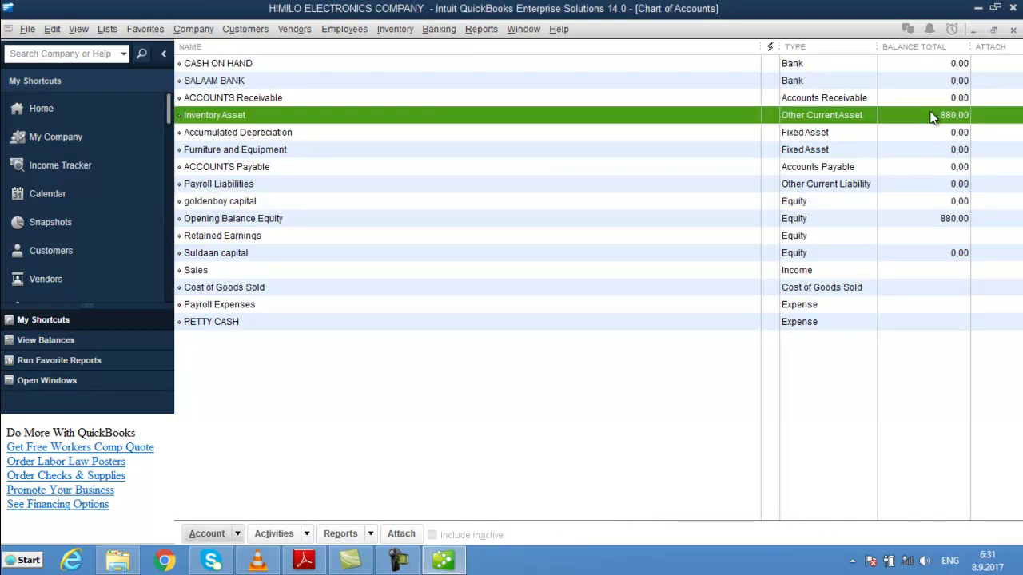
{"action": "left_click", "coordinate": [941, 222]}
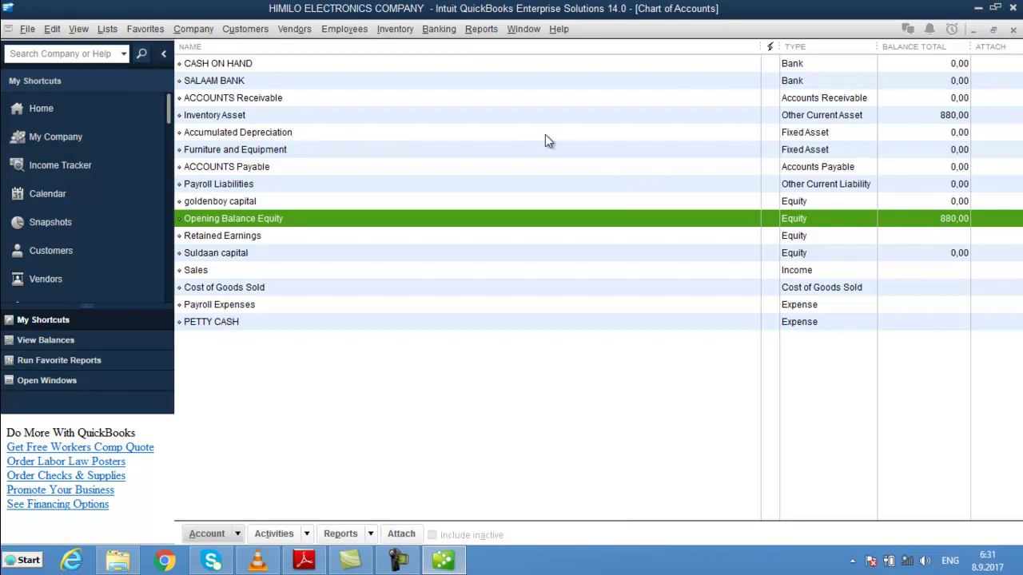
{"action": "left_click", "coordinate": [192, 28]}
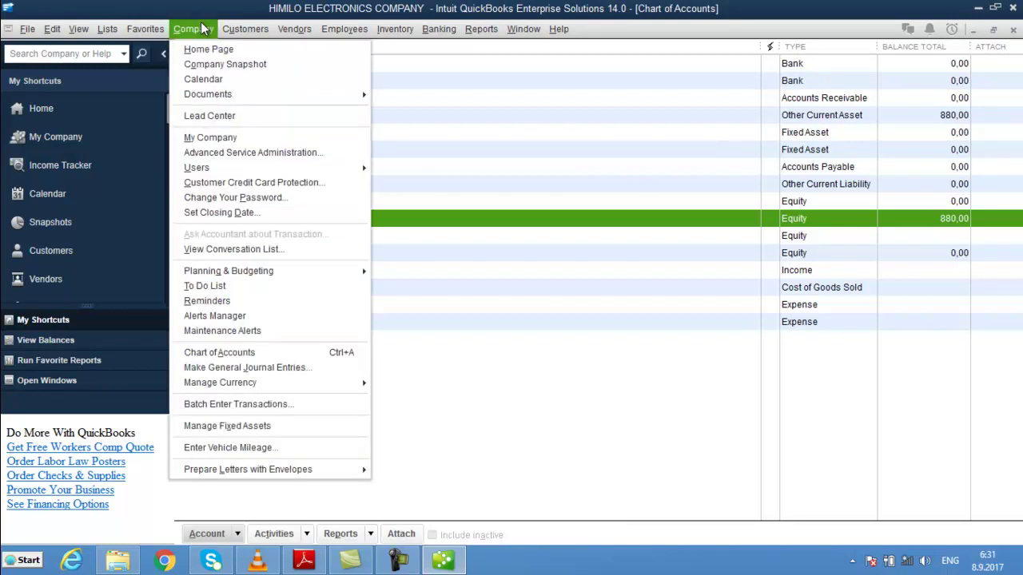
- In a new journal entry, credit Suldaan capital 440 with memo 'waa hantida suldaan', then add Opening Balance Equity
{"action": "left_click", "coordinate": [295, 368]}
{"action": "left_click", "coordinate": [599, 293]}
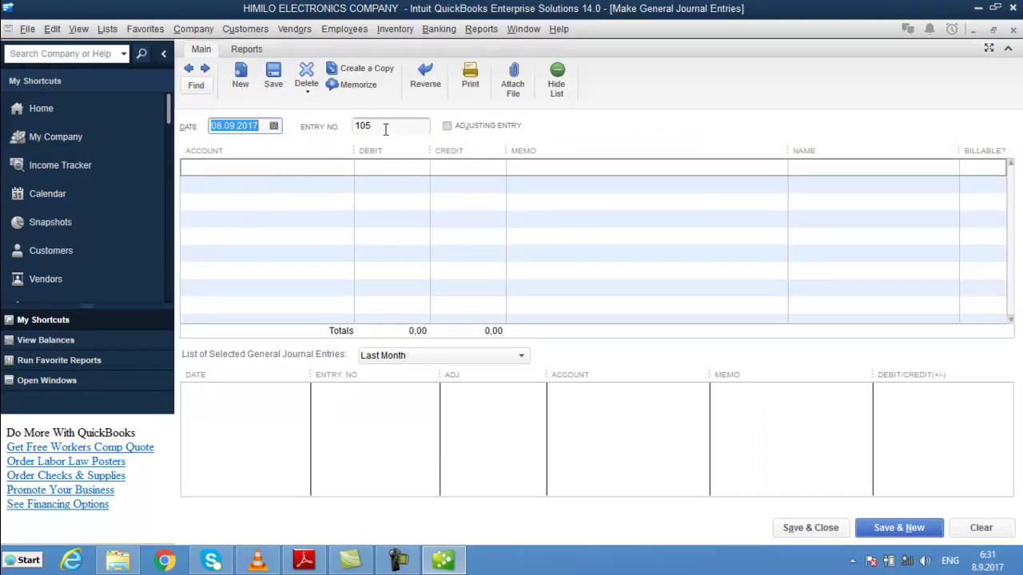
{"action": "left_click", "coordinate": [285, 167]}
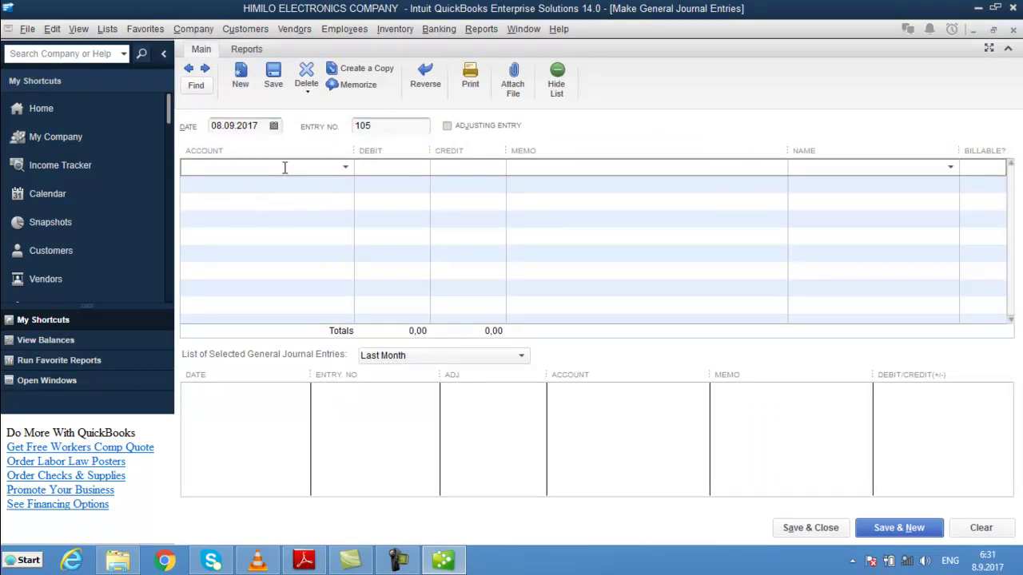
{"action": "type", "text": "Suldaan capital"}
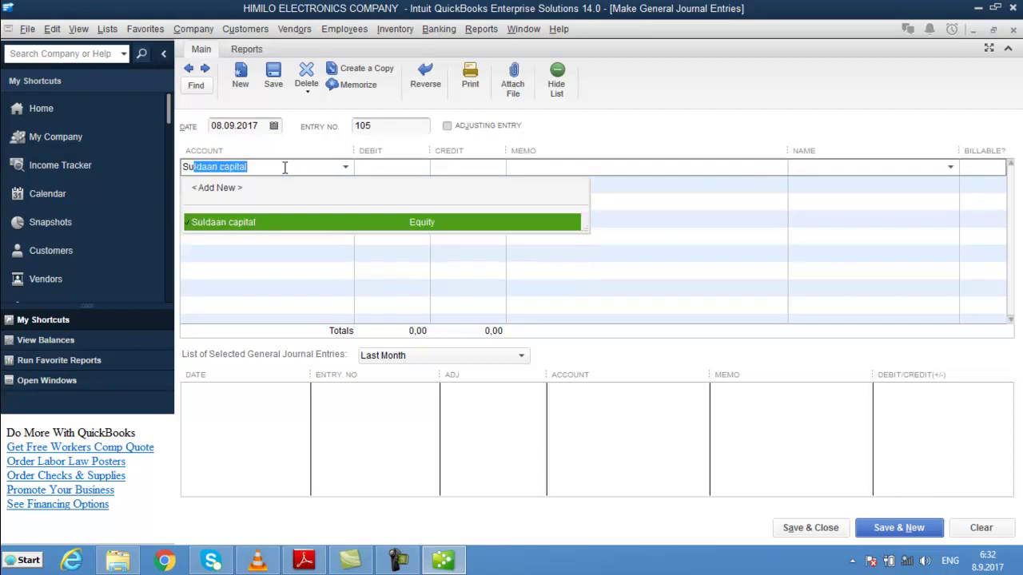
{"action": "key", "text": "Tab"}
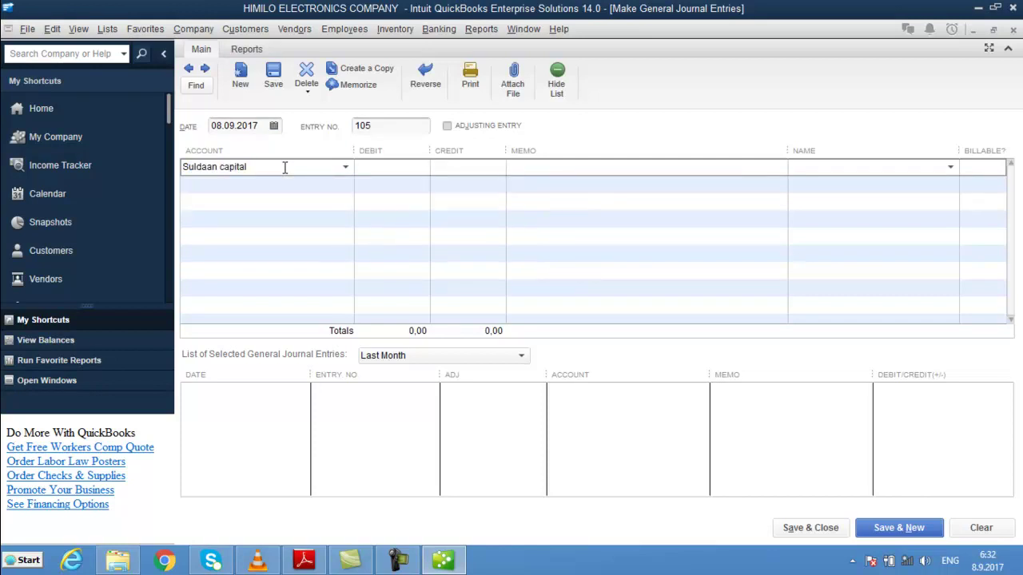
{"action": "type", "text": "440"}
{"action": "key", "text": "Tab"}
{"action": "type", "text": "waa hantida suldaan"}
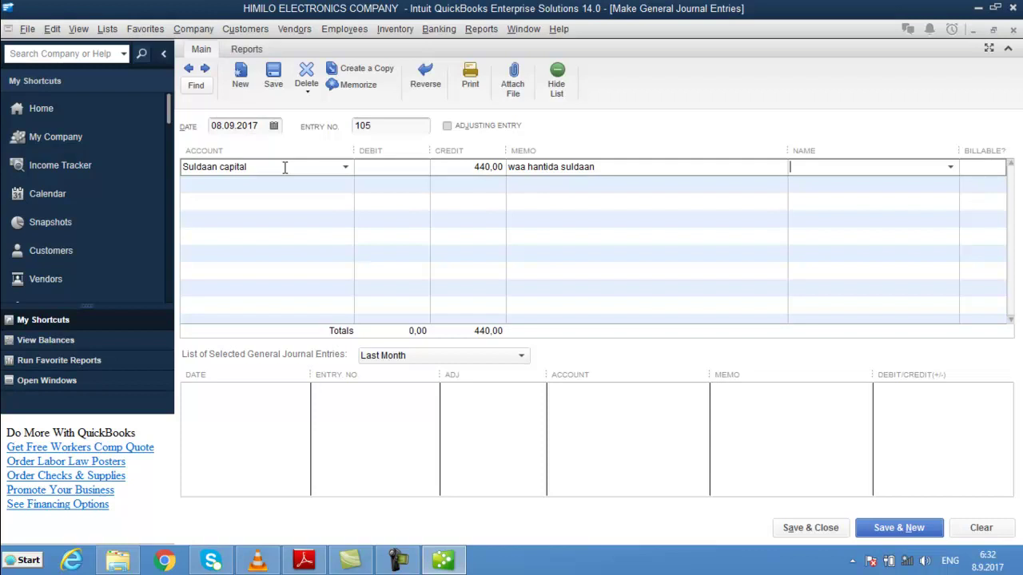
{"action": "key", "text": "Tab"}
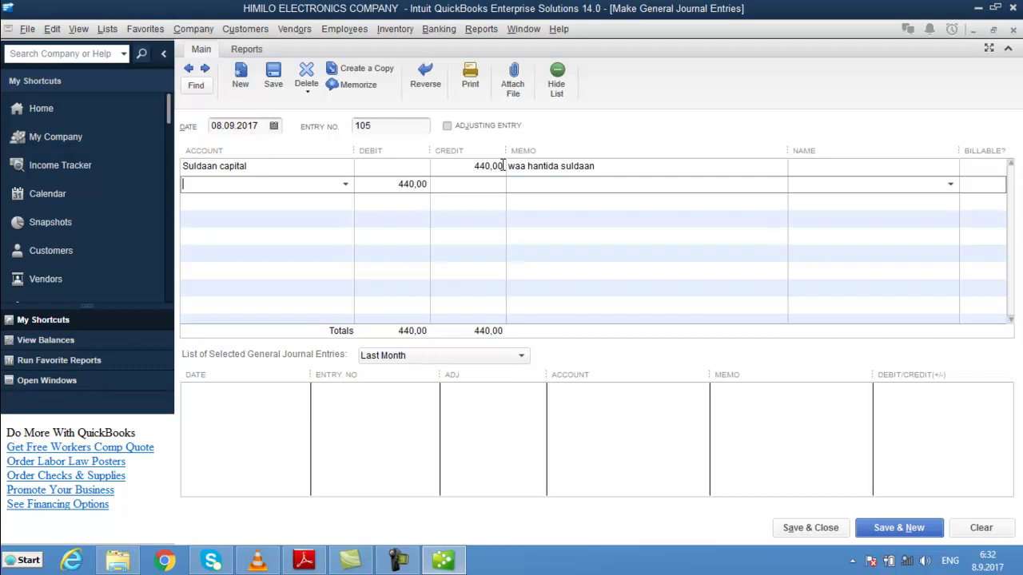
{"action": "type", "text": "Opening Balance Equity"}
{"action": "key", "text": "Tab"}
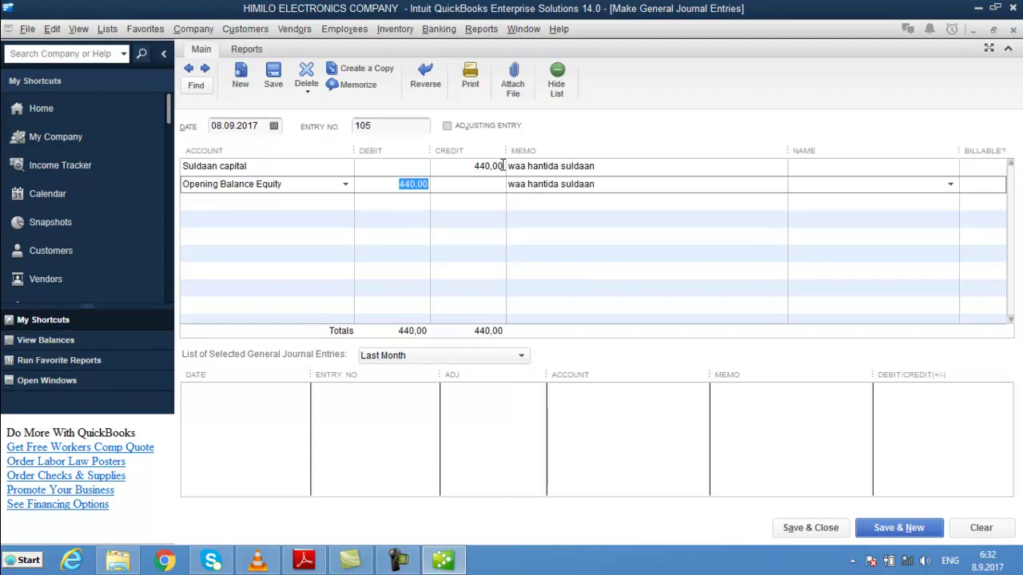
- Debit Opening Balance Equity 440,00 and credit goldenboy capital 440,00
{"action": "key", "text": "Tab"}
{"action": "key", "text": "Tab"}
{"action": "key", "text": "Tab"}
{"action": "key", "text": "Tab"}
{"action": "type", "text": "g"}
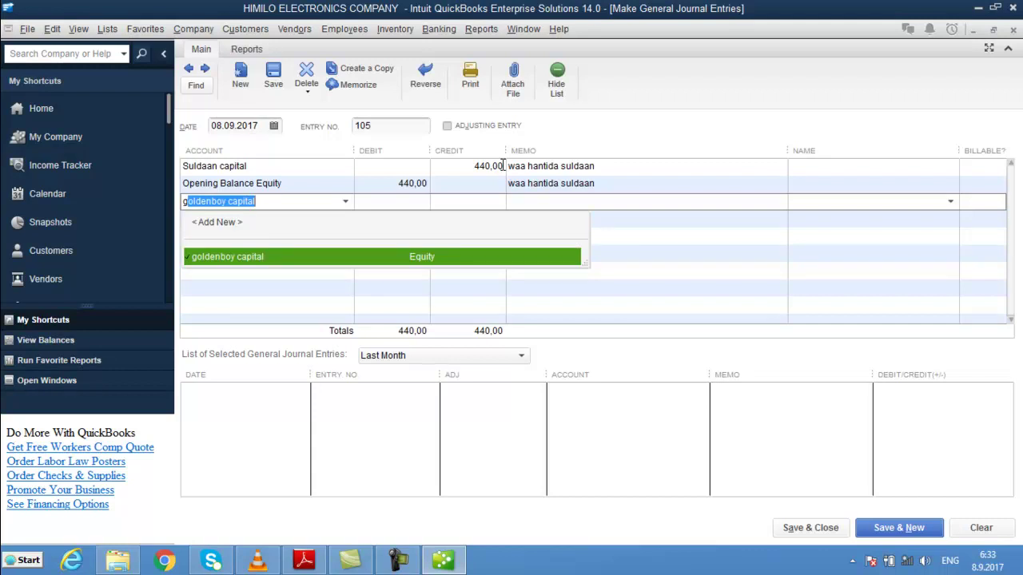
{"action": "key", "text": "Tab"}
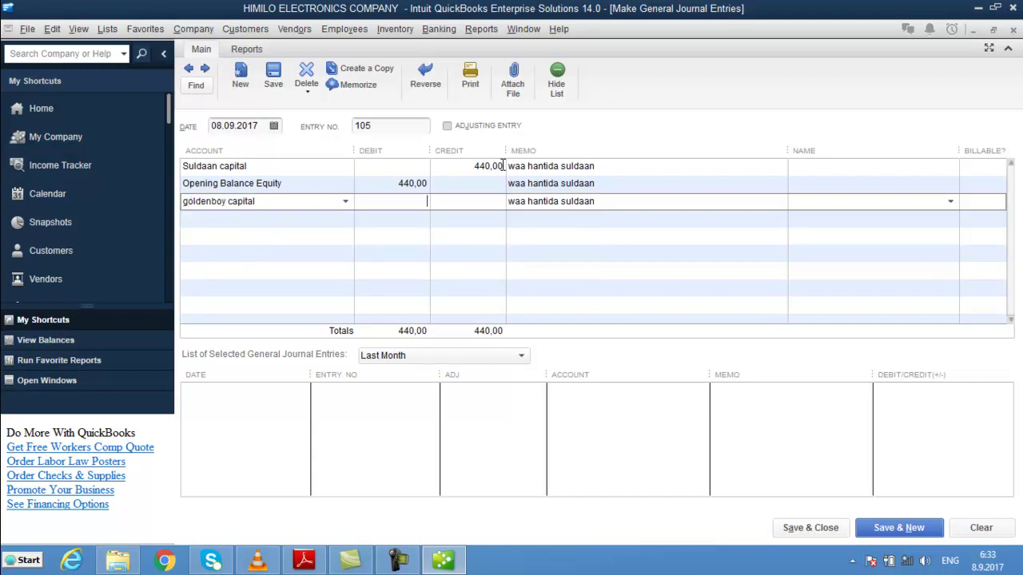
{"action": "key", "text": "Tab"}
{"action": "type", "text": "440"}
{"action": "key", "text": "Tab"}
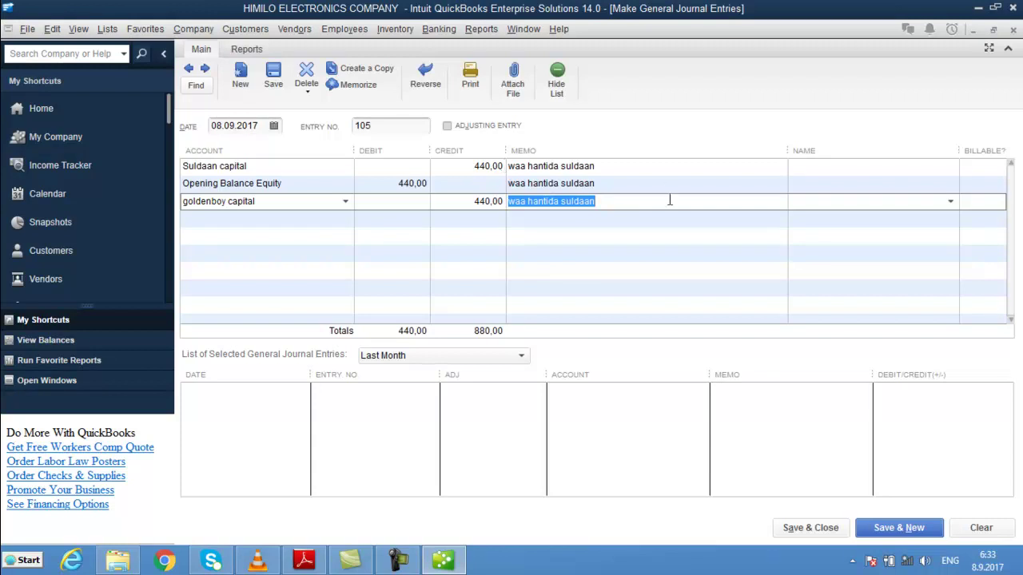
- Change the memo to 'waa hantida goldenboy', add an Opening Balance Equity line, and save the entry
{"action": "left_click", "coordinate": [640, 200]}
{"action": "key", "text": "BackSpace"}
{"action": "key", "text": "BackSpace"}
{"action": "key", "text": "BackSpace"}
{"action": "key", "text": "BackSpace"}
{"action": "key", "text": "BackSpace"}
{"action": "key", "text": "BackSpace"}
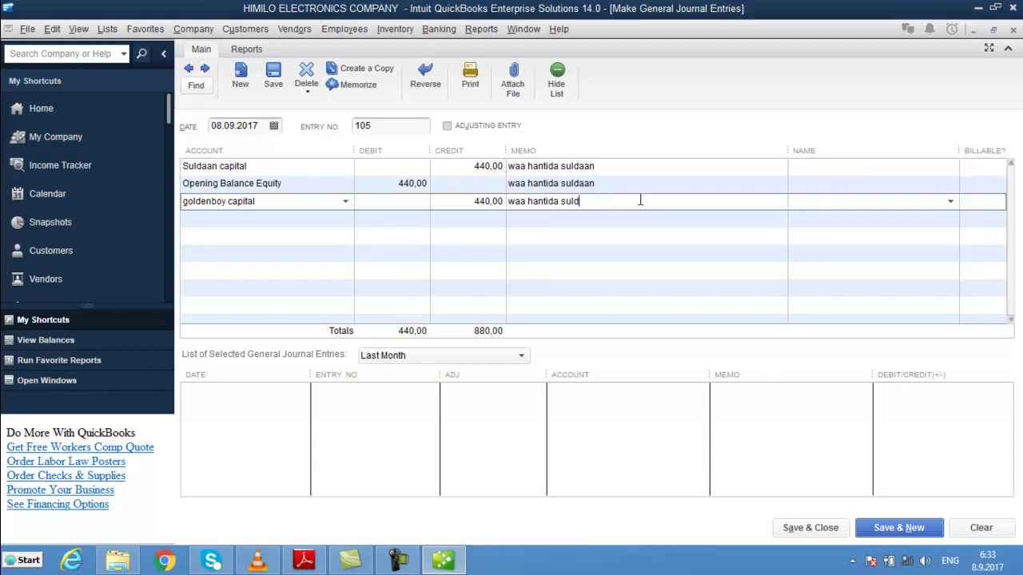
{"action": "key", "text": "BackSpace"}
{"action": "type", "text": "goldenboy"}
{"action": "key", "text": "Tab"}
{"action": "key", "text": "Tab"}
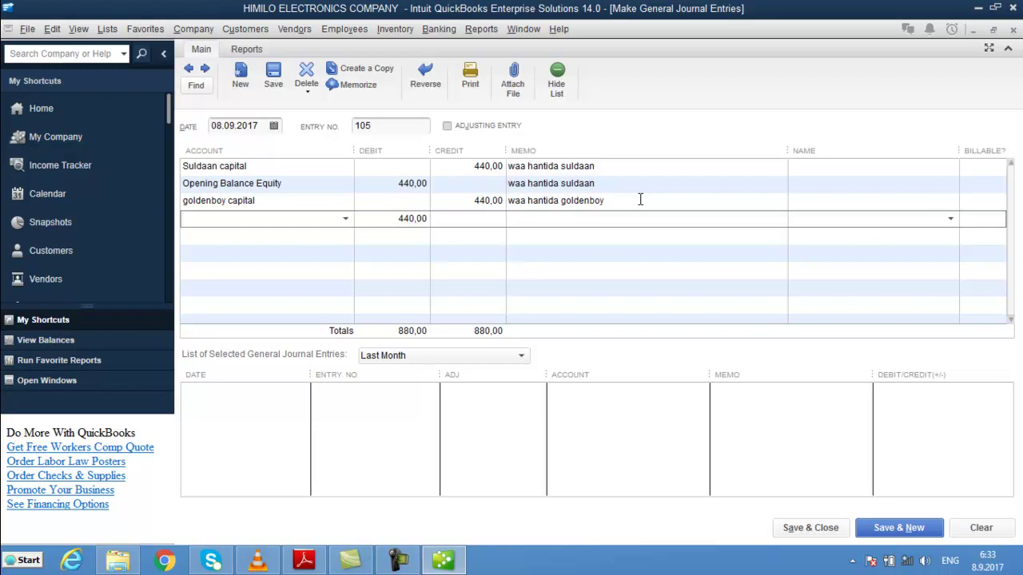
{"action": "type", "text": "Opening Balance Equity"}
{"action": "key", "text": "Tab"}
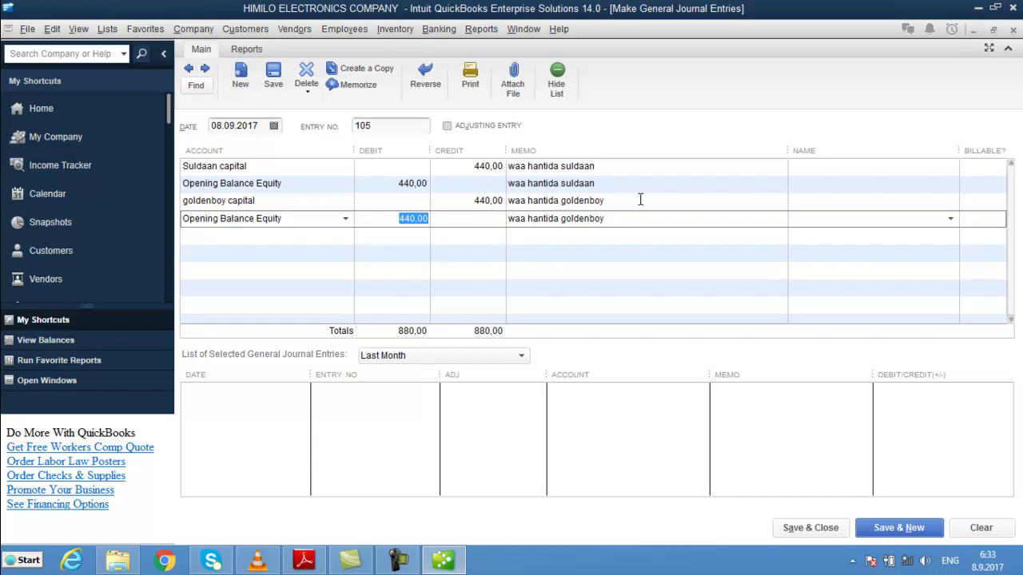
{"action": "key", "text": "alt+s"}
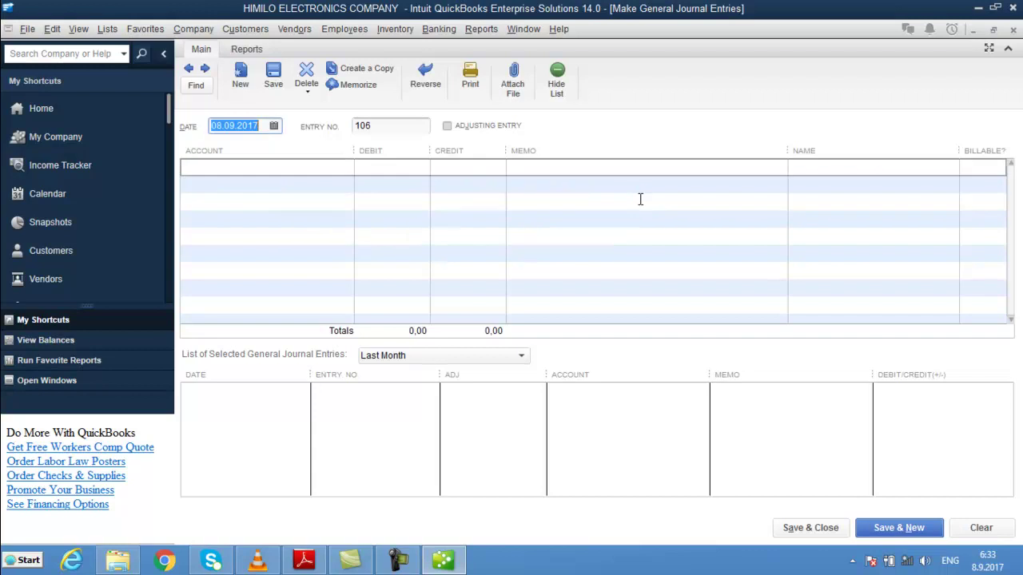
{"action": "key", "text": "Escape"}
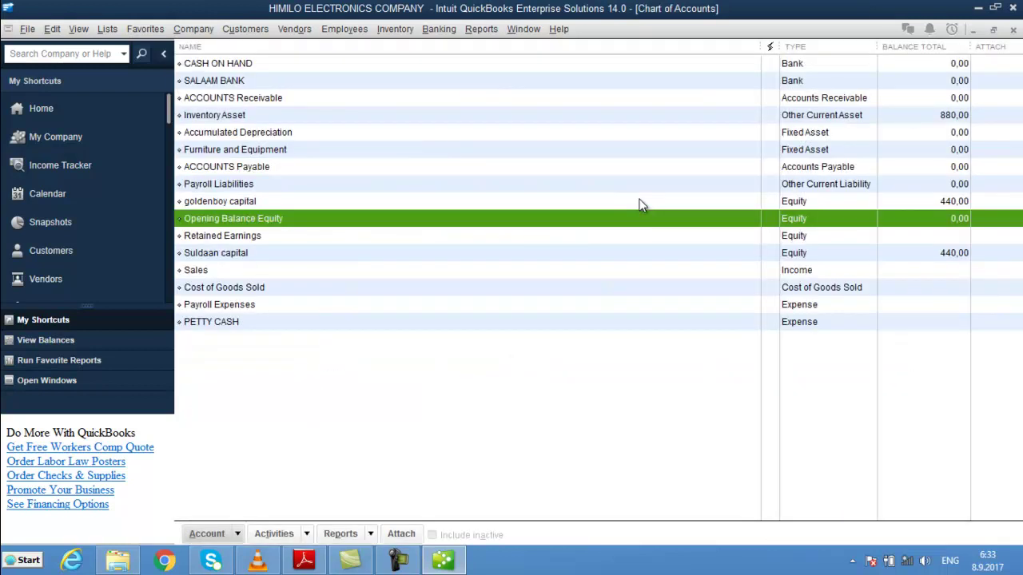
{"action": "left_click", "coordinate": [948, 257]}
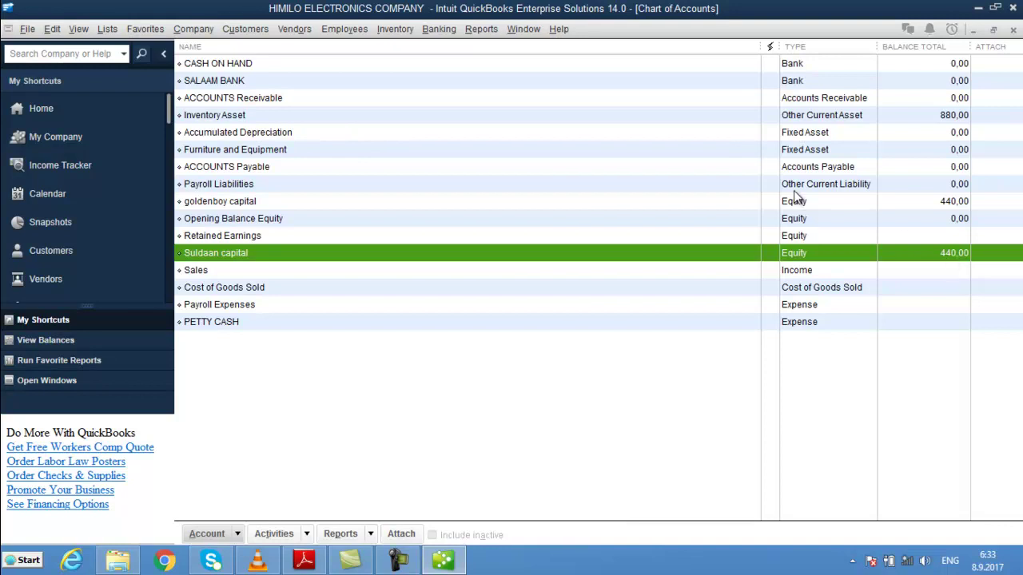
{"action": "left_click", "coordinate": [676, 200]}
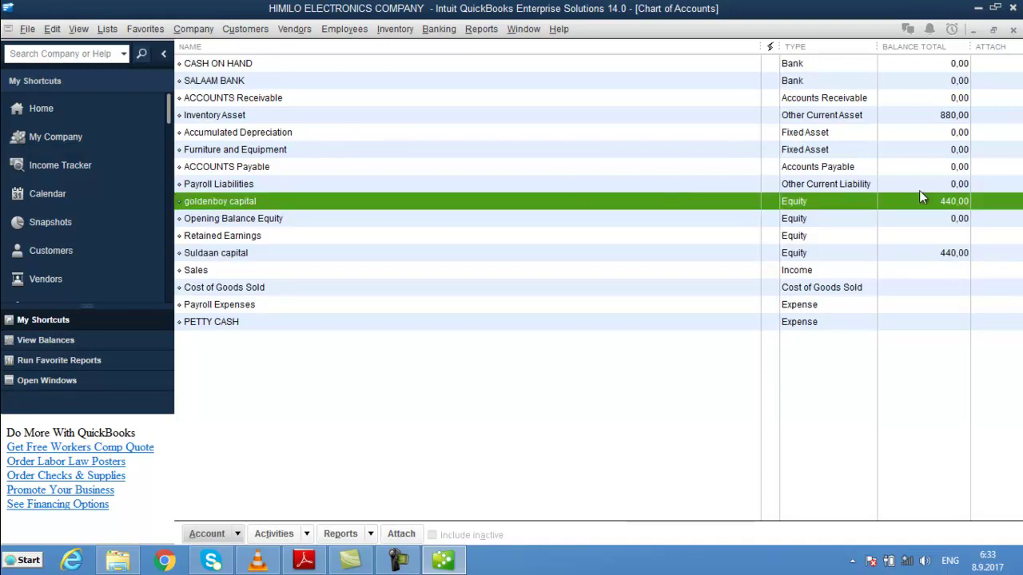
{"action": "left_click", "coordinate": [935, 221]}
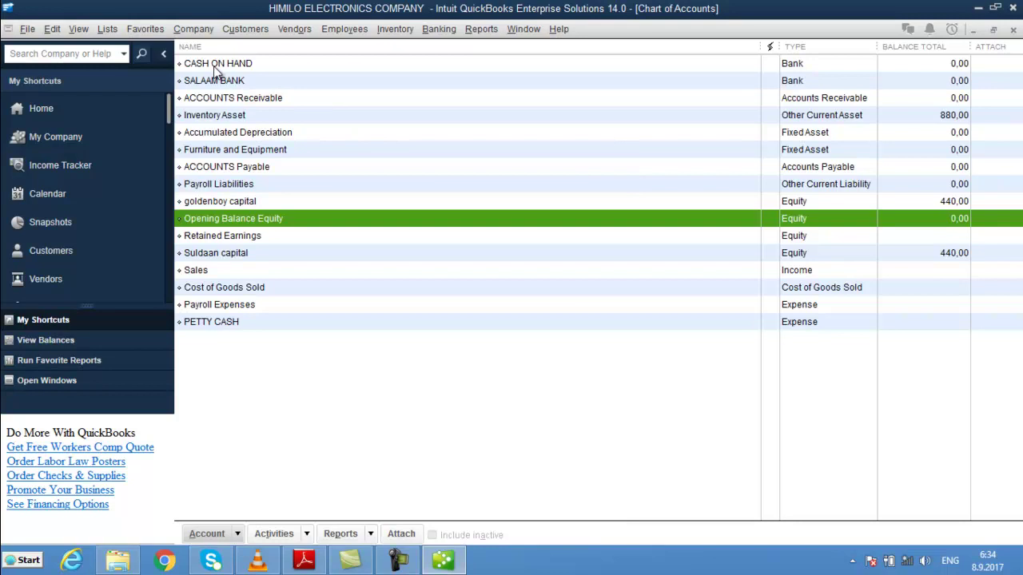
- From Home, go to the Item List and start a new item
{"action": "left_click", "coordinate": [110, 113]}
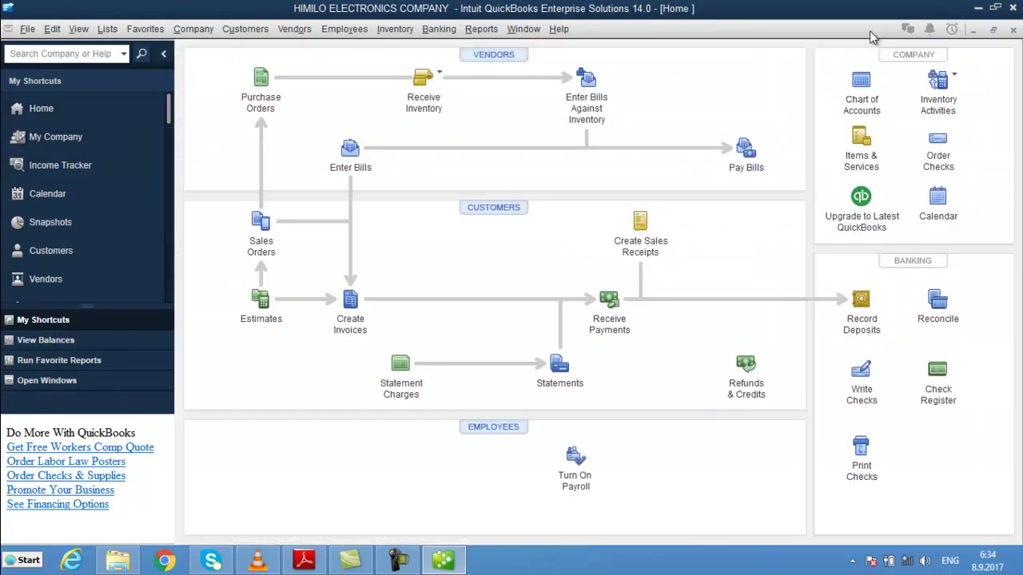
{"action": "left_click", "coordinate": [860, 144]}
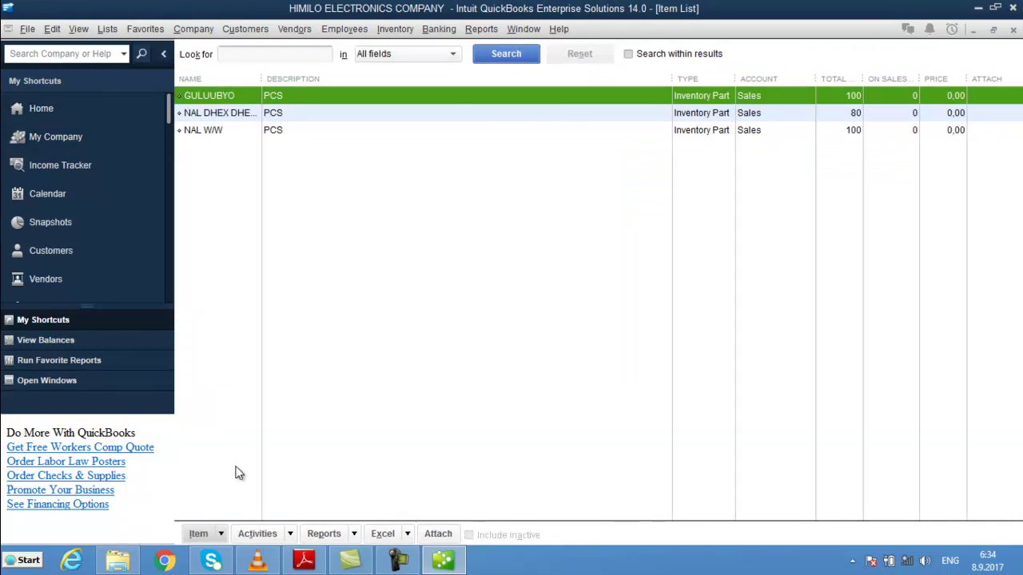
{"action": "left_click", "coordinate": [225, 532]}
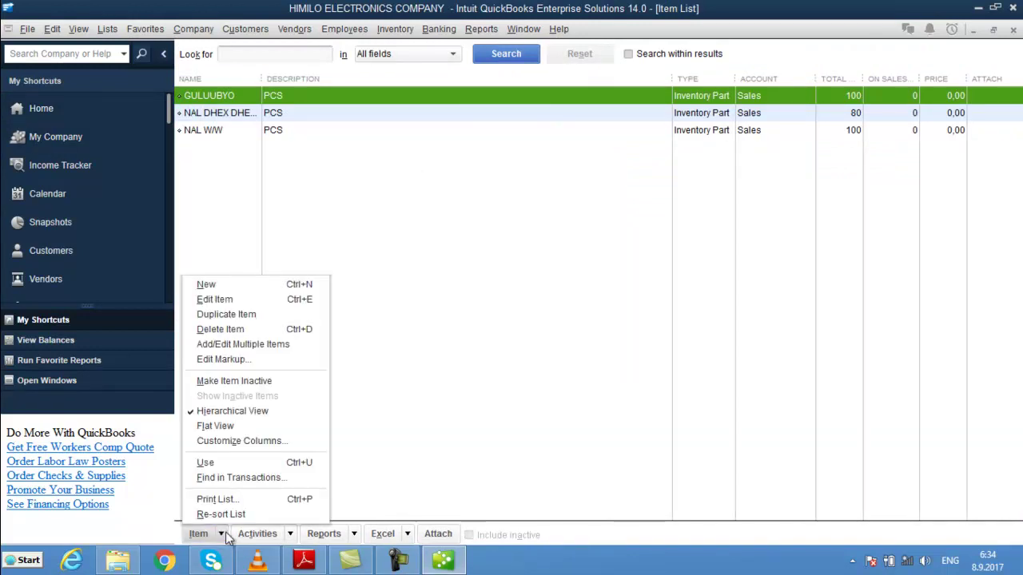
{"action": "key", "text": "Up"}
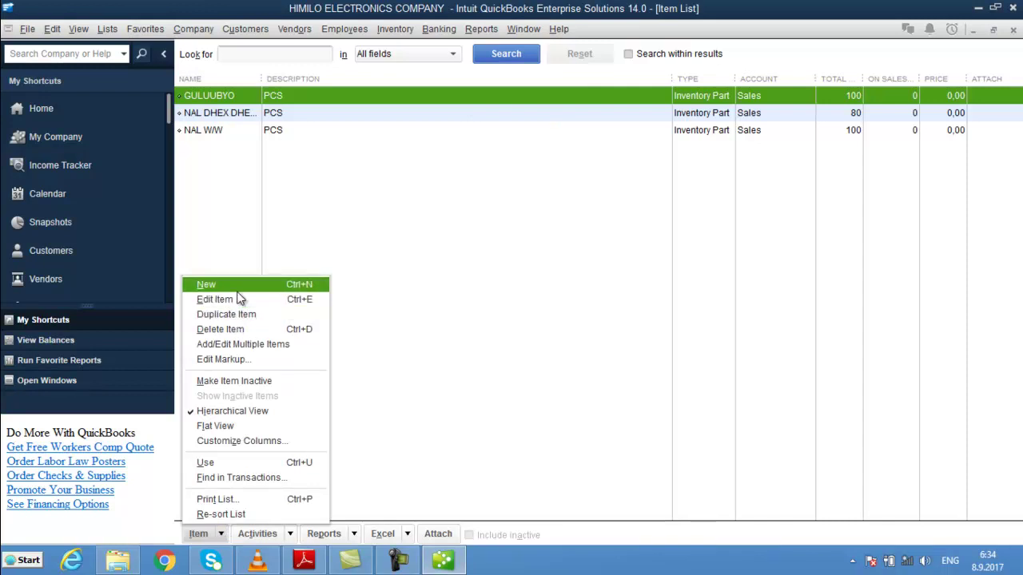
{"action": "key", "text": "Return"}
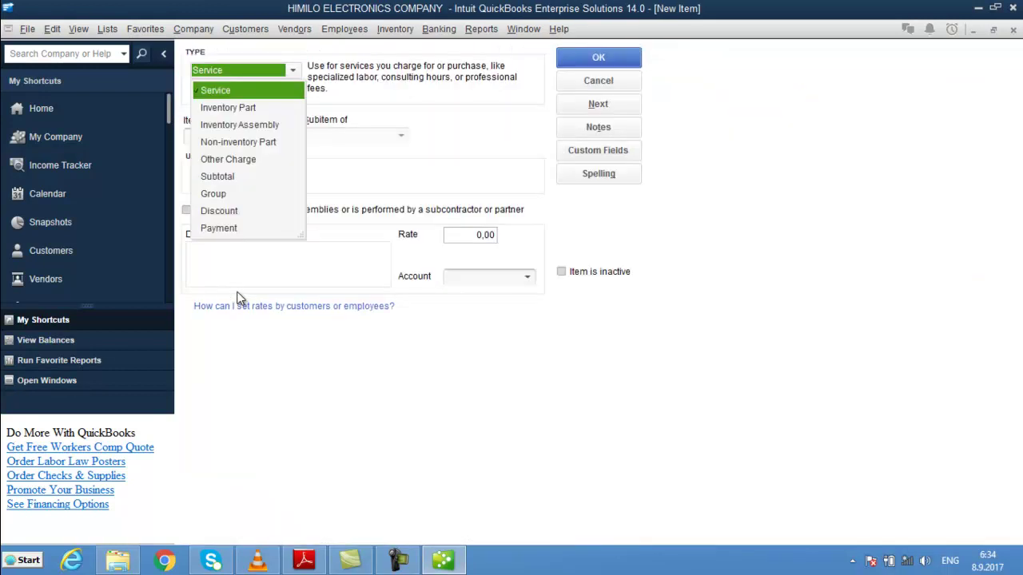
- Create a Payment item named PAID that deposits to CASH ON HAND
{"action": "left_click", "coordinate": [220, 228]}
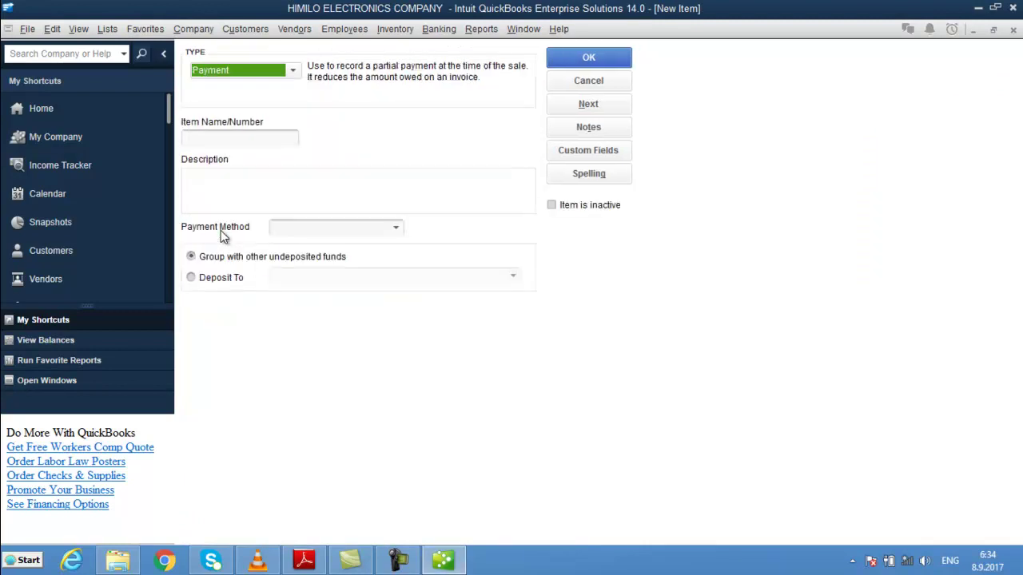
{"action": "left_click", "coordinate": [240, 138]}
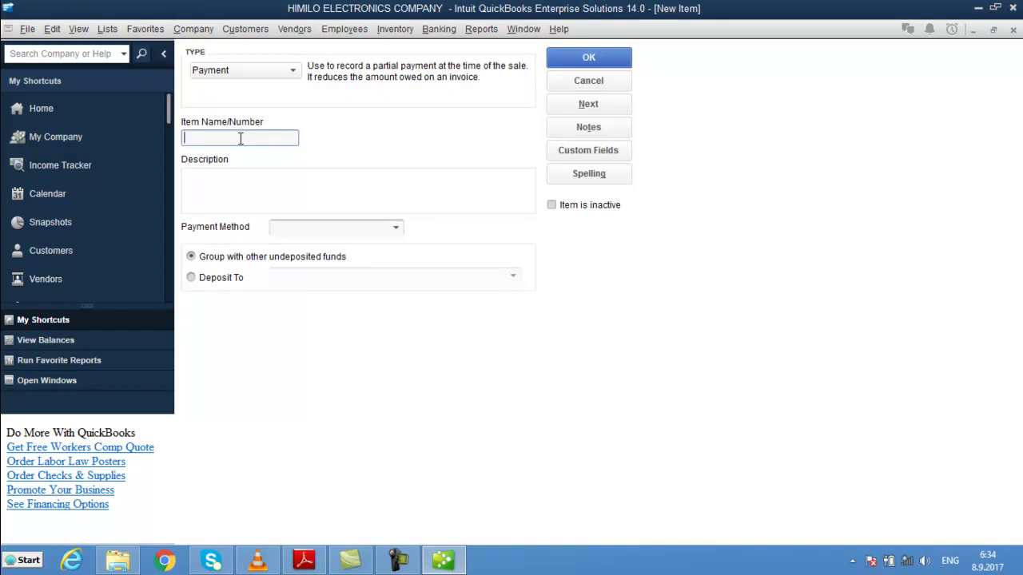
{"action": "type", "text": "a"}
{"action": "key", "text": "BackSpace"}
{"action": "type", "text": "PAID"}
{"action": "left_click", "coordinate": [396, 231]}
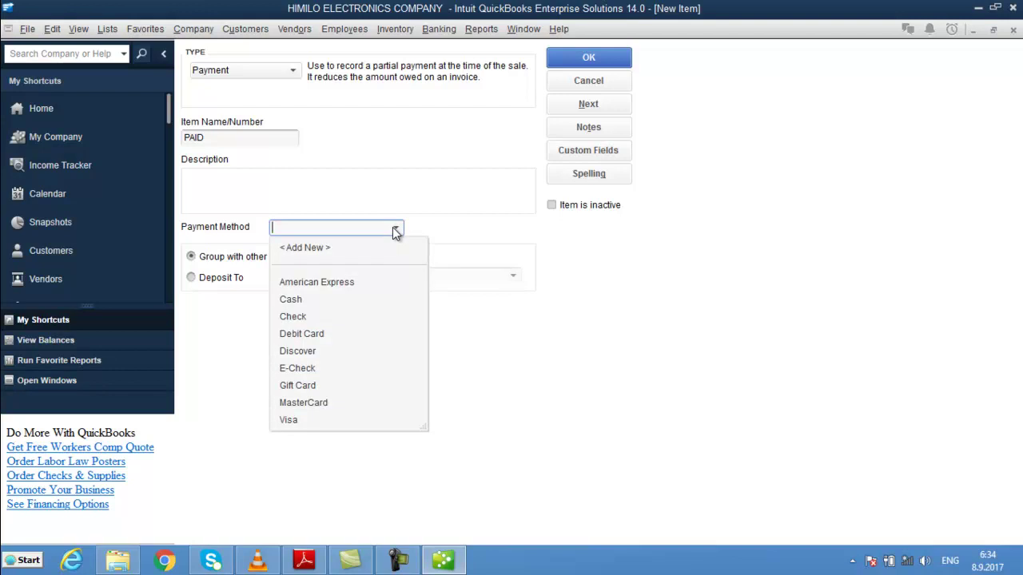
{"action": "left_click", "coordinate": [396, 231]}
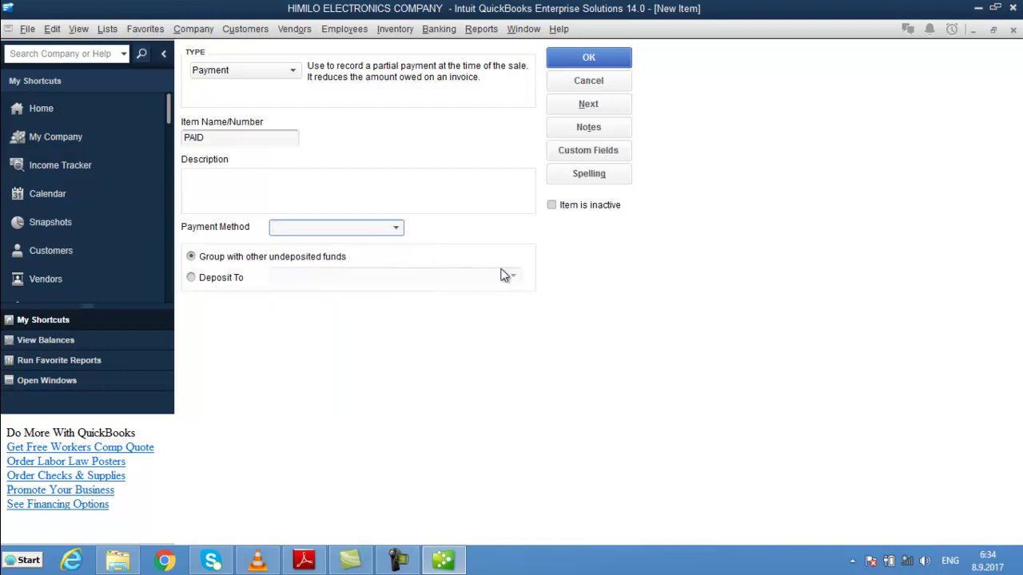
{"action": "left_click", "coordinate": [191, 278]}
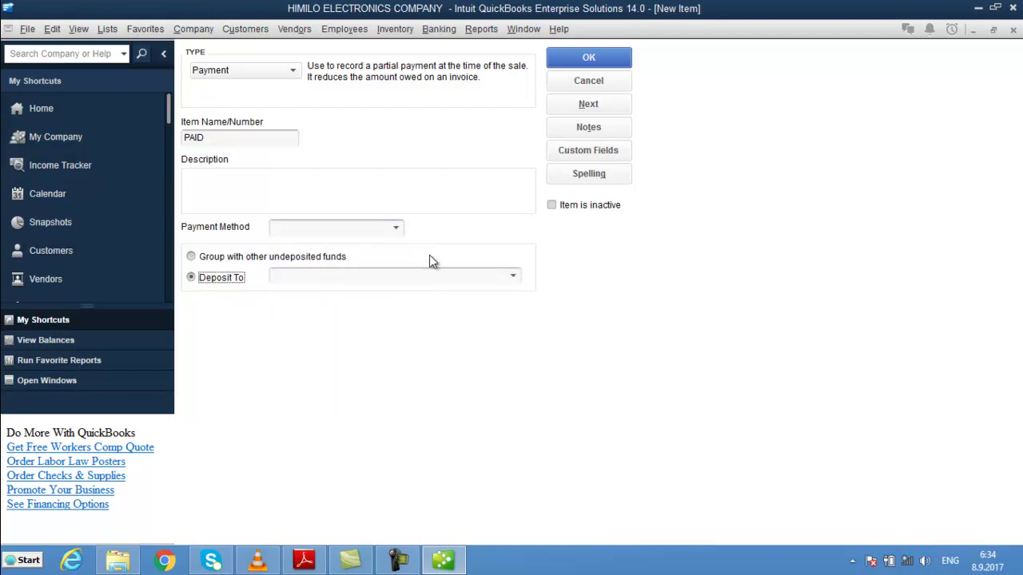
{"action": "left_click", "coordinate": [512, 278]}
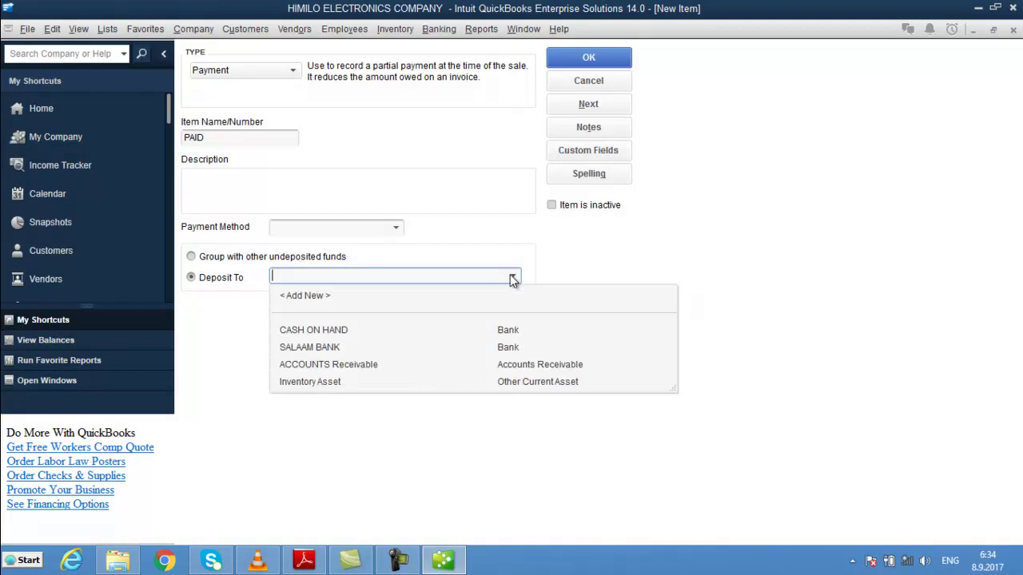
{"action": "left_click", "coordinate": [346, 333]}
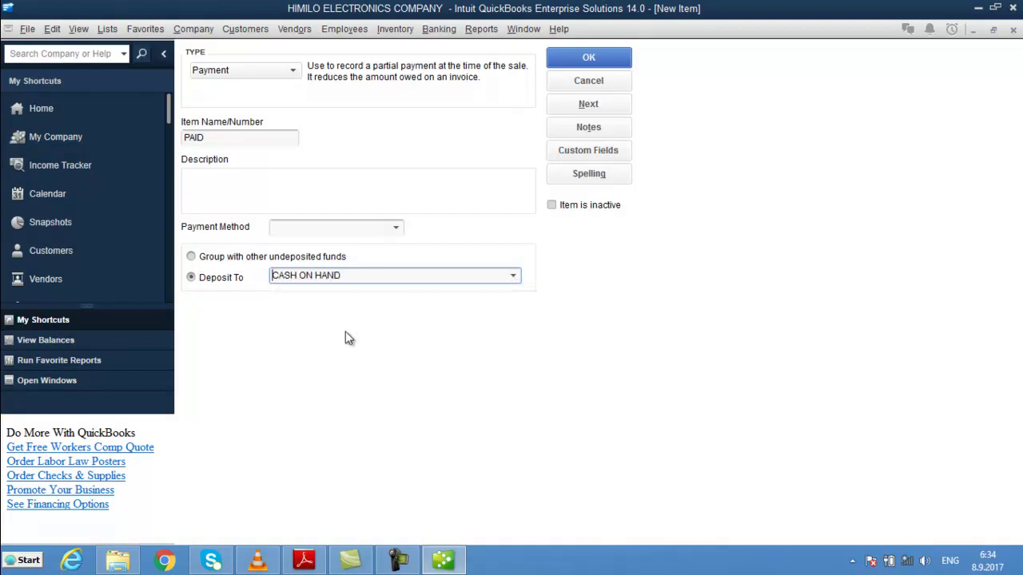
{"action": "left_click", "coordinate": [611, 61]}
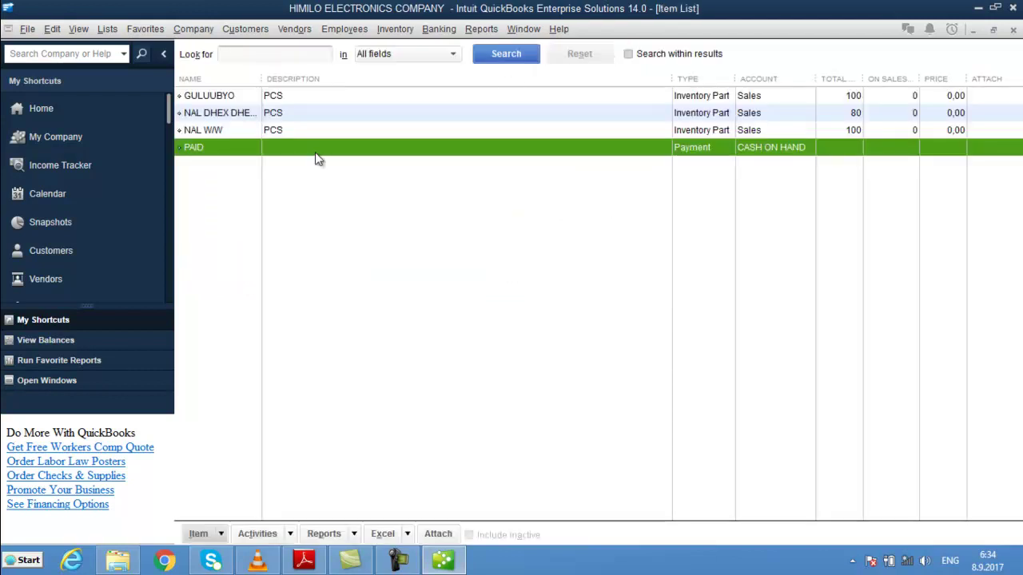
- Start a Discount item named DISCOUNT and enter DIS as its account
{"action": "left_click", "coordinate": [224, 534]}
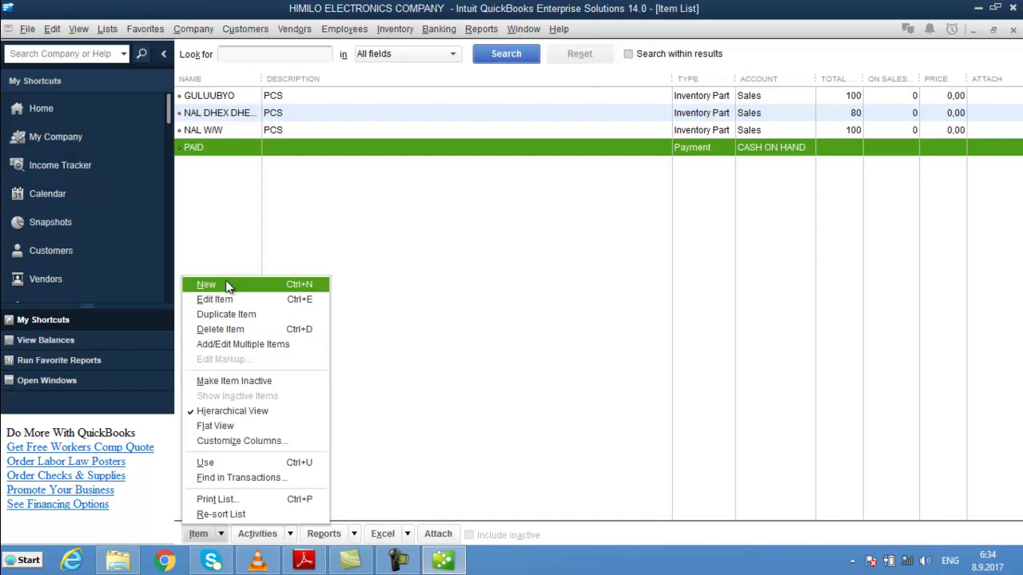
{"action": "left_click", "coordinate": [228, 286]}
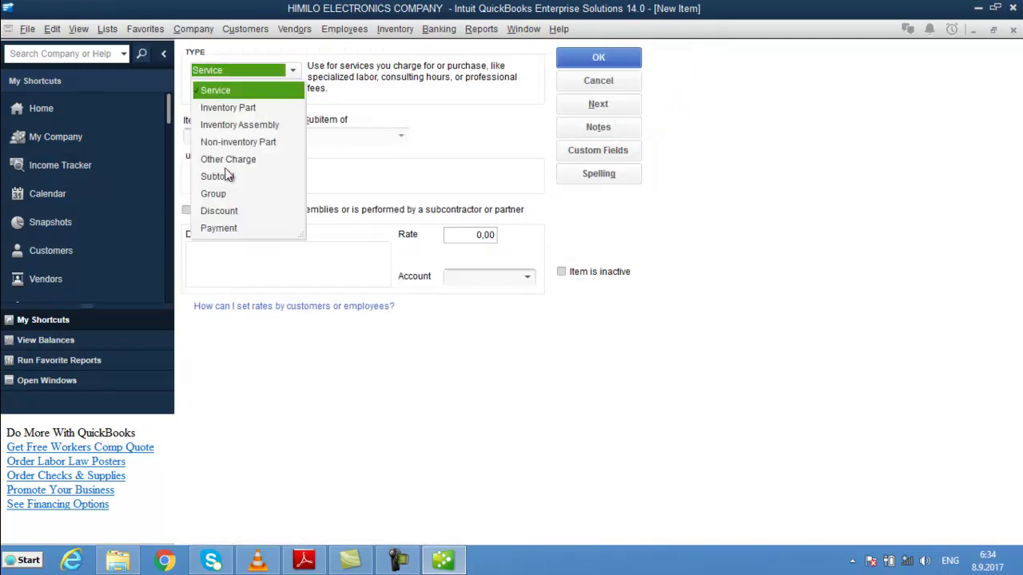
{"action": "left_click", "coordinate": [214, 211]}
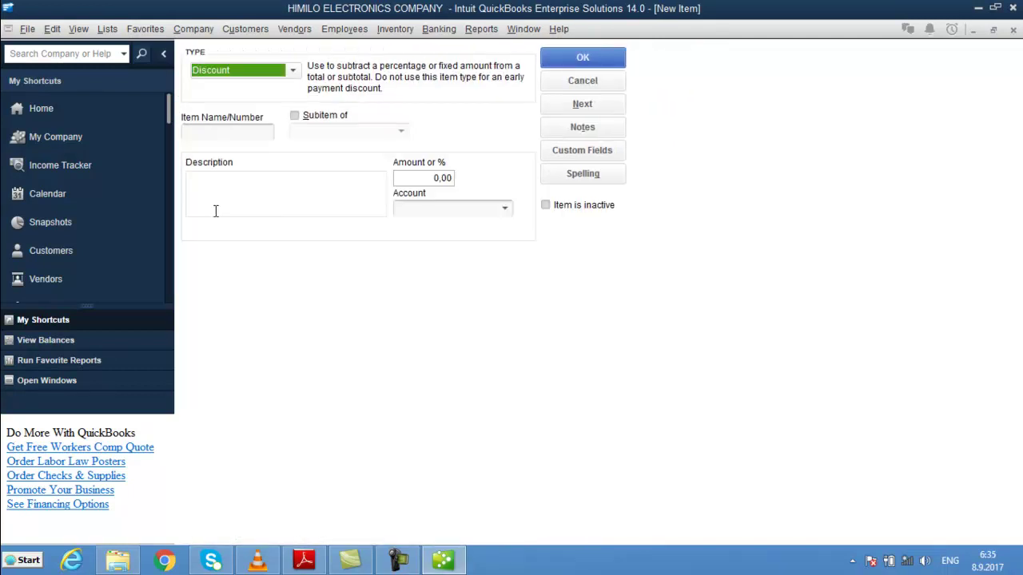
{"action": "left_click", "coordinate": [203, 138]}
{"action": "type", "text": "DIS"}
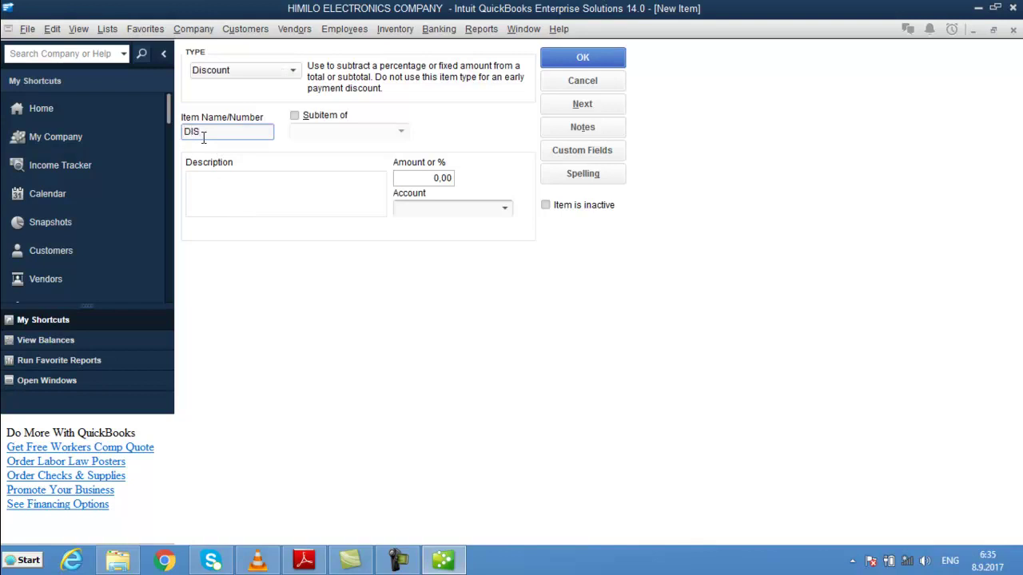
{"action": "type", "text": "COUNT"}
{"action": "left_click", "coordinate": [506, 209]}
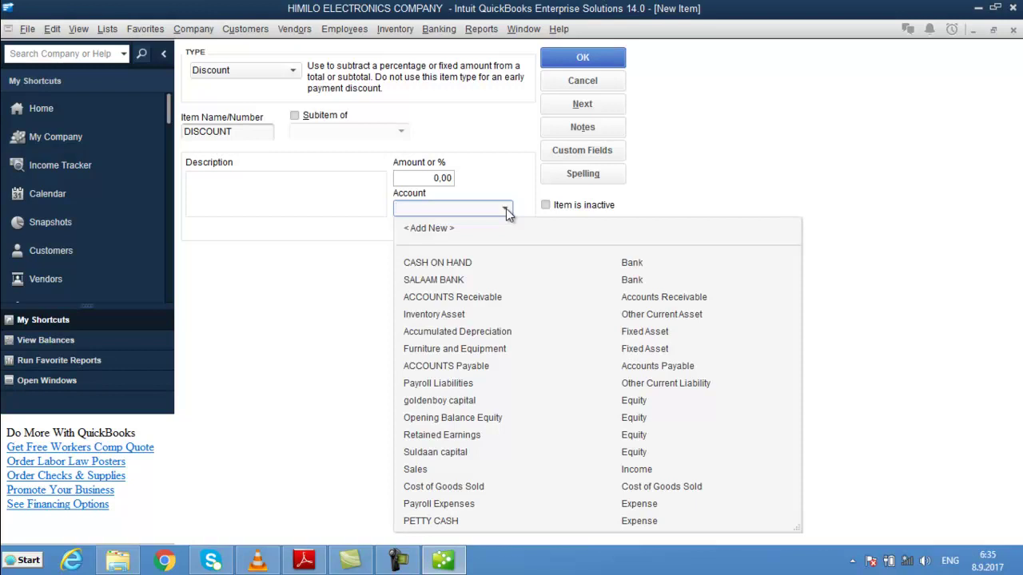
{"action": "type", "text": "D"}
{"action": "key", "text": "BackSpace"}
{"action": "type", "text": "E"}
{"action": "key", "text": "BackSpace"}
{"action": "type", "text": "DIS"}
{"action": "key", "text": "Tab"}
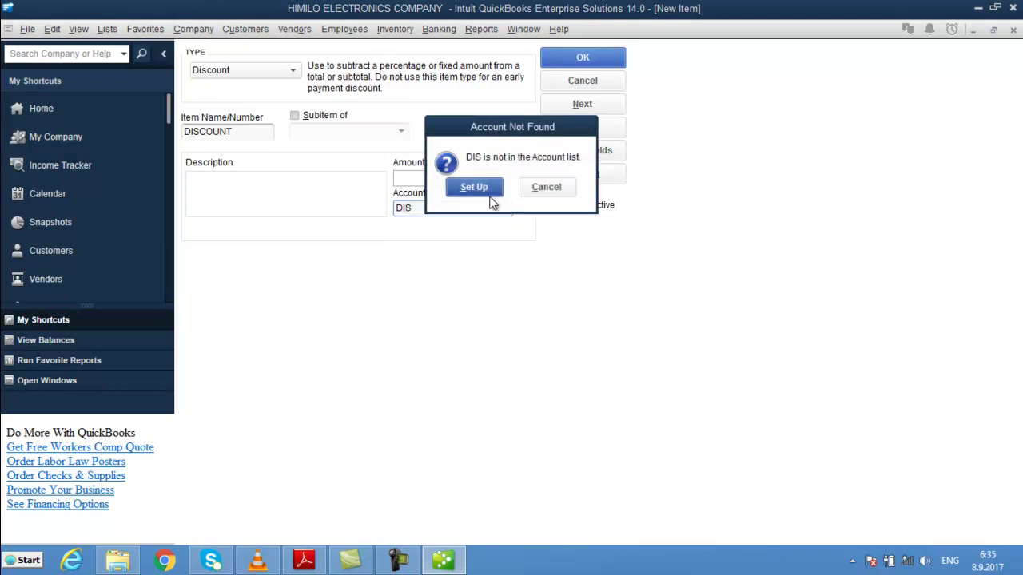
- Set up DIS as an Expense account, save the DISCOUNT item, and close the Item List
{"action": "left_click", "coordinate": [489, 190]}
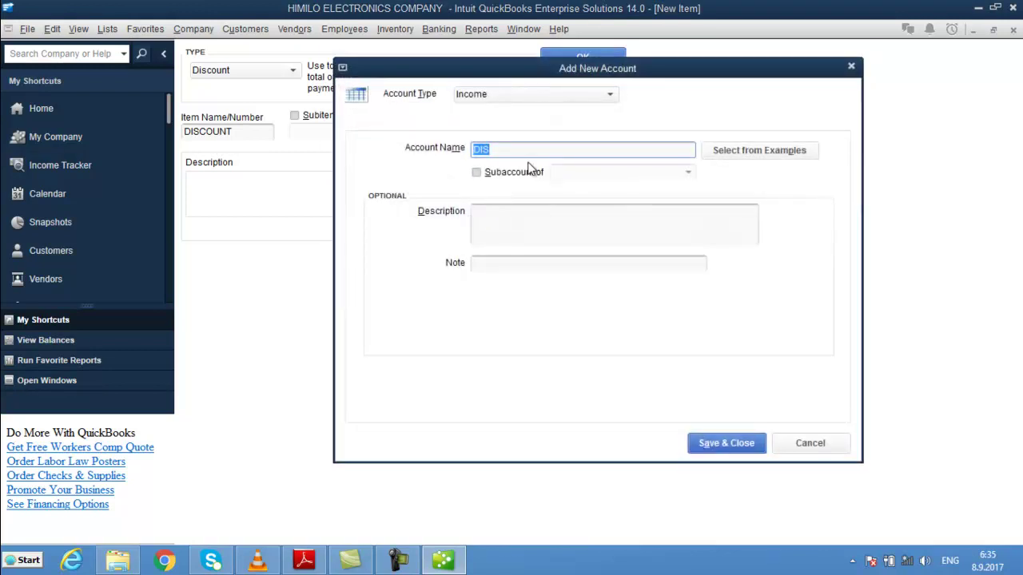
{"action": "left_click", "coordinate": [503, 94]}
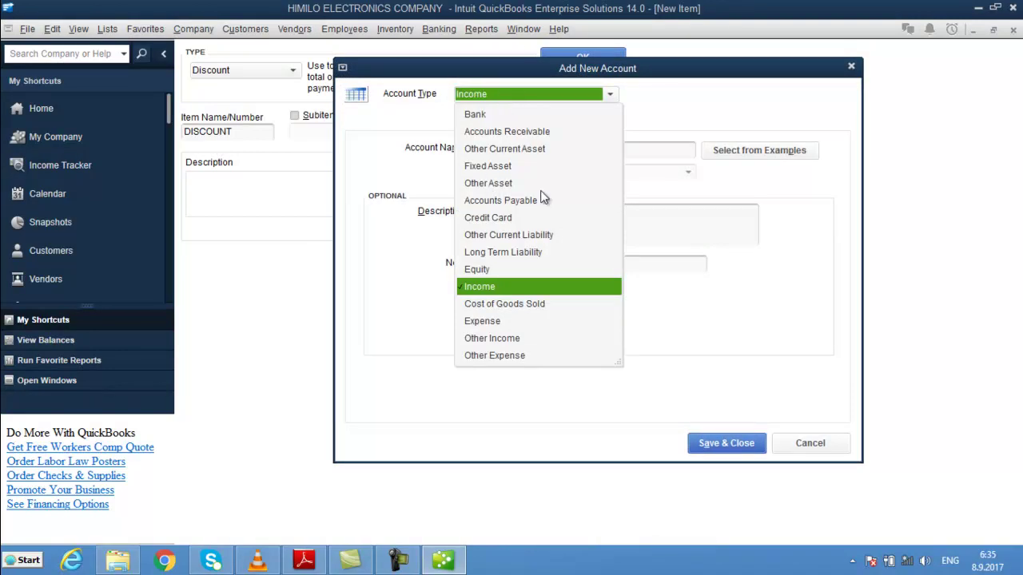
{"action": "left_click", "coordinate": [482, 321]}
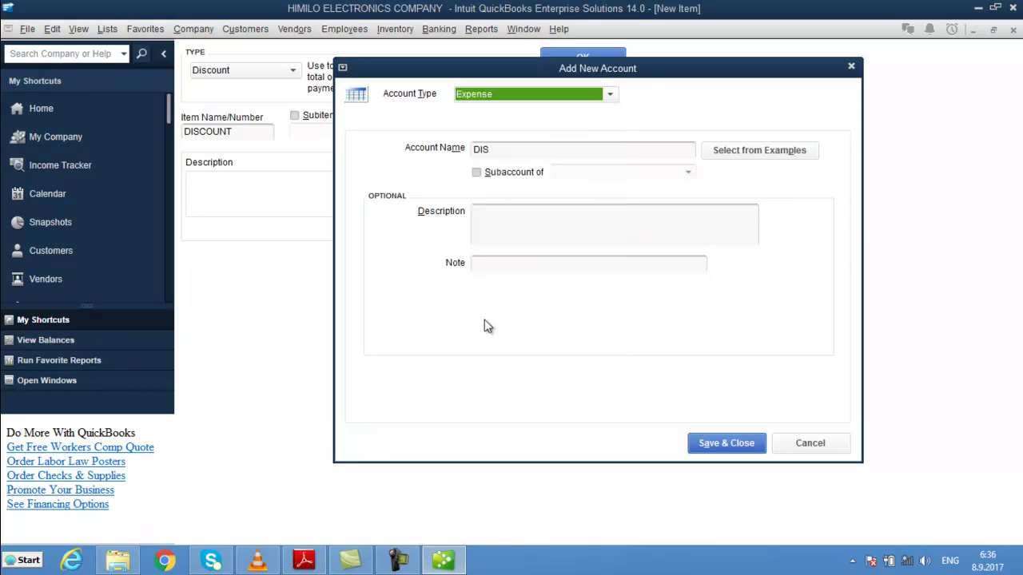
{"action": "left_click", "coordinate": [710, 445]}
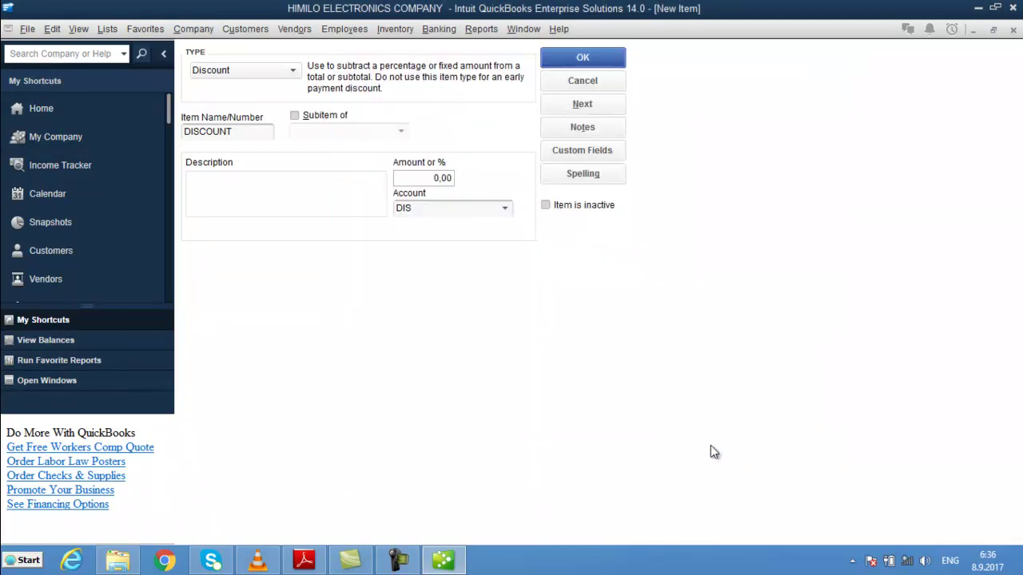
{"action": "left_click", "coordinate": [582, 58]}
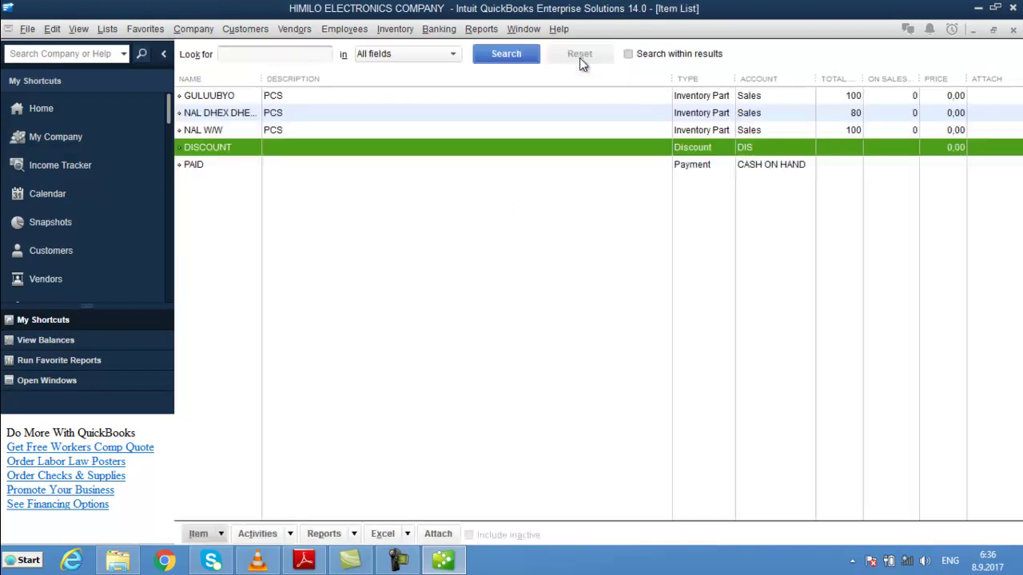
{"action": "key", "text": "Escape"}
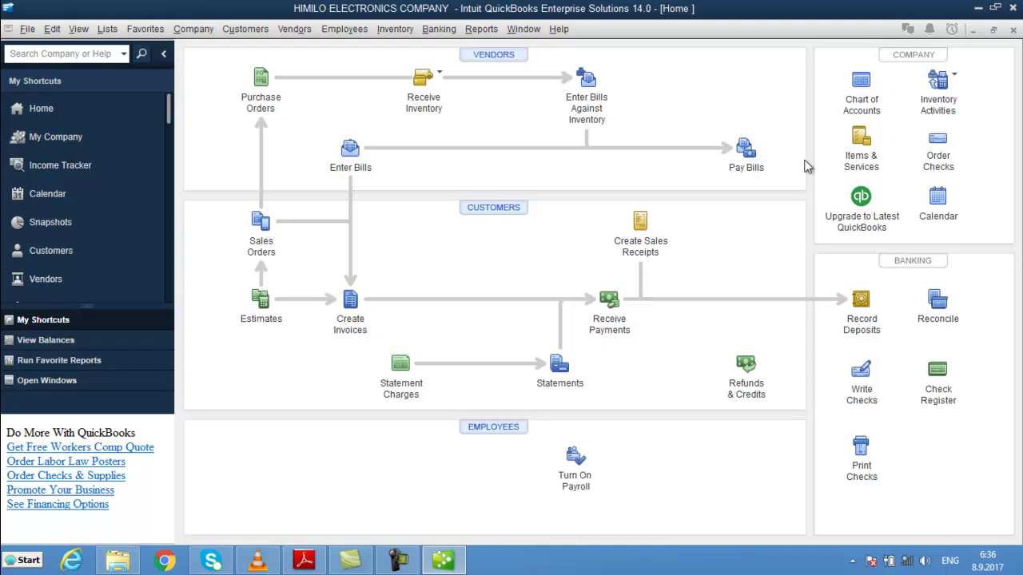
- View the Items & Services list with its Name column widened, then return Home
{"action": "left_click", "coordinate": [863, 154]}
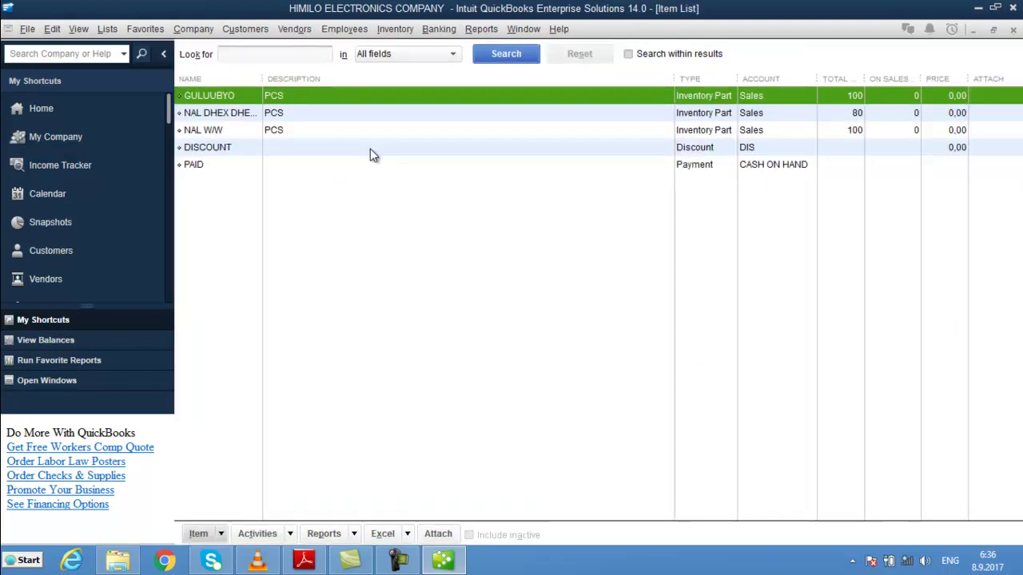
{"action": "left_click_drag", "start_coordinate": [260, 78], "coordinate": [610, 80]}
{"action": "left_click", "coordinate": [91, 109]}
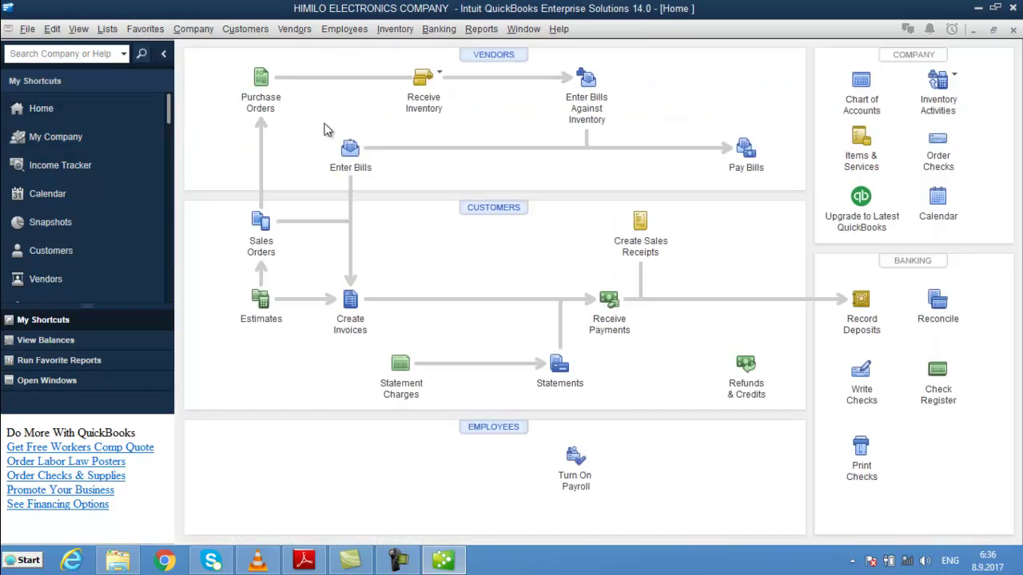
- Start a new bill with BARWAAQO entered as the vendor
{"action": "left_click", "coordinate": [350, 149]}
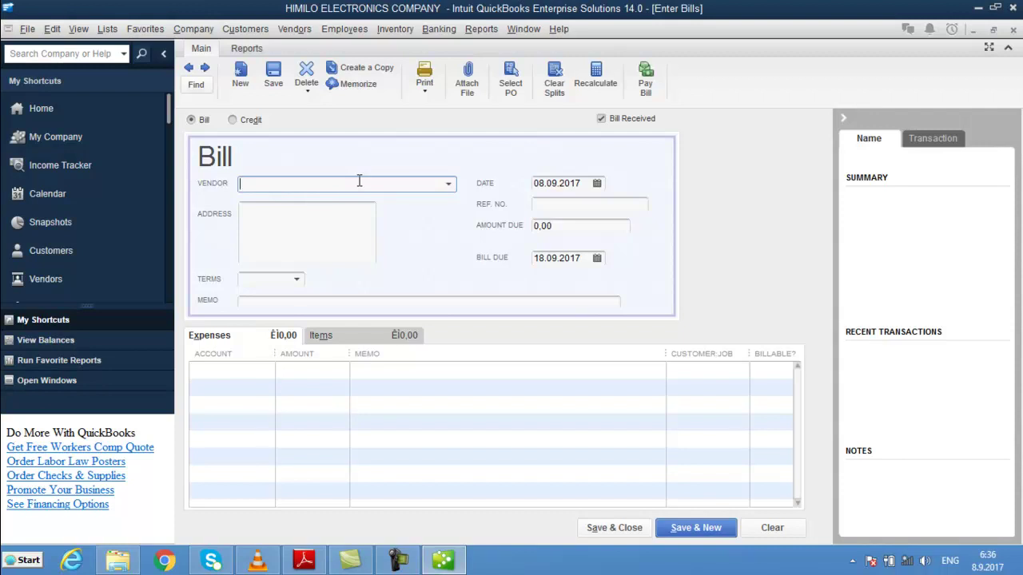
{"action": "type", "text": "BARWAAQO"}
{"action": "key", "text": "Tab"}
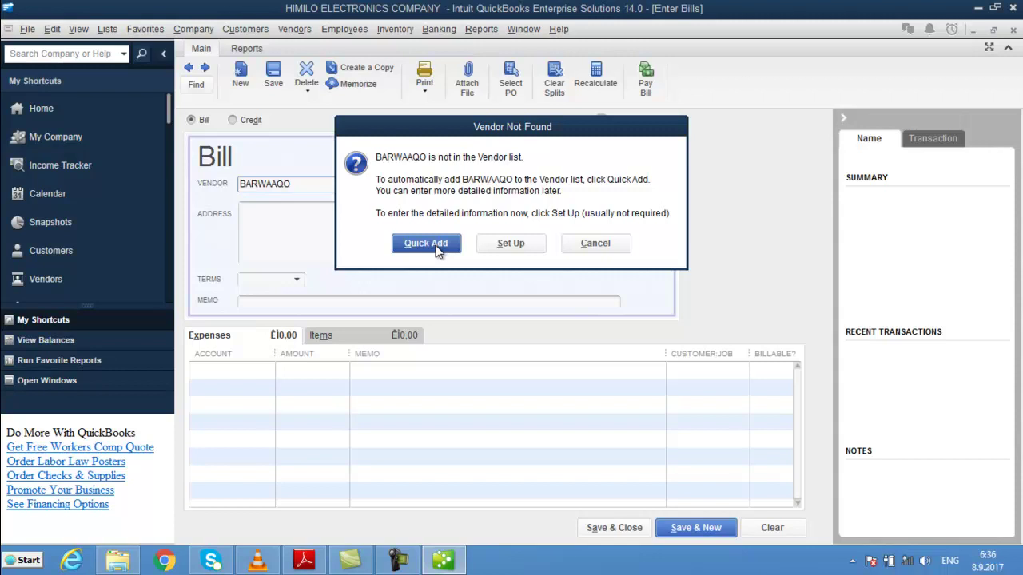
- Quick Add BARWAAQO as a vendor after cancelling the full vendor setup
{"action": "left_click", "coordinate": [514, 248]}
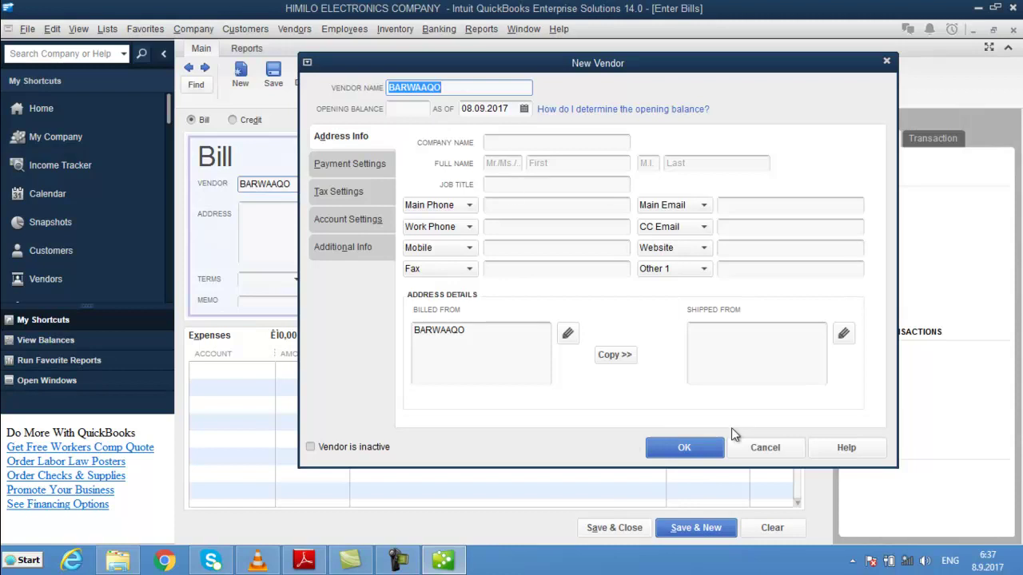
{"action": "left_click", "coordinate": [767, 452]}
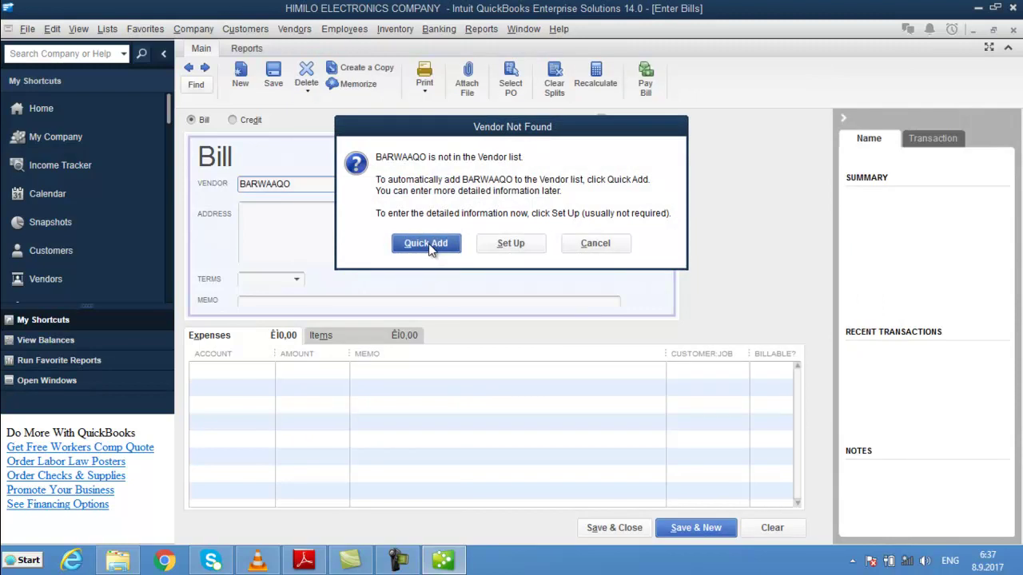
{"action": "left_click", "coordinate": [426, 243]}
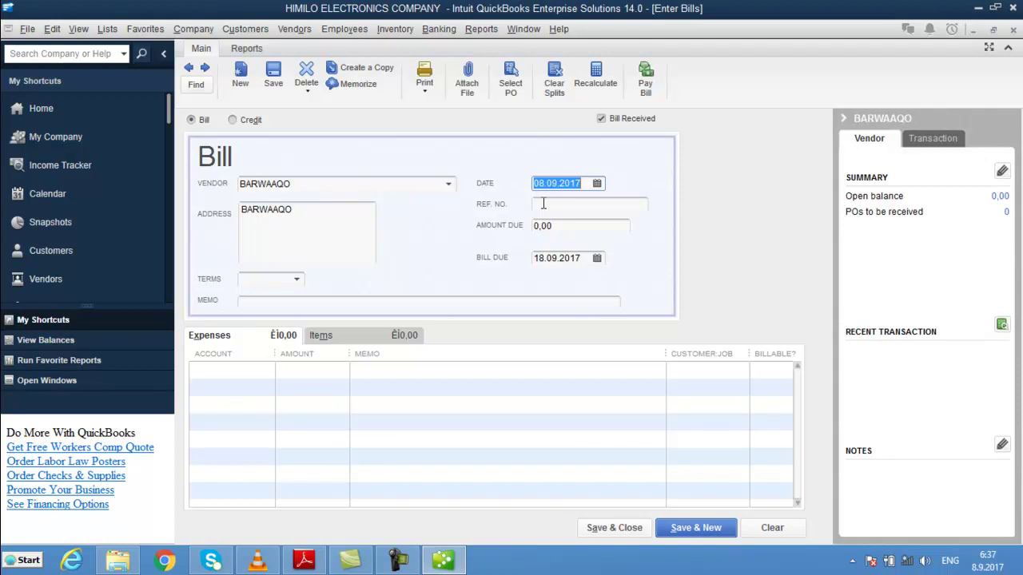
- Give the bill reference number 200
{"action": "left_click", "coordinate": [543, 203]}
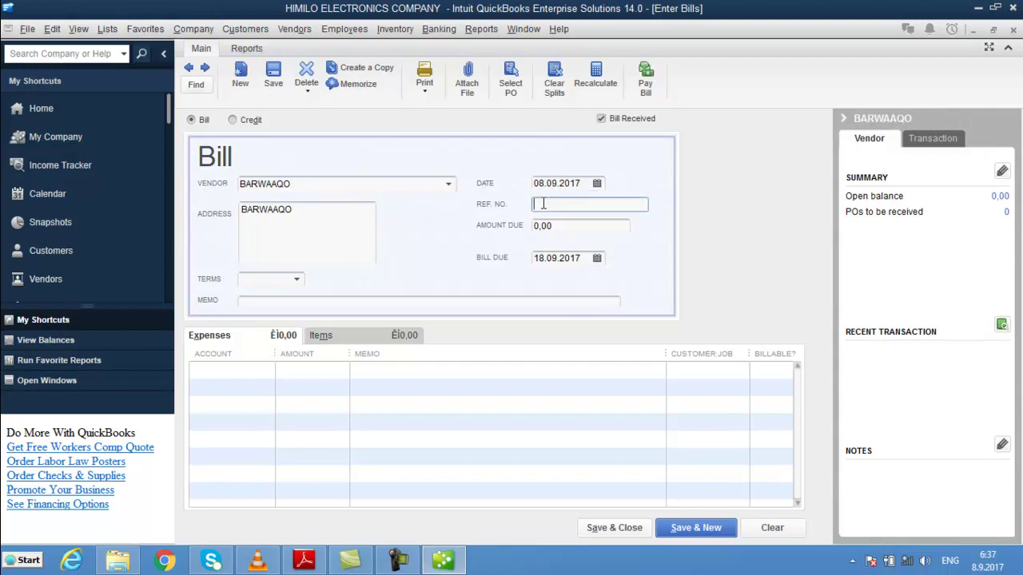
{"action": "type", "text": "2000"}
{"action": "key", "text": "BackSpace"}
{"action": "key", "text": "Tab"}
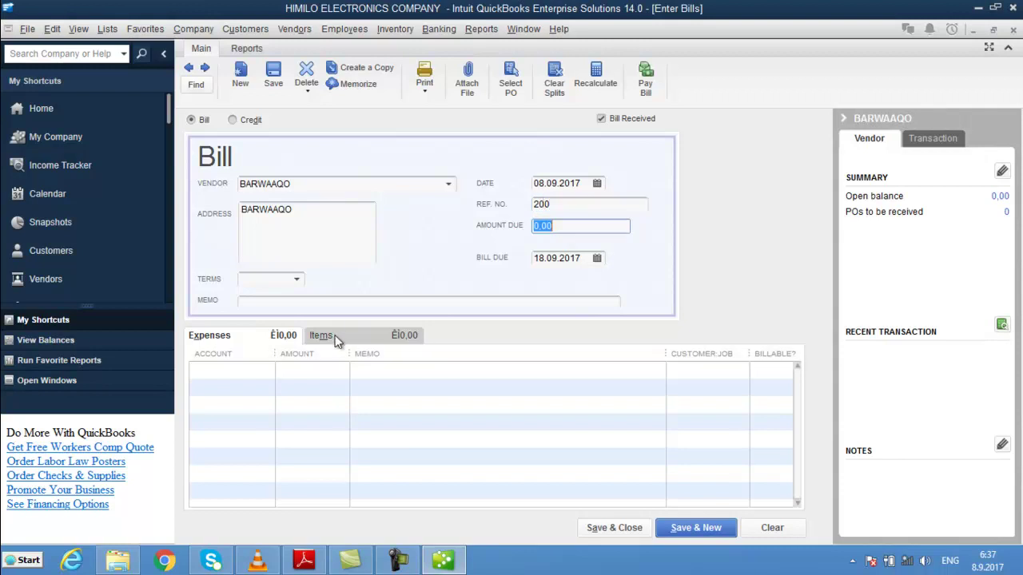
- Enter FIILO 100M as the first item line on the bill's Items tab
{"action": "left_click", "coordinate": [328, 336]}
{"action": "left_click", "coordinate": [242, 341]}
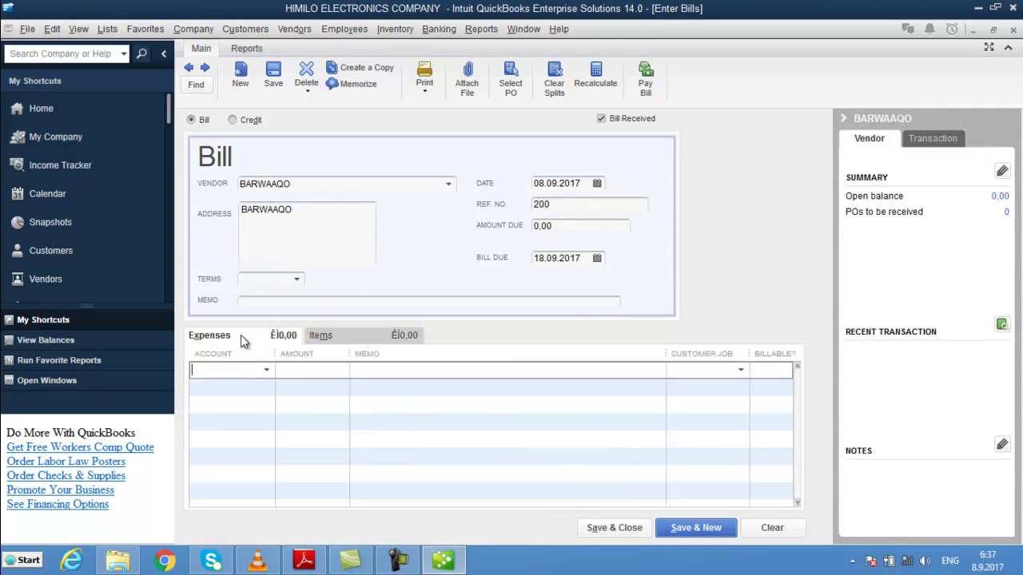
{"action": "left_click", "coordinate": [353, 336]}
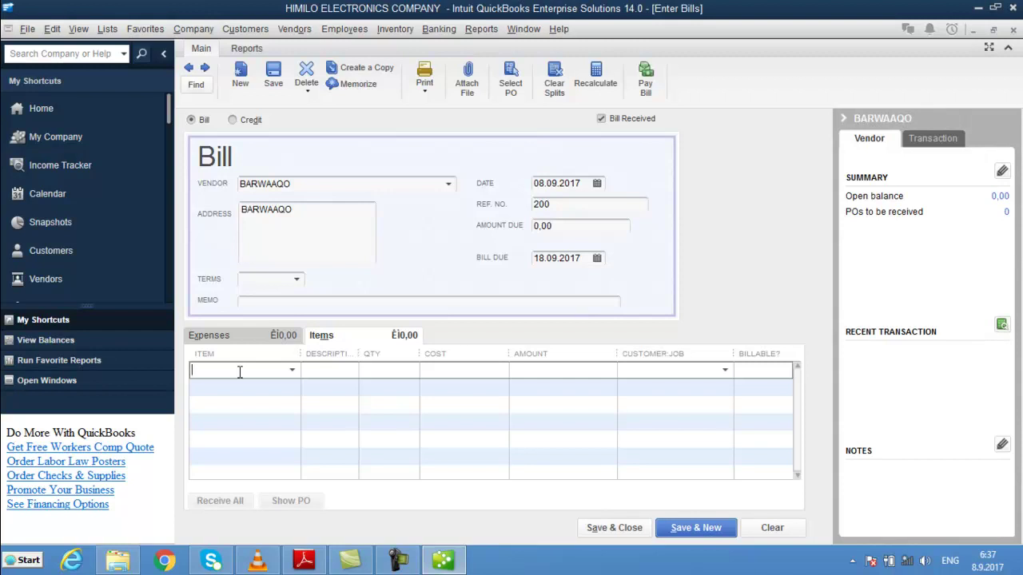
{"action": "type", "text": "Fl"}
{"action": "type", "text": "ILO"}
{"action": "type", "text": " 100"}
{"action": "type", "text": "M"}
{"action": "key", "text": "Tab"}
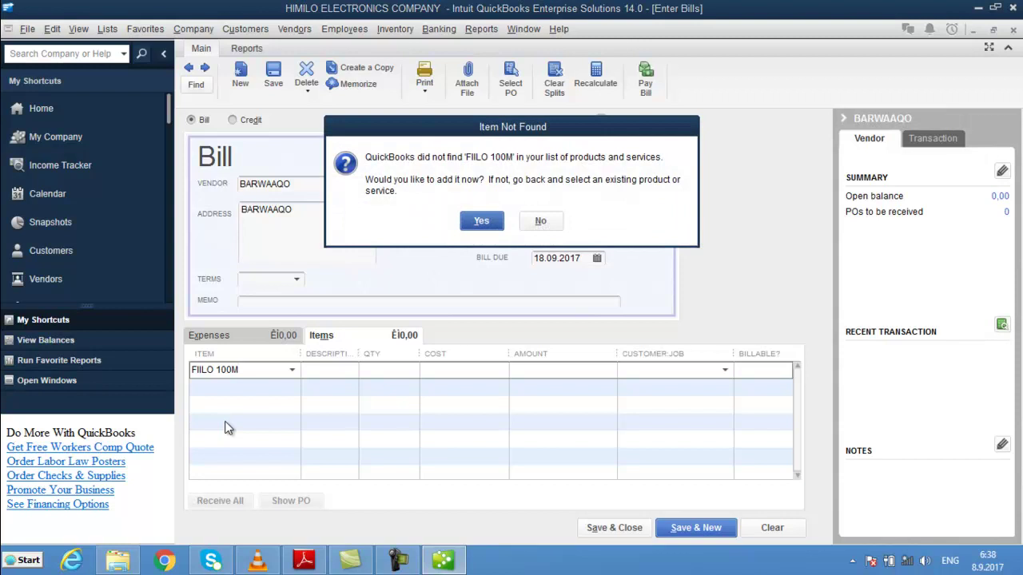
- Create FIILO 100M as an inventory part: description XIRMO, cost 15, income account Sales
{"action": "key", "text": "Return"}
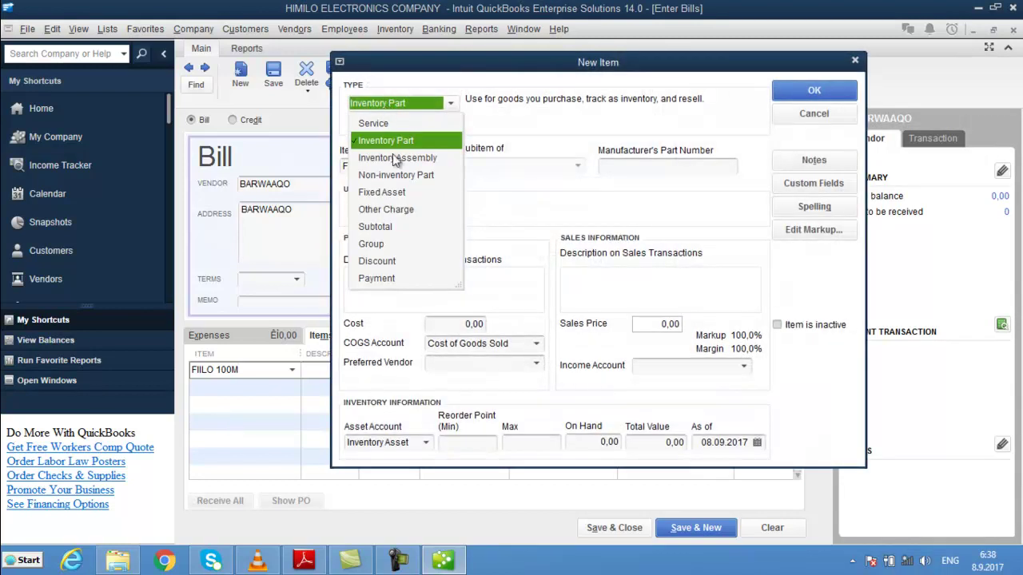
{"action": "left_click", "coordinate": [386, 146]}
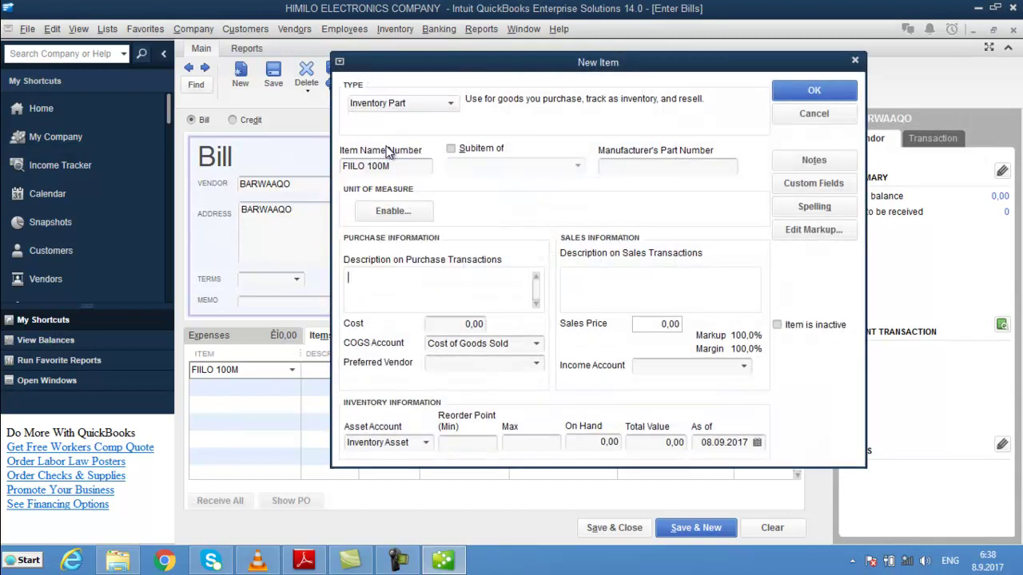
{"action": "type", "text": "XIRMO"}
{"action": "key", "text": "Tab"}
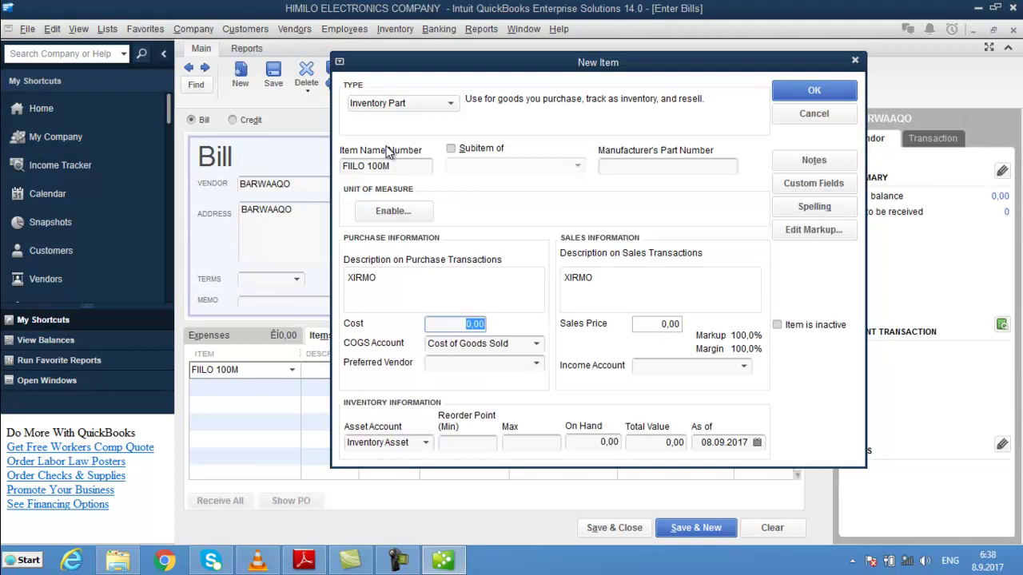
{"action": "type", "text": "15"}
{"action": "key", "text": "Tab"}
{"action": "key", "text": "Tab"}
{"action": "key", "text": "Tab"}
{"action": "key", "text": "Tab"}
{"action": "key", "text": "Tab"}
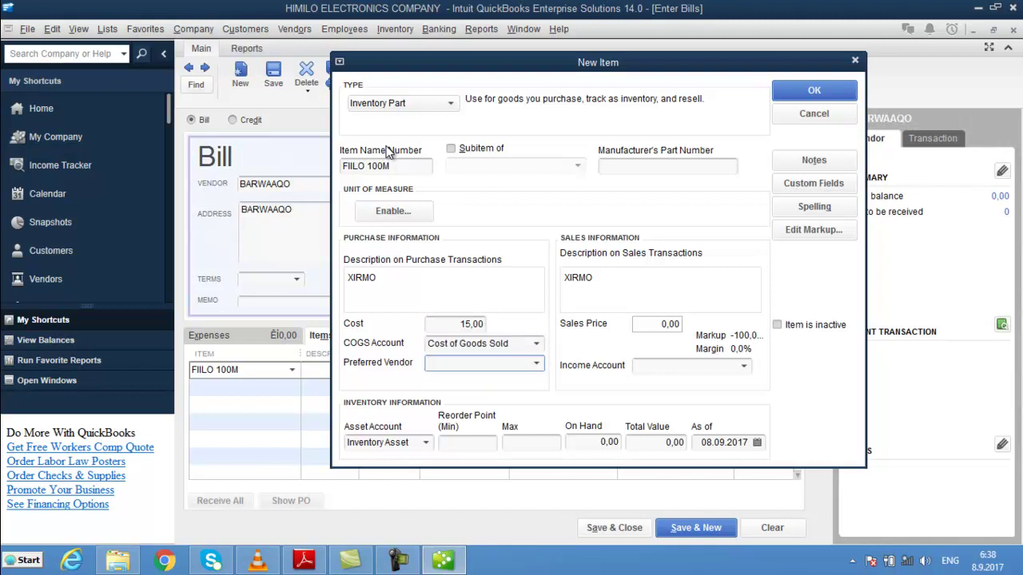
{"action": "type", "text": "SALAAM BANK"}
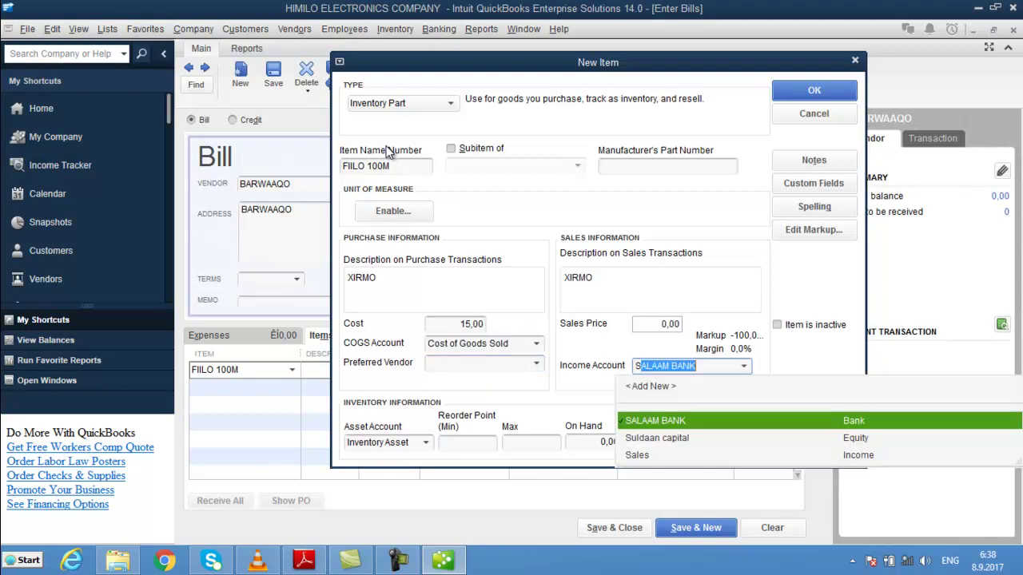
{"action": "key", "text": "Down"}
{"action": "key", "text": "Down"}
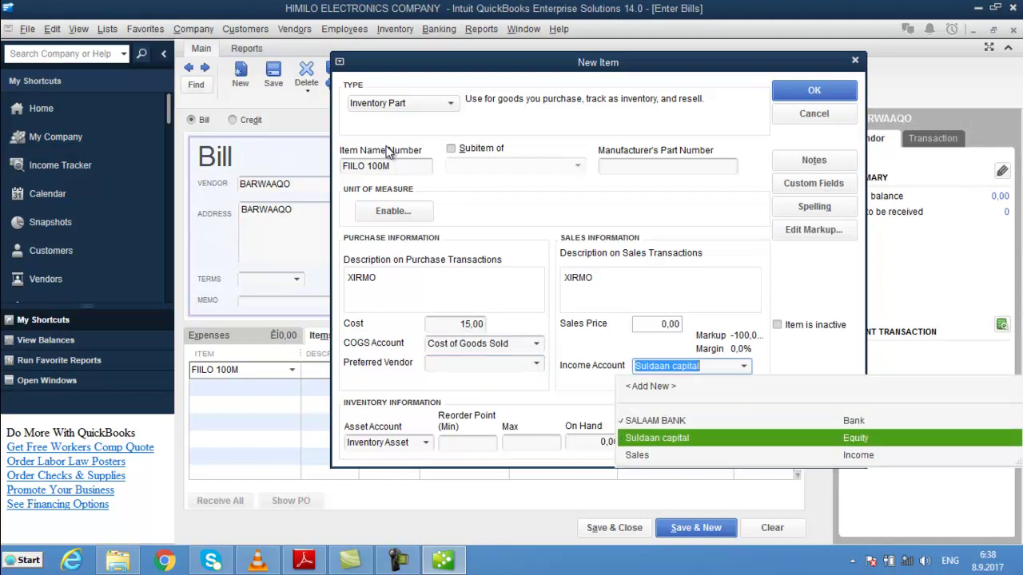
{"action": "key", "text": "Tab"}
{"action": "key", "text": "Tab"}
{"action": "key", "text": "Tab"}
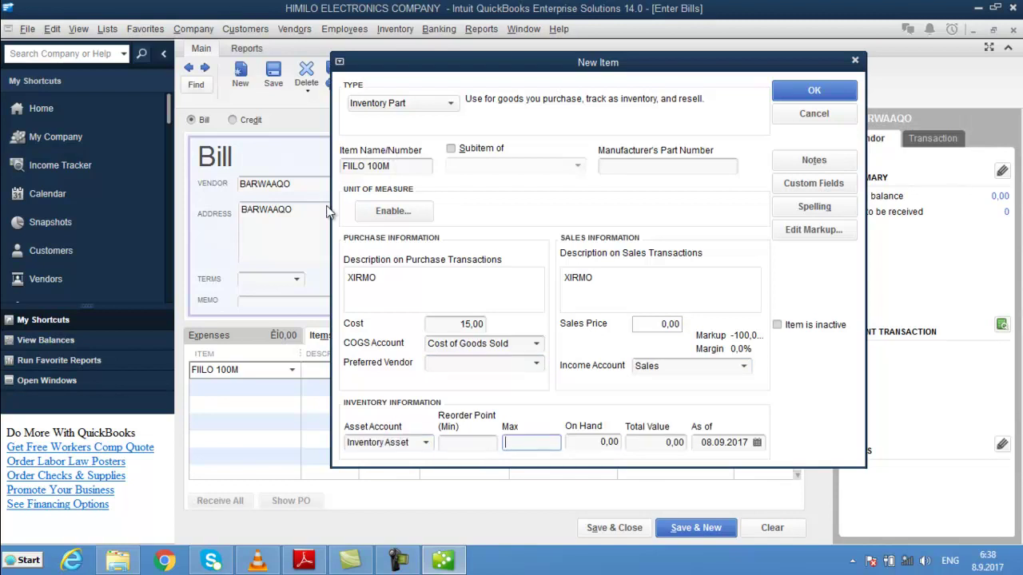
- Set the item's reorder point to 5 and save it, dismissing the spell check
{"action": "left_click", "coordinate": [488, 444]}
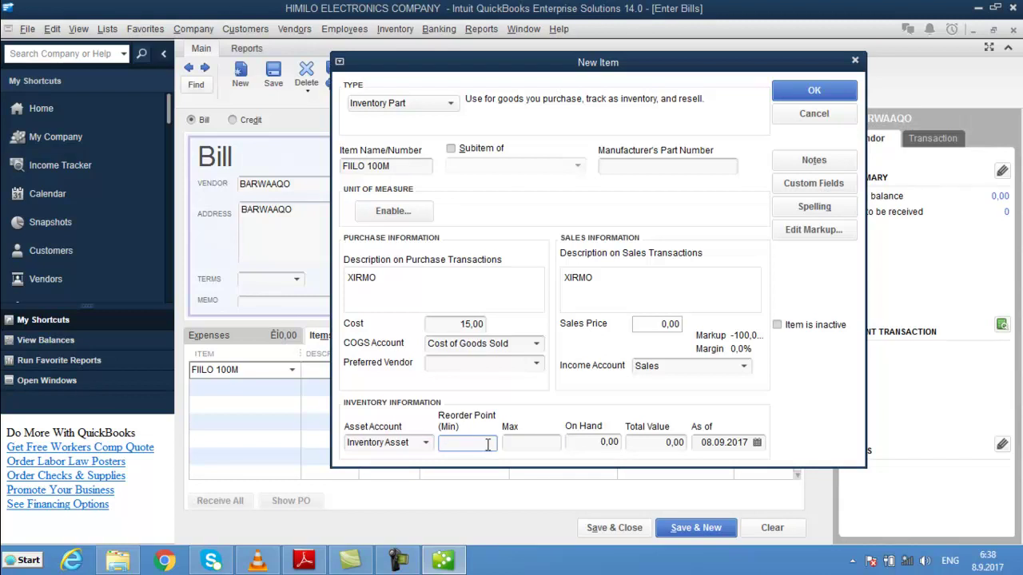
{"action": "type", "text": "5"}
{"action": "key", "text": "Tab"}
{"action": "key", "text": "Tab"}
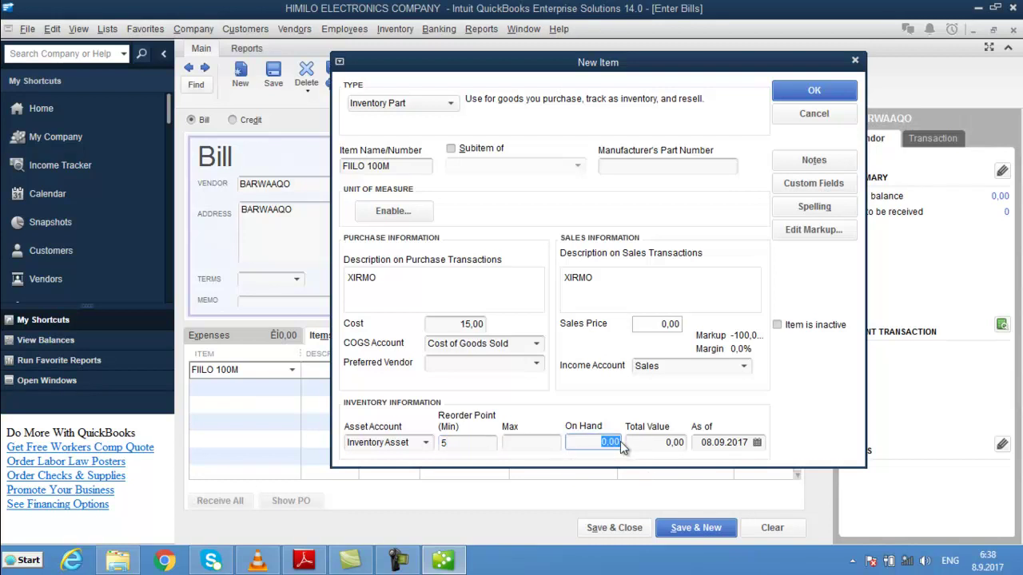
{"action": "left_click", "coordinate": [813, 93]}
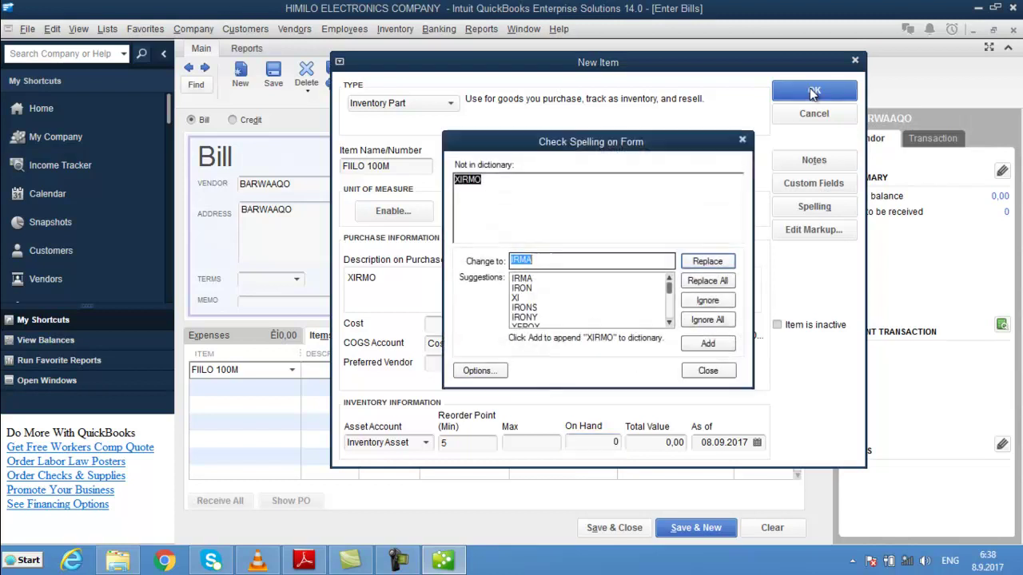
{"action": "left_click", "coordinate": [708, 370]}
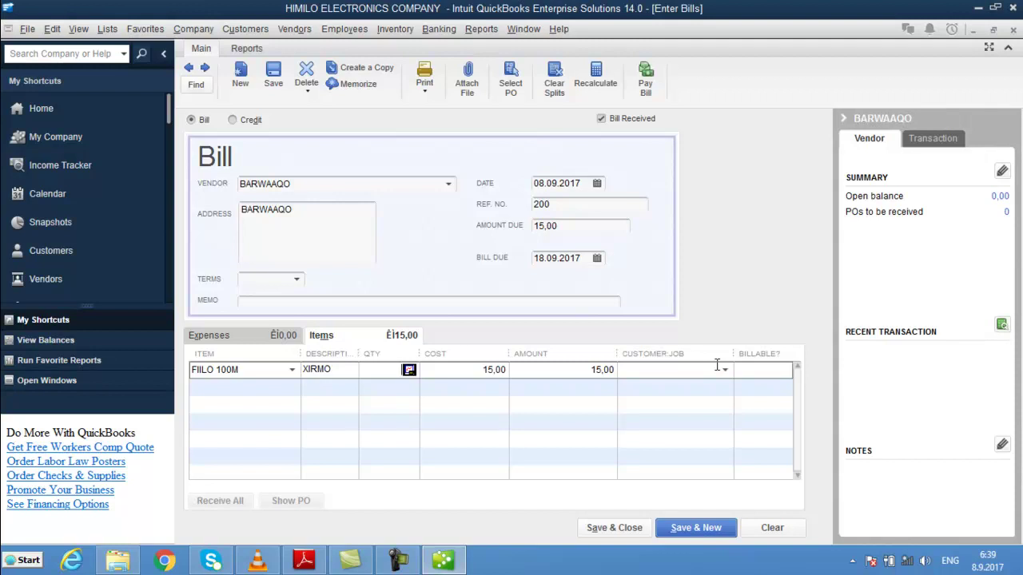
- Enter quantity 30 for FIILO 100M and start creating BAREESO as a new inventory part
{"action": "type", "text": "30"}
{"action": "key", "text": "Tab"}
{"action": "key", "text": "Tab"}
{"action": "key", "text": "Tab"}
{"action": "key", "text": "Tab"}
{"action": "key", "text": "Tab"}
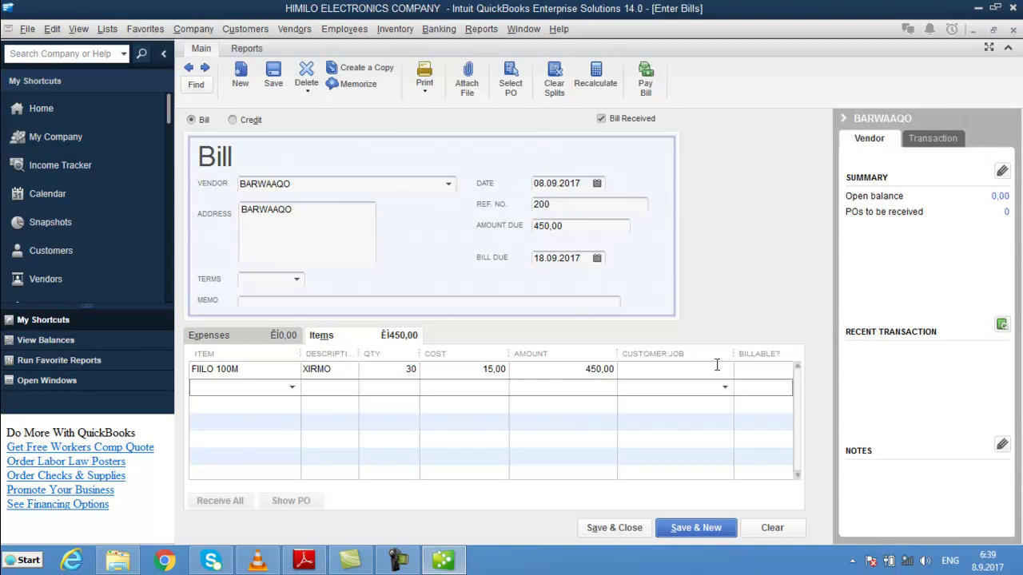
{"action": "type", "text": "BAREESO"}
{"action": "key", "text": "Tab"}
{"action": "key", "text": "Return"}
{"action": "key", "text": "Tab"}
{"action": "key", "text": "Tab"}
{"action": "key", "text": "Tab"}
{"action": "key", "text": "Tab"}
- Save BAREESO with description PCS, cost 3, Sales income account and reorder point 5
{"action": "type", "text": "PCS"}
{"action": "key", "text": "Tab"}
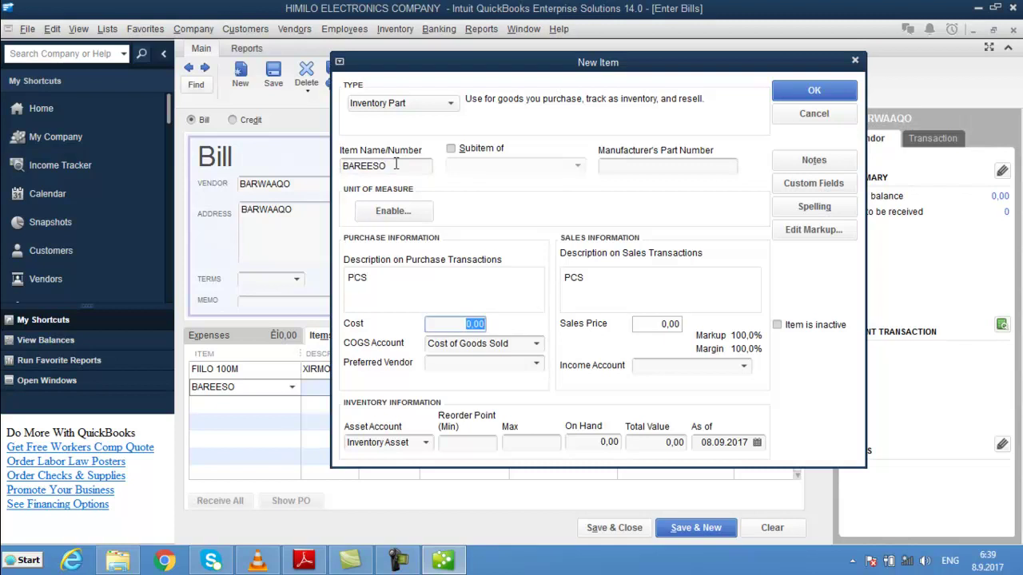
{"action": "type", "text": "3"}
{"action": "key", "text": "Tab"}
{"action": "key", "text": "Tab"}
{"action": "key", "text": "Tab"}
{"action": "key", "text": "Tab"}
{"action": "key", "text": "Tab"}
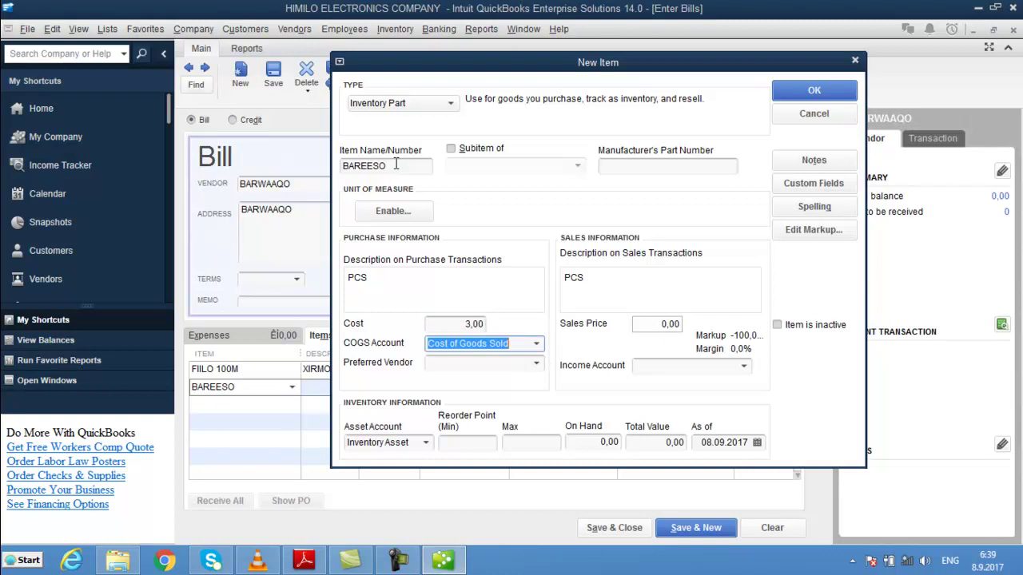
{"action": "type", "text": "SALAAM BANK"}
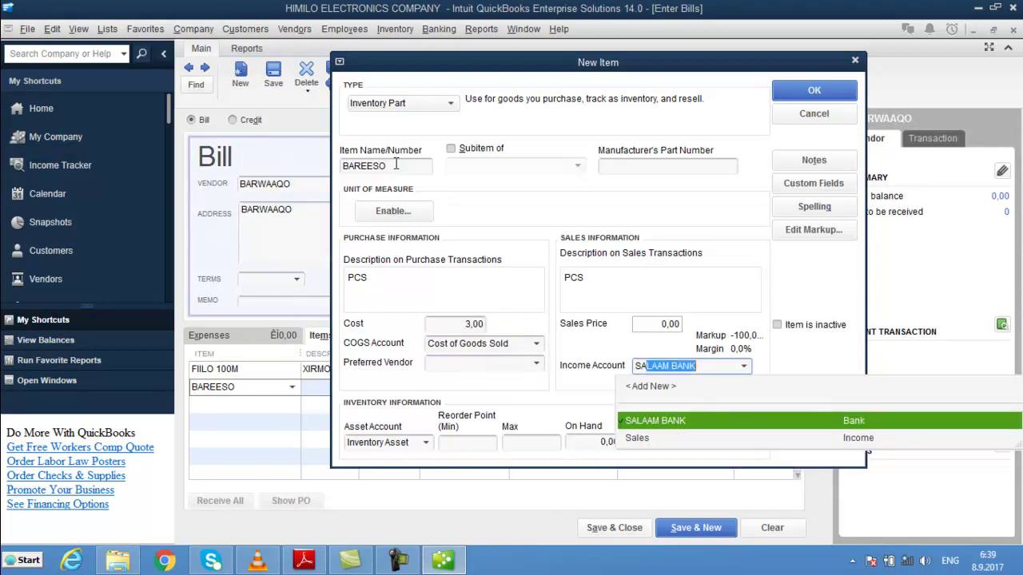
{"action": "key", "text": "Down"}
{"action": "key", "text": "Tab"}
{"action": "key", "text": "Tab"}
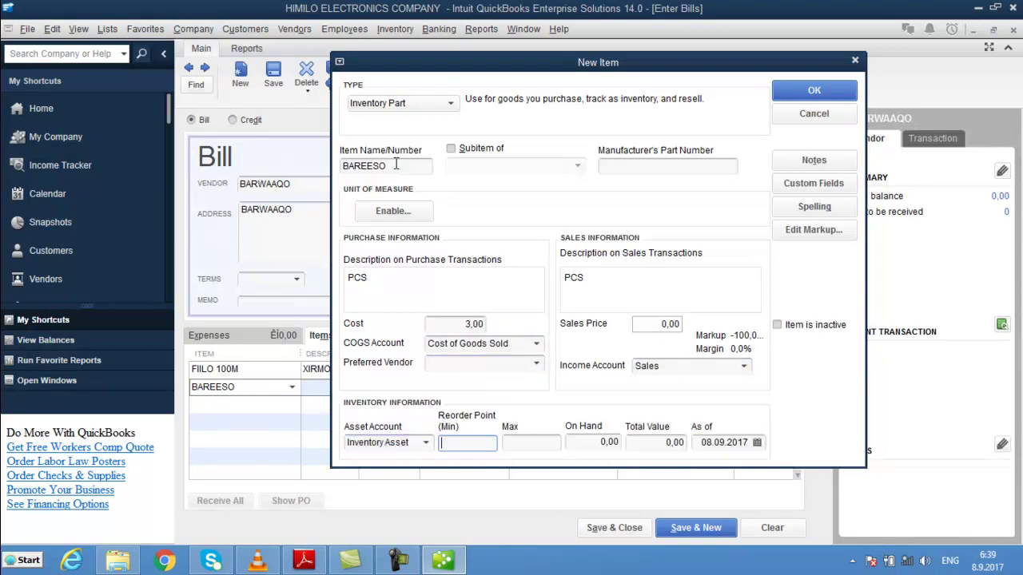
{"action": "type", "text": "5"}
{"action": "key", "text": "Tab"}
{"action": "key", "text": "Tab"}
{"action": "key", "text": "Return"}
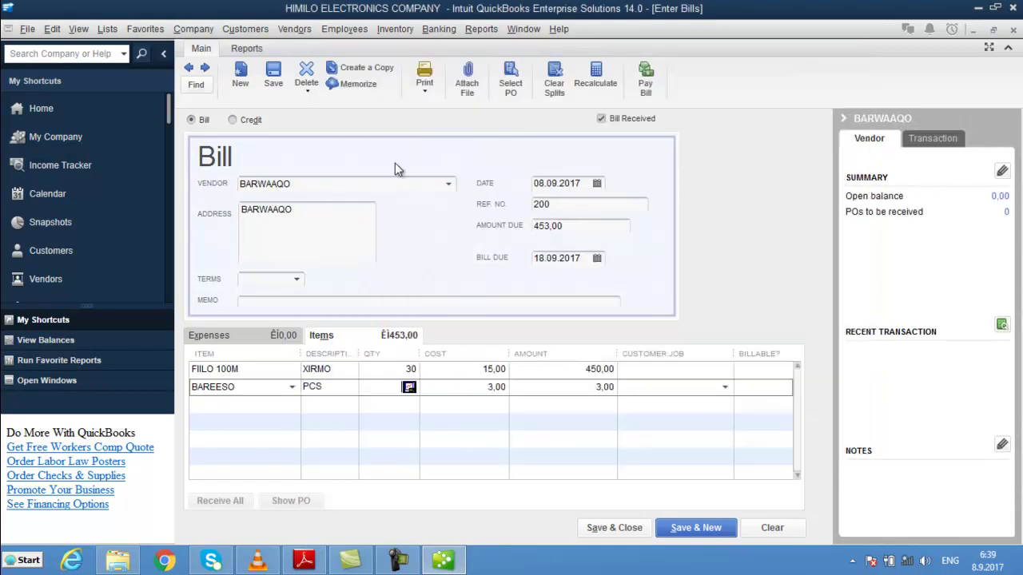
- Enter quantity 40 for BAREESO, save the bill, and close Enter Bills
{"action": "type", "text": "40"}
{"action": "key", "text": "Tab"}
{"action": "key", "text": "Tab"}
{"action": "key", "text": "Tab"}
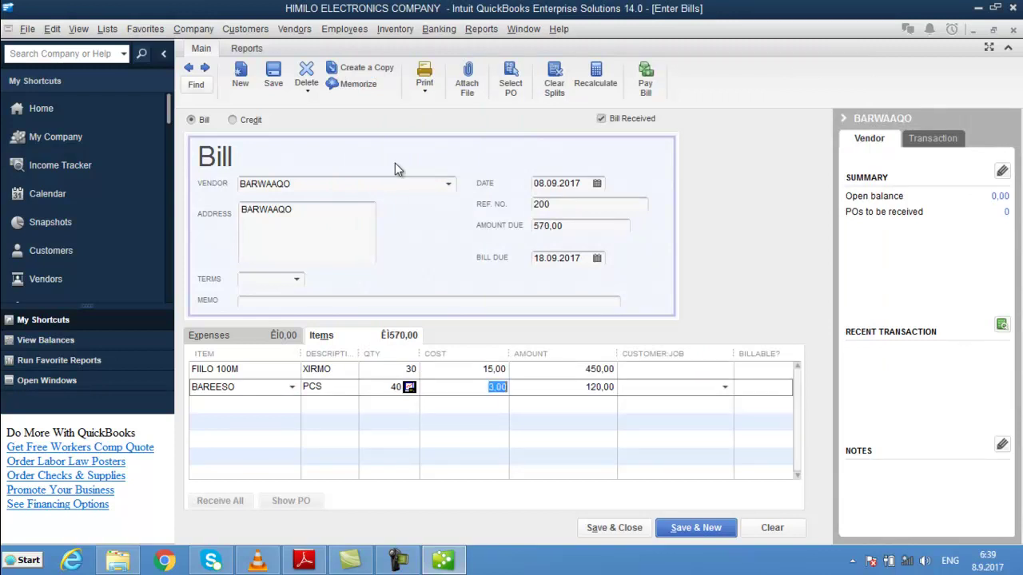
{"action": "key", "text": "Tab"}
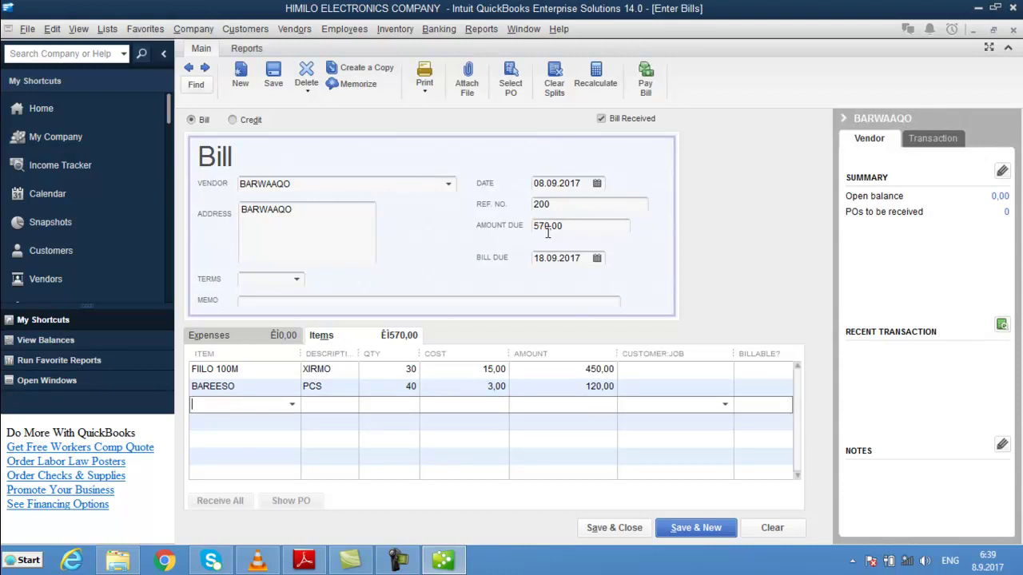
{"action": "key", "text": "alt+s"}
{"action": "key", "text": "Escape"}
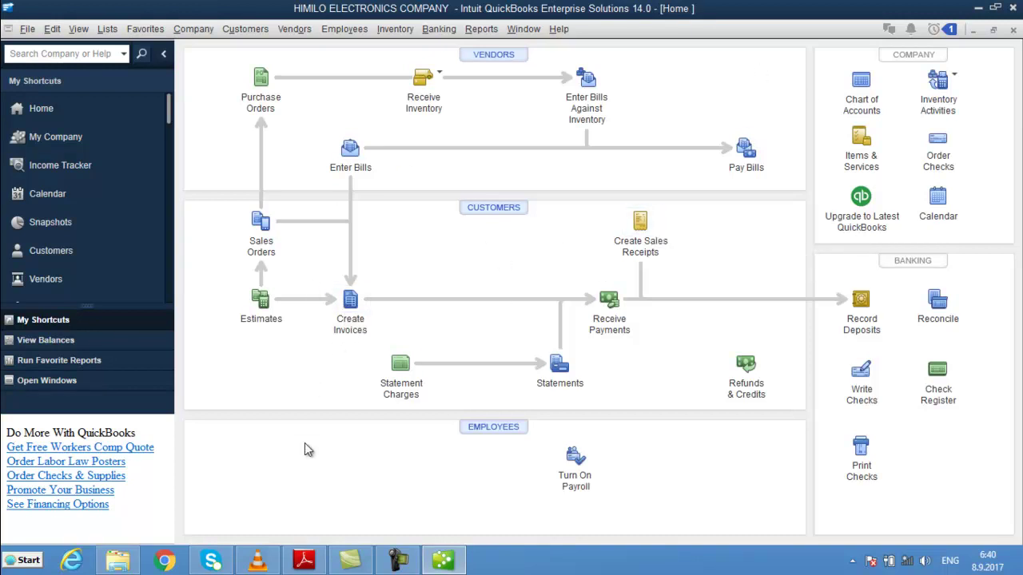
- Open a new invoice (number 1, dated 08.09.2017) from Create Invoices
{"action": "left_click", "coordinate": [350, 304]}
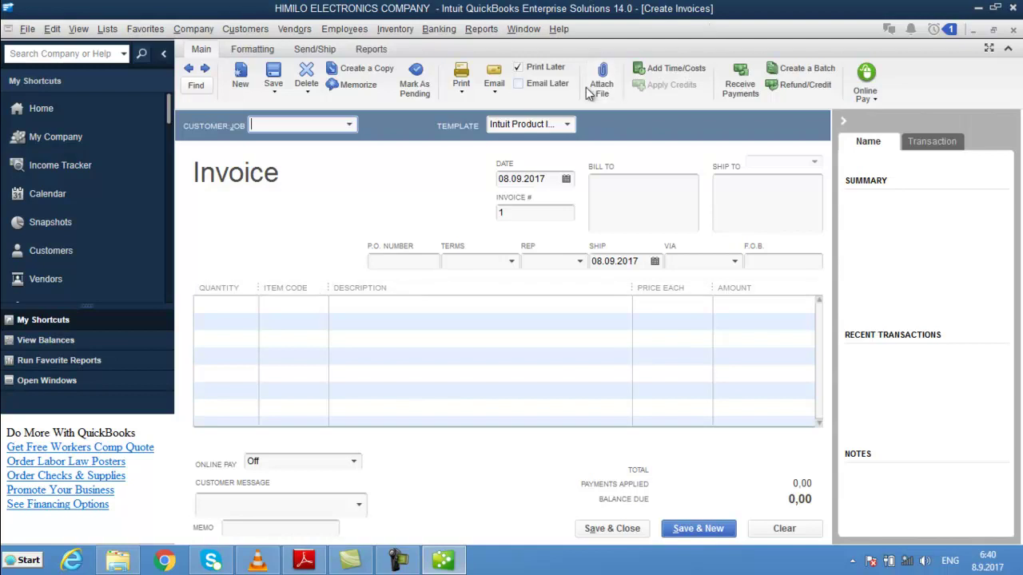
- Switch the invoice to the Intuit Professional Invoice template and widen its ITEM column
{"action": "left_click", "coordinate": [569, 124]}
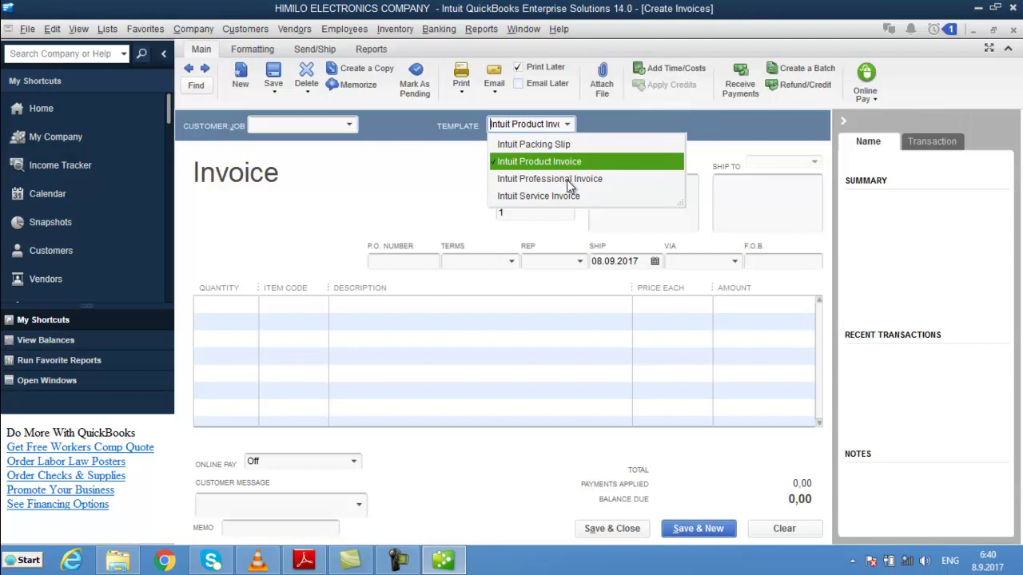
{"action": "left_click", "coordinate": [566, 179]}
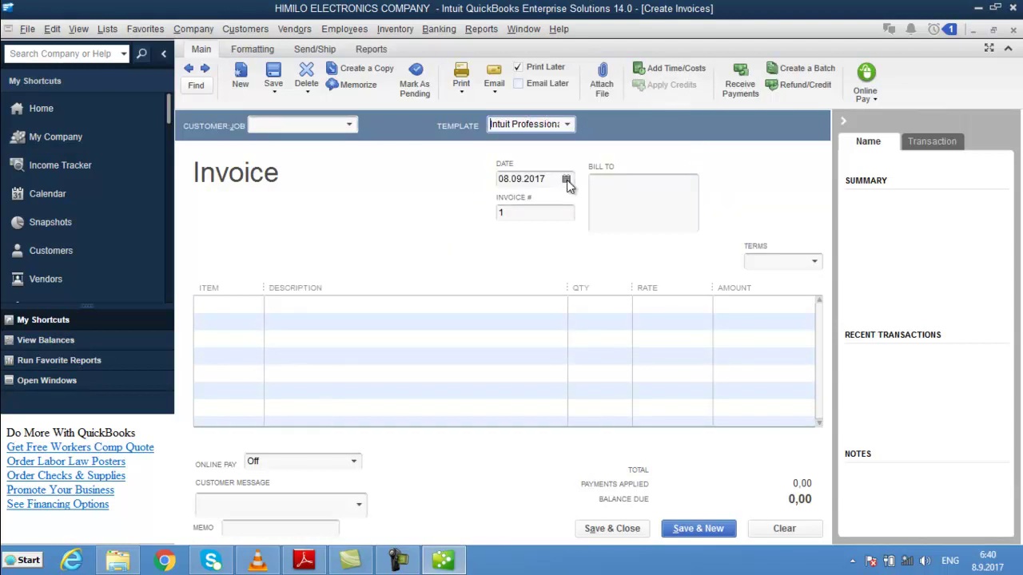
{"action": "left_click_drag", "start_coordinate": [258, 284], "coordinate": [386, 282]}
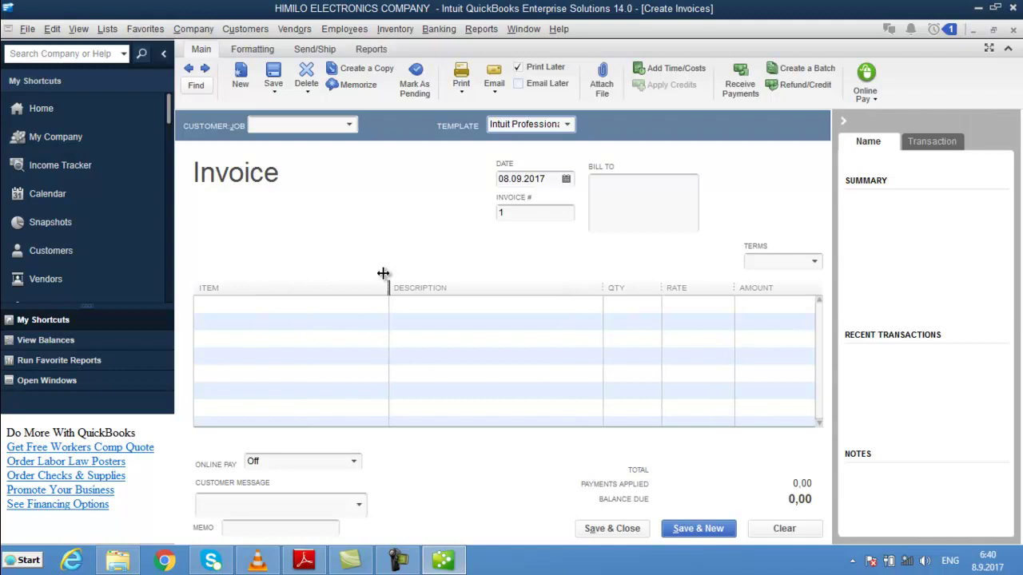
{"action": "left_click", "coordinate": [259, 307]}
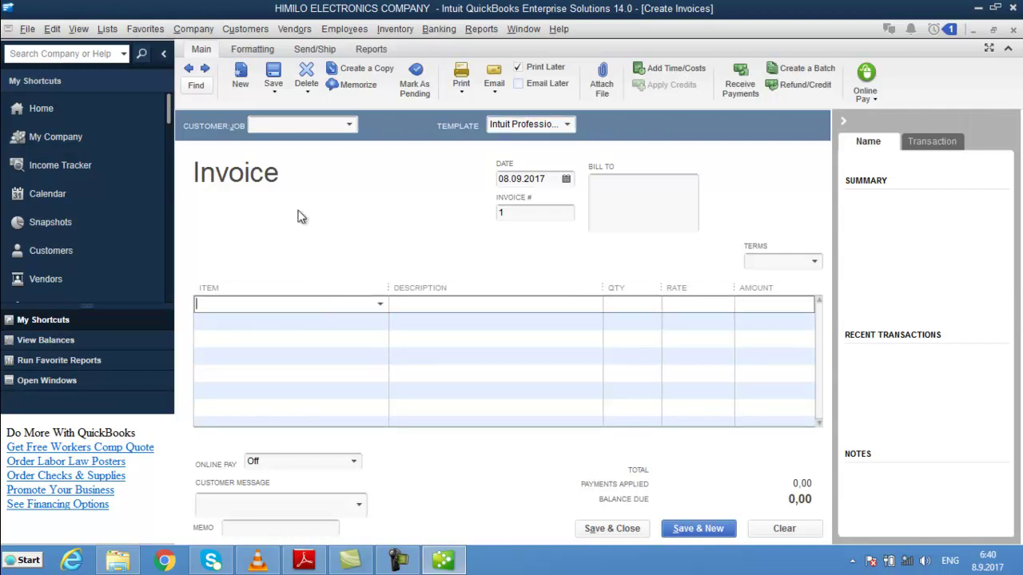
- Enter the new customer's full name in the Customer:Job field
{"action": "left_click", "coordinate": [277, 122]}
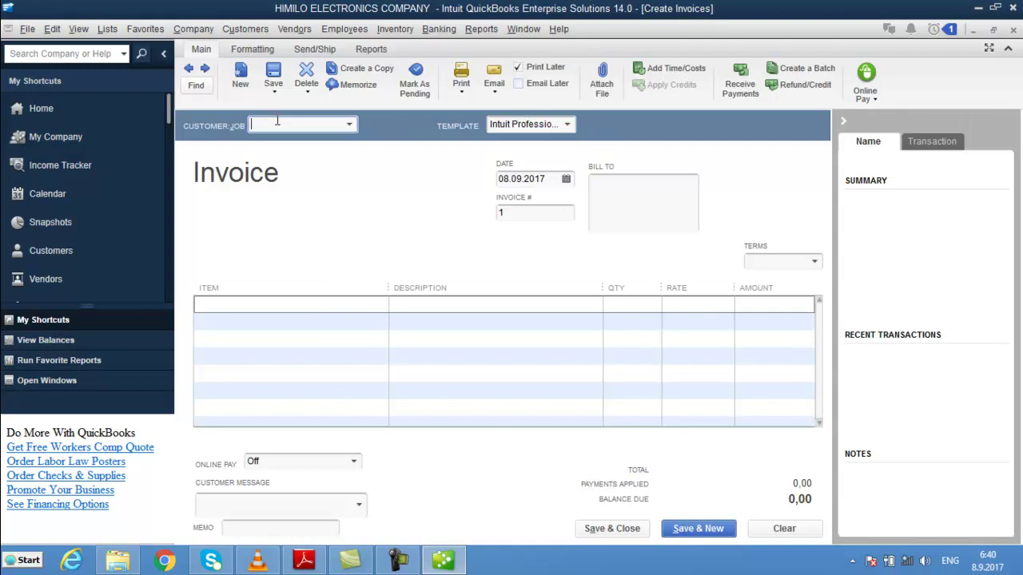
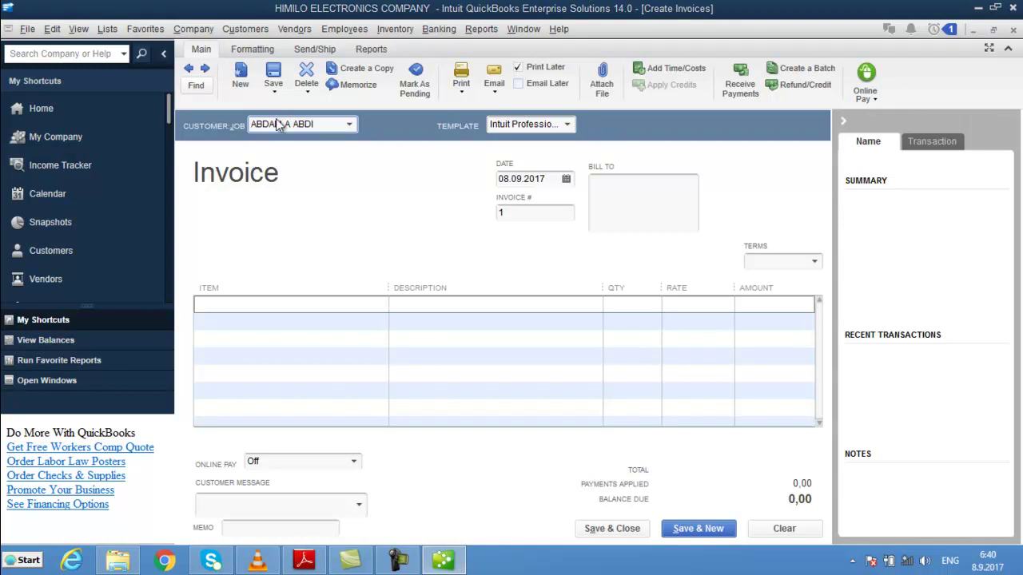
{"action": "key", "text": "Tab"}
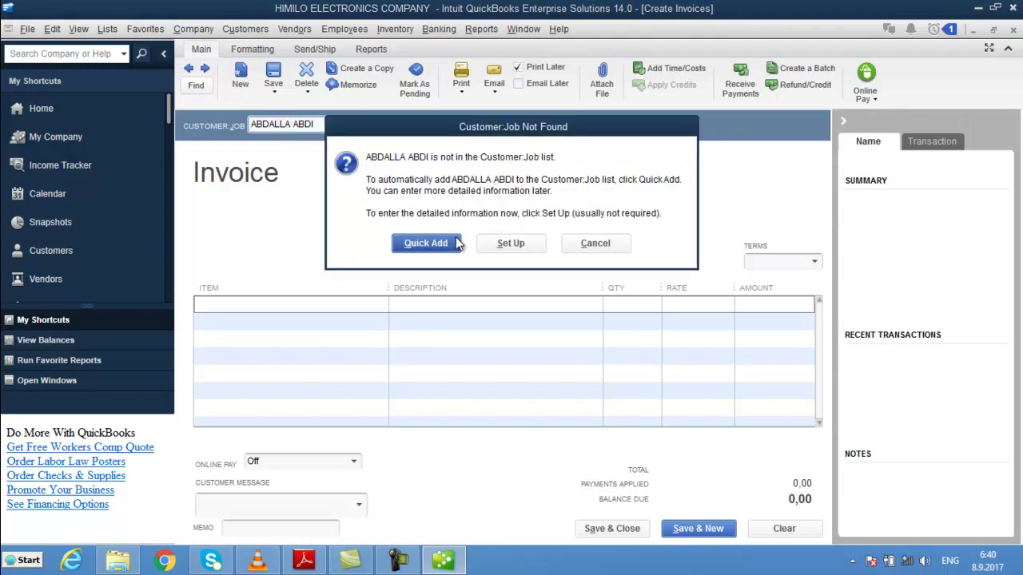
- Set up the new customer with opening balance 100 and company RAMAAS SOFTWARES
{"action": "left_click", "coordinate": [512, 245]}
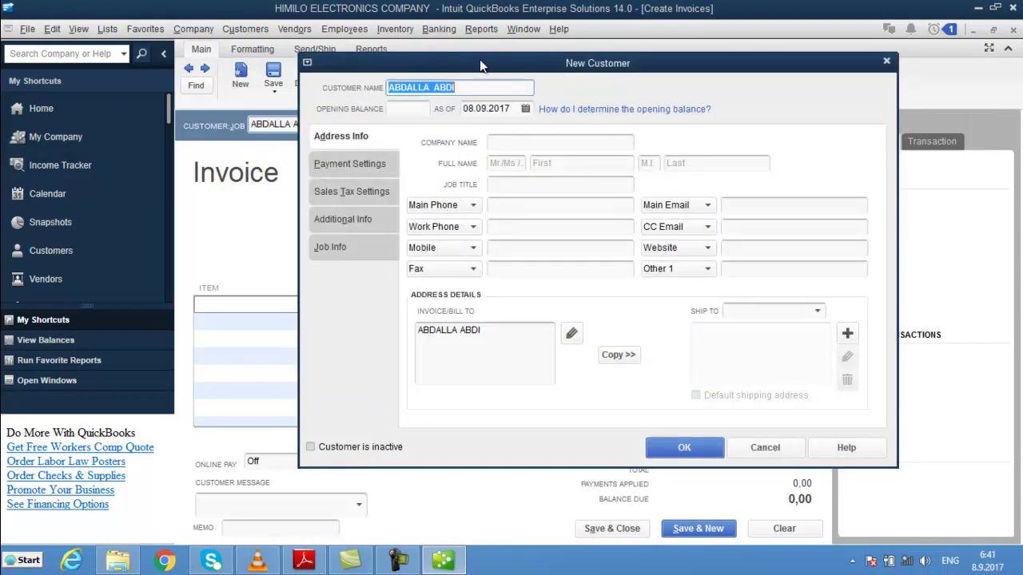
{"action": "left_click_drag", "start_coordinate": [479, 59], "coordinate": [593, 11]}
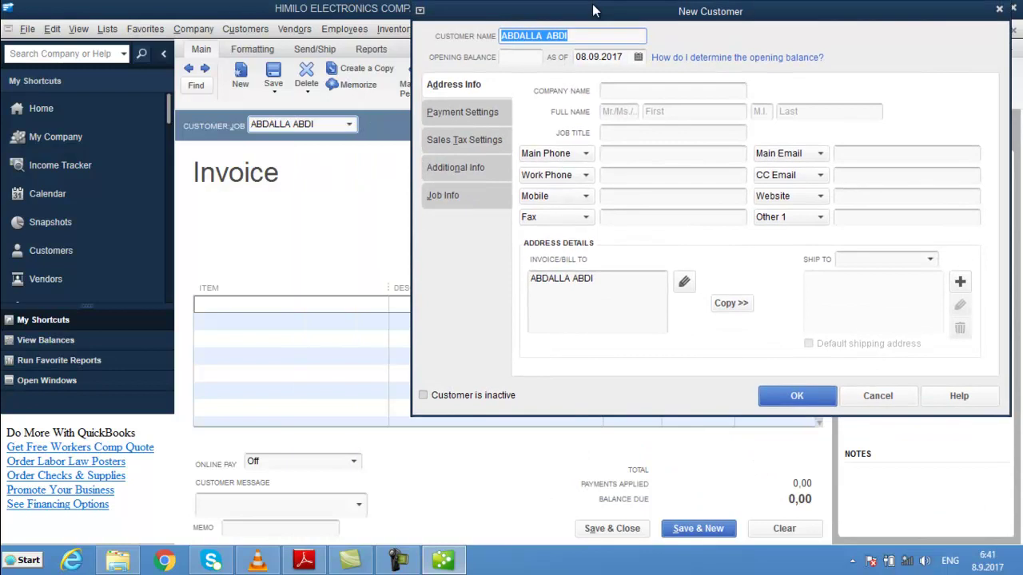
{"action": "left_click", "coordinate": [521, 60]}
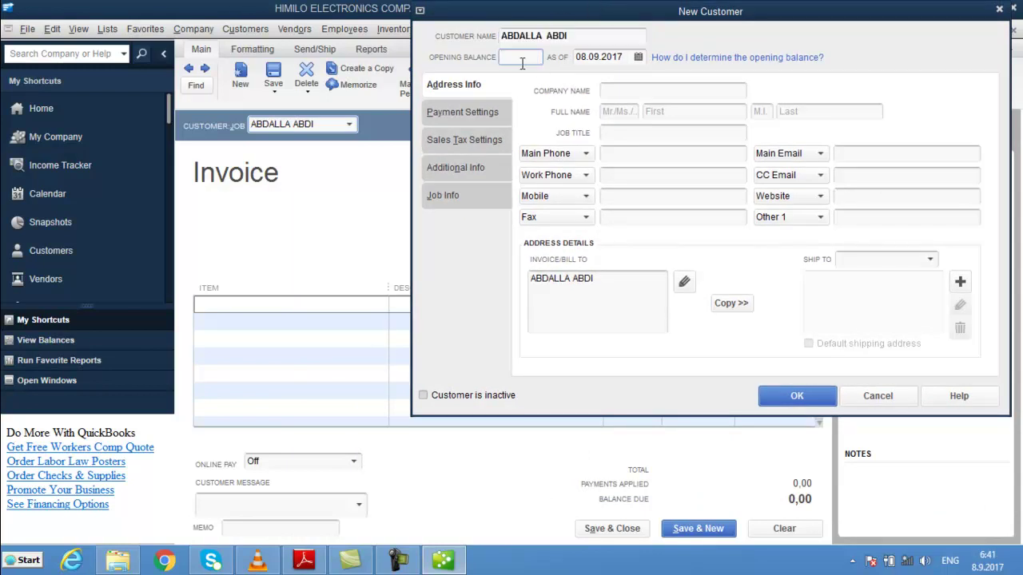
{"action": "type", "text": "100"}
{"action": "key", "text": "Tab"}
{"action": "key", "text": "Tab"}
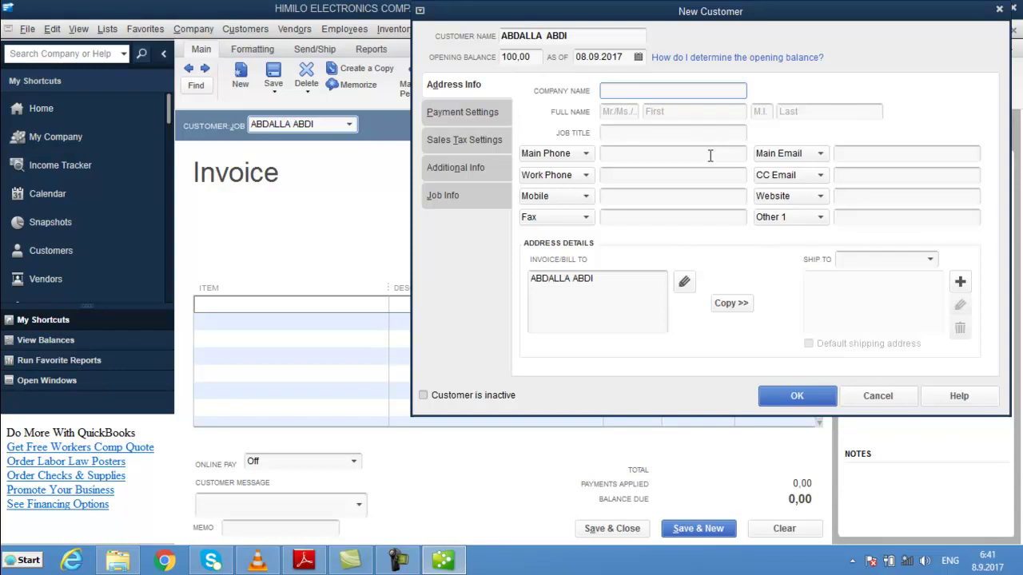
{"action": "type", "text": "RAMAAS SOFTWARES"}
- Fill in the contact's title and first, middle and last names
{"action": "key", "text": "Tab"}
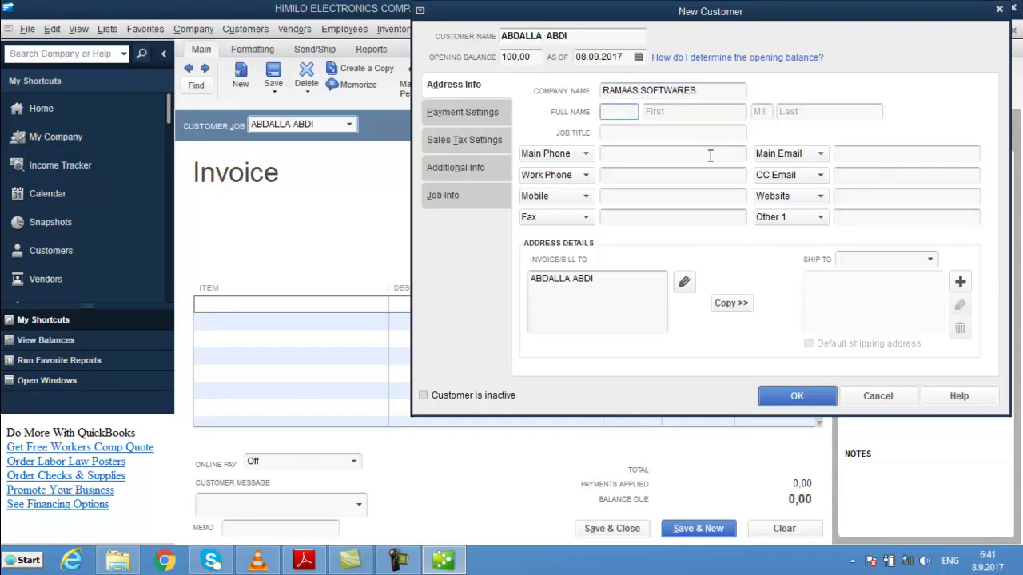
{"action": "key", "text": "Tab"}
{"action": "left_click", "coordinate": [613, 113]}
{"action": "type", "text": "MRS"}
{"action": "key", "text": "BackSpace"}
{"action": "key", "text": "Tab"}
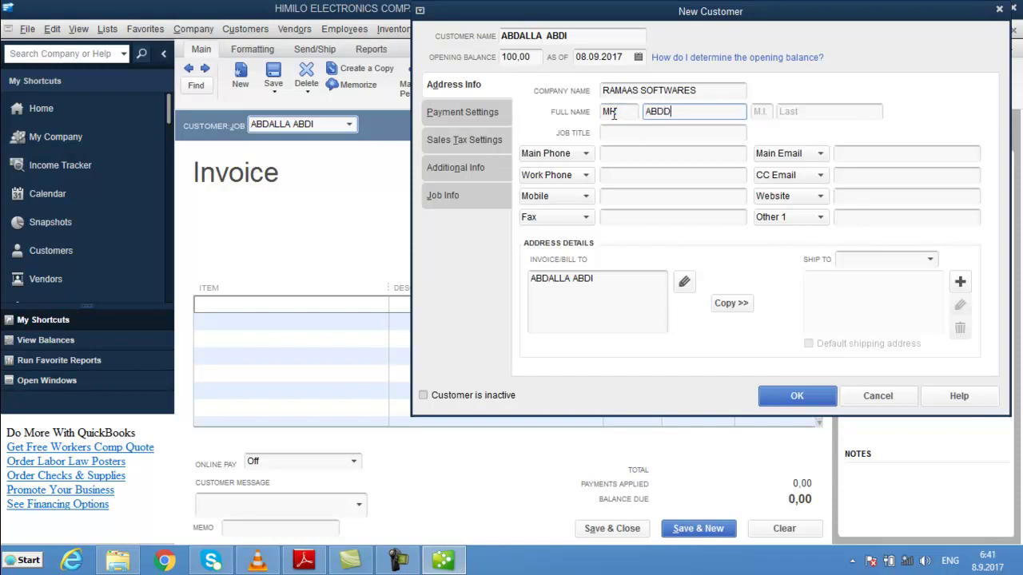
{"action": "key", "text": "Tab"}
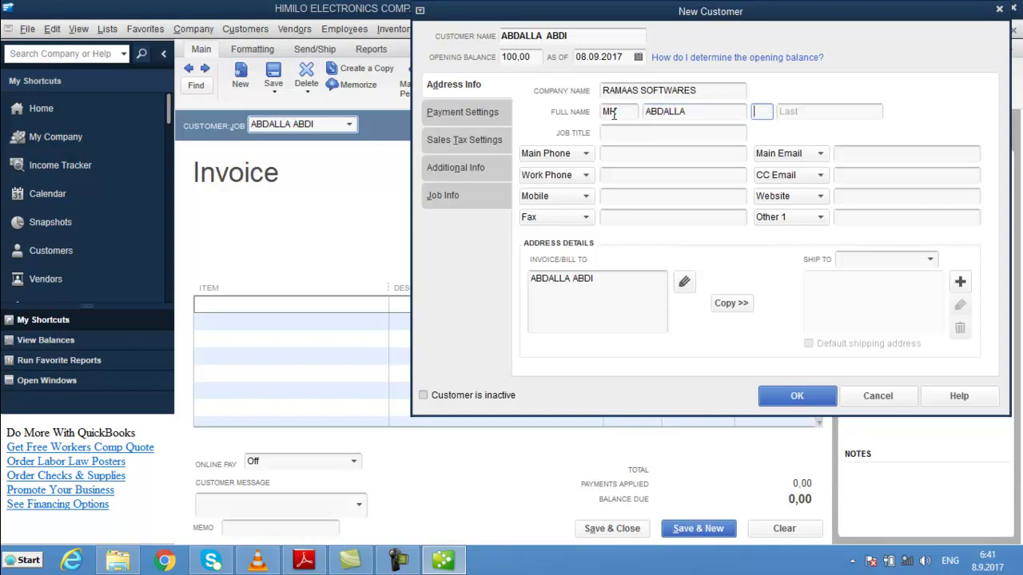
{"action": "key", "text": "Tab"}
{"action": "key", "text": "Tab"}
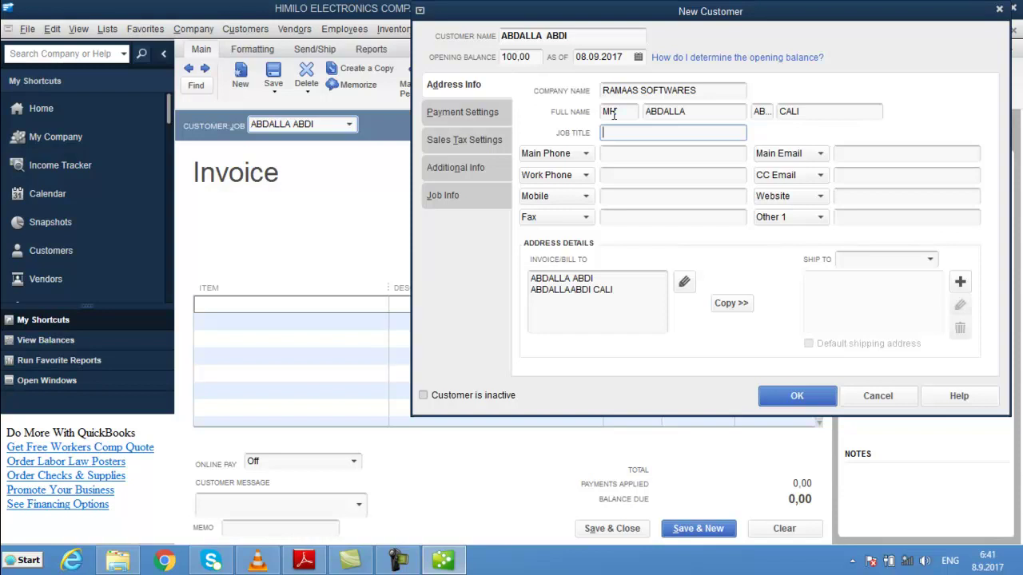
- Set the customer's job title to PROGRAMMER
{"action": "type", "text": "PROGRAMMER"}
{"action": "key", "text": "Tab"}
{"action": "key", "text": "Tab"}
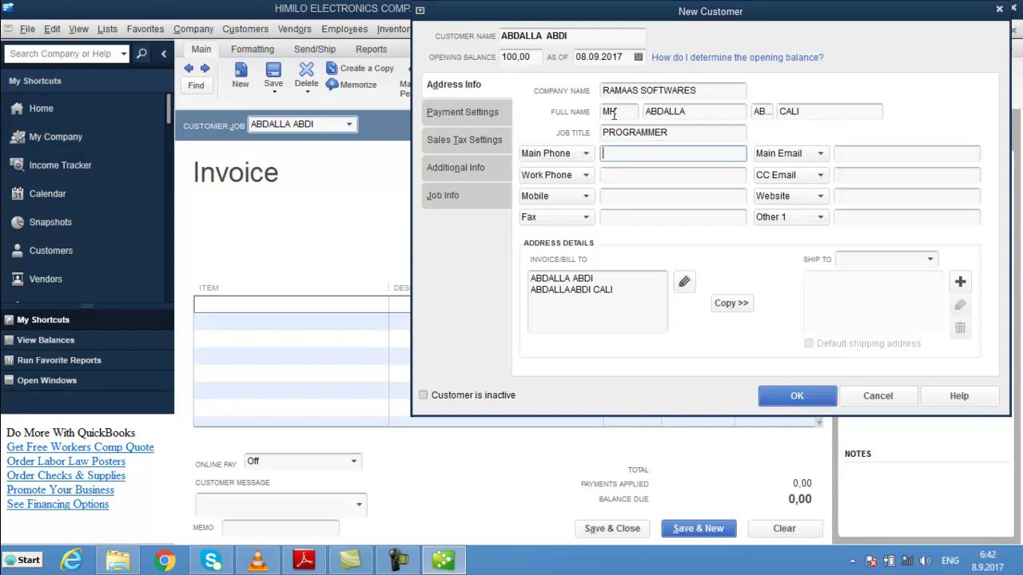
{"action": "key", "text": "Tab"}
{"action": "key", "text": "Tab"}
{"action": "key", "text": "Tab"}
{"action": "key", "text": "Tab"}
{"action": "key", "text": "Tab"}
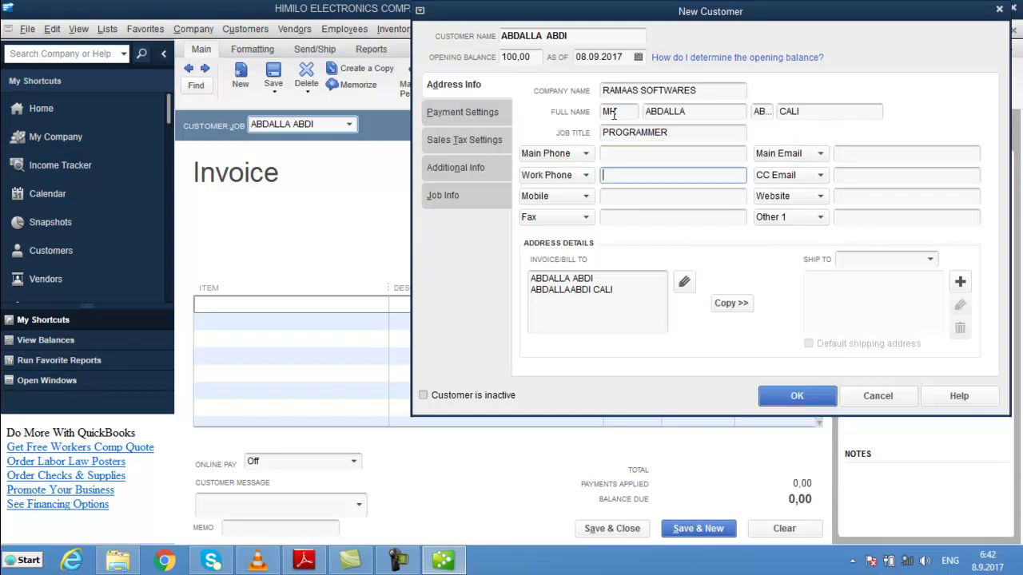
{"action": "key", "text": "Tab"}
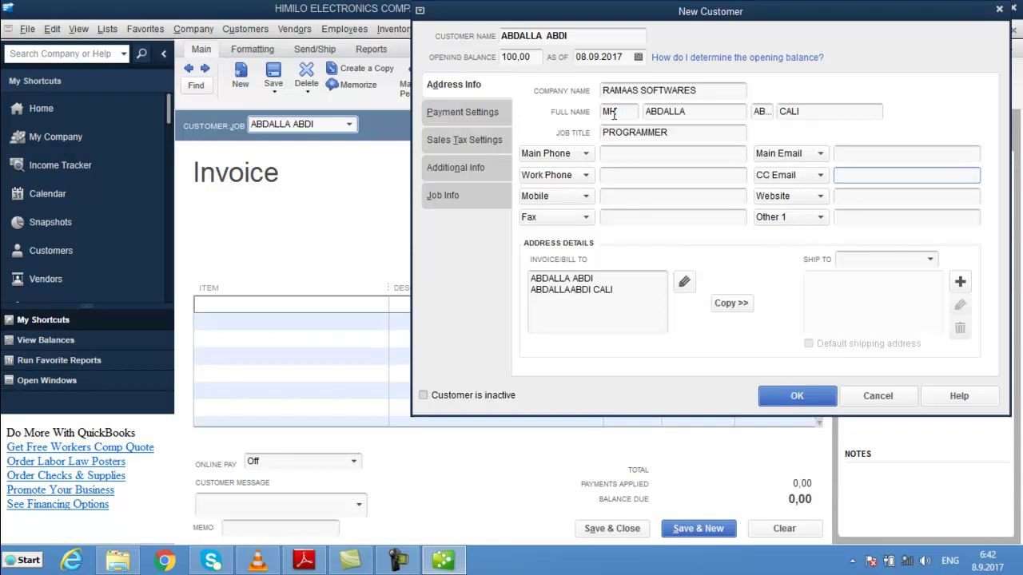
- Add the customer's mobile number and website address, then save the new customer
{"action": "left_click", "coordinate": [653, 196]}
{"action": "type", "text": "55555"}
{"action": "left_click", "coordinate": [647, 221]}
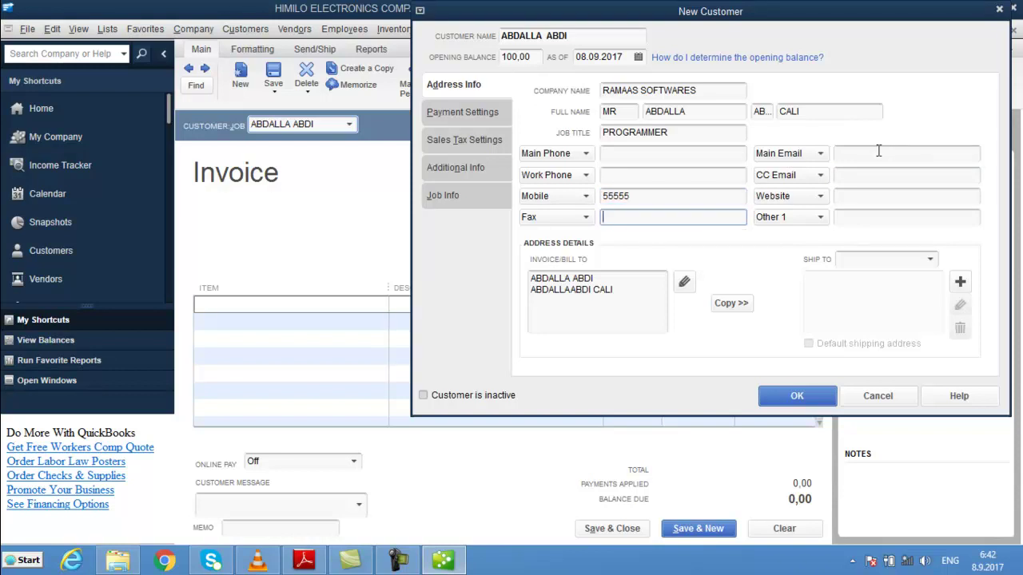
{"action": "left_click", "coordinate": [862, 196]}
{"action": "type", "text": "WWW"}
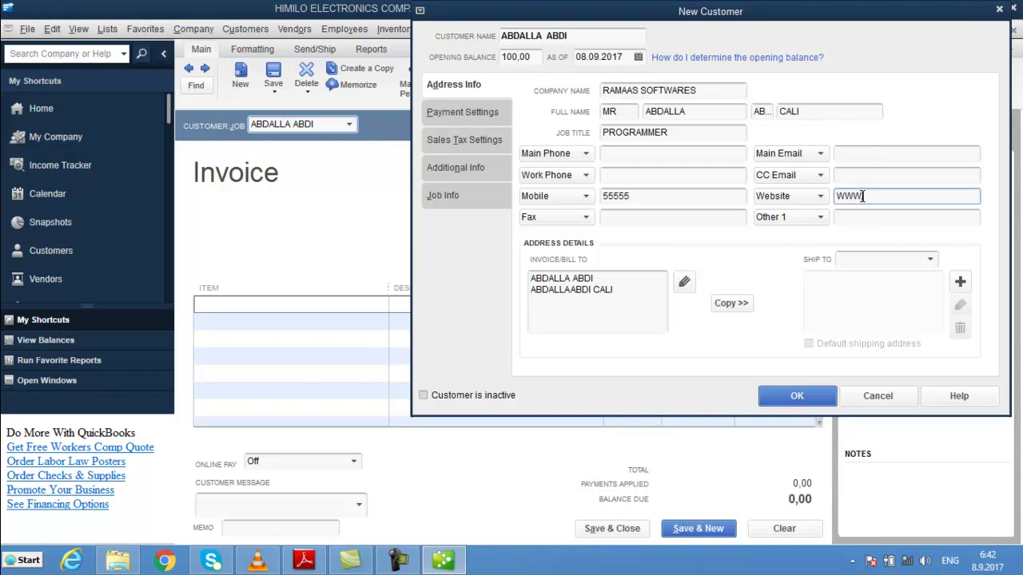
{"action": "type", "text": "ABDALLA.COM"}
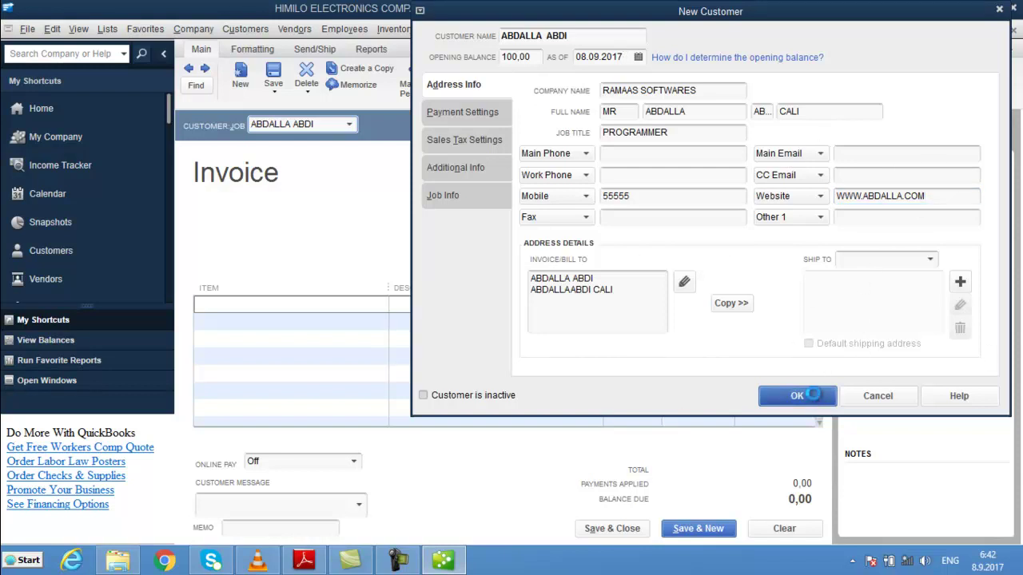
{"action": "left_click", "coordinate": [813, 393]}
- Enter item NAL W/W (PCS) with quantity 4 on the invoice's first line
{"action": "left_click", "coordinate": [279, 307]}
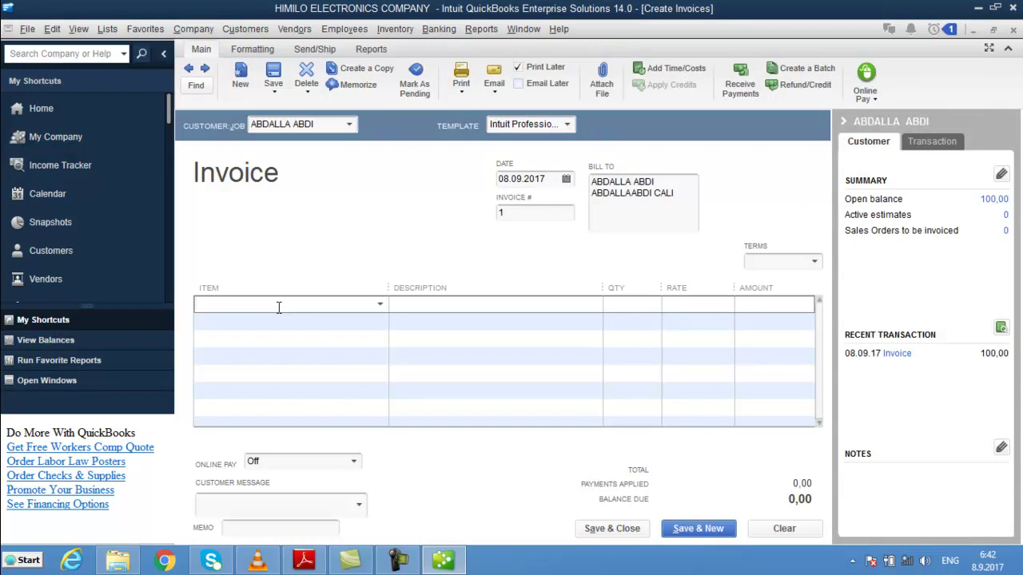
{"action": "type", "text": "NAL DHEX DHEXAAD"}
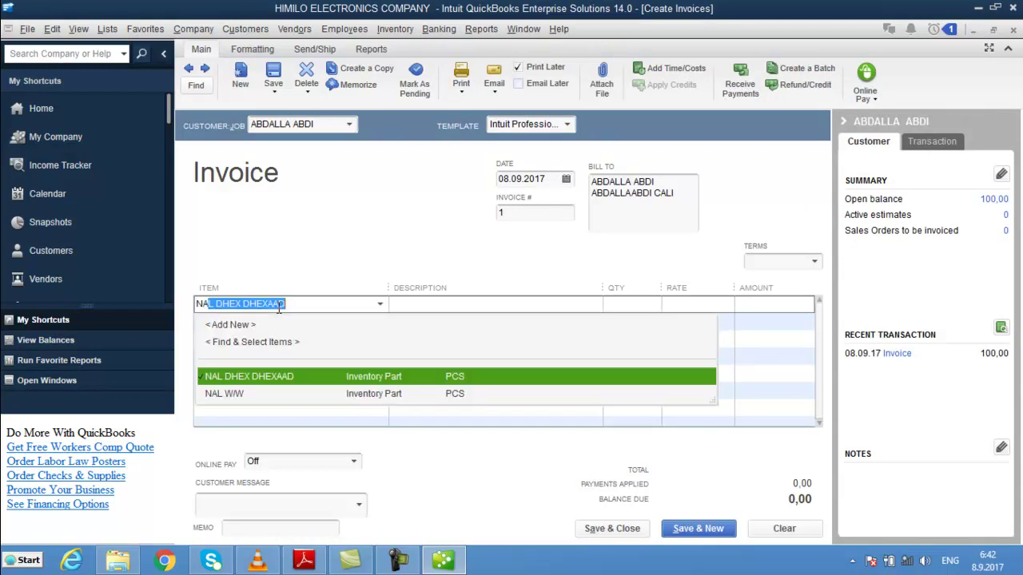
{"action": "key", "text": "Down"}
{"action": "key", "text": "Tab"}
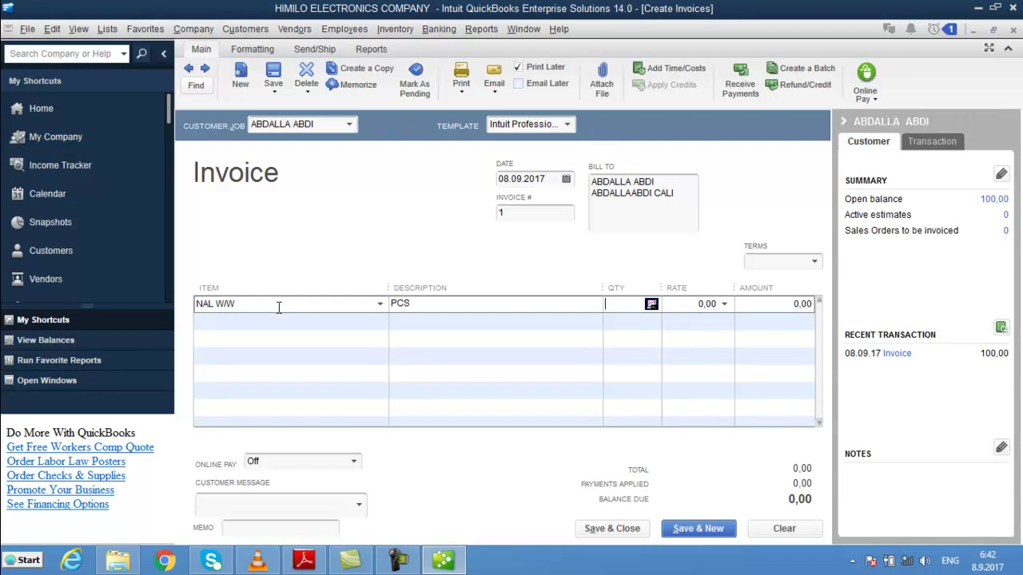
{"action": "type", "text": "4"}
{"action": "key", "text": "Tab"}
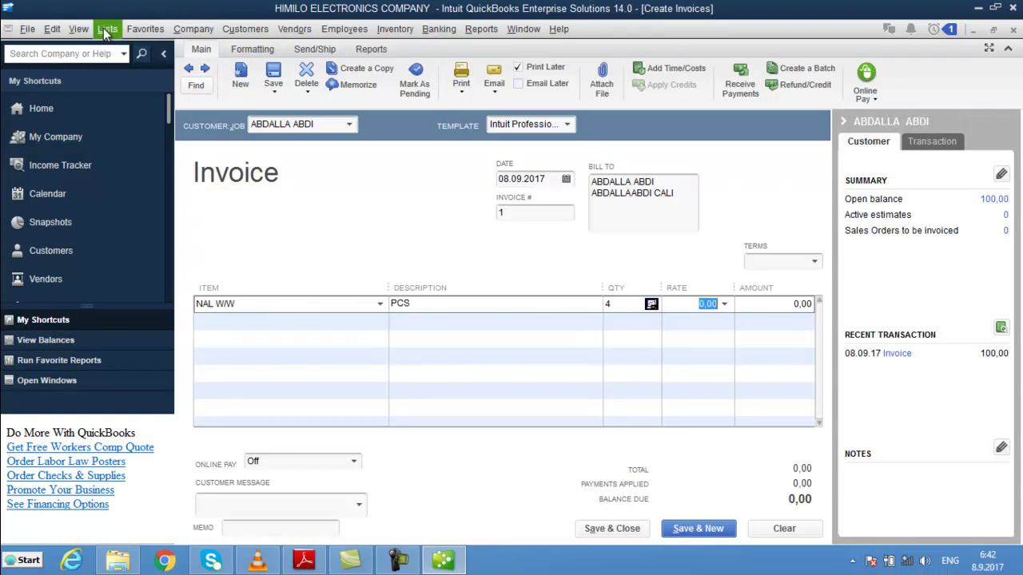
- Look up the NAL W/W item's cost in the Item List
{"action": "left_click", "coordinate": [107, 29]}
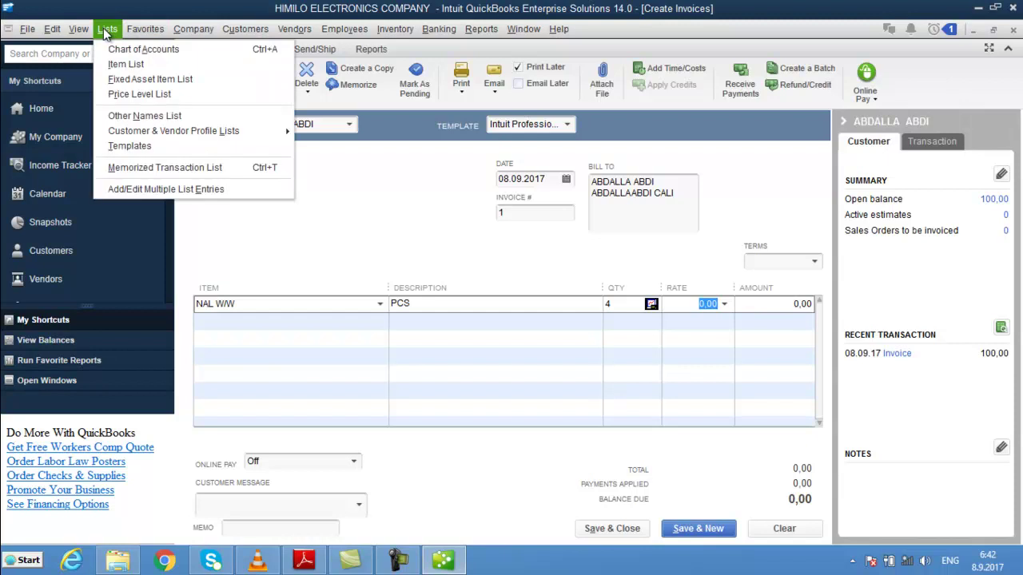
{"action": "left_click", "coordinate": [129, 63]}
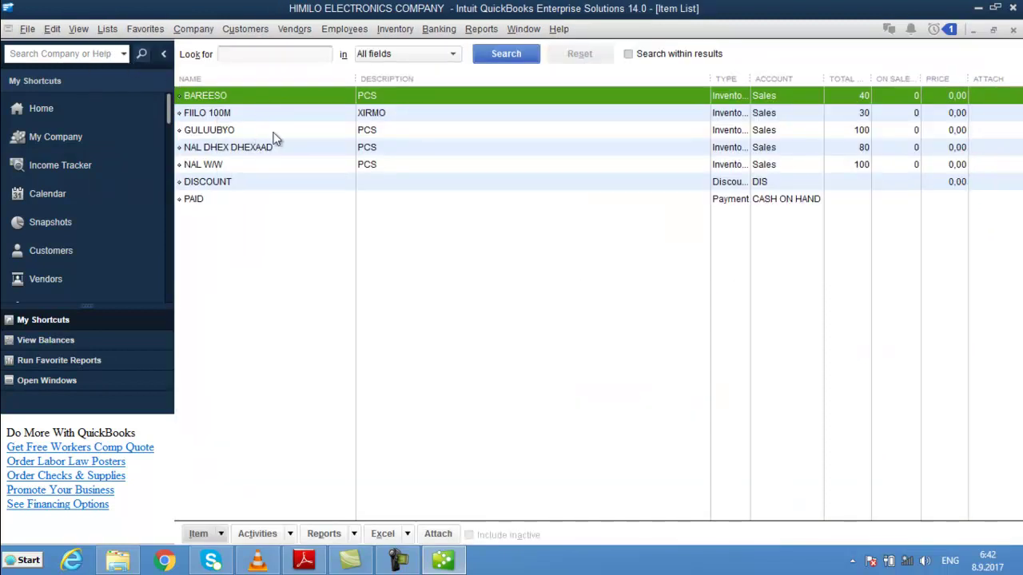
{"action": "double_click", "coordinate": [242, 165]}
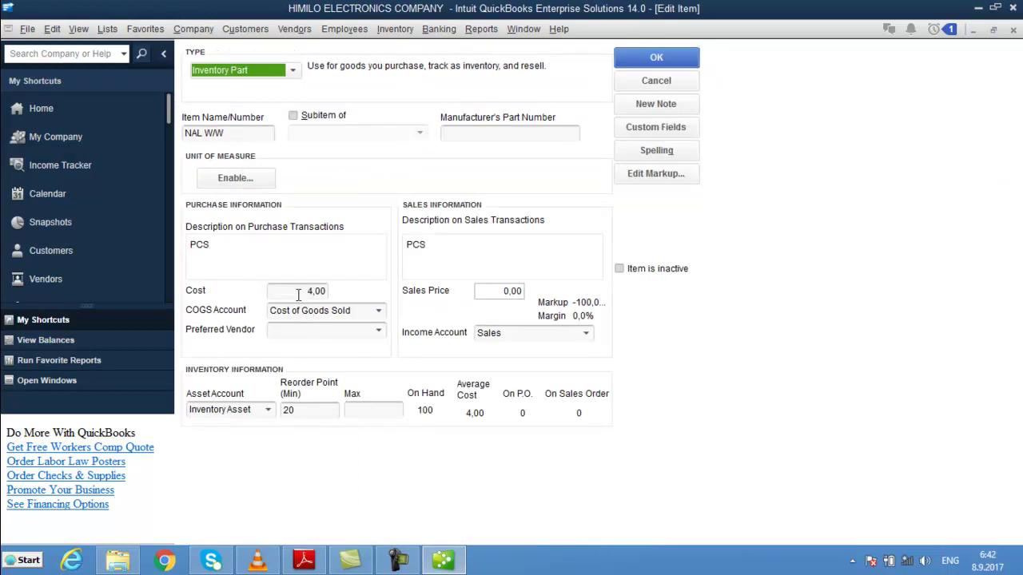
{"action": "key", "text": "Escape"}
{"action": "key", "text": "Escape"}
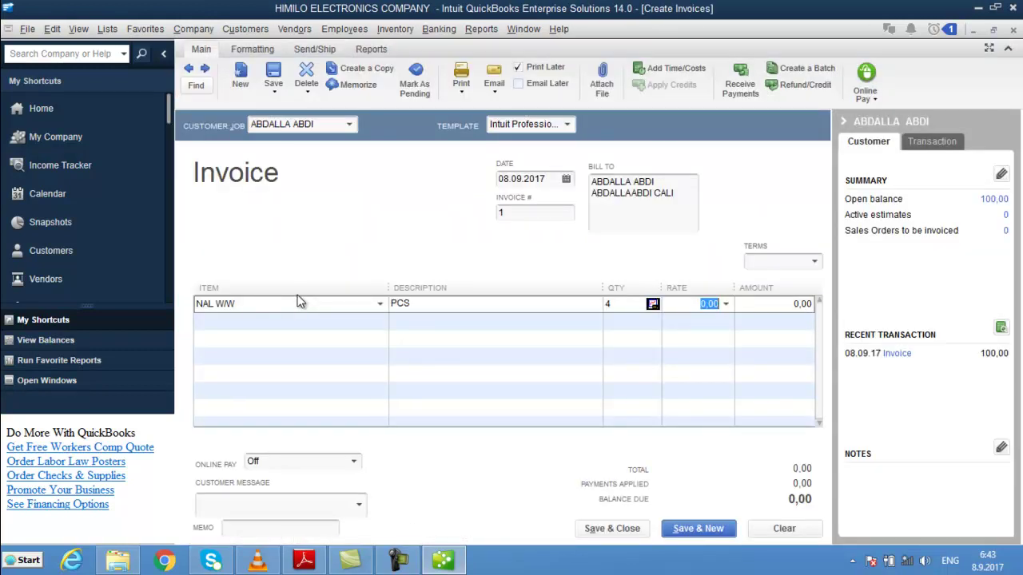
- Set the NAL W/W rate to 4,50, giving an 18,00 amount
{"action": "type", "text": "4.5"}
{"action": "key", "text": "Tab"}
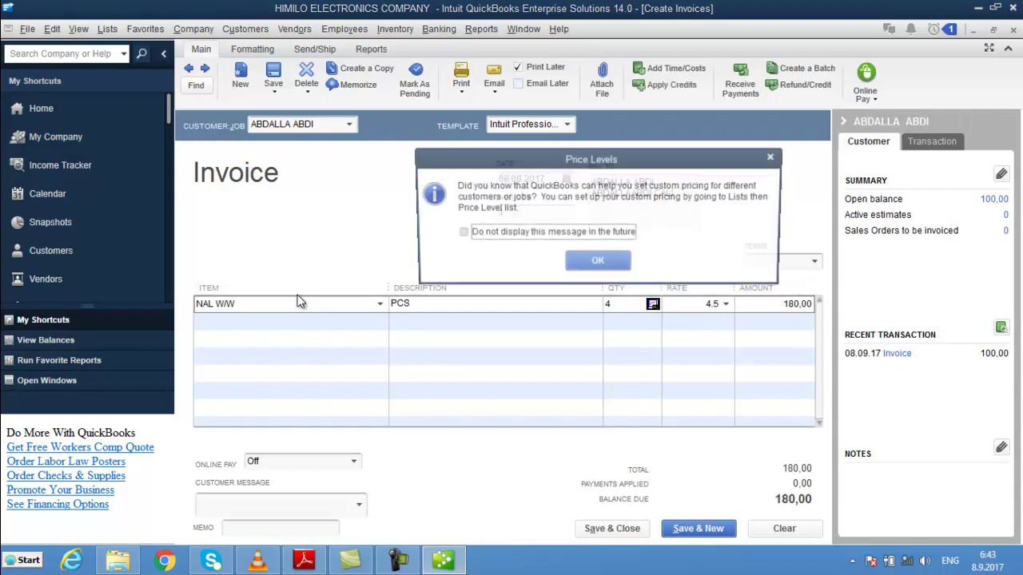
{"action": "left_click", "coordinate": [603, 263]}
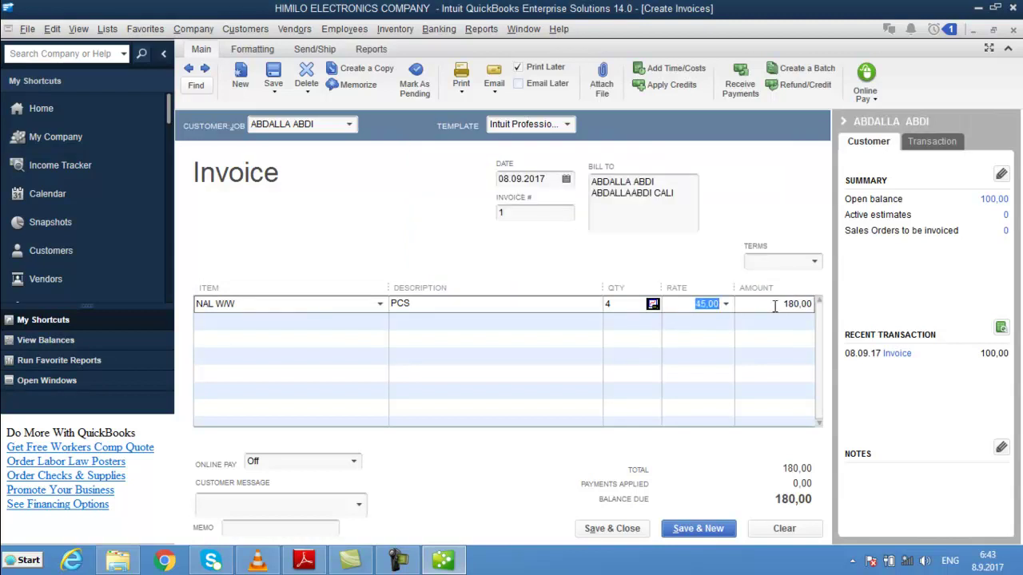
{"action": "type", "text": "4,50"}
{"action": "key", "text": "Tab"}
{"action": "key", "text": "Tab"}
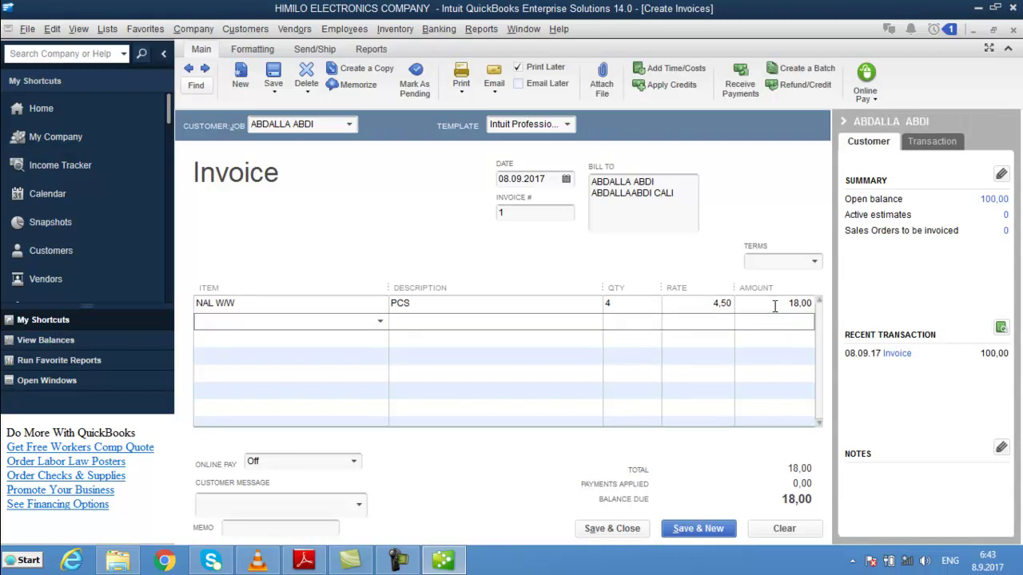
- Add a second invoice line of 2 BAREESO at 3,50 for 7,00, totalling 25,00
{"action": "type", "text": "B"}
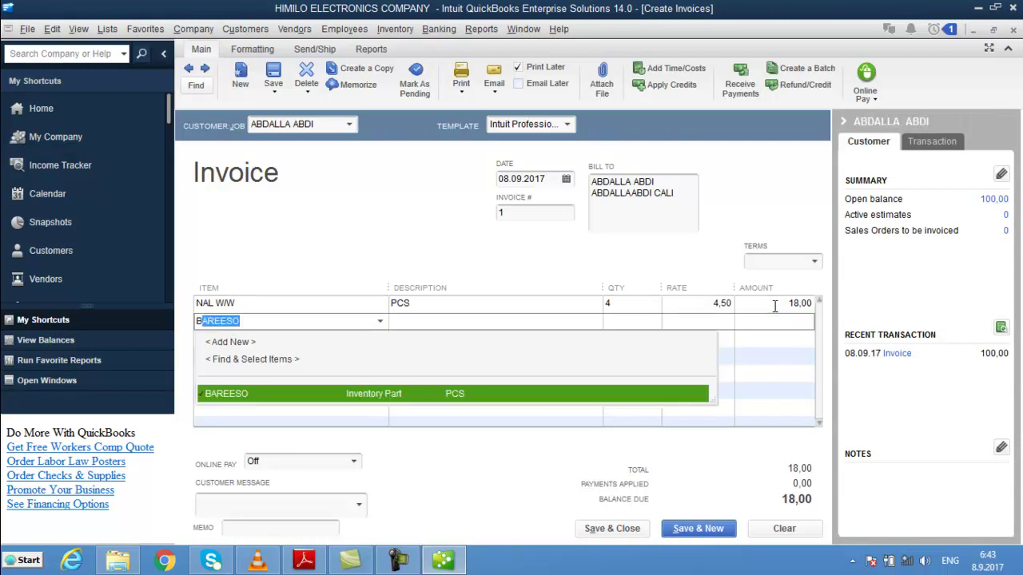
{"action": "key", "text": "Tab"}
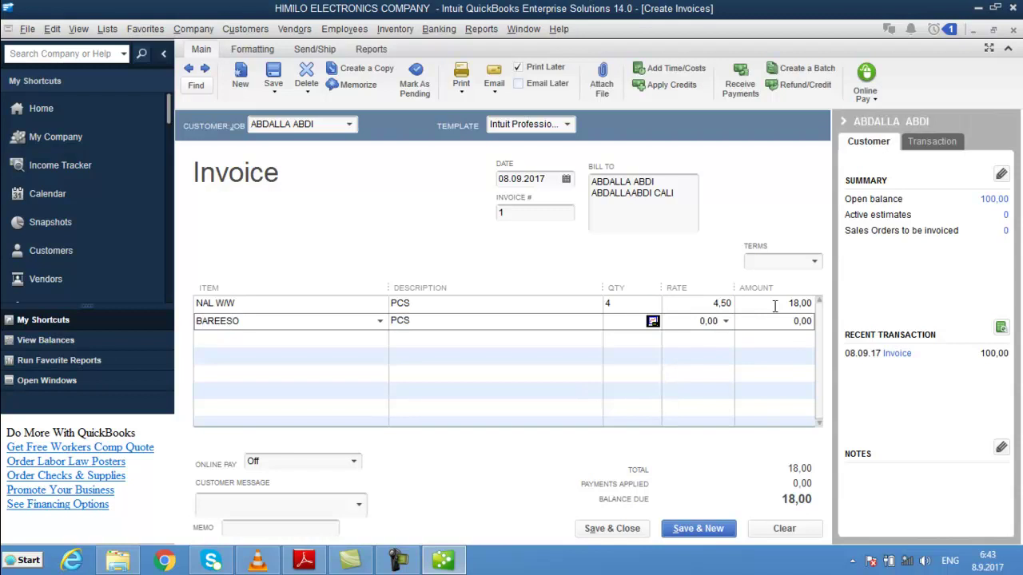
{"action": "type", "text": "3,5"}
{"action": "key", "text": "Tab"}
{"action": "key", "text": "Tab"}
{"action": "left_click", "coordinate": [646, 327]}
{"action": "type", "text": "2"}
{"action": "key", "text": "Tab"}
{"action": "type", "text": "3,5"}
{"action": "key", "text": "Tab"}
{"action": "key", "text": "Tab"}
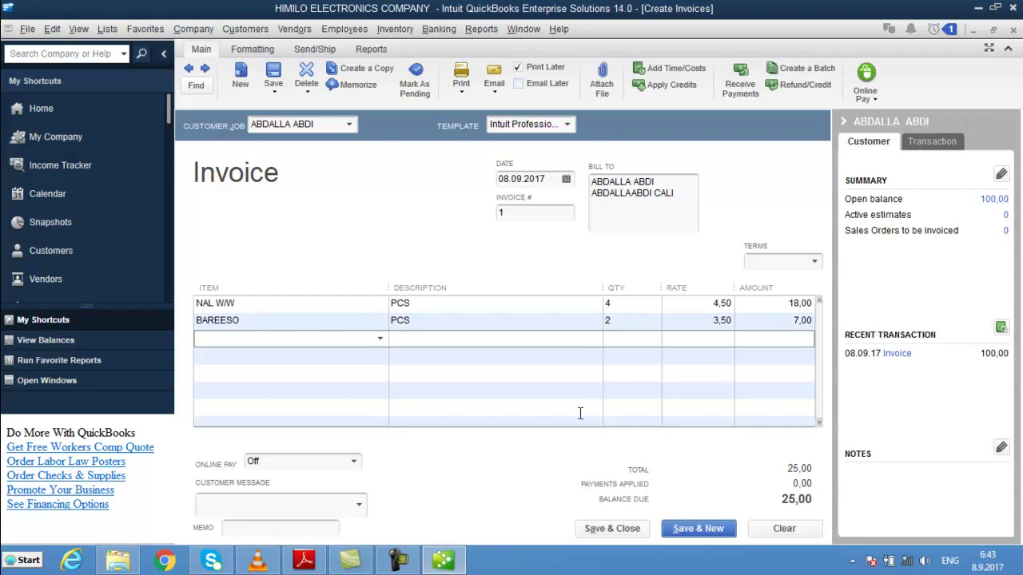
- Save invoice 1 and check BAREESO's on-hand quantity of 38 in the Item List
{"action": "key", "text": "alt+s"}
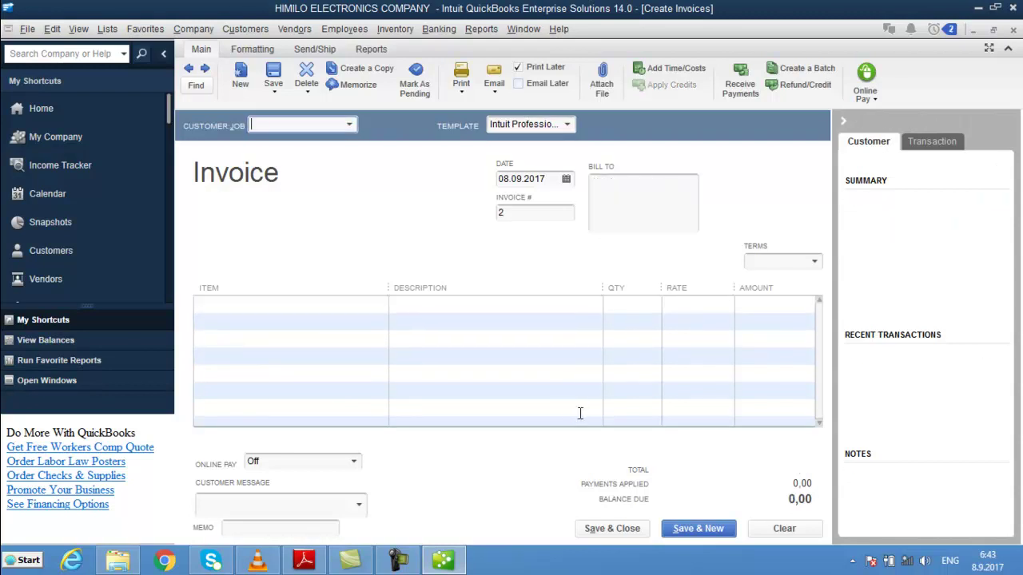
{"action": "left_click", "coordinate": [108, 29]}
{"action": "left_click", "coordinate": [122, 74]}
{"action": "key", "text": "Escape"}
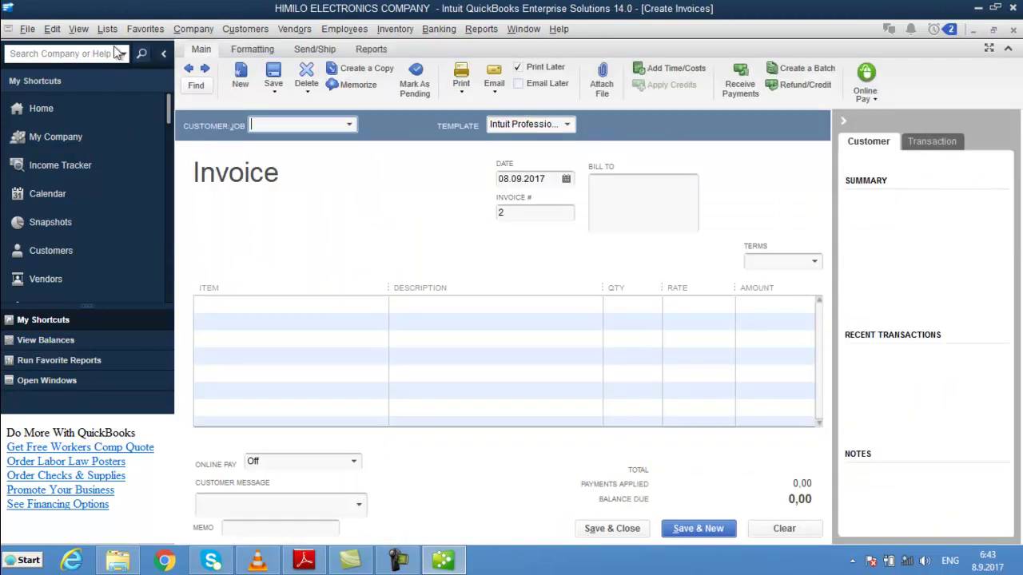
{"action": "left_click", "coordinate": [107, 29]}
{"action": "left_click", "coordinate": [127, 69]}
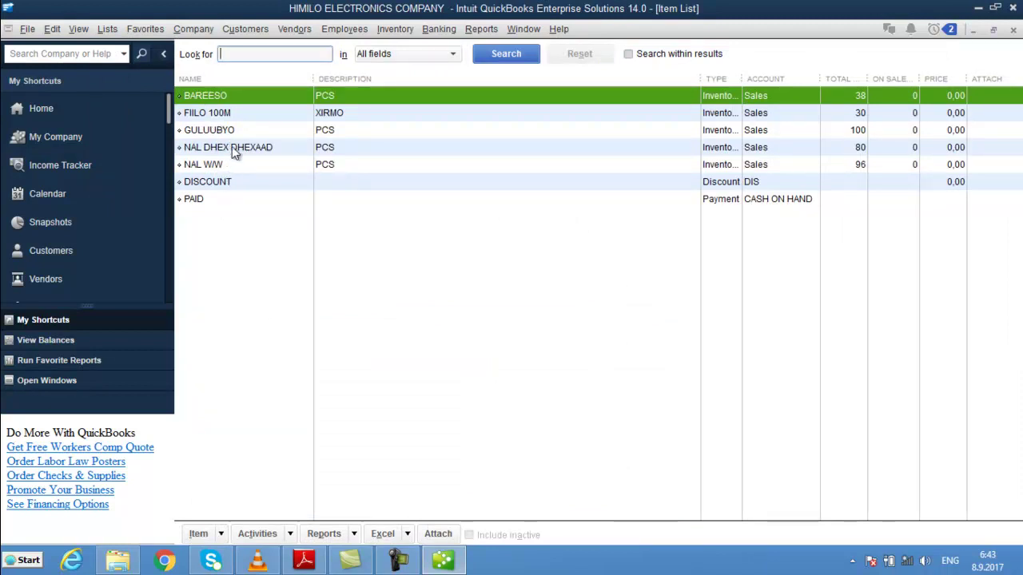
{"action": "double_click", "coordinate": [218, 97]}
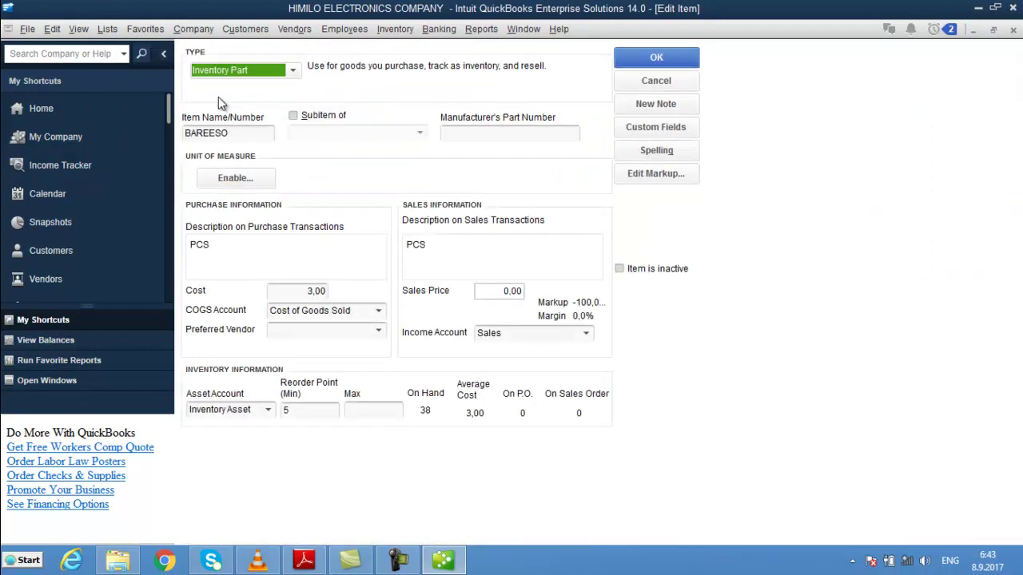
{"action": "key", "text": "Escape"}
{"action": "key", "text": "Escape"}
{"action": "key", "text": "Escape"}
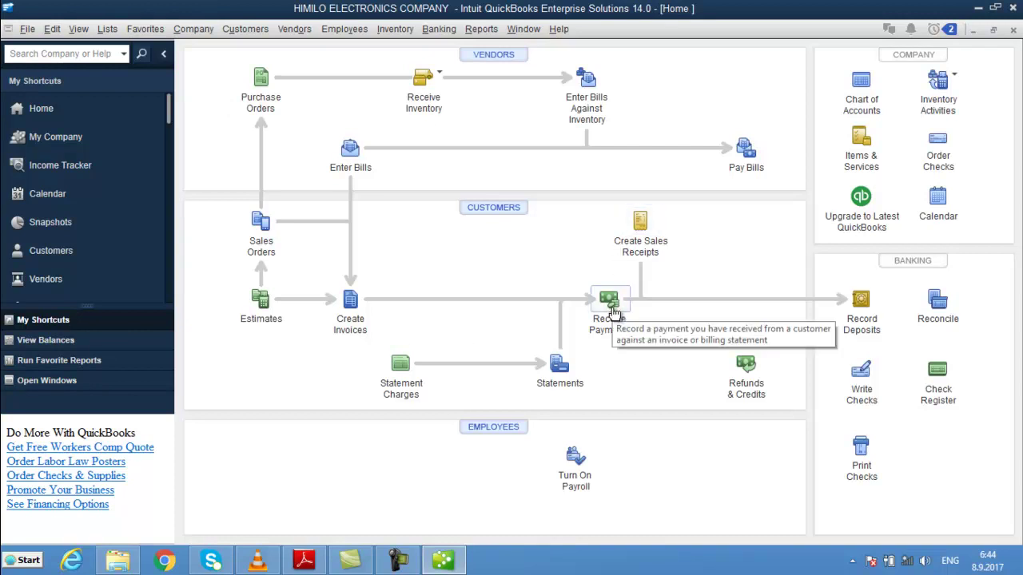
- Start a sales receipt and quick-add CASH CUSTOMER as its customer
{"action": "left_click", "coordinate": [640, 220]}
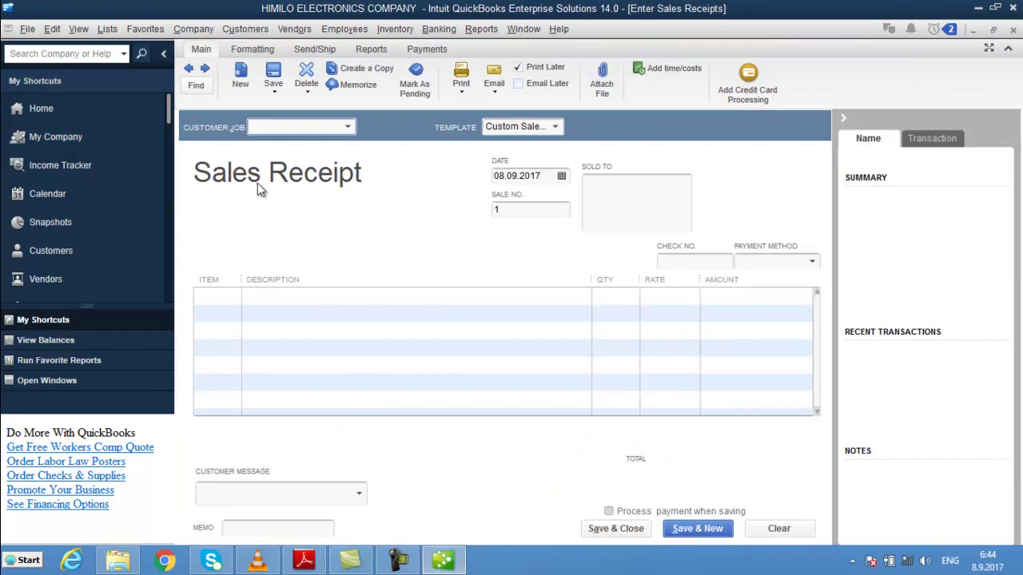
{"action": "type", "text": "CASH CO"}
{"action": "key", "text": "BackSpace"}
{"action": "type", "text": "USTOMERO"}
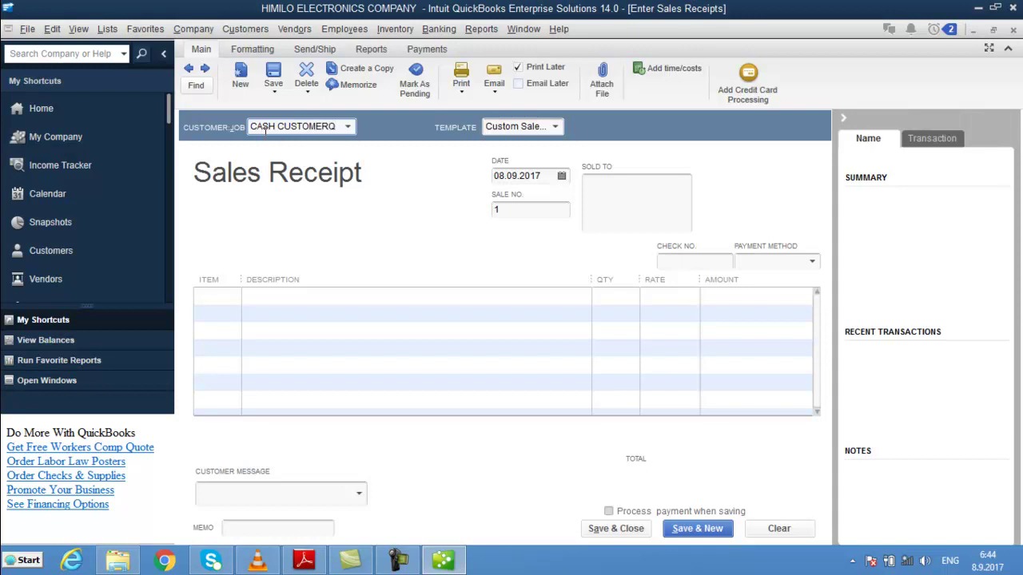
{"action": "key", "text": "BackSpace"}
{"action": "key", "text": "Tab"}
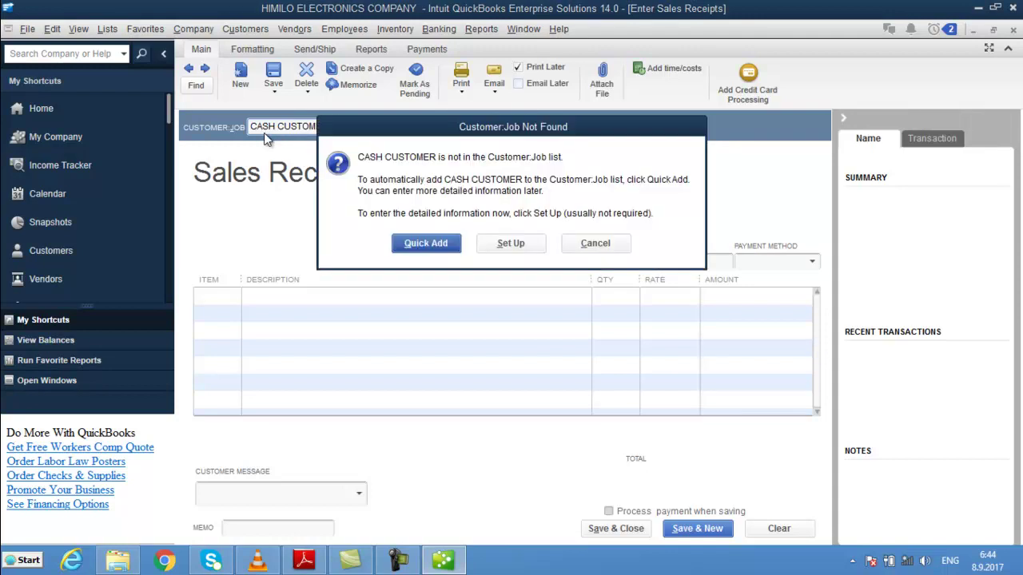
{"action": "key", "text": "Return"}
{"action": "key", "text": "Tab"}
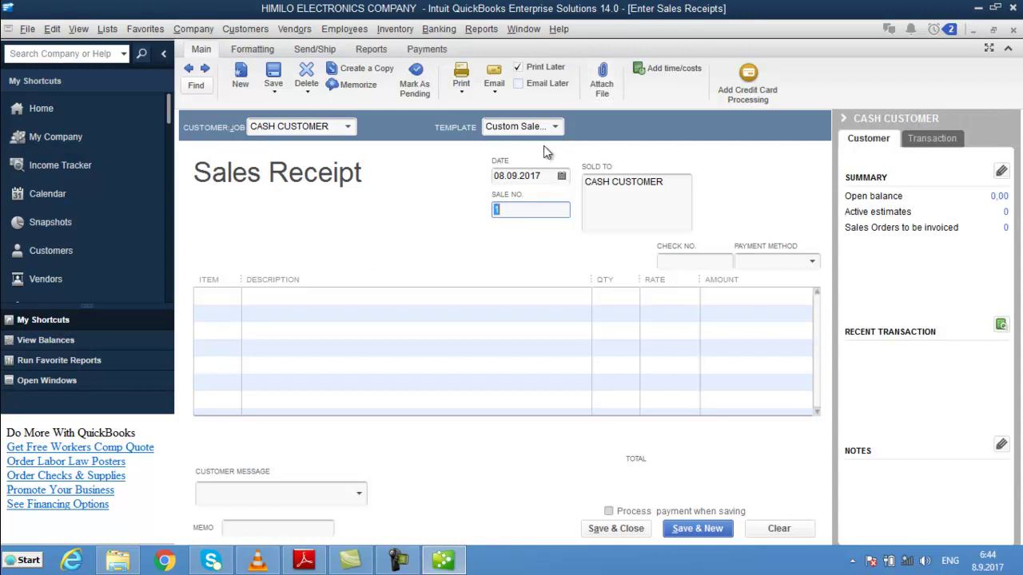
- Widen the Item column and enter 10 NAL W/W at 4,50 on the first receipt line
{"action": "left_click_drag", "start_coordinate": [241, 277], "coordinate": [434, 279]}
{"action": "left_click", "coordinate": [339, 297]}
{"action": "type", "text": "NAL DHEX DHEXAAD"}
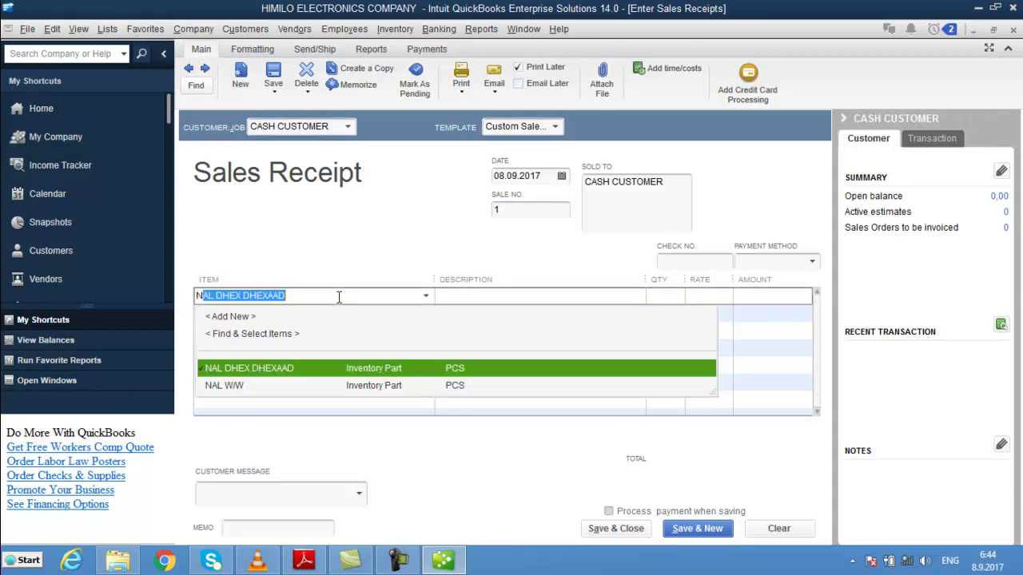
{"action": "key", "text": "Down"}
{"action": "key", "text": "Tab"}
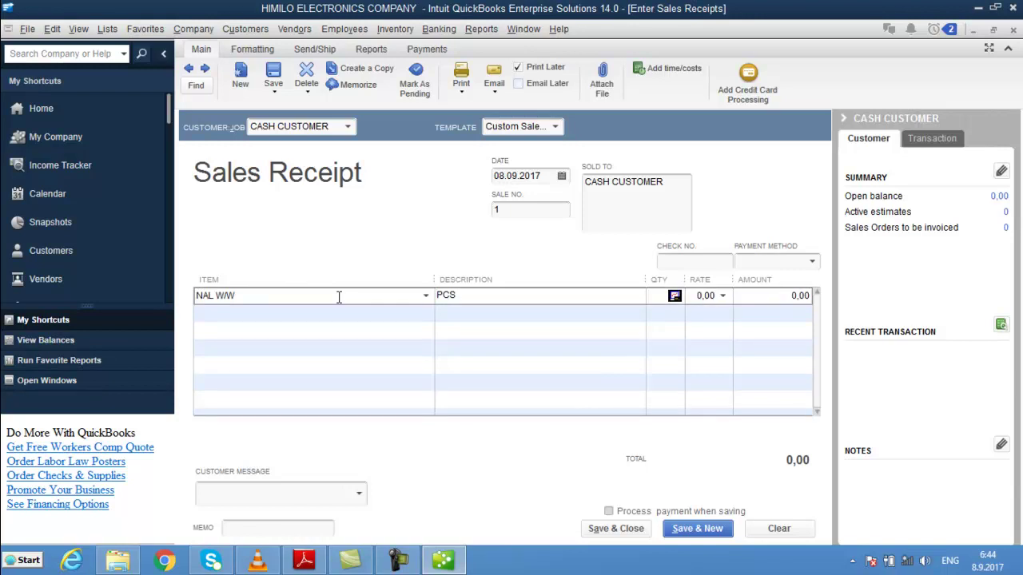
{"action": "type", "text": "10"}
{"action": "key", "text": "Tab"}
{"action": "type", "text": "4,50"}
{"action": "key", "text": "Tab"}
{"action": "key", "text": "Tab"}
- Add a second receipt line of 15 BAREESO at 3,50
{"action": "type", "text": "BA"}
{"action": "key", "text": "Tab"}
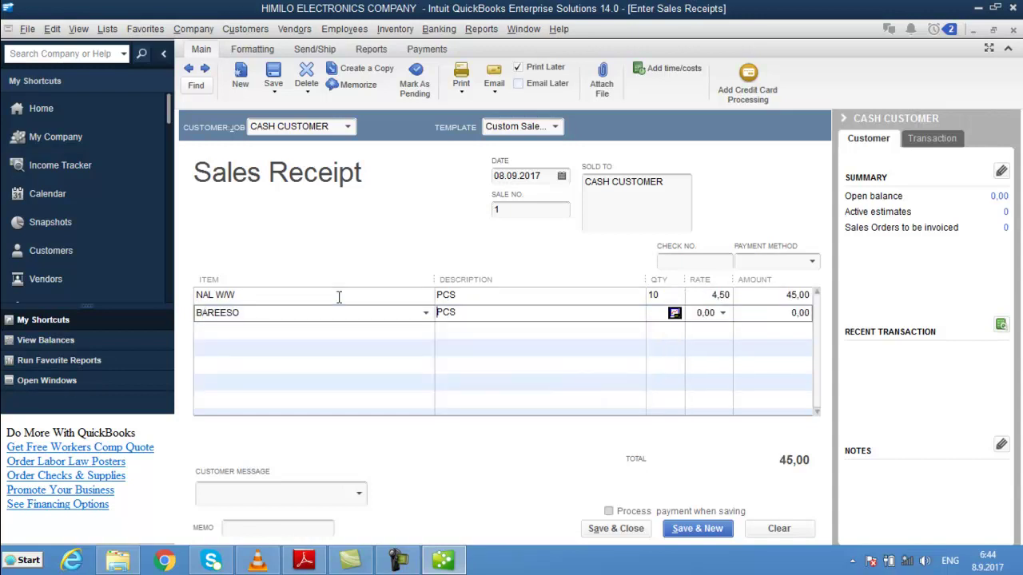
{"action": "type", "text": "20"}
{"action": "key", "text": "BackSpace"}
{"action": "key", "text": "BackSpace"}
{"action": "type", "text": "15"}
{"action": "key", "text": "Tab"}
{"action": "type", "text": "3,5"}
{"action": "key", "text": "Tab"}
{"action": "key", "text": "Tab"}
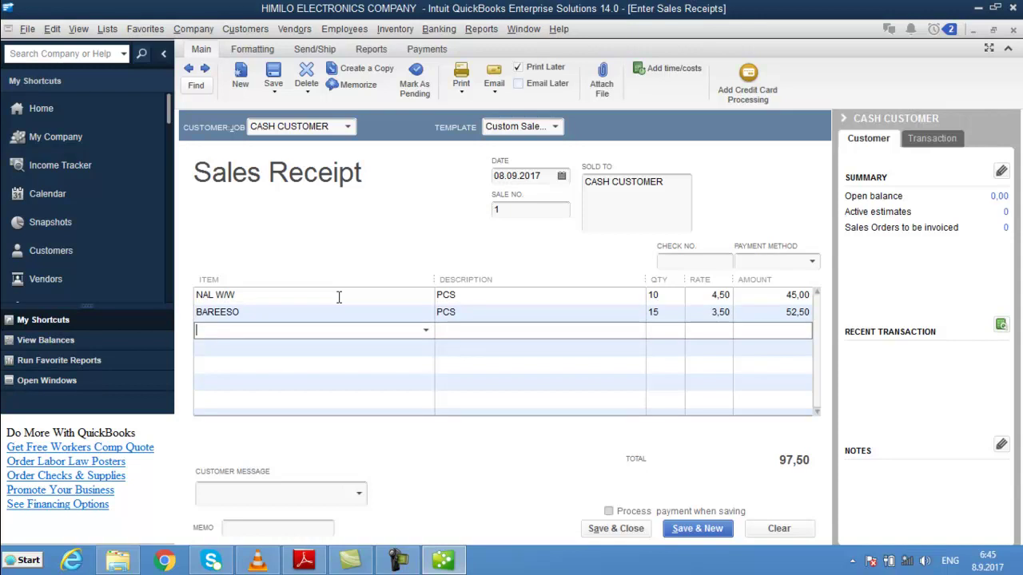
- Start a third line with FIILO 100M, quantity 1
{"action": "type", "text": "f"}
{"action": "key", "text": "Tab"}
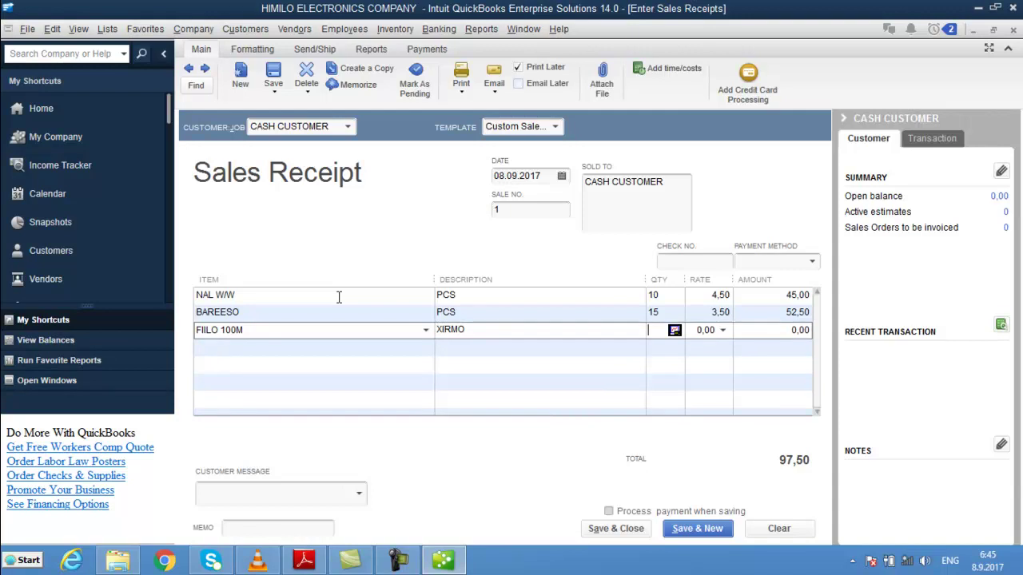
{"action": "type", "text": "1"}
- Look up FIILO 100M's details and cost in the Item List
{"action": "left_click", "coordinate": [108, 30]}
{"action": "left_click", "coordinate": [138, 62]}
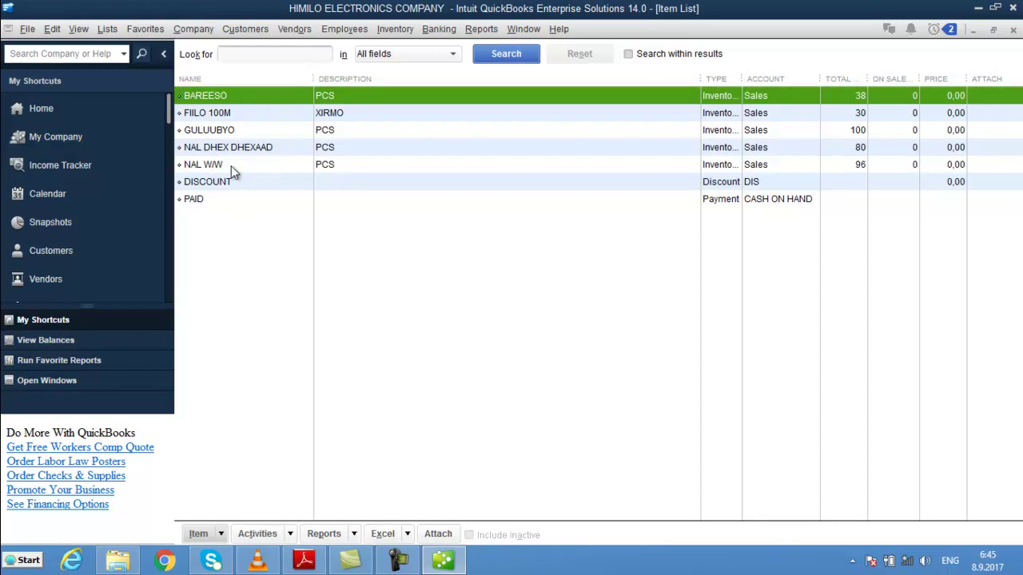
{"action": "double_click", "coordinate": [218, 112]}
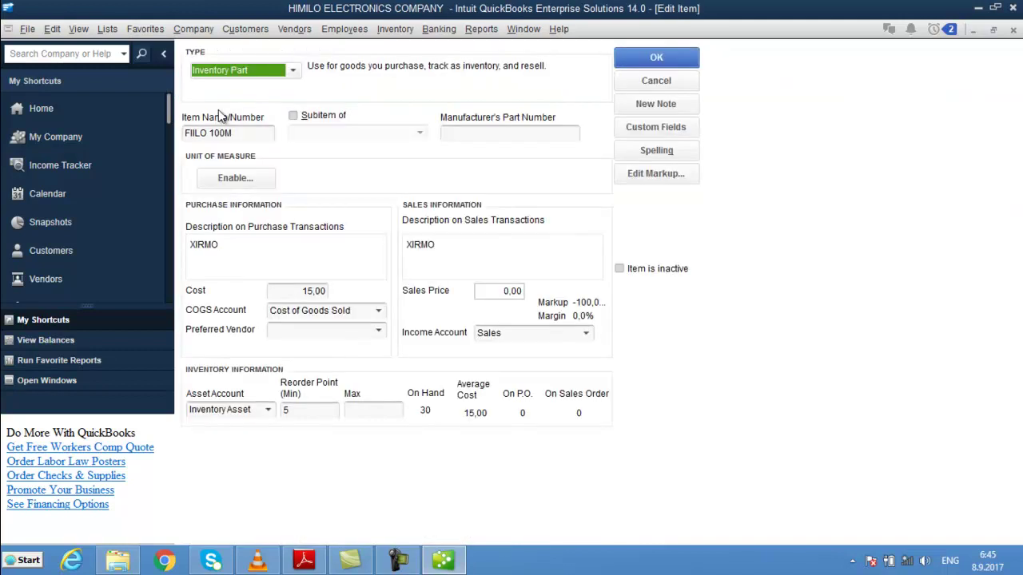
{"action": "key", "text": "Return"}
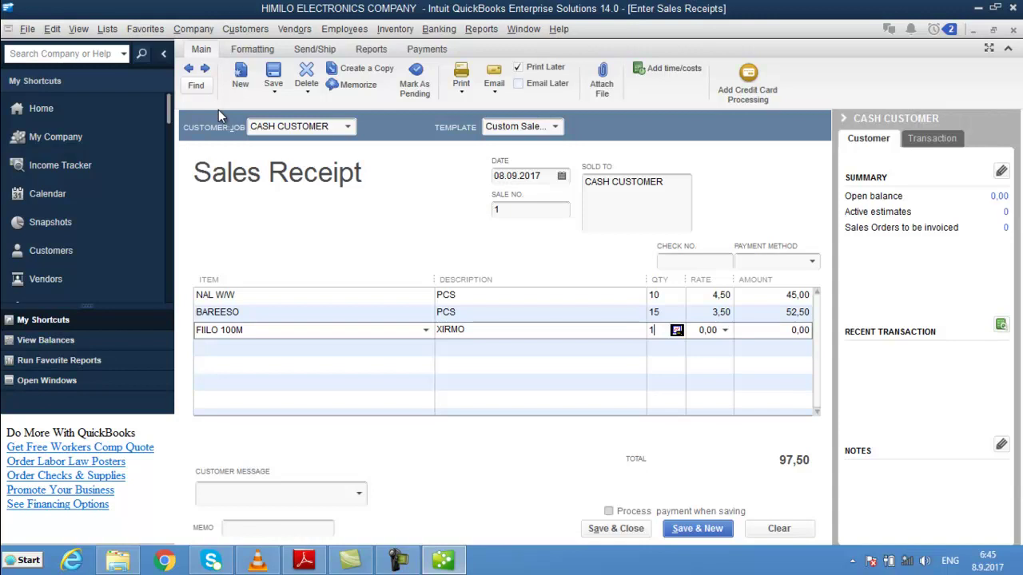
- Price FIILO 100M at 16,00 and save the 113,50 receipt, skipping spell check
{"action": "type", "text": "6"}
{"action": "key", "text": "BackSpace"}
{"action": "key", "text": "Tab"}
{"action": "type", "text": "16"}
{"action": "key", "text": "Tab"}
{"action": "key", "text": "Tab"}
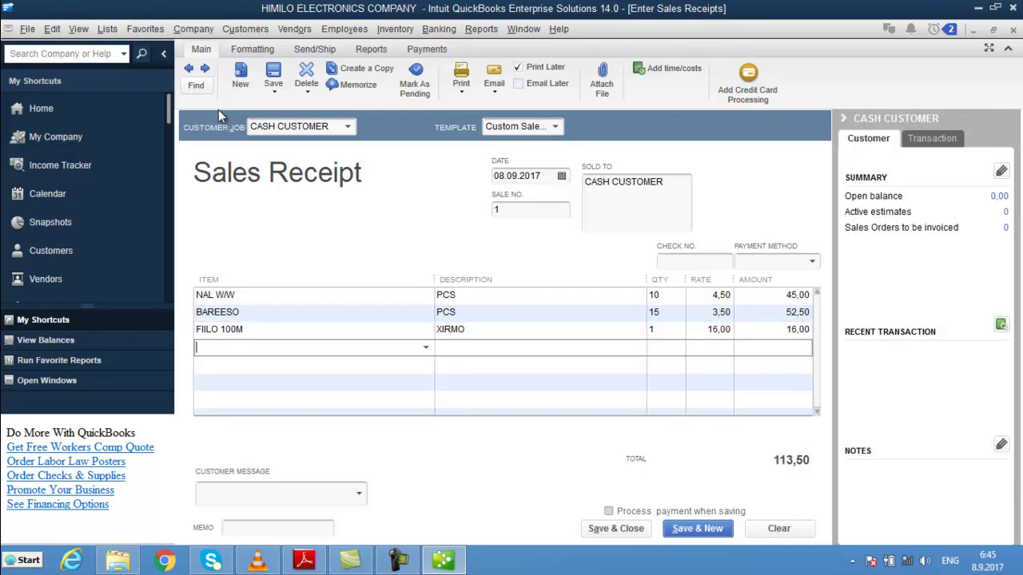
{"action": "key", "text": "alt+s"}
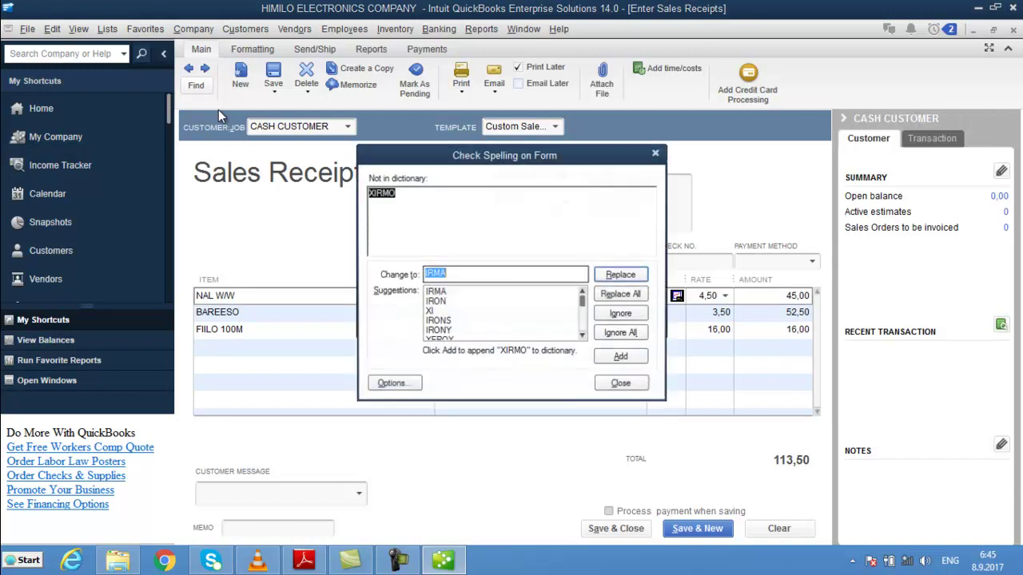
{"action": "key", "text": "Escape"}
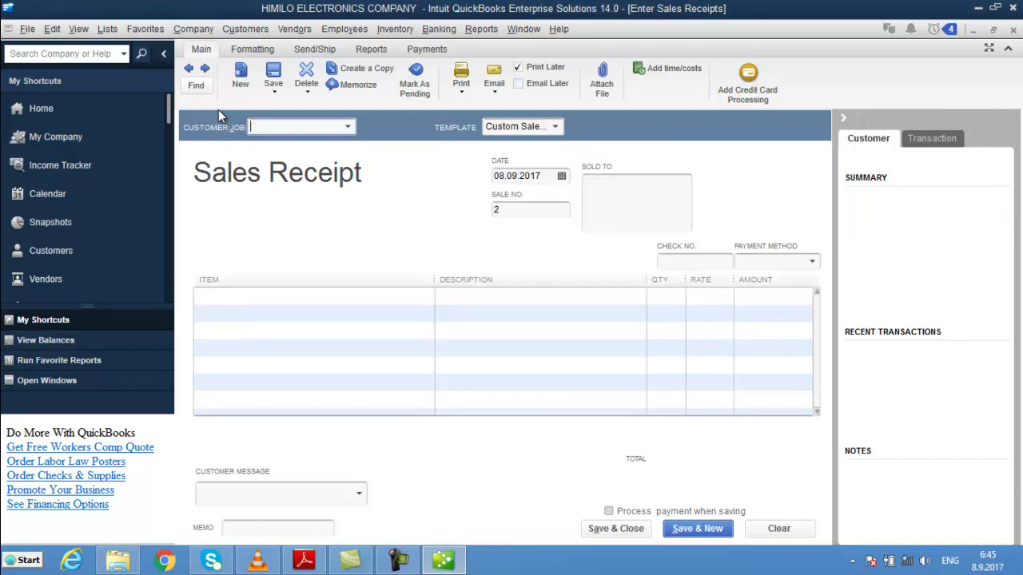
- Close the blank receipt and start invoice 2 for the existing customer with 125,00 open balance
{"action": "key", "text": "Escape"}
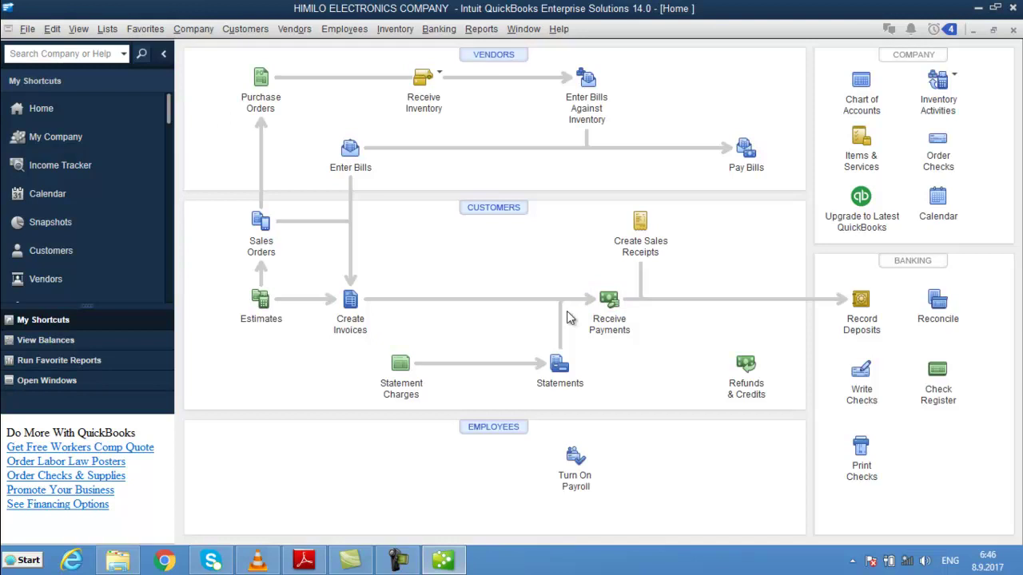
{"action": "left_click", "coordinate": [352, 300]}
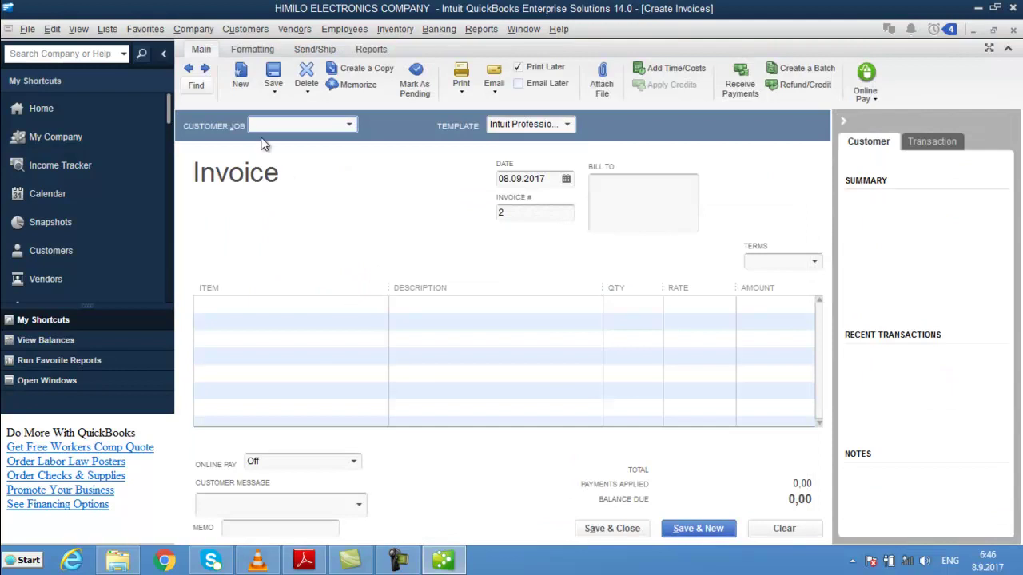
{"action": "type", "text": "a"}
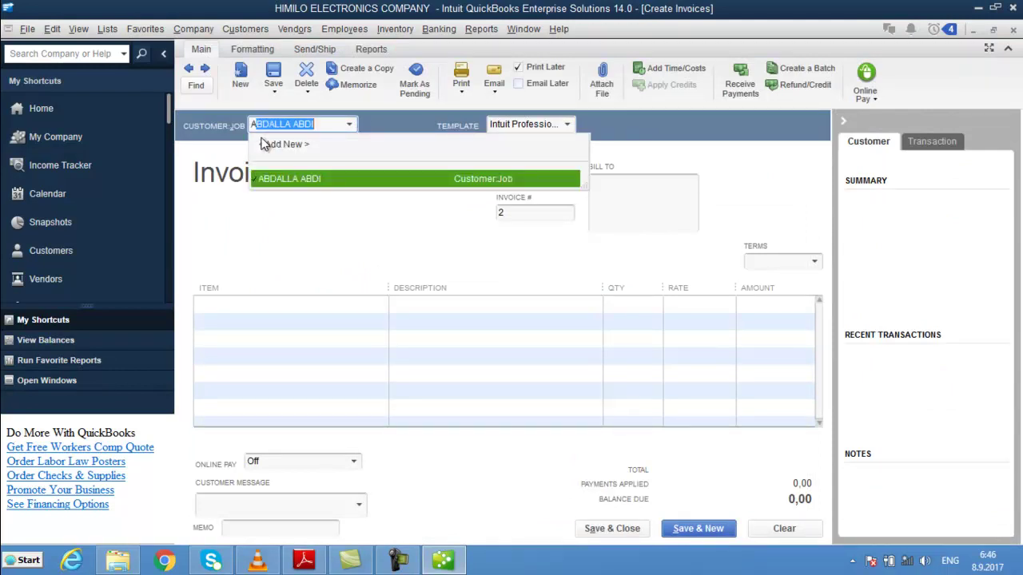
{"action": "key", "text": "Tab"}
{"action": "key", "text": "Tab"}
{"action": "key", "text": "Tab"}
{"action": "key", "text": "Tab"}
{"action": "key", "text": "Tab"}
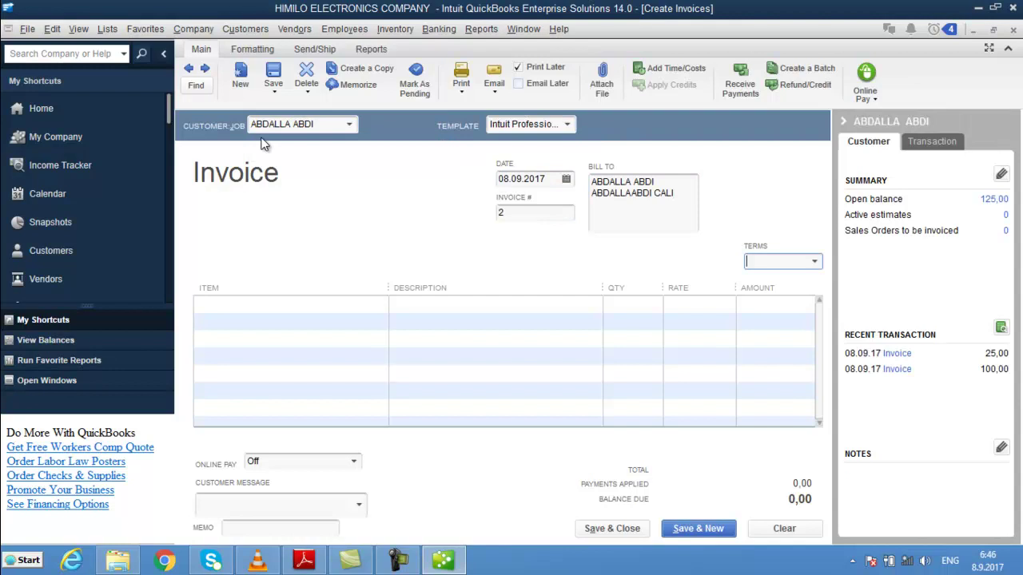
{"action": "left_click", "coordinate": [513, 211]}
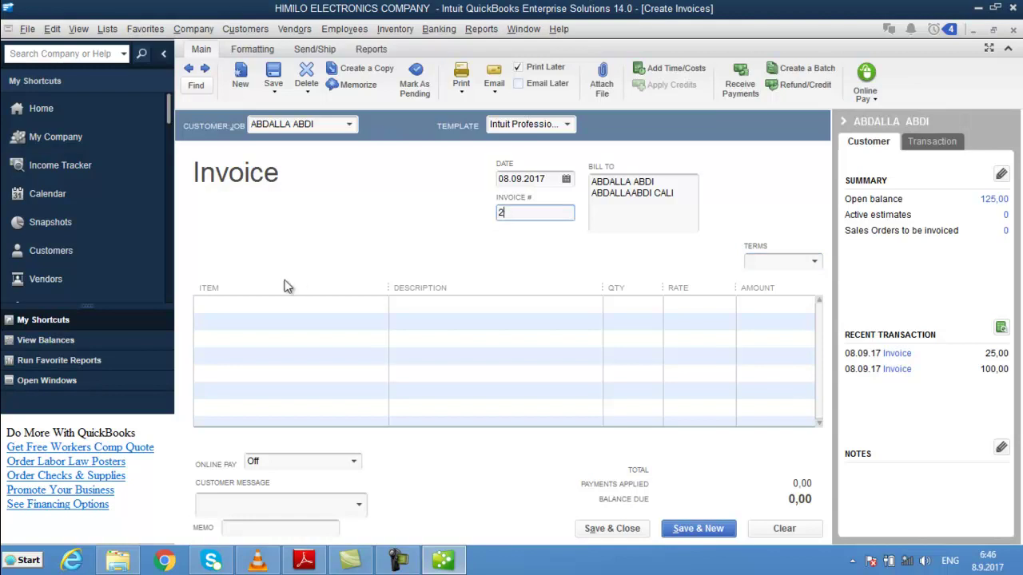
{"action": "left_click", "coordinate": [256, 302]}
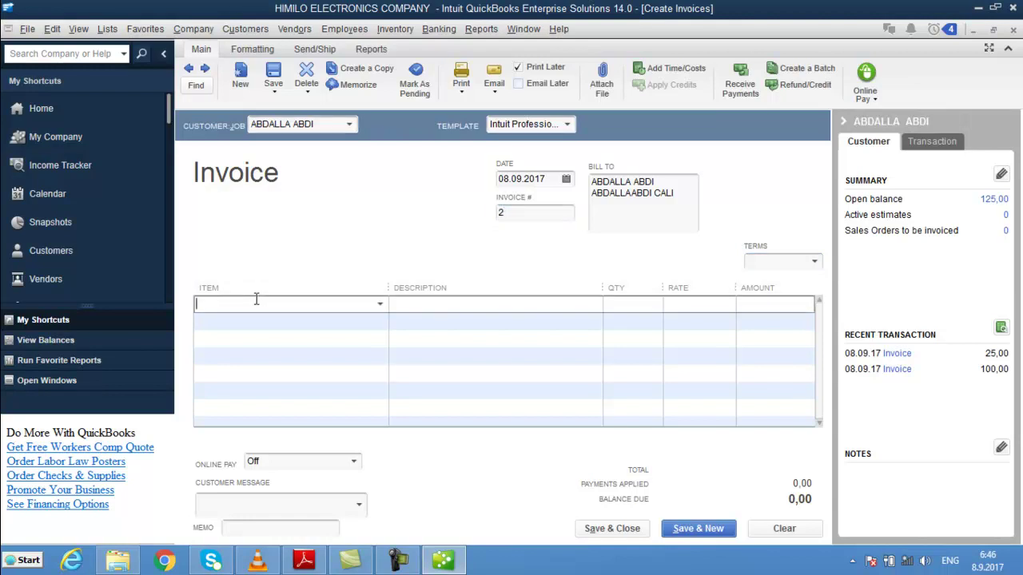
- Add lines for 5 NAL W/W at 4,50 and 2 FIILO 100M at 16,00
{"action": "type", "text": "NAL DHEX DHEXAAD"}
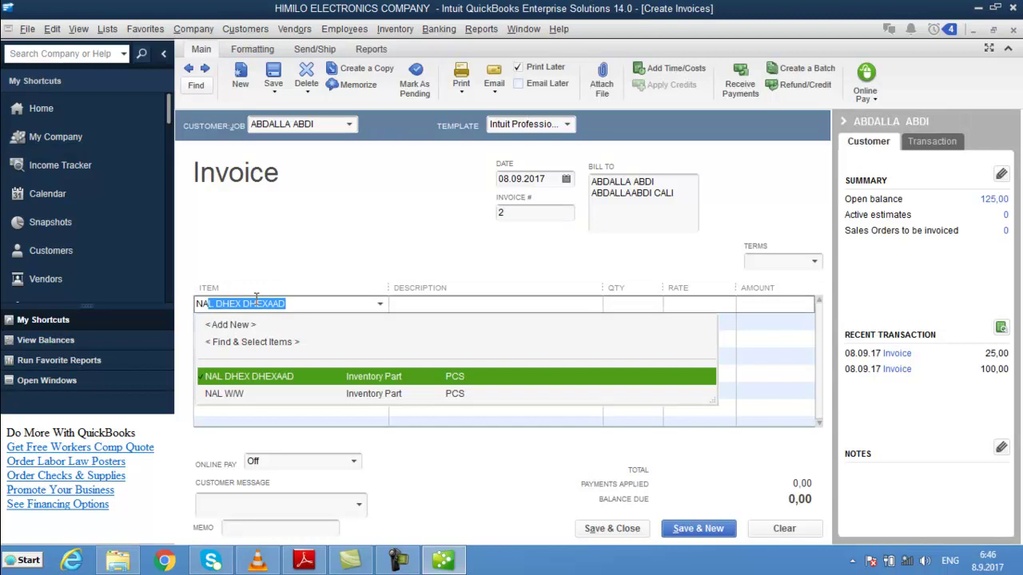
{"action": "key", "text": "Down"}
{"action": "key", "text": "Tab"}
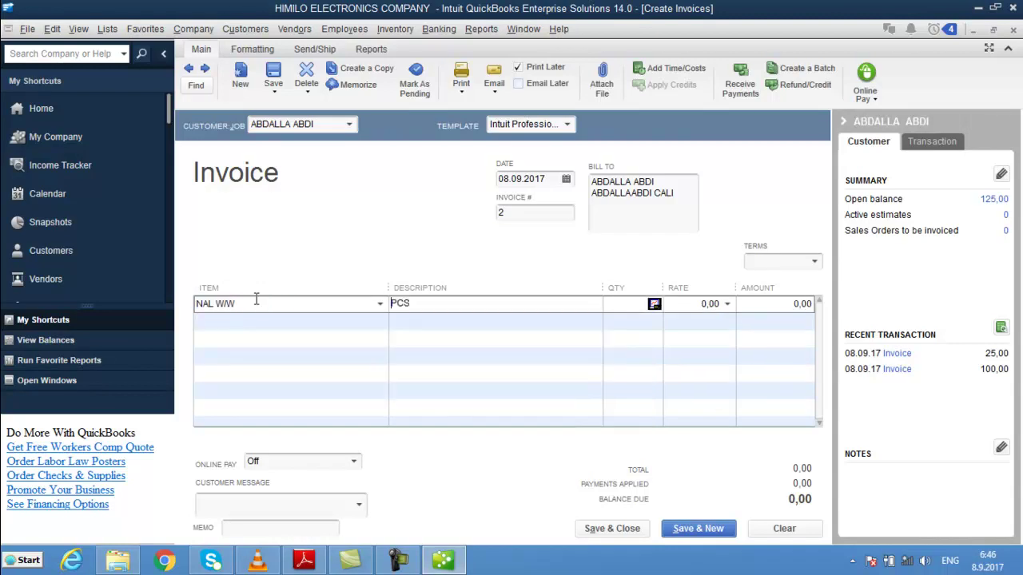
{"action": "type", "text": "5"}
{"action": "key", "text": "Tab"}
{"action": "type", "text": "4,5"}
{"action": "key", "text": "Tab"}
{"action": "key", "text": "Tab"}
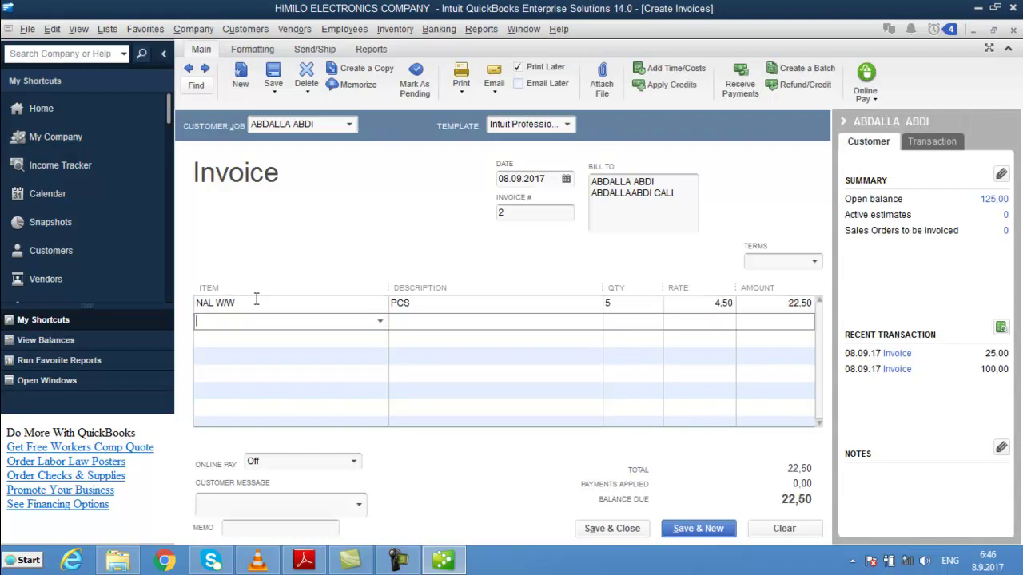
{"action": "type", "text": "F"}
{"action": "key", "text": "Tab"}
{"action": "key", "text": "Tab"}
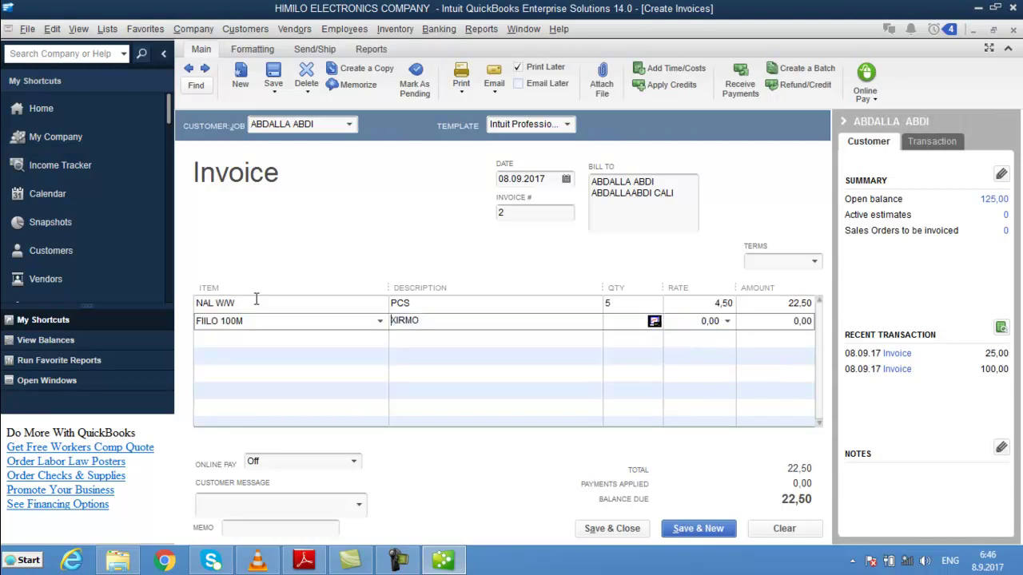
{"action": "type", "text": "2"}
{"action": "key", "text": "Tab"}
{"action": "type", "text": "16"}
{"action": "key", "text": "Tab"}
{"action": "key", "text": "Tab"}
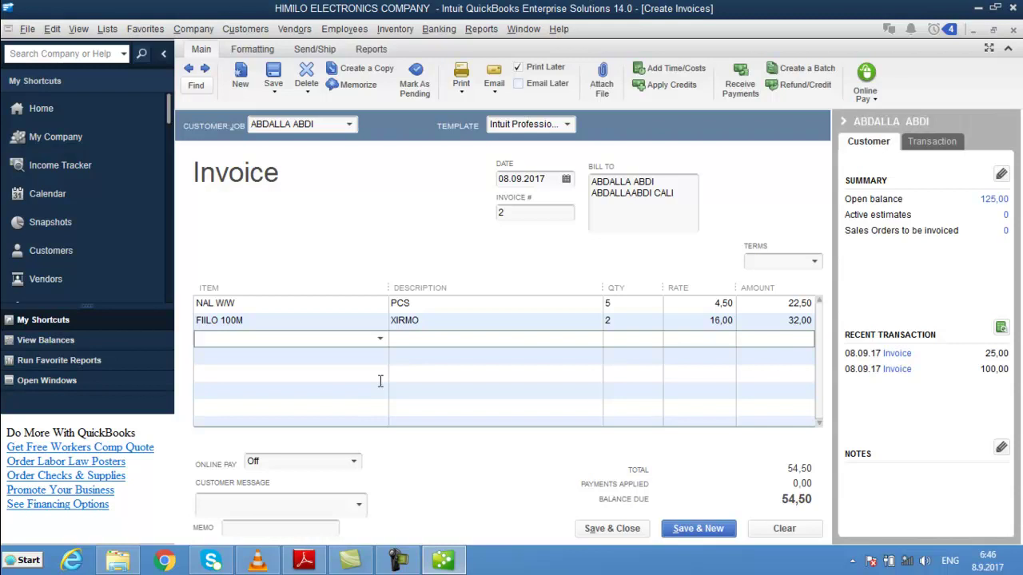
- Add a PAID line of -20,00, leaving 34,50 due
{"action": "type", "text": "PAID"}
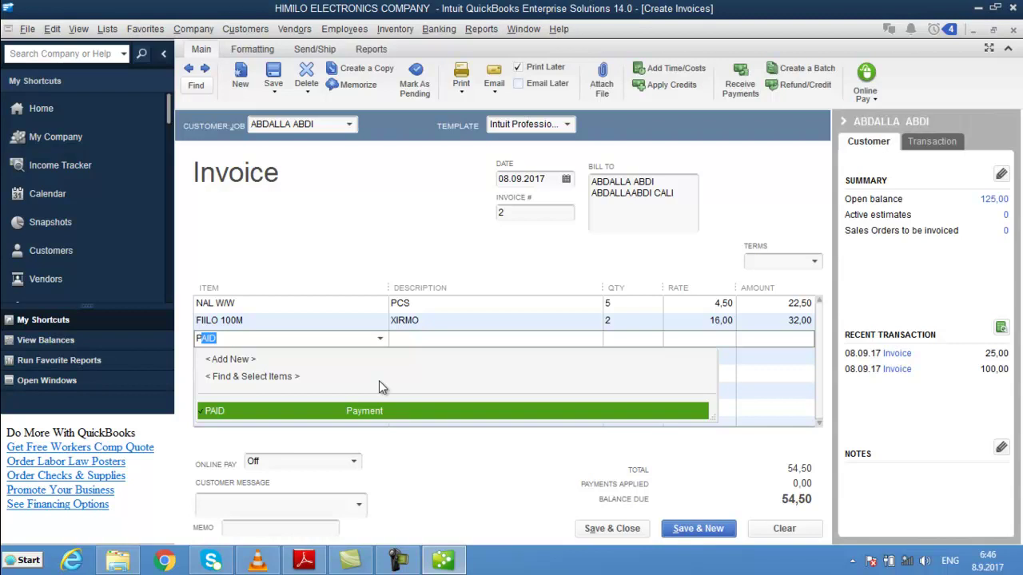
{"action": "key", "text": "Tab"}
{"action": "type", "text": "-20"}
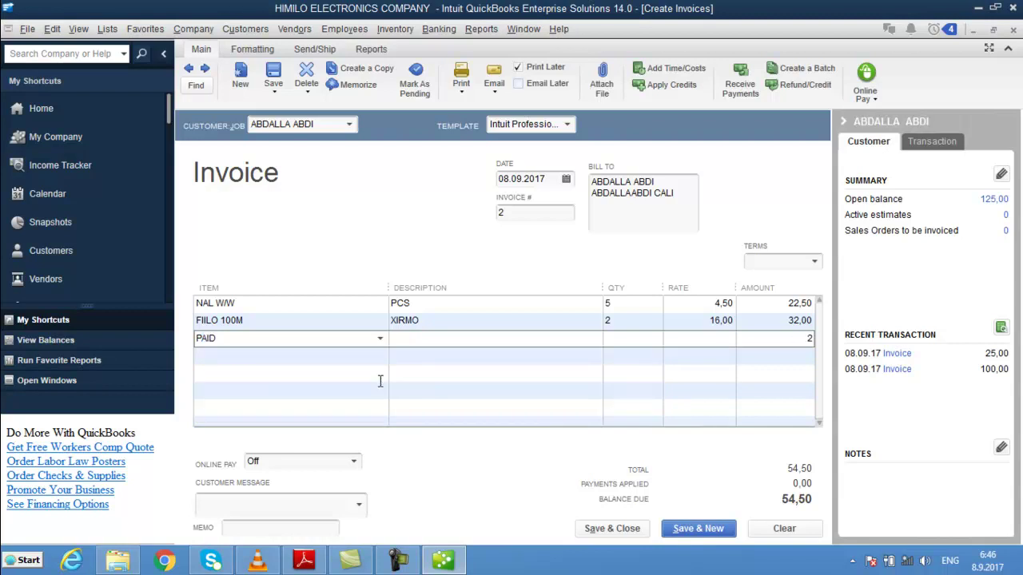
{"action": "key", "text": "Tab"}
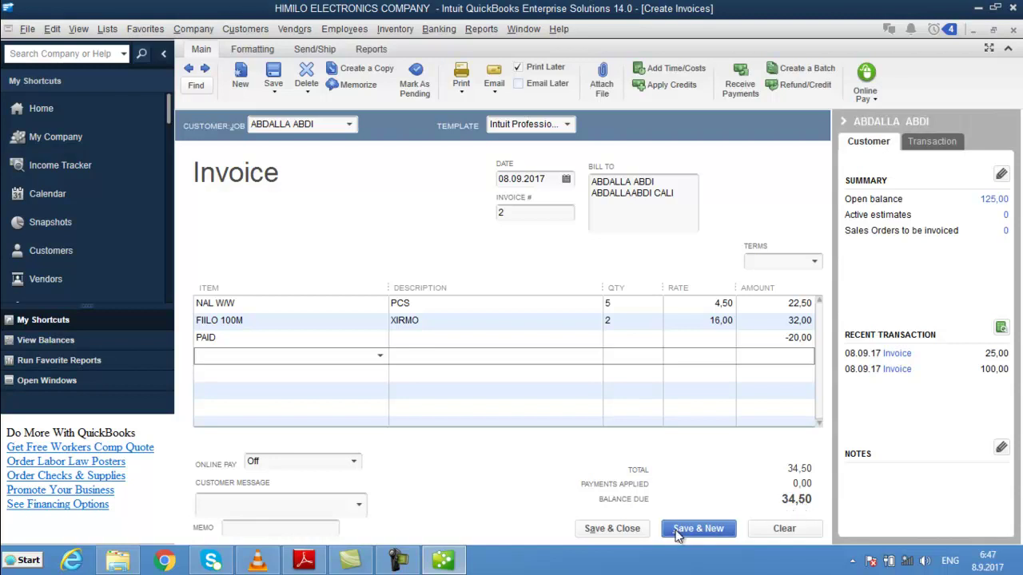
- Save and close invoice 2 with its 34,50 balance, dismissing the spelling check
{"action": "left_click", "coordinate": [611, 528]}
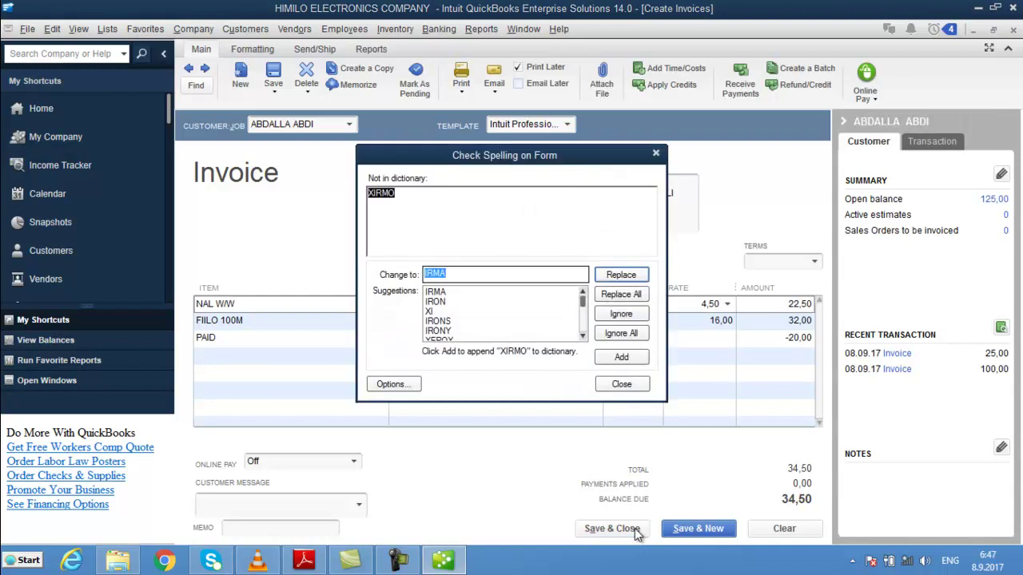
{"action": "left_click", "coordinate": [626, 388]}
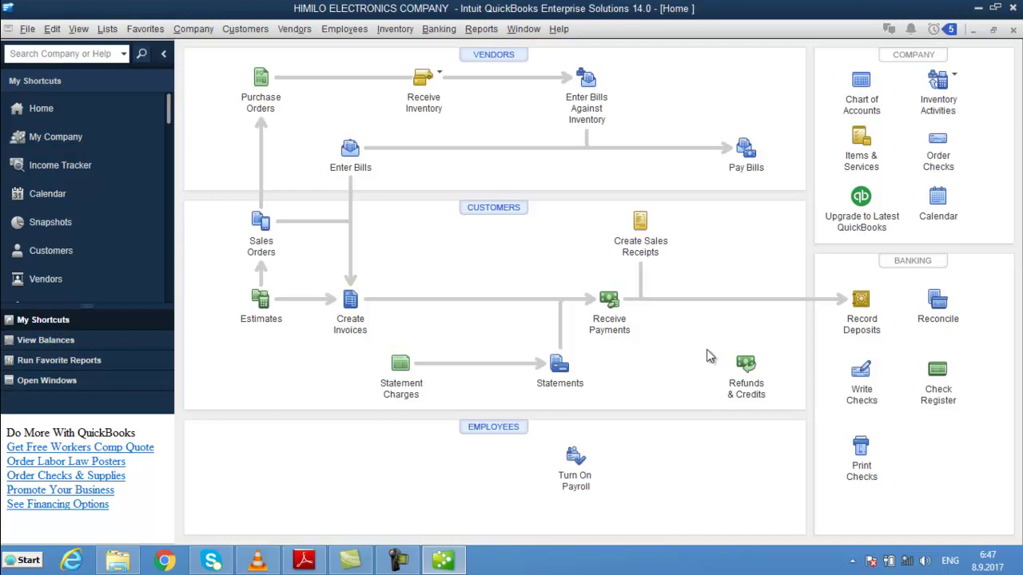
{"action": "left_click", "coordinate": [492, 33]}
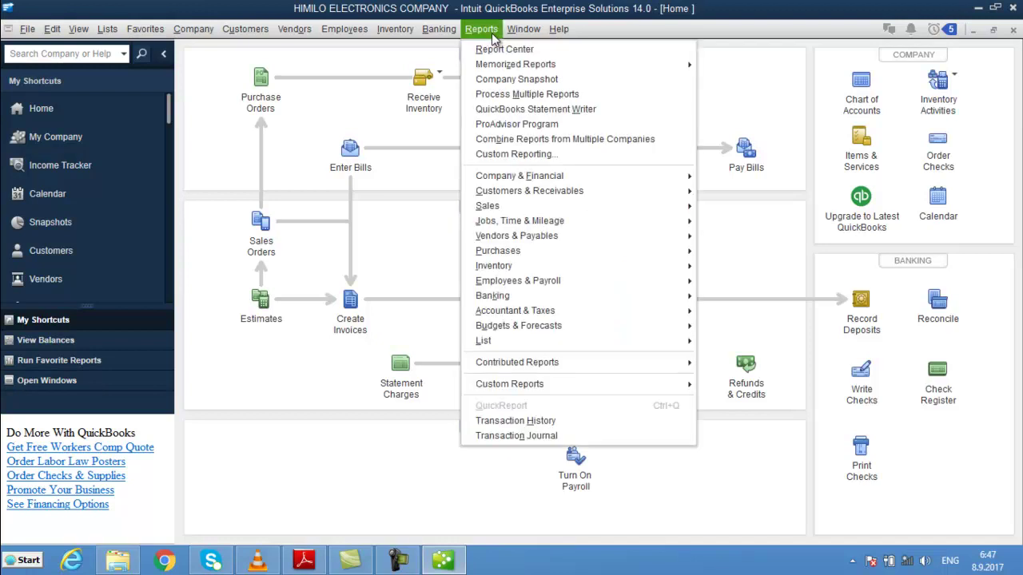
{"action": "mouse_move", "coordinate": [645, 190]}
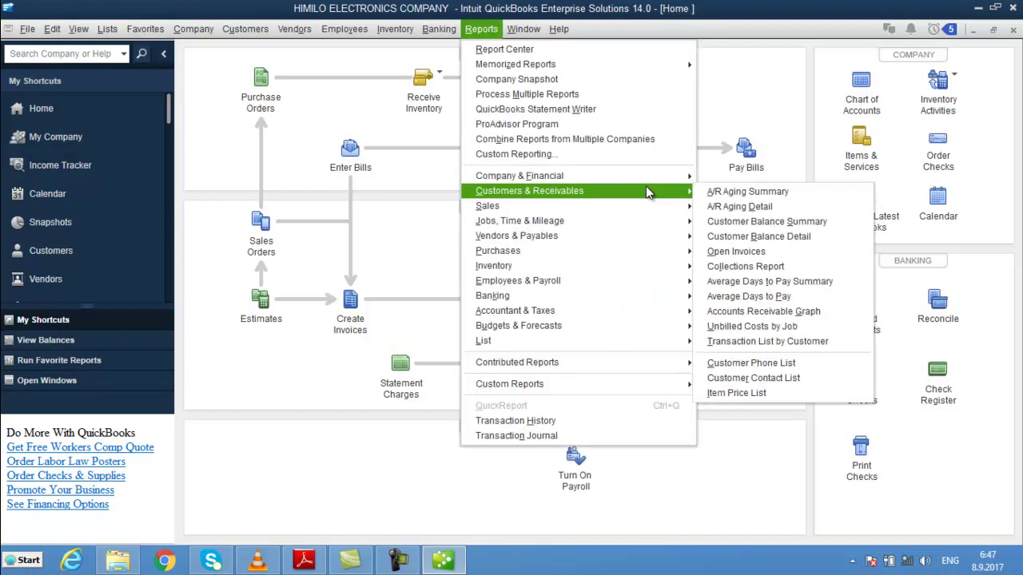
{"action": "left_click", "coordinate": [749, 223]}
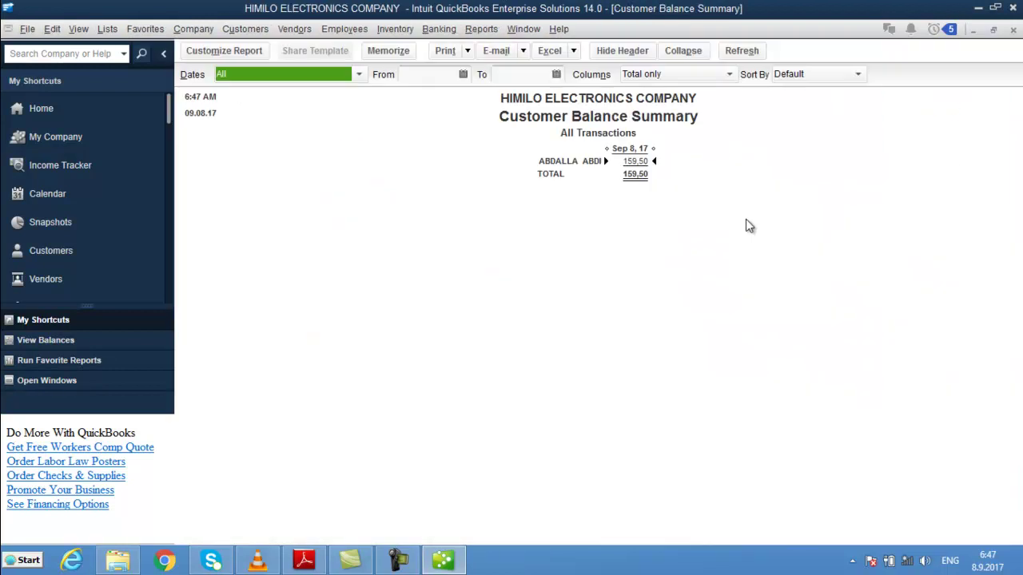
{"action": "double_click", "coordinate": [633, 166]}
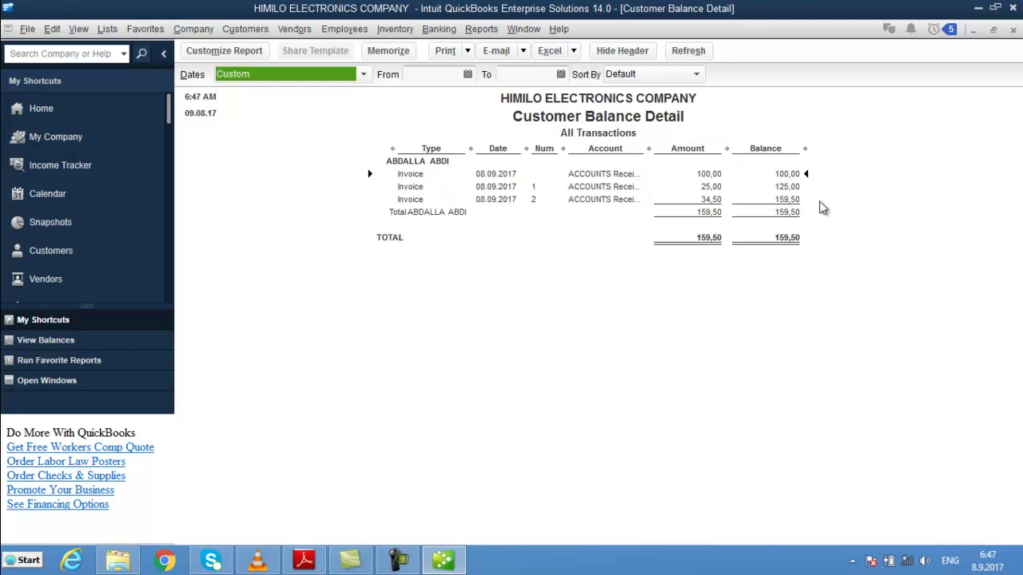
{"action": "double_click", "coordinate": [707, 186]}
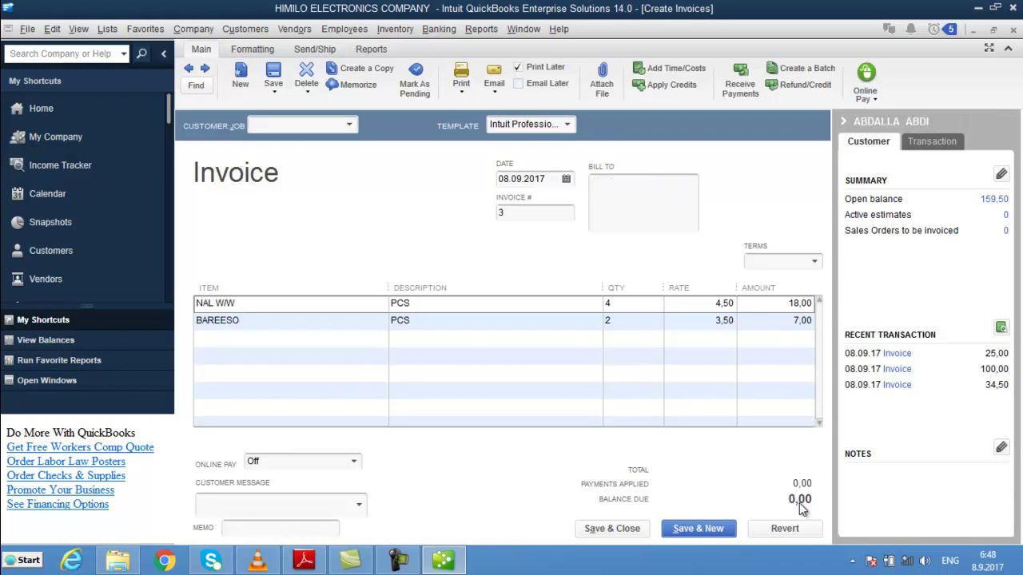
{"action": "key", "text": "Escape"}
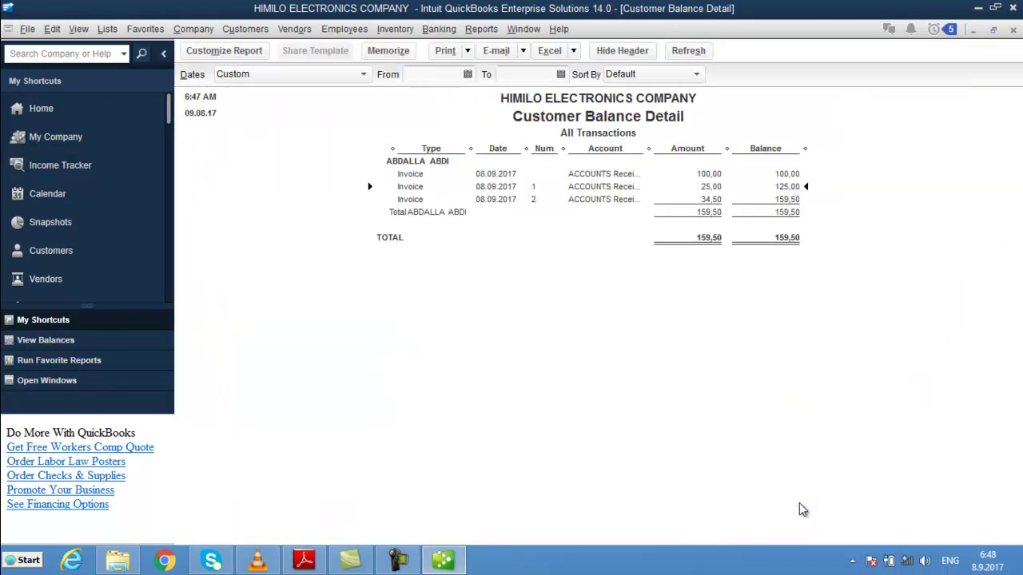
{"action": "left_click", "coordinate": [707, 173]}
{"action": "left_click", "coordinate": [708, 186]}
{"action": "left_click", "coordinate": [714, 202]}
{"action": "key", "text": "Escape"}
{"action": "key", "text": "Escape"}
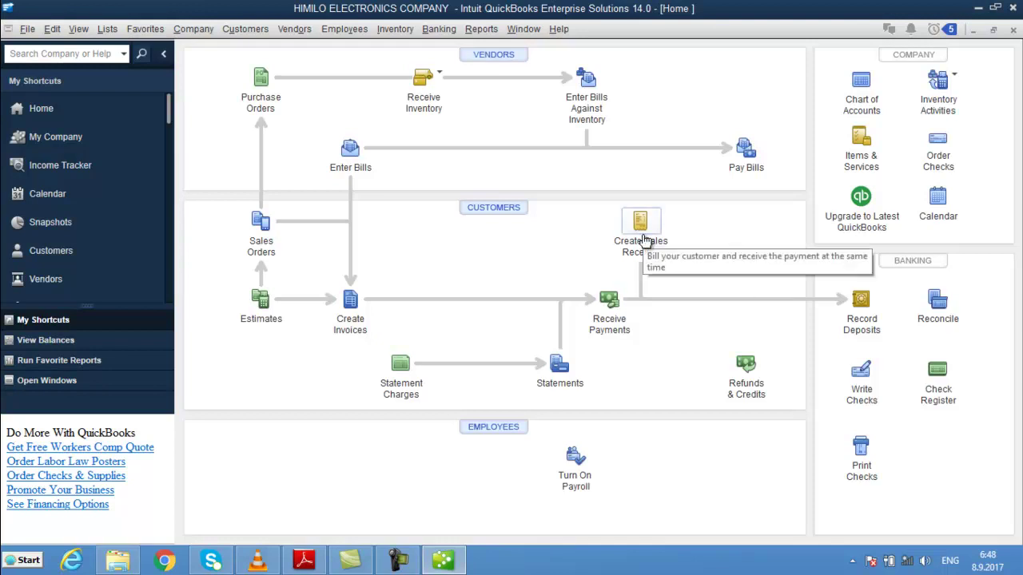
- Open the Chart of Accounts and view the CASH ON HAND QuickReport
{"action": "left_click", "coordinate": [860, 94]}
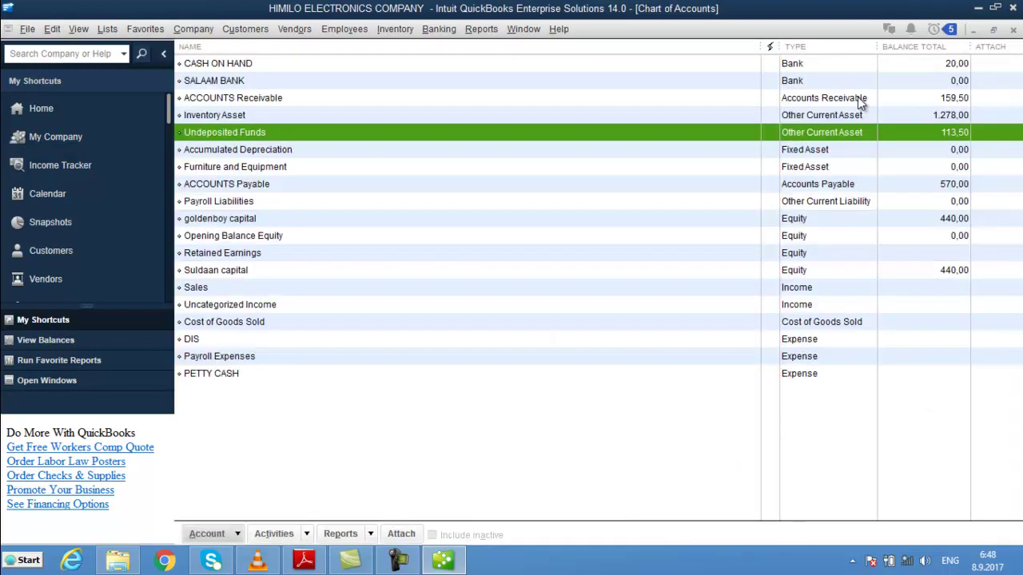
{"action": "left_click", "coordinate": [661, 70]}
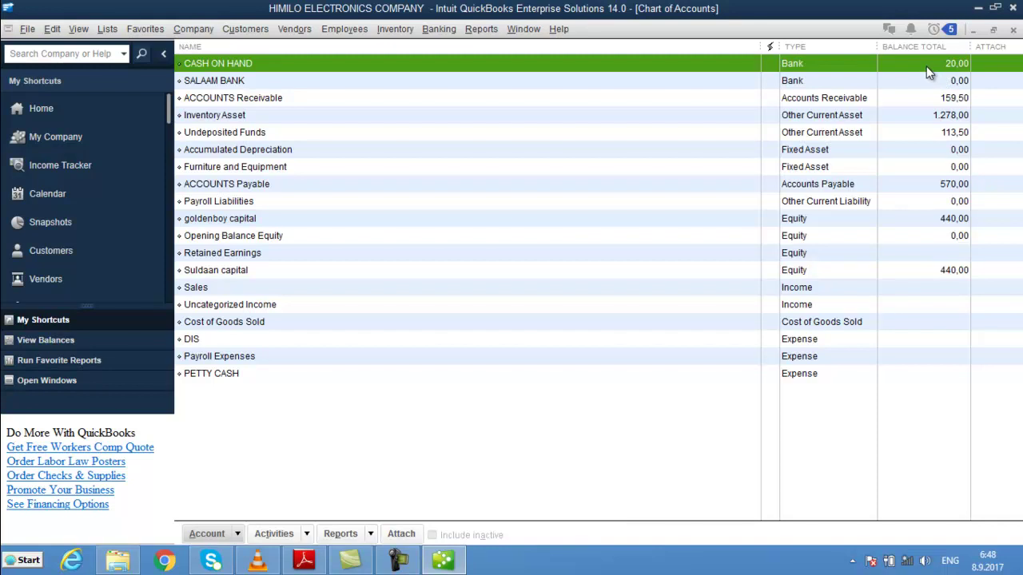
{"action": "double_click", "coordinate": [926, 66]}
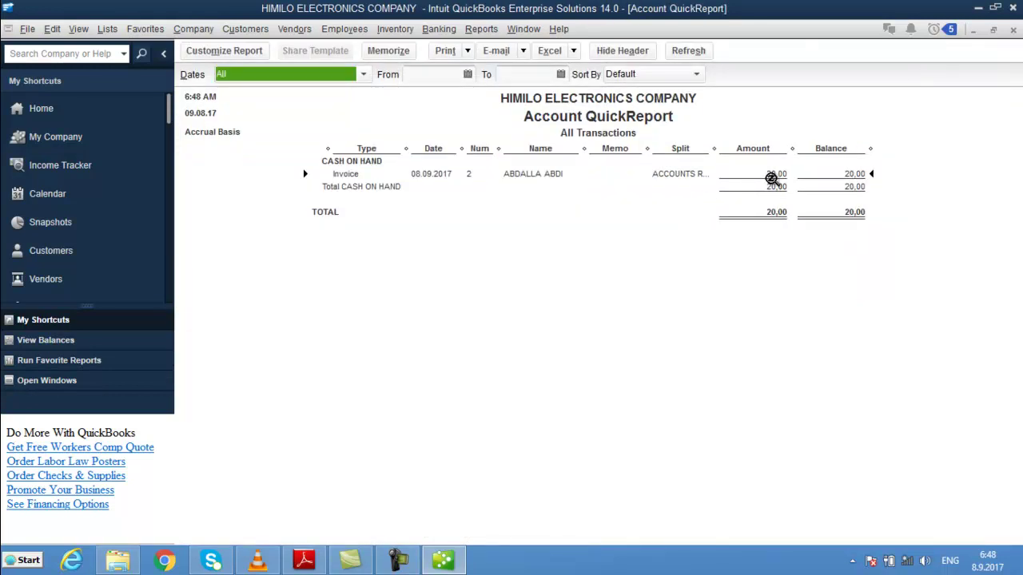
{"action": "key", "text": "Escape"}
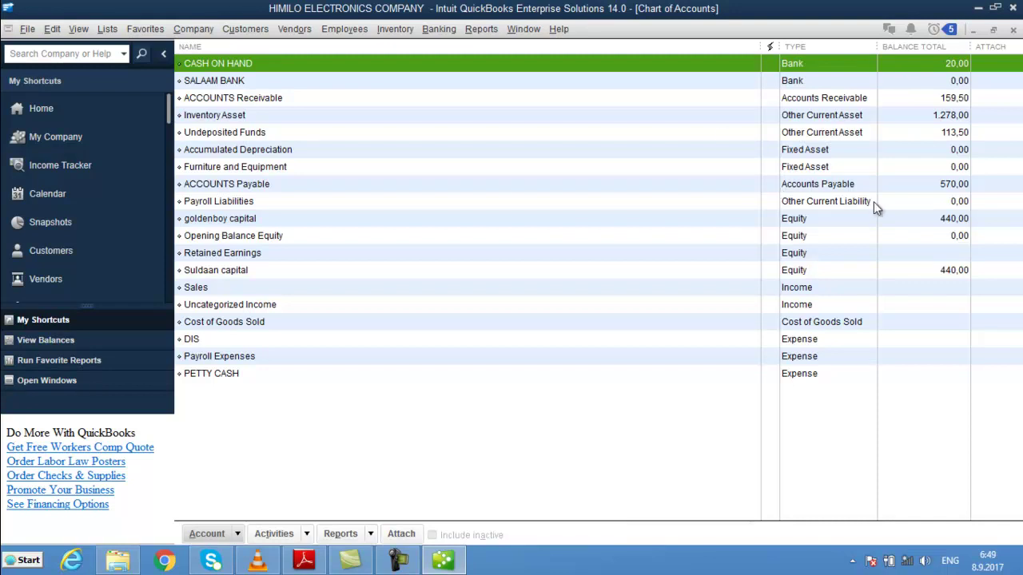
- Review the Payroll Liabilities, Undeposited Funds (113,50) and CASH ON HAND account entries
{"action": "left_click", "coordinate": [873, 201]}
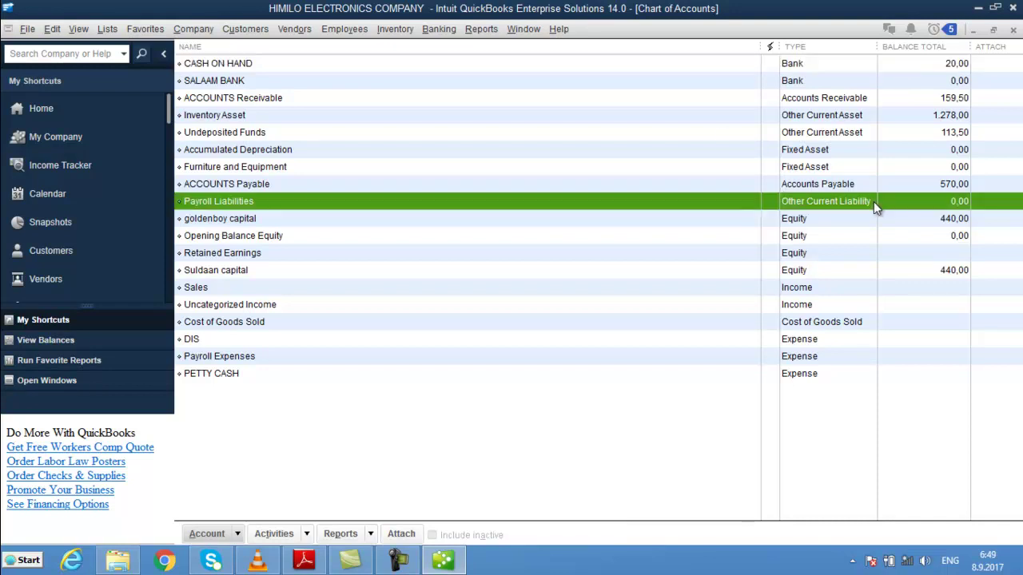
{"action": "key", "text": "u"}
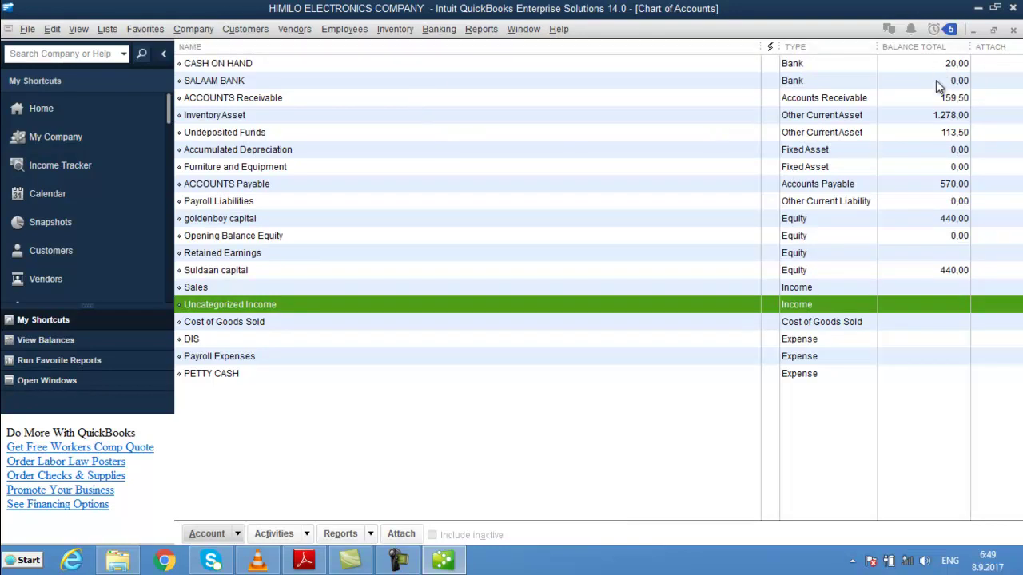
{"action": "left_click", "coordinate": [945, 132]}
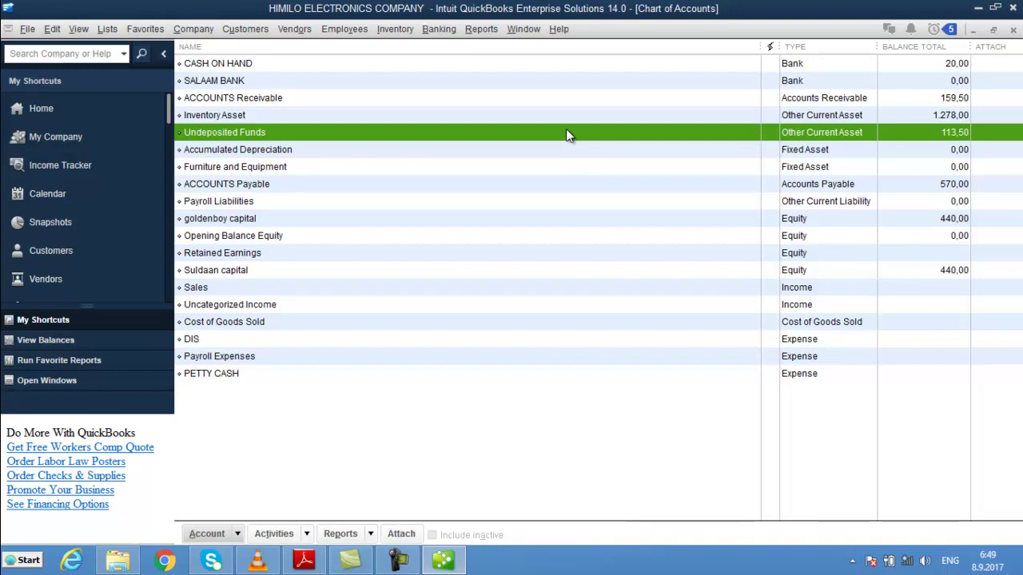
{"action": "left_click", "coordinate": [571, 67]}
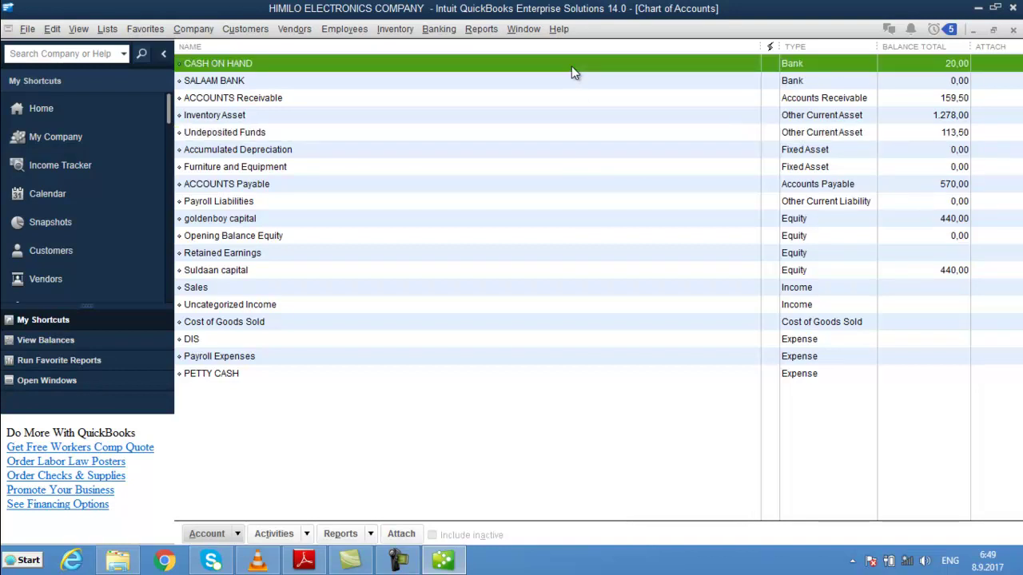
- Open Preferences and look through the personal and company Accounting settings
{"action": "left_click", "coordinate": [74, 30]}
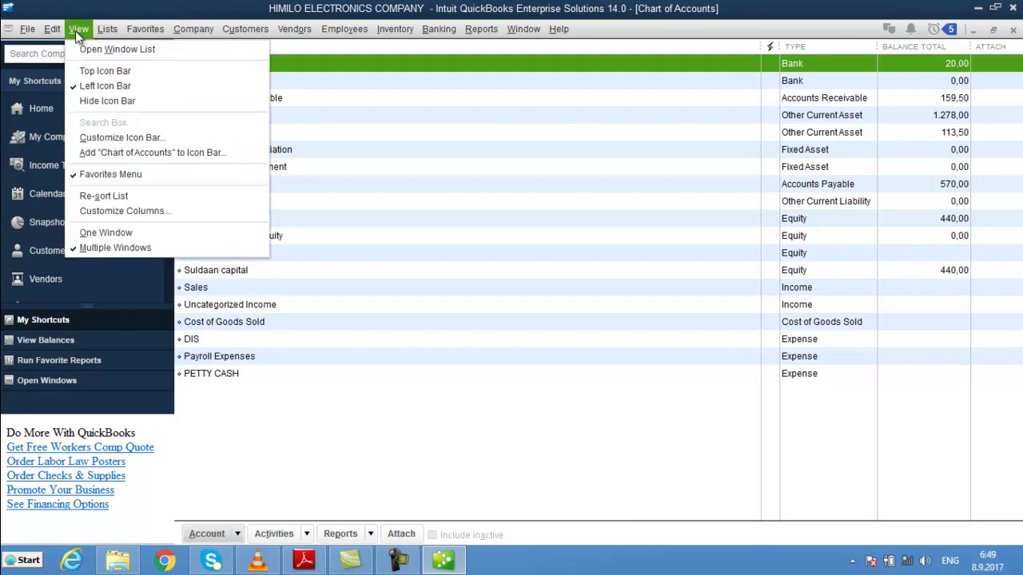
{"action": "left_click", "coordinate": [52, 31]}
{"action": "left_click", "coordinate": [53, 31]}
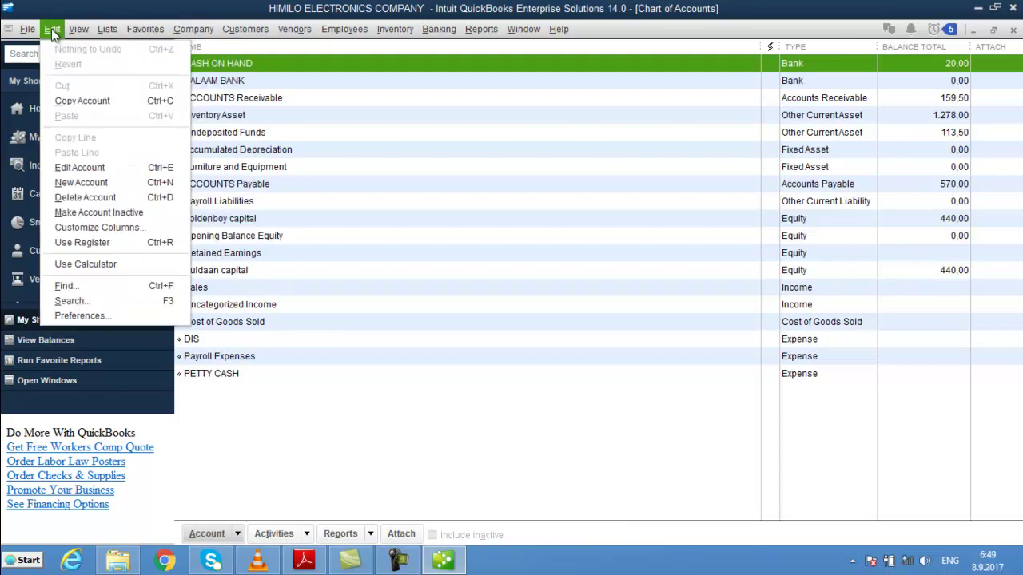
{"action": "left_click", "coordinate": [121, 315]}
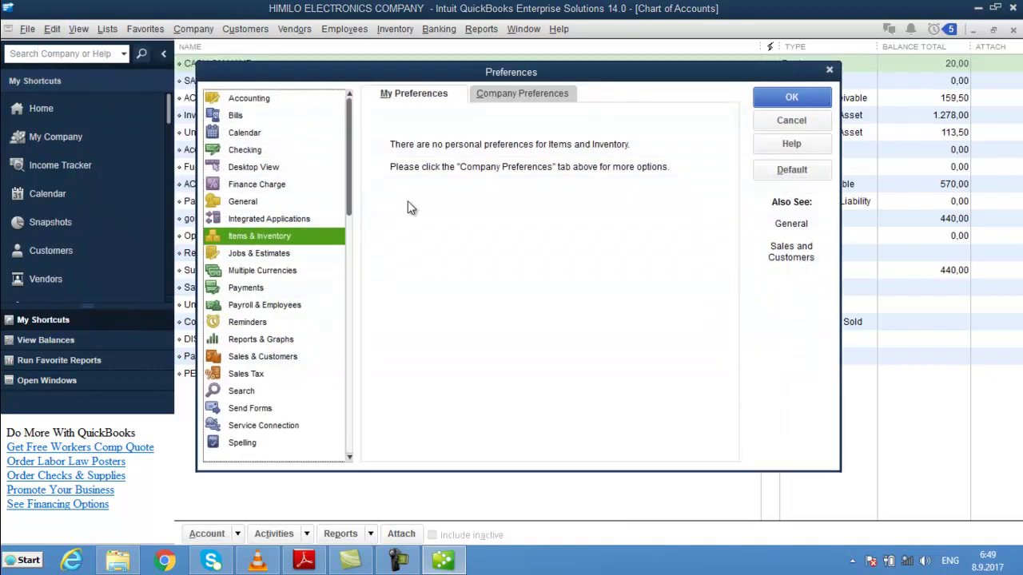
{"action": "left_click", "coordinate": [266, 101]}
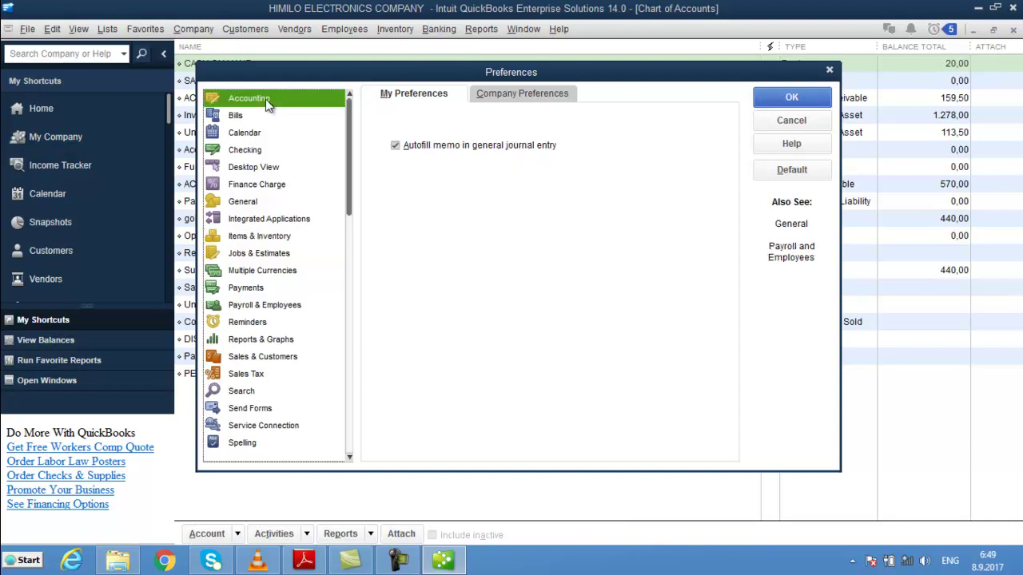
{"action": "left_click", "coordinate": [536, 94]}
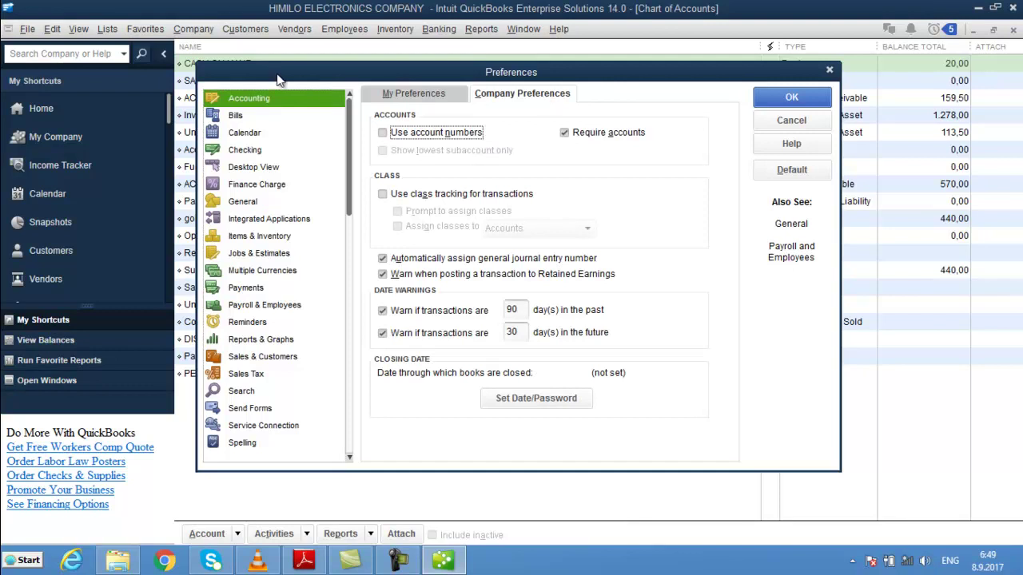
{"action": "left_click", "coordinate": [427, 94]}
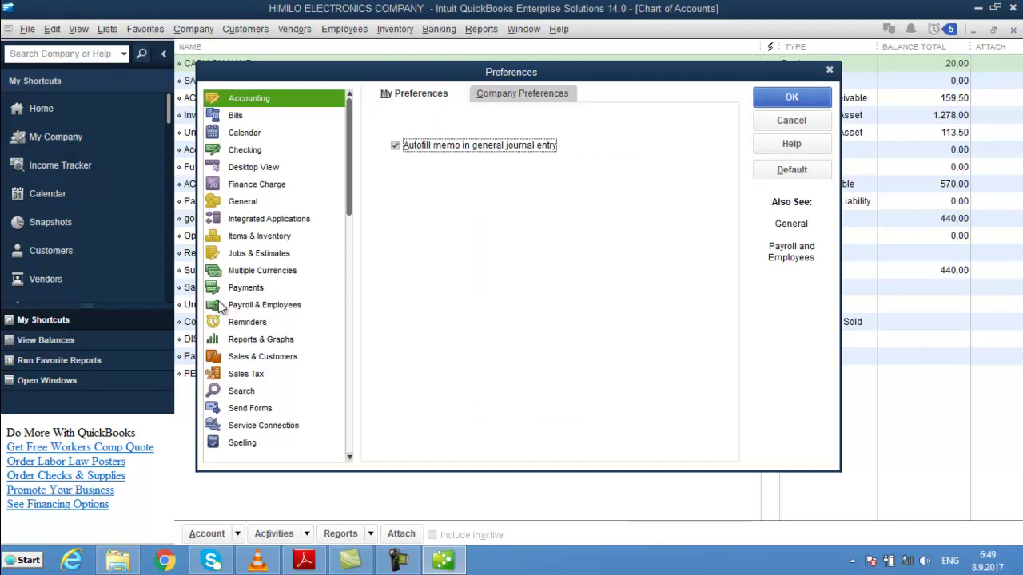
- Turn off Use Undeposited Funds as default deposit account in company Payments preferences and confirm
{"action": "left_click", "coordinate": [246, 290]}
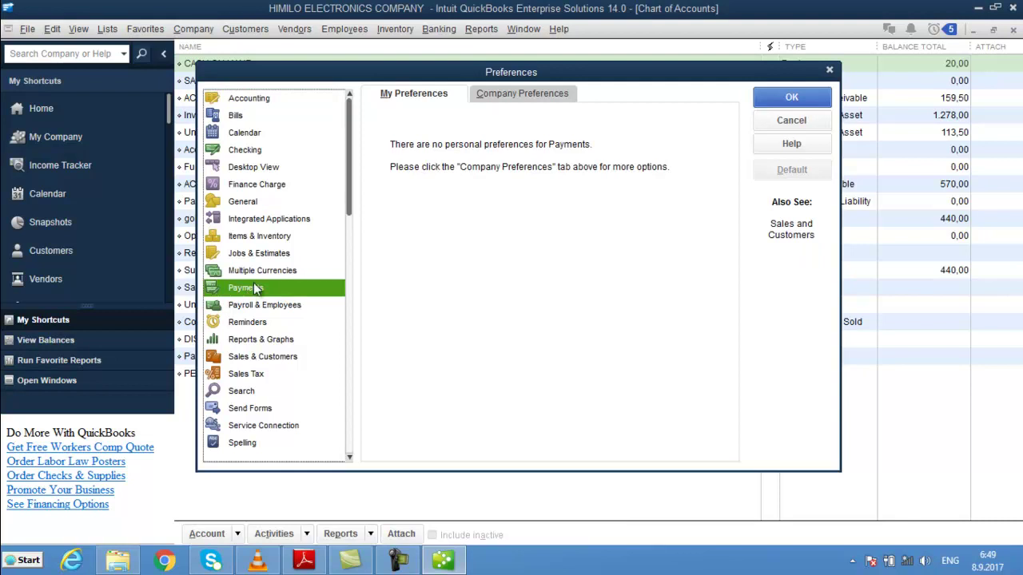
{"action": "left_click", "coordinate": [552, 99]}
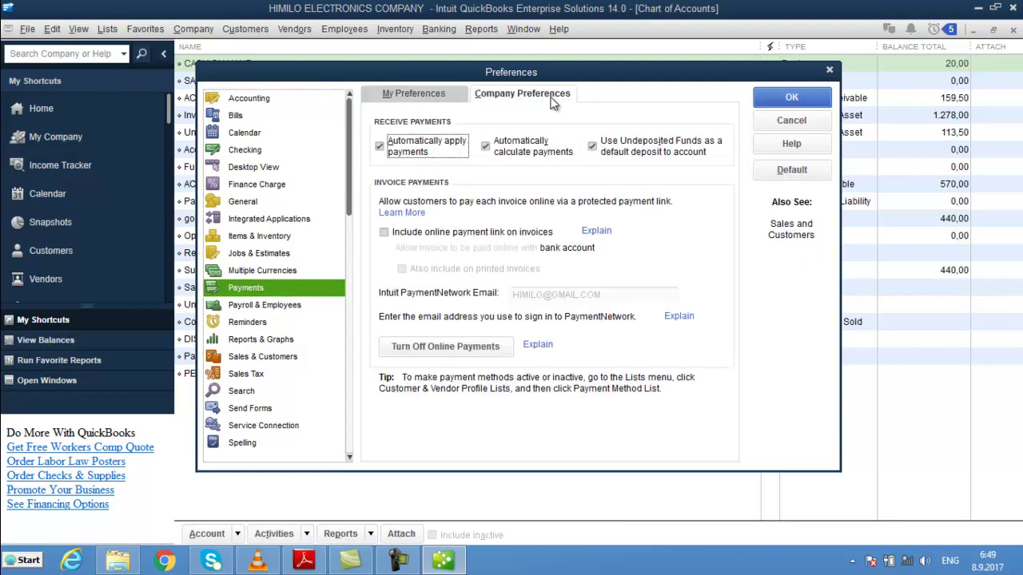
{"action": "left_click", "coordinate": [592, 147]}
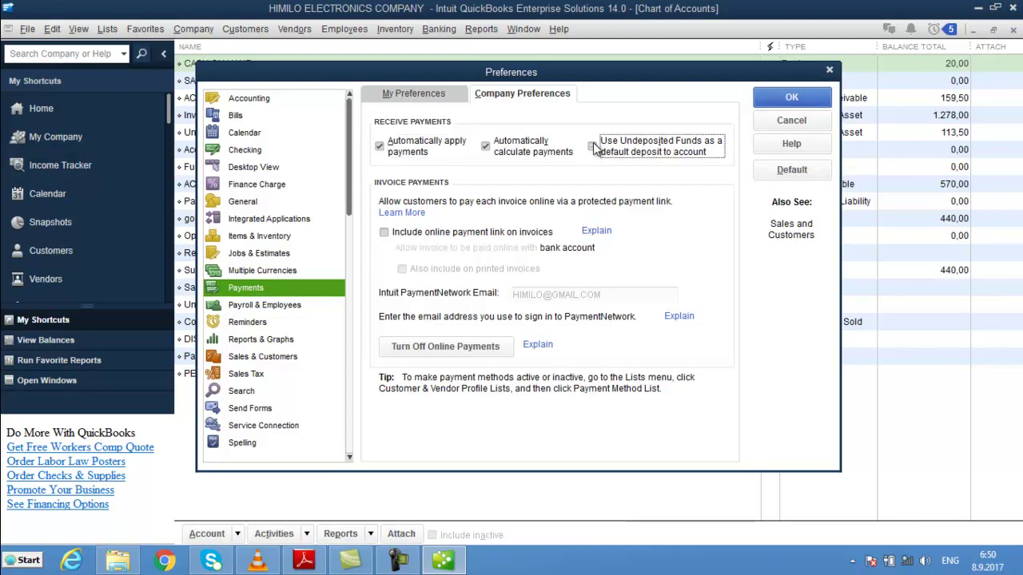
{"action": "left_click", "coordinate": [806, 99]}
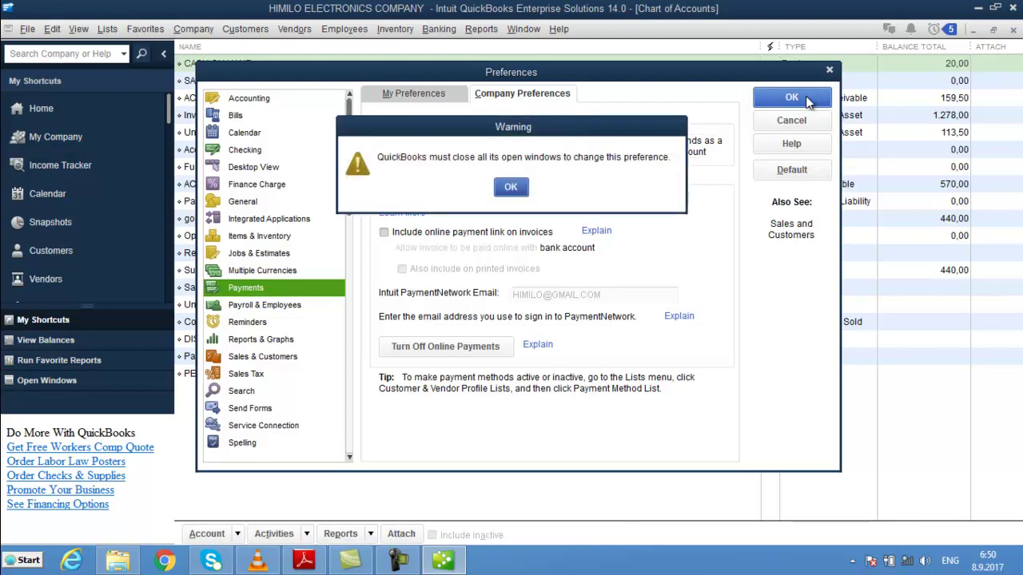
{"action": "left_click", "coordinate": [519, 188]}
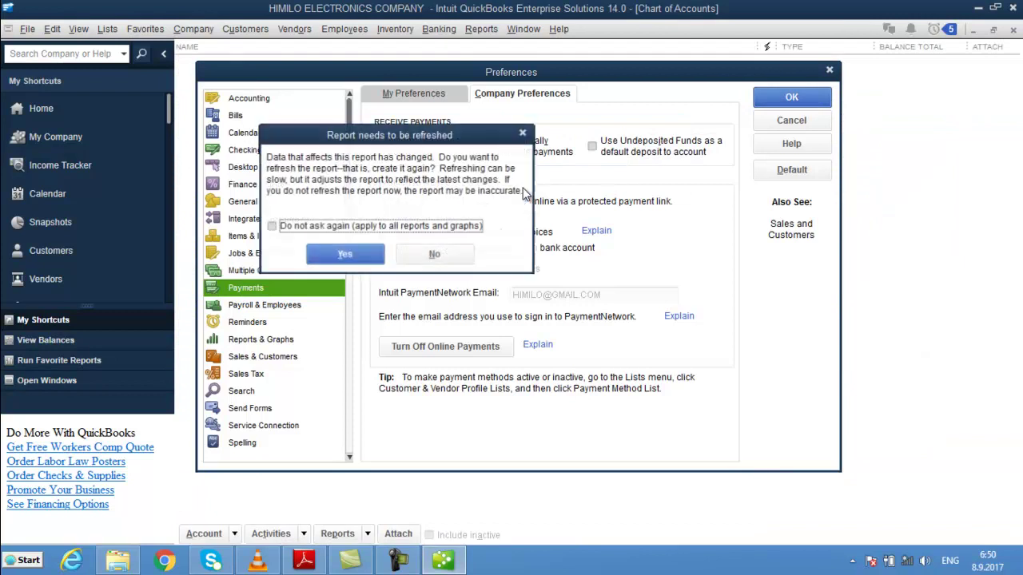
{"action": "left_click", "coordinate": [342, 256]}
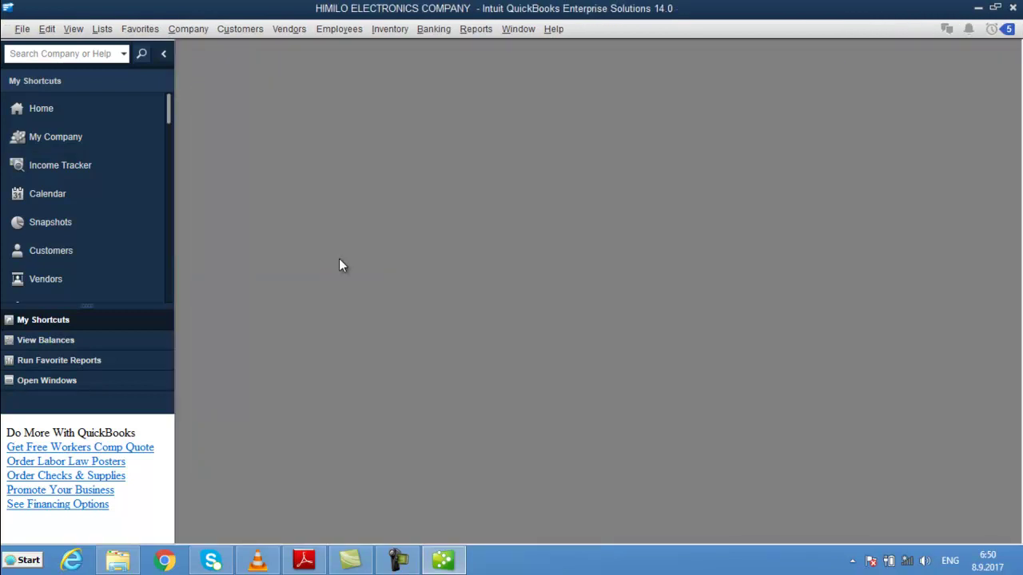
- Open the 113,50 CASH CUSTOMER sales receipt from the Undeposited Funds QuickReport
{"action": "left_click", "coordinate": [90, 106]}
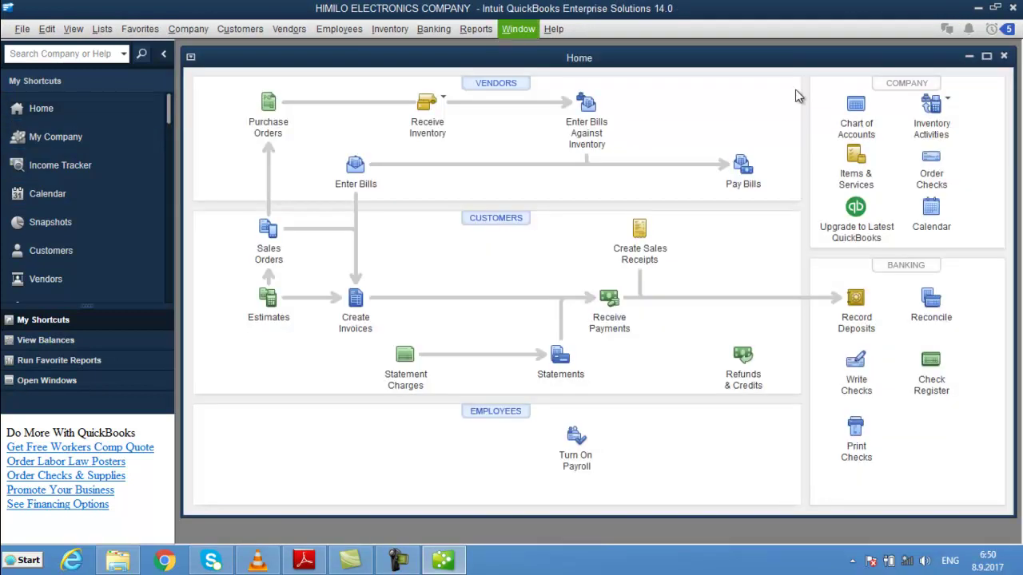
{"action": "left_click", "coordinate": [856, 108]}
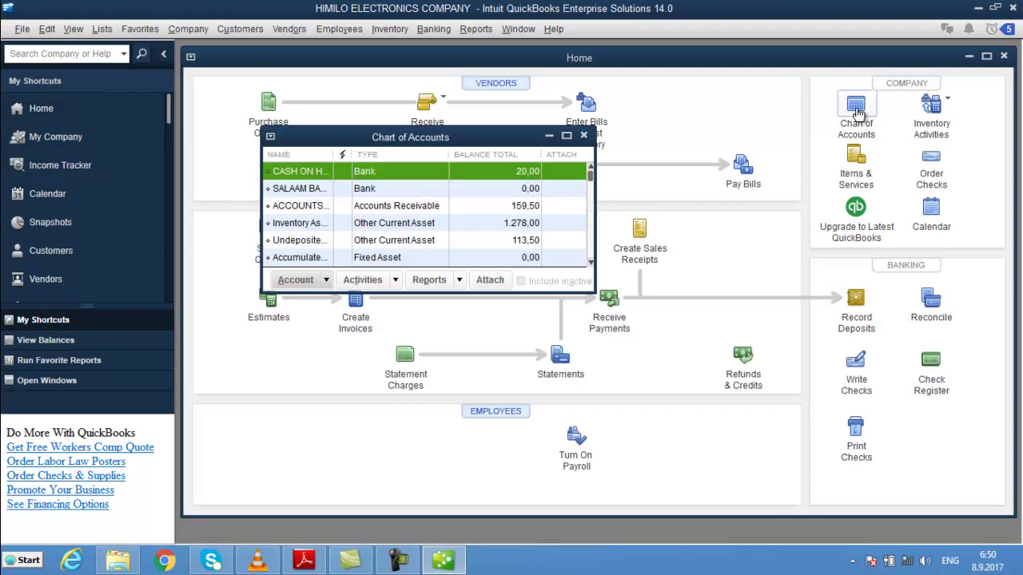
{"action": "left_click", "coordinate": [566, 137]}
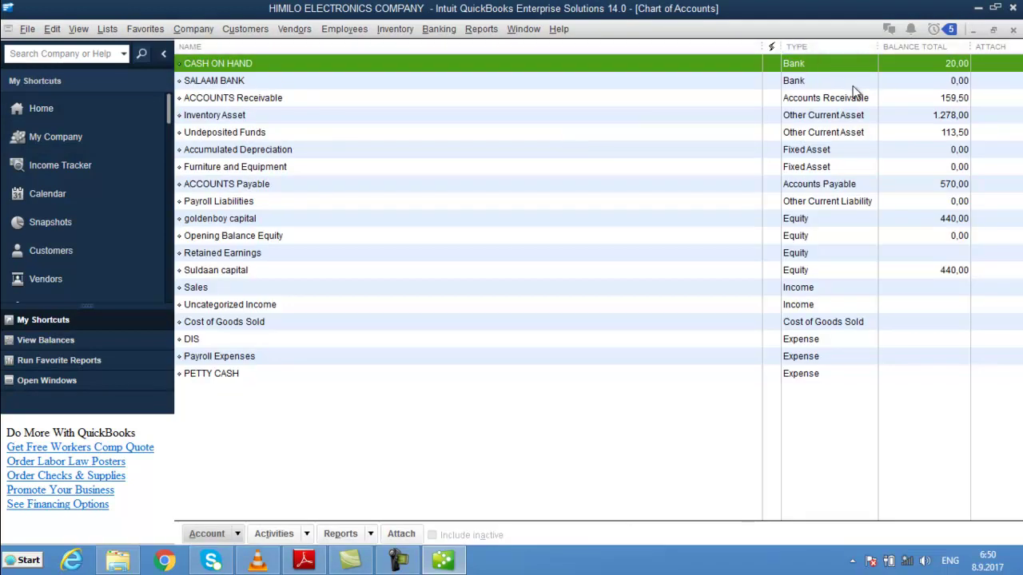
{"action": "left_click", "coordinate": [947, 133]}
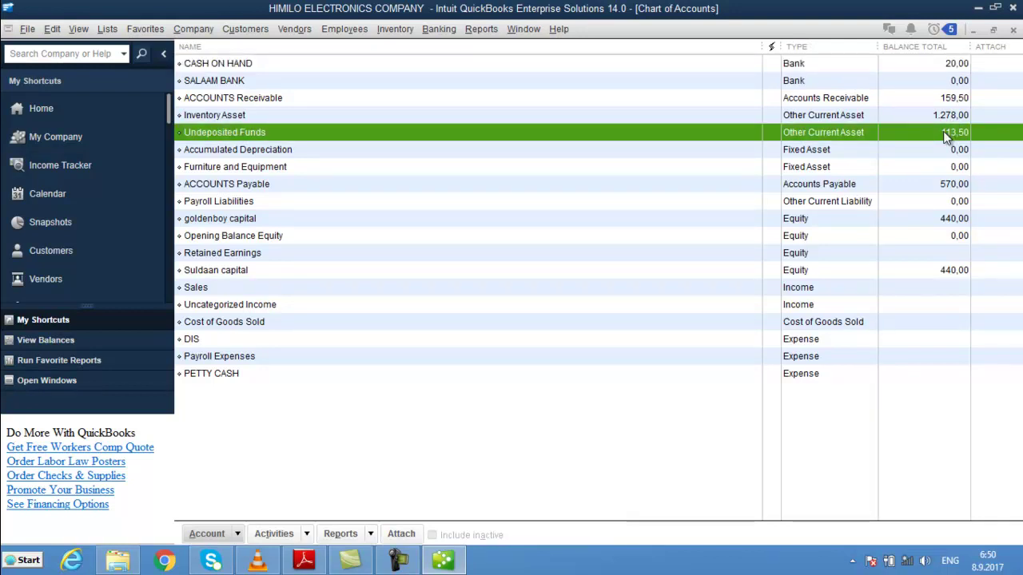
{"action": "double_click", "coordinate": [947, 132]}
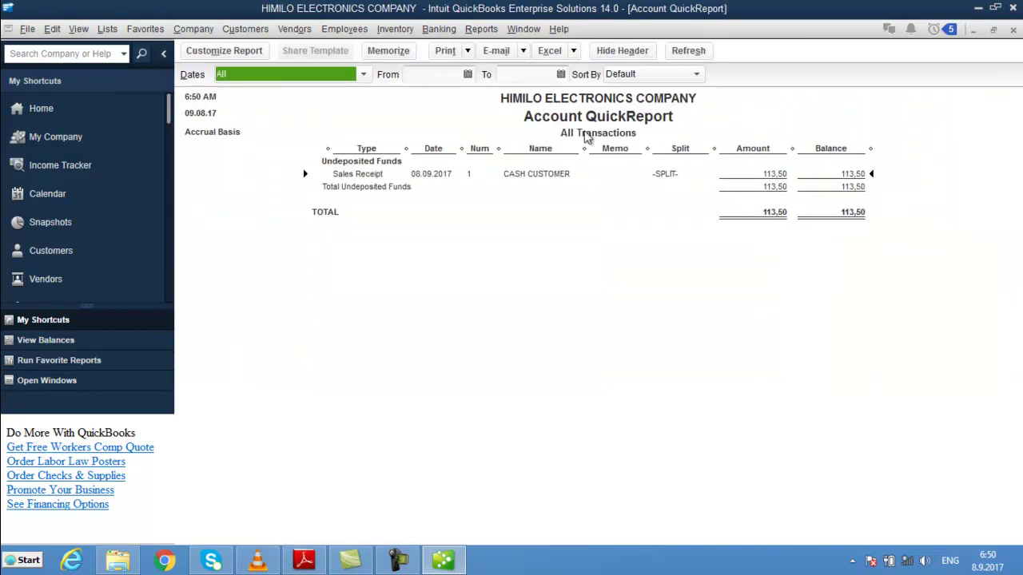
{"action": "double_click", "coordinate": [554, 175]}
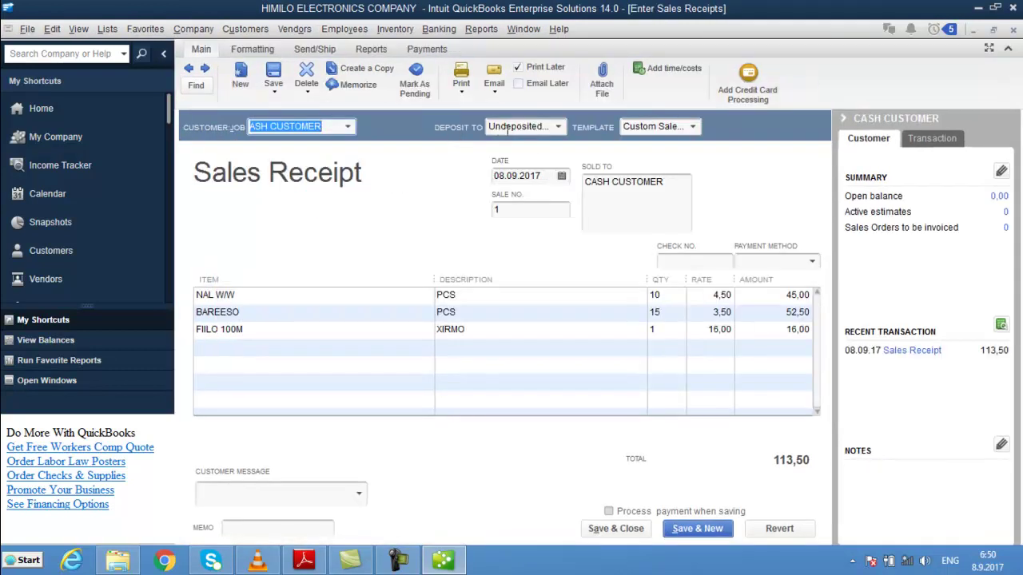
- Change the receipt's Deposit To account to CASH ON HAND and save the change
{"action": "left_click", "coordinate": [557, 128]}
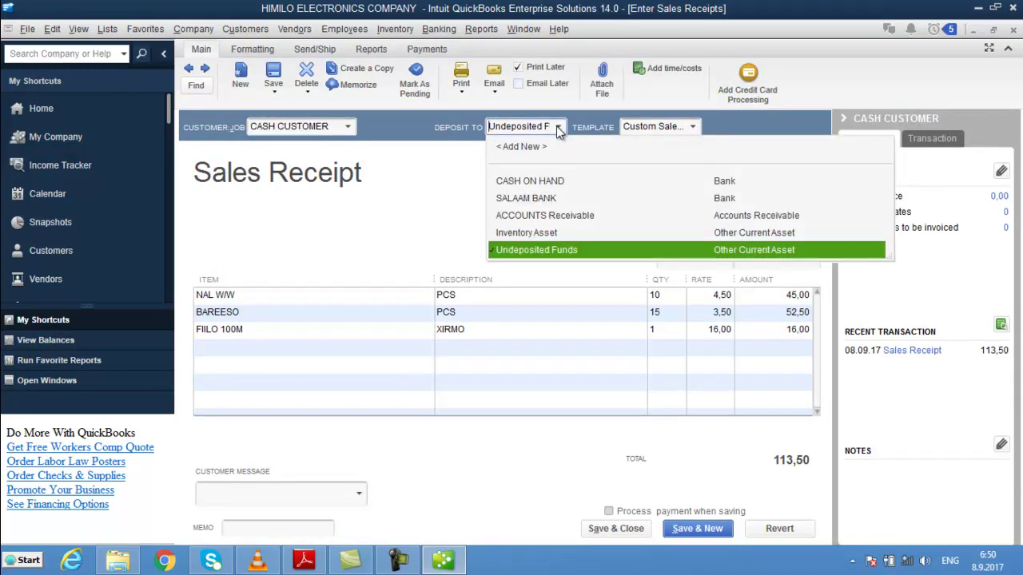
{"action": "left_click", "coordinate": [563, 182]}
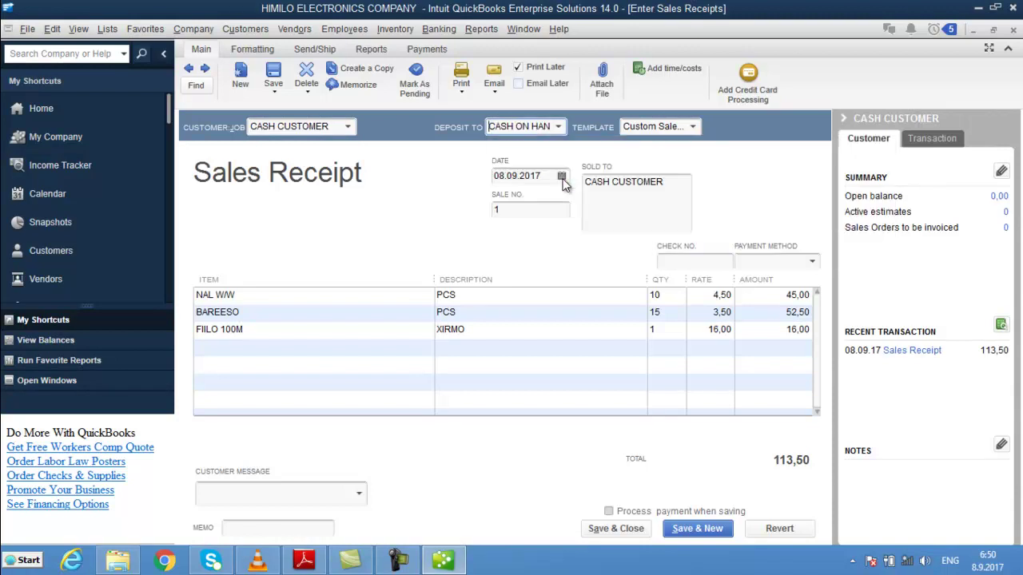
{"action": "left_click", "coordinate": [687, 529]}
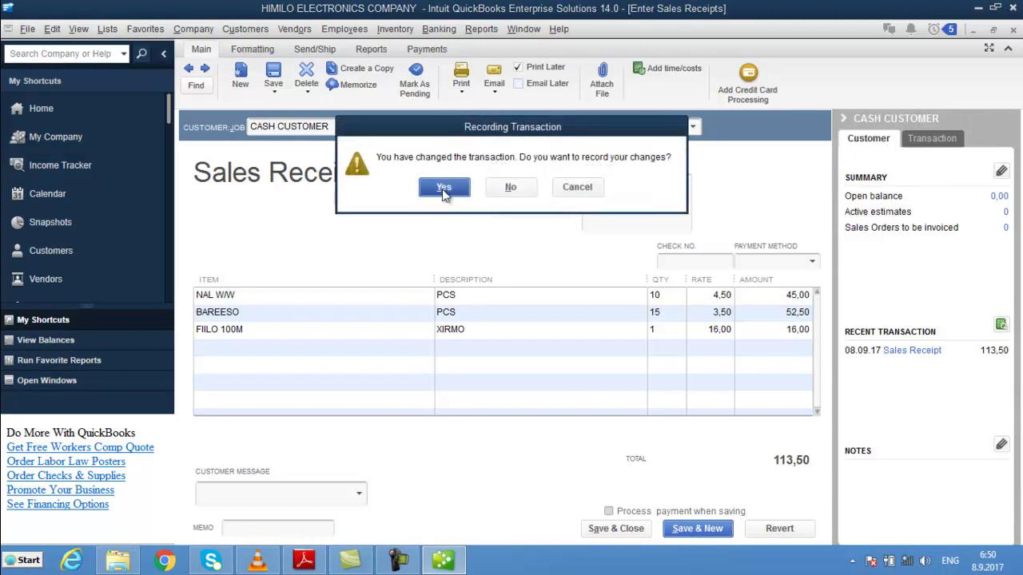
{"action": "left_click", "coordinate": [444, 189]}
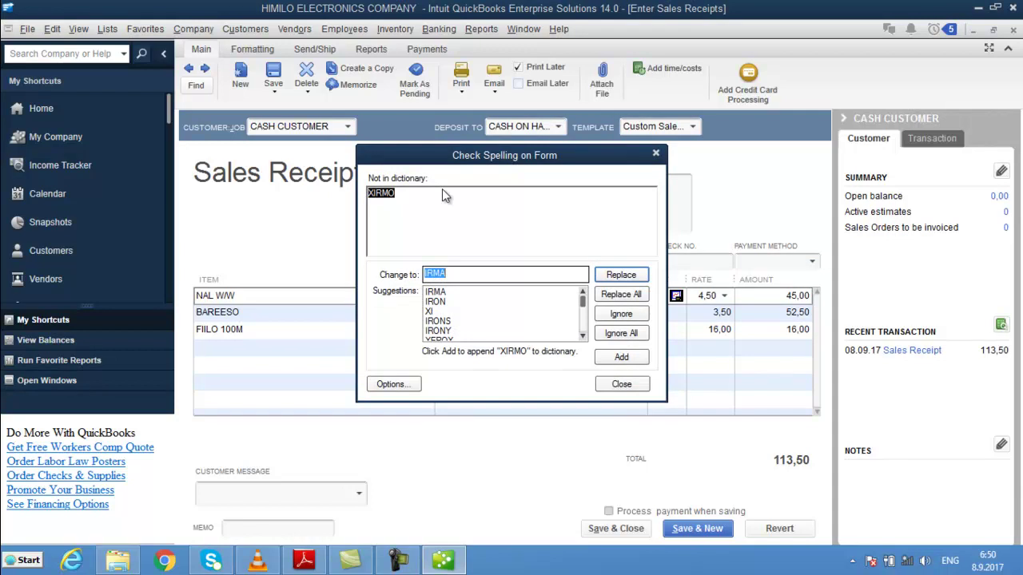
{"action": "key", "text": "Escape"}
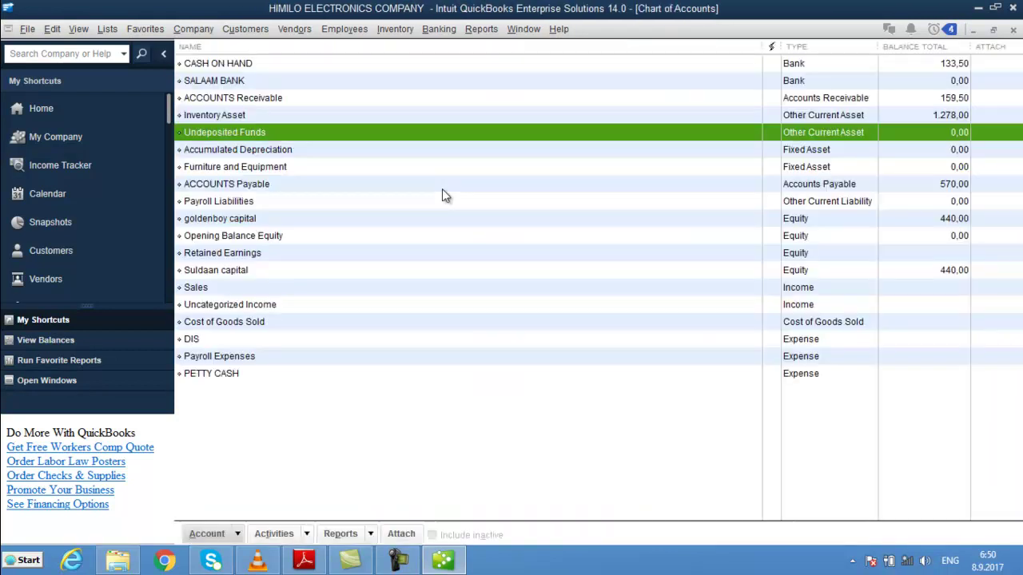
- Check CASH ON HAND at 133,50 and Undeposited Funds at 0,00 in the Chart of Accounts
{"action": "left_click", "coordinate": [836, 63]}
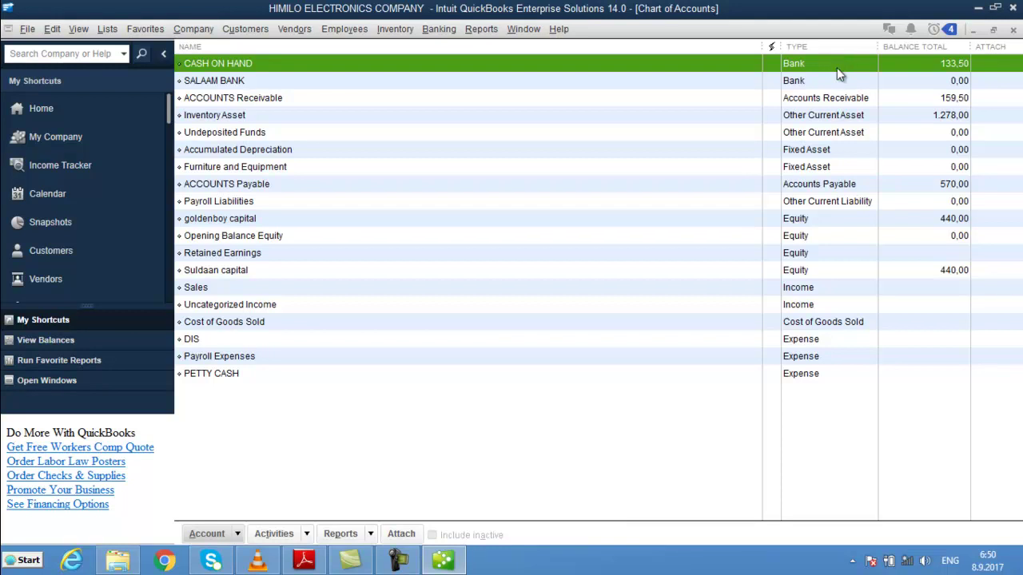
{"action": "left_click", "coordinate": [886, 168]}
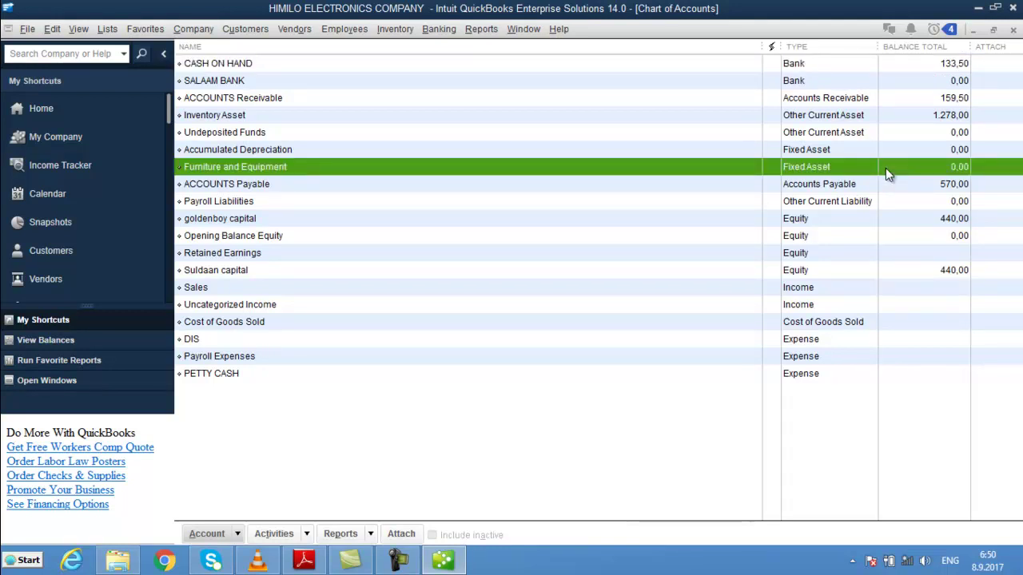
{"action": "left_click", "coordinate": [275, 135]}
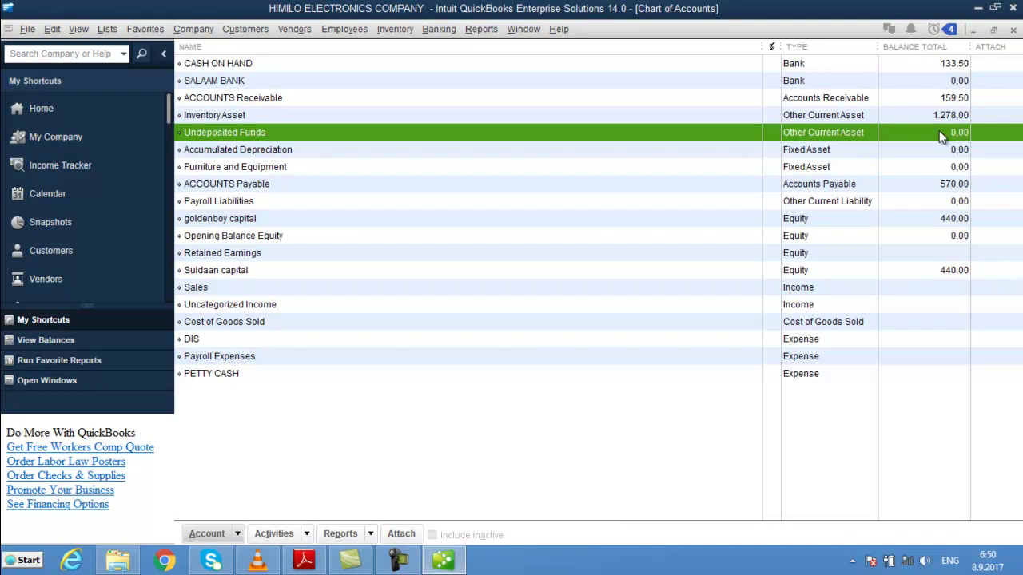
- Delete the Undeposited Funds account, close the Chart of Accounts, and start a new sales receipt
{"action": "right_click", "coordinate": [559, 136]}
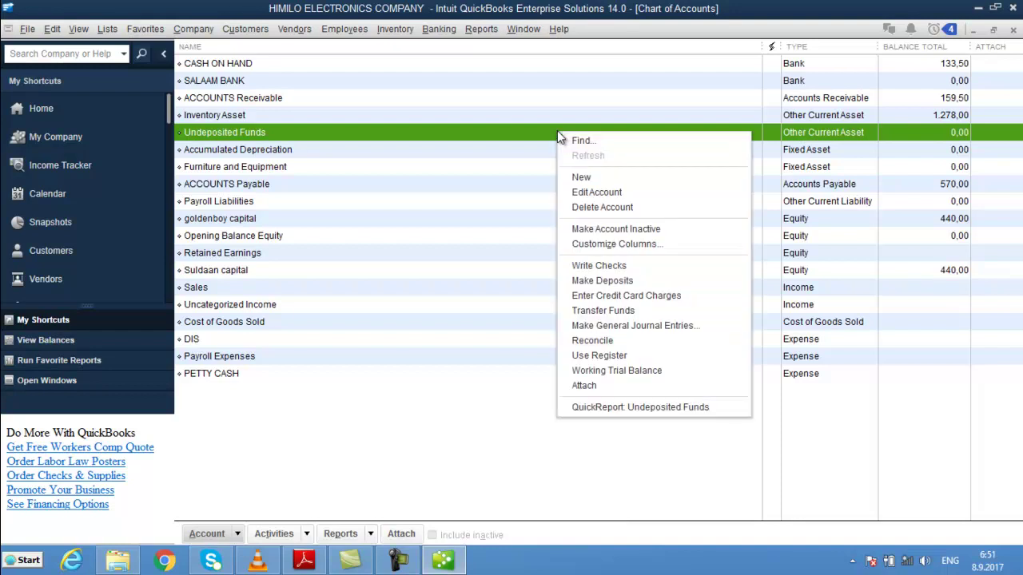
{"action": "left_click", "coordinate": [665, 208]}
{"action": "left_click", "coordinate": [480, 190]}
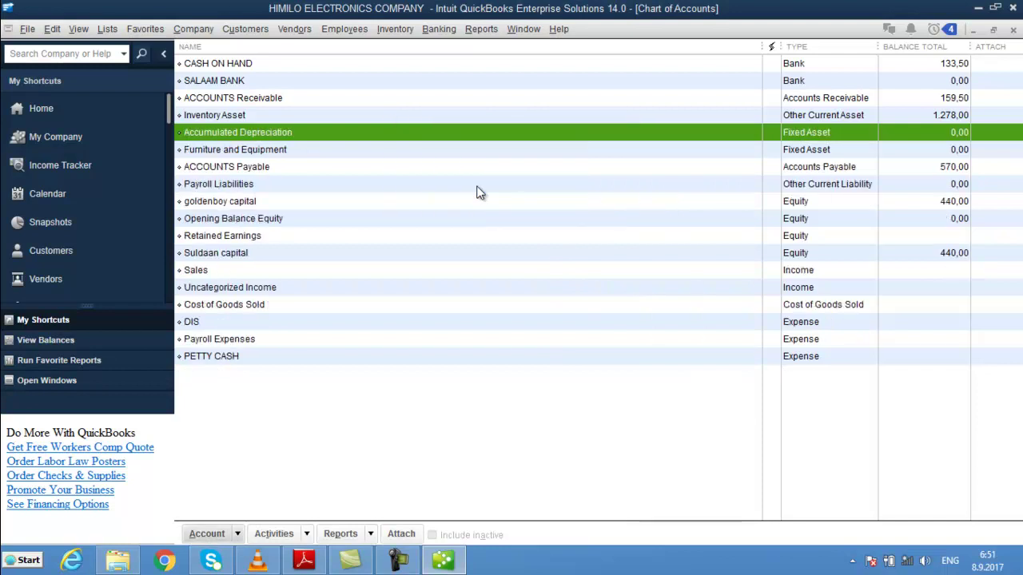
{"action": "key", "text": "Escape"}
{"action": "left_click", "coordinate": [676, 238]}
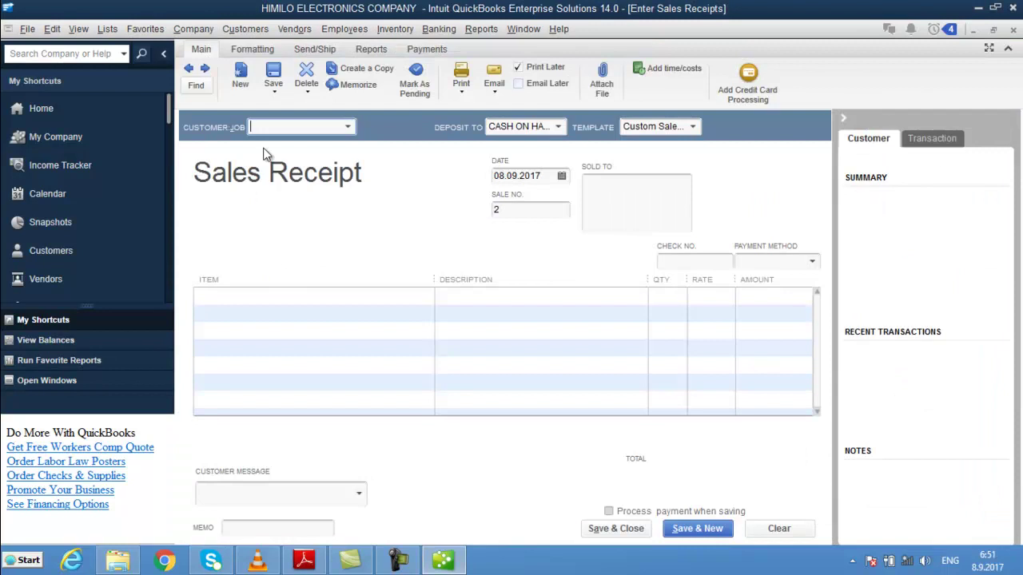
- Enter customer CASH CUSTOMER and item NAL DHEX DHEXAAD with quantity 30
{"action": "type", "text": "c"}
{"action": "key", "text": "Tab"}
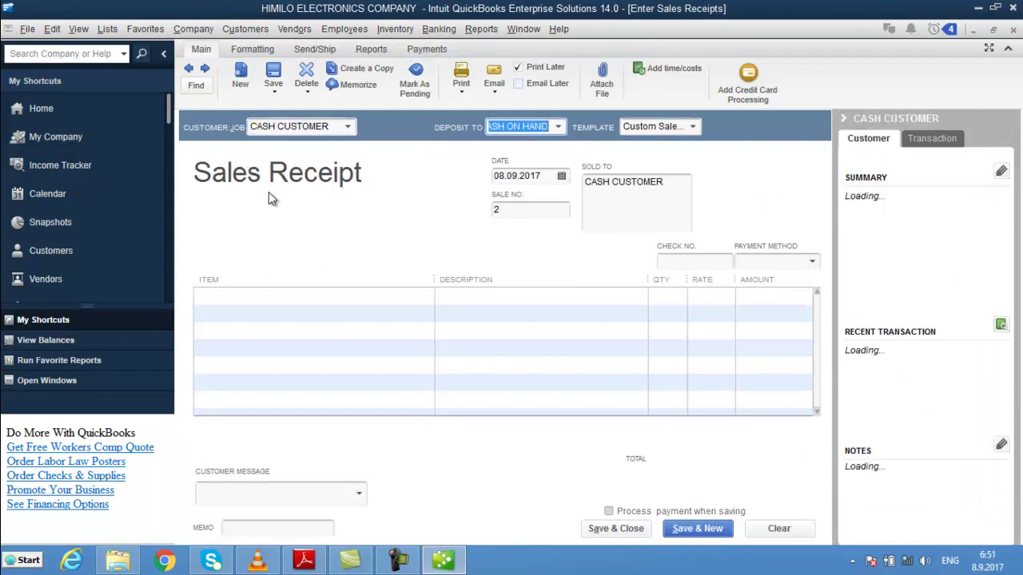
{"action": "left_click", "coordinate": [323, 297]}
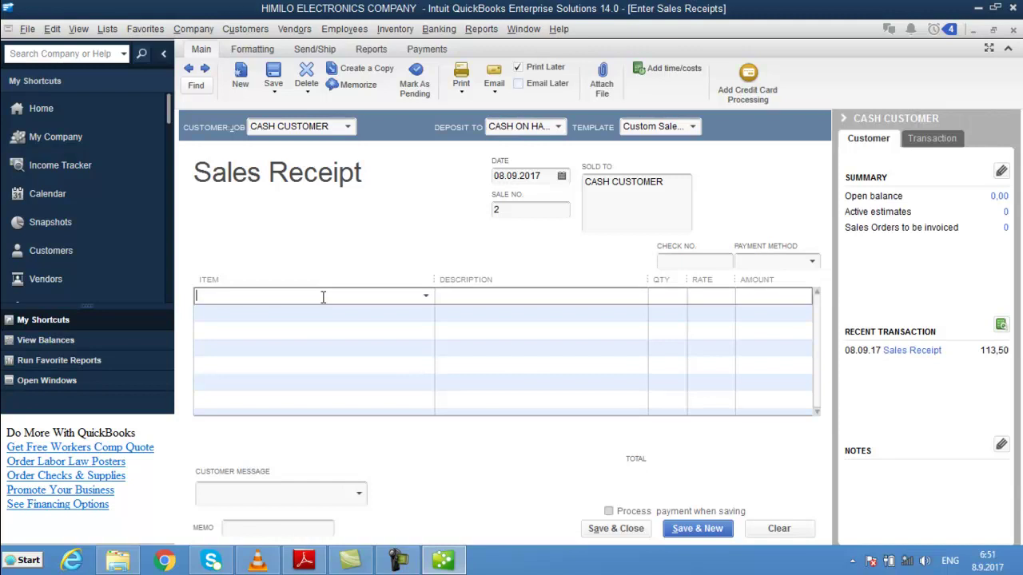
{"action": "type", "text": "L"}
{"action": "key", "text": "BackSpace"}
{"action": "type", "text": "NAL DHEX DHEXAAD"}
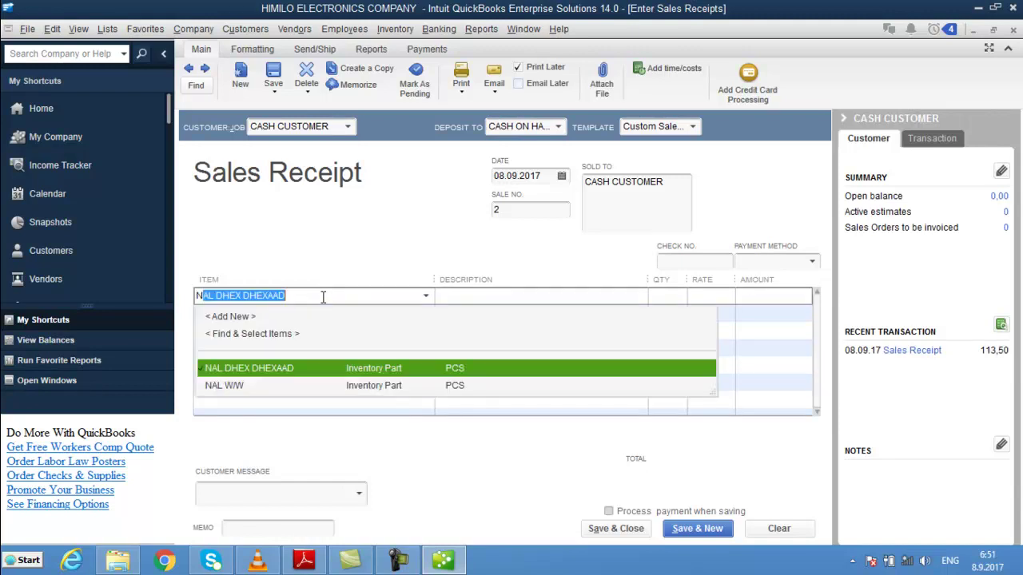
{"action": "key", "text": "Tab"}
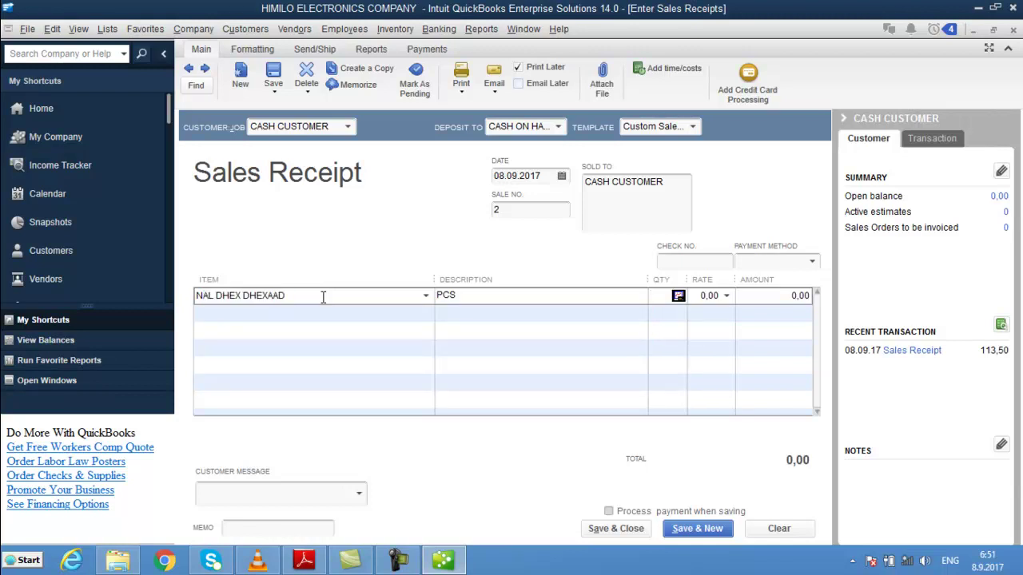
{"action": "type", "text": "30"}
{"action": "key", "text": "Tab"}
- Check the NAL DHEX DHEXAAD item in the Item List, then set rate 4,00 for 120,00
{"action": "left_click", "coordinate": [108, 32]}
{"action": "left_click", "coordinate": [134, 68]}
{"action": "double_click", "coordinate": [274, 148]}
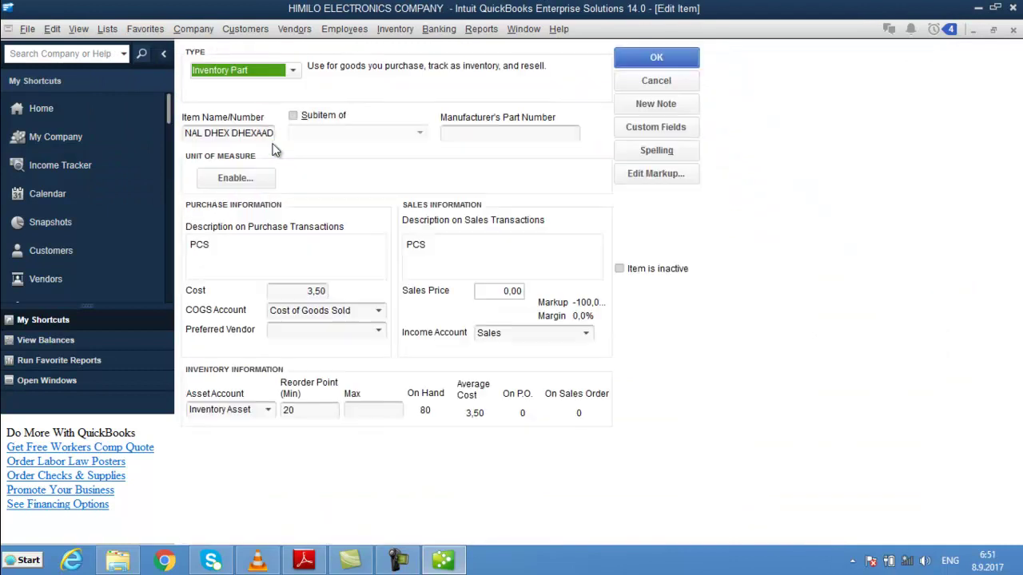
{"action": "key", "text": "Escape"}
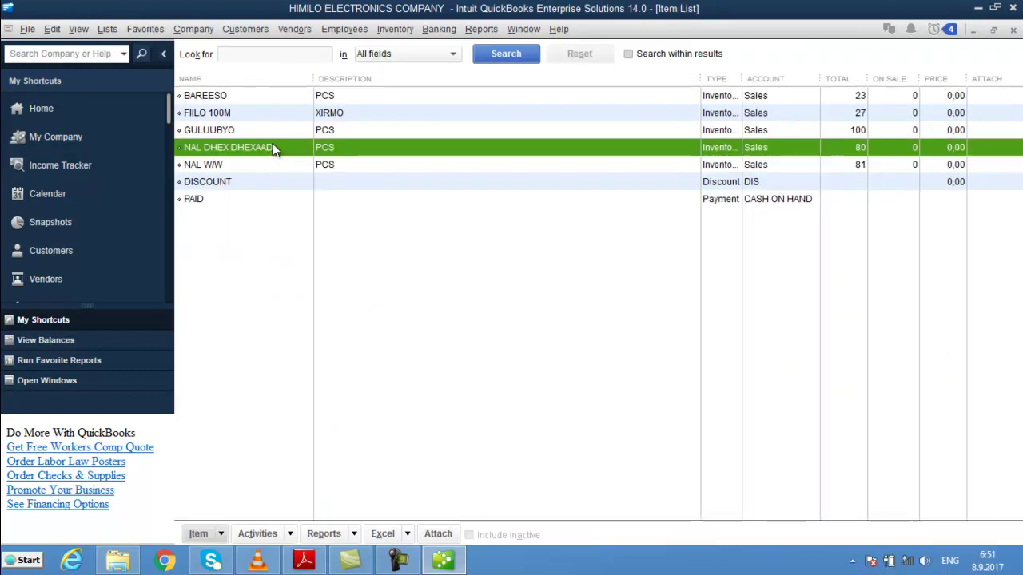
{"action": "key", "text": "Escape"}
{"action": "type", "text": "4"}
{"action": "key", "text": "Tab"}
{"action": "key", "text": "Tab"}
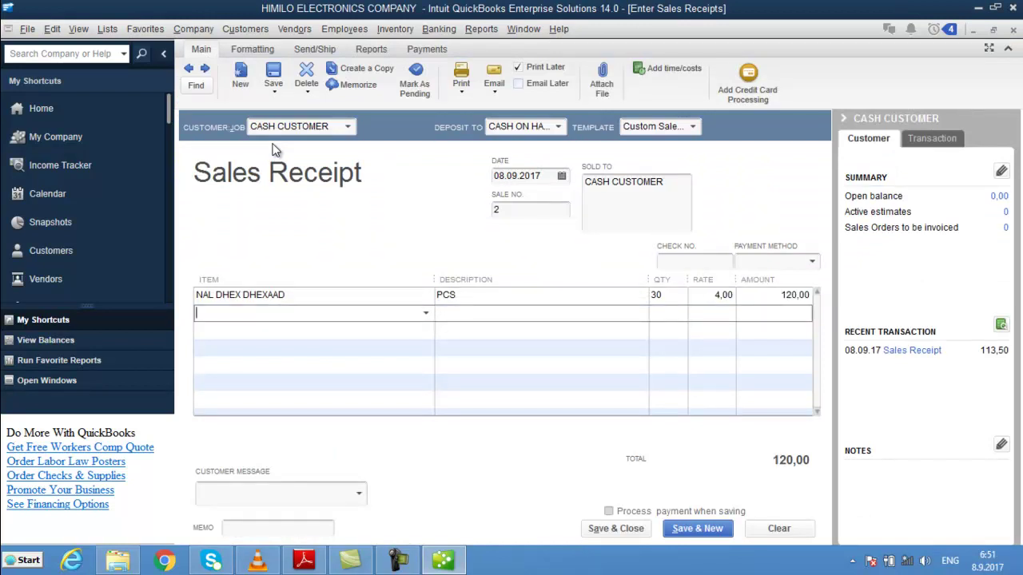
- Glance at the Chart of Accounts, then save and close sales receipt 2
{"action": "left_click", "coordinate": [78, 105]}
{"action": "left_click", "coordinate": [852, 85]}
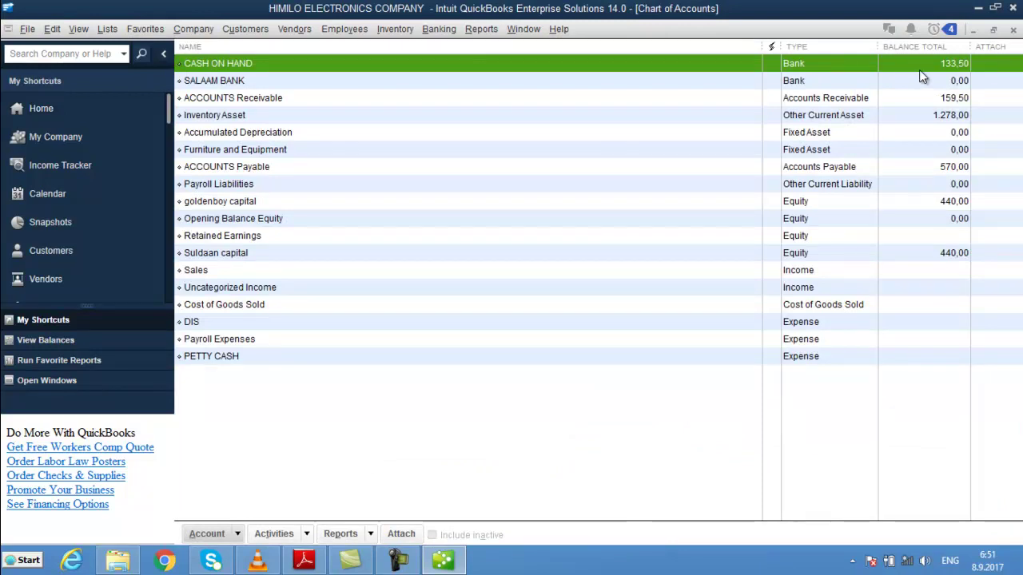
{"action": "key", "text": "Escape"}
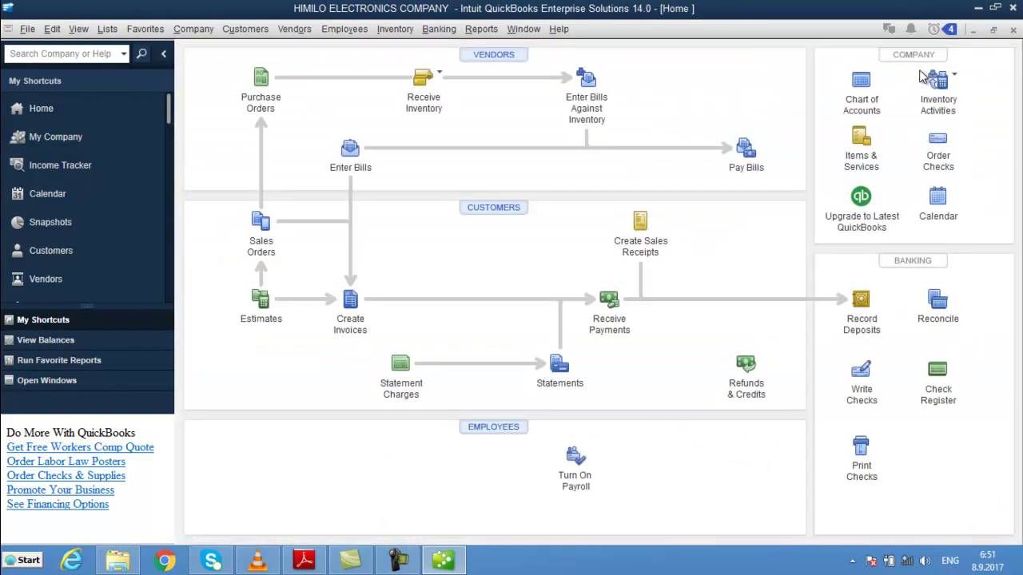
{"action": "key", "text": "Escape"}
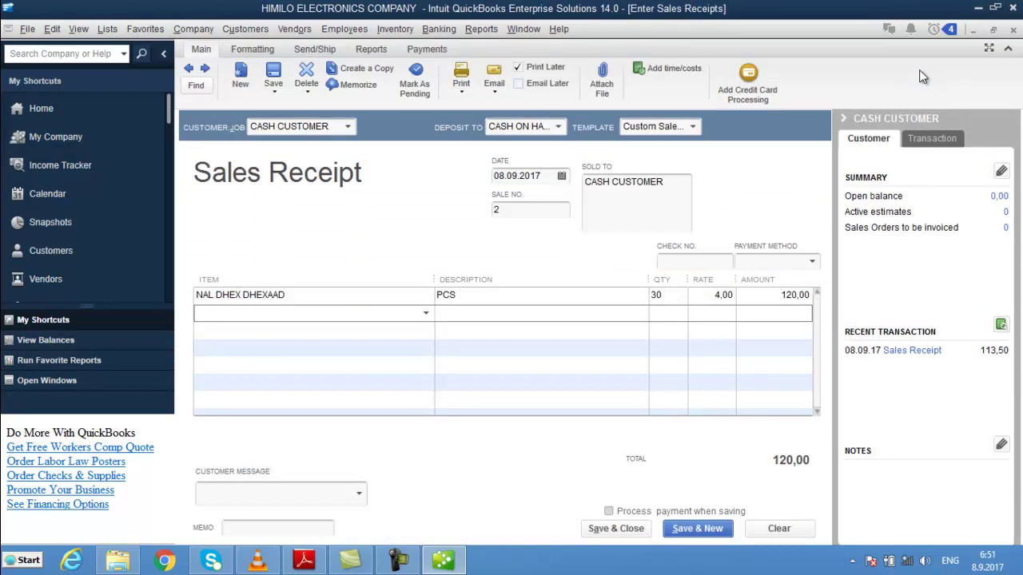
{"action": "left_click", "coordinate": [636, 529]}
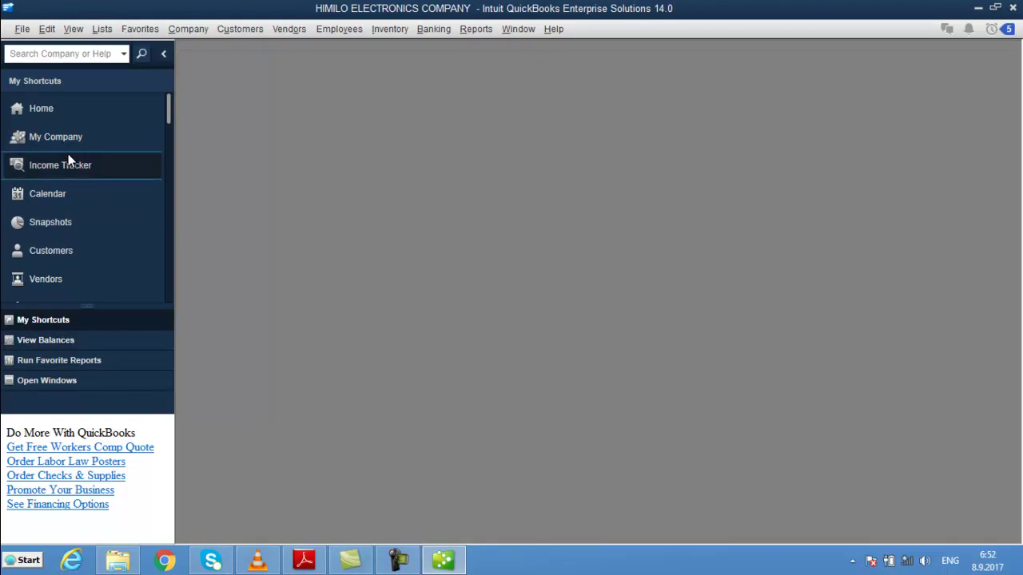
{"action": "left_click", "coordinate": [57, 102]}
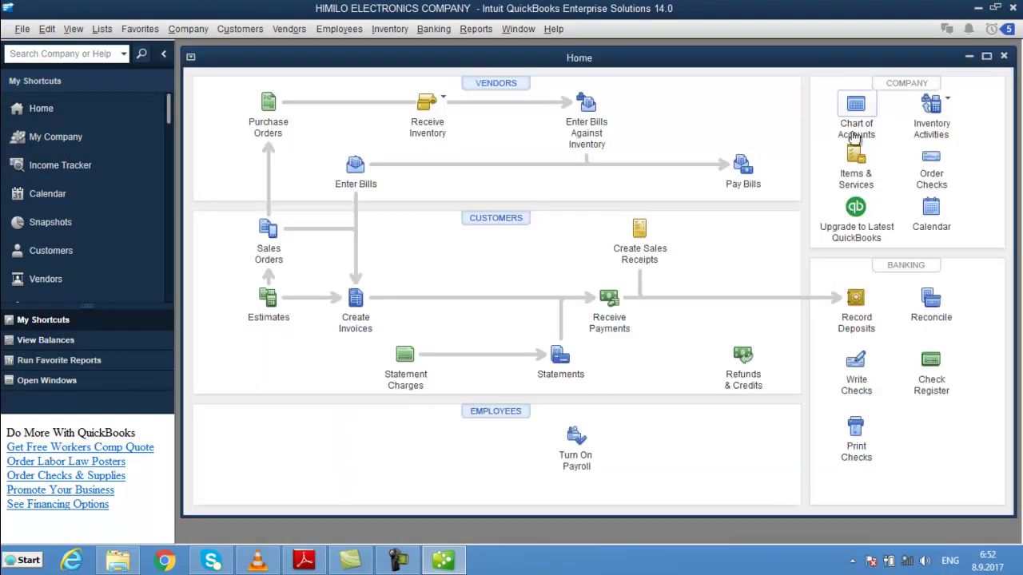
- Review SALAAM BANK, Receivable, Inventory Asset, Payable (570,00) and CASH ON HAND (253,50) balances
{"action": "left_click", "coordinate": [855, 132]}
{"action": "left_click", "coordinate": [564, 138]}
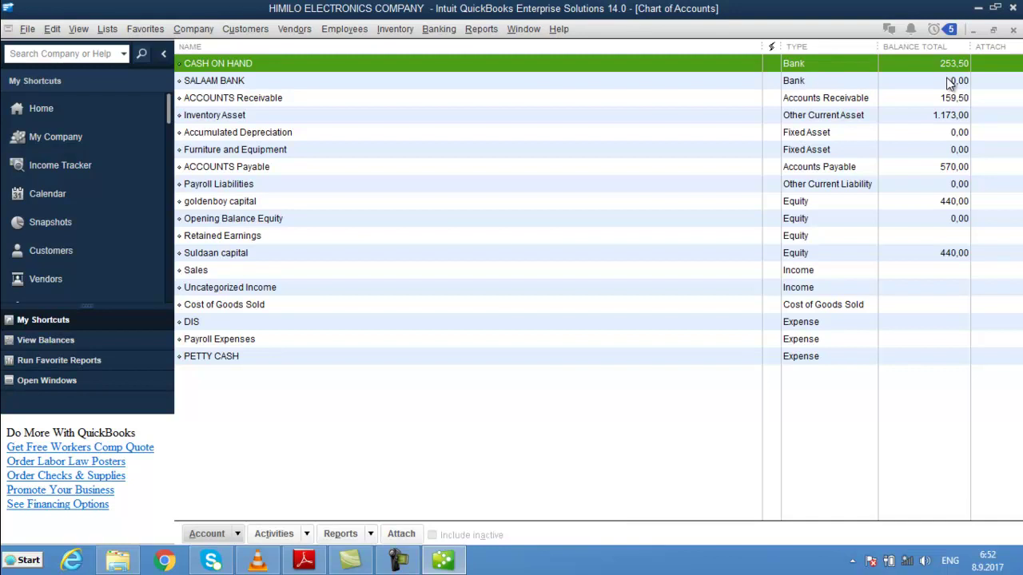
{"action": "key", "text": "Escape"}
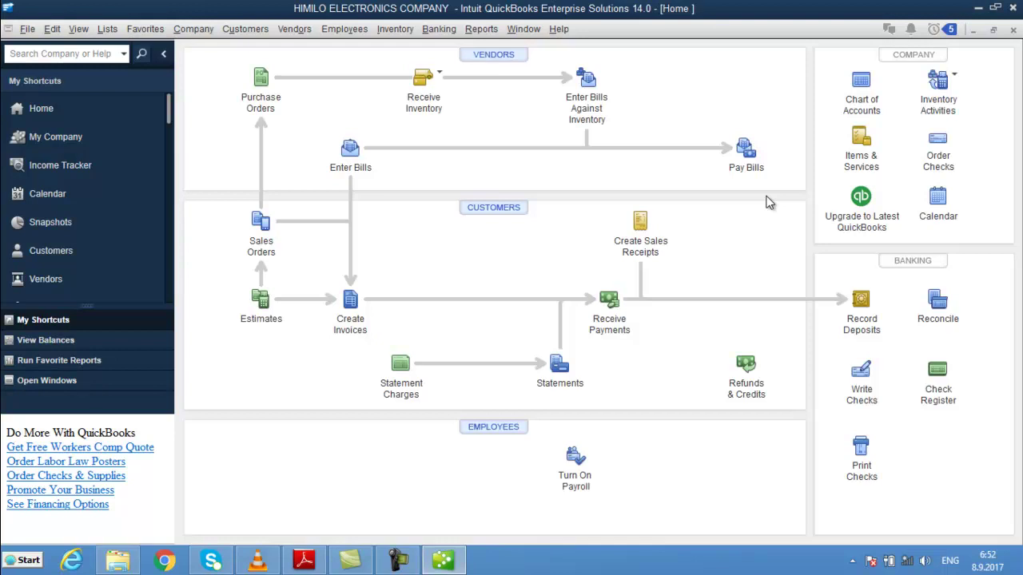
{"action": "left_click", "coordinate": [861, 82]}
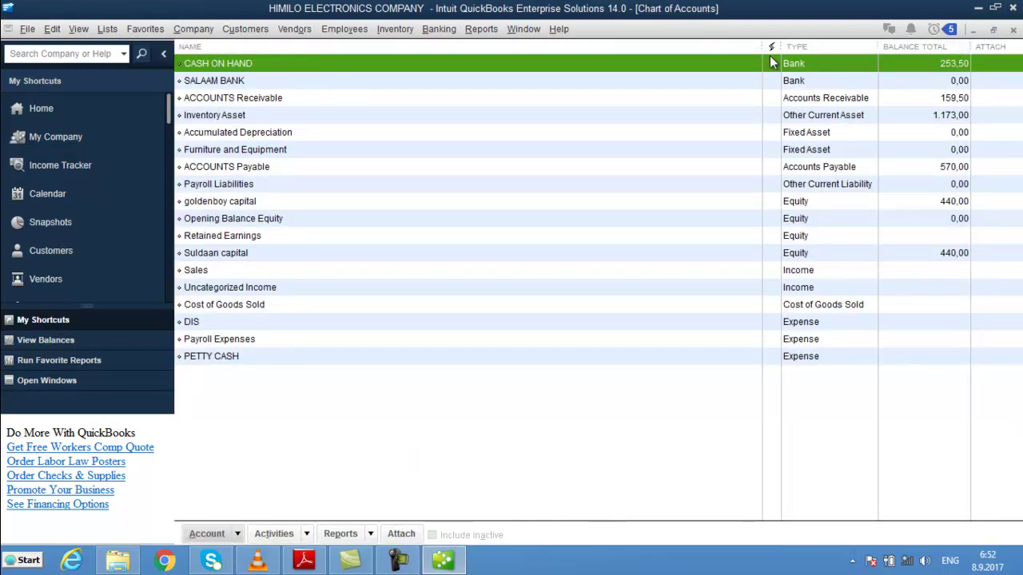
{"action": "left_click", "coordinate": [949, 83]}
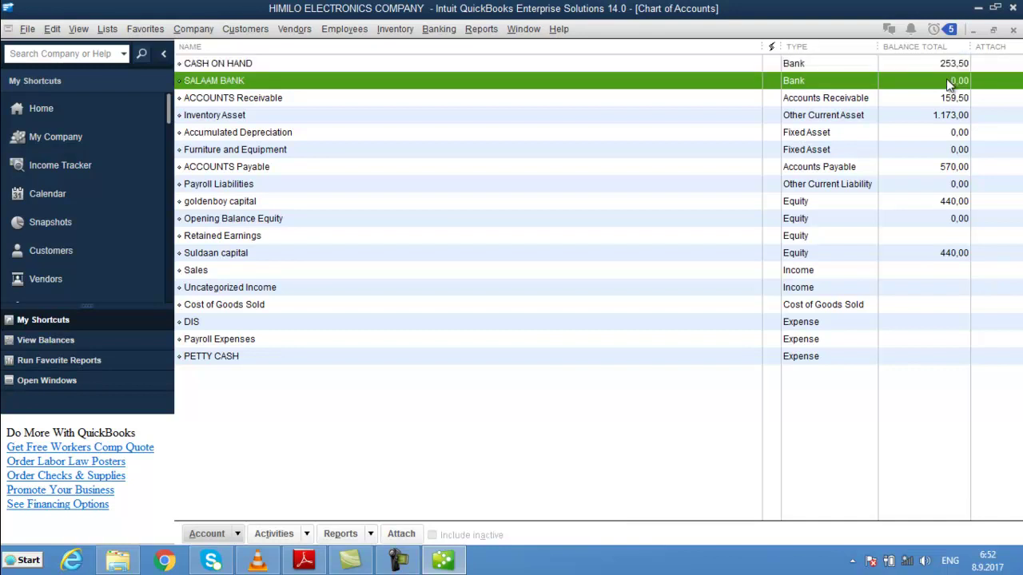
{"action": "left_click", "coordinate": [946, 100]}
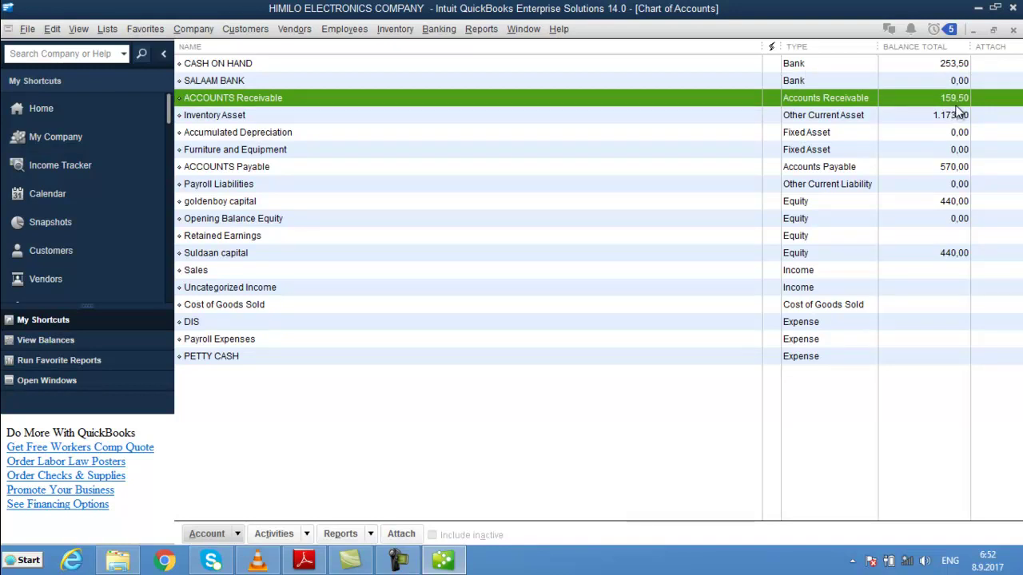
{"action": "left_click", "coordinate": [906, 121]}
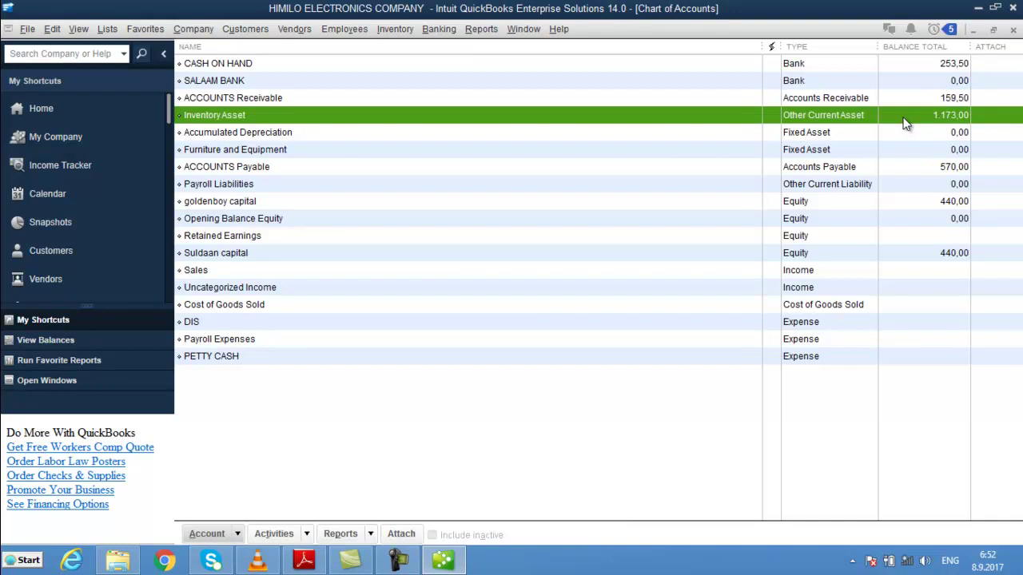
{"action": "left_click", "coordinate": [903, 169]}
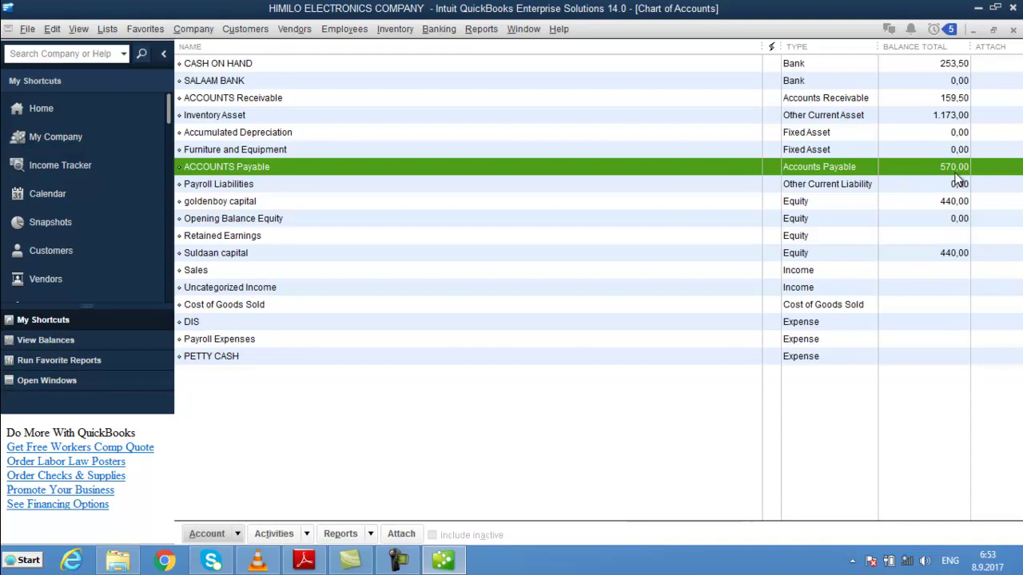
{"action": "left_click", "coordinate": [946, 100]}
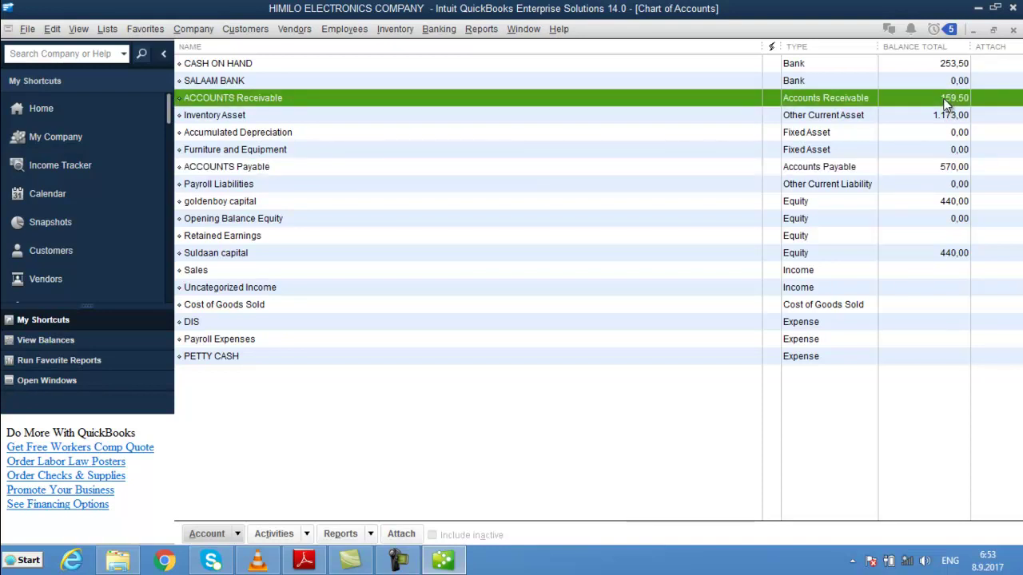
{"action": "left_click", "coordinate": [946, 168]}
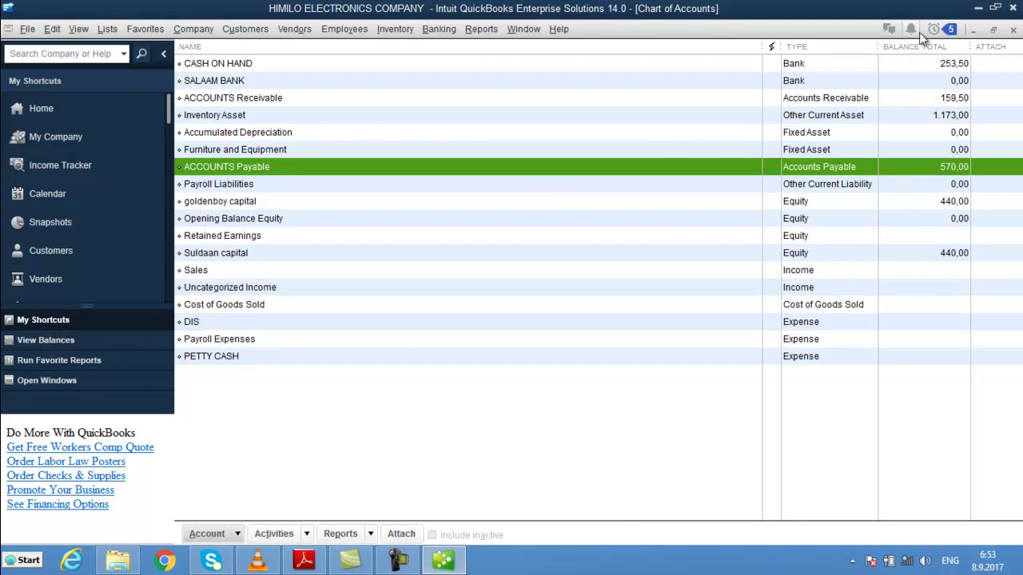
{"action": "left_click", "coordinate": [926, 66]}
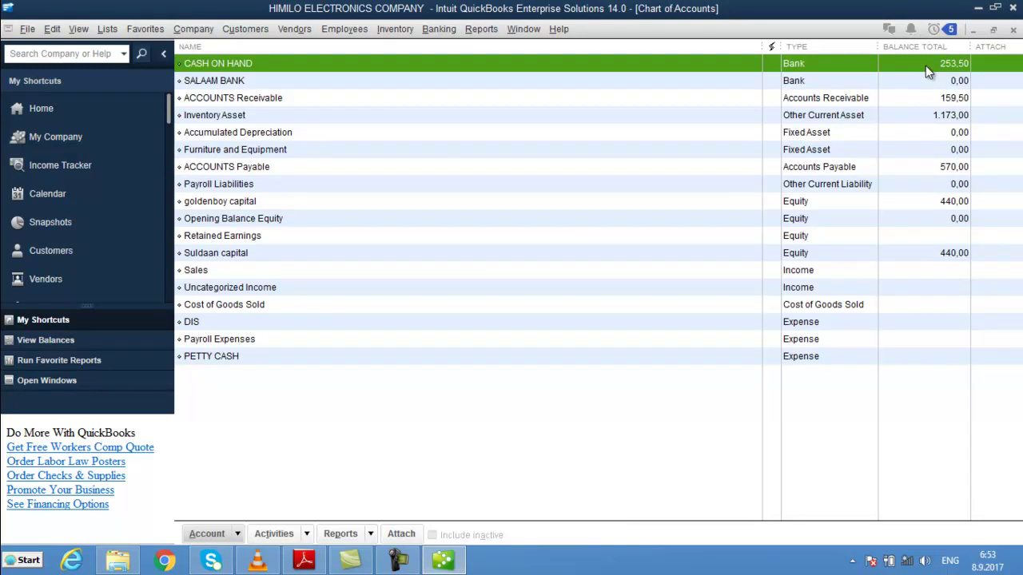
{"action": "key", "text": "Escape"}
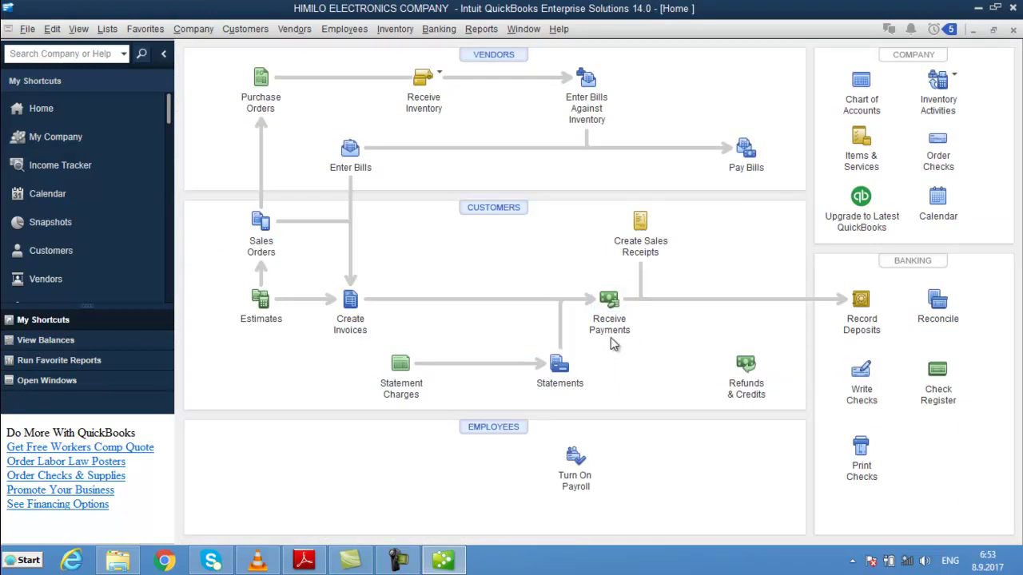
- Record a 100,00 payment from the customer with reference 2233 and close the form
{"action": "left_click", "coordinate": [606, 300]}
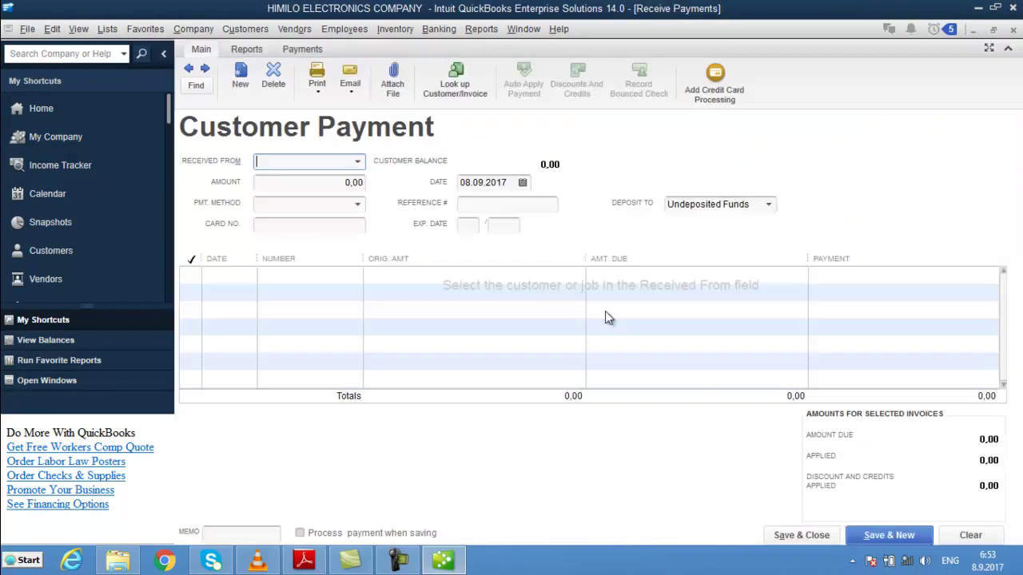
{"action": "type", "text": "AB"}
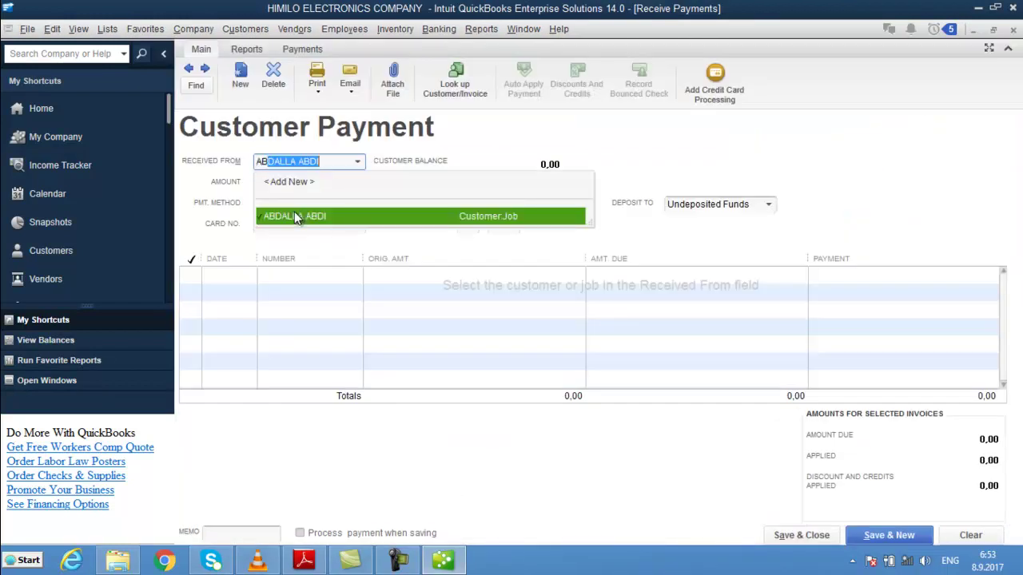
{"action": "key", "text": "Tab"}
{"action": "type", "text": "100"}
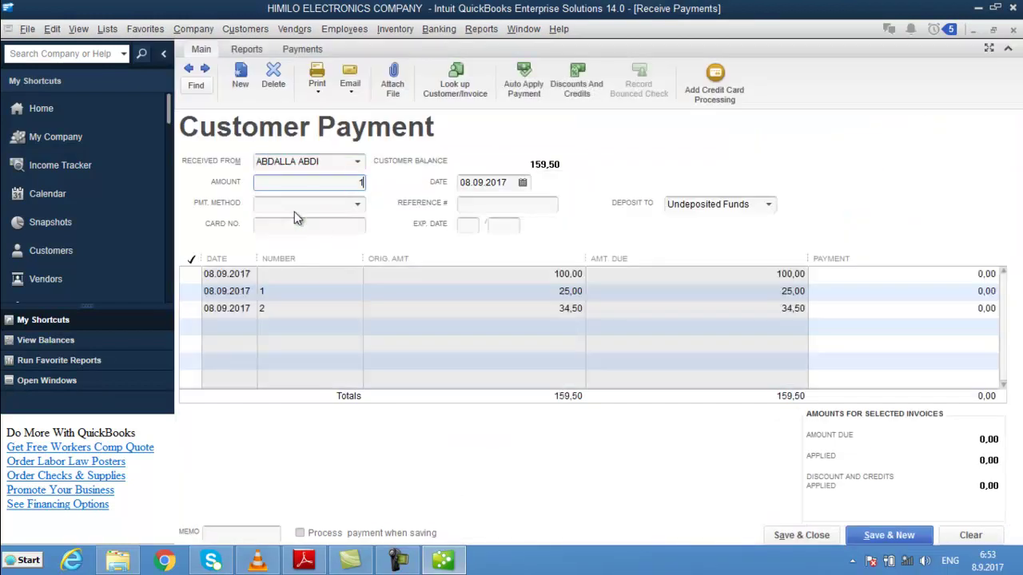
{"action": "key", "text": "Tab"}
{"action": "key", "text": "Tab"}
{"action": "key", "text": "Tab"}
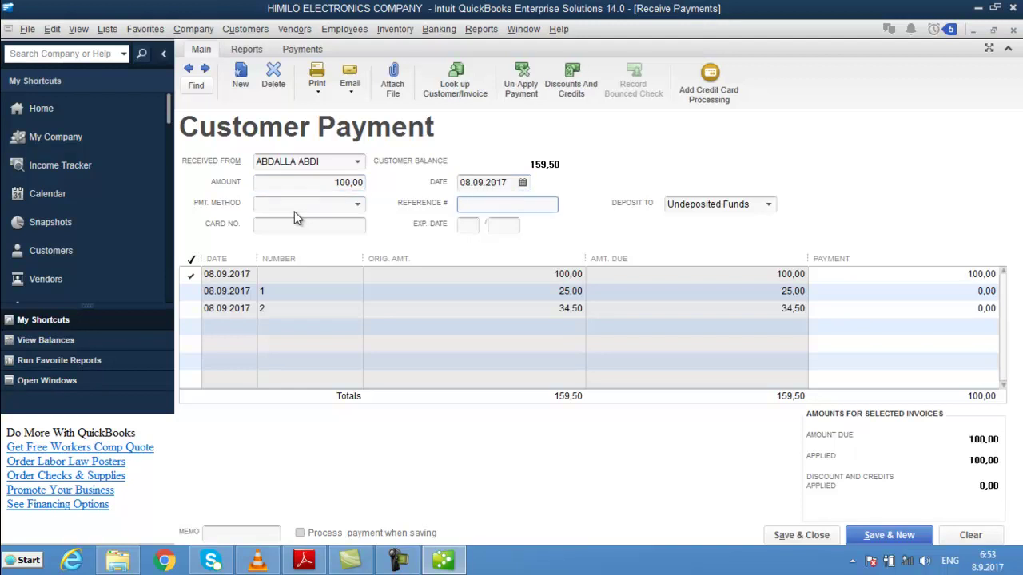
{"action": "type", "text": "2233"}
{"action": "key", "text": "alt+s"}
{"action": "key", "text": "Escape"}
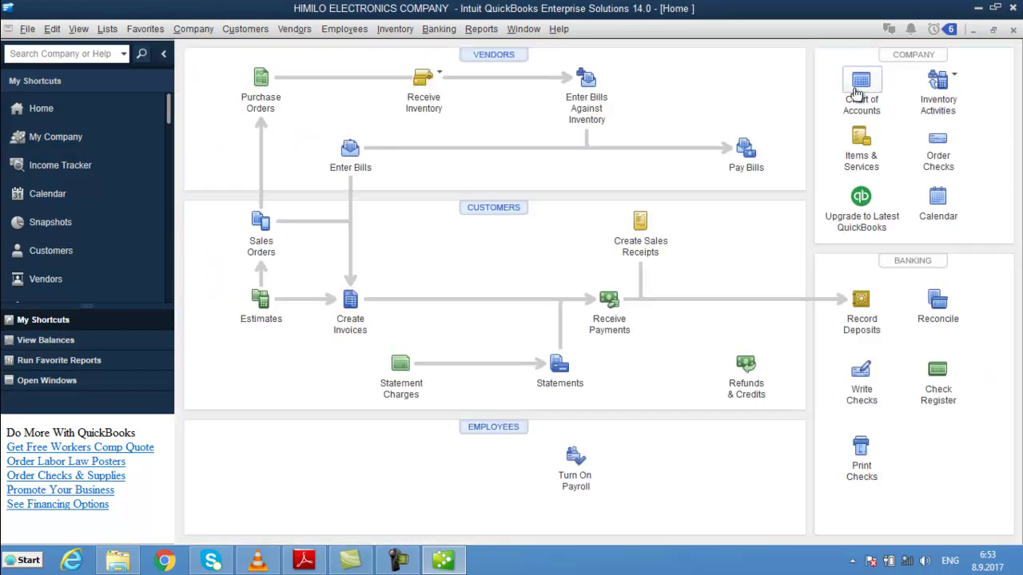
- Check the reduced Accounts Receivable, then run a QuickReport on Undeposited Funds
{"action": "left_click", "coordinate": [856, 93]}
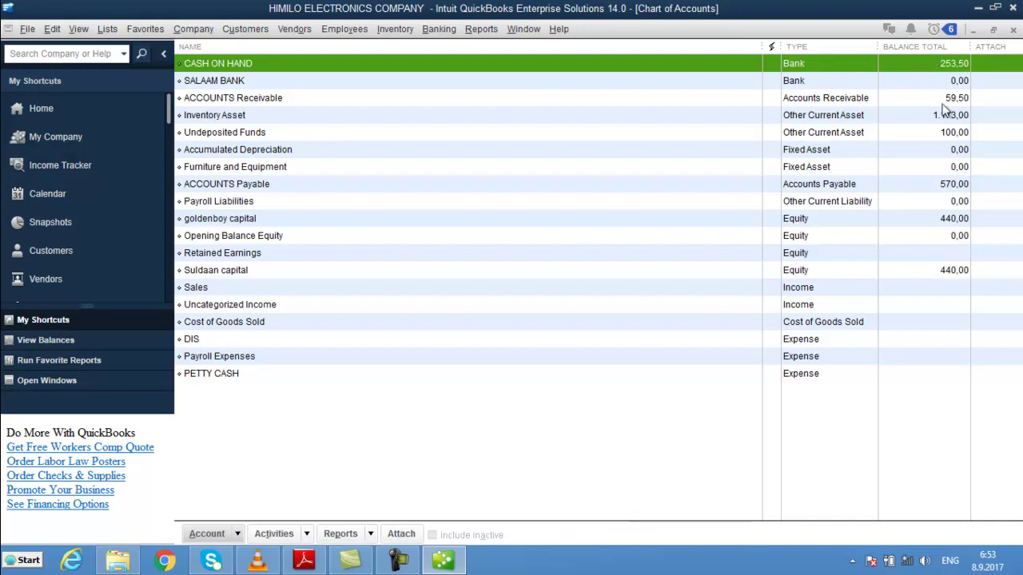
{"action": "left_click", "coordinate": [939, 100]}
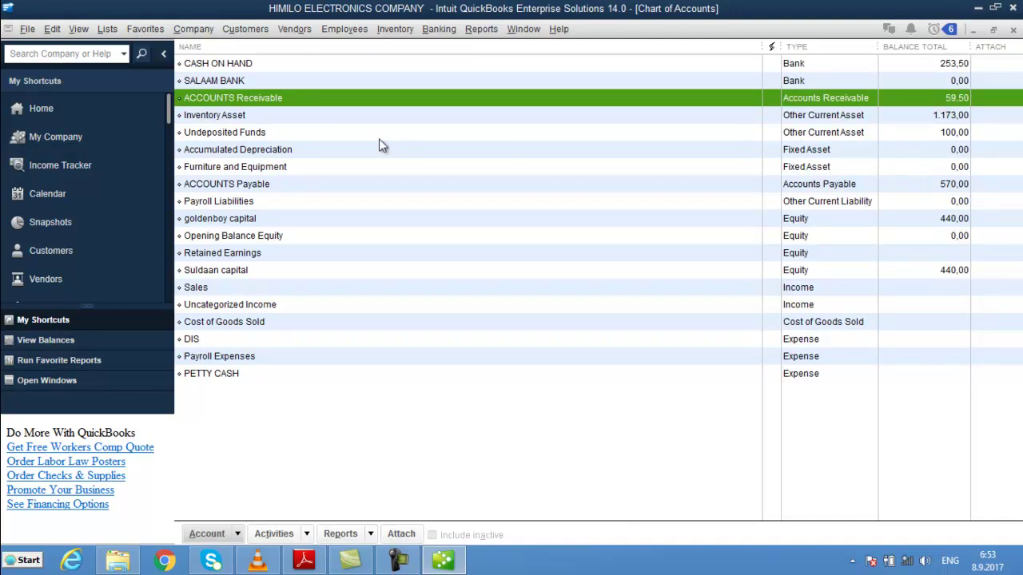
{"action": "left_click", "coordinate": [358, 133]}
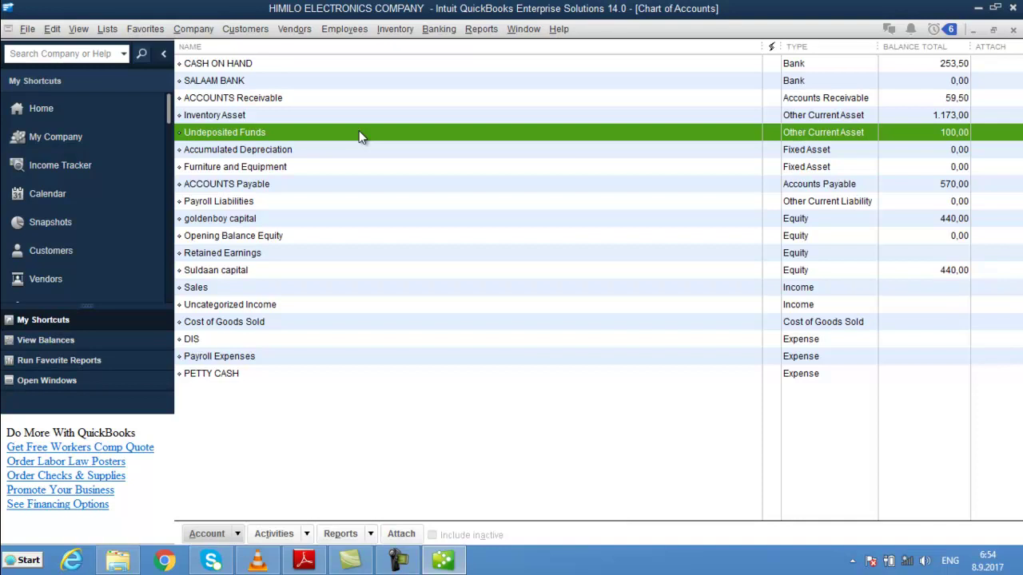
{"action": "key", "text": "ctrl+q"}
- Redirect the 100,00 payment's deposit to CASH ON HAND and save the change
{"action": "double_click", "coordinate": [671, 174]}
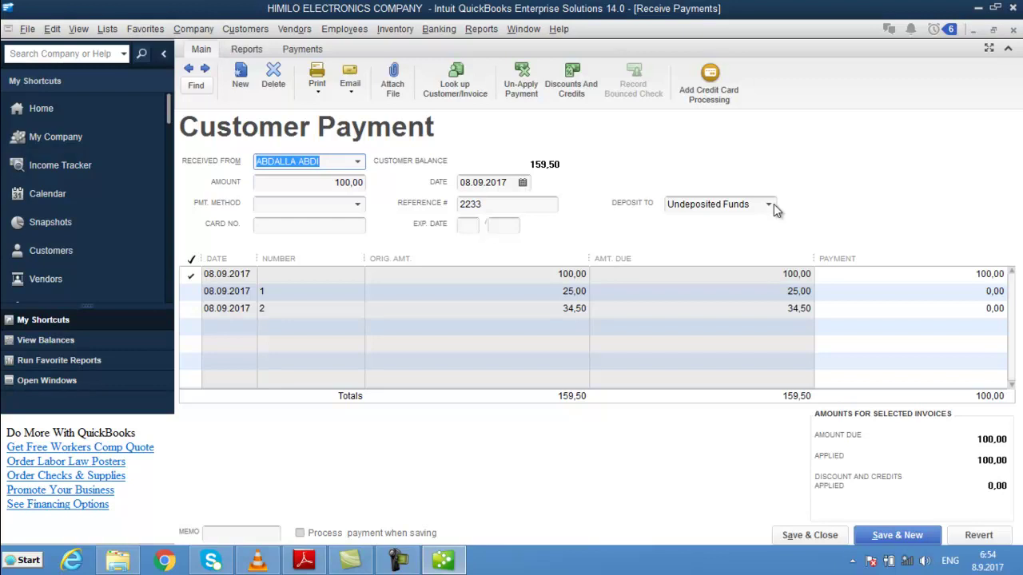
{"action": "left_click", "coordinate": [769, 206]}
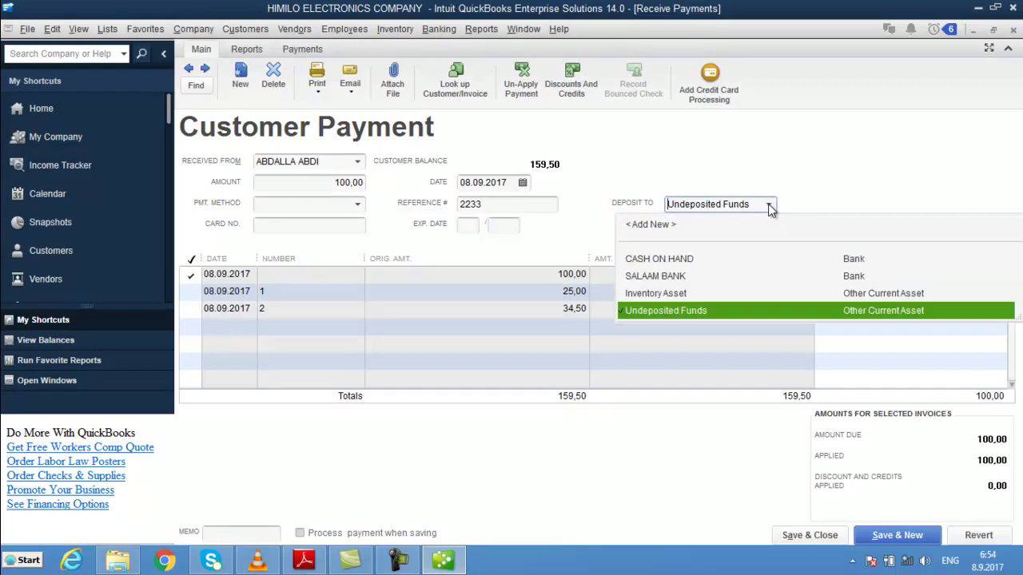
{"action": "left_click", "coordinate": [668, 261]}
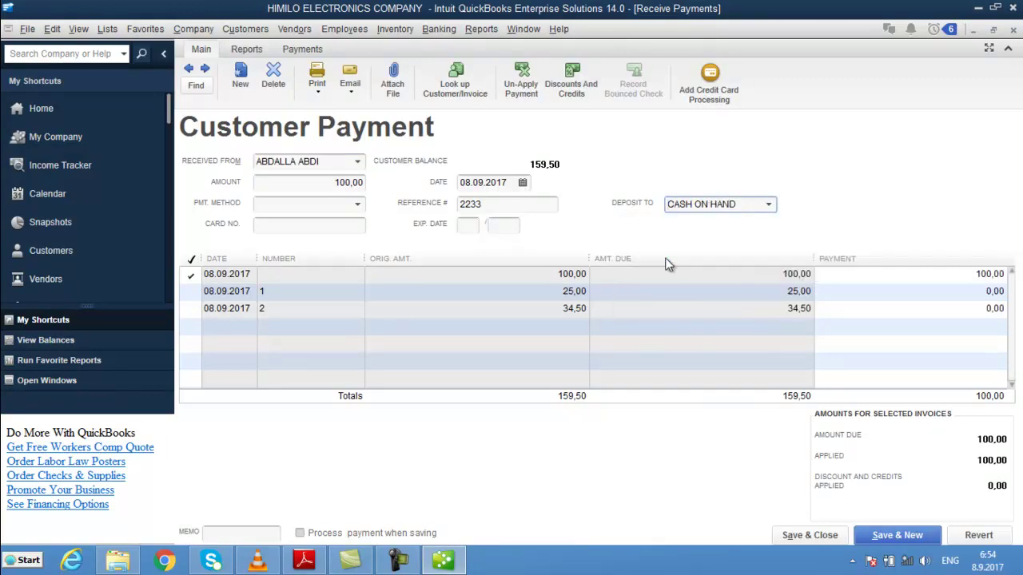
{"action": "key", "text": "ctrl+n"}
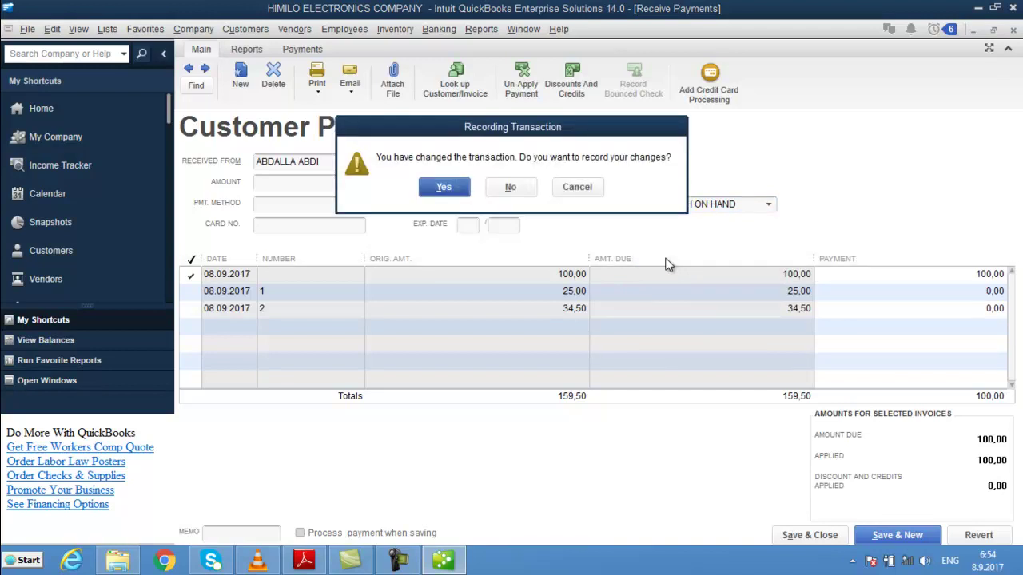
{"action": "key", "text": "Return"}
{"action": "key", "text": "Escape"}
{"action": "key", "text": "Escape"}
{"action": "key", "text": "Escape"}
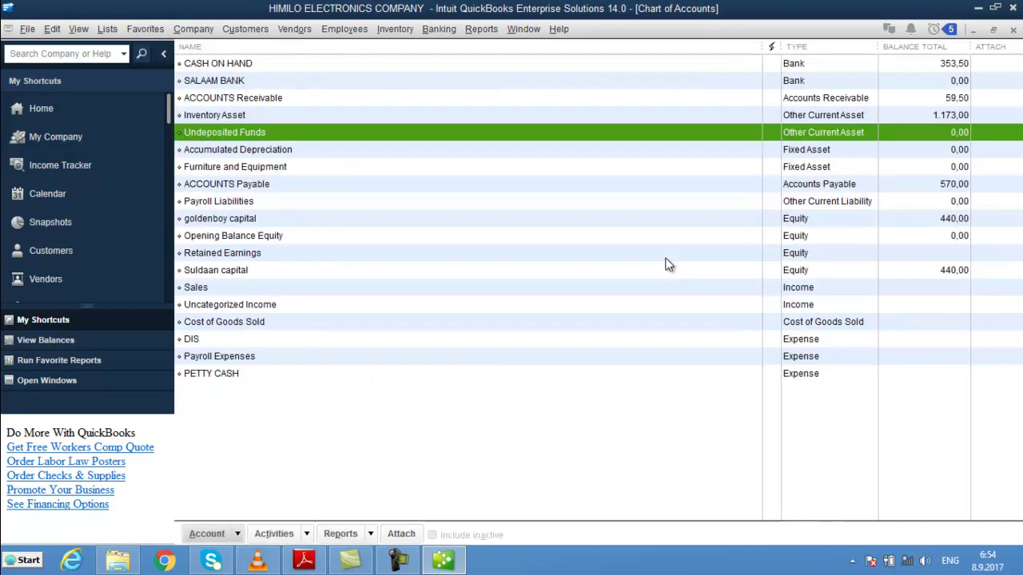
- Review the Accounts Receivable, Inventory Asset and Accounts Payable balances in the Chart of Accounts
{"action": "left_click", "coordinate": [862, 96]}
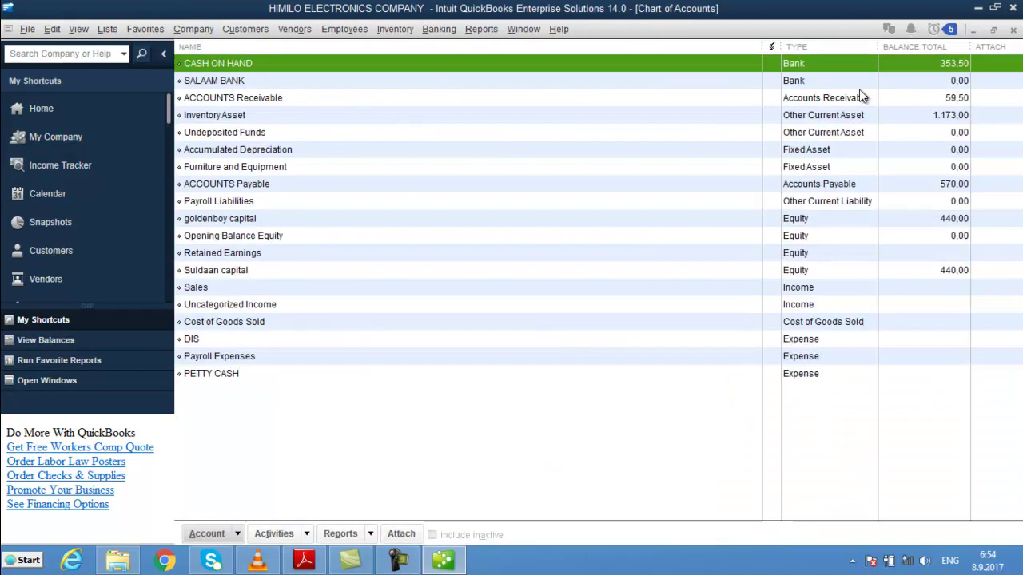
{"action": "left_click", "coordinate": [940, 97]}
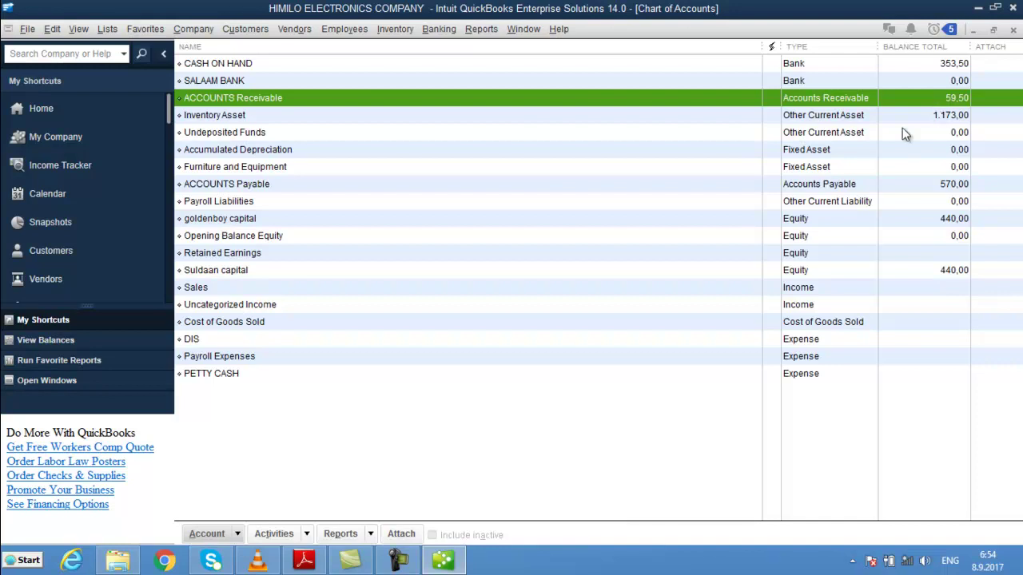
{"action": "left_click", "coordinate": [950, 119]}
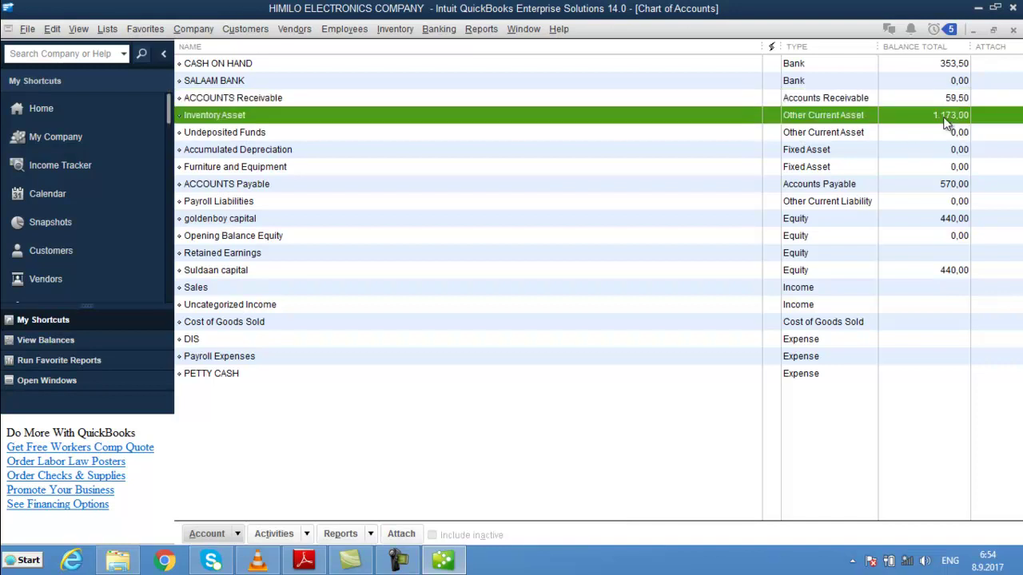
{"action": "left_click", "coordinate": [945, 189]}
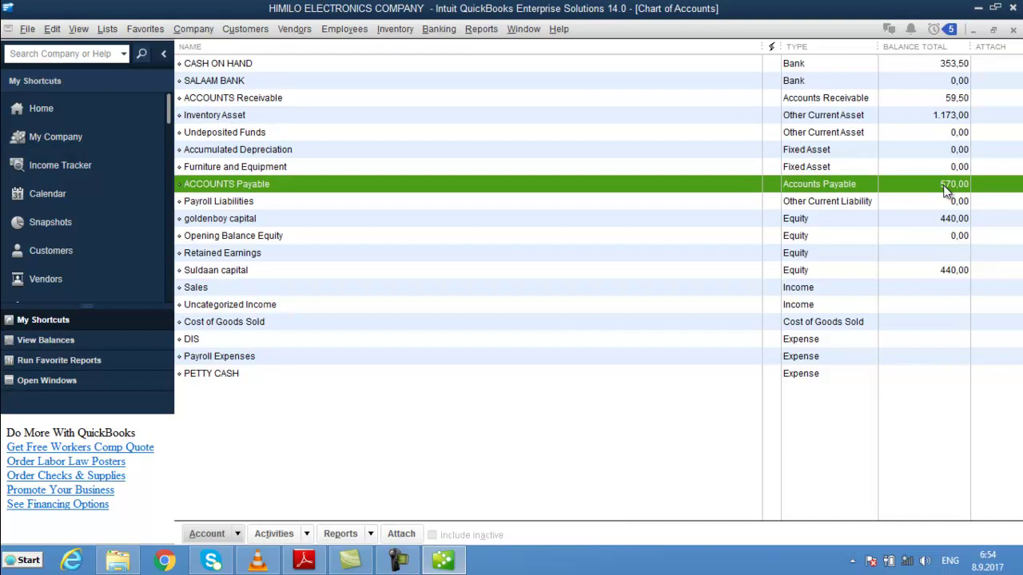
{"action": "key", "text": "Escape"}
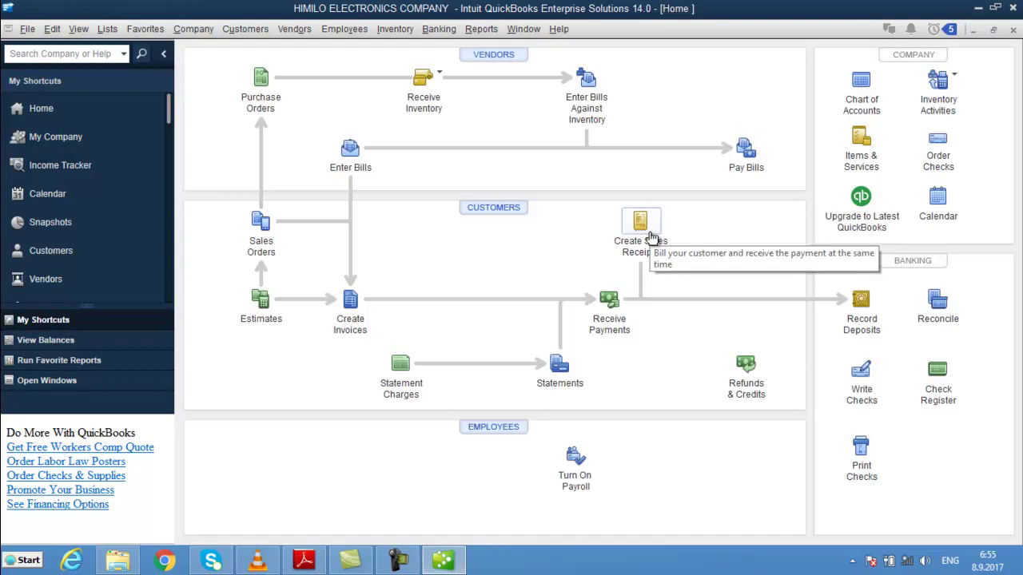
- Start a new invoice billed to CASH CUSTOMER
{"action": "left_click", "coordinate": [350, 303]}
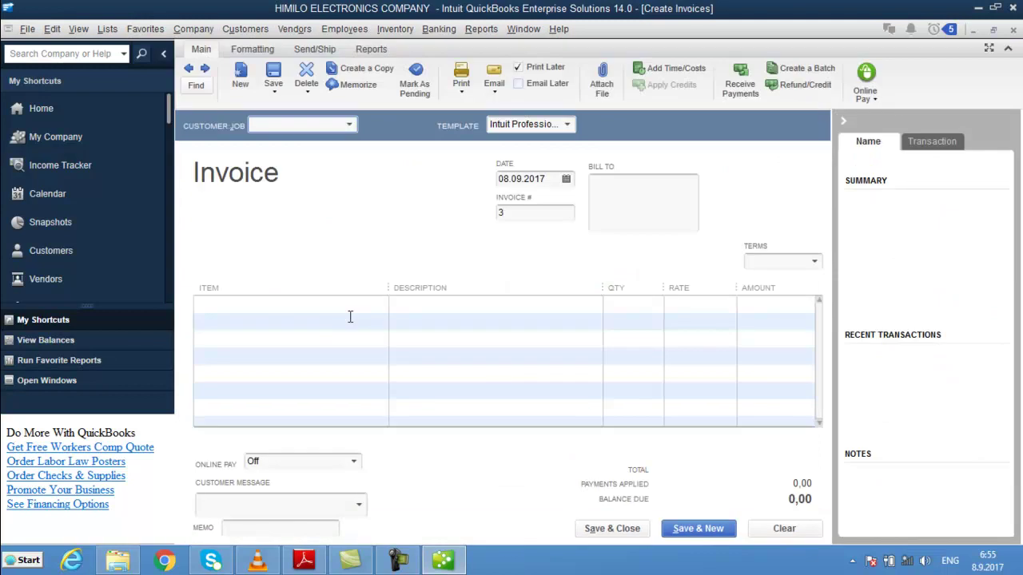
{"action": "left_click", "coordinate": [346, 124]}
{"action": "left_click", "coordinate": [349, 127]}
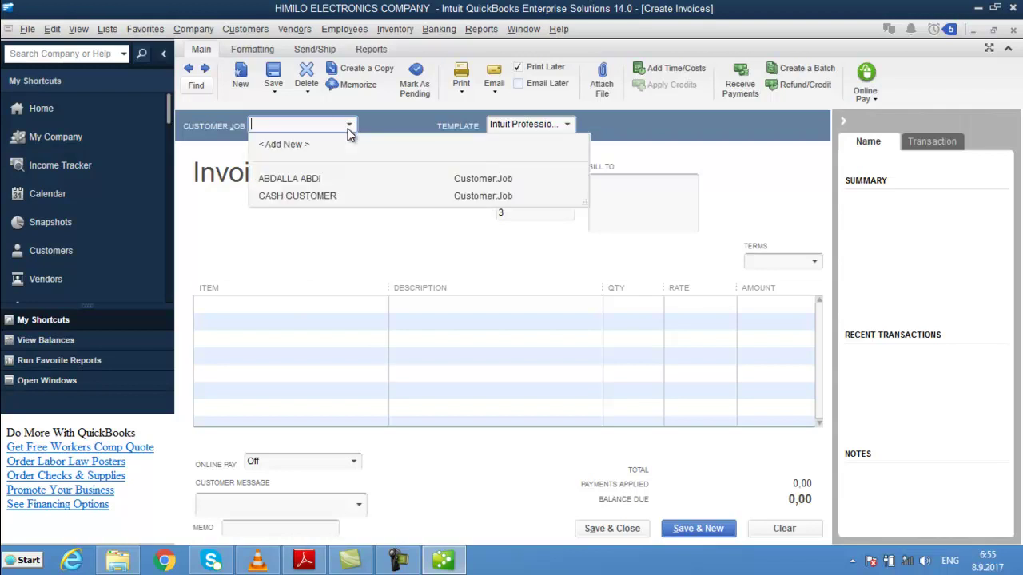
{"action": "left_click", "coordinate": [299, 195]}
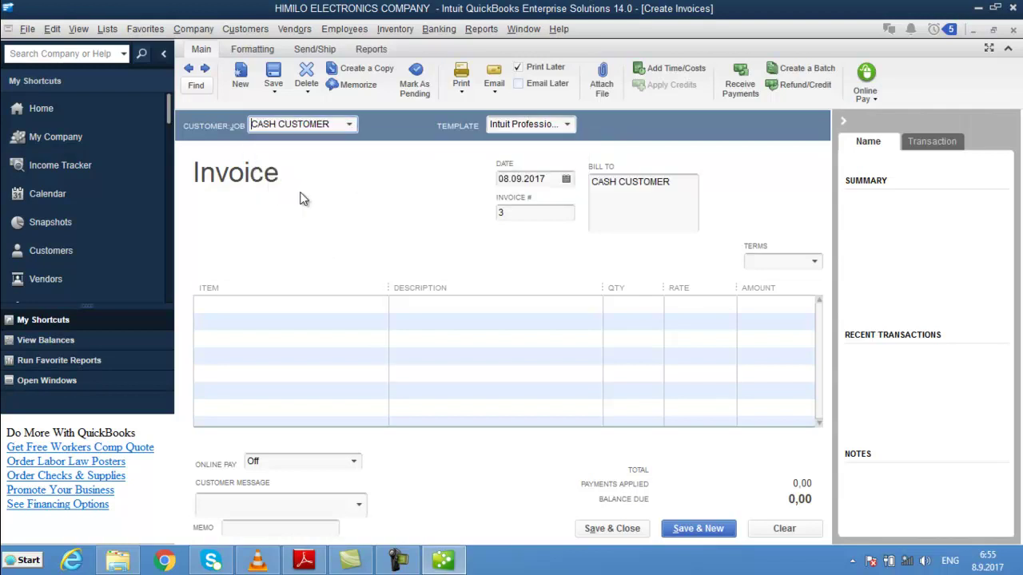
- Add a first line of 15 NAL W/W at 4,50
{"action": "left_click", "coordinate": [307, 307]}
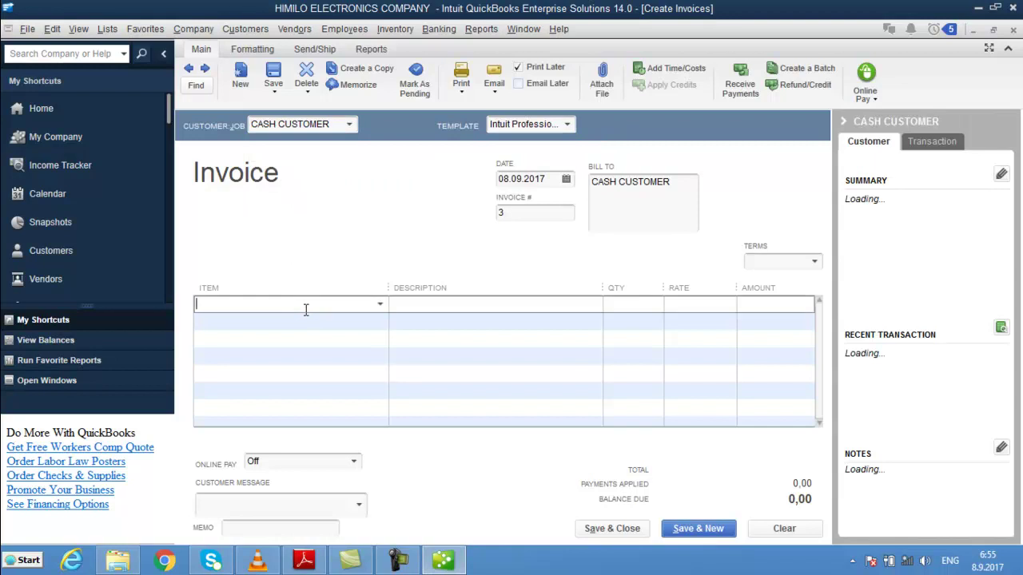
{"action": "type", "text": "NAL DHEX DHEXAAD"}
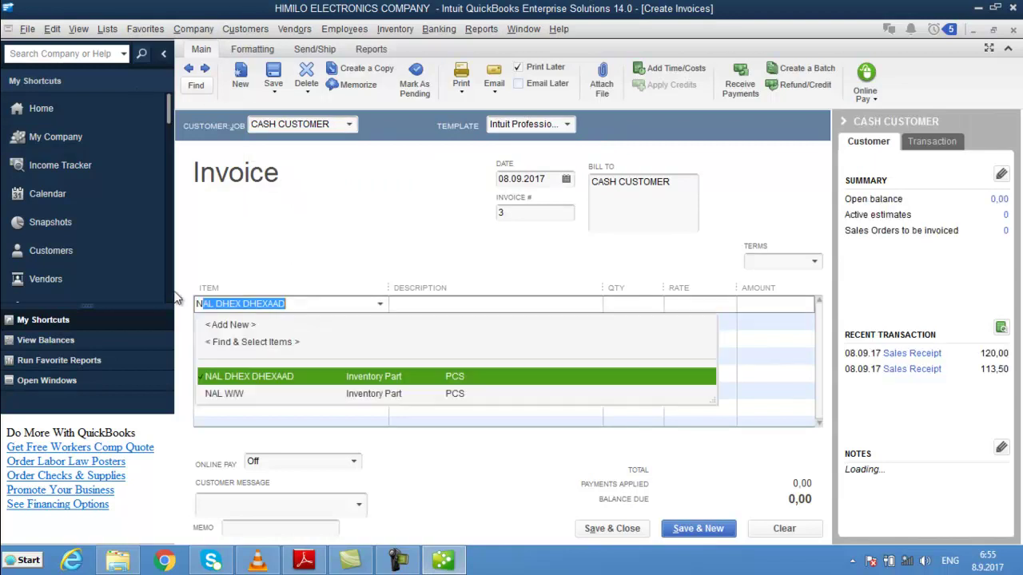
{"action": "key", "text": "Down"}
{"action": "key", "text": "Tab"}
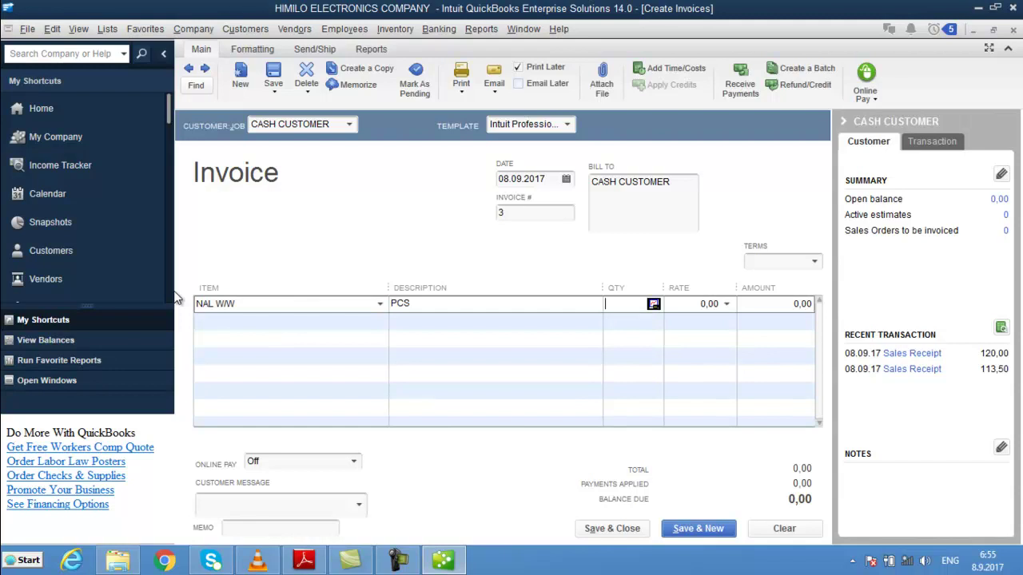
{"action": "type", "text": "15"}
{"action": "key", "text": "Tab"}
{"action": "type", "text": "4,50"}
{"action": "key", "text": "Tab"}
{"action": "key", "text": "Tab"}
- Add lines for 2 FIILO 100M at 16 and 15 BAREESO at 4
{"action": "type", "text": "F"}
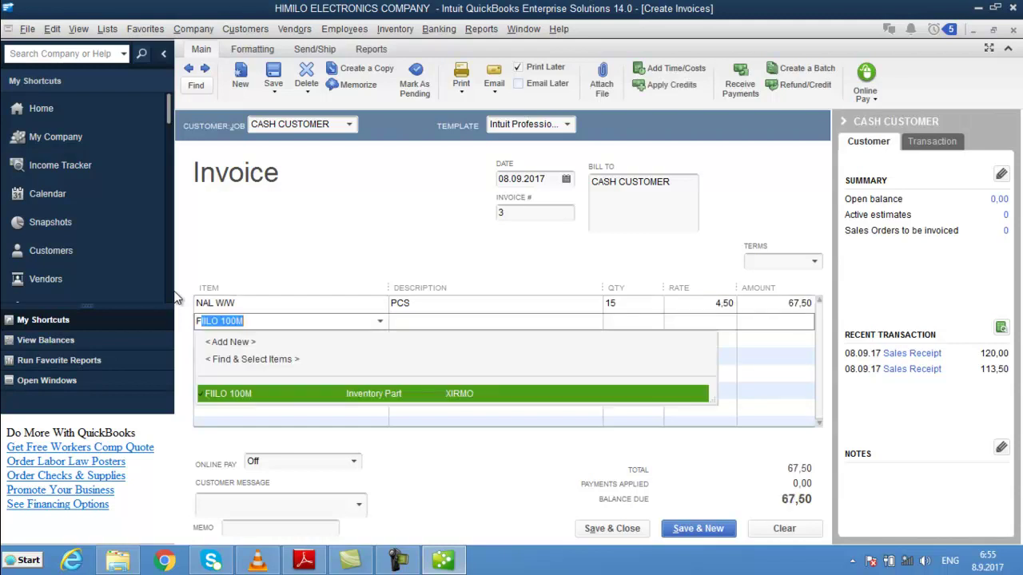
{"action": "key", "text": "Tab"}
{"action": "type", "text": "2"}
{"action": "key", "text": "Tab"}
{"action": "type", "text": "16"}
{"action": "key", "text": "Tab"}
{"action": "key", "text": "Tab"}
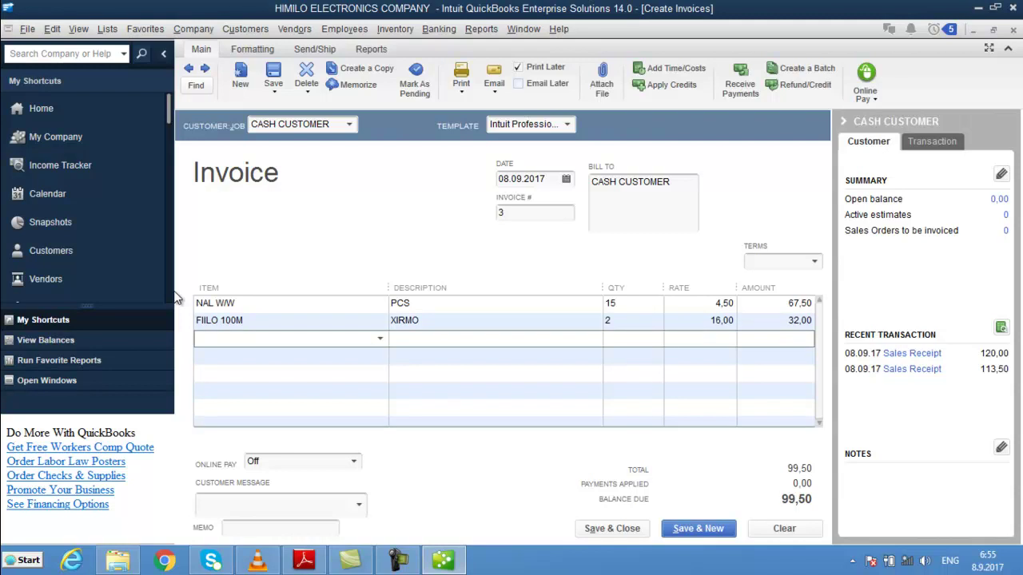
{"action": "type", "text": "B"}
{"action": "key", "text": "Tab"}
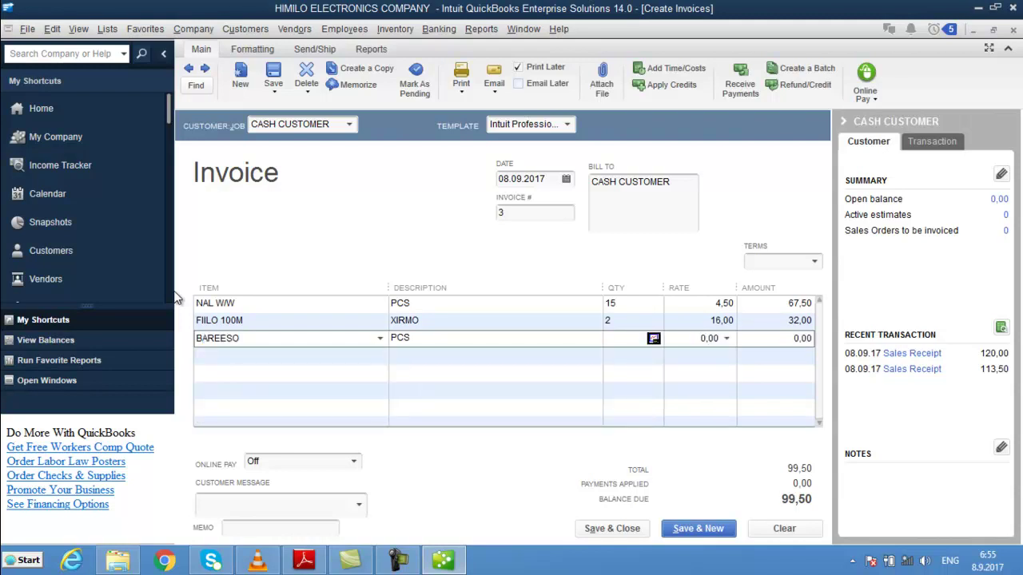
{"action": "type", "text": "15"}
{"action": "key", "text": "Tab"}
{"action": "type", "text": "4"}
{"action": "key", "text": "Tab"}
{"action": "key", "text": "Tab"}
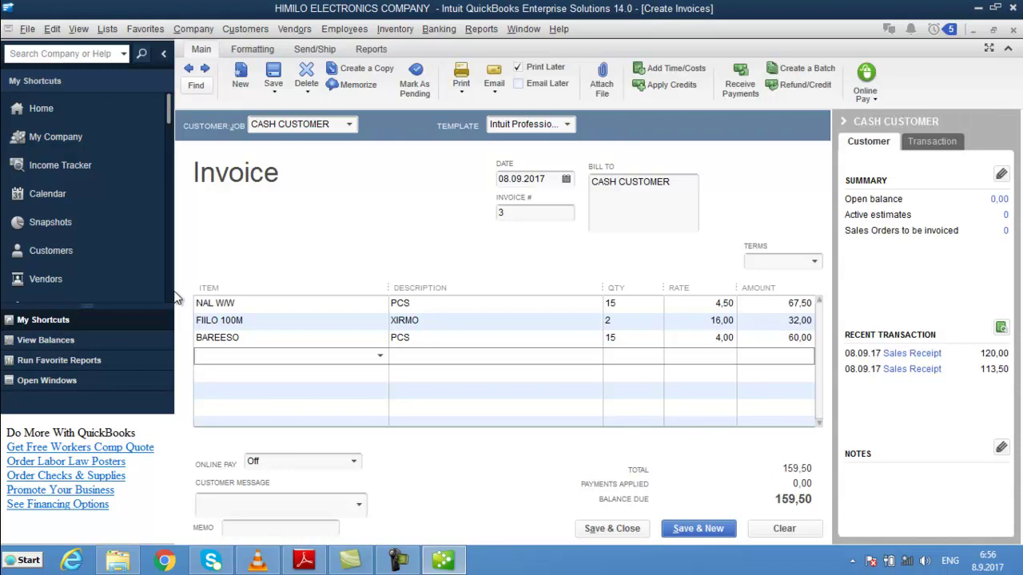
{"action": "type", "text": "LL"}
{"action": "key", "text": "BackSpace"}
{"action": "key", "text": "BackSpace"}
- Add a fourth line of 50 GULUUBYO after checking its stock availability
{"action": "left_click", "coordinate": [380, 356]}
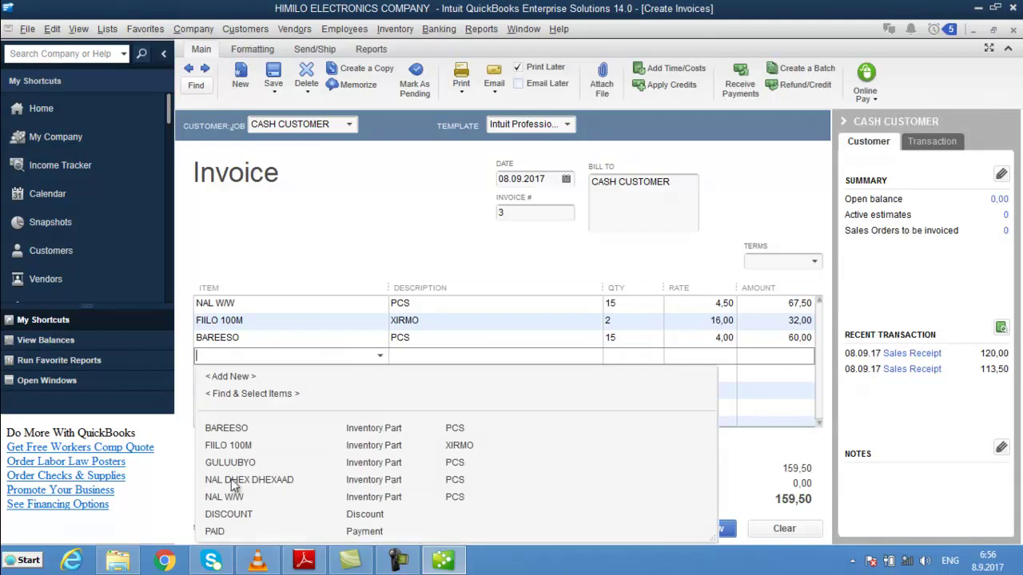
{"action": "left_click", "coordinate": [259, 461]}
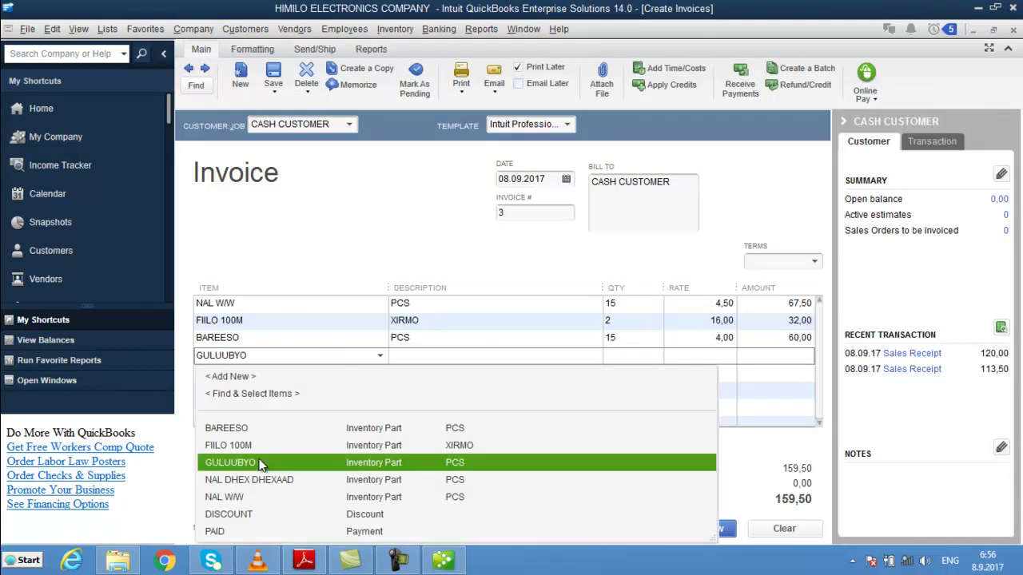
{"action": "key", "text": "Tab"}
{"action": "key", "text": "Tab"}
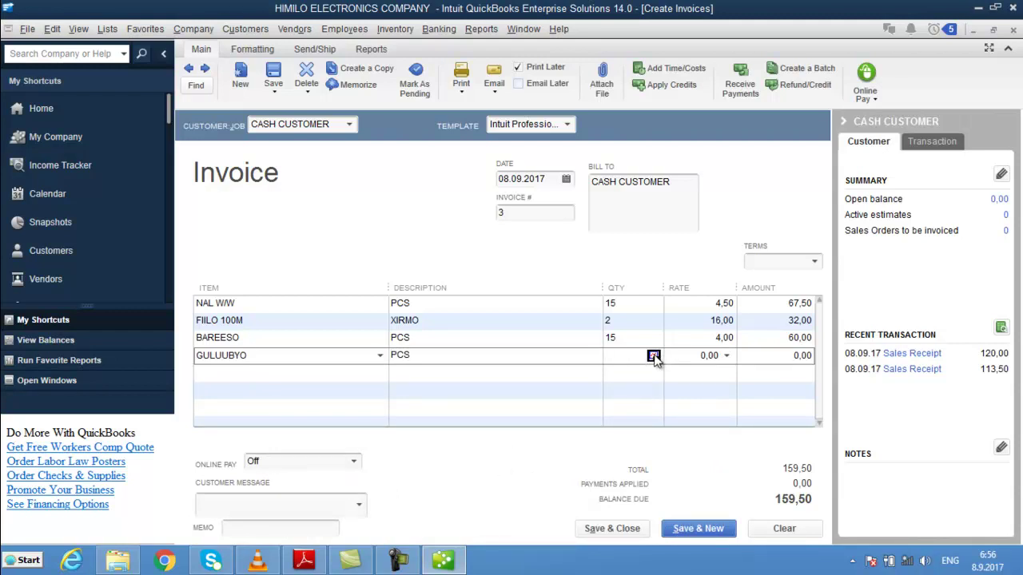
{"action": "left_click", "coordinate": [654, 358]}
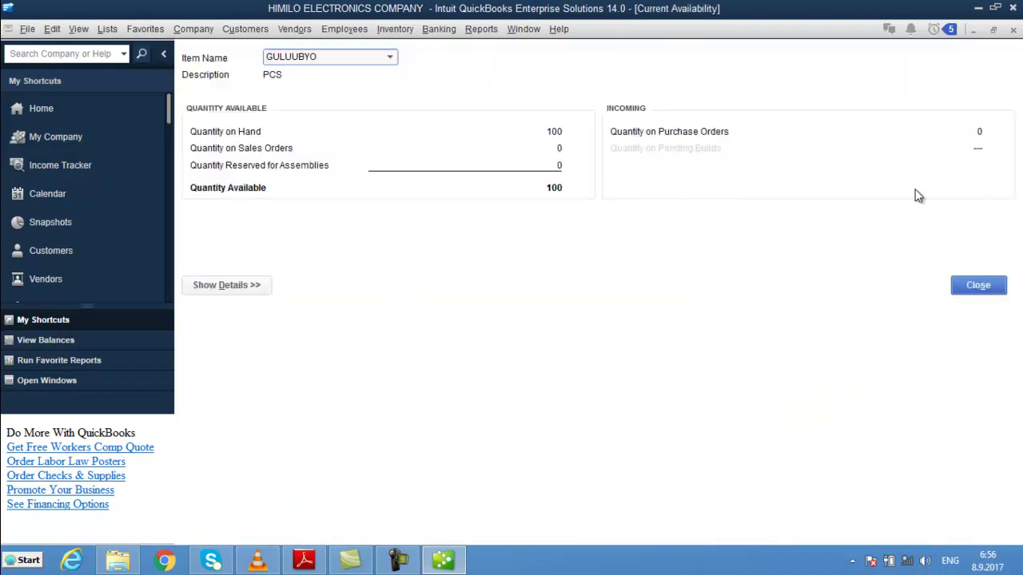
{"action": "left_click", "coordinate": [976, 284]}
{"action": "type", "text": "50"}
{"action": "key", "text": "Tab"}
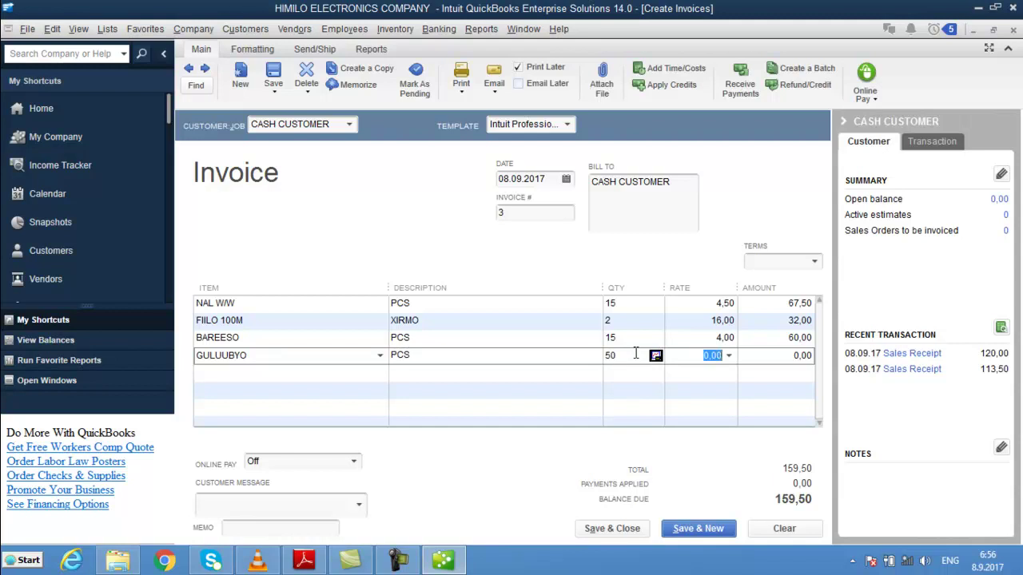
- Look up GULUUBYO's item details in the Item List without changing anything
{"action": "left_click", "coordinate": [108, 29]}
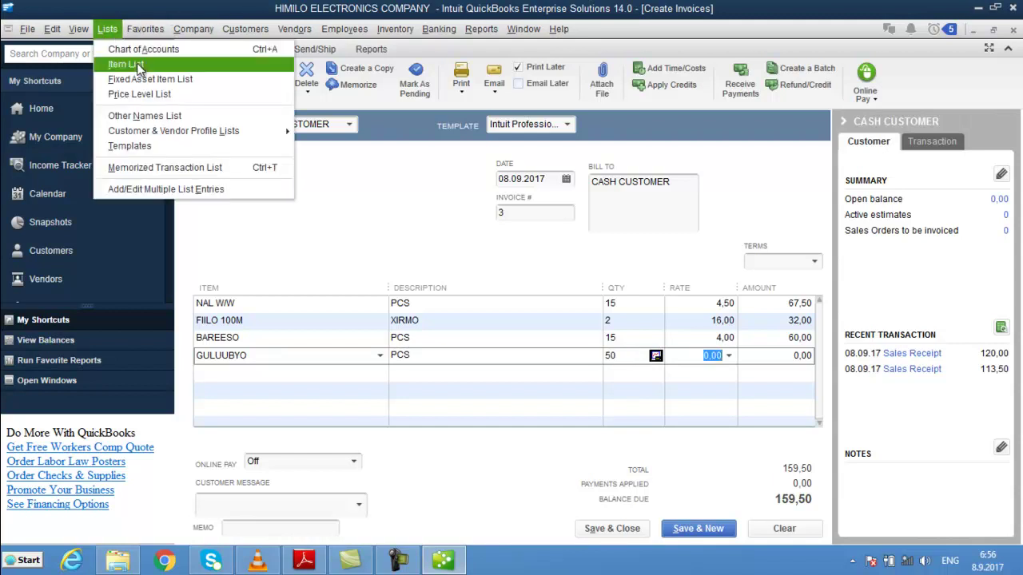
{"action": "left_click", "coordinate": [137, 64]}
{"action": "left_click", "coordinate": [234, 129]}
{"action": "double_click", "coordinate": [234, 130]}
{"action": "key", "text": "Escape"}
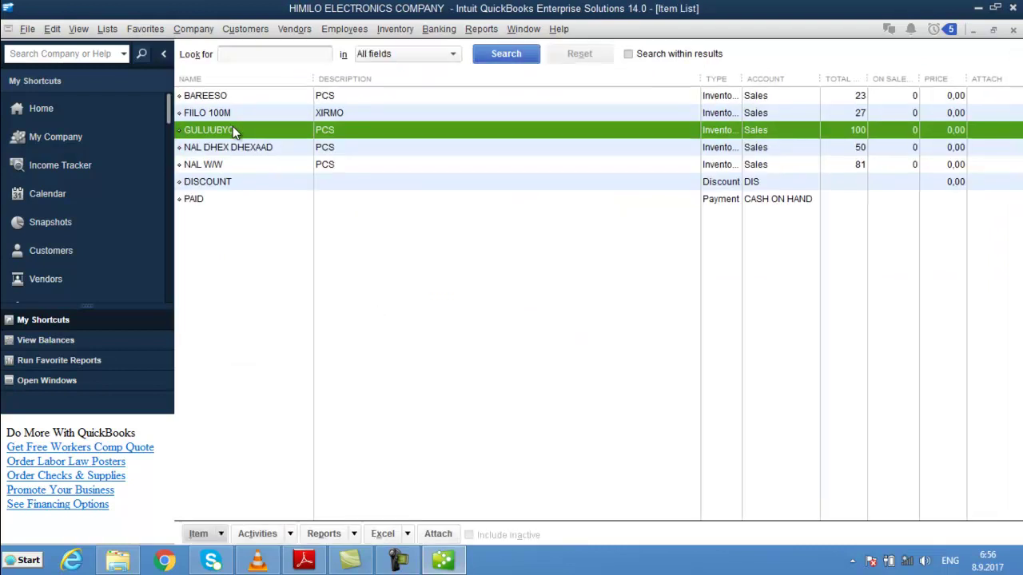
{"action": "key", "text": "Escape"}
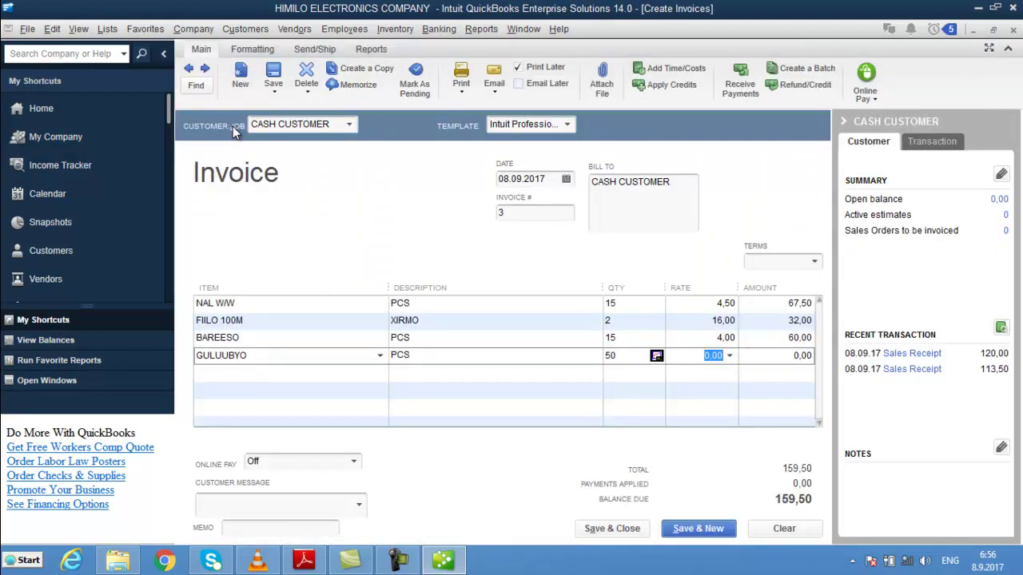
- Price GULUUBYO at 2,50, add a 284,50 PAID line, and save the invoice
{"action": "type", "text": "2,5"}
{"action": "key", "text": "Tab"}
{"action": "key", "text": "Tab"}
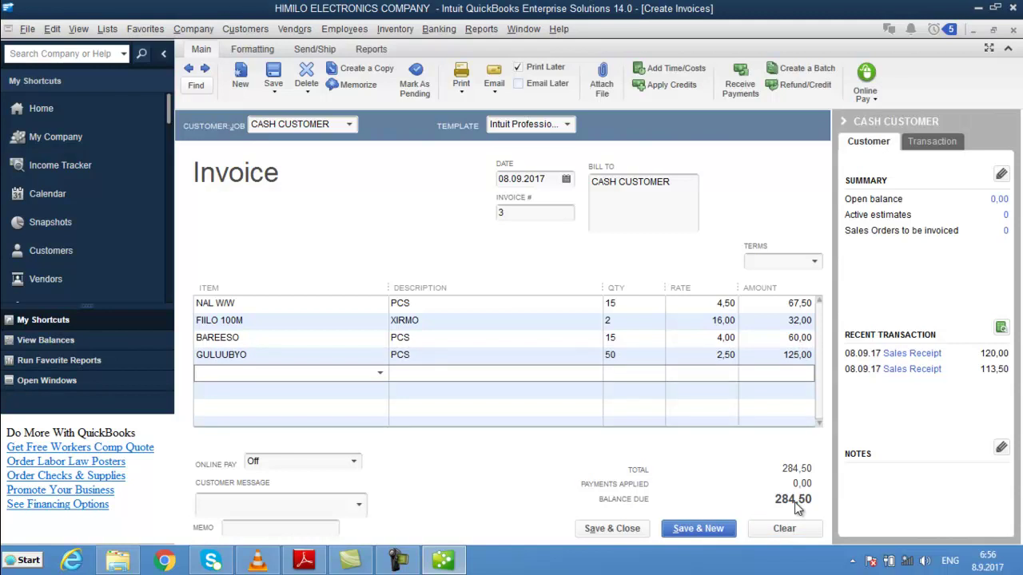
{"action": "type", "text": "PAID"}
{"action": "key", "text": "Tab"}
{"action": "key", "text": "Tab"}
{"action": "type", "text": "284,5"}
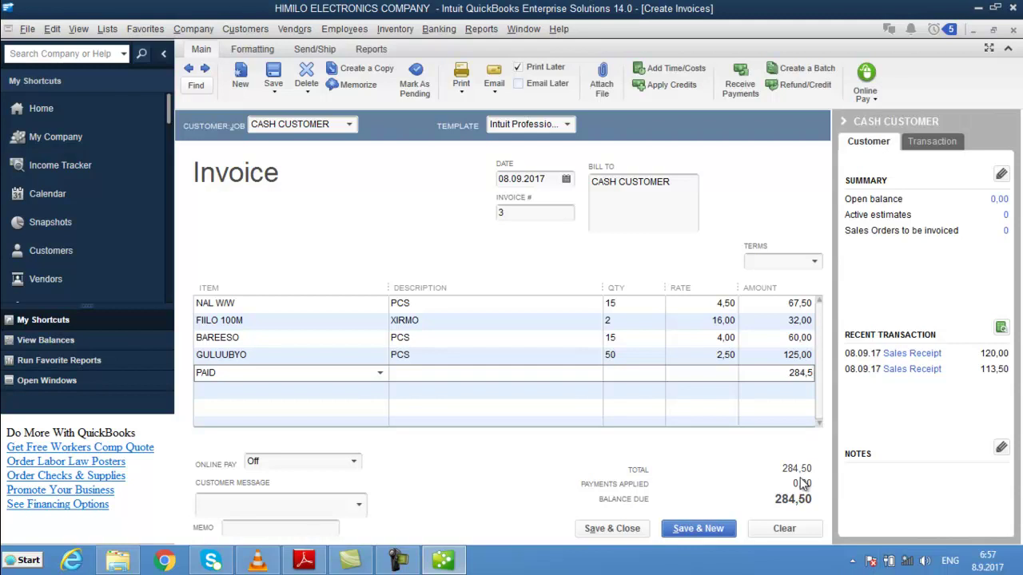
{"action": "key", "text": "Tab"}
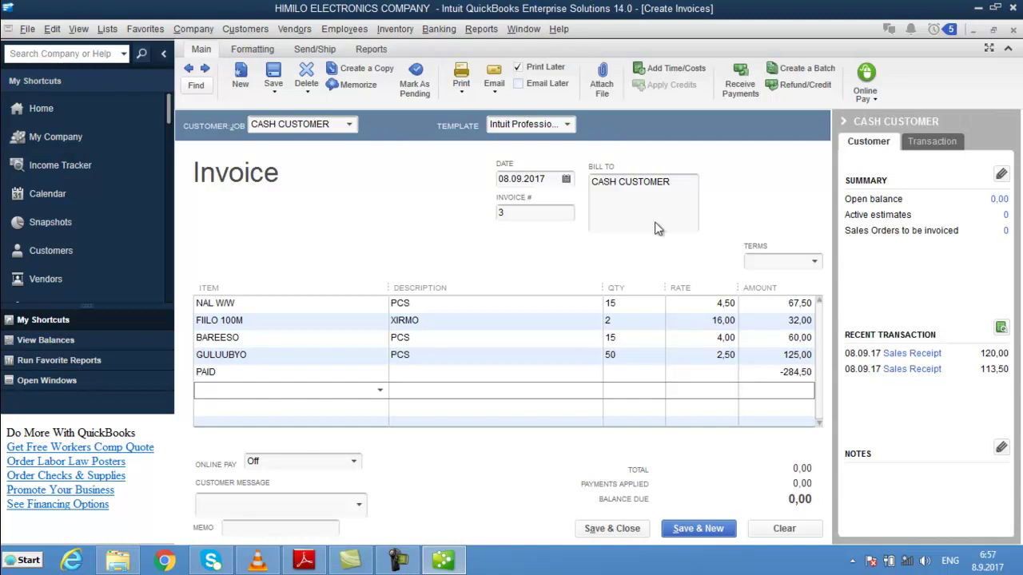
{"action": "left_click", "coordinate": [636, 528]}
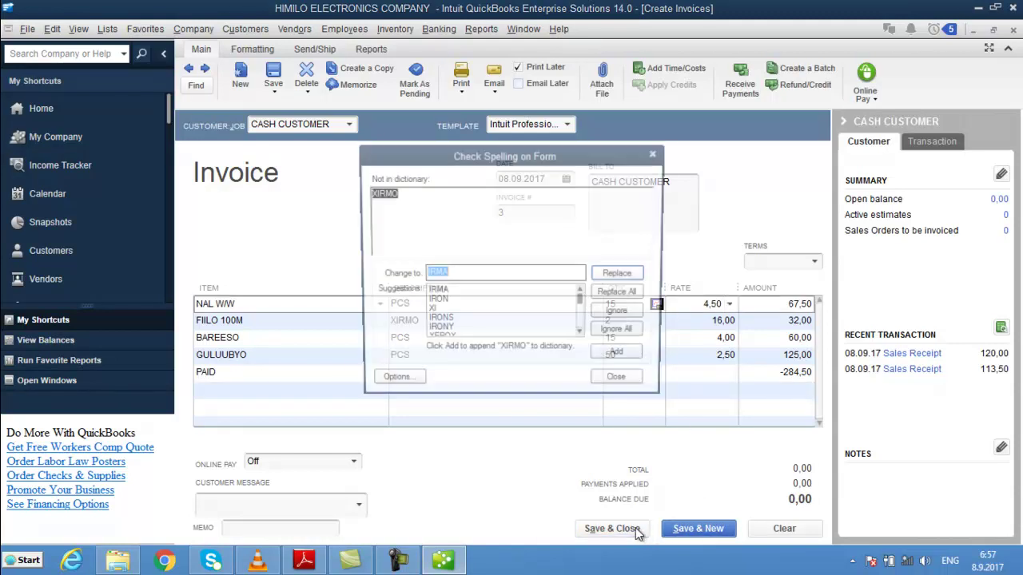
{"action": "left_click", "coordinate": [620, 385]}
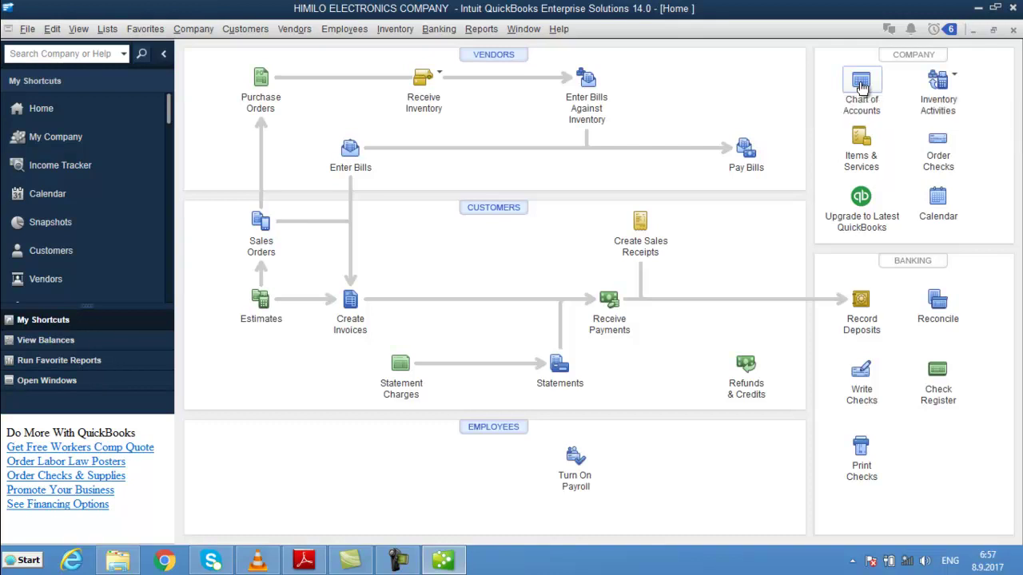
{"action": "left_click", "coordinate": [861, 83]}
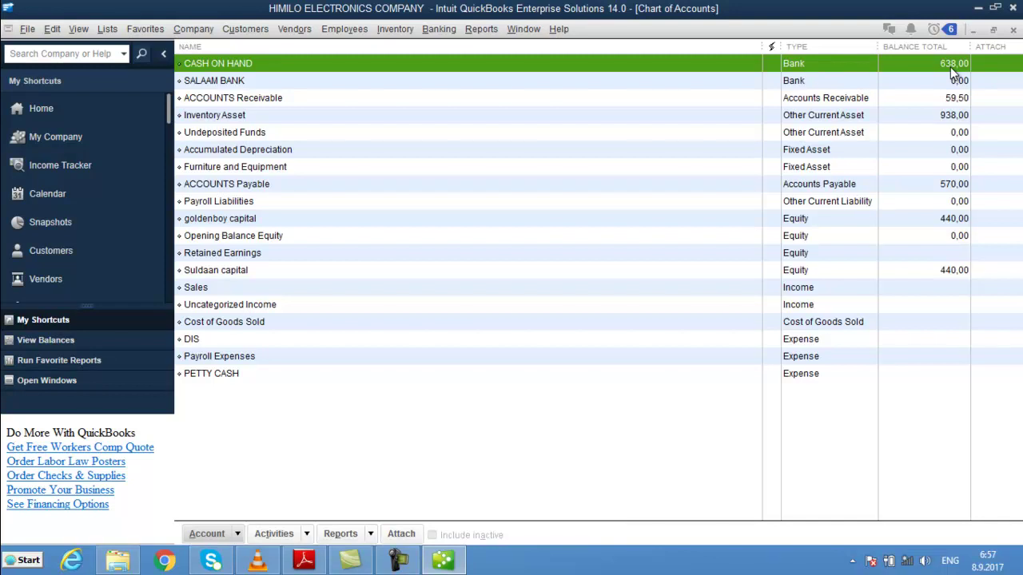
{"action": "left_click", "coordinate": [940, 185]}
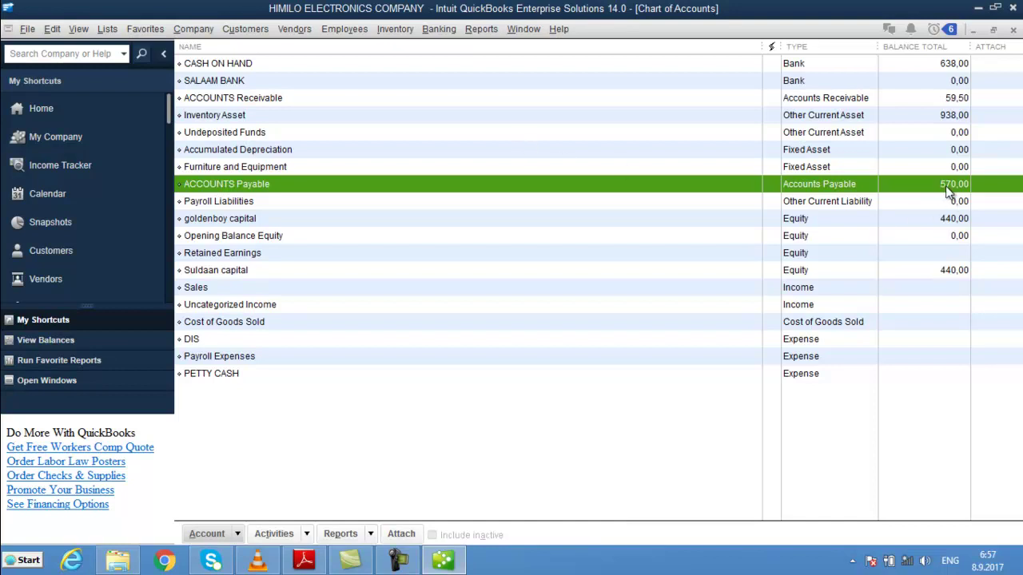
{"action": "left_click", "coordinate": [75, 113]}
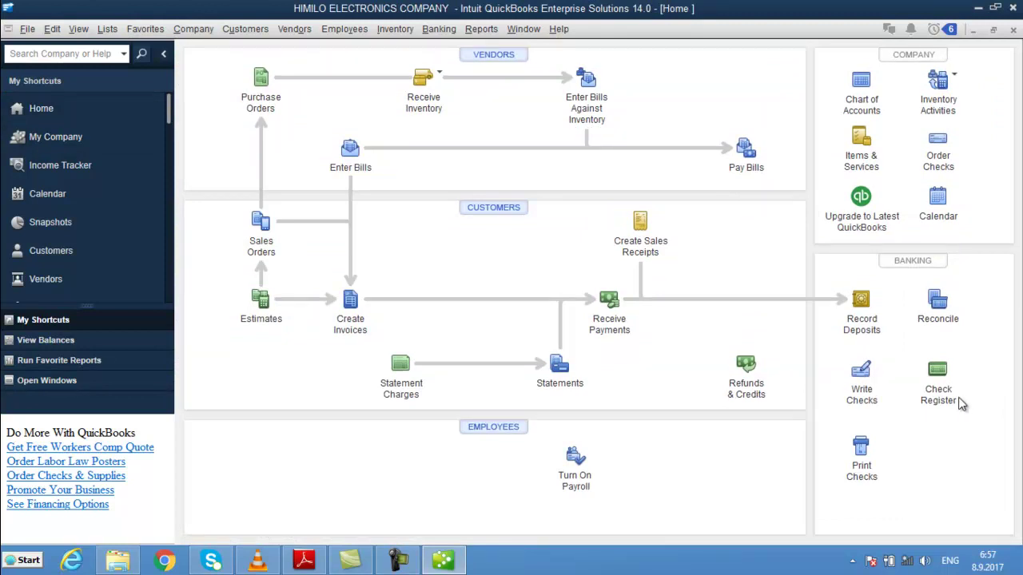
- Start a check payable to BARWAAQO, continuing past its open bills
{"action": "left_click", "coordinate": [864, 388]}
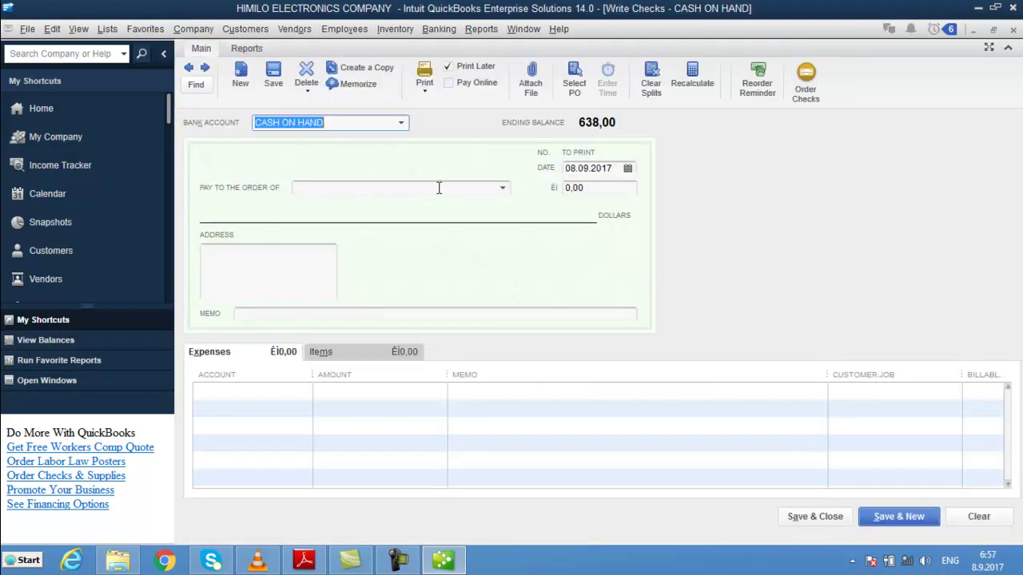
{"action": "left_click", "coordinate": [439, 188]}
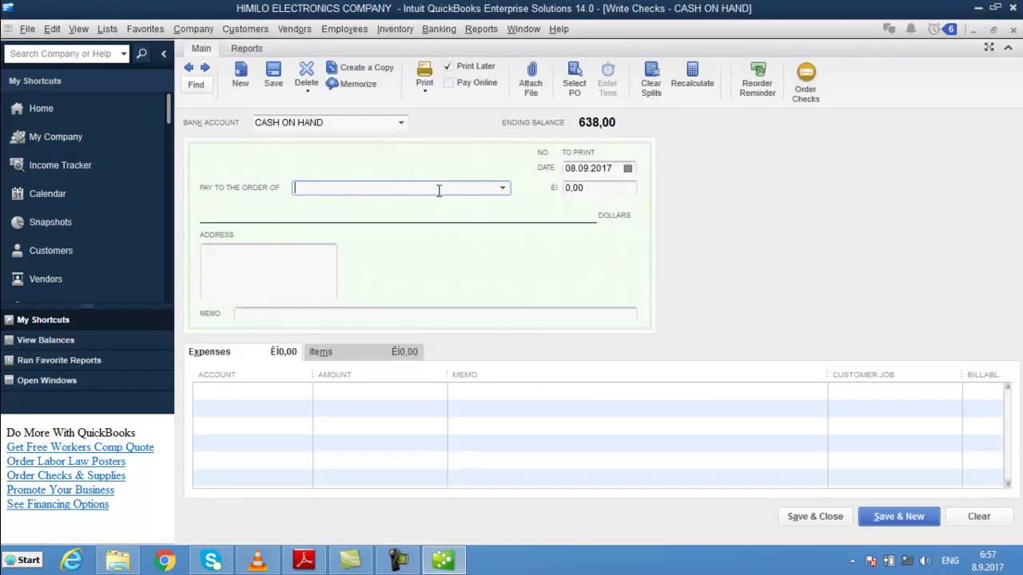
{"action": "left_click", "coordinate": [502, 188]}
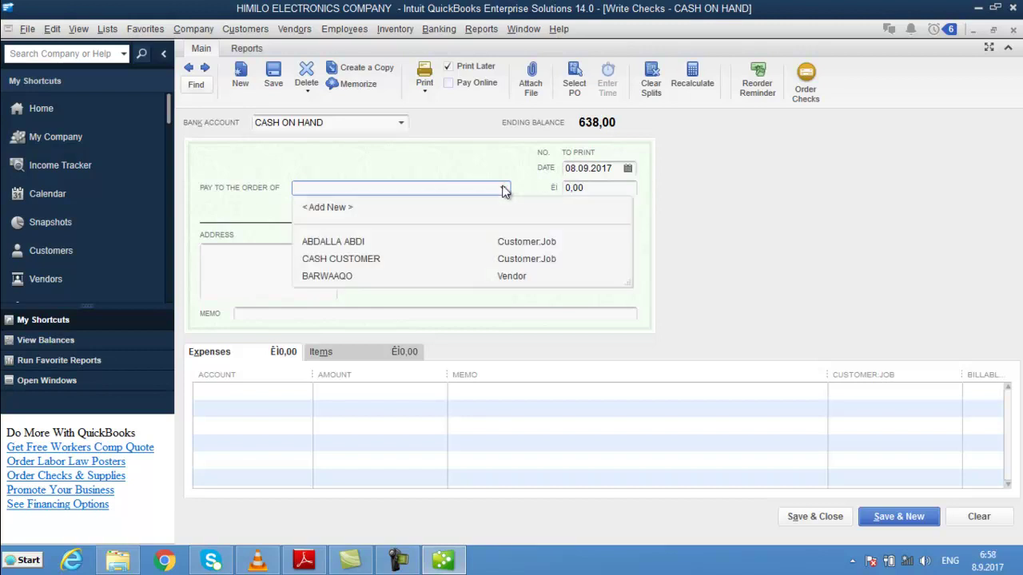
{"action": "left_click", "coordinate": [351, 278]}
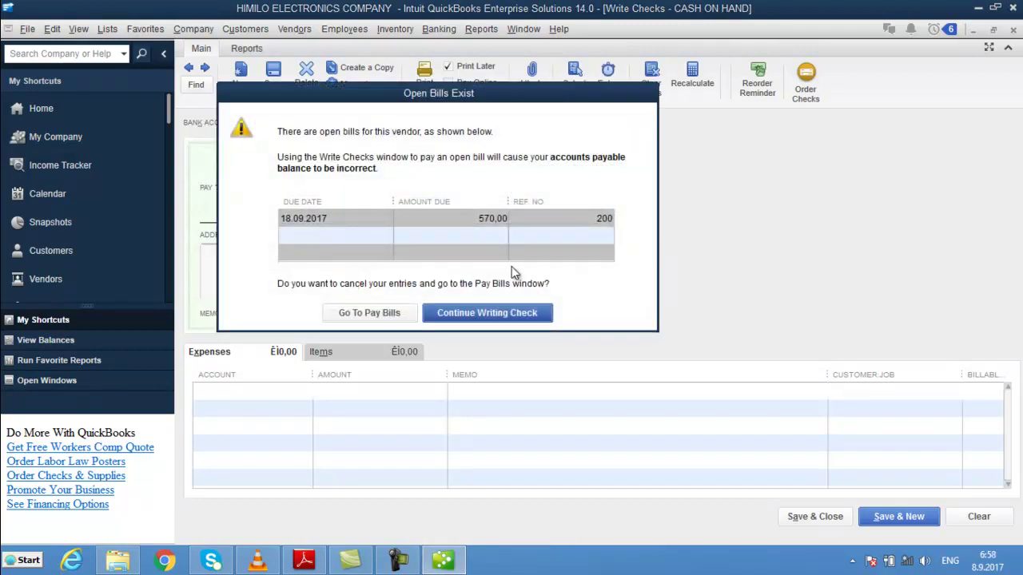
{"action": "left_click", "coordinate": [527, 314]}
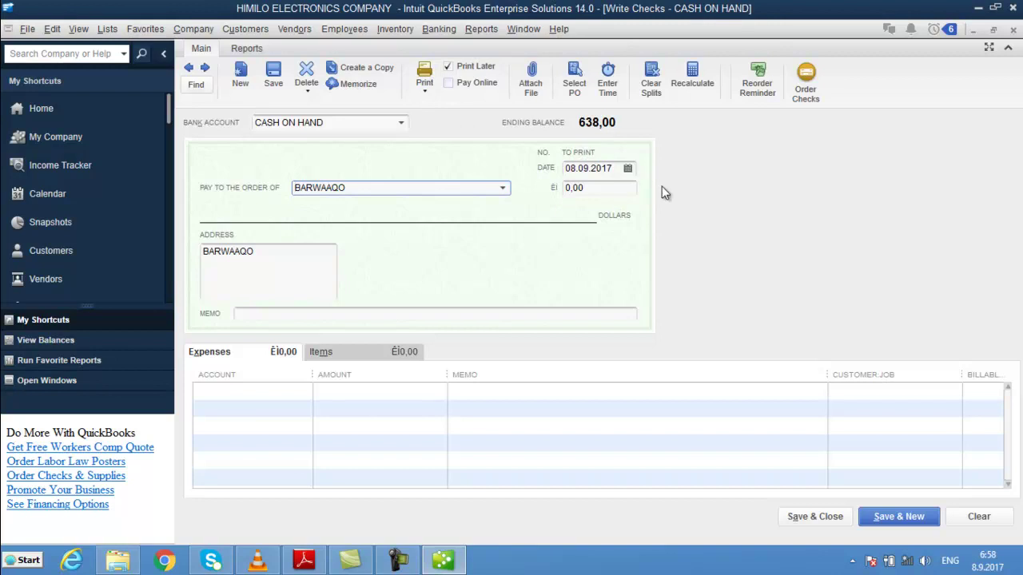
- Turn off Print Later, number the check 315, and enter memo AP
{"action": "left_click", "coordinate": [449, 67]}
{"action": "left_click", "coordinate": [598, 150]}
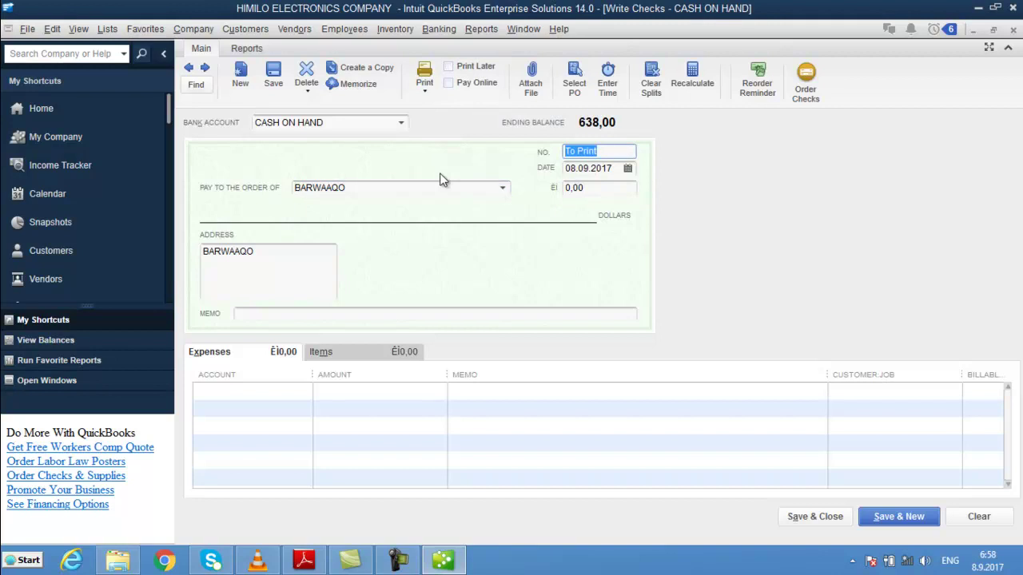
{"action": "type", "text": "315"}
{"action": "key", "text": "Tab"}
{"action": "key", "text": "Tab"}
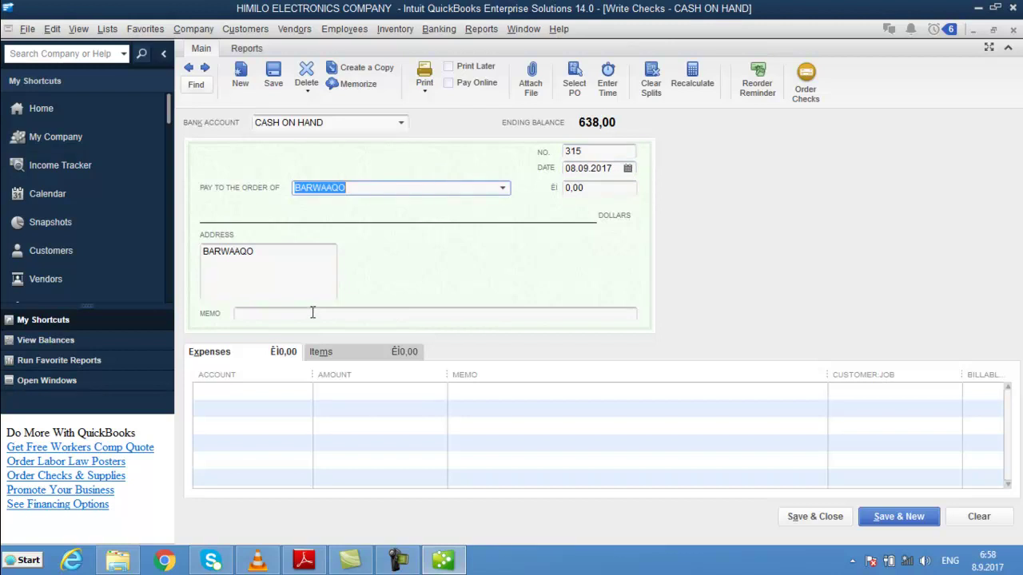
{"action": "left_click", "coordinate": [313, 312]}
{"action": "type", "text": "AP"}
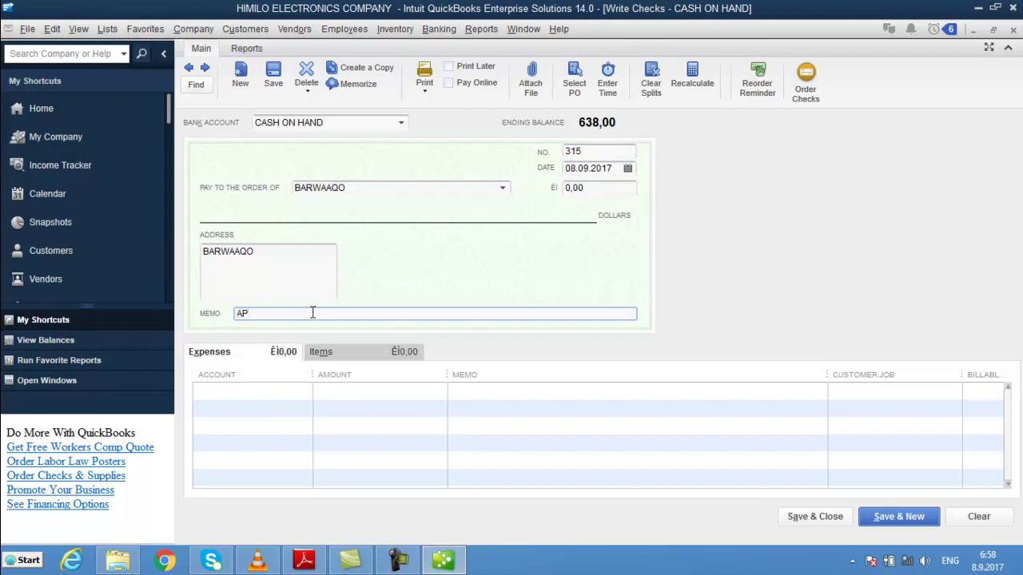
{"action": "key", "text": "Tab"}
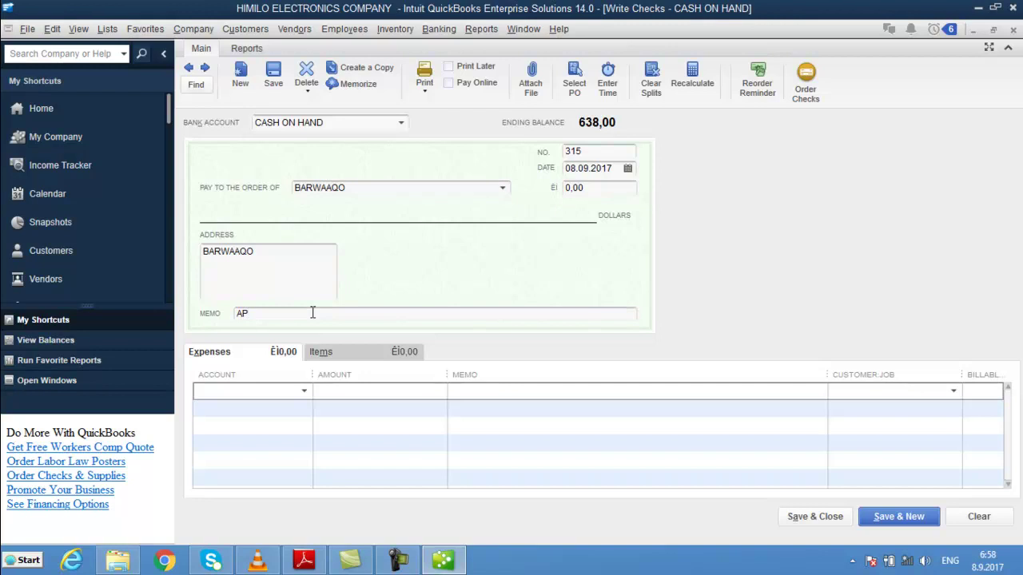
- Charge 170,00 to ACCOUNTS Payable with a line description, and save the check
{"action": "type", "text": "ap"}
{"action": "key", "text": "BackSpace"}
{"action": "key", "text": "Tab"}
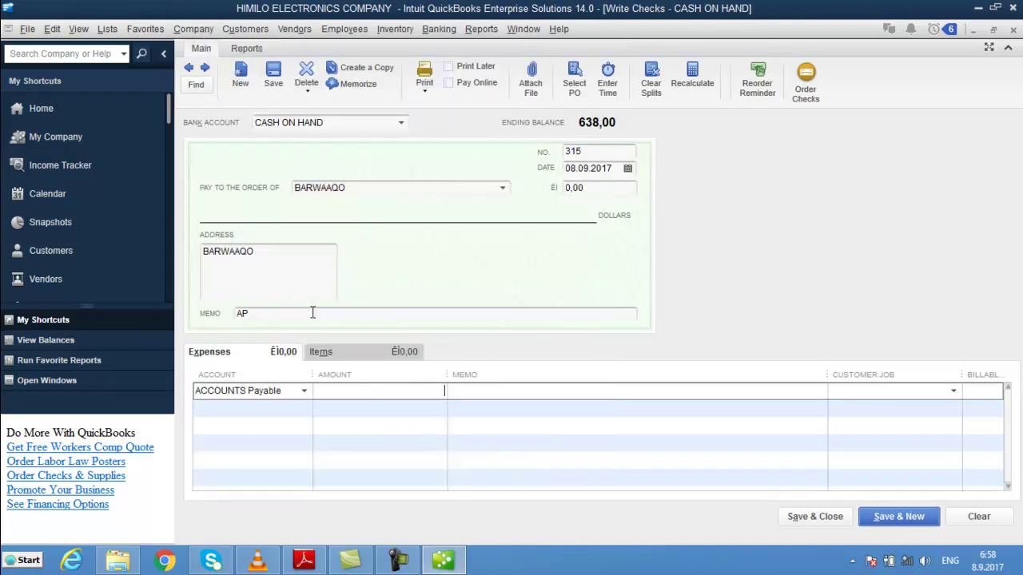
{"action": "type", "text": "170"}
{"action": "key", "text": "Tab"}
{"action": "type", "text": "DAYN"}
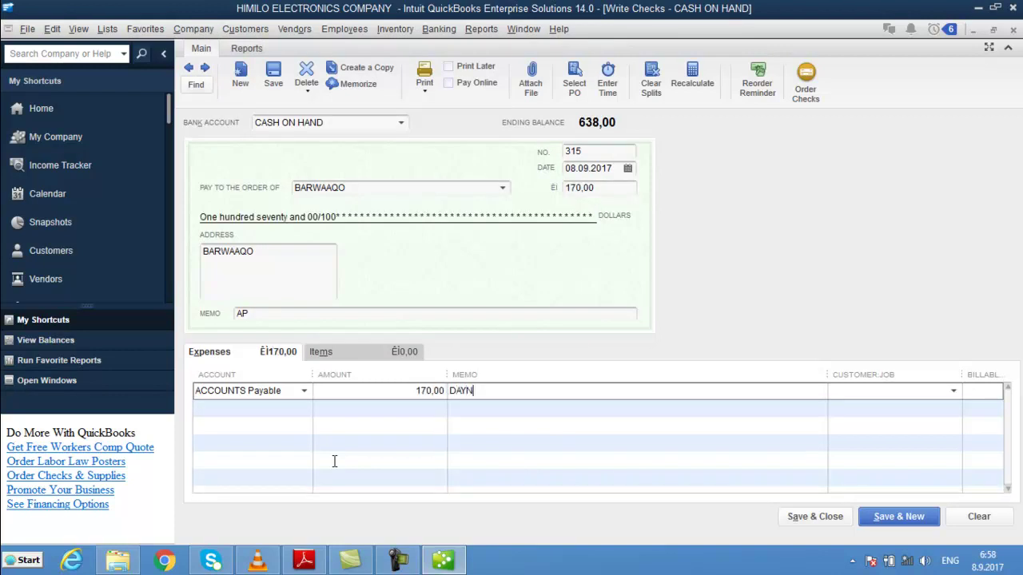
{"action": "type", "text": "TII LAYGU LAHAA BAA"}
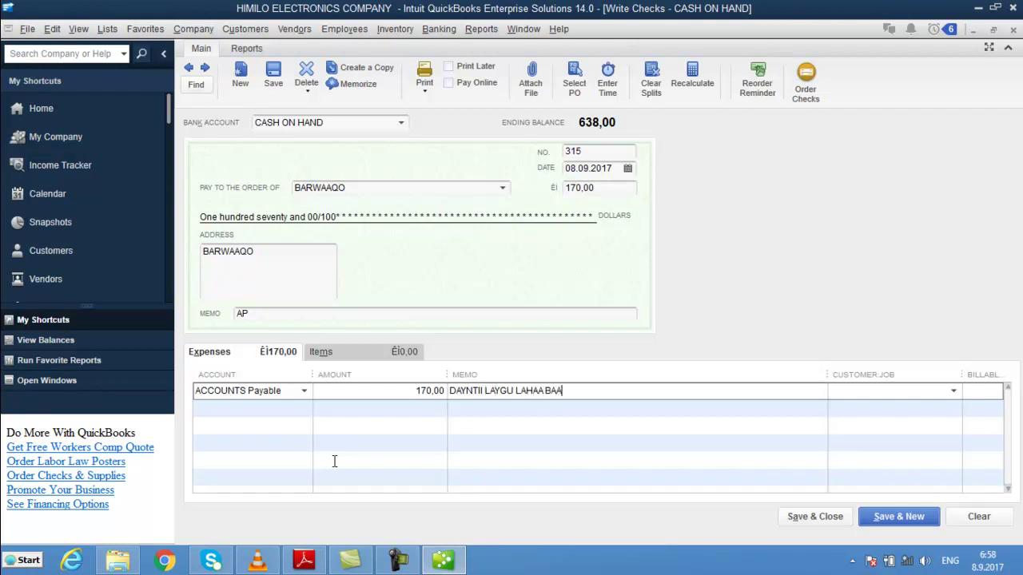
{"action": "type", "text": "N QEYB ISKA JARAY"}
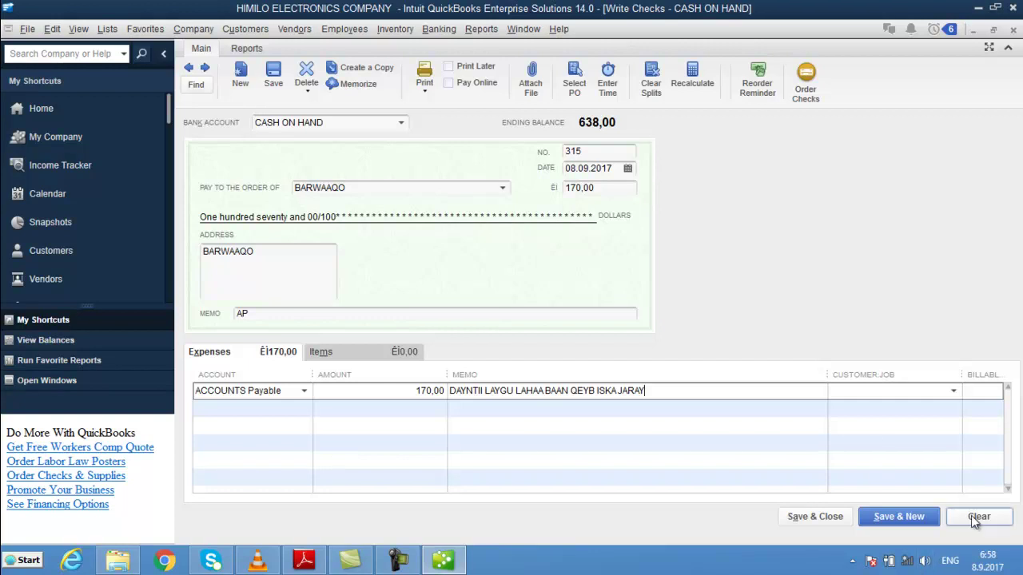
{"action": "left_click", "coordinate": [818, 517]}
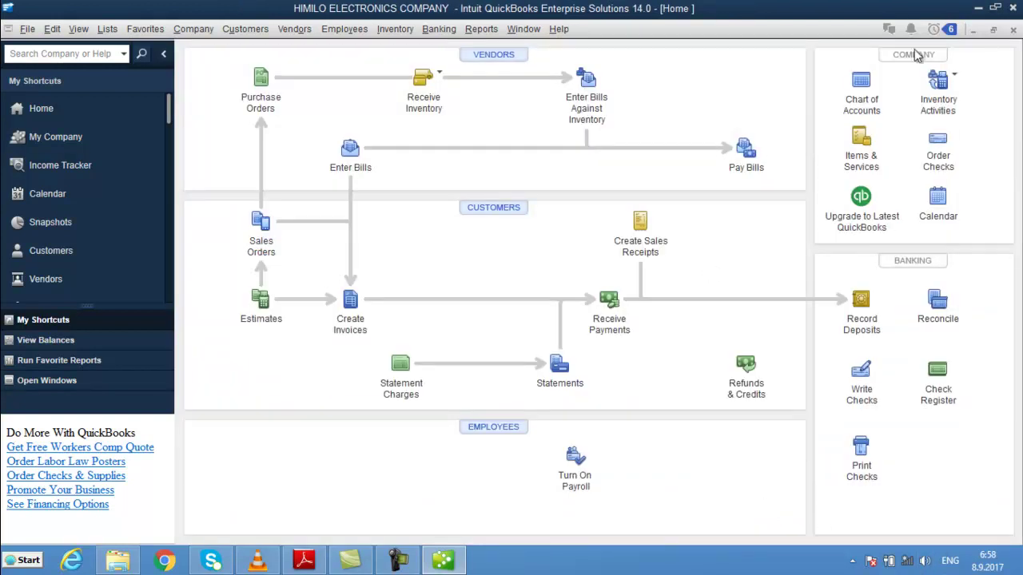
{"action": "left_click", "coordinate": [861, 84]}
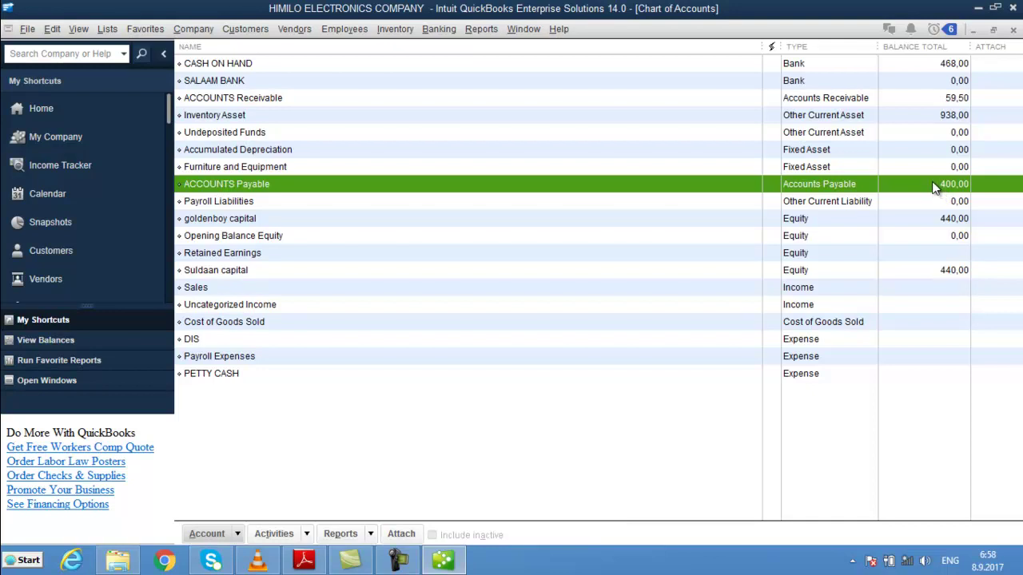
- Compare the CASH ON HAND, ACCOUNTS Payable and SALAAM BANK balances, then return Home
{"action": "left_click", "coordinate": [951, 64]}
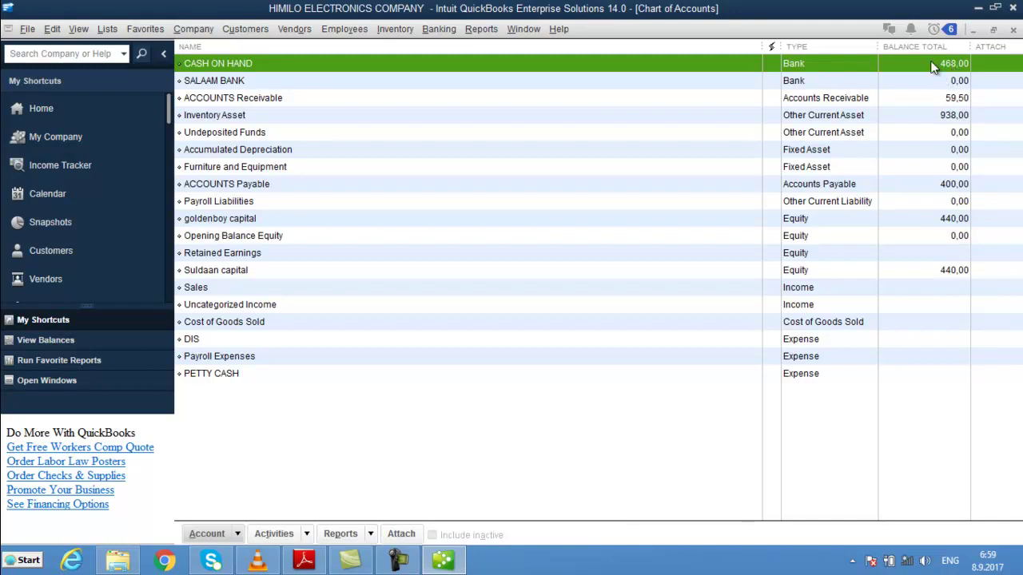
{"action": "left_click", "coordinate": [945, 191]}
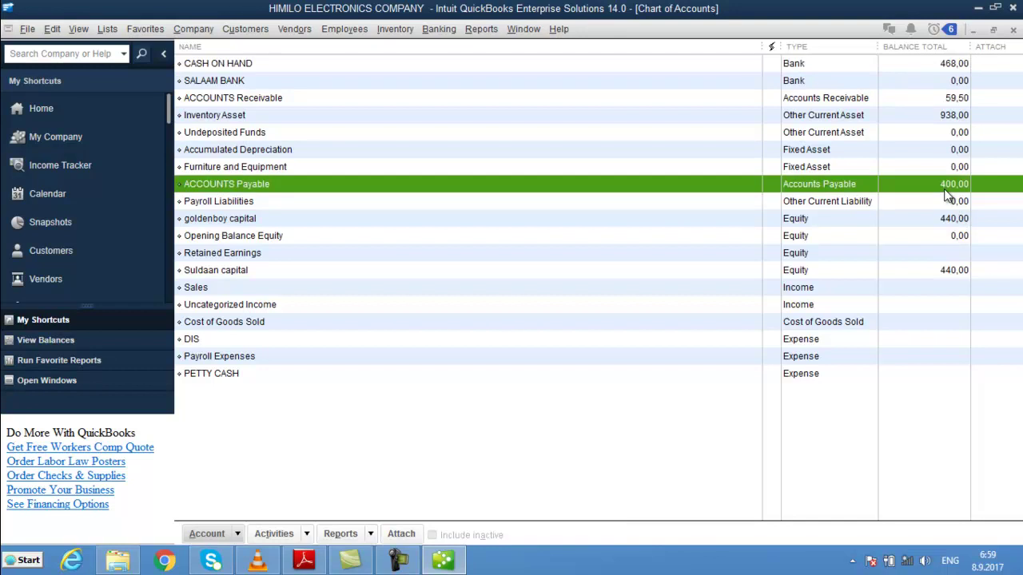
{"action": "left_click", "coordinate": [951, 67]}
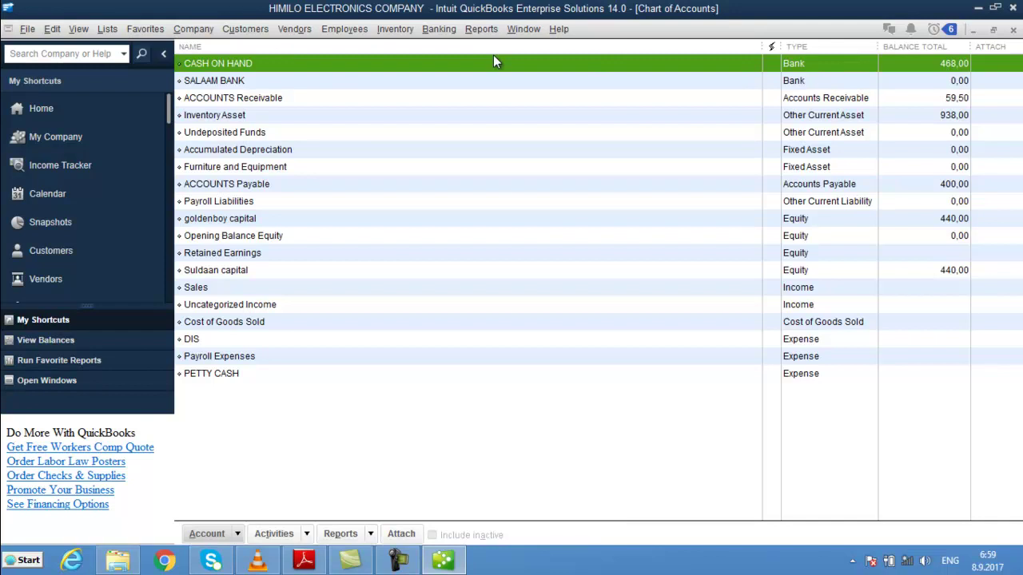
{"action": "left_click", "coordinate": [964, 86]}
{"action": "left_click", "coordinate": [951, 67]}
{"action": "left_click", "coordinate": [953, 84]}
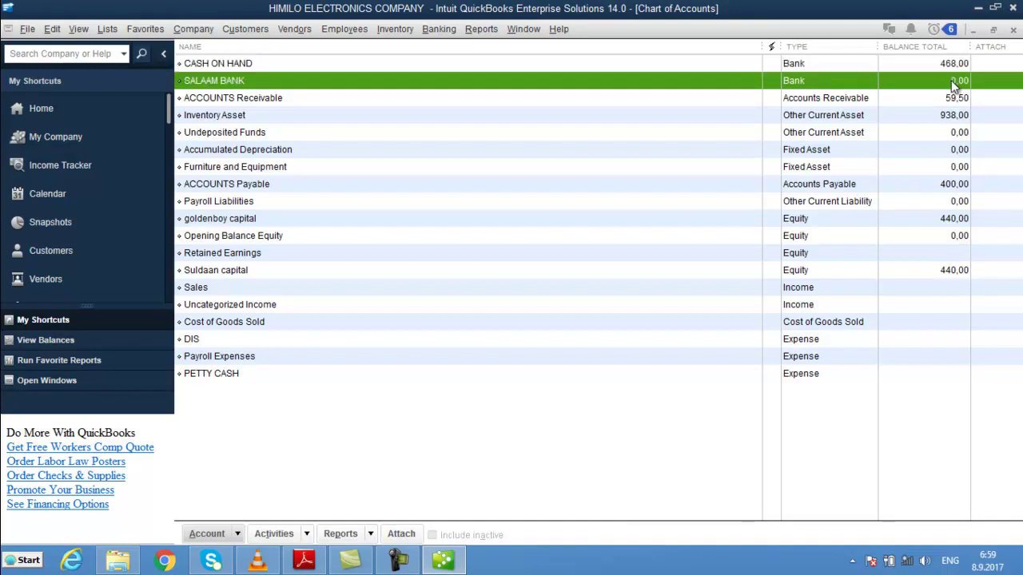
{"action": "left_click", "coordinate": [79, 102]}
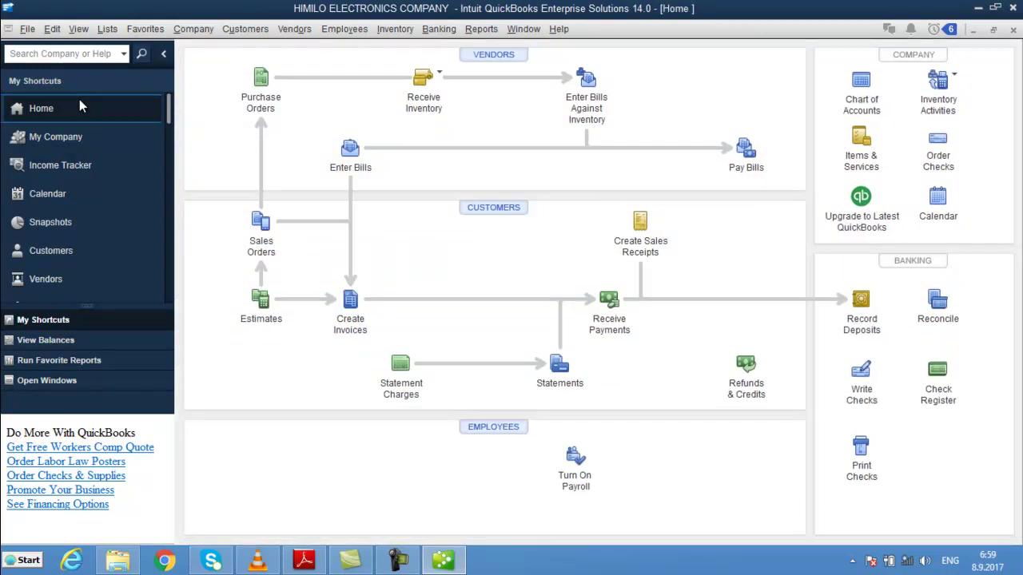
- Transfer 200,00 from CASH ON HAND to SALAAM BANK with memo PVE150
{"action": "left_click", "coordinate": [445, 32]}
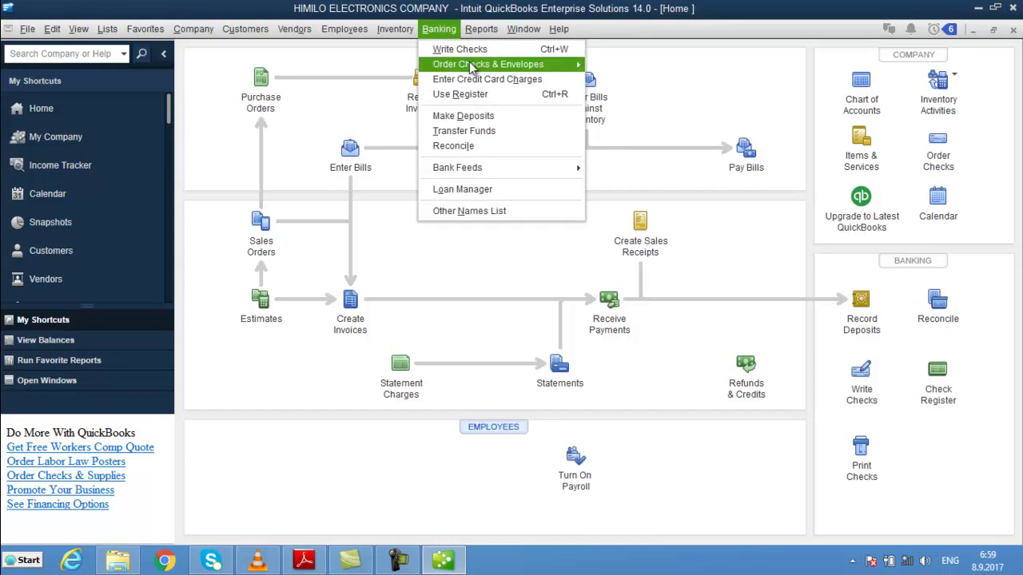
{"action": "mouse_move", "coordinate": [485, 67]}
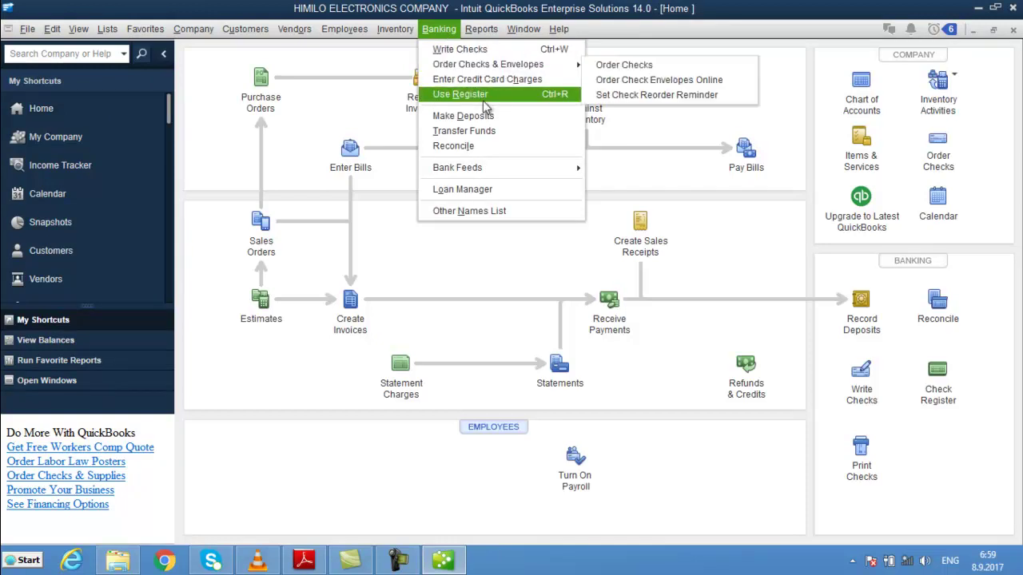
{"action": "left_click", "coordinate": [493, 133]}
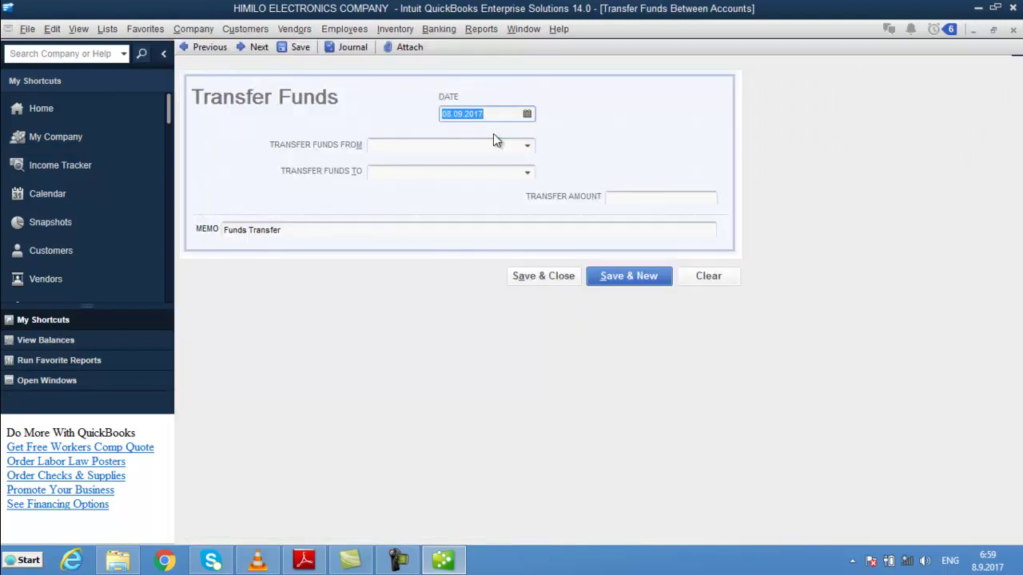
{"action": "left_click", "coordinate": [481, 145]}
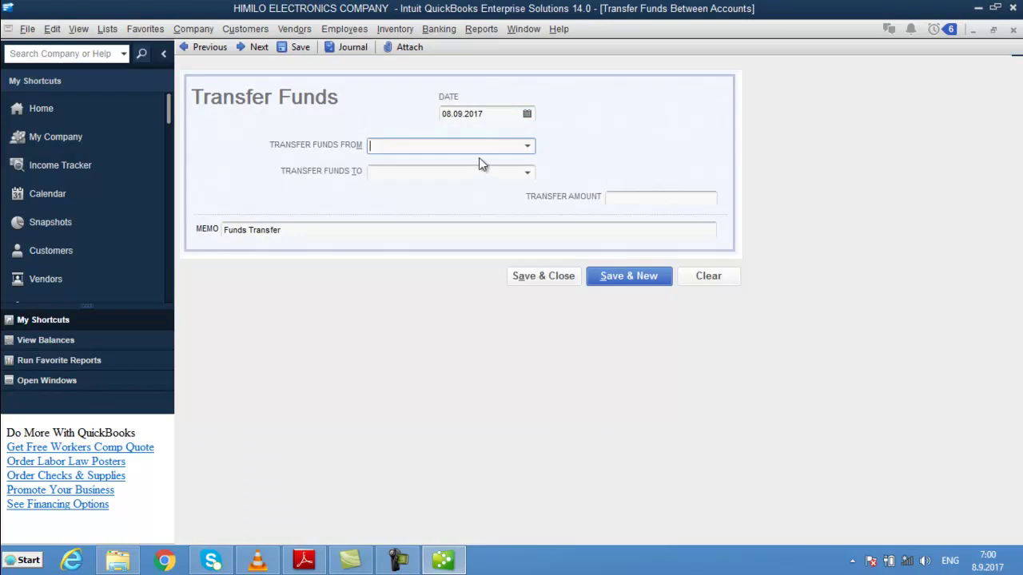
{"action": "type", "text": "CASH ON HAND"}
{"action": "key", "text": "Tab"}
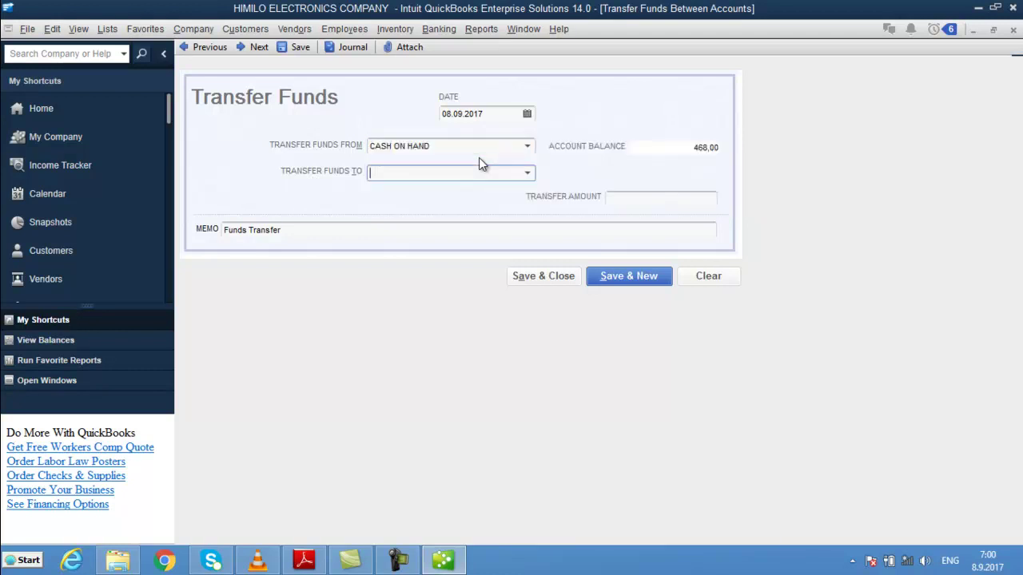
{"action": "type", "text": "SALAAM BANK"}
{"action": "key", "text": "Tab"}
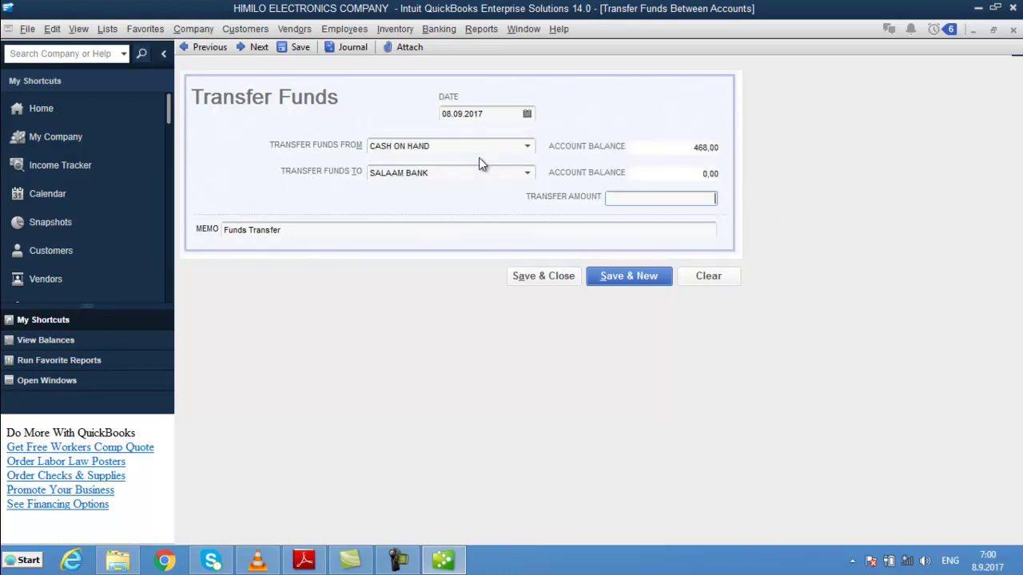
{"action": "type", "text": "200"}
{"action": "key", "text": "Tab"}
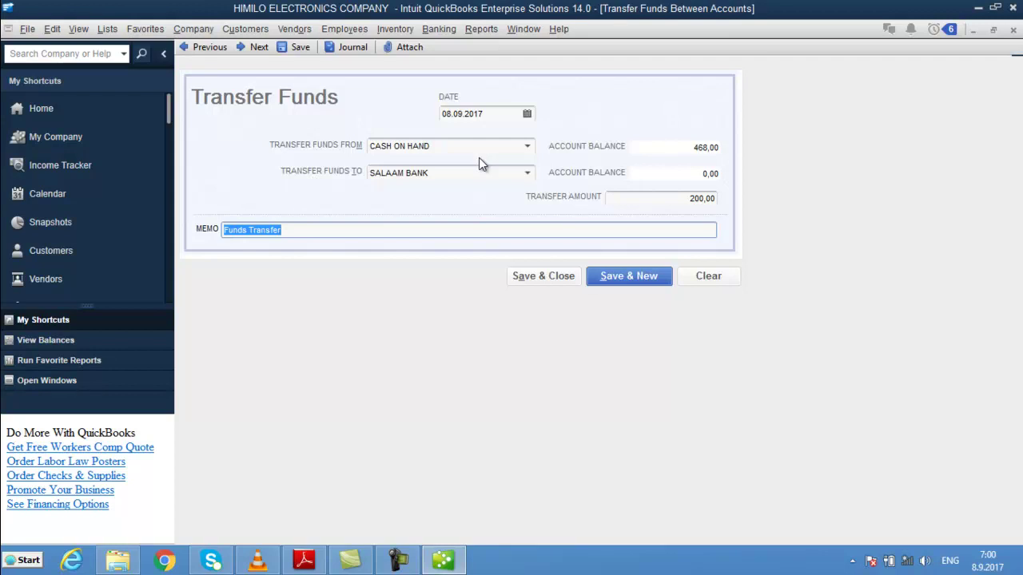
{"action": "type", "text": "PV"}
{"action": "type", "text": "E"}
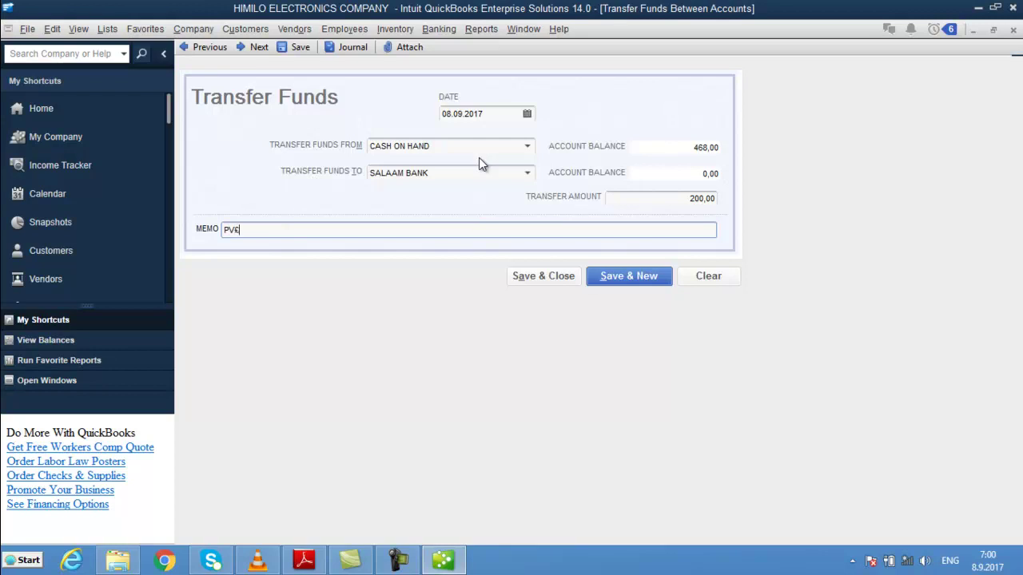
{"action": "type", "text": "150"}
{"action": "left_click", "coordinate": [545, 279]}
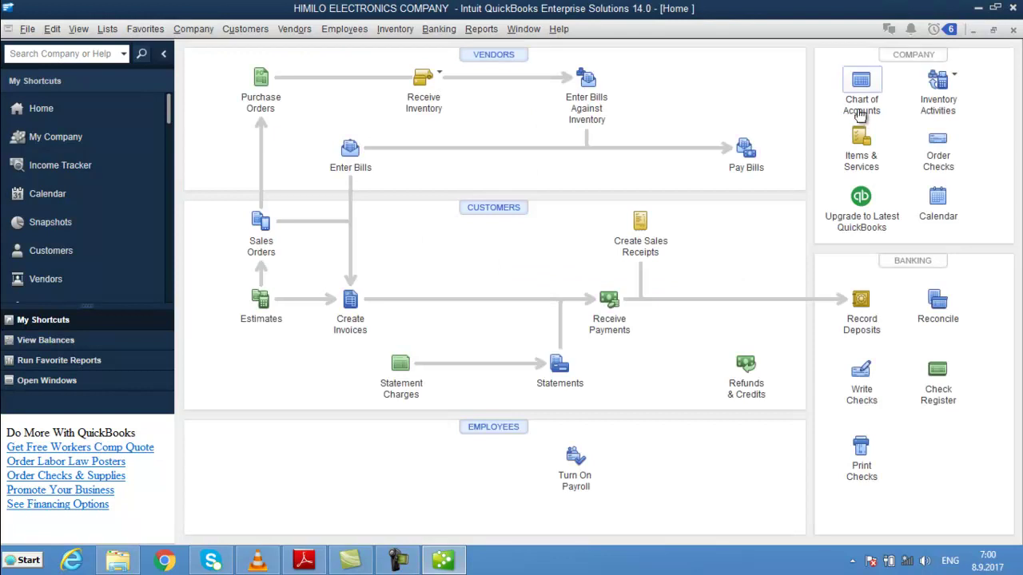
- Check the CASH ON HAND and Inventory Asset balances, then open the Item List
{"action": "left_click", "coordinate": [853, 102]}
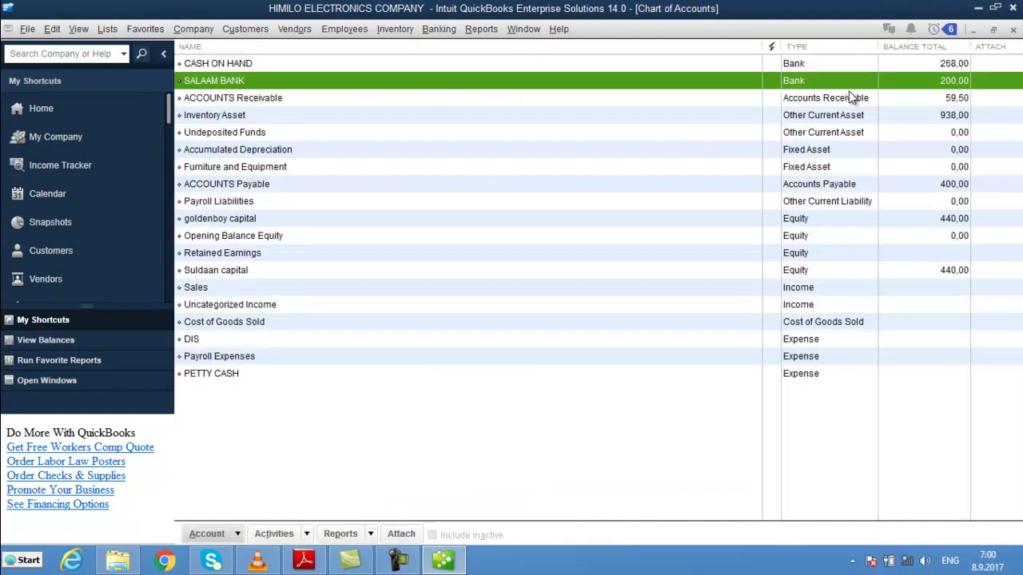
{"action": "left_click", "coordinate": [932, 67]}
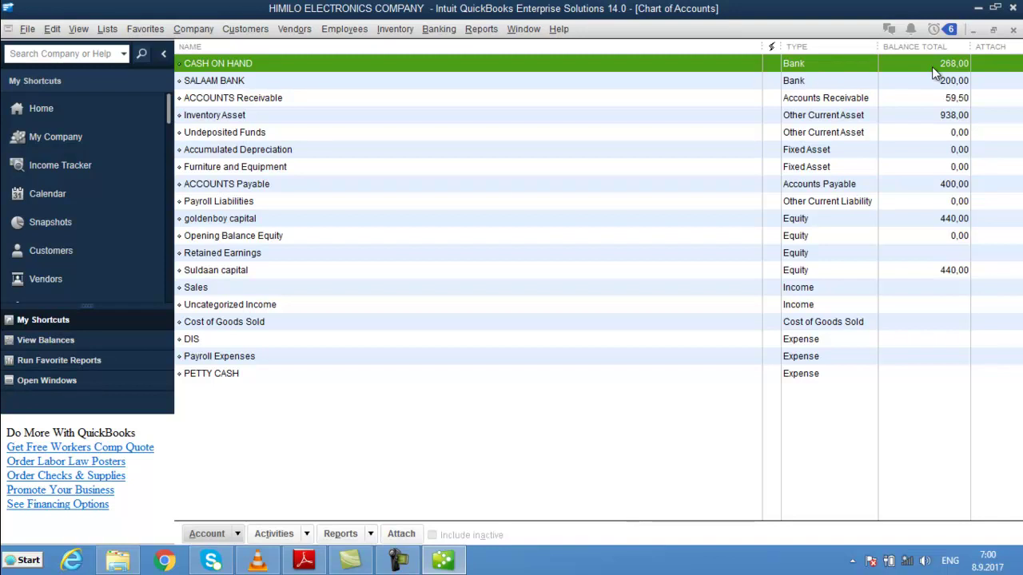
{"action": "left_click", "coordinate": [920, 117]}
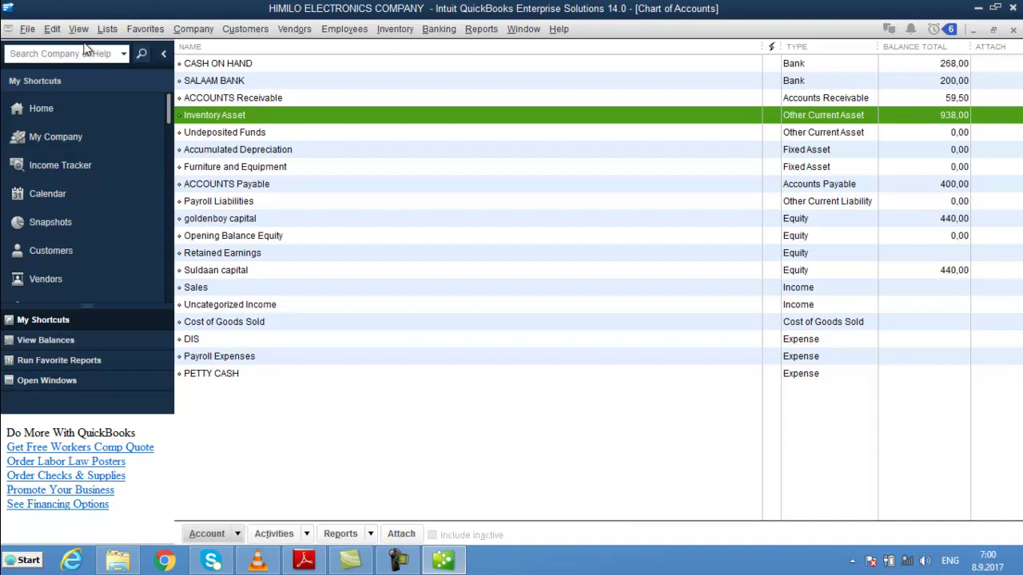
{"action": "left_click", "coordinate": [113, 31]}
{"action": "left_click", "coordinate": [130, 61]}
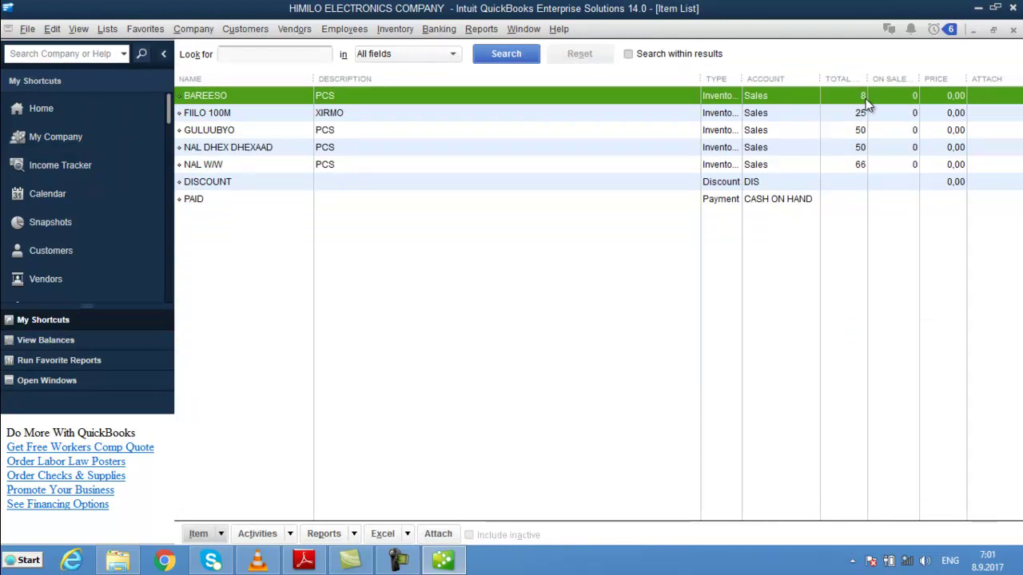
- Check the stock totals for FIILO 100M, GULUUBYO, NAL DHEX DHEXAAD and NAL W/W
{"action": "left_click", "coordinate": [855, 116]}
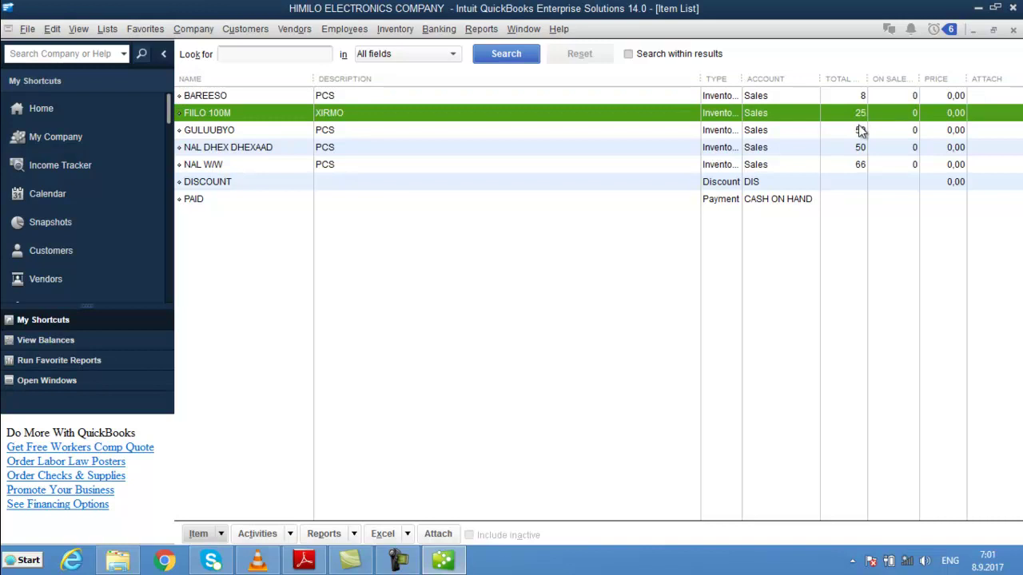
{"action": "left_click", "coordinate": [859, 134]}
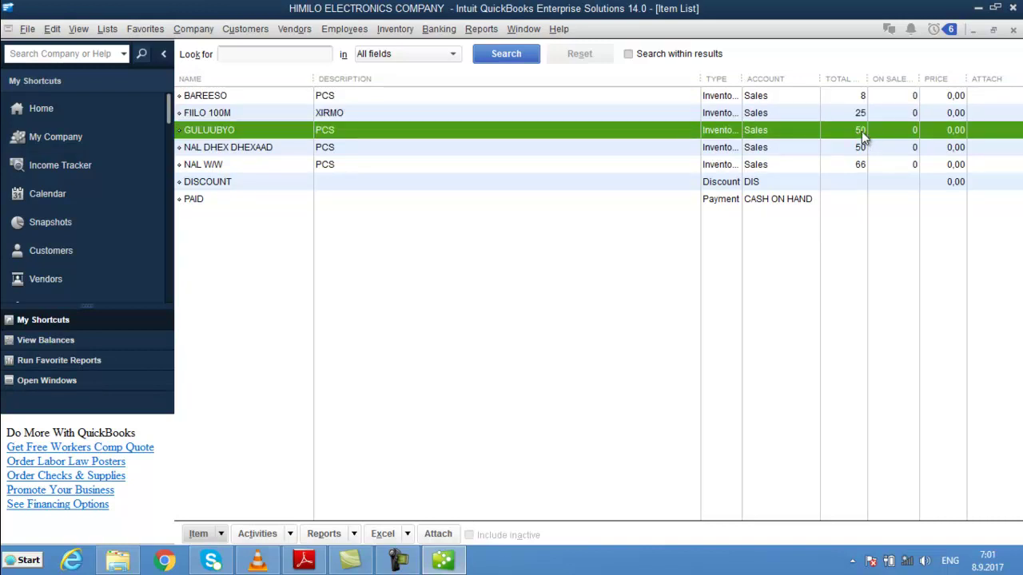
{"action": "left_click", "coordinate": [859, 149]}
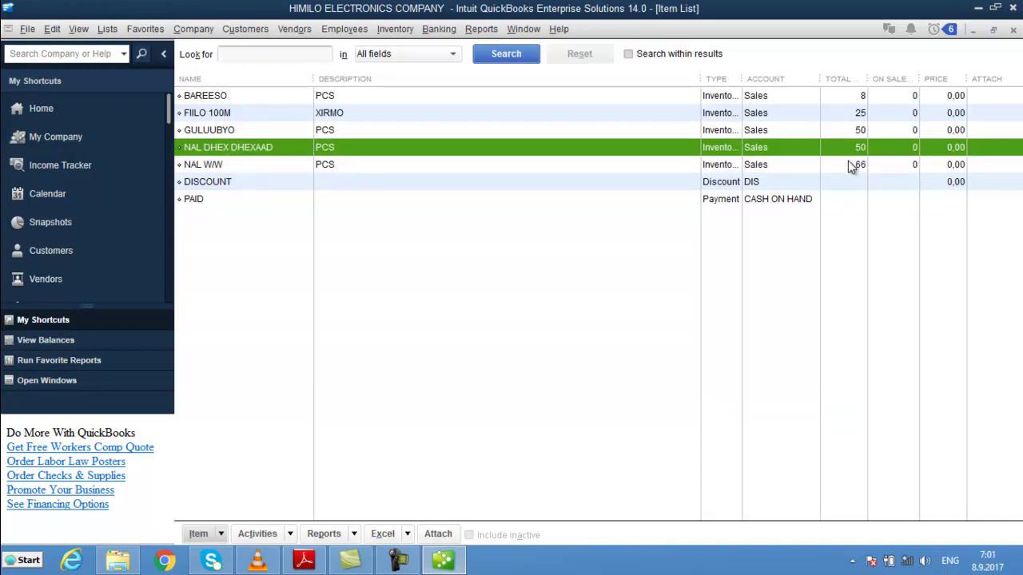
{"action": "left_click", "coordinate": [850, 164]}
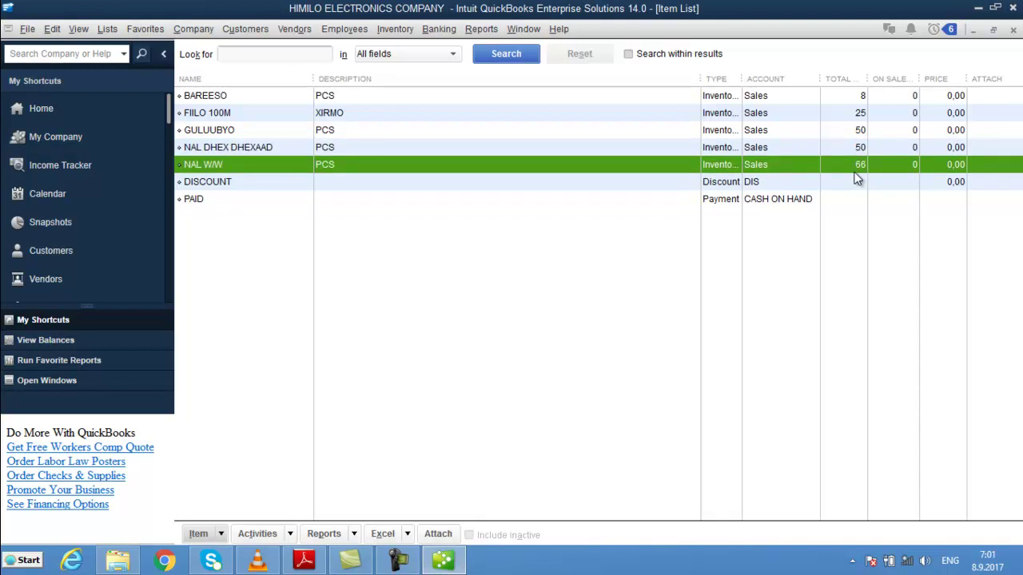
- Close the Item List and Chart of Accounts to return to the Home page
{"action": "key", "text": "ctrl+a"}
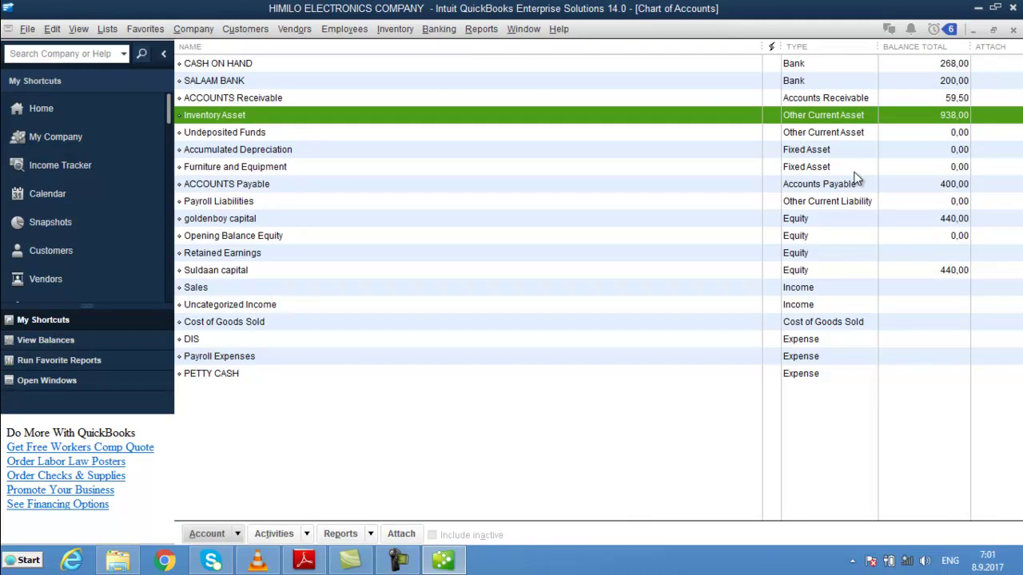
{"action": "key", "text": "Escape"}
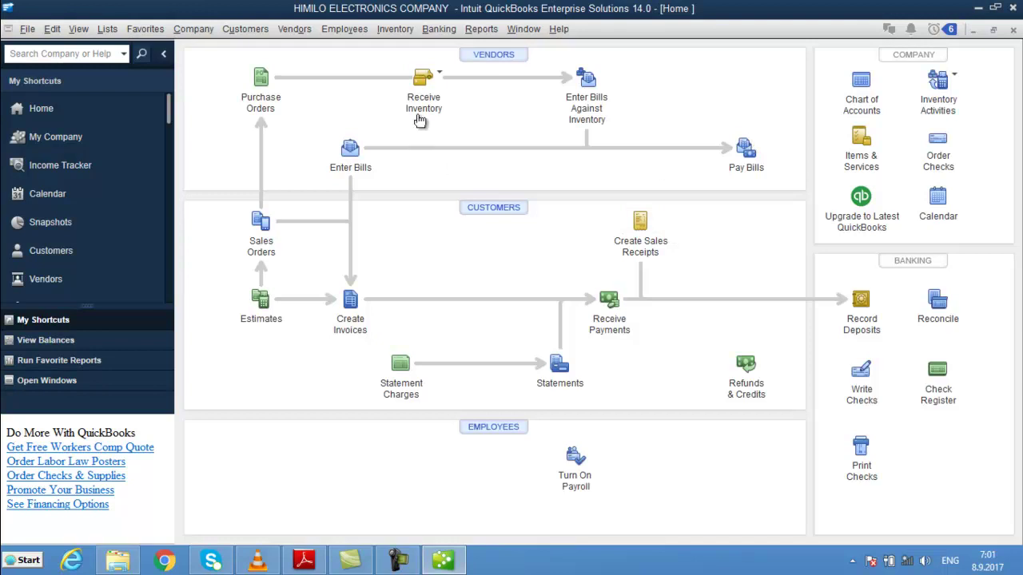
{"action": "left_click", "coordinate": [482, 30]}
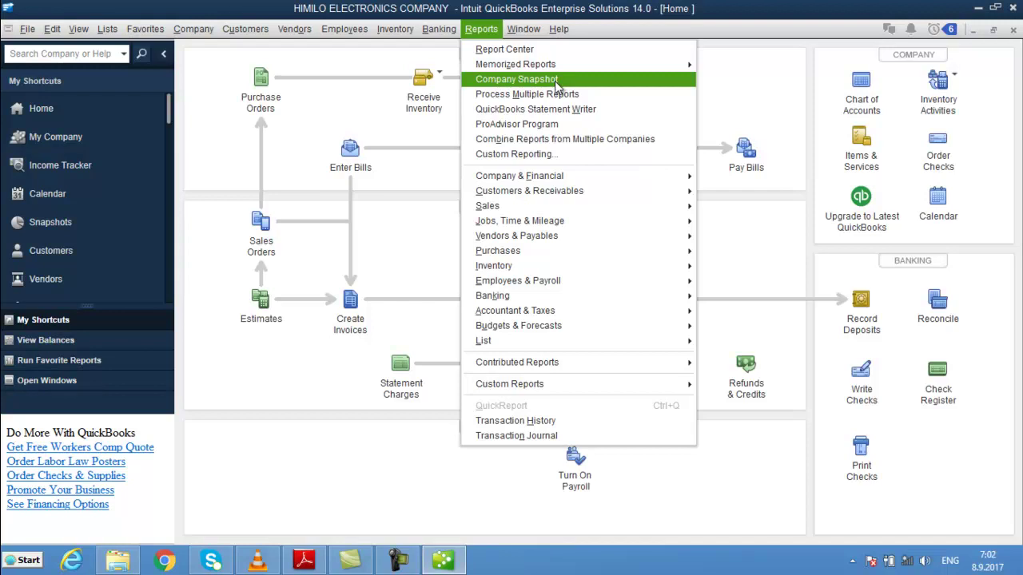
- Open the standard Profit & Loss report and review Net Income 185,50 and Cost of Goods Sold 512,00
{"action": "mouse_move", "coordinate": [572, 177]}
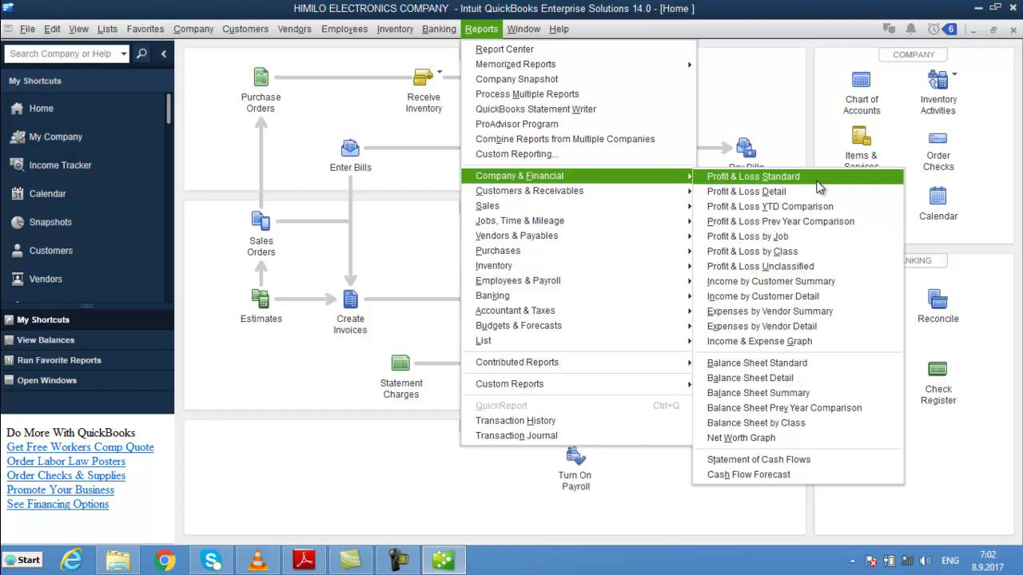
{"action": "left_click", "coordinate": [819, 187]}
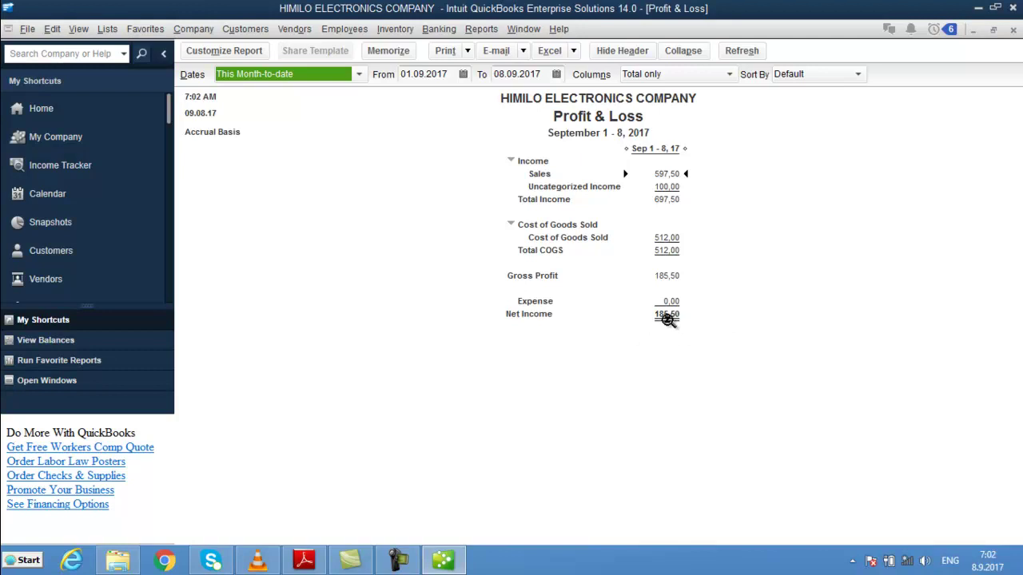
{"action": "left_click", "coordinate": [667, 315]}
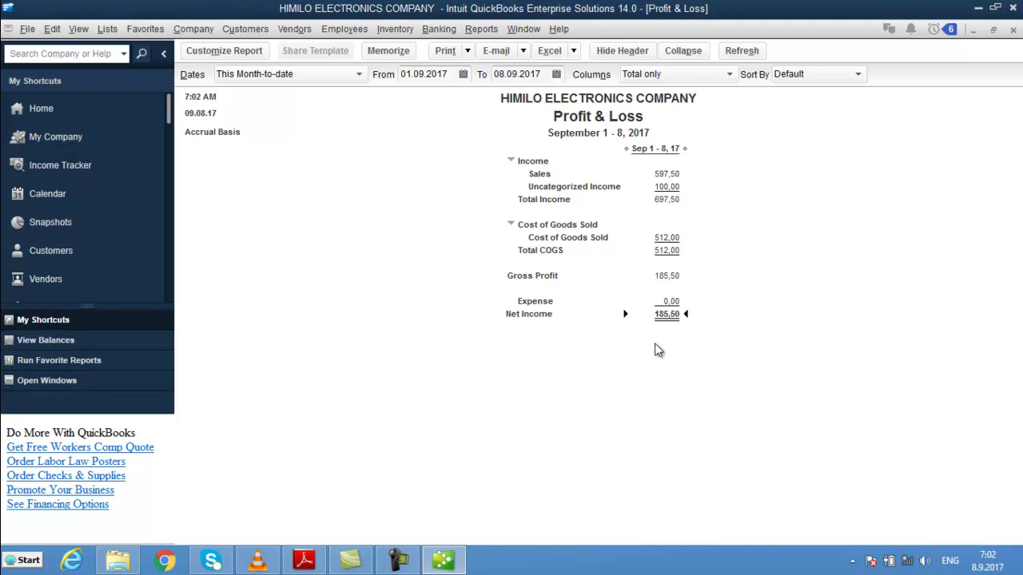
{"action": "left_click", "coordinate": [671, 241]}
{"action": "left_click", "coordinate": [482, 30]}
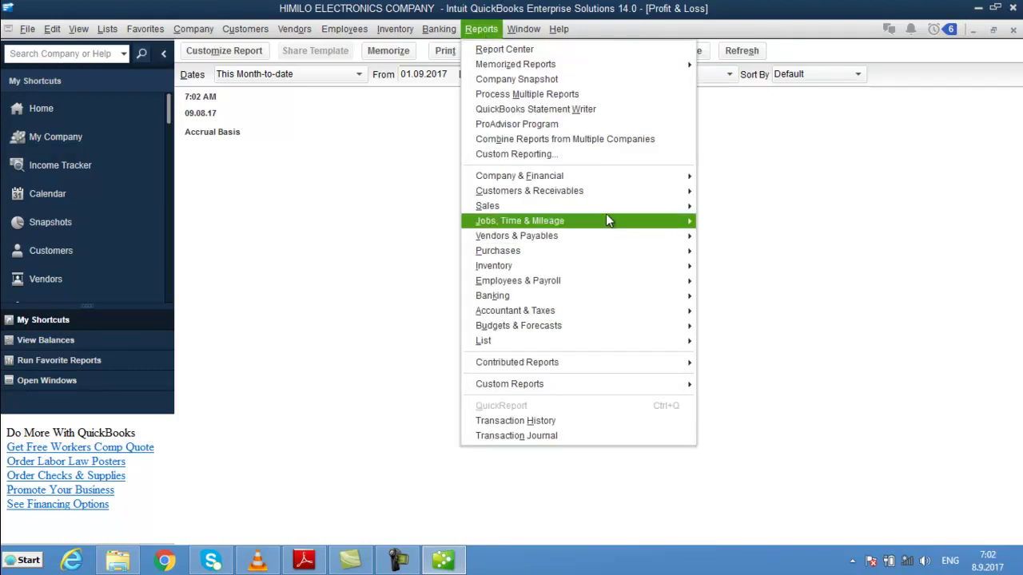
- Open the standard Balance Sheet and review CASH ON HAND, SALAAM BANK and Total Checking/Savings
{"action": "mouse_move", "coordinate": [676, 176]}
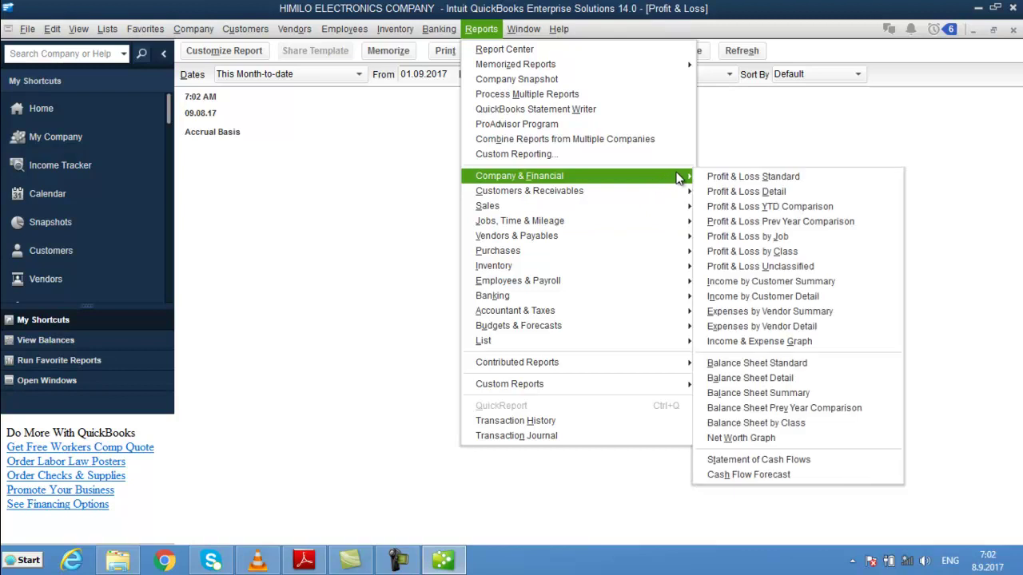
{"action": "left_click", "coordinate": [772, 364]}
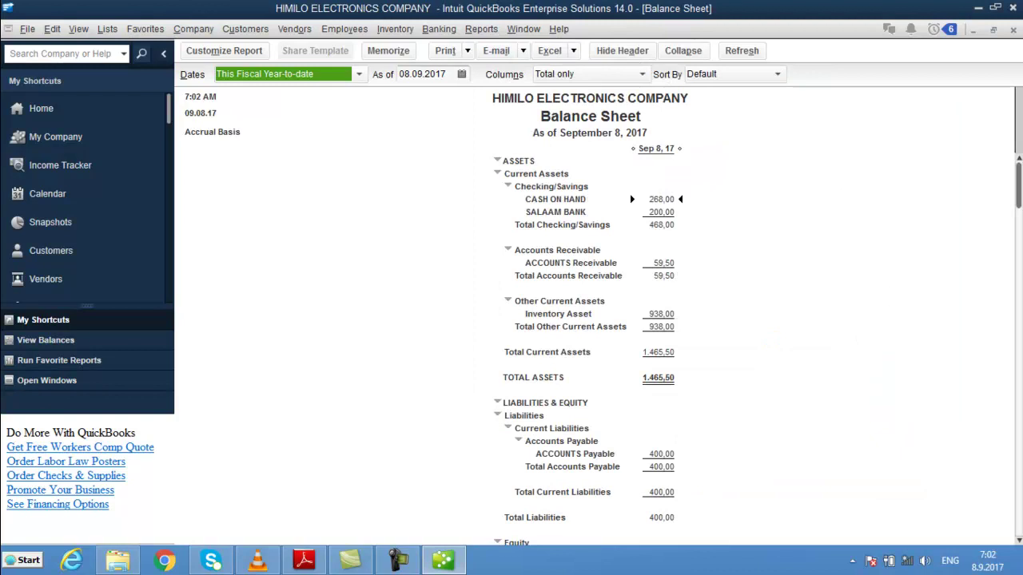
{"action": "left_click_drag", "start_coordinate": [1017, 209], "coordinate": [998, 258]}
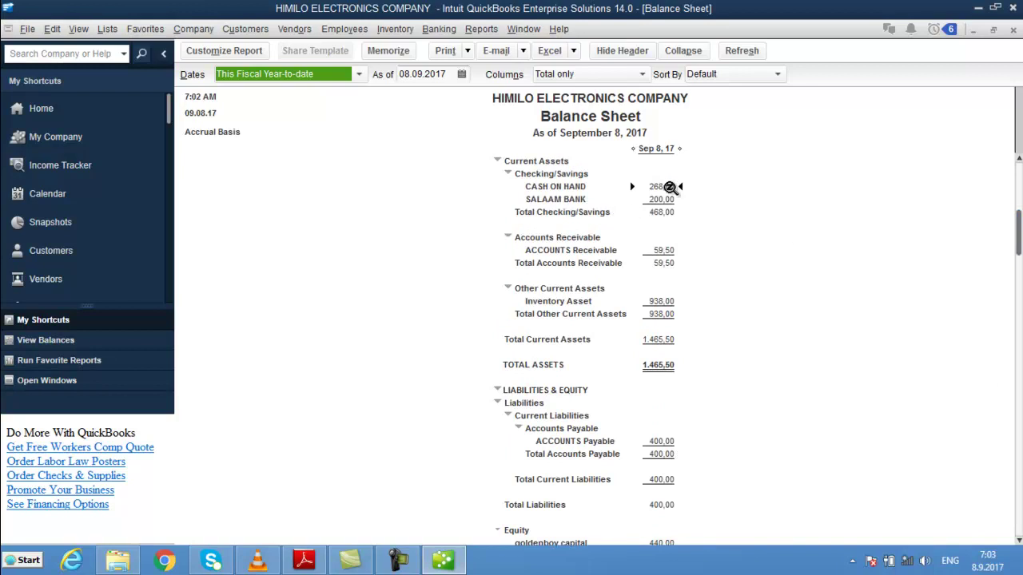
{"action": "left_click", "coordinate": [663, 186]}
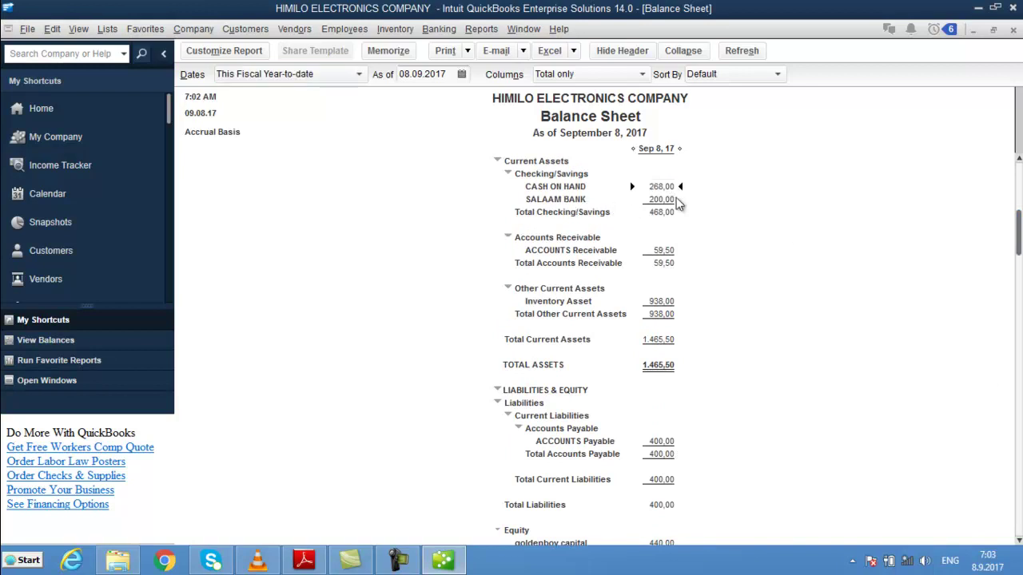
{"action": "left_click", "coordinate": [663, 199]}
{"action": "left_click", "coordinate": [665, 212]}
- Review Total Current Assets, Accounts Payable, and the goldenboy and Suldaan capital rows
{"action": "left_click_drag", "start_coordinate": [1018, 250], "coordinate": [1018, 284]}
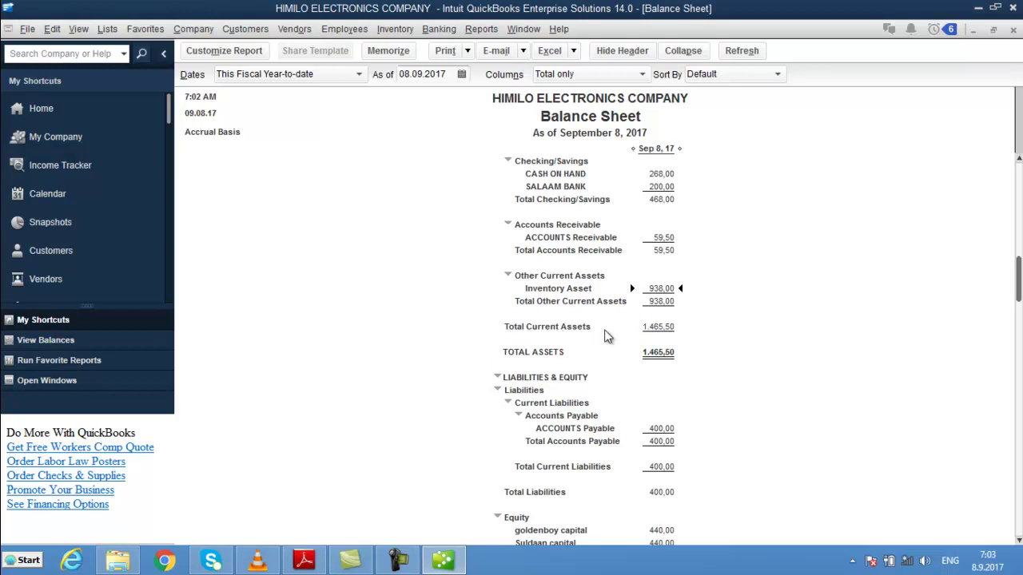
{"action": "left_click", "coordinate": [658, 332]}
{"action": "left_click_drag", "start_coordinate": [1019, 280], "coordinate": [1019, 308]}
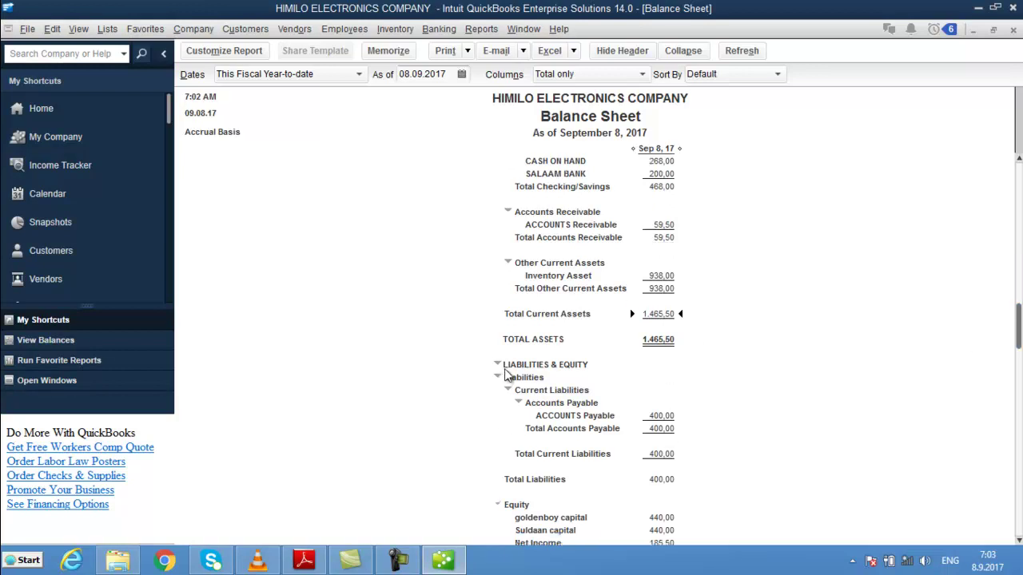
{"action": "left_click", "coordinate": [660, 416]}
{"action": "scroll", "coordinate": [1019, 331], "scroll_direction": "down", "scroll_amount": 2}
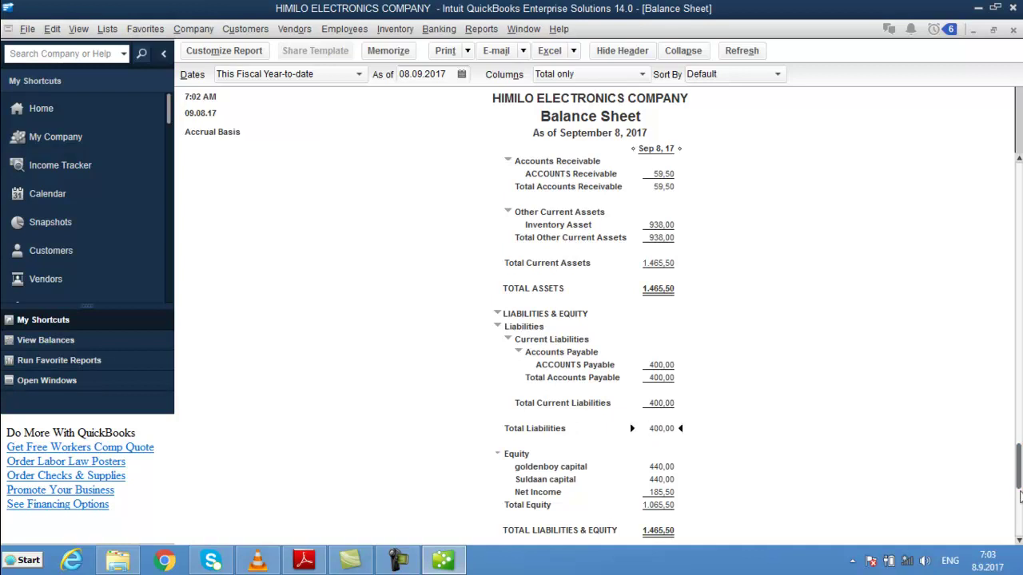
{"action": "left_click", "coordinate": [1018, 540]}
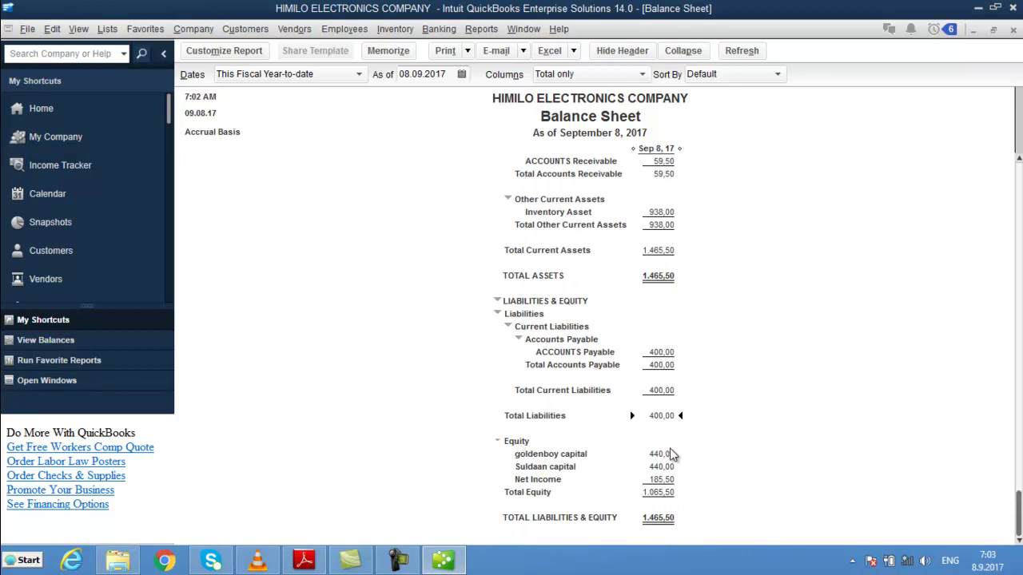
{"action": "left_click", "coordinate": [665, 453]}
{"action": "left_click", "coordinate": [663, 470]}
- Review Total Equity and Total Liabilities & Equity, then start Calculator
{"action": "left_click", "coordinate": [664, 495]}
{"action": "left_click", "coordinate": [663, 519]}
{"action": "left_click", "coordinate": [24, 560]}
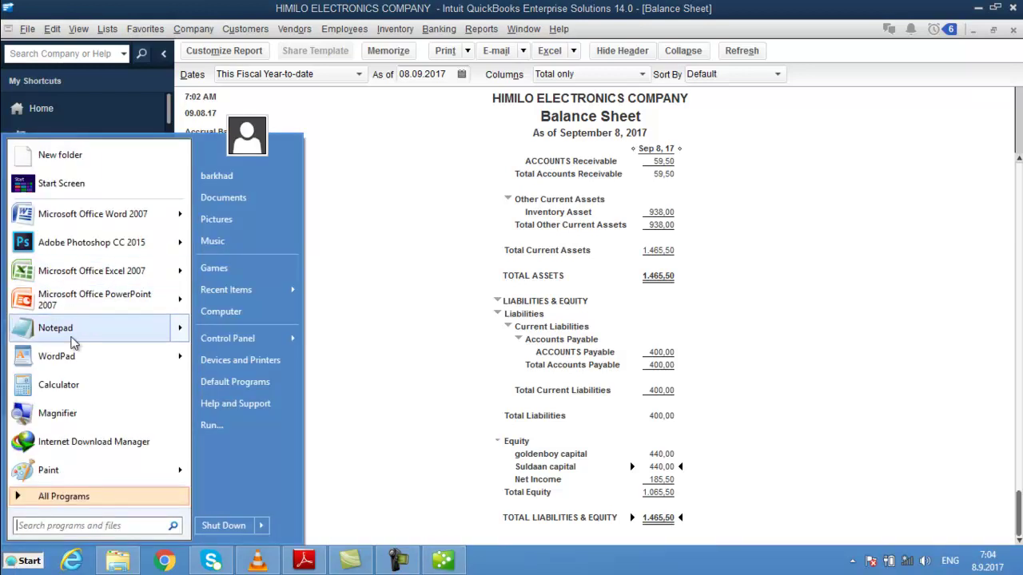
{"action": "left_click", "coordinate": [57, 383]}
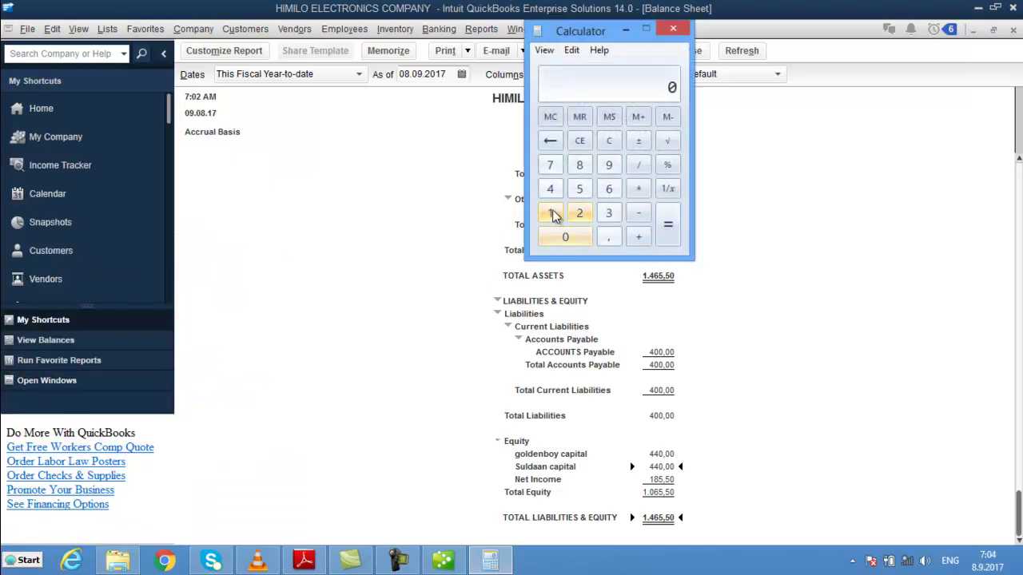
{"action": "left_click", "coordinate": [580, 166]}
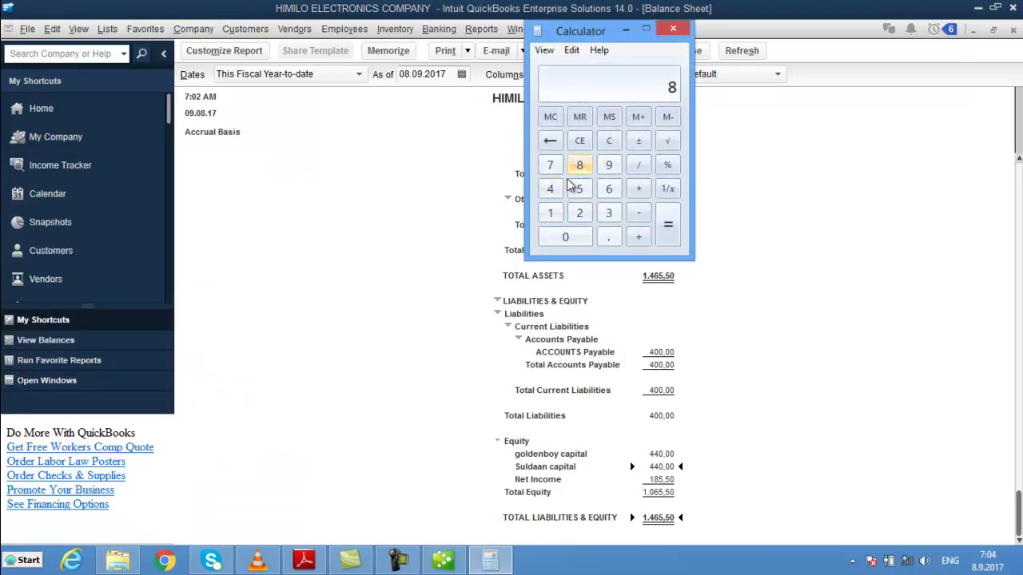
{"action": "left_click", "coordinate": [580, 166]}
{"action": "left_click", "coordinate": [573, 243]}
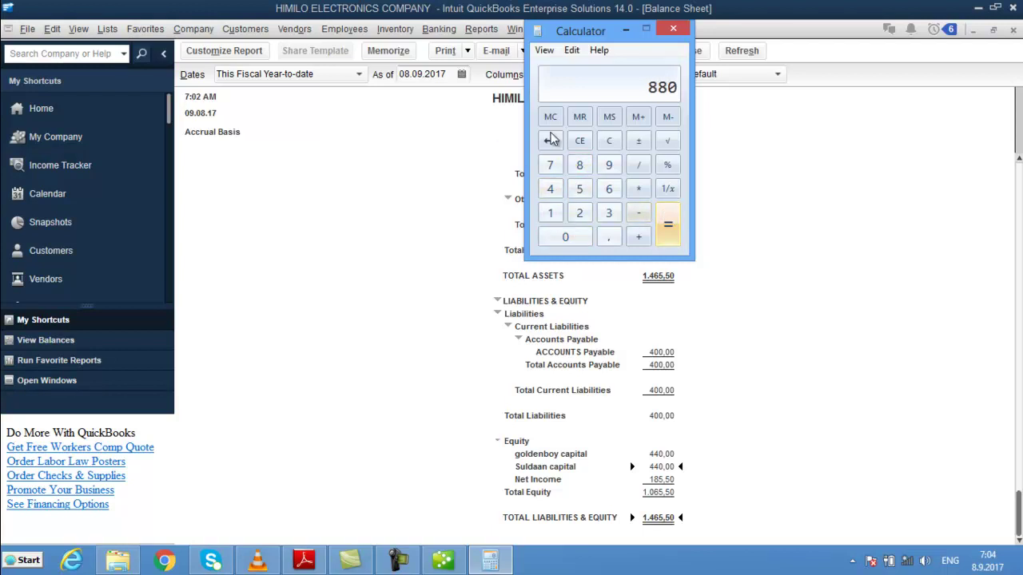
{"action": "left_click", "coordinate": [612, 141]}
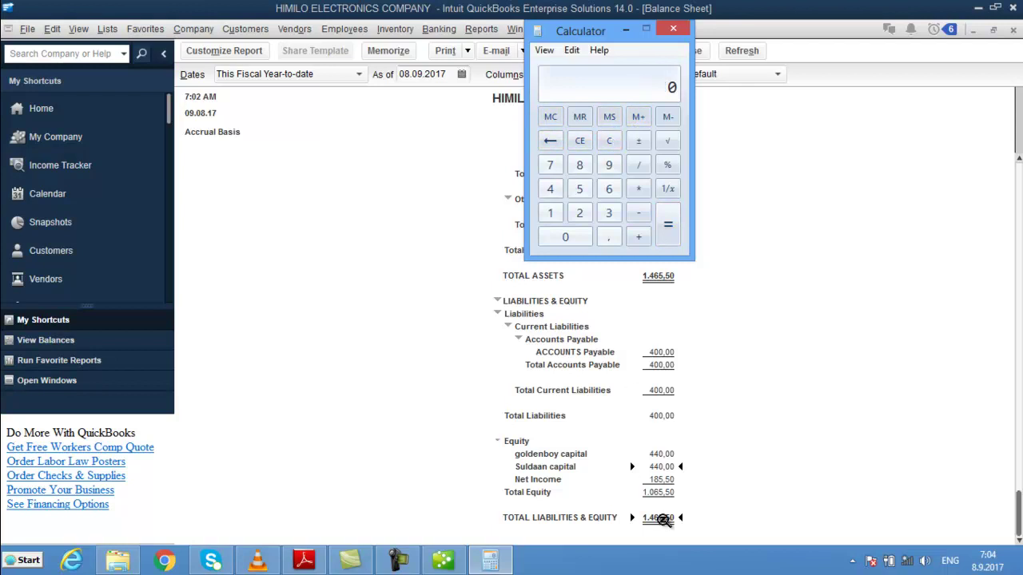
{"action": "left_click", "coordinate": [660, 494]}
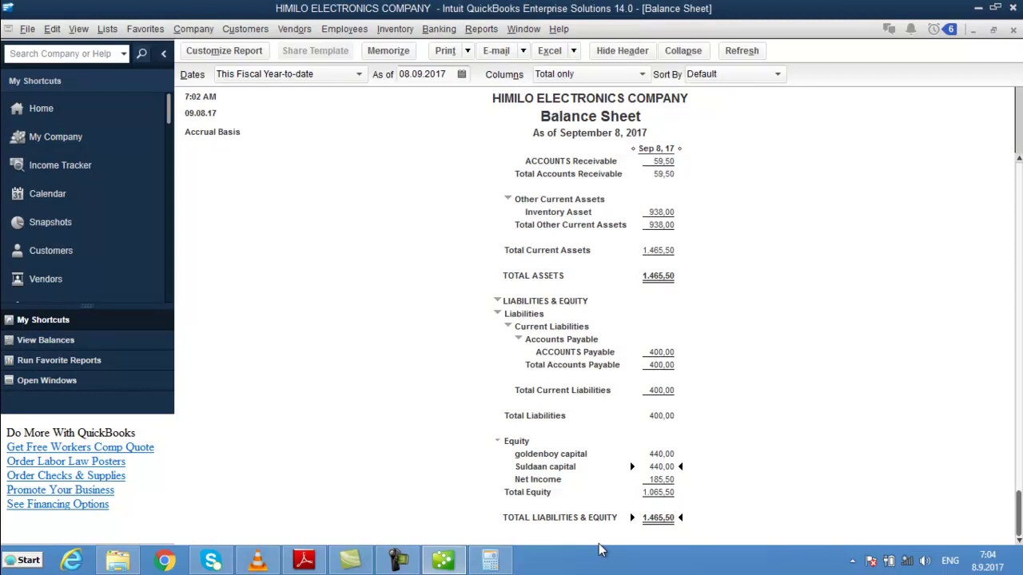
{"action": "left_click", "coordinate": [490, 559]}
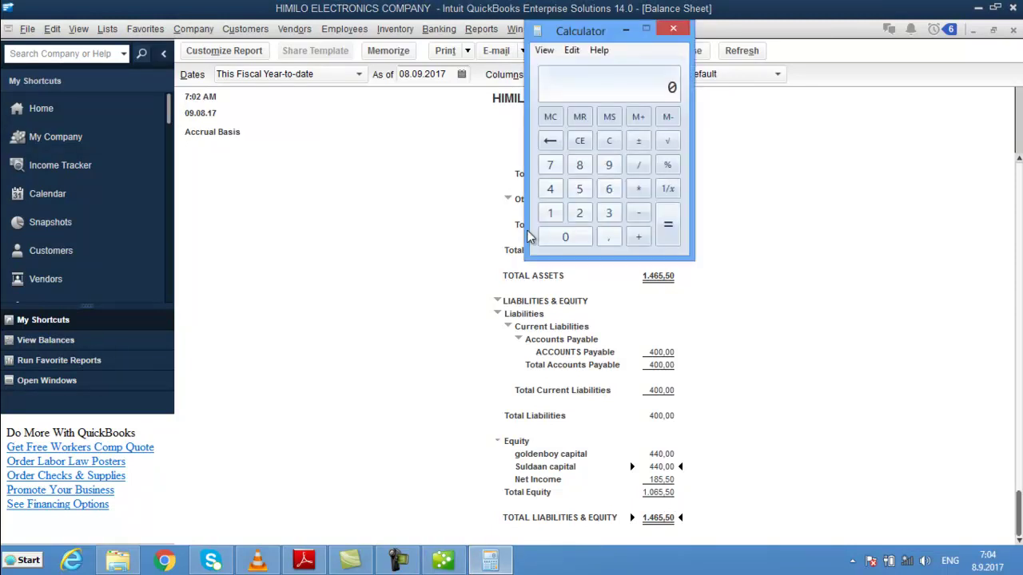
- Compute 1065,5 − 880 = 185,5 in Calculator and minimize it
{"action": "left_click", "coordinate": [552, 212]}
{"action": "left_click", "coordinate": [569, 236]}
{"action": "left_click", "coordinate": [610, 190]}
{"action": "left_click", "coordinate": [582, 190]}
{"action": "left_click", "coordinate": [612, 237]}
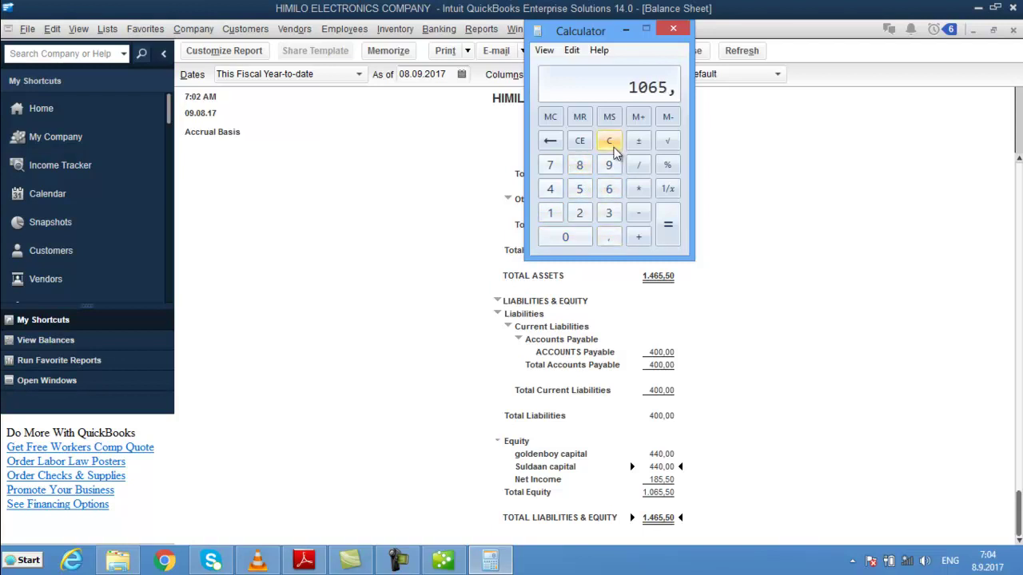
{"action": "left_click", "coordinate": [581, 189]}
{"action": "left_click", "coordinate": [639, 213]}
{"action": "left_click", "coordinate": [580, 164]}
{"action": "left_click", "coordinate": [580, 165]}
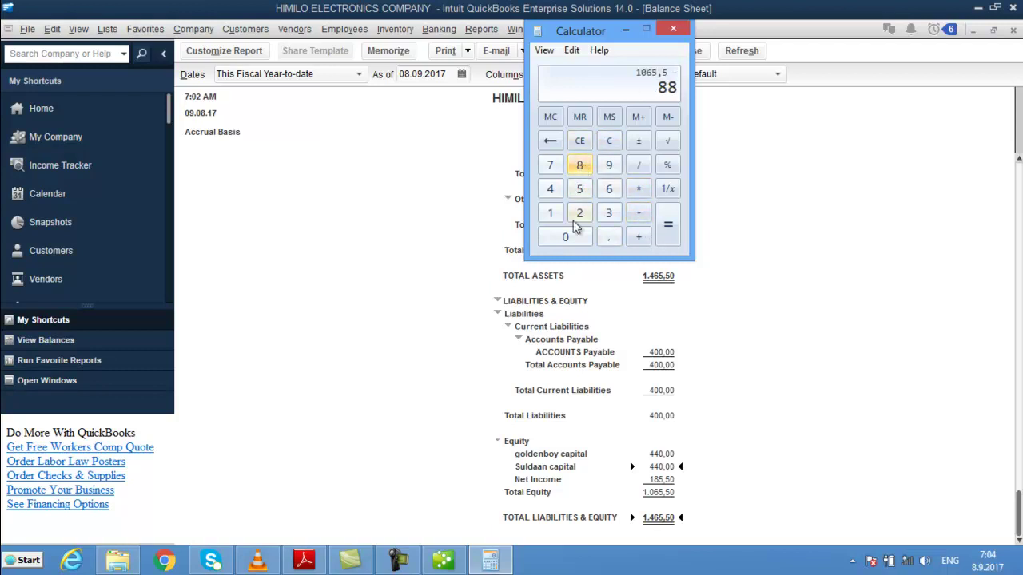
{"action": "left_click", "coordinate": [568, 236]}
{"action": "left_click", "coordinate": [669, 236]}
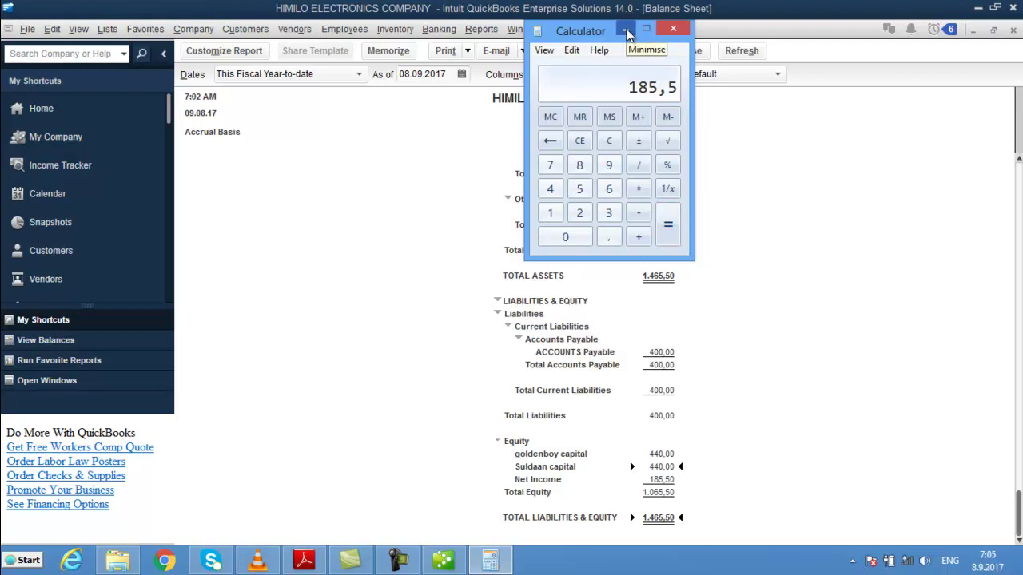
{"action": "left_click", "coordinate": [627, 30]}
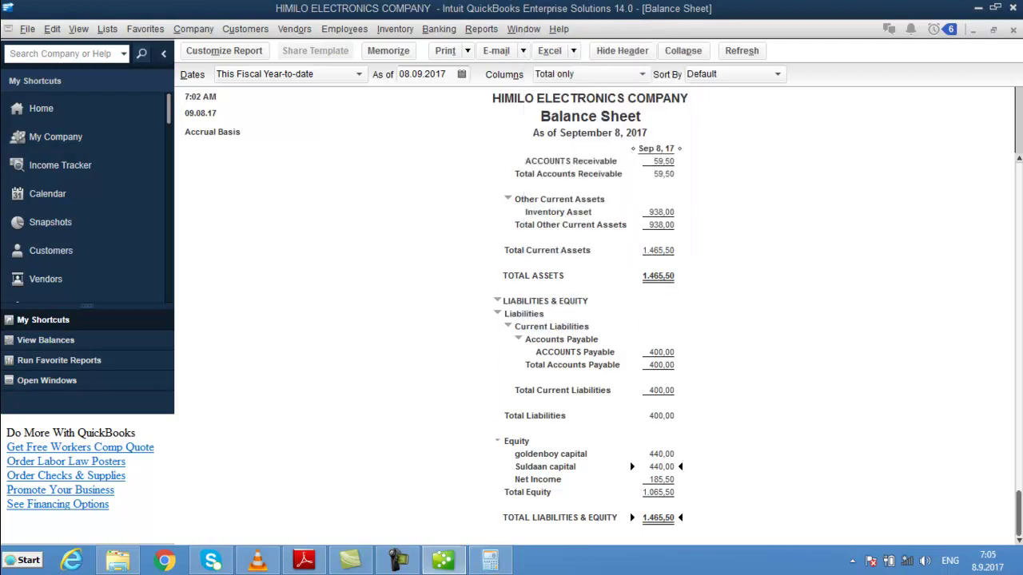
- Reopen the standard Profit & Loss report and select the Net Income 185,50 row
{"action": "left_click", "coordinate": [480, 29]}
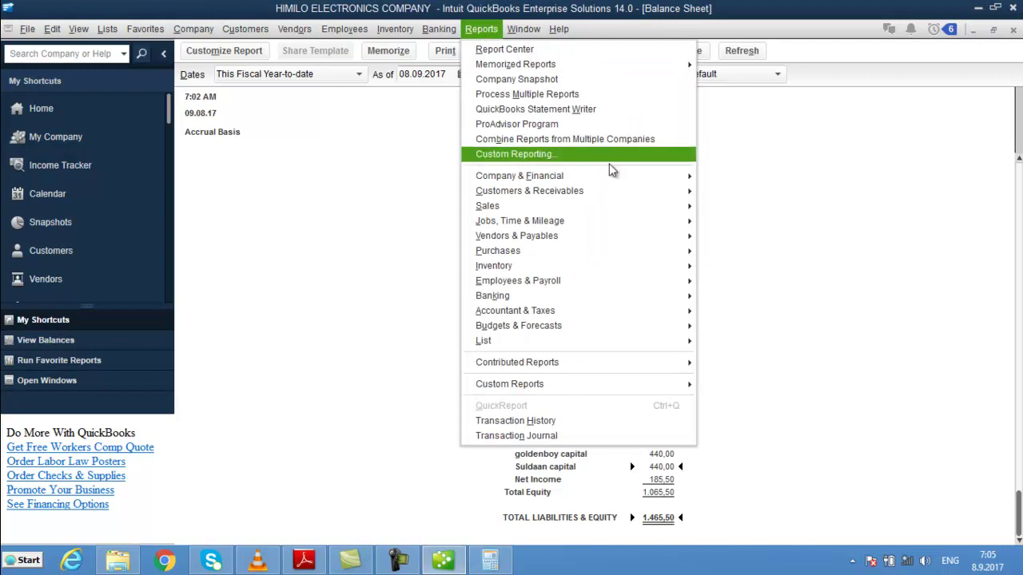
{"action": "mouse_move", "coordinate": [679, 178]}
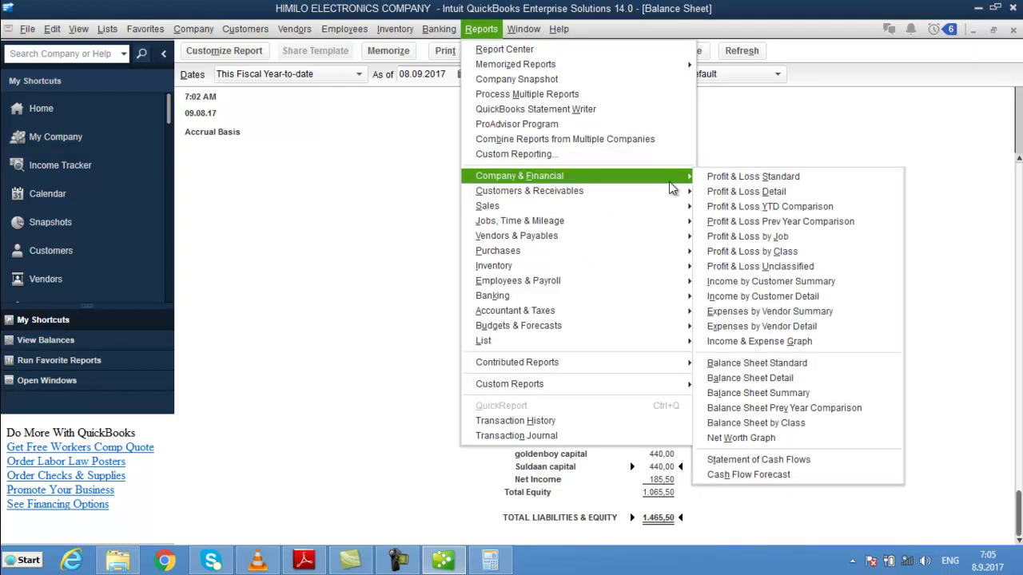
{"action": "left_click", "coordinate": [747, 177]}
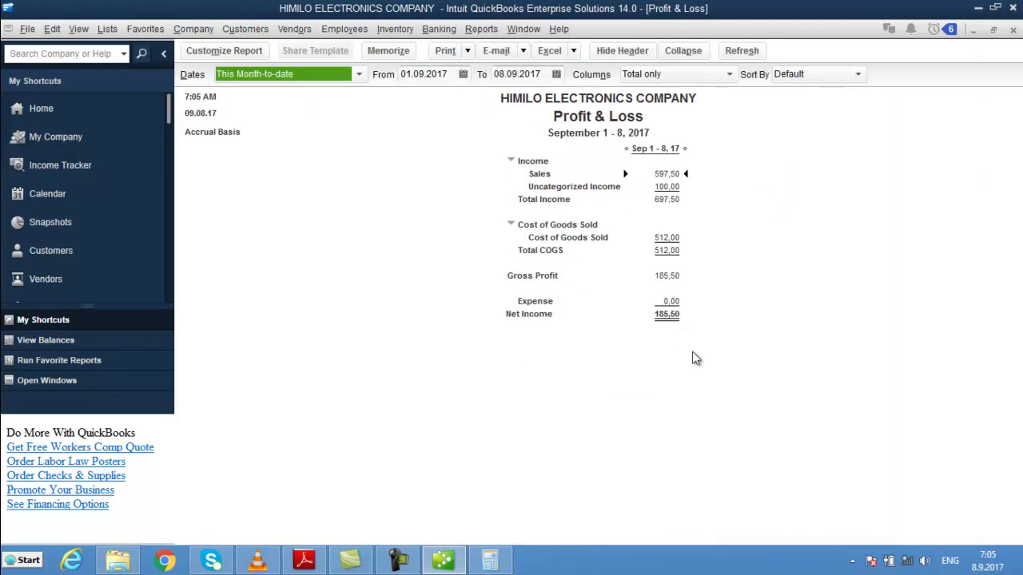
{"action": "left_click", "coordinate": [670, 317]}
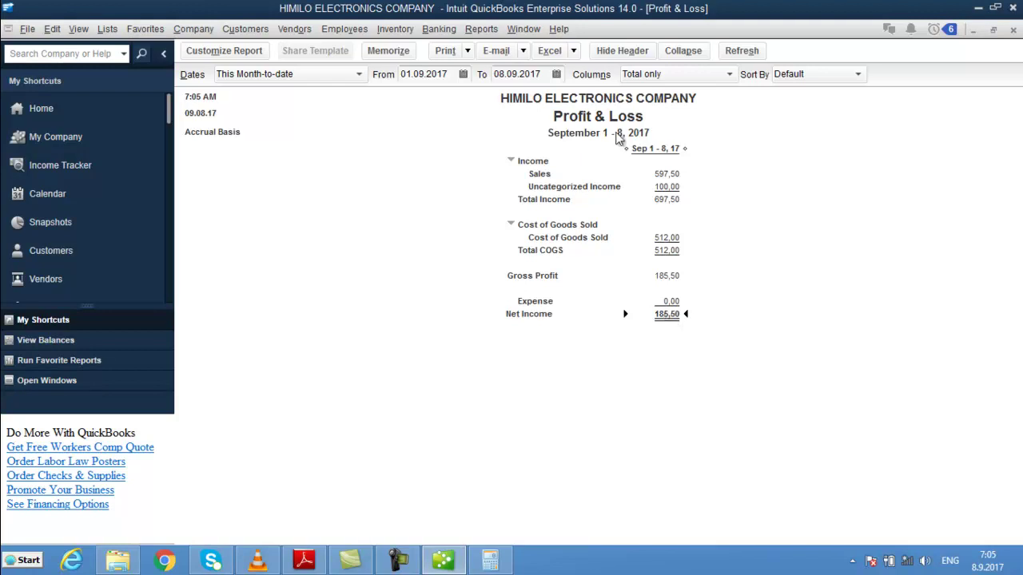
- Open Vendor Balance Summary and drill into the 400,00 vendor balance details
{"action": "left_click", "coordinate": [471, 36]}
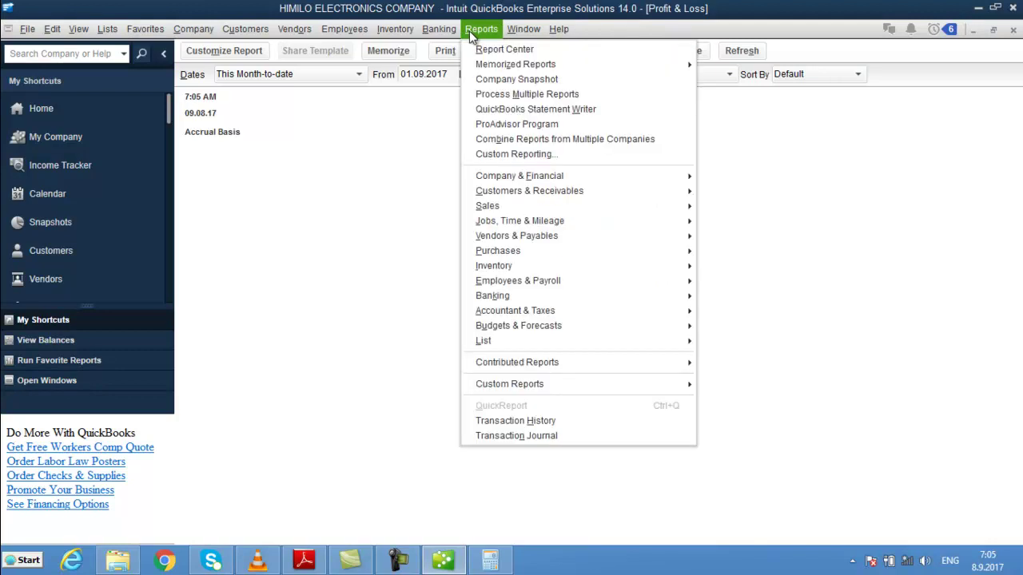
{"action": "mouse_move", "coordinate": [565, 241]}
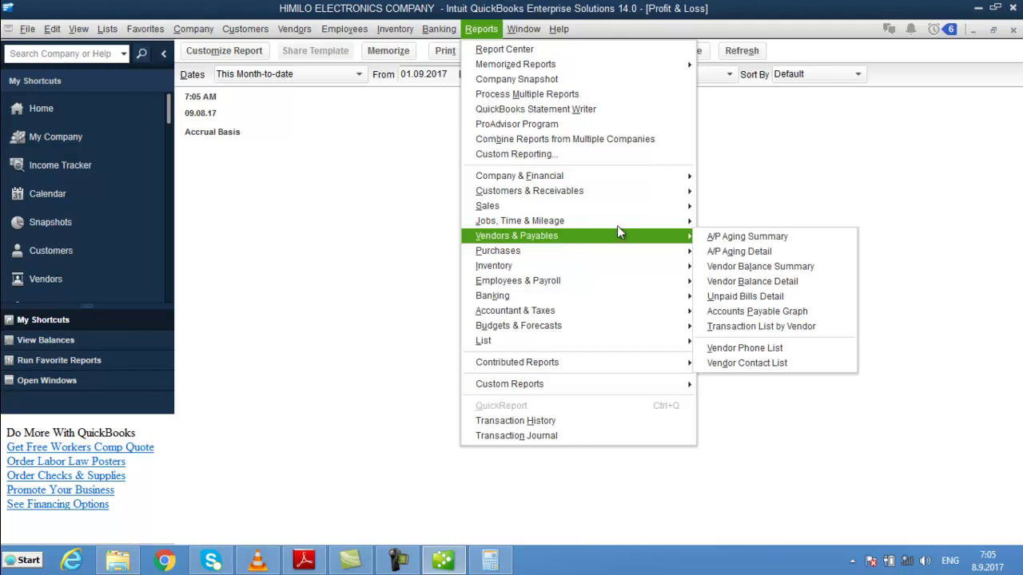
{"action": "left_click", "coordinate": [764, 267]}
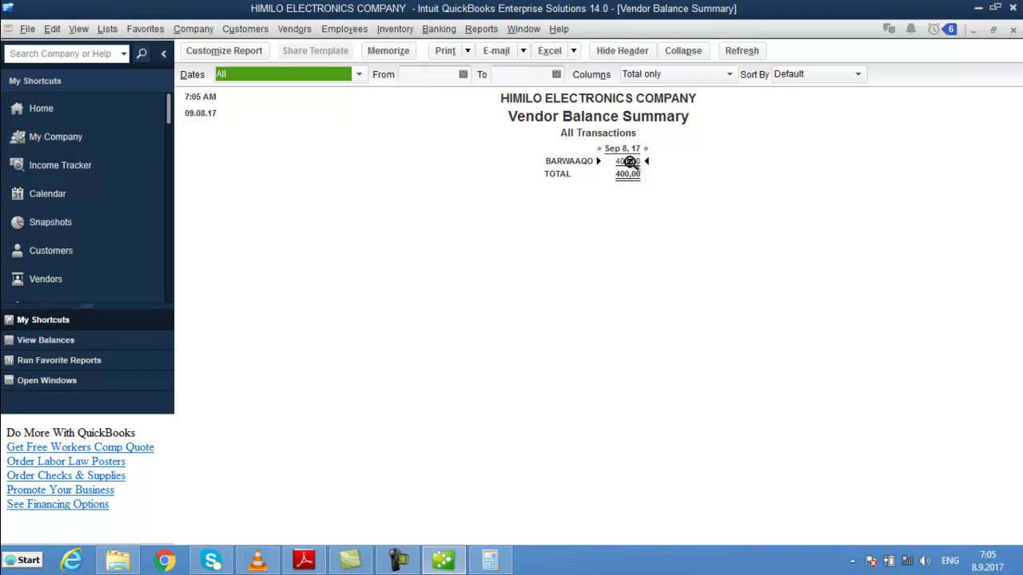
{"action": "double_click", "coordinate": [629, 161]}
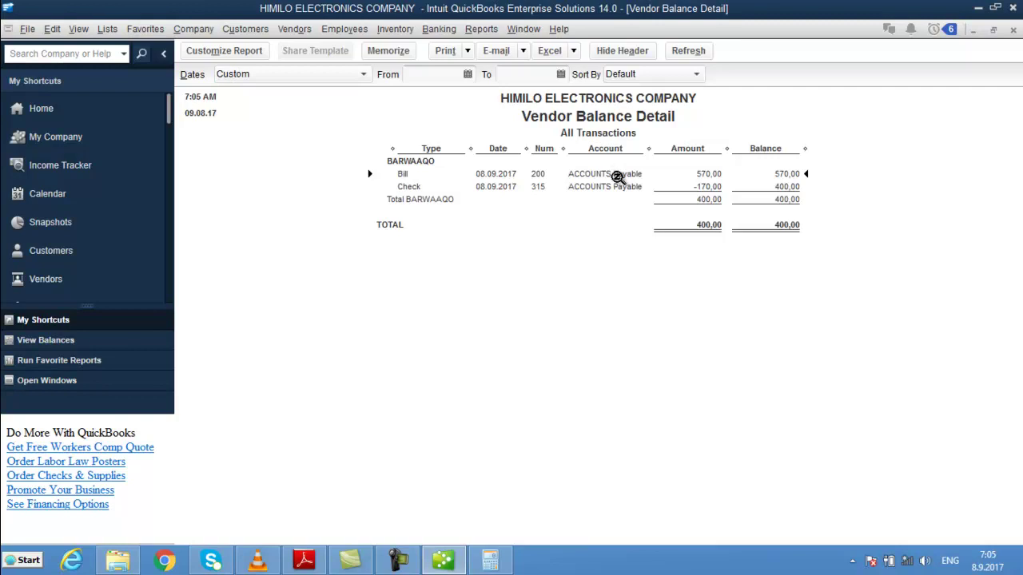
- Inspect BARWAAQO's 570,00 bill, close it, and select the 170,00 check line
{"action": "double_click", "coordinate": [618, 176]}
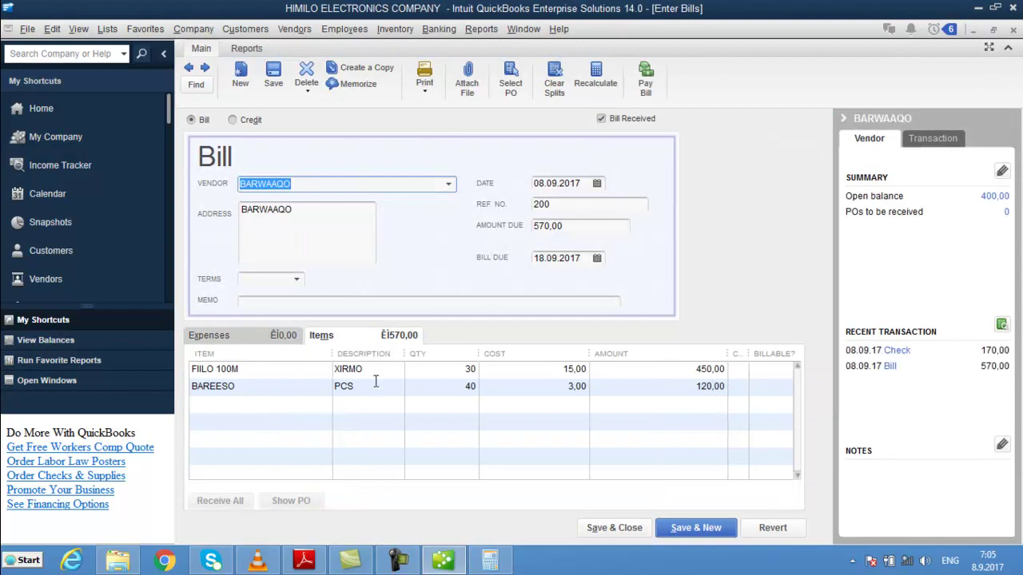
{"action": "key", "text": "Escape"}
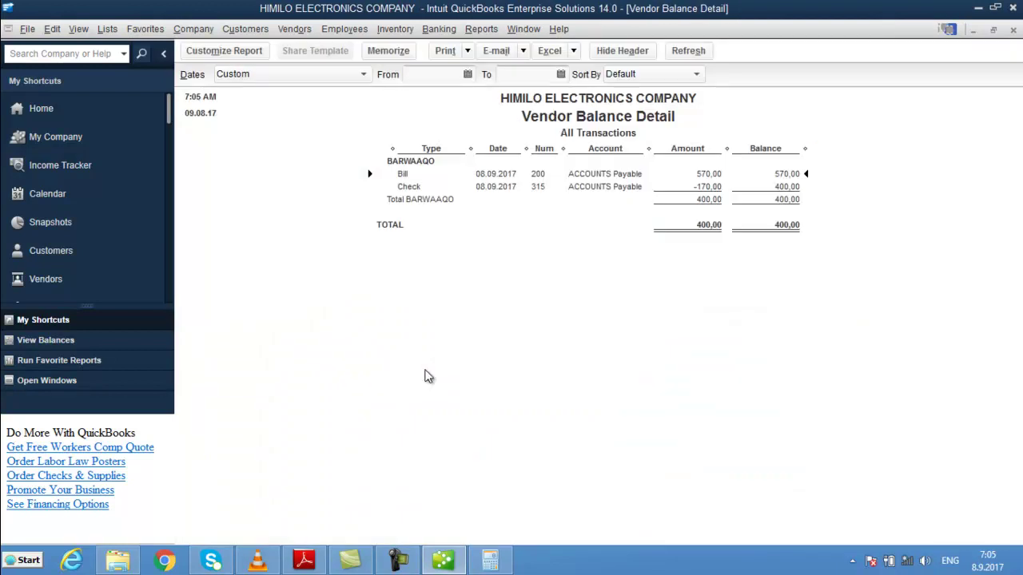
{"action": "left_click", "coordinate": [708, 187]}
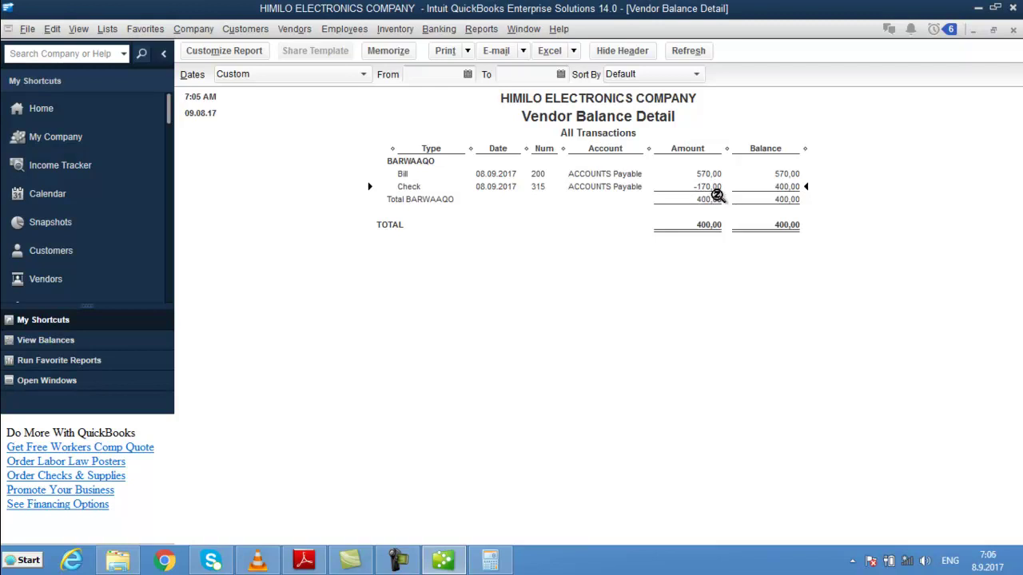
{"action": "left_click", "coordinate": [235, 50]}
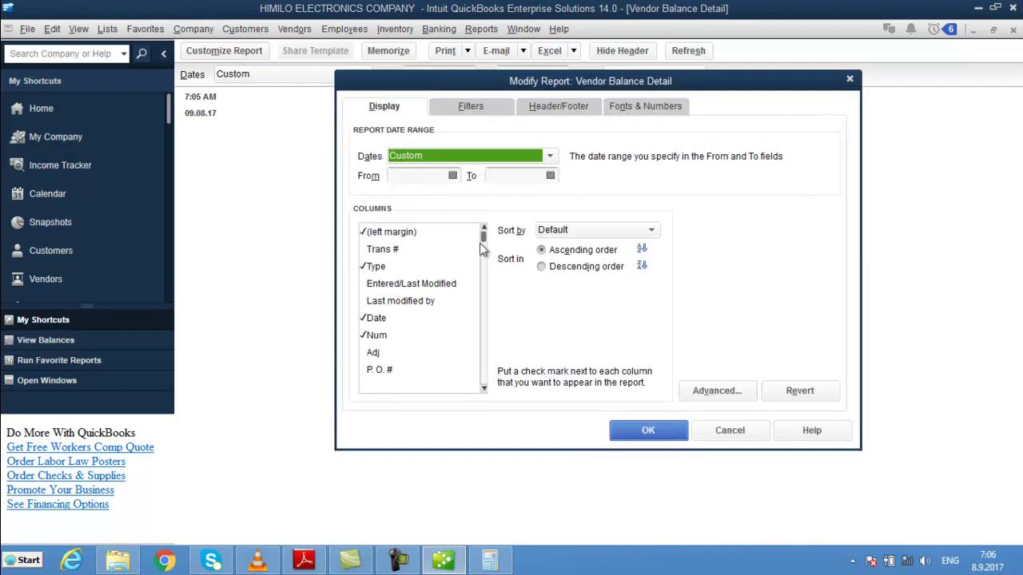
- Replace the Account column with Debit and Credit columns in Vendor Balance Detail
{"action": "left_click_drag", "start_coordinate": [480, 241], "coordinate": [483, 335]}
{"action": "left_click", "coordinate": [385, 233]}
{"action": "left_click", "coordinate": [388, 302]}
{"action": "left_click", "coordinate": [391, 319]}
{"action": "left_click", "coordinate": [631, 432]}
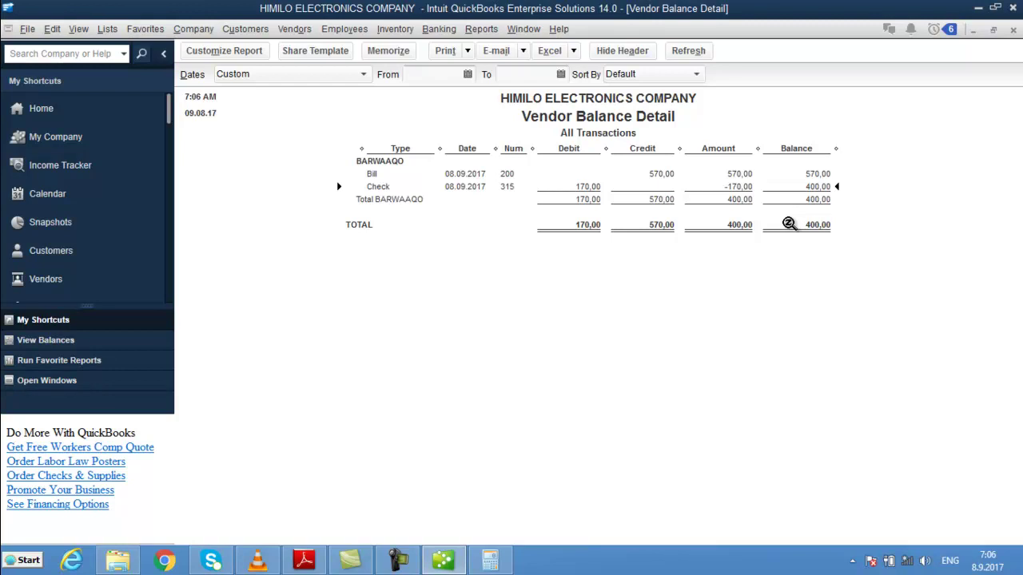
- Review the Bill, Check and TOTAL lines, then close and memorize the report as Vendor Balance Detail
{"action": "left_click", "coordinate": [506, 173]}
{"action": "left_click", "coordinate": [513, 187]}
{"action": "left_click", "coordinate": [821, 224]}
{"action": "key", "text": "Escape"}
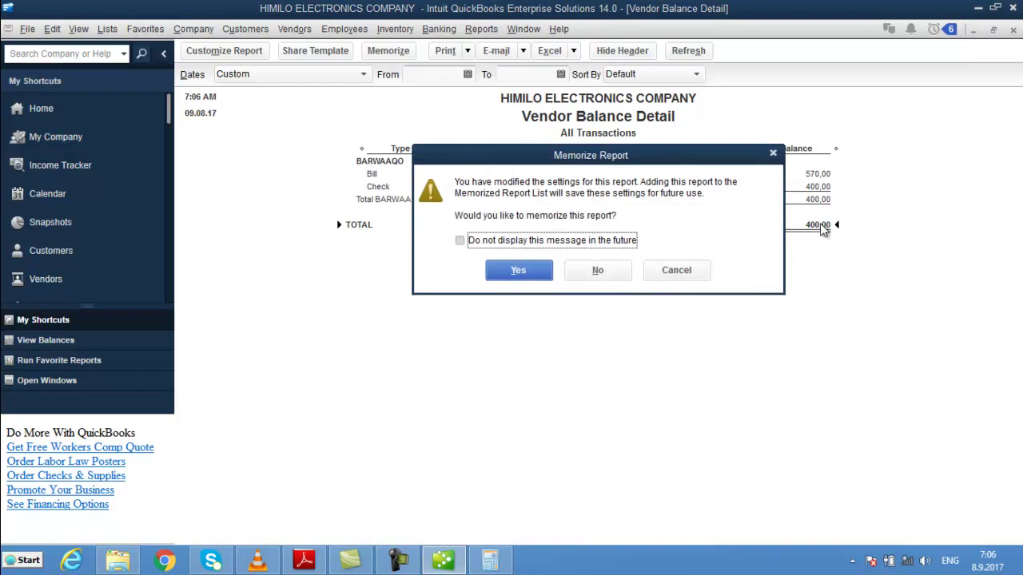
{"action": "left_click", "coordinate": [503, 273]}
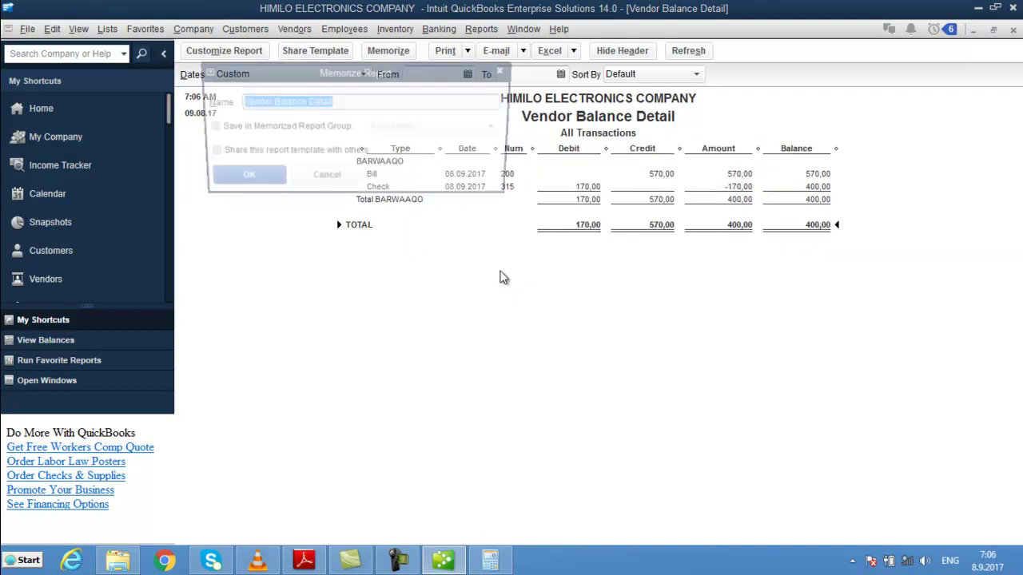
{"action": "left_click", "coordinate": [243, 177]}
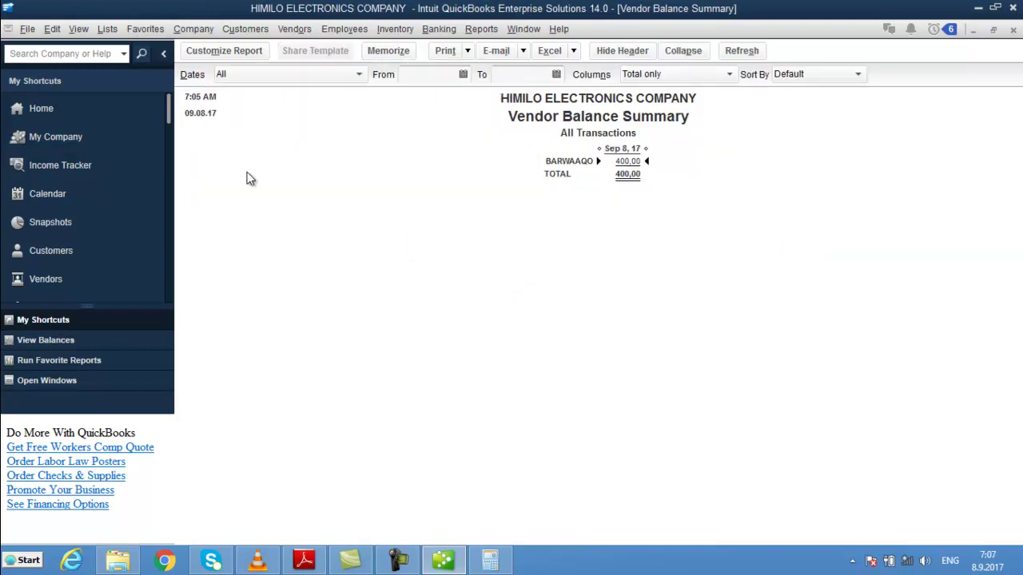
- Open Vendor Balance Summary from the Memorized Report List
{"action": "left_click", "coordinate": [482, 30]}
{"action": "mouse_move", "coordinate": [516, 65]}
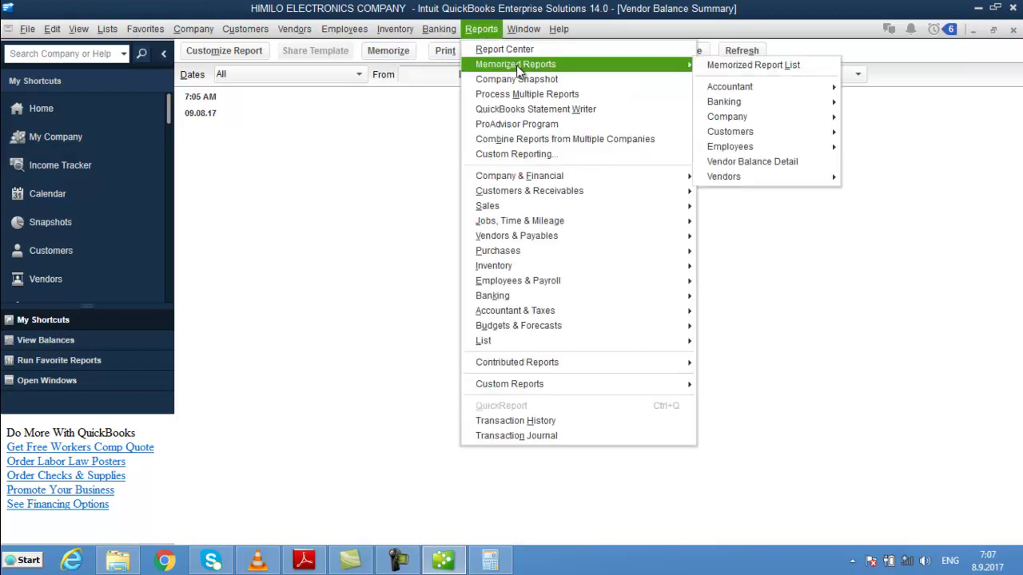
{"action": "left_click", "coordinate": [757, 64]}
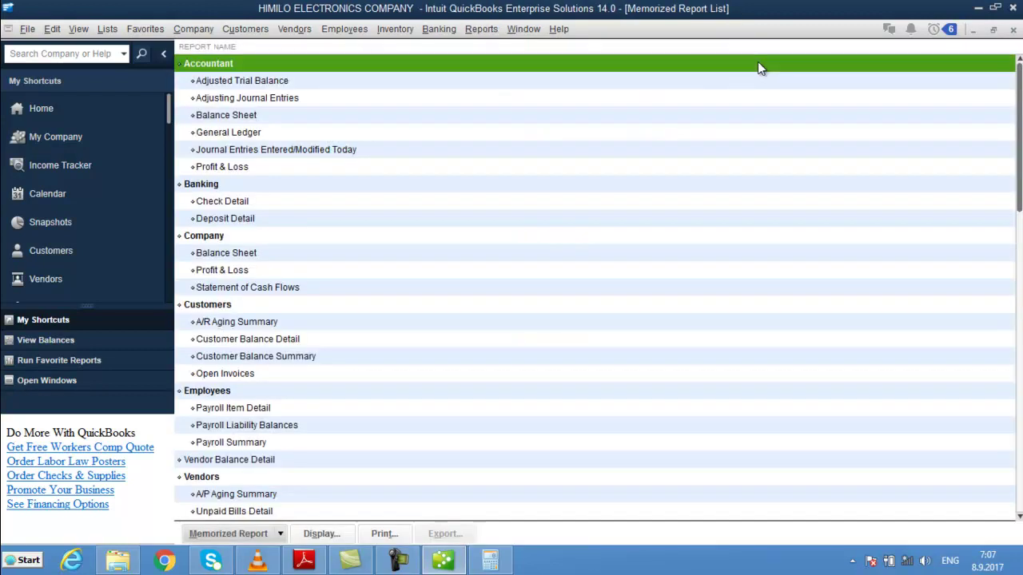
{"action": "key", "text": "Down"}
{"action": "key", "text": "Down"}
{"action": "key", "text": "Down"}
{"action": "key", "text": "Down"}
{"action": "key", "text": "Down"}
{"action": "key", "text": "Down"}
{"action": "key", "text": "Down"}
{"action": "key", "text": "Down"}
{"action": "key", "text": "Down"}
{"action": "key", "text": "Down"}
{"action": "key", "text": "Down"}
{"action": "key", "text": "Down"}
{"action": "key", "text": "Down"}
{"action": "key", "text": "Down"}
{"action": "key", "text": "Down"}
{"action": "key", "text": "Down"}
{"action": "key", "text": "Down"}
{"action": "key", "text": "Down"}
{"action": "key", "text": "Down"}
{"action": "key", "text": "Down"}
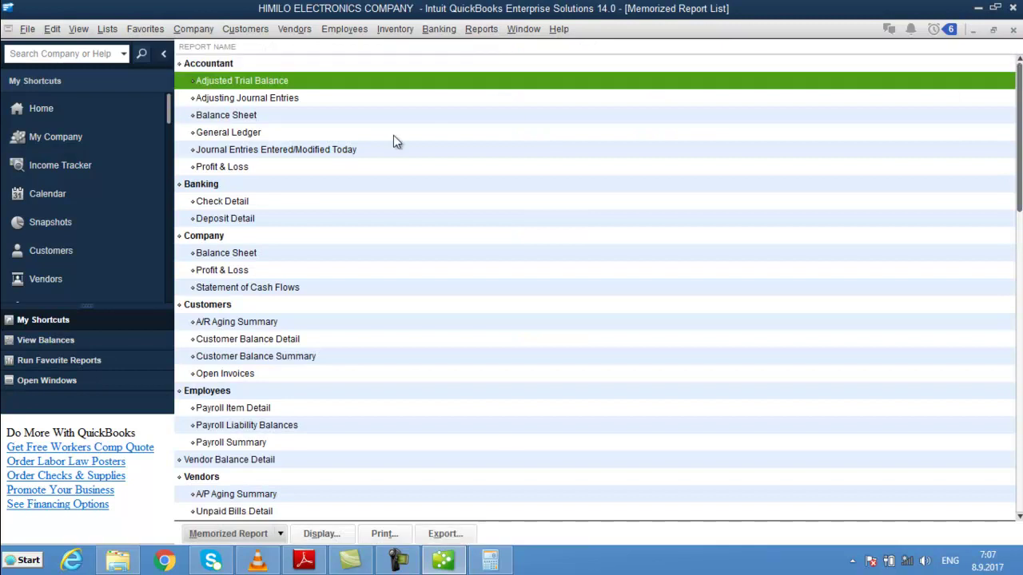
{"action": "key", "text": "Return"}
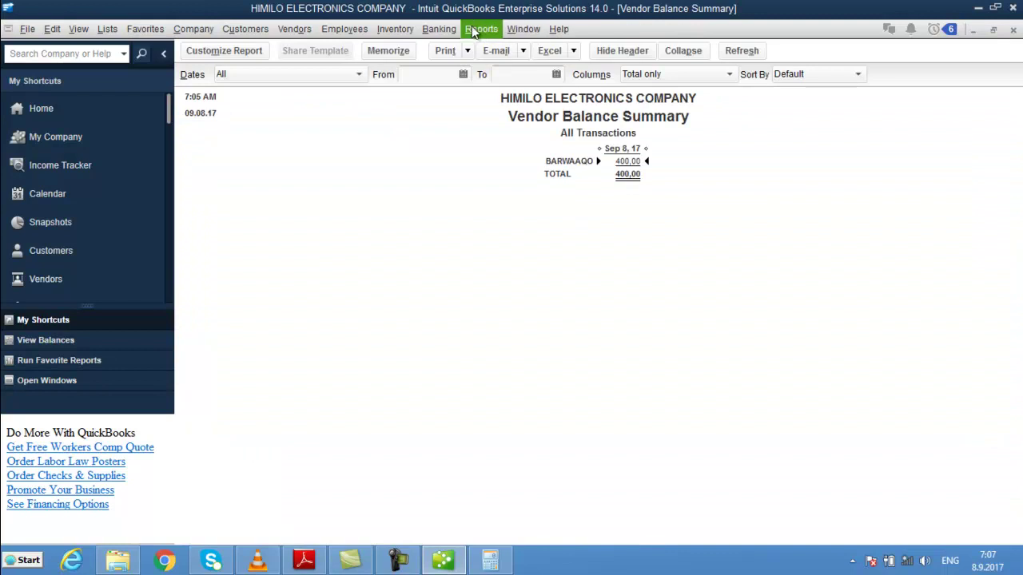
- Open the memorized Vendors A/P Aging Summary, then switch to the Profit & Loss window
{"action": "left_click", "coordinate": [481, 30]}
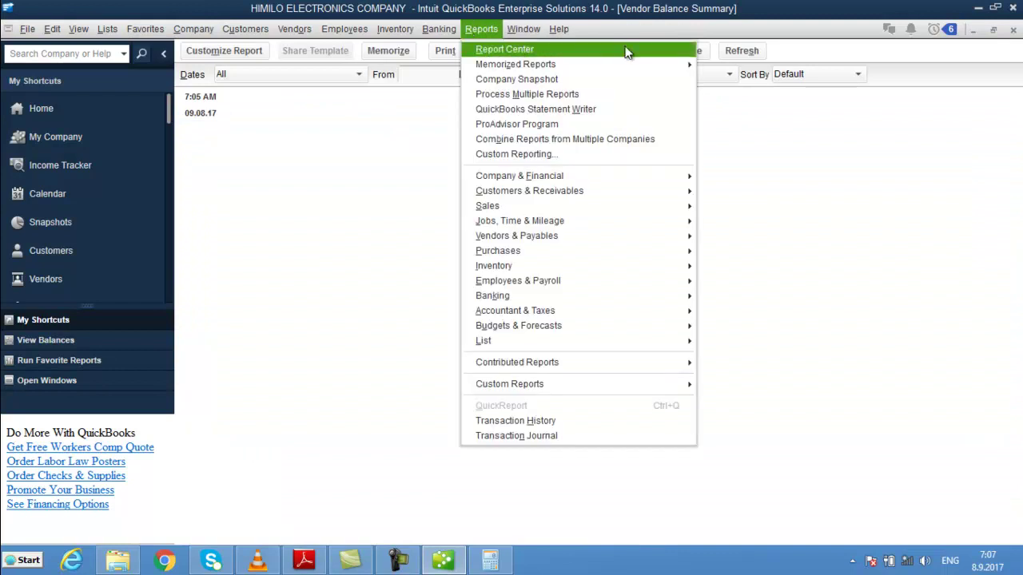
{"action": "mouse_move", "coordinate": [641, 66]}
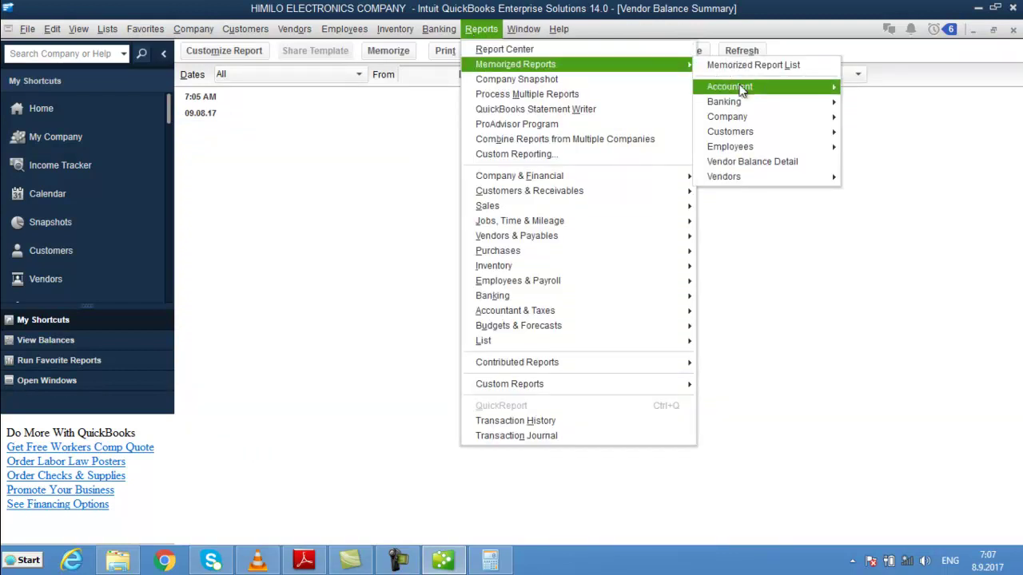
{"action": "mouse_move", "coordinate": [759, 91]}
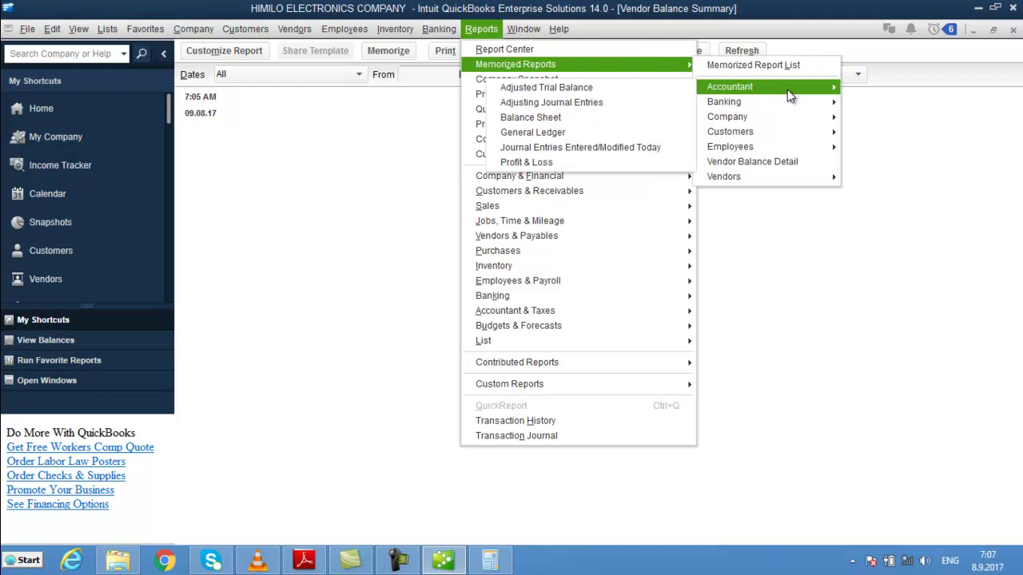
{"action": "mouse_move", "coordinate": [807, 137]}
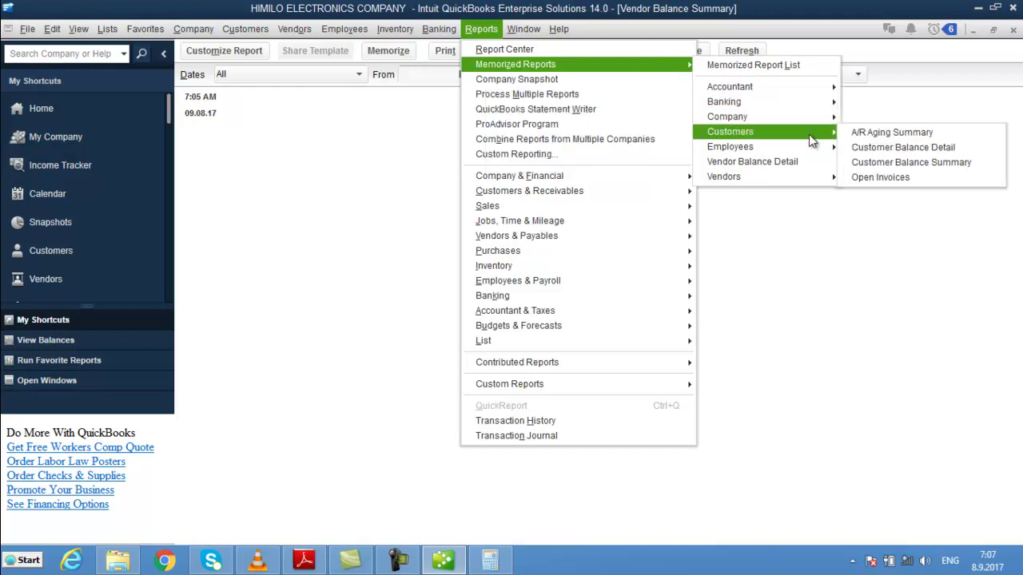
{"action": "mouse_move", "coordinate": [790, 175]}
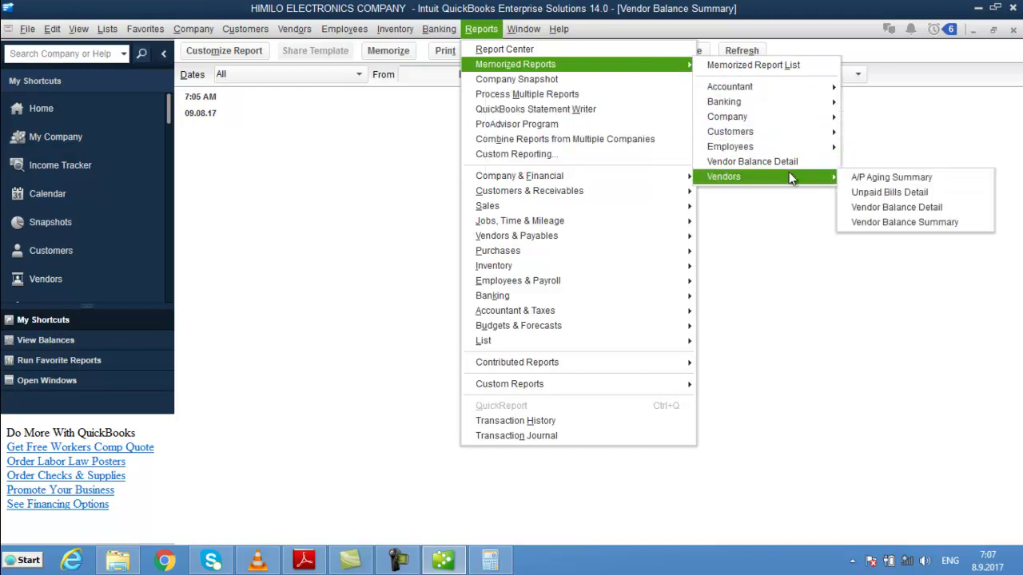
{"action": "left_click", "coordinate": [903, 179]}
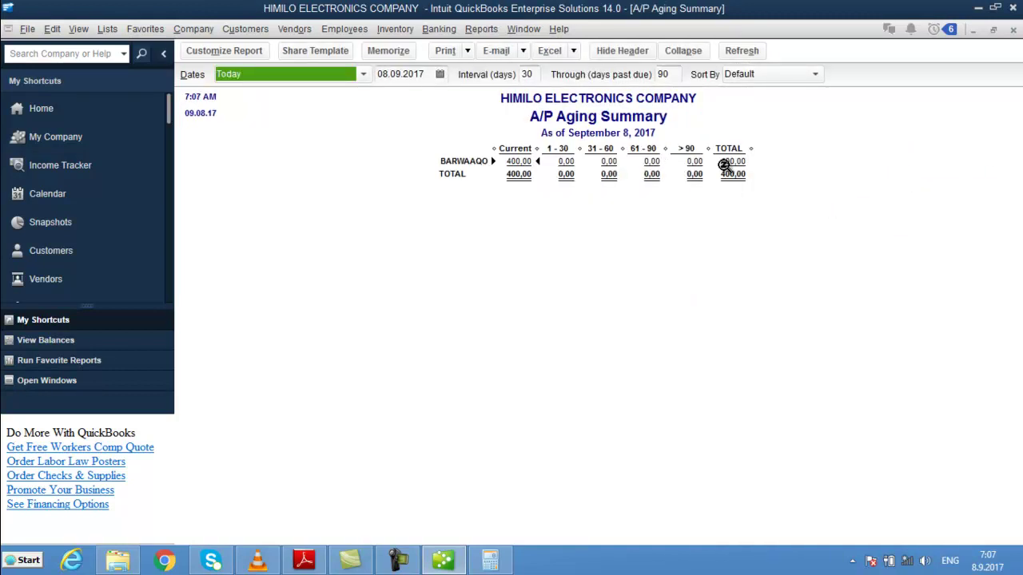
{"action": "key", "text": "ctrl+Tab"}
{"action": "key", "text": "ctrl+Tab"}
{"action": "key", "text": "ctrl+Tab"}
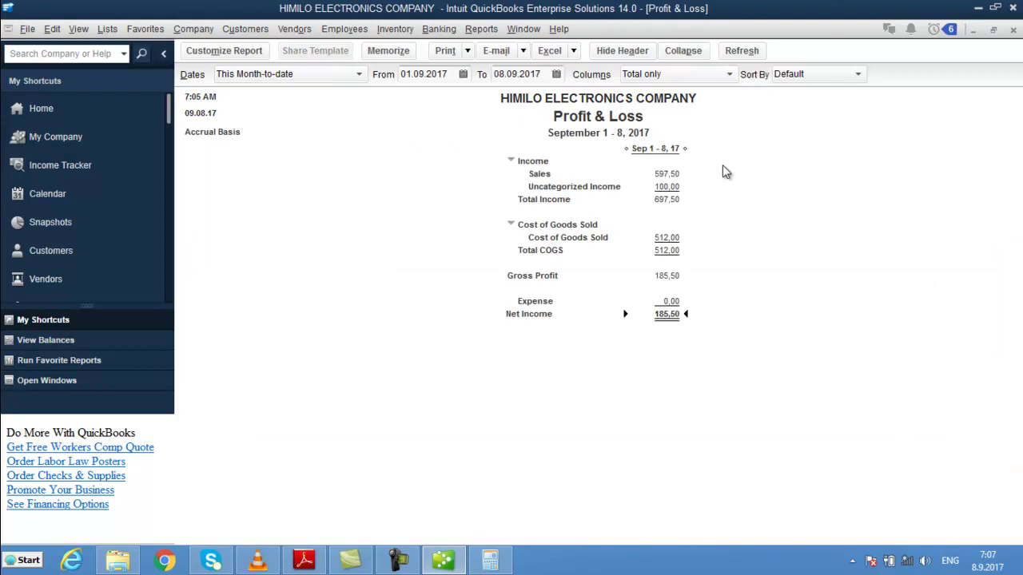
- Close the report windows and start a new Make Deposits form from Home
{"action": "key", "text": "Escape"}
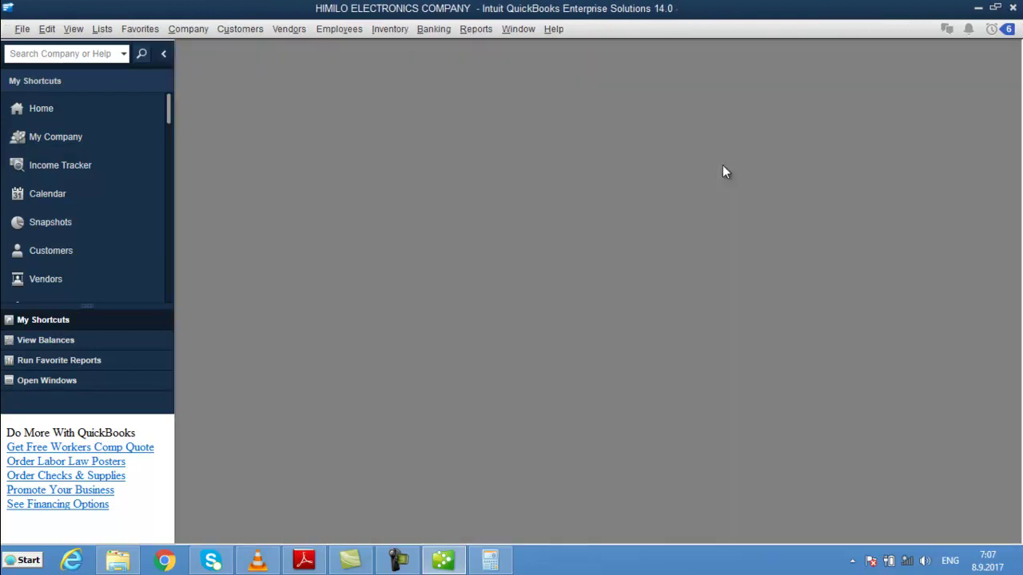
{"action": "left_click", "coordinate": [28, 112]}
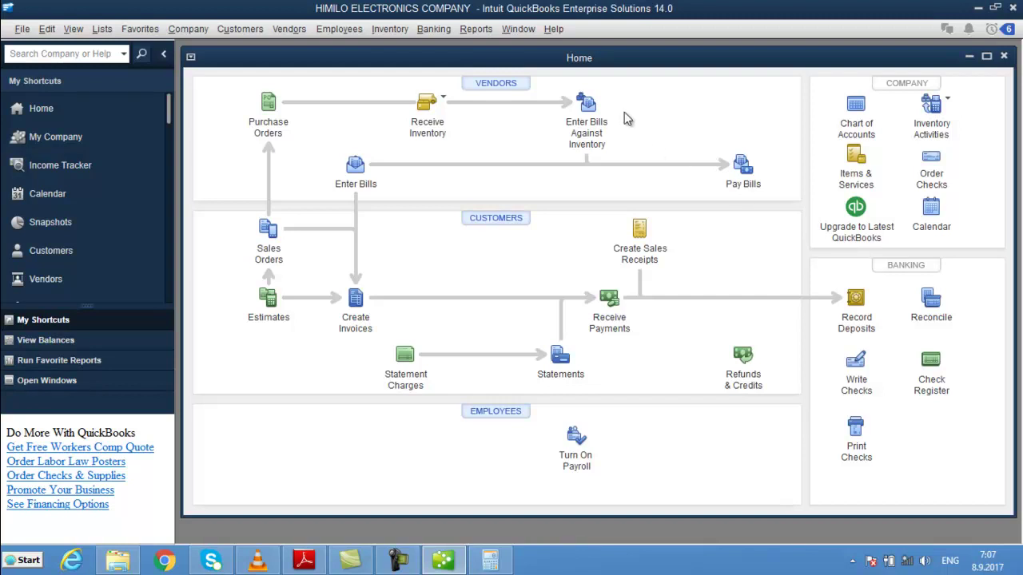
{"action": "left_click", "coordinate": [446, 32]}
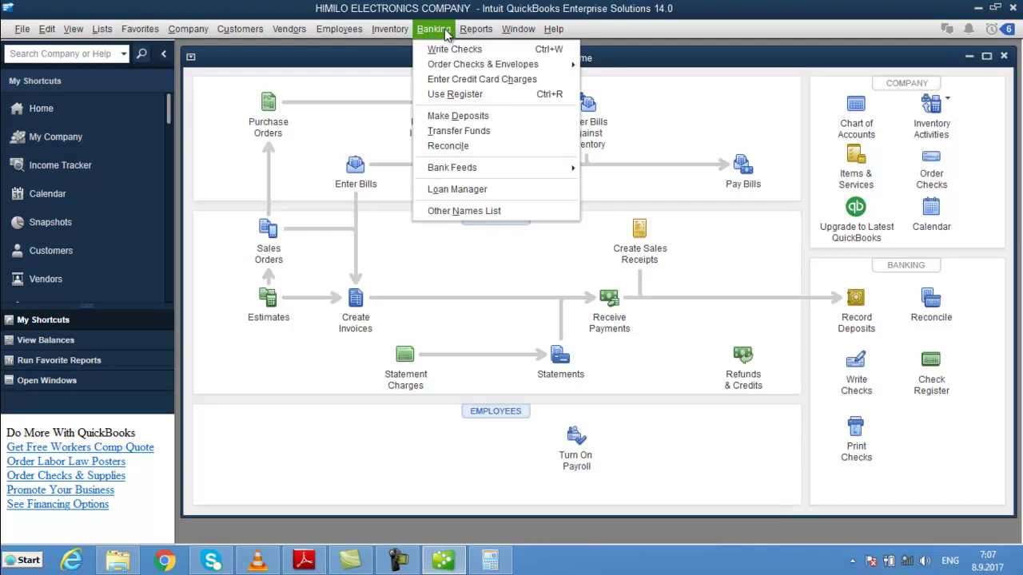
{"action": "left_click", "coordinate": [487, 118]}
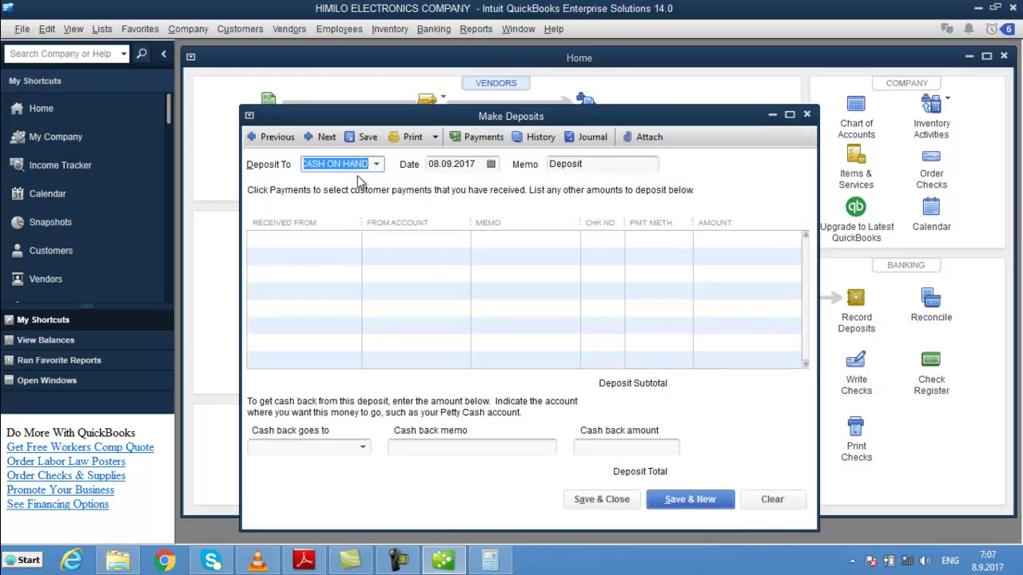
- Keep CASH ON HAND as the deposit account and show the Received From payer list
{"action": "left_click", "coordinate": [376, 164]}
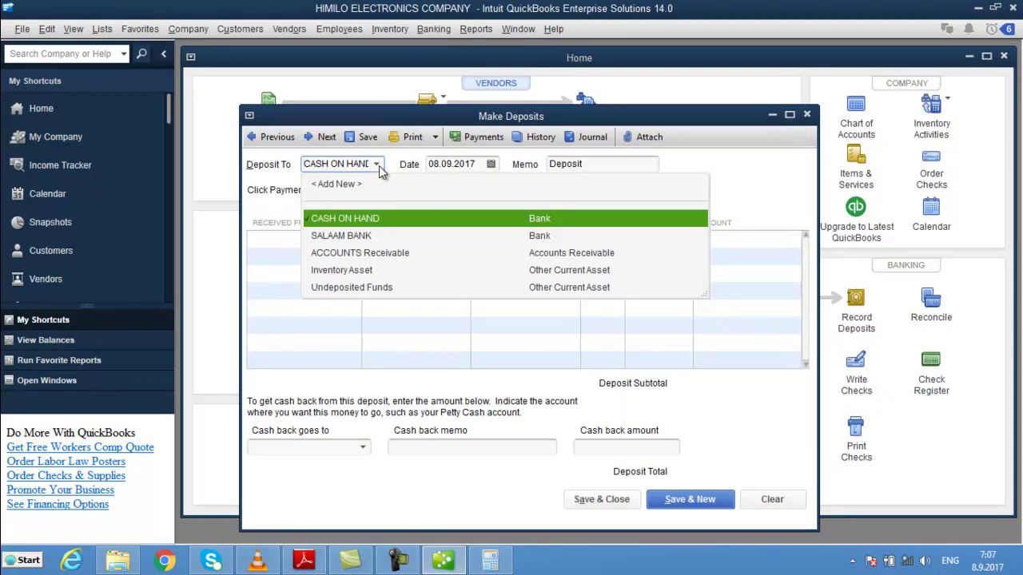
{"action": "left_click", "coordinate": [377, 165]}
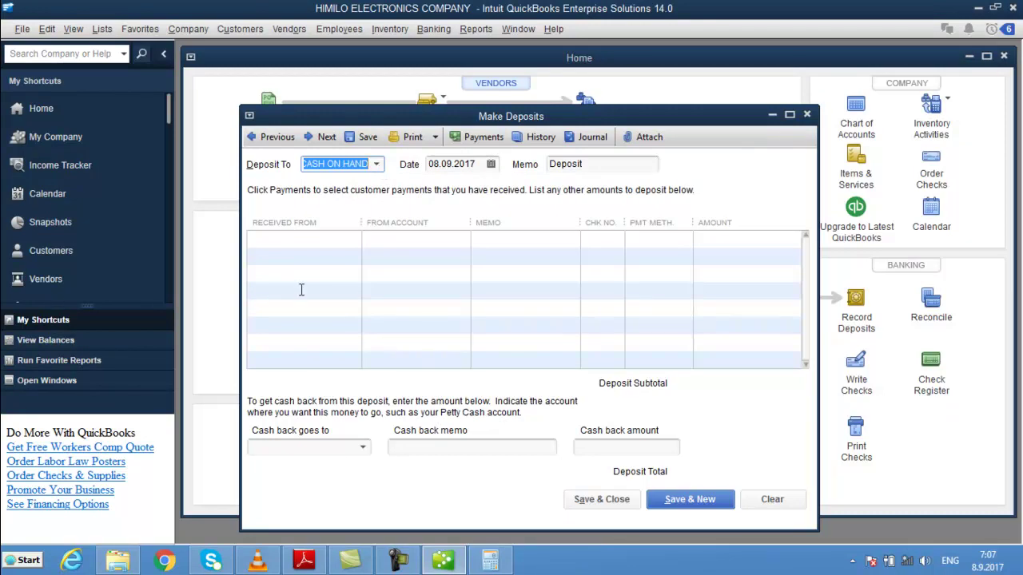
{"action": "left_click", "coordinate": [324, 240]}
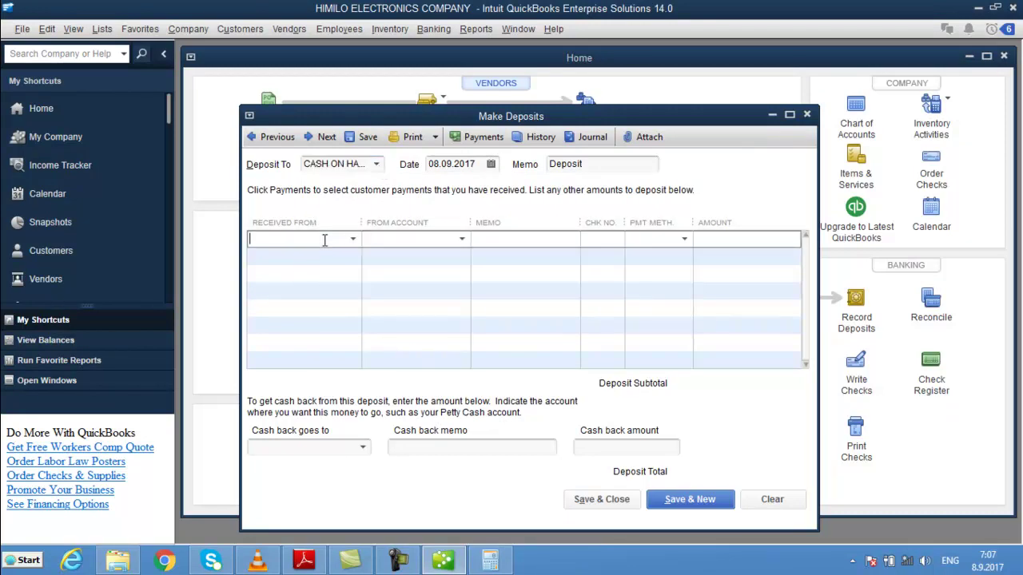
{"action": "left_click", "coordinate": [352, 239]}
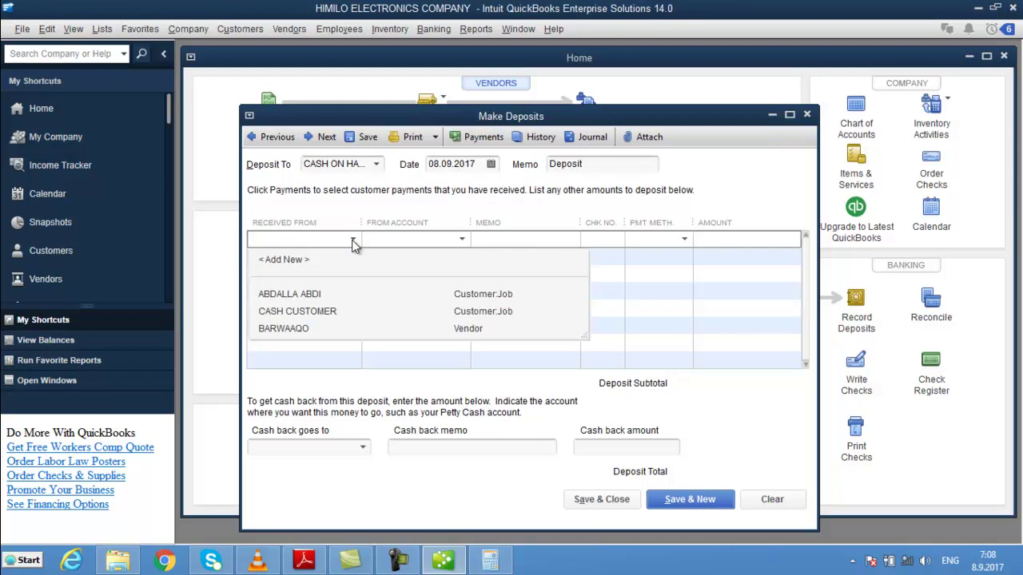
{"action": "left_click", "coordinate": [353, 239]}
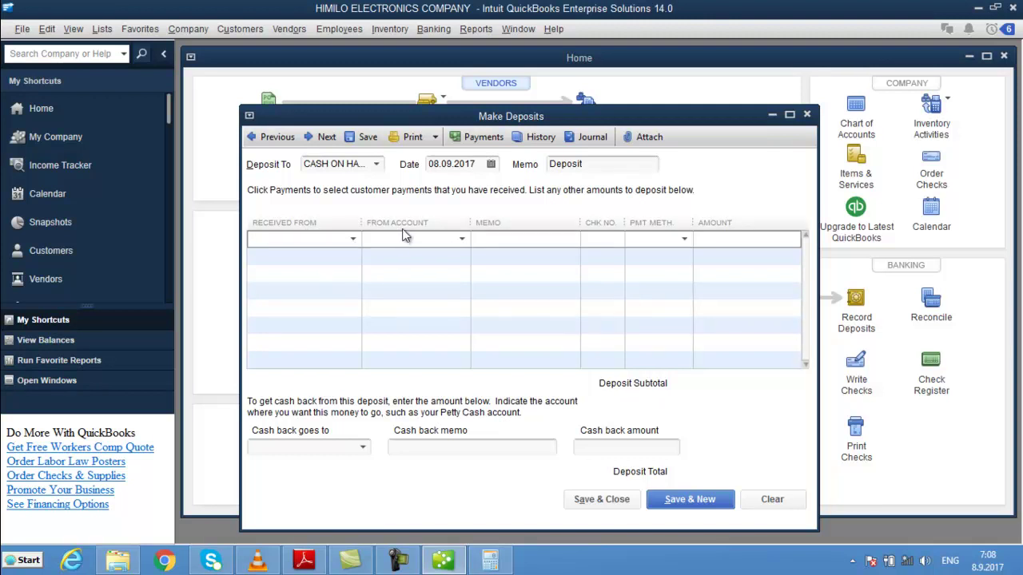
{"action": "left_click", "coordinate": [351, 239]}
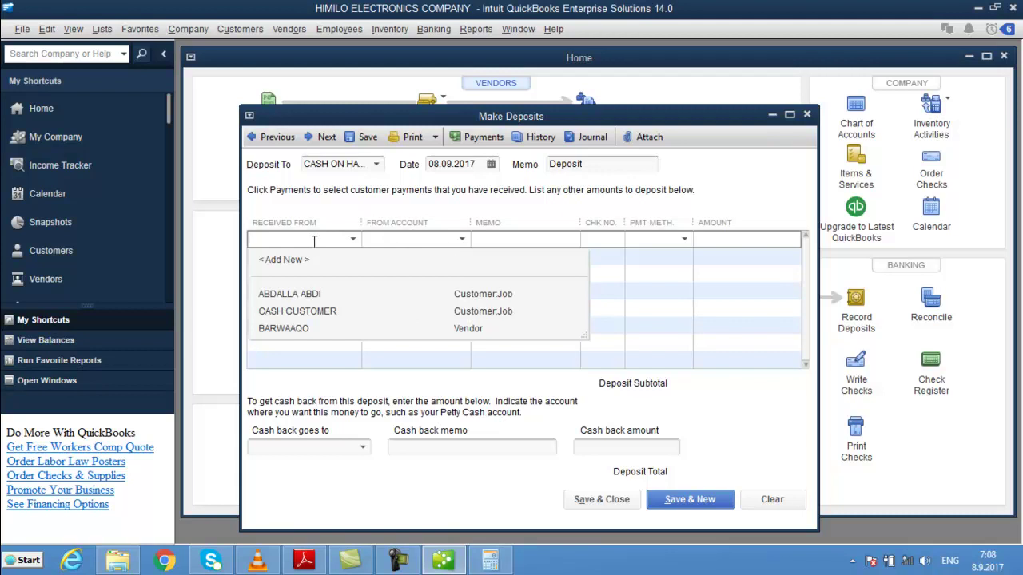
- Choose an existing customer as payer, then try CASH ON HAND as the source account and dismiss the warnings
{"action": "left_click", "coordinate": [302, 296]}
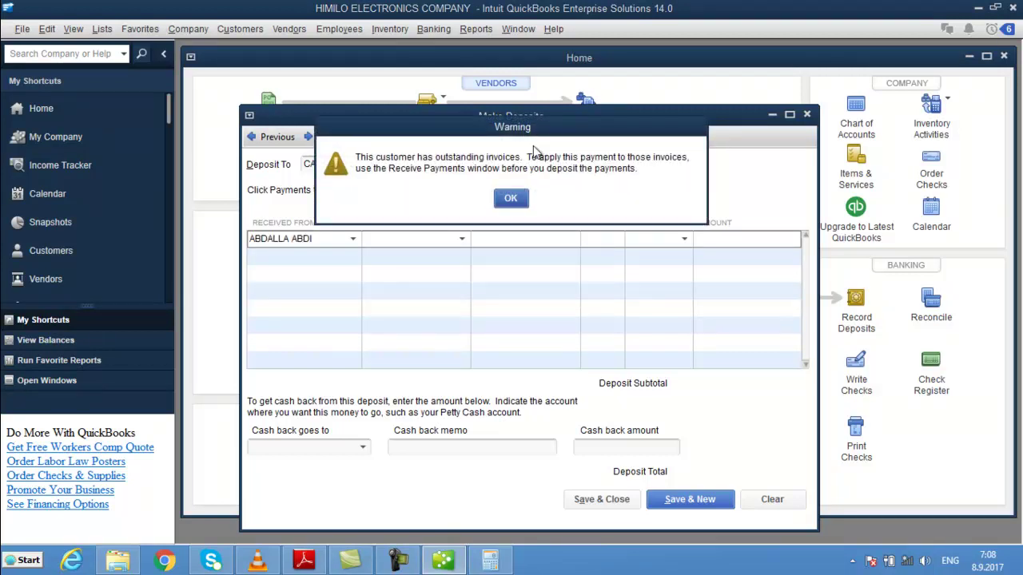
{"action": "left_click", "coordinate": [509, 199]}
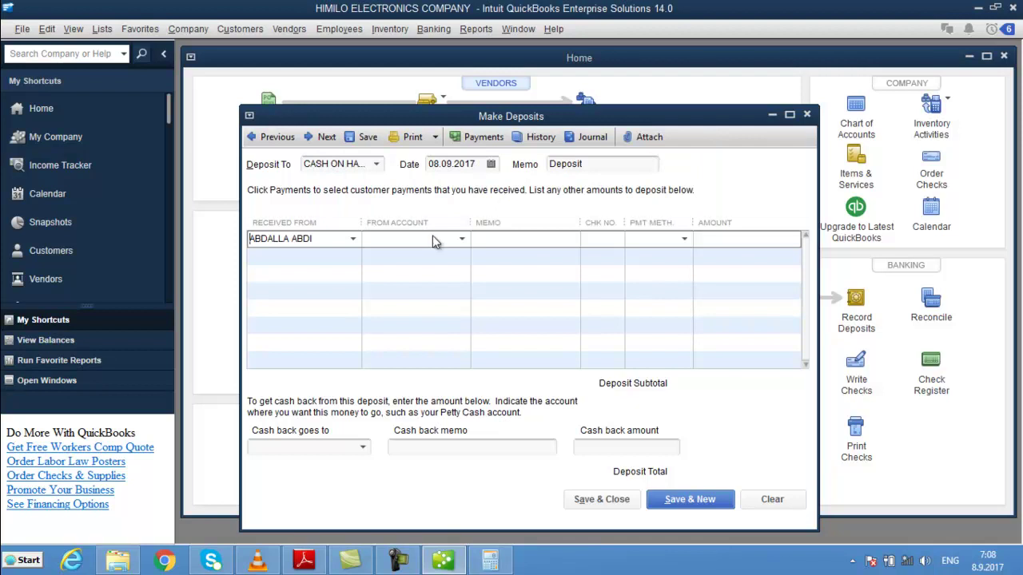
{"action": "left_click", "coordinate": [460, 238]}
{"action": "left_click", "coordinate": [464, 240]}
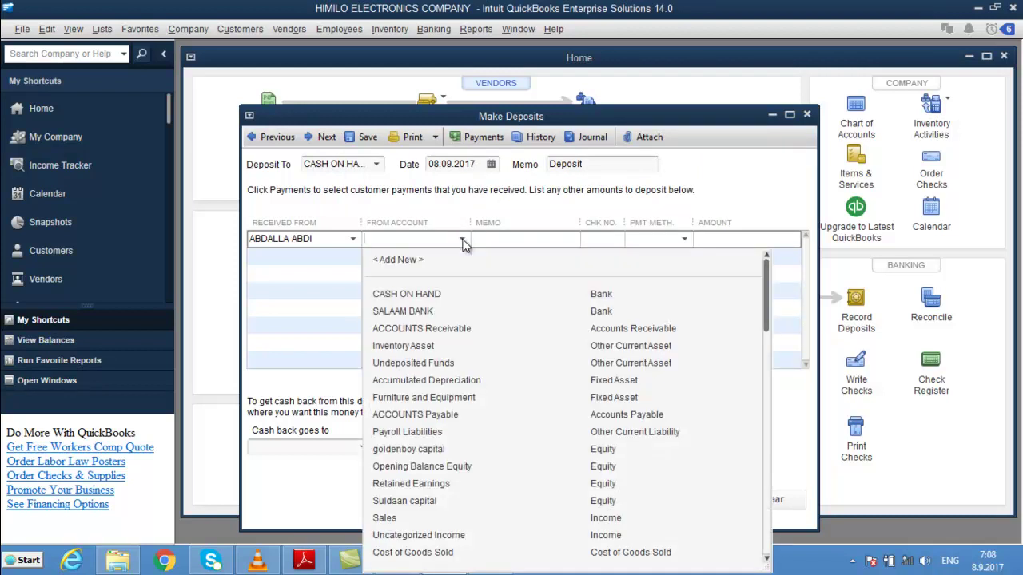
{"action": "left_click", "coordinate": [438, 295]}
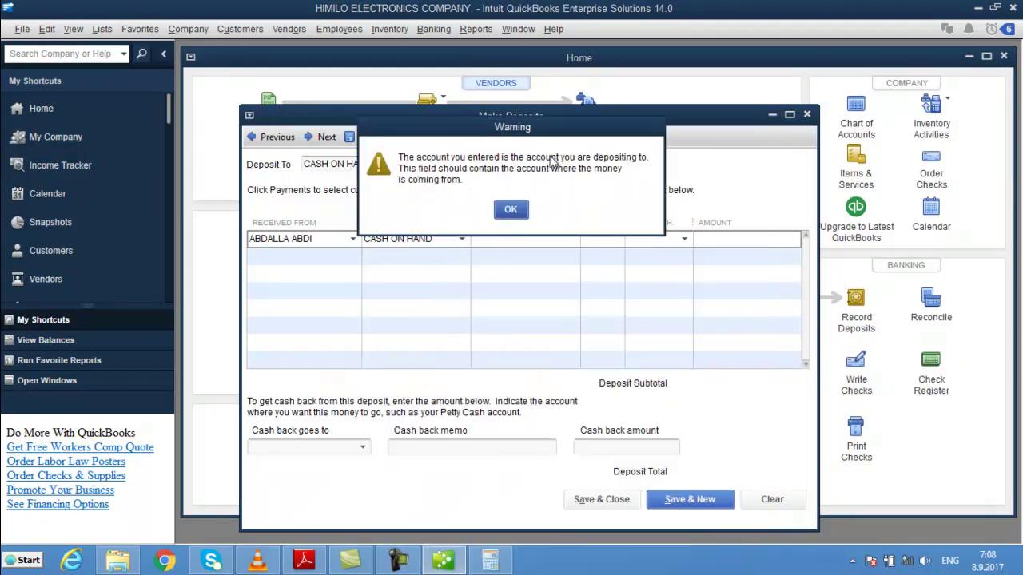
{"action": "left_click", "coordinate": [515, 207]}
{"action": "left_click", "coordinate": [339, 237]}
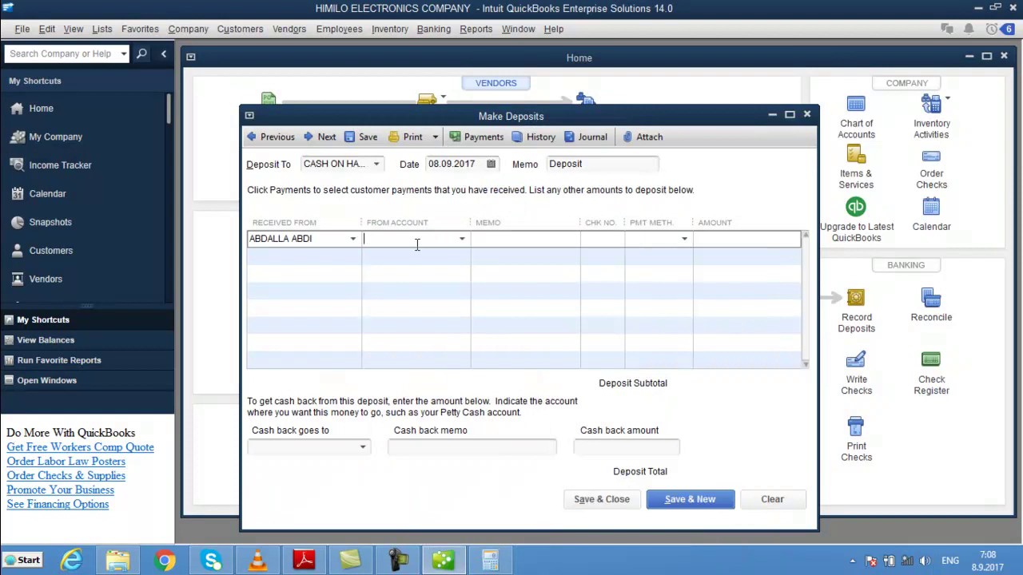
- Replace the payer with a new depositor name and Quick Add it as an Other-type name
{"action": "key", "text": "BackSpace"}
{"action": "key", "text": "BackSpace"}
{"action": "key", "text": "BackSpace"}
{"action": "key", "text": "BackSpace"}
{"action": "key", "text": "BackSpace"}
{"action": "key", "text": "BackSpace"}
{"action": "key", "text": "BackSpace"}
{"action": "key", "text": "BackSpace"}
{"action": "key", "text": "BackSpace"}
{"action": "key", "text": "BackSpace"}
{"action": "key", "text": "BackSpace"}
{"action": "key", "text": "BackSpace"}
{"action": "type", "text": "JAAMA"}
{"action": "type", "text": "C"}
{"action": "key", "text": "Tab"}
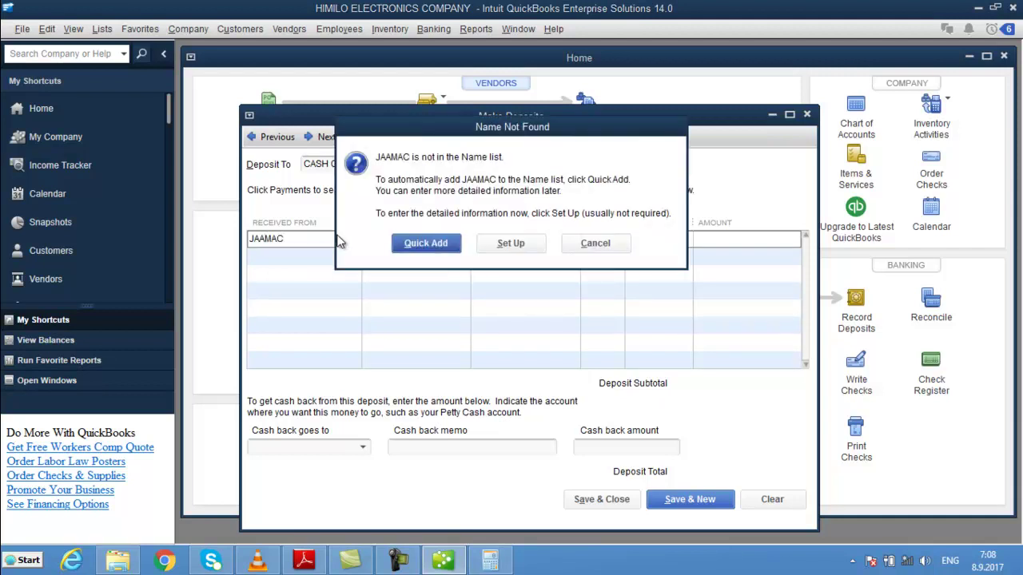
{"action": "key", "text": "Return"}
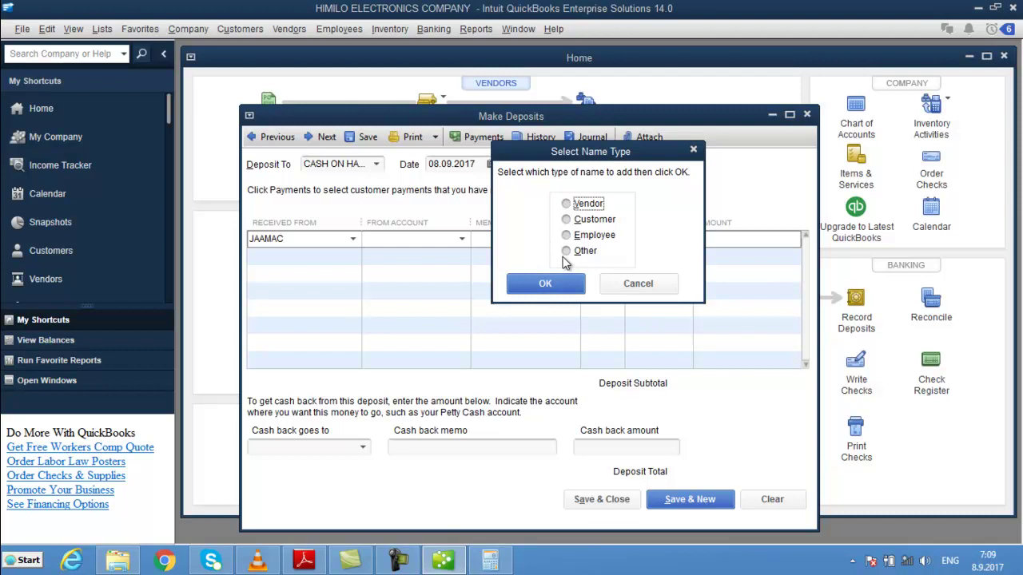
{"action": "left_click", "coordinate": [566, 251]}
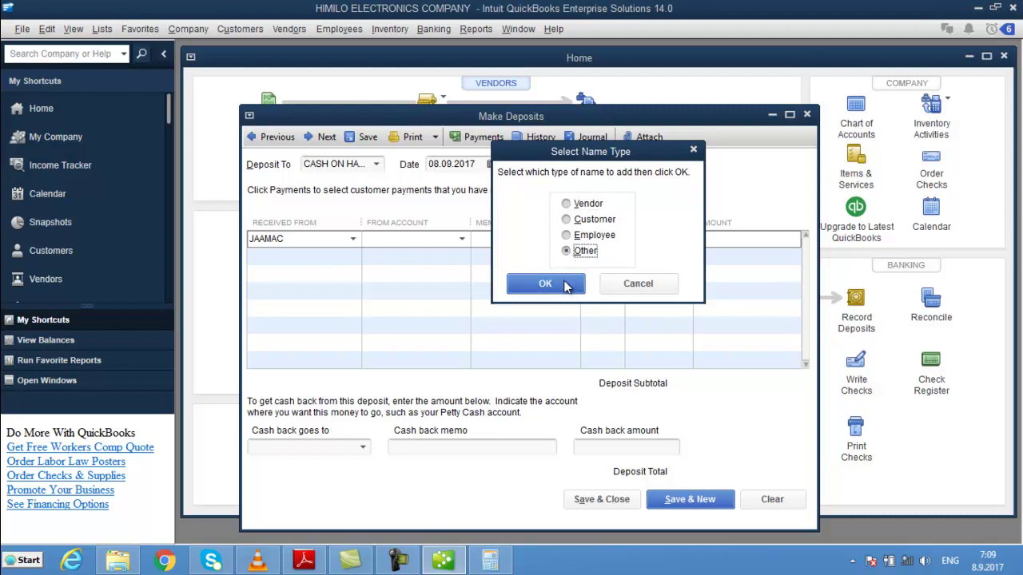
{"action": "left_click", "coordinate": [545, 284]}
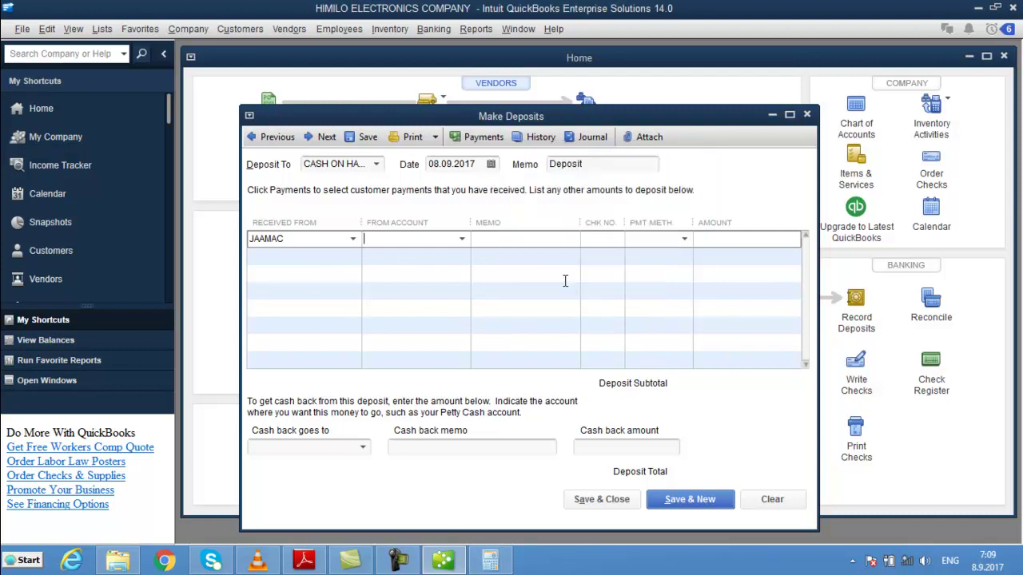
- Try SALAAM BANK as the From Account, then replace it with the depositor's name
{"action": "left_click", "coordinate": [463, 239]}
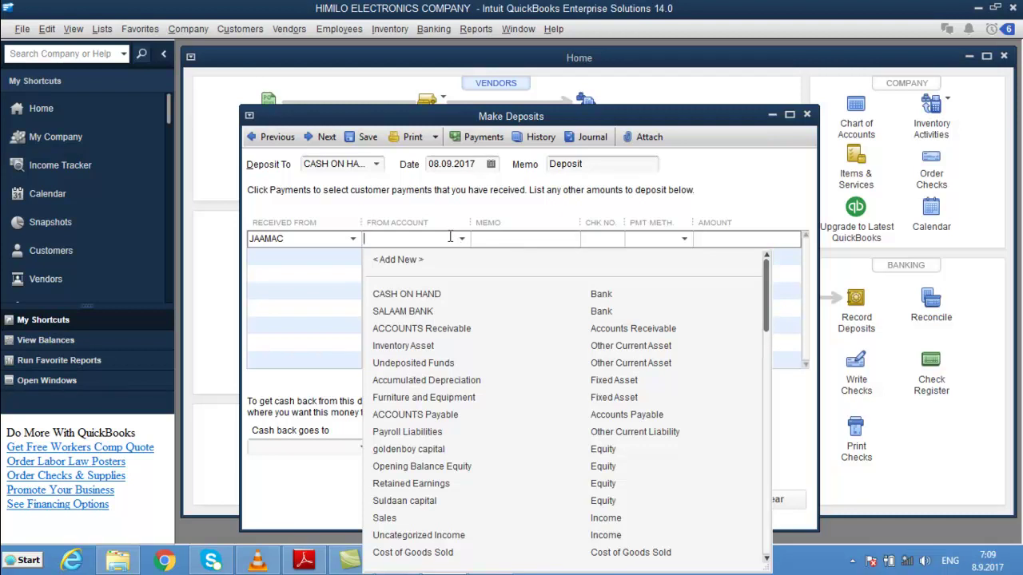
{"action": "left_click", "coordinate": [441, 311]}
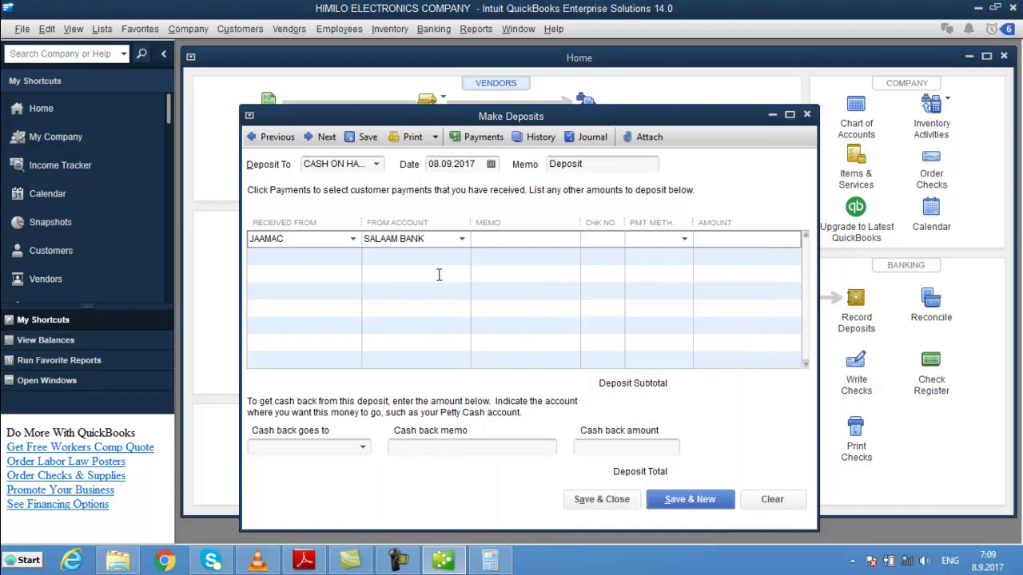
{"action": "left_click", "coordinate": [462, 239]}
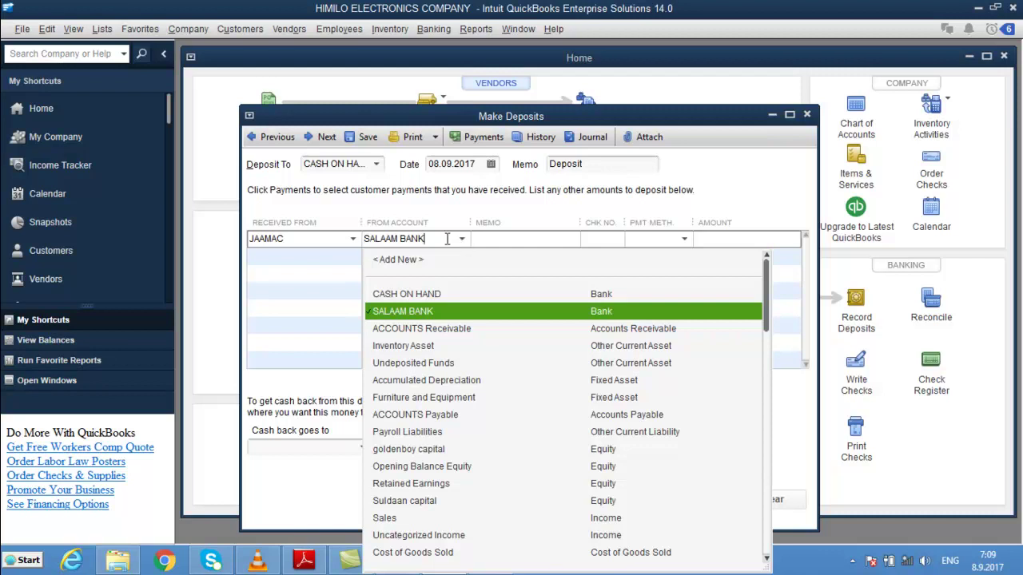
{"action": "key", "text": "BackSpace"}
{"action": "key", "text": "BackSpace"}
{"action": "key", "text": "BackSpace"}
{"action": "key", "text": "BackSpace"}
{"action": "key", "text": "BackSpace"}
{"action": "key", "text": "BackSpace"}
{"action": "key", "text": "BackSpace"}
{"action": "key", "text": "BackSpace"}
{"action": "key", "text": "BackSpace"}
{"action": "key", "text": "BackSpace"}
{"action": "key", "text": "BackSpace"}
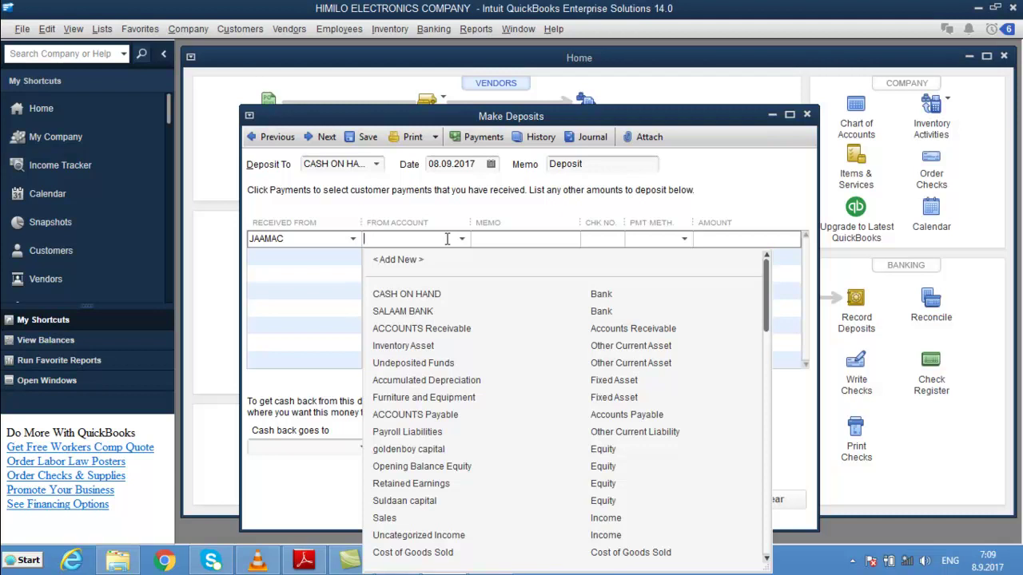
{"action": "type", "text": "JAAMAC"}
{"action": "key", "text": "Tab"}
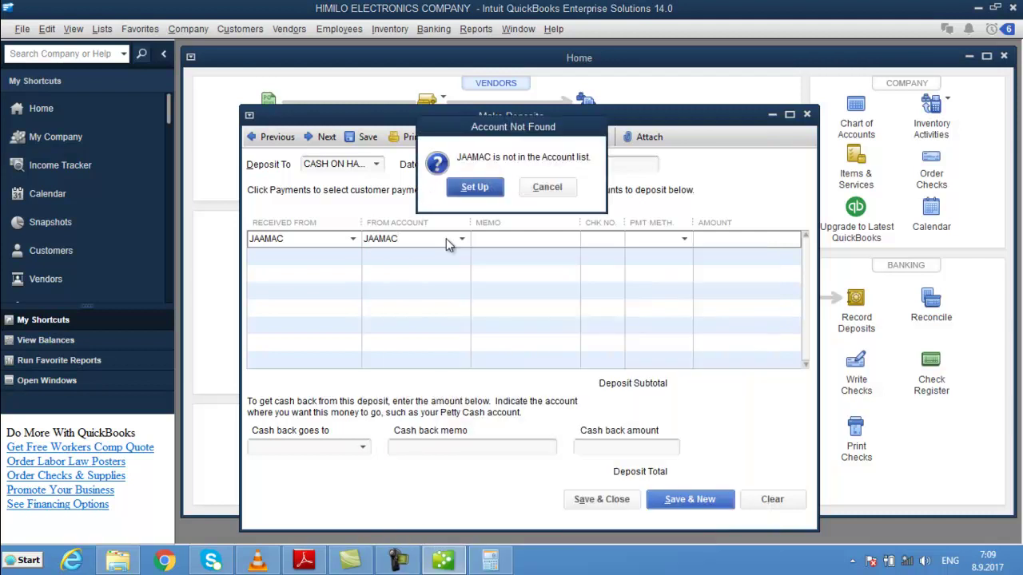
- Create the missing From Account as an Equity account named after the depositor plus ' CAPITAL'
{"action": "left_click", "coordinate": [497, 183]}
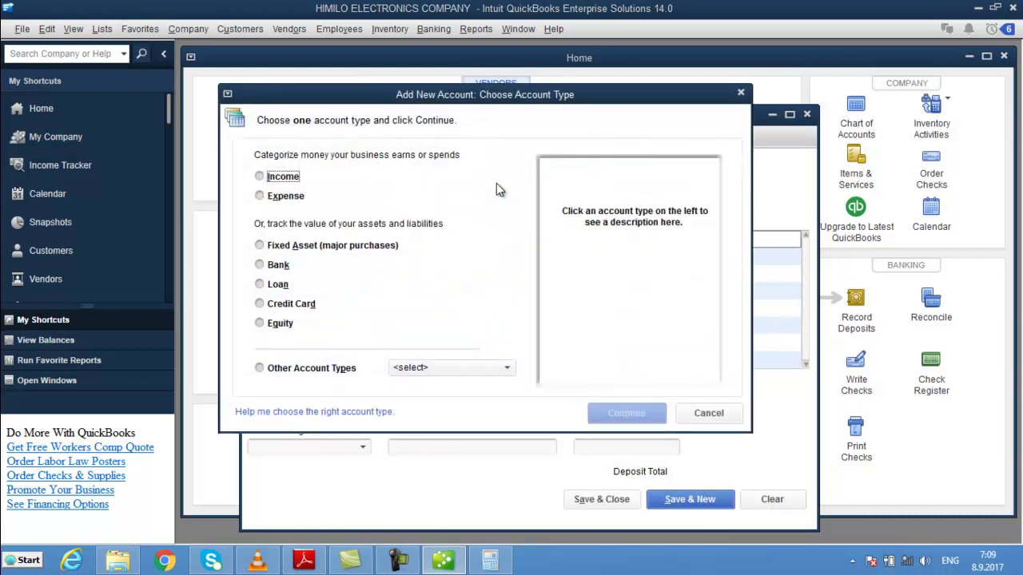
{"action": "left_click", "coordinate": [260, 323]}
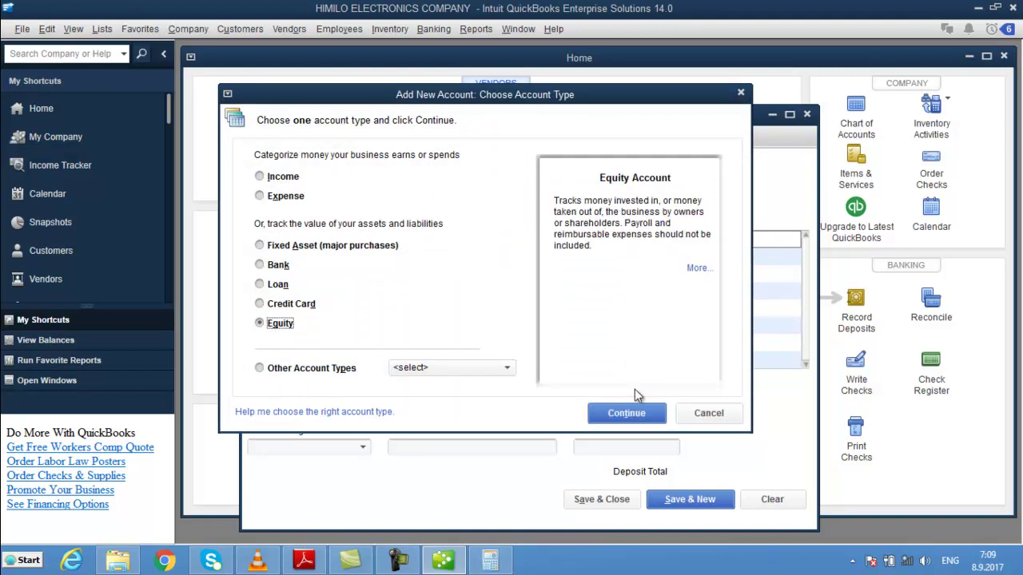
{"action": "left_click", "coordinate": [625, 413]}
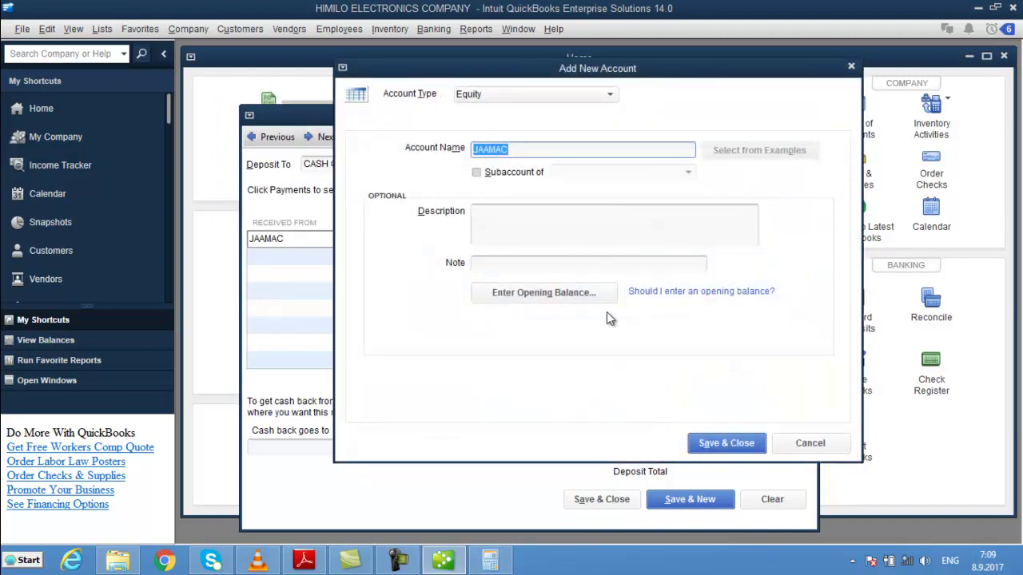
{"action": "left_click", "coordinate": [513, 150]}
{"action": "type", "text": "CAPITAL"}
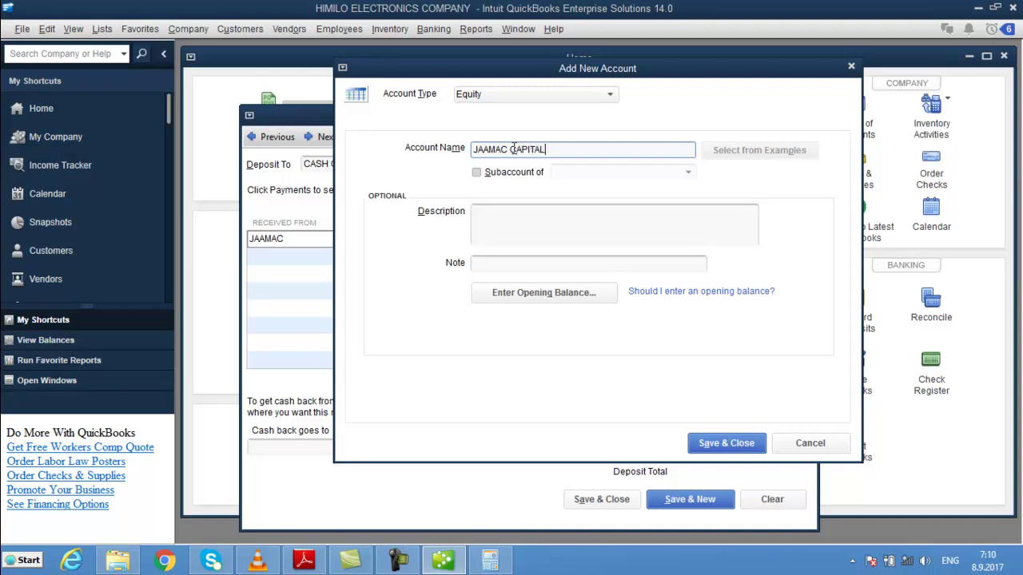
{"action": "left_click", "coordinate": [721, 442]}
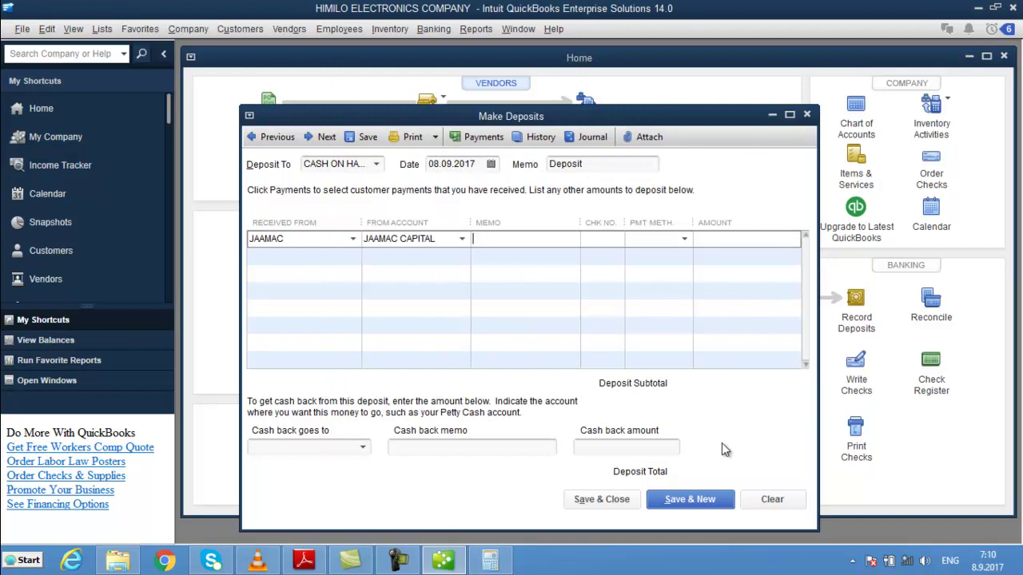
- Enter memo WAA SHARE CUSUB, check number 222, Cash payment, amount 1000, and save the deposit
{"action": "type", "text": "WAA SHARE CUSUB"}
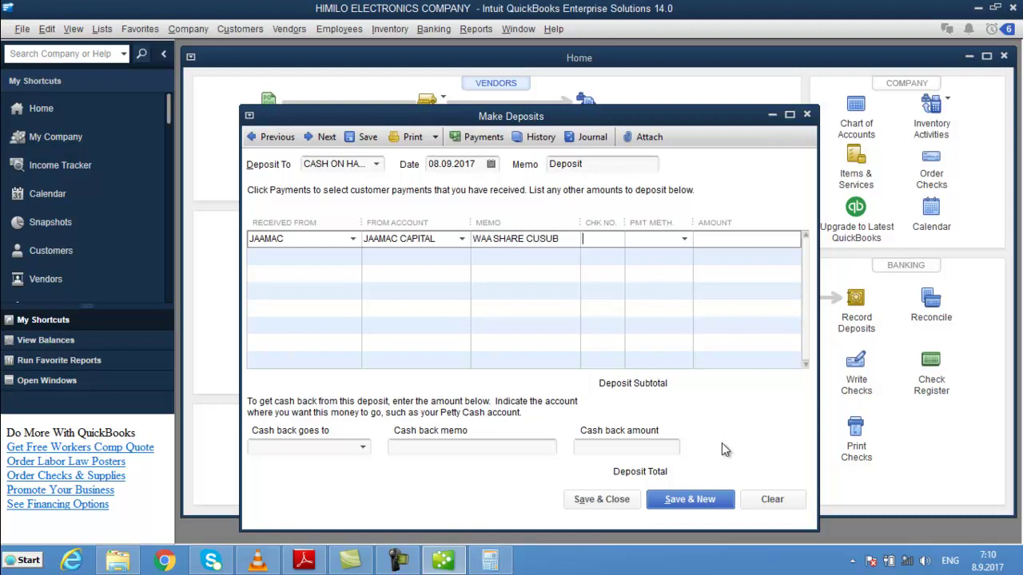
{"action": "type", "text": "222"}
{"action": "type", "text": "Cash"}
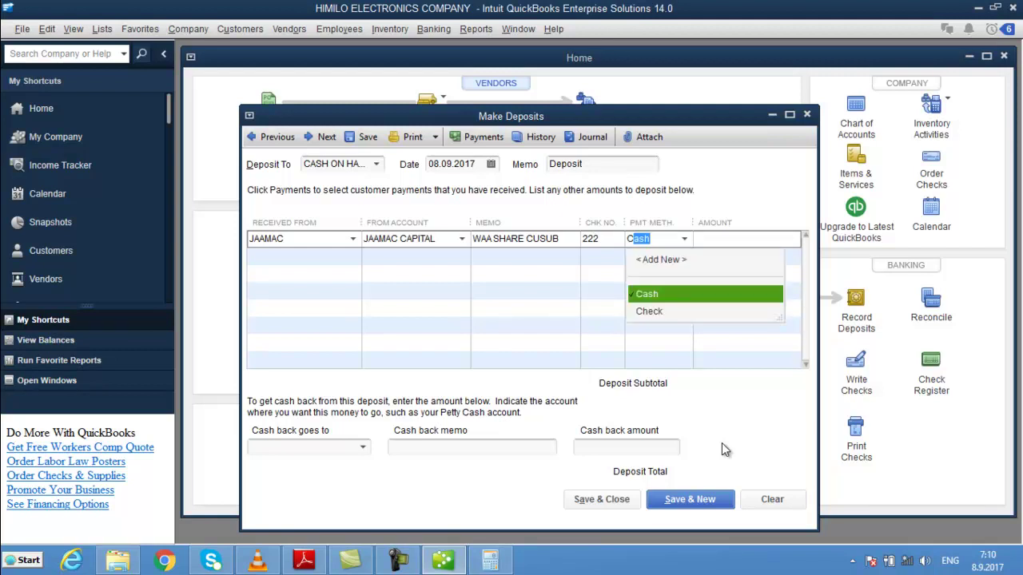
{"action": "key", "text": "Tab"}
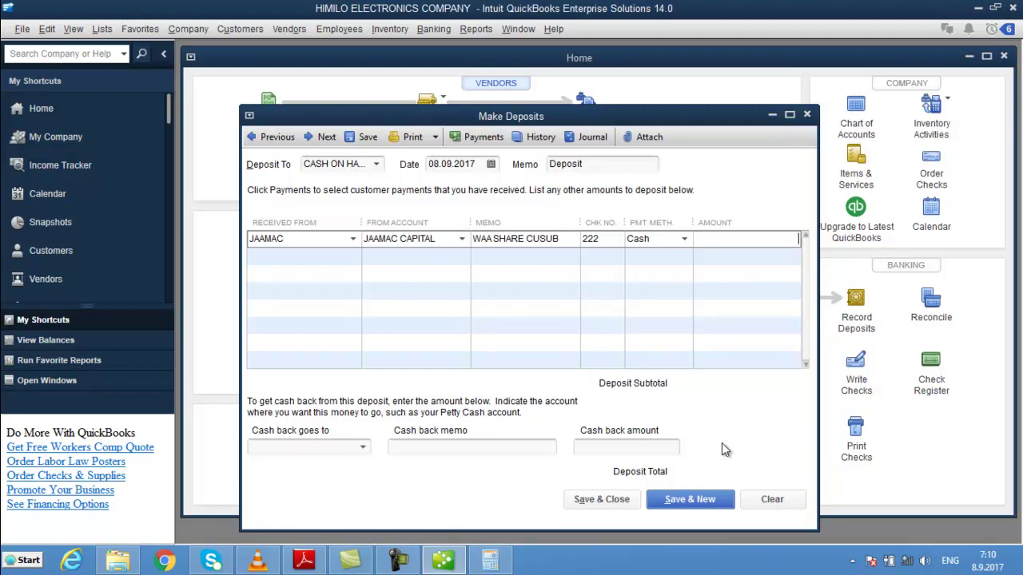
{"action": "type", "text": "1000"}
{"action": "key", "text": "Tab"}
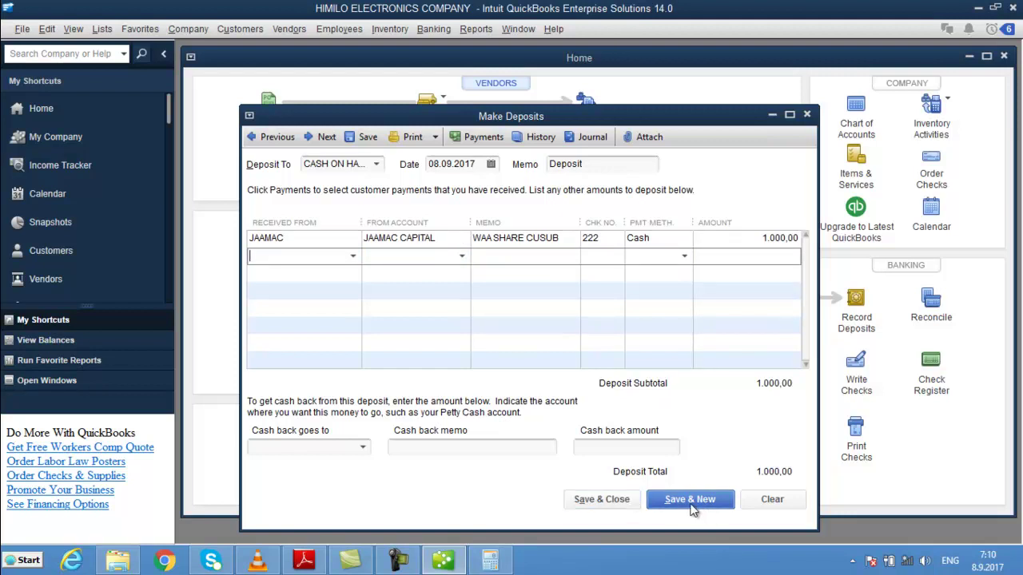
{"action": "left_click", "coordinate": [627, 506]}
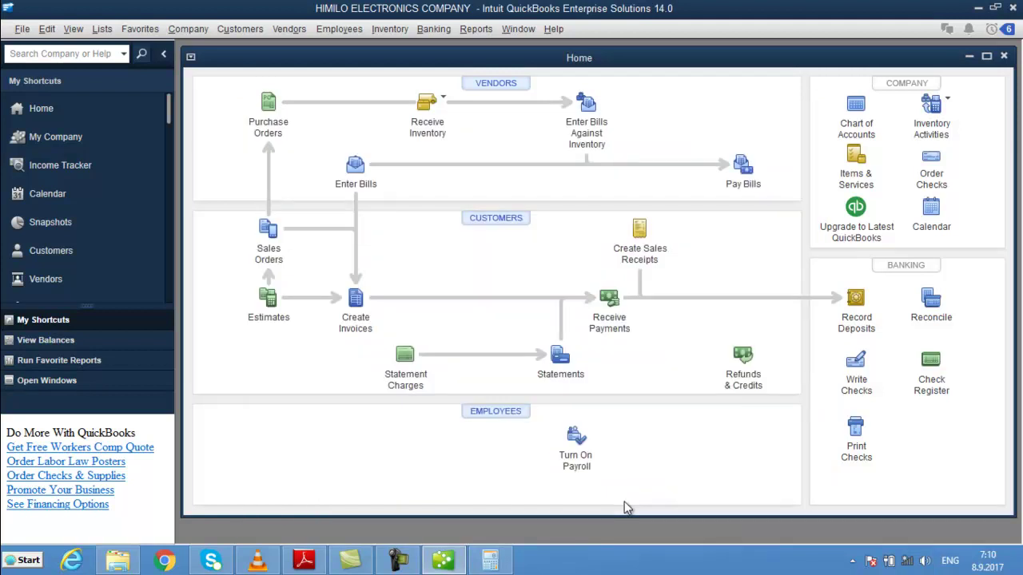
{"action": "left_click", "coordinate": [856, 105]}
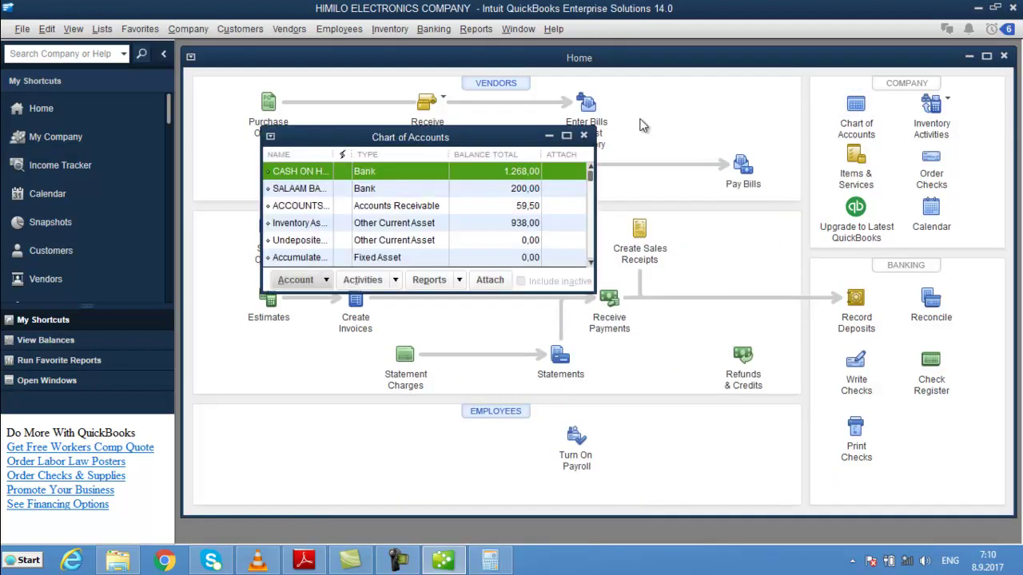
{"action": "left_click", "coordinate": [566, 135]}
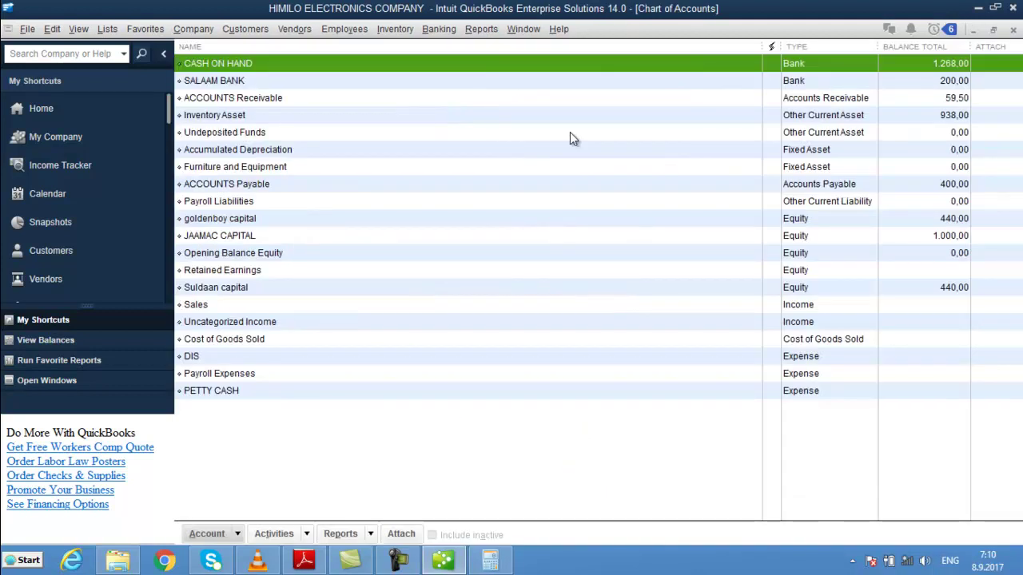
{"action": "left_click", "coordinate": [873, 235]}
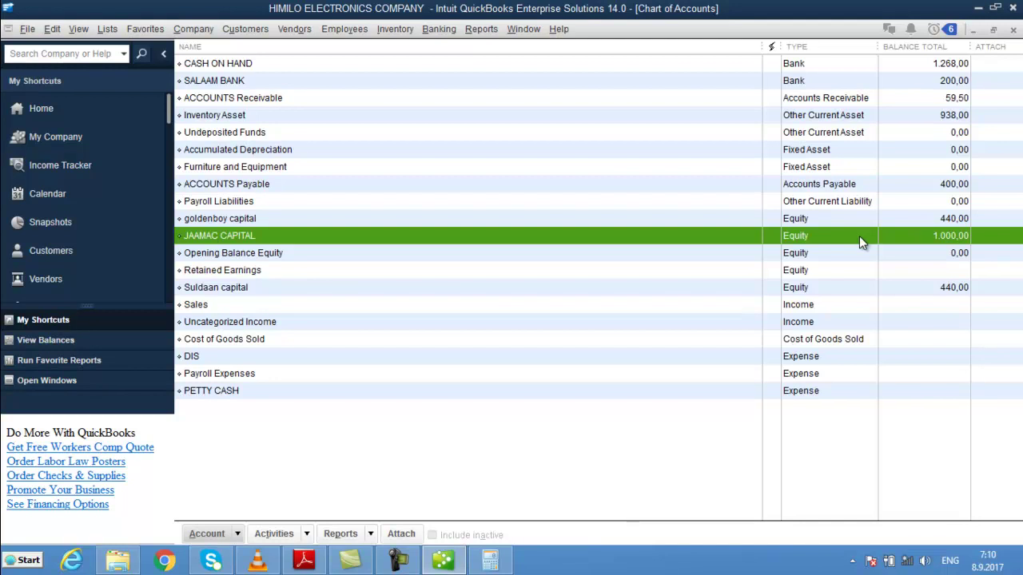
{"action": "left_click", "coordinate": [906, 66]}
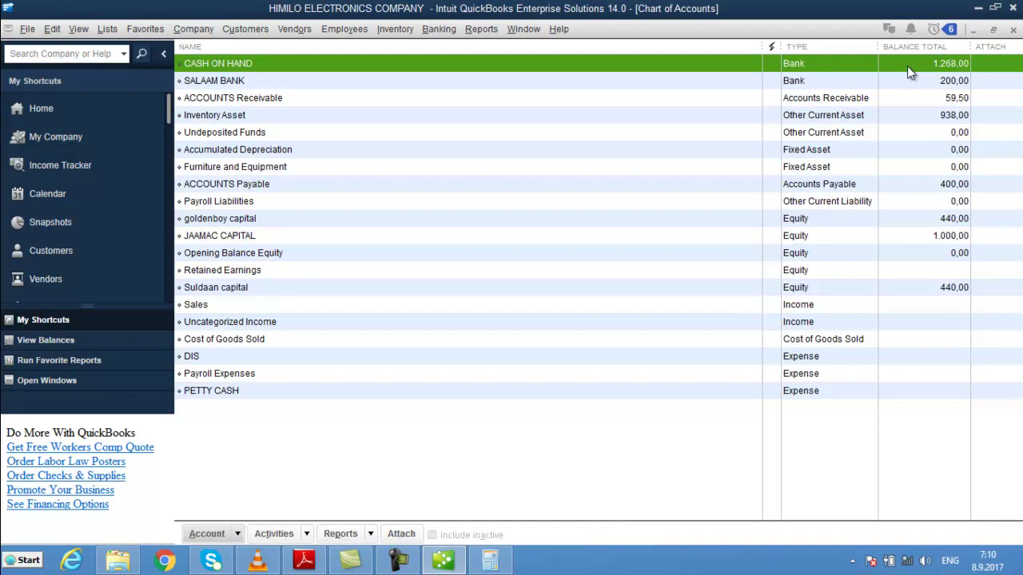
{"action": "left_click", "coordinate": [950, 185]}
{"action": "left_click", "coordinate": [942, 100]}
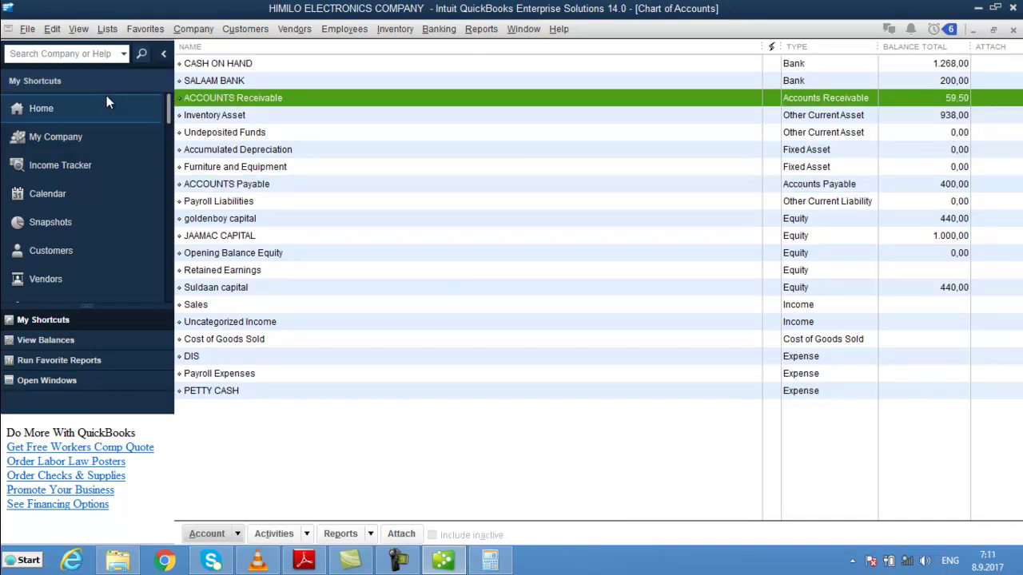
{"action": "left_click", "coordinate": [89, 111]}
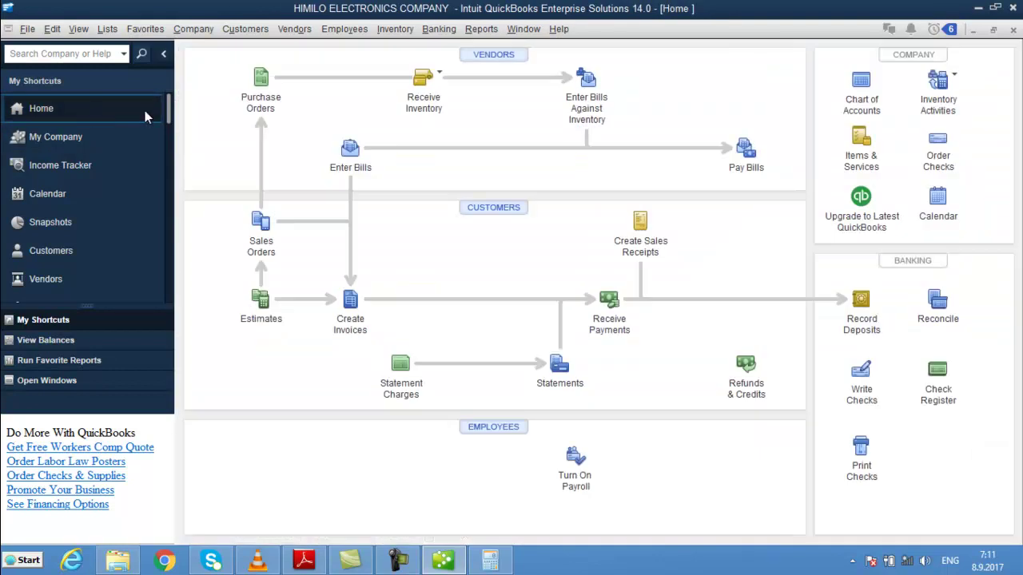
- Record a 59,00 payment from the customer with reference number 555
{"action": "left_click", "coordinate": [610, 302]}
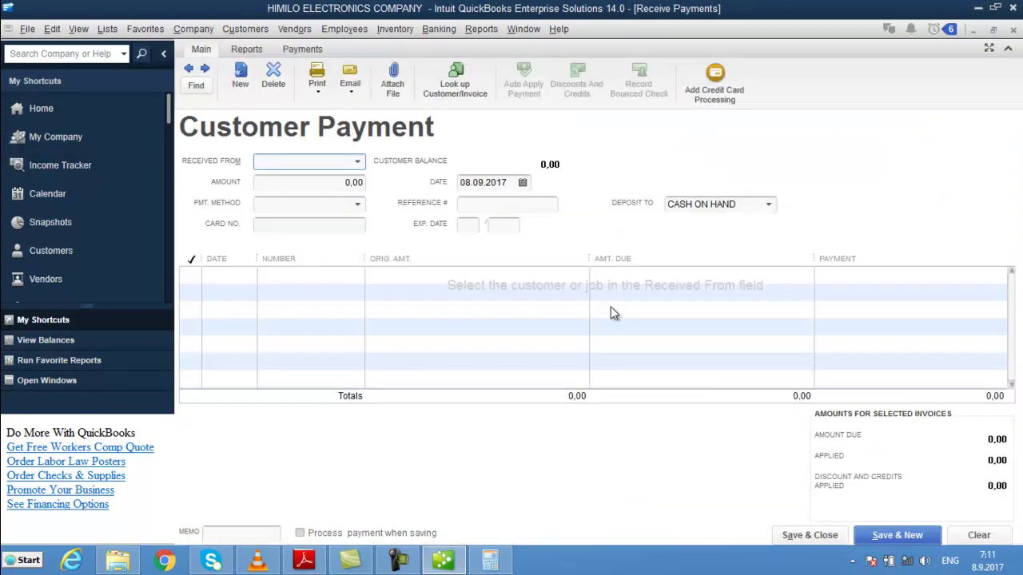
{"action": "type", "text": "AB"}
{"action": "key", "text": "Tab"}
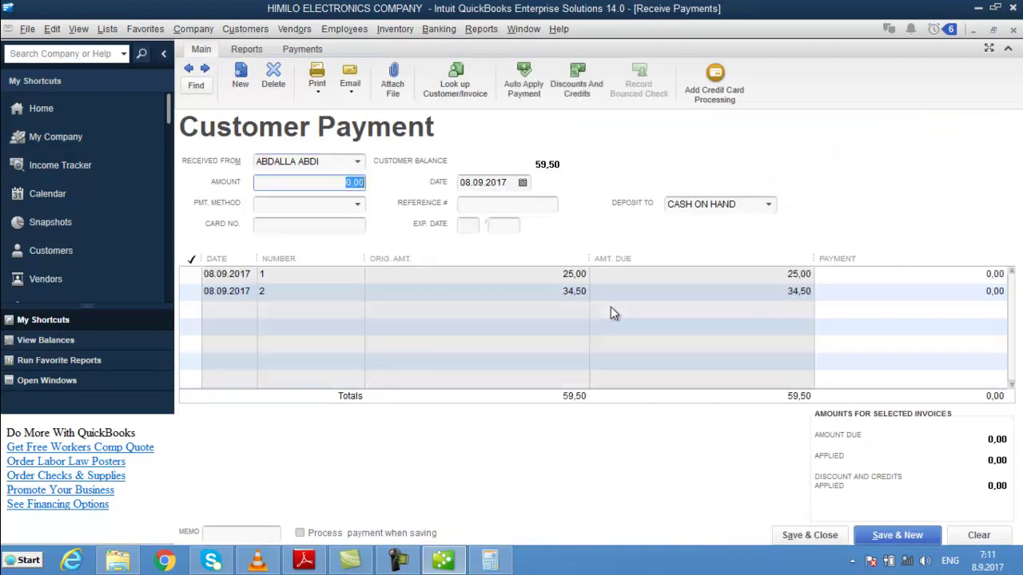
{"action": "type", "text": "59"}
{"action": "key", "text": "Tab"}
{"action": "key", "text": "Tab"}
{"action": "key", "text": "Tab"}
{"action": "type", "text": "555"}
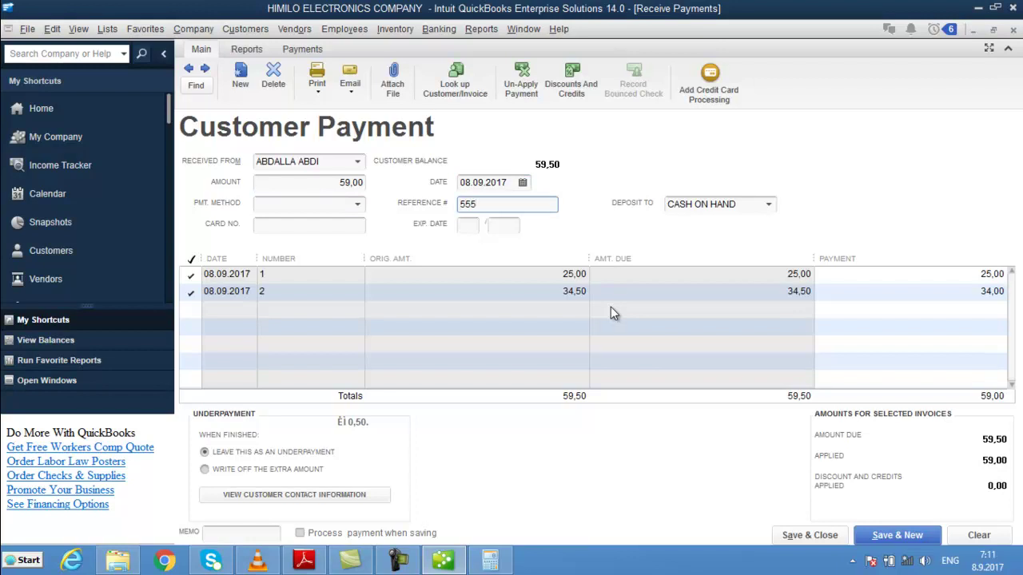
- Apply a 0,50 discount on invoice 1 to the DIS account, then save the payment
{"action": "left_click", "coordinate": [586, 91]}
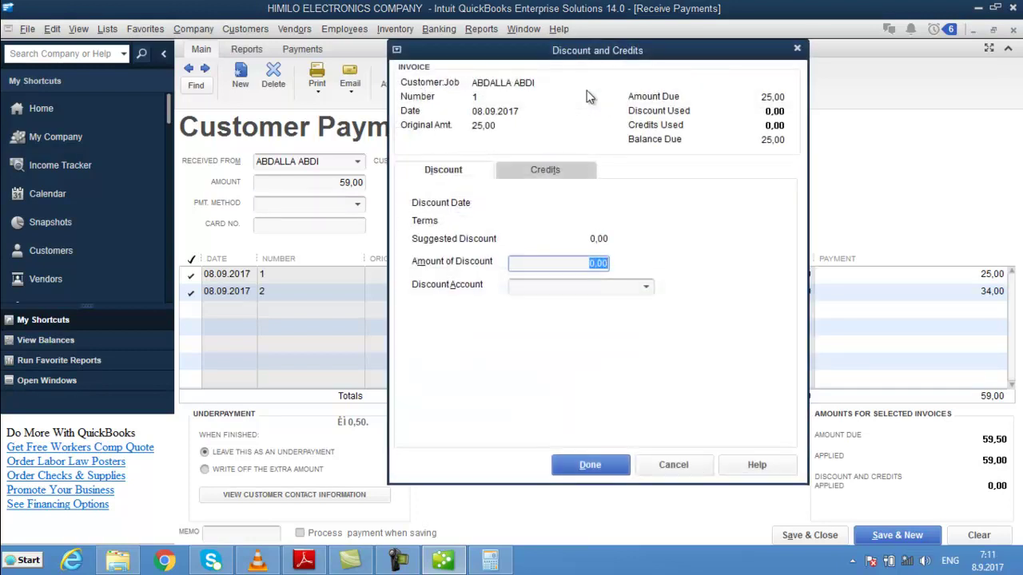
{"action": "type", "text": "0,5"}
{"action": "key", "text": "Tab"}
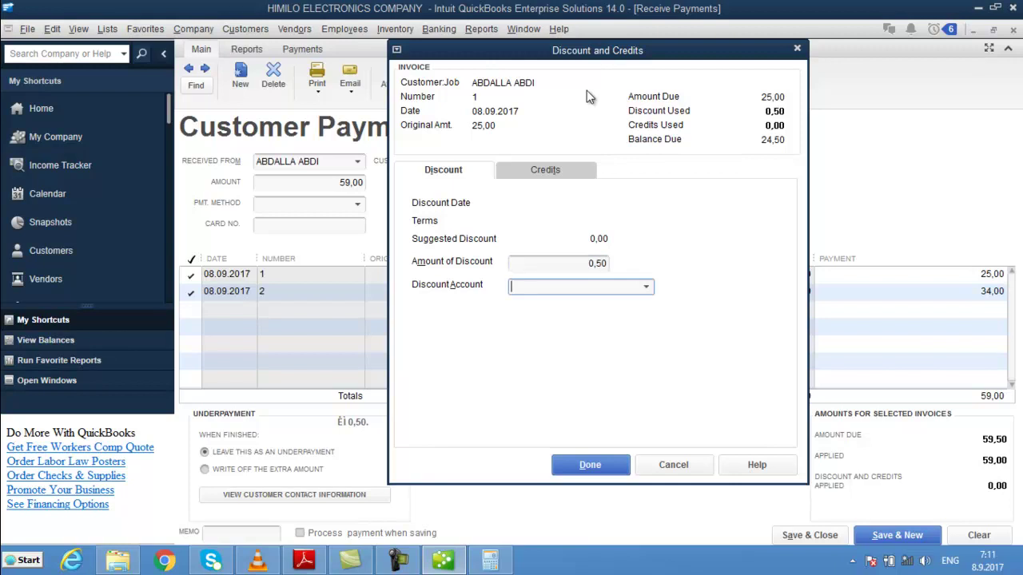
{"action": "left_click", "coordinate": [646, 289]}
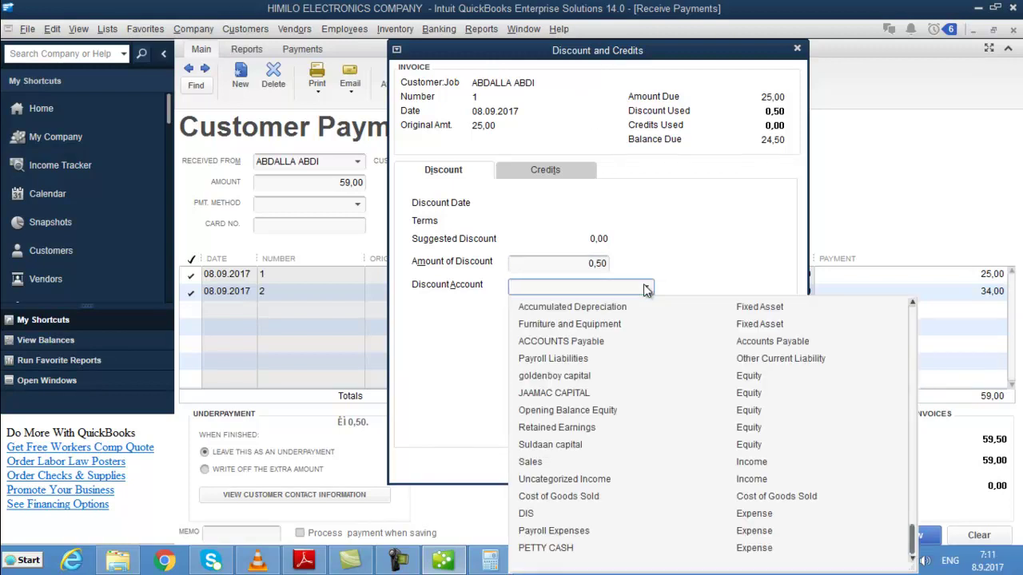
{"action": "type", "text": "DIS"}
{"action": "key", "text": "Tab"}
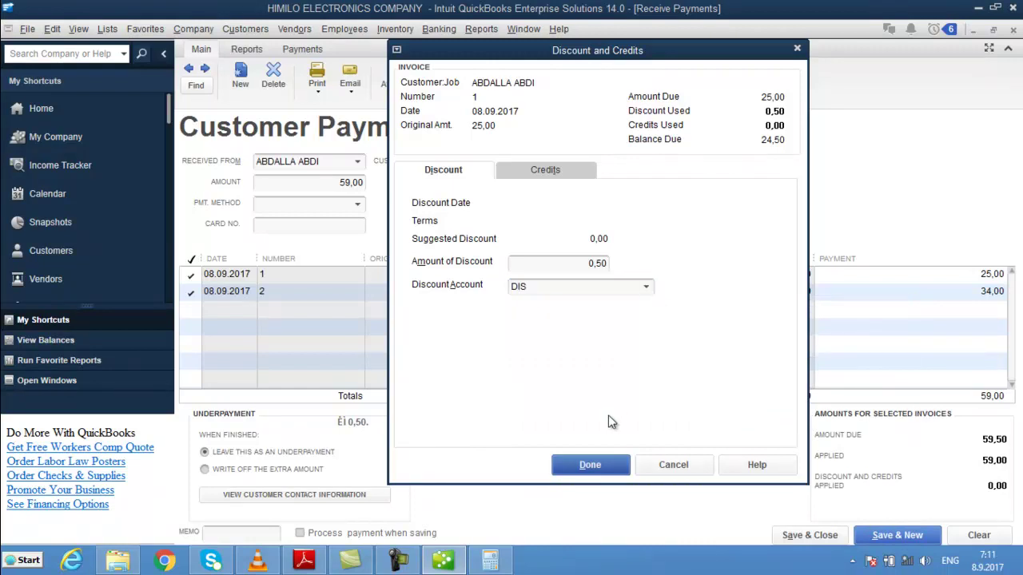
{"action": "left_click", "coordinate": [588, 465]}
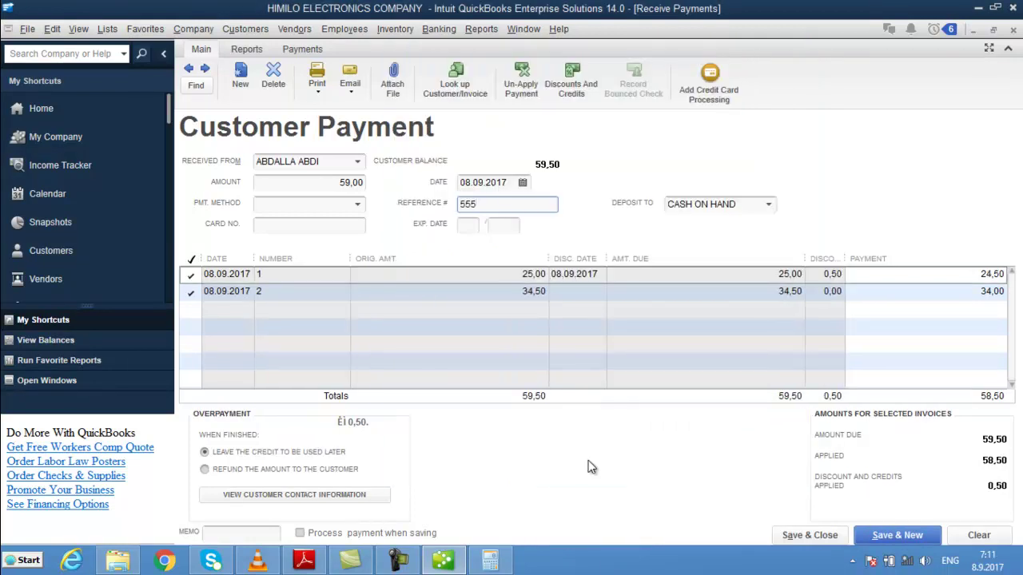
{"action": "key", "text": "ctrl+s"}
{"action": "key", "text": "Return"}
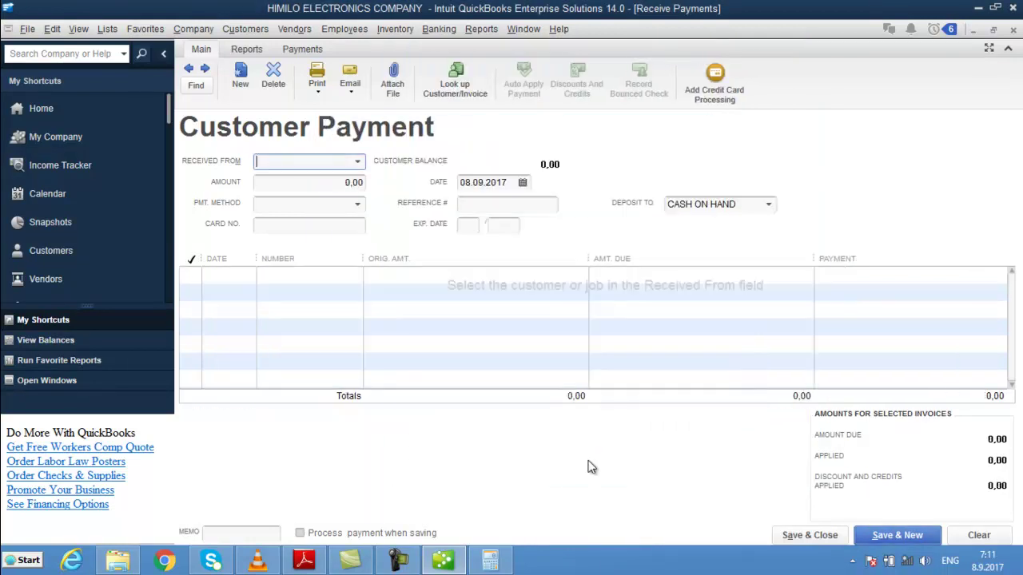
{"action": "key", "text": "Escape"}
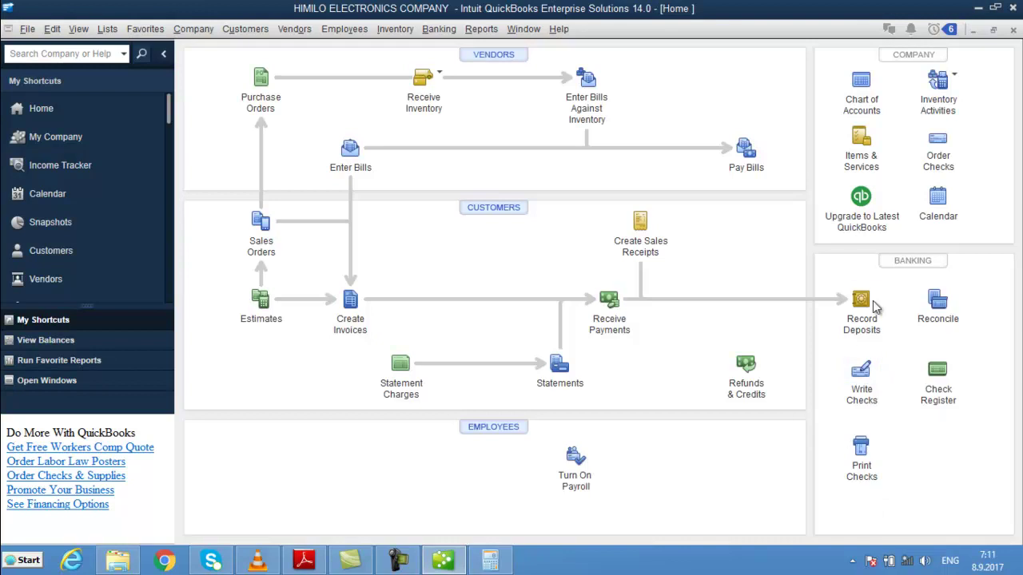
- Start a new check to the suggested vendor, continuing past the open-bills notice
{"action": "left_click", "coordinate": [862, 390]}
{"action": "left_click", "coordinate": [441, 189]}
{"action": "type", "text": "s"}
{"action": "key", "text": "Tab"}
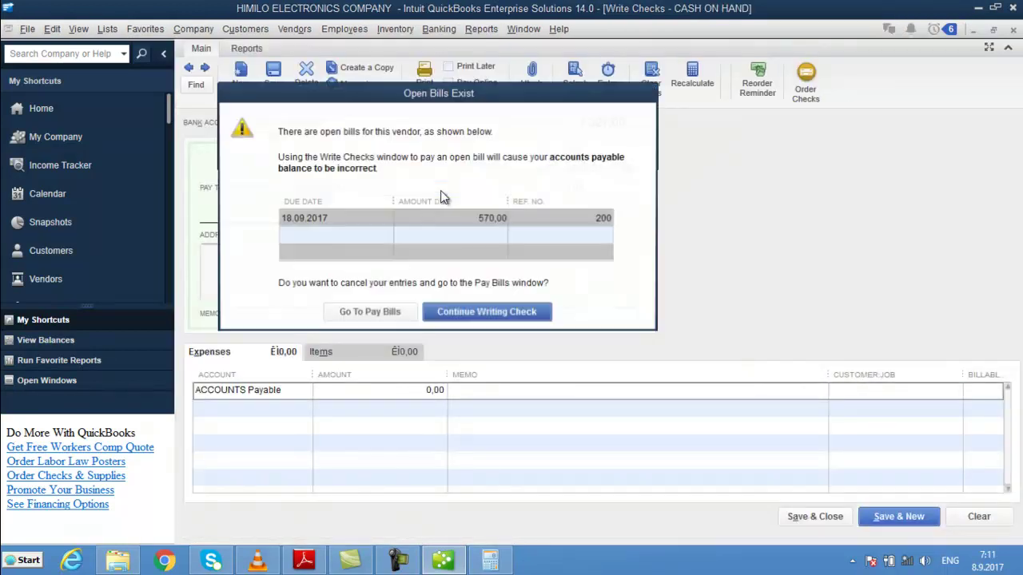
{"action": "left_click", "coordinate": [485, 314]}
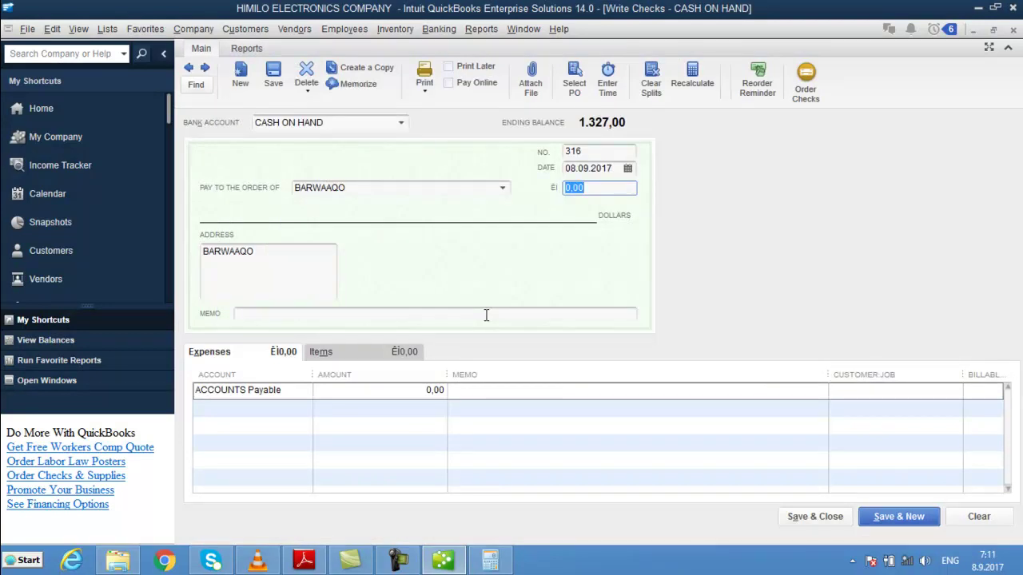
- Set the expense line to 400,00 with memo WAA DAYNTII LAYGU LAHAA and save check 316
{"action": "left_click", "coordinate": [398, 389]}
{"action": "left_click_drag", "start_coordinate": [399, 388], "coordinate": [609, 392]}
{"action": "key", "text": "BackSpace"}
{"action": "type", "text": "400"}
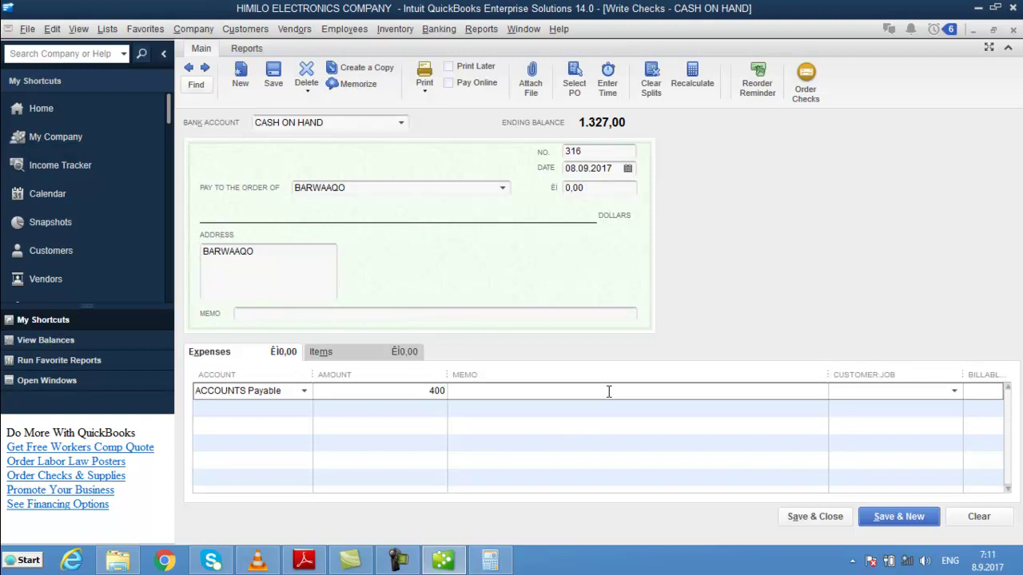
{"action": "key", "text": "Tab"}
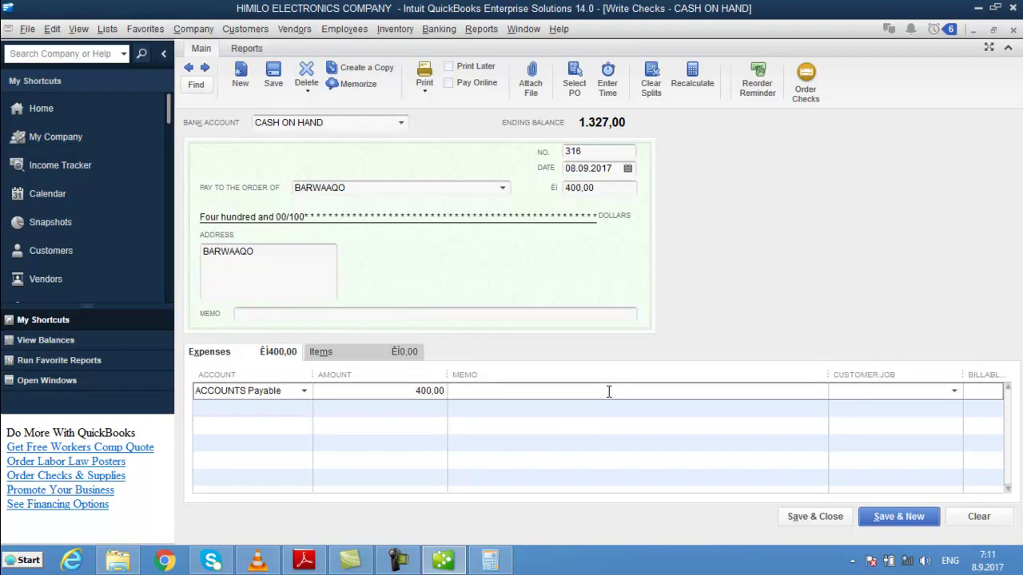
{"action": "type", "text": "WAA DAYNTII LAYGU LAHAA"}
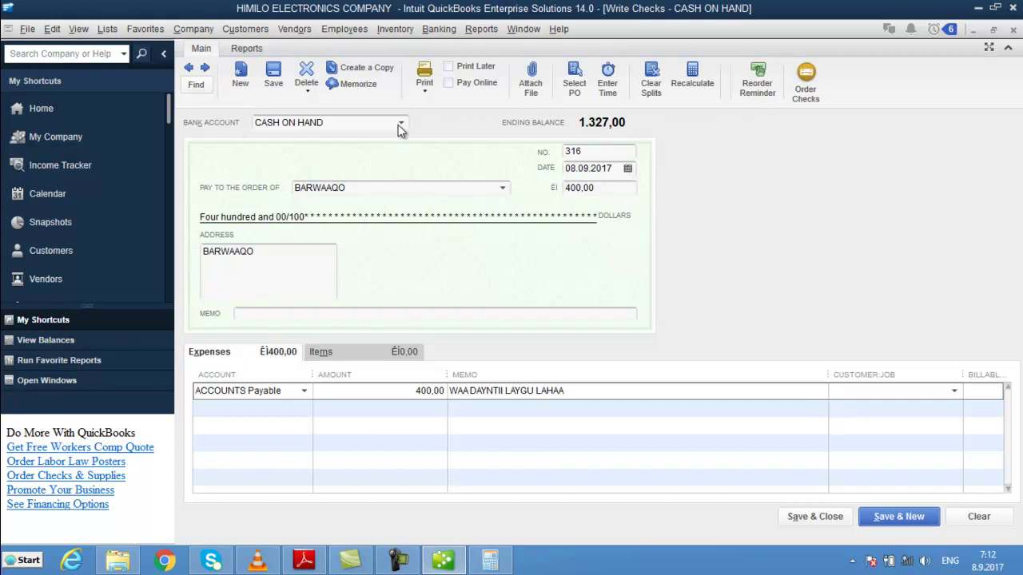
{"action": "left_click", "coordinate": [886, 516]}
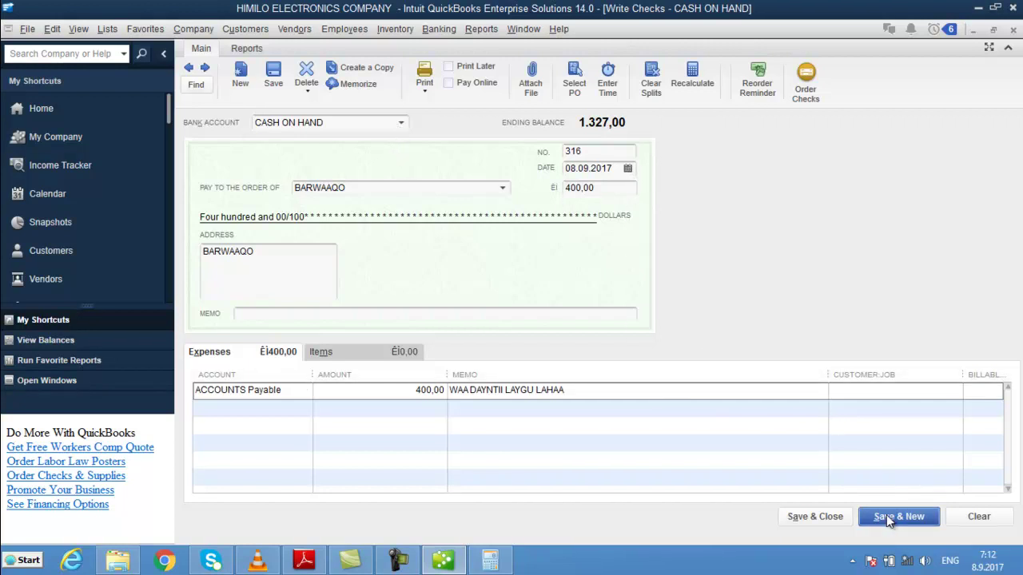
{"action": "key", "text": "Escape"}
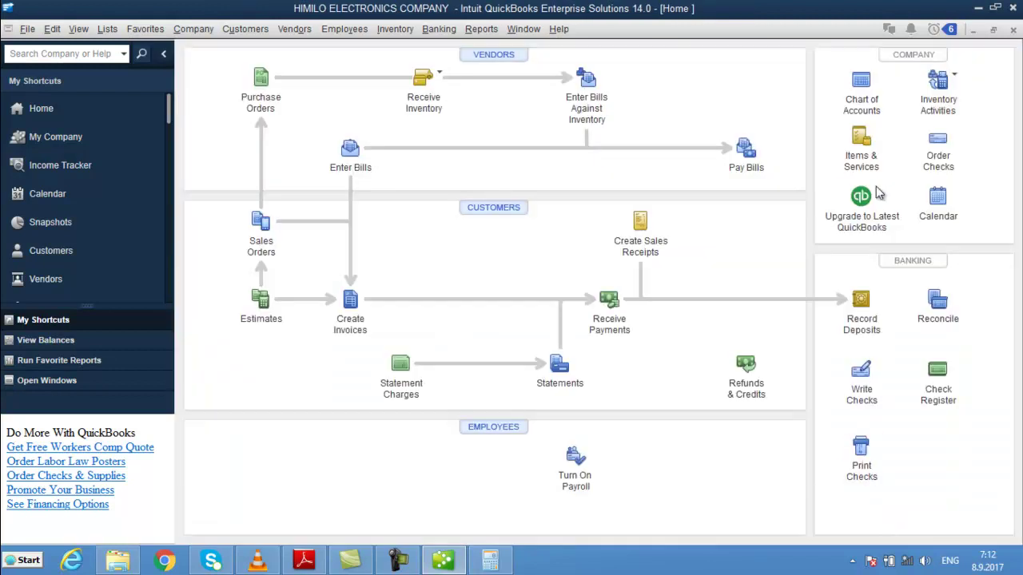
{"action": "left_click", "coordinate": [861, 86]}
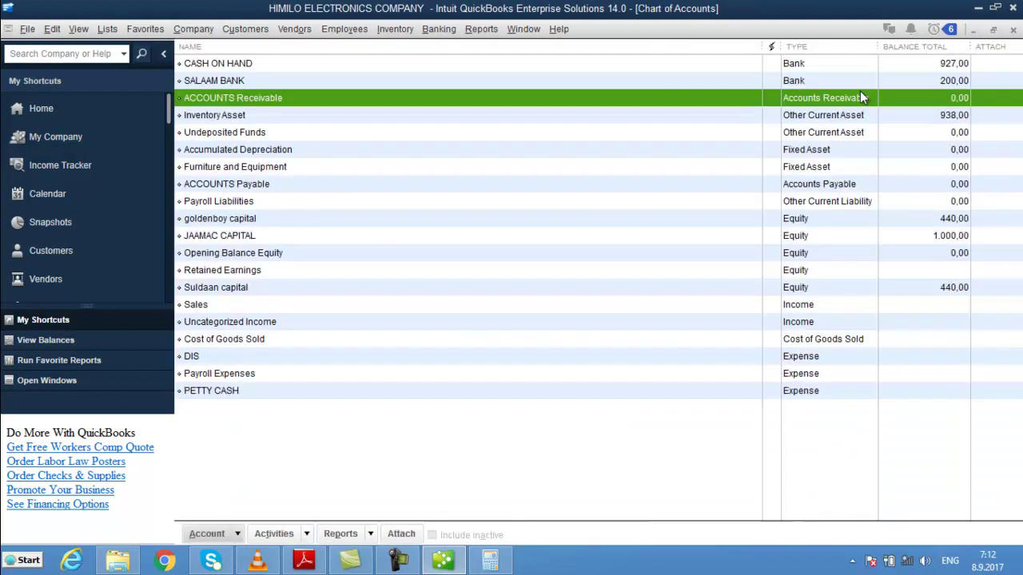
- Review Chart of Accounts balances, confirming CASH ON HAND at 927,00 and SALAAM BANK at 200,00
{"action": "left_click", "coordinate": [897, 68]}
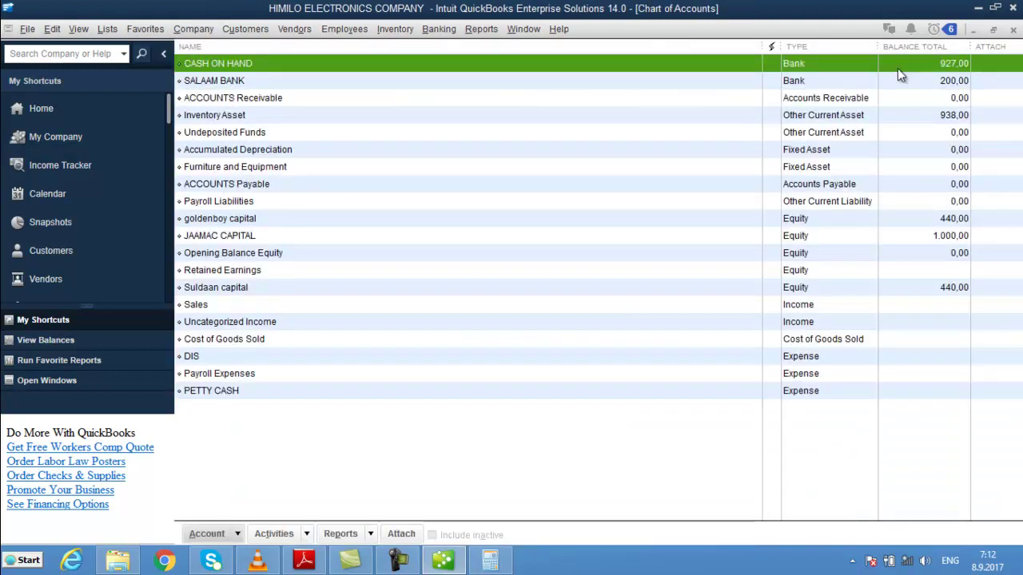
{"action": "left_click", "coordinate": [956, 203]}
{"action": "left_click", "coordinate": [925, 186]}
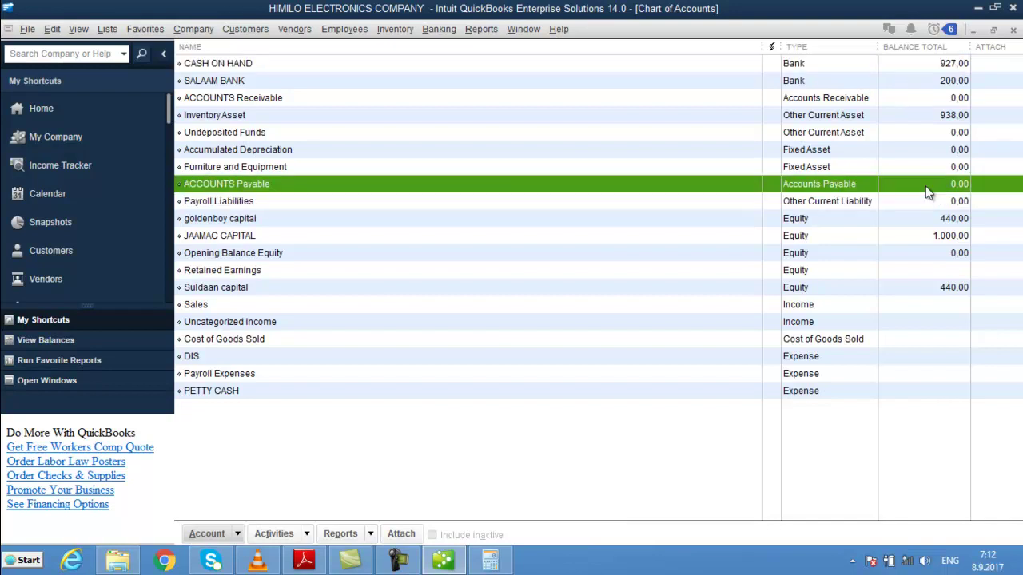
{"action": "left_click", "coordinate": [483, 151]}
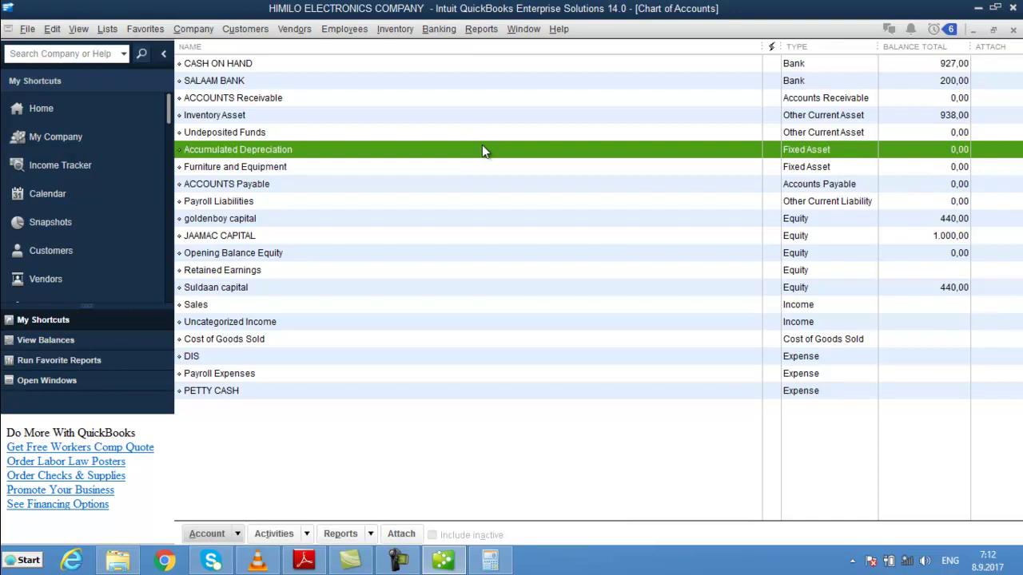
{"action": "left_click", "coordinate": [438, 105]}
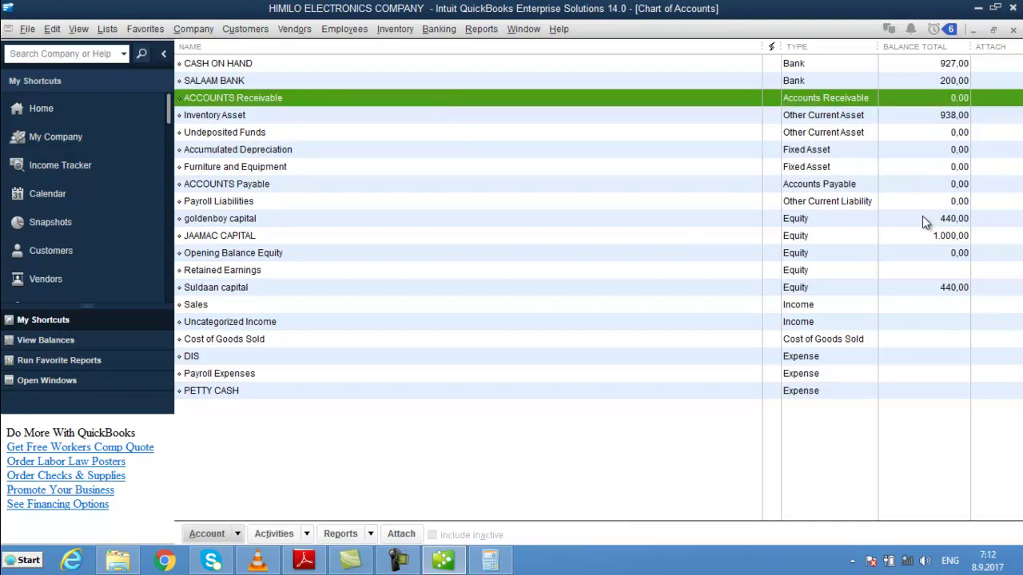
{"action": "left_click", "coordinate": [947, 64]}
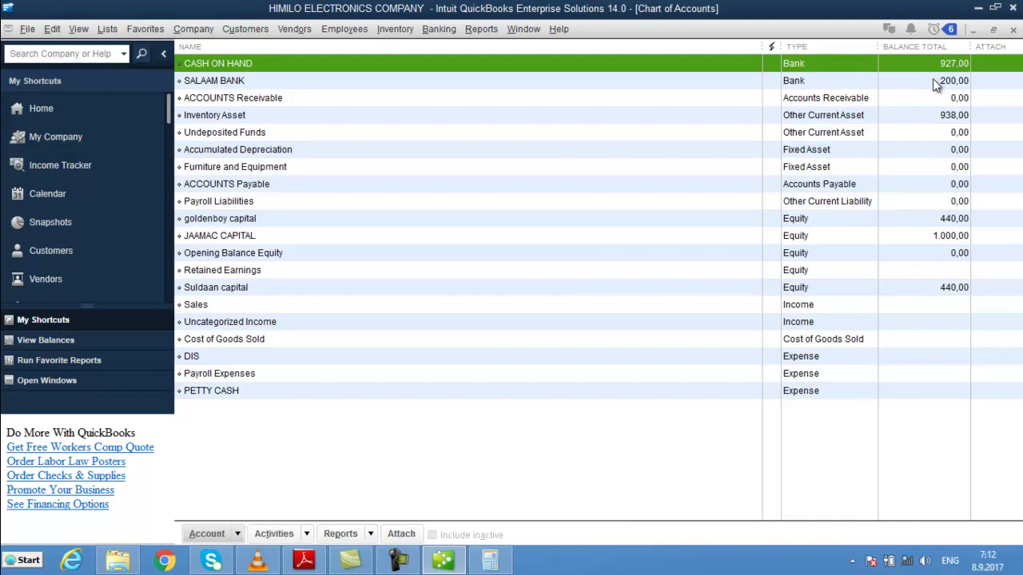
{"action": "left_click", "coordinate": [936, 83]}
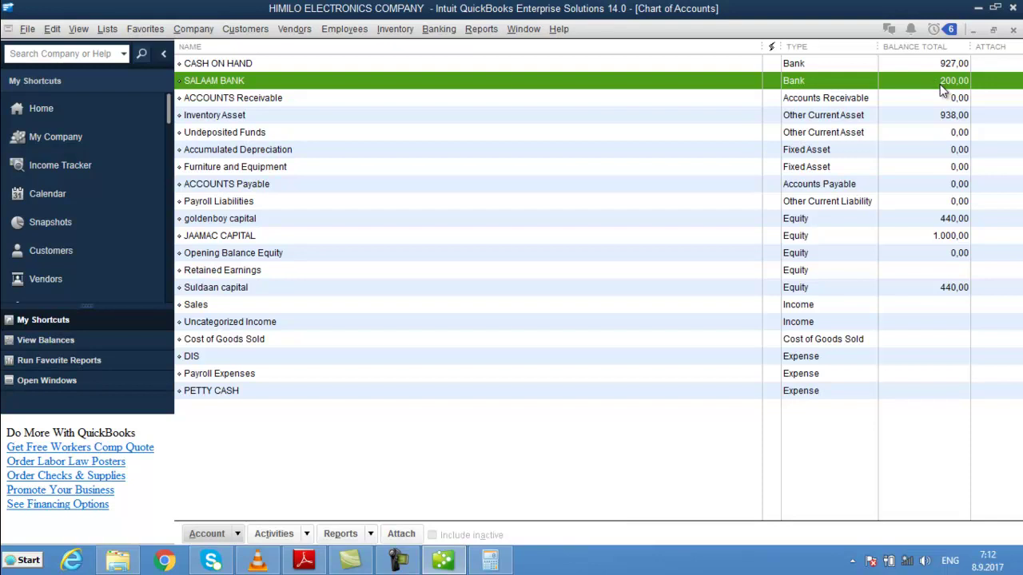
{"action": "key", "text": "Escape"}
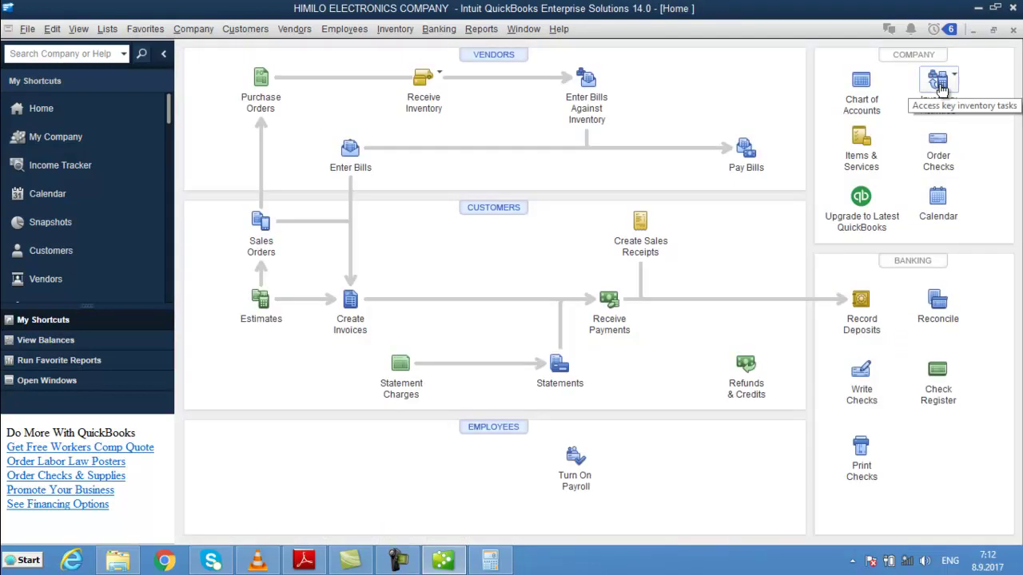
{"action": "left_click", "coordinate": [859, 87]}
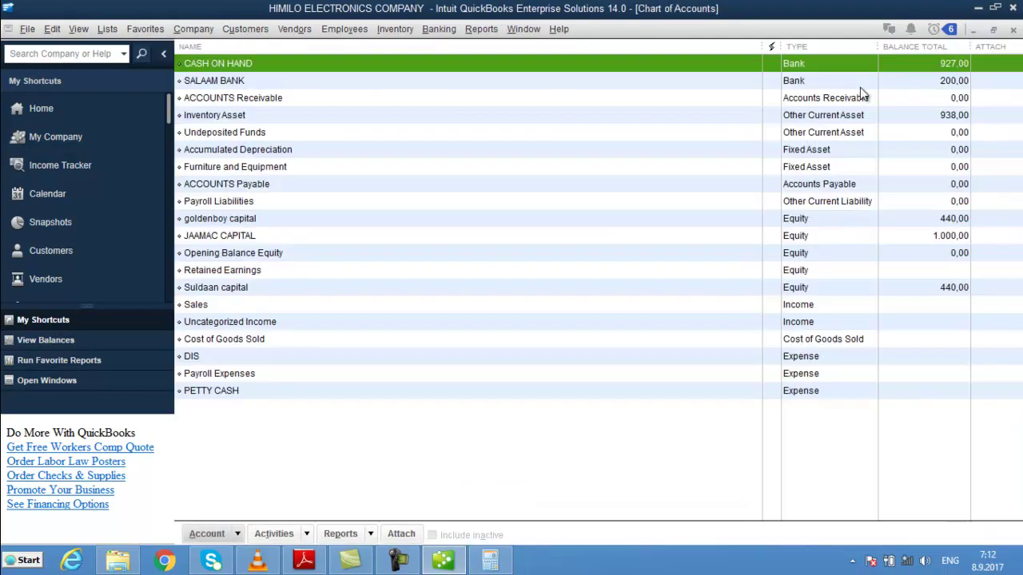
{"action": "left_click", "coordinate": [950, 85]}
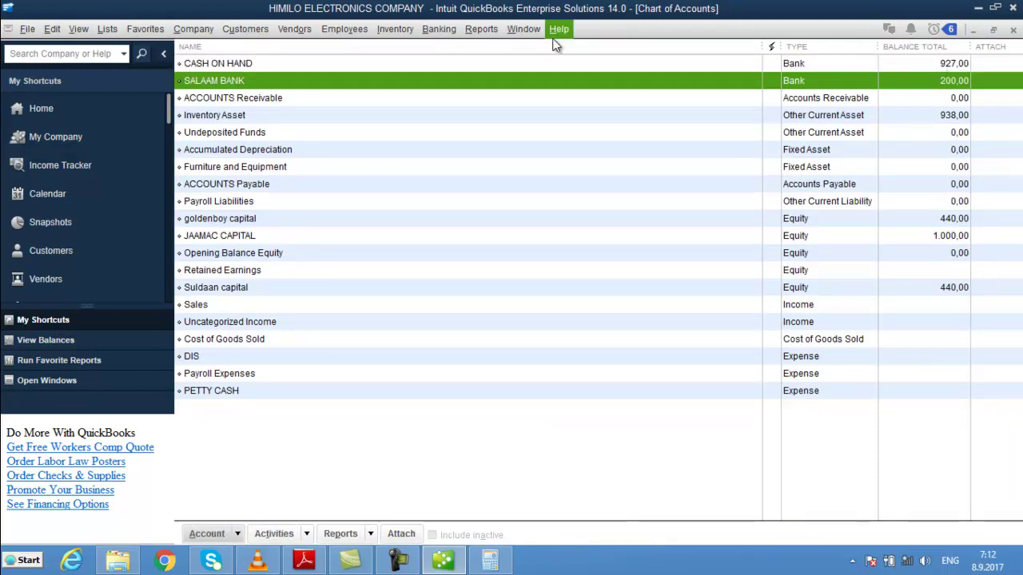
{"action": "left_click", "coordinate": [438, 29]}
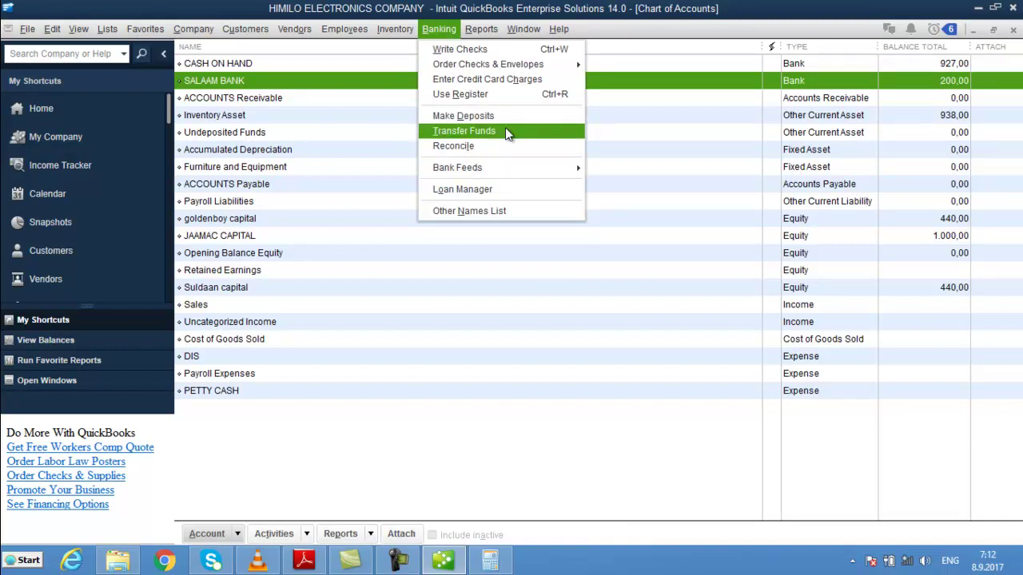
- Set up a 927 transfer from CASH ON HAND to SALAAM BANK
{"action": "left_click", "coordinate": [505, 131]}
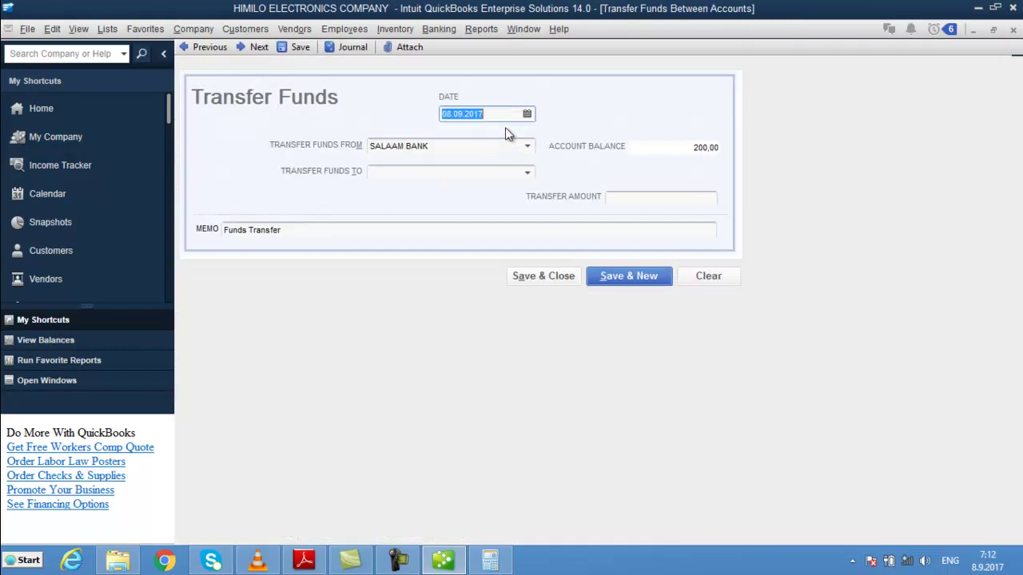
{"action": "left_click", "coordinate": [449, 177]}
{"action": "left_click_drag", "start_coordinate": [441, 148], "coordinate": [302, 152]}
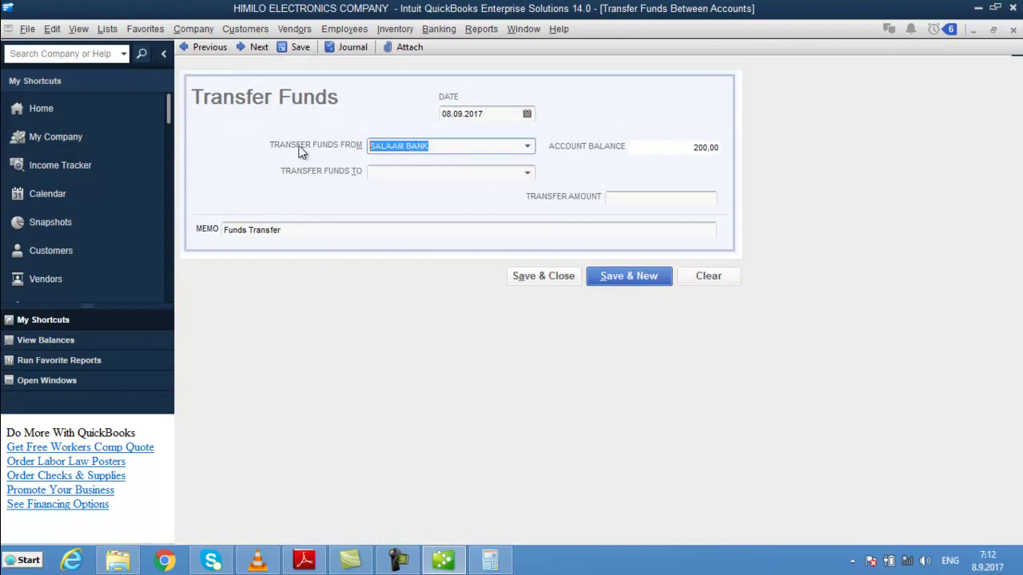
{"action": "type", "text": "CASH ON HAND"}
{"action": "key", "text": "Tab"}
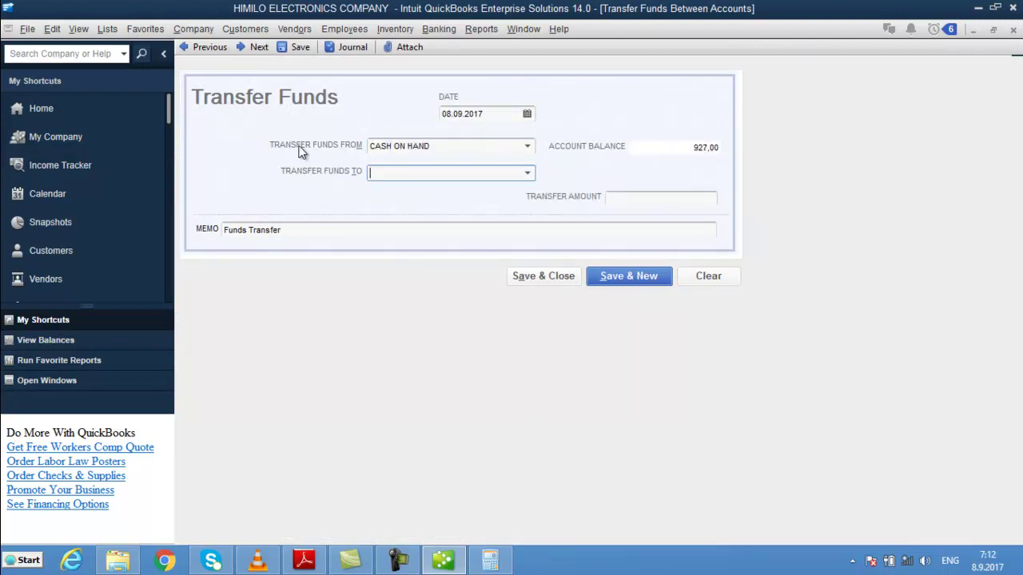
{"action": "type", "text": "SALAAM BANK"}
{"action": "key", "text": "Tab"}
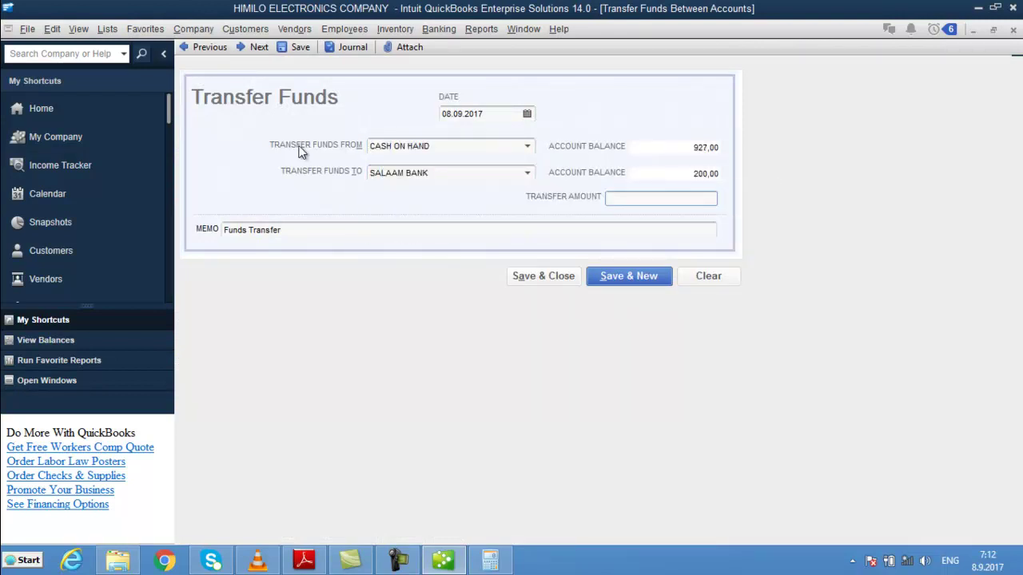
{"action": "type", "text": "927"}
{"action": "key", "text": "Tab"}
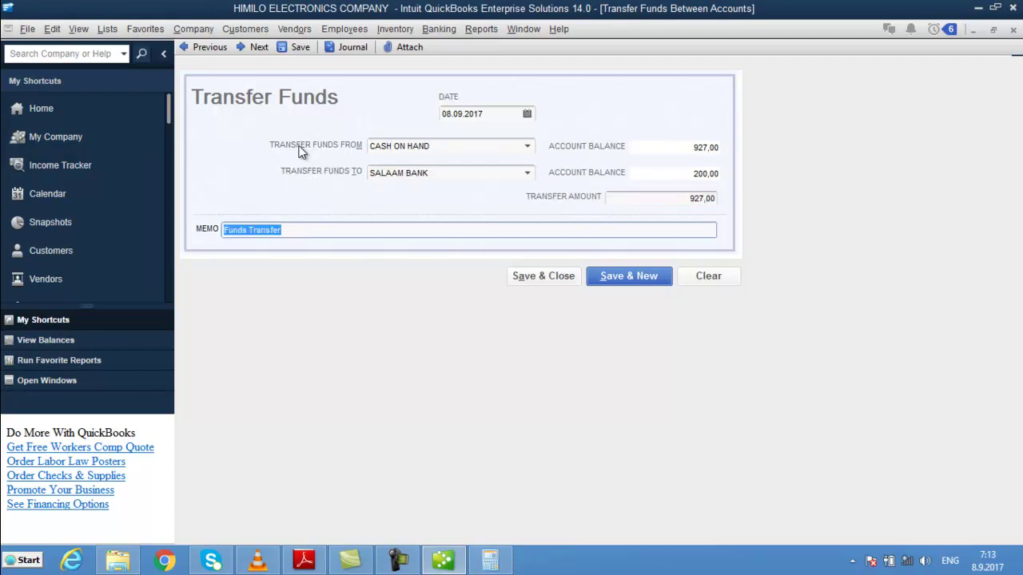
- Enter memo PV2233 on the transfer and save it
{"action": "type", "text": "PVE01"}
{"action": "key", "text": "BackSpace"}
{"action": "key", "text": "BackSpace"}
{"action": "key", "text": "BackSpace"}
{"action": "key", "text": "BackSpace"}
{"action": "key", "text": "BackSpace"}
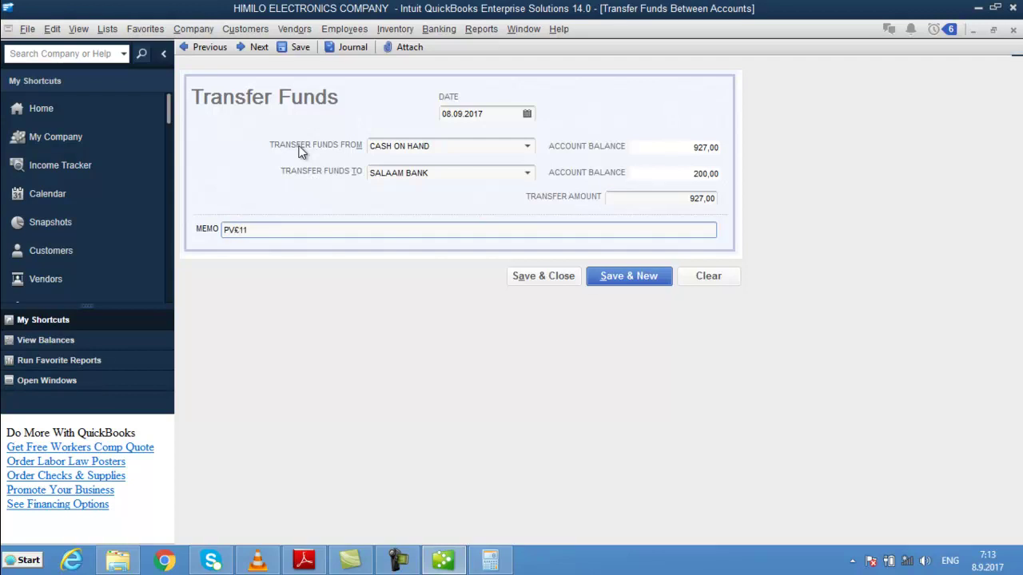
{"action": "type", "text": "PVE"}
{"action": "key", "text": "BackSpace"}
{"action": "key", "text": "BackSpace"}
{"action": "key", "text": "BackSpace"}
{"action": "type", "text": "PVE"}
{"action": "key", "text": "BackSpace"}
{"action": "type", "text": "E"}
{"action": "key", "text": "BackSpace"}
{"action": "type", "text": "2233"}
{"action": "left_click", "coordinate": [549, 273]}
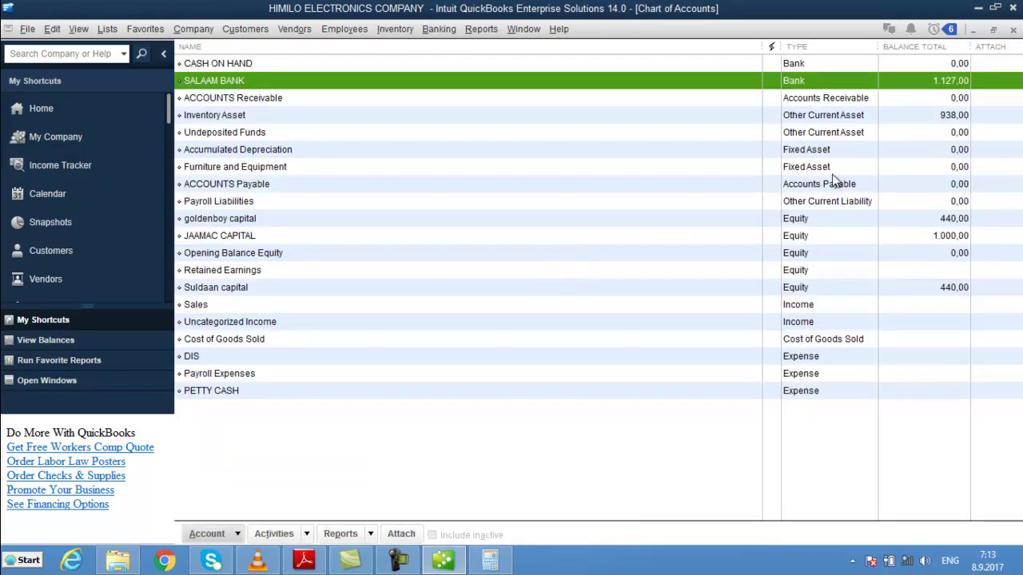
{"action": "left_click", "coordinate": [910, 64]}
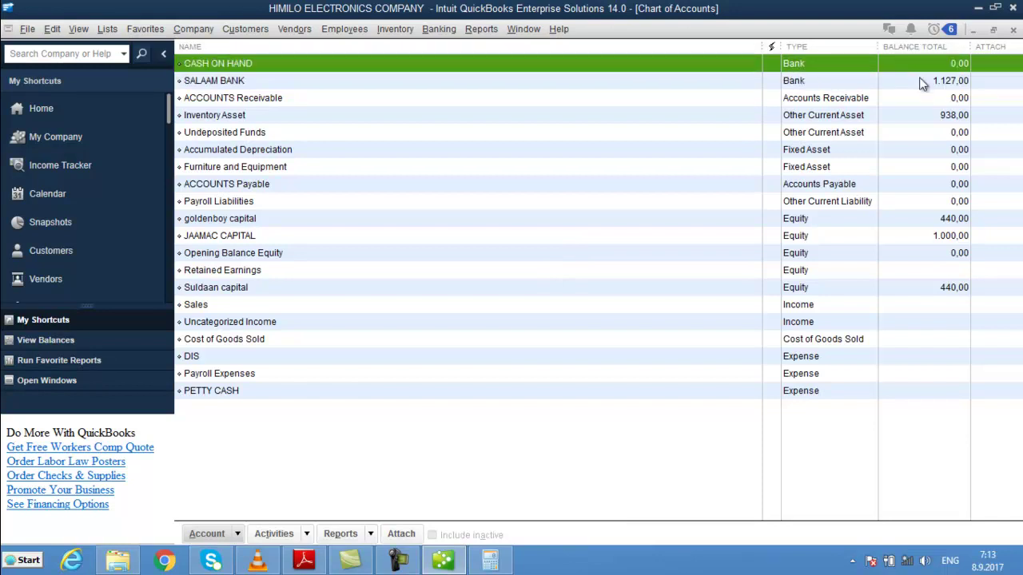
{"action": "left_click", "coordinate": [919, 81]}
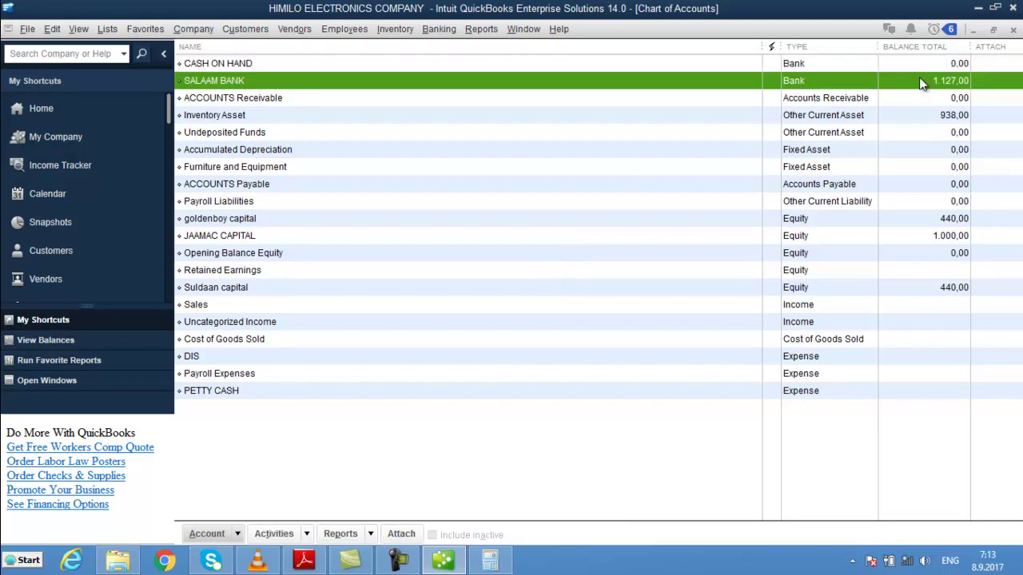
{"action": "key", "text": "Escape"}
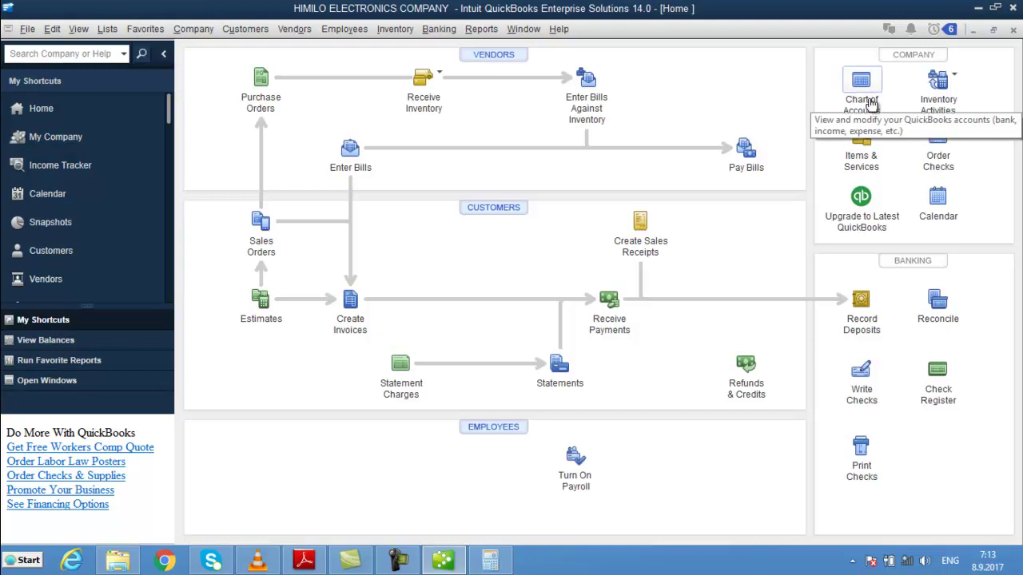
{"action": "left_click", "coordinate": [861, 84]}
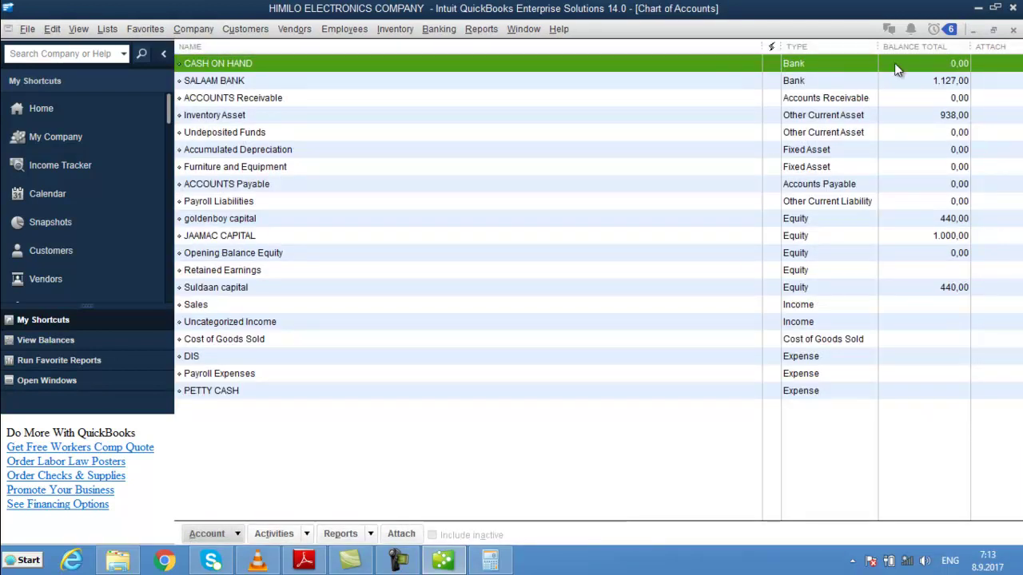
- Fill in a 100 transfer from SALAAM BANK to CASH ON HAND with memo PV3344
{"action": "left_click", "coordinate": [439, 28]}
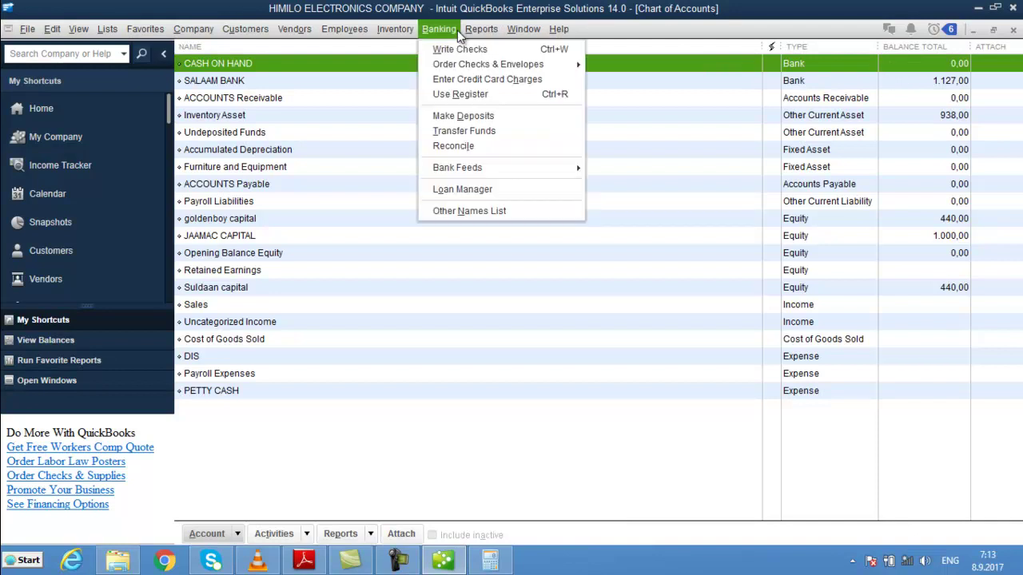
{"action": "left_click", "coordinate": [514, 131]}
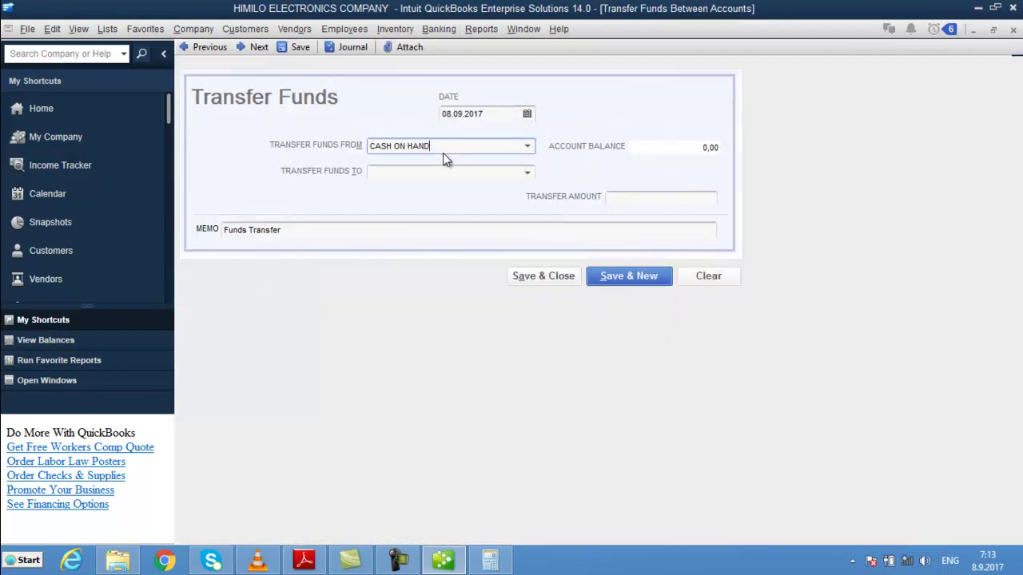
{"action": "type", "text": "s"}
{"action": "key", "text": "Tab"}
{"action": "type", "text": "c"}
{"action": "key", "text": "Tab"}
{"action": "type", "text": "1"}
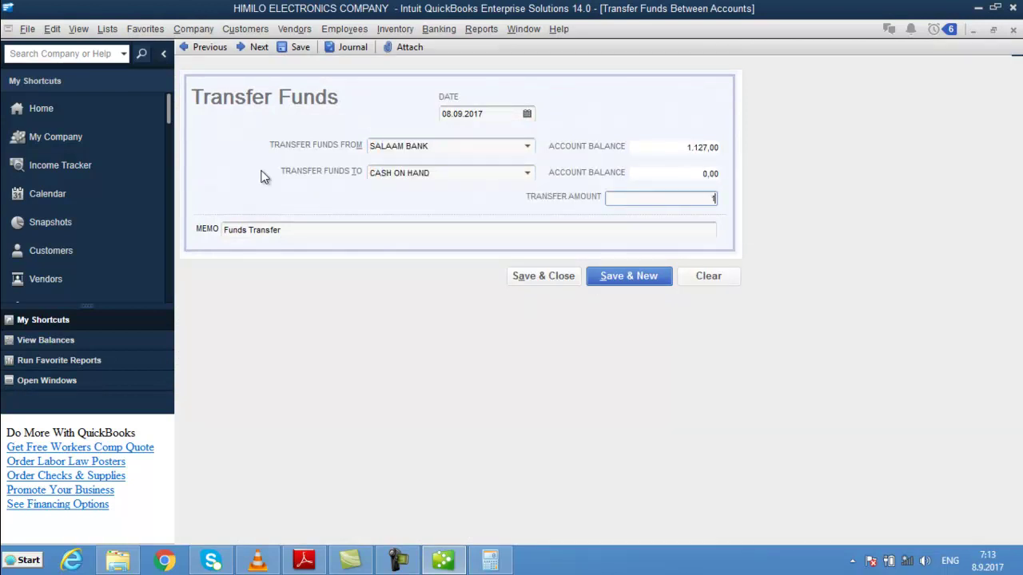
{"action": "type", "text": "00"}
{"action": "key", "text": "Tab"}
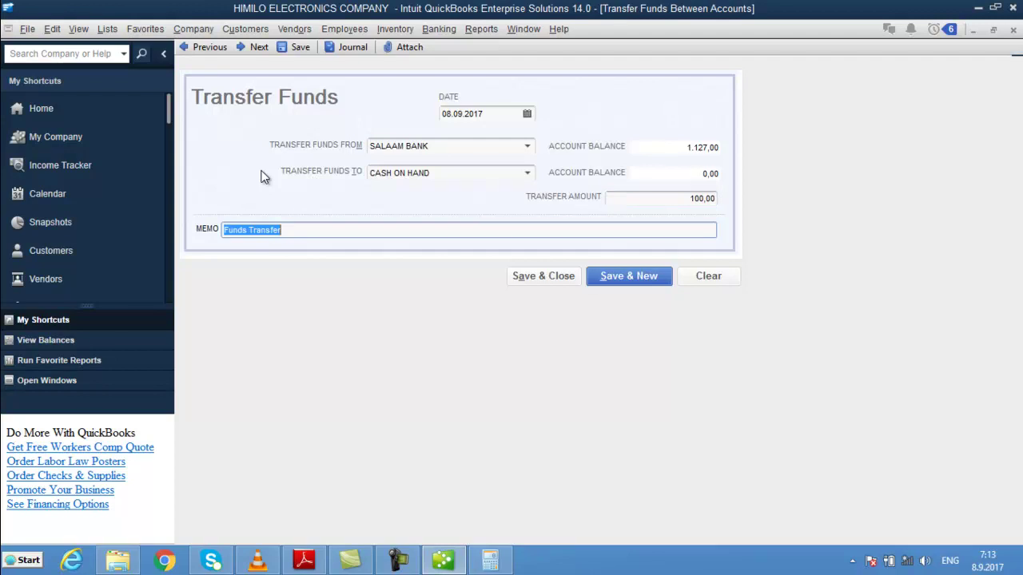
{"action": "type", "text": "PV"}
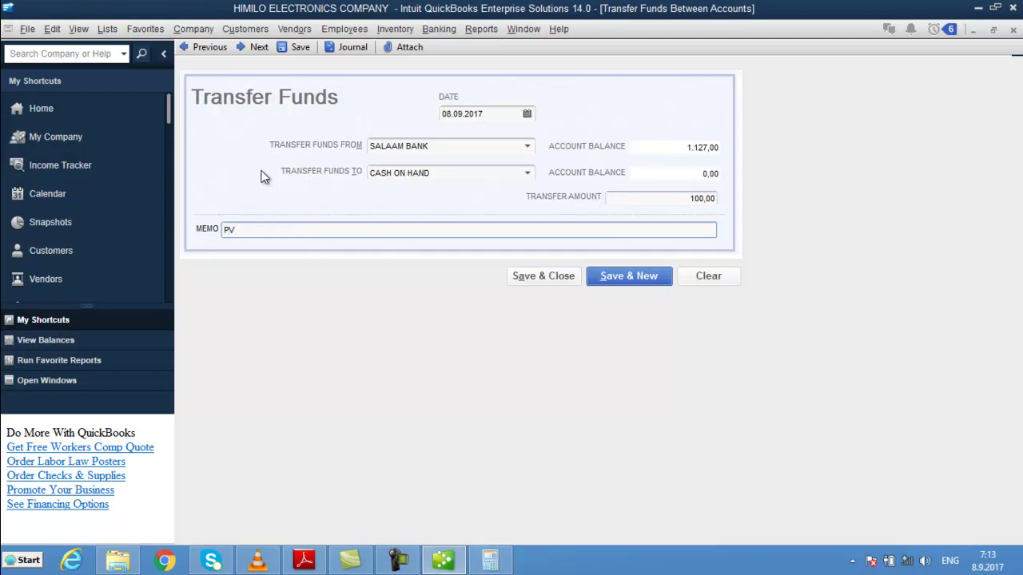
{"action": "type", "text": "3344"}
- Save the 100,00 transfer and confirm SALAAM BANK at 1.027,00 and cash at 100,00
{"action": "left_click", "coordinate": [548, 276]}
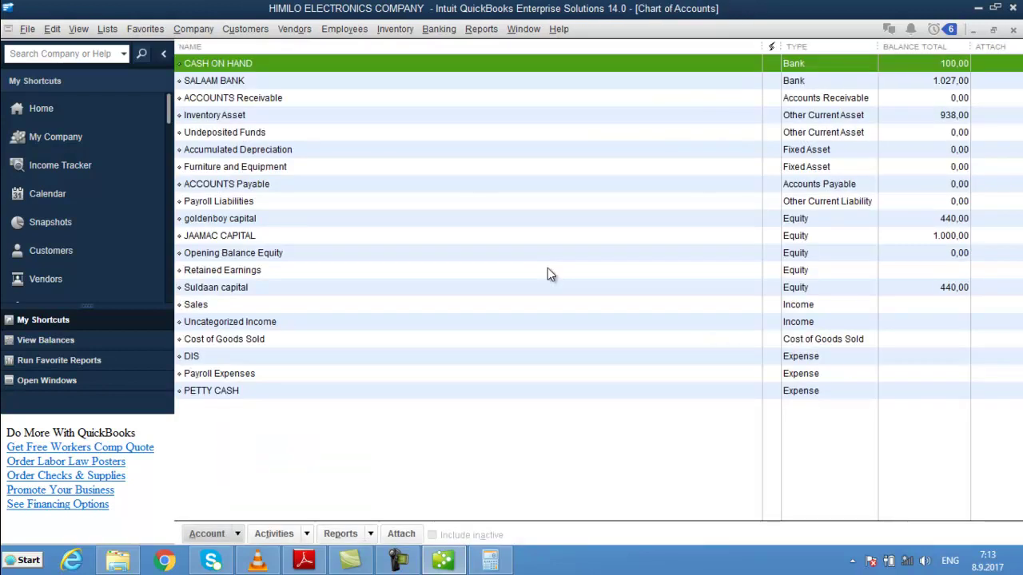
{"action": "left_click", "coordinate": [941, 85]}
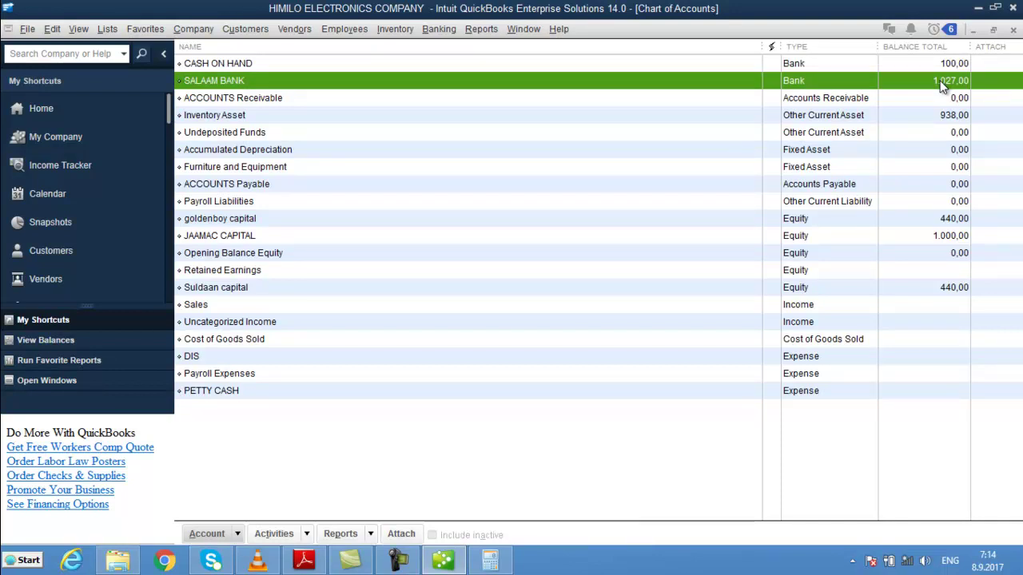
{"action": "key", "text": "Escape"}
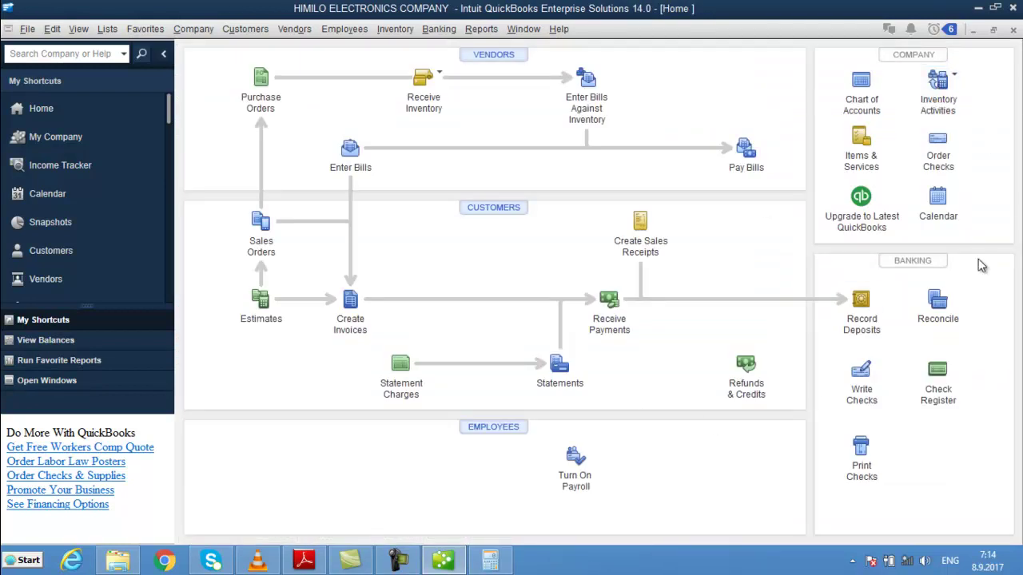
- Start a Custom Credit Memo for CASH CUSTOMER with a wider Item column
{"action": "left_click", "coordinate": [757, 397]}
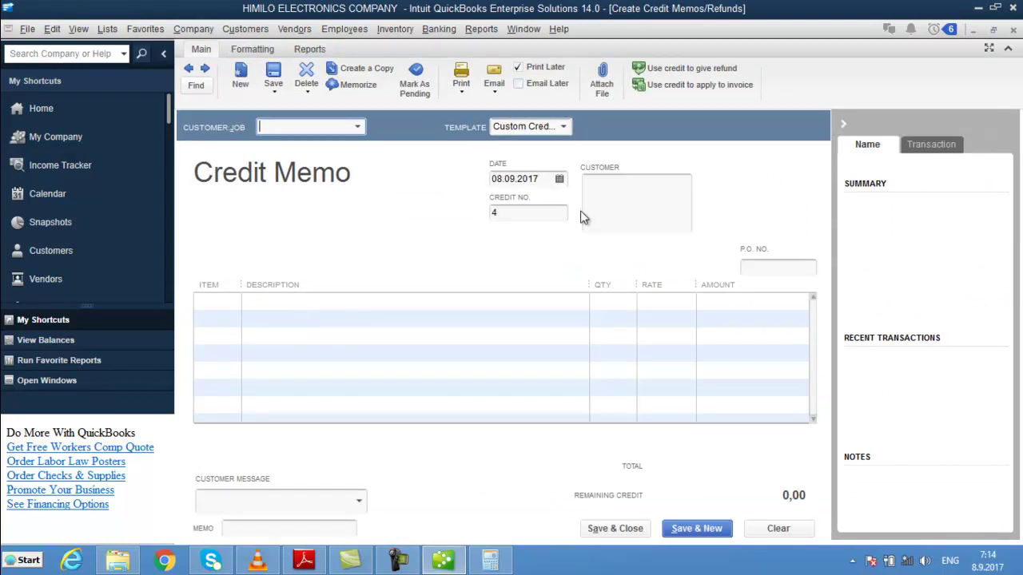
{"action": "left_click", "coordinate": [564, 126]}
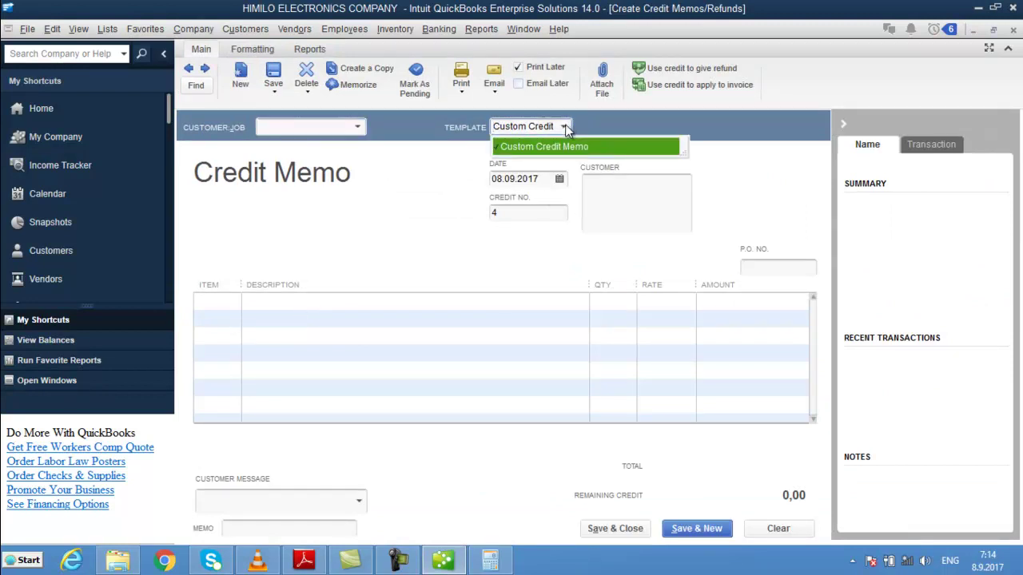
{"action": "left_click", "coordinate": [568, 146]}
{"action": "left_click_drag", "start_coordinate": [237, 283], "coordinate": [422, 281]}
{"action": "left_click", "coordinate": [357, 126]}
{"action": "left_click", "coordinate": [357, 128]}
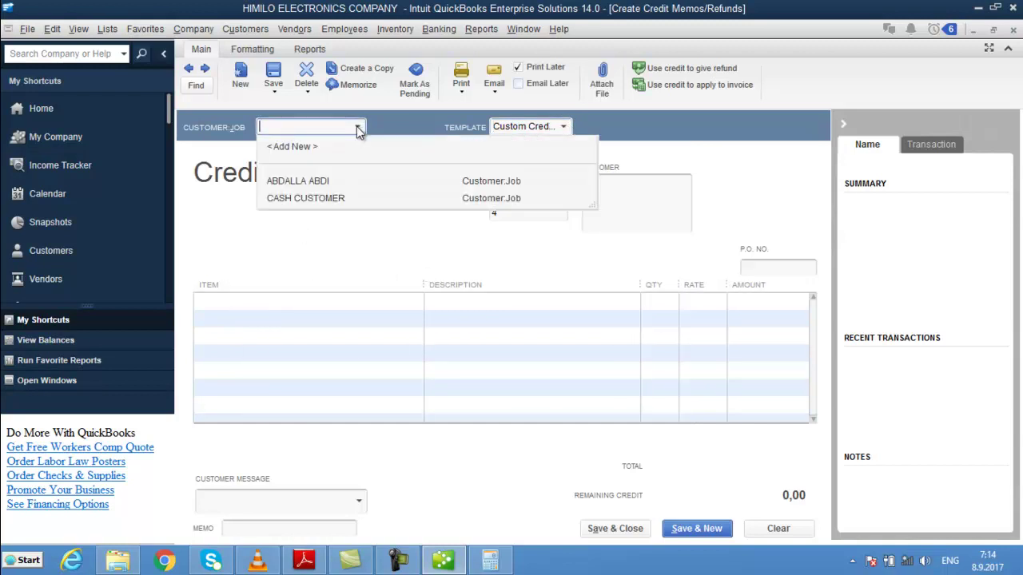
{"action": "left_click", "coordinate": [357, 128]}
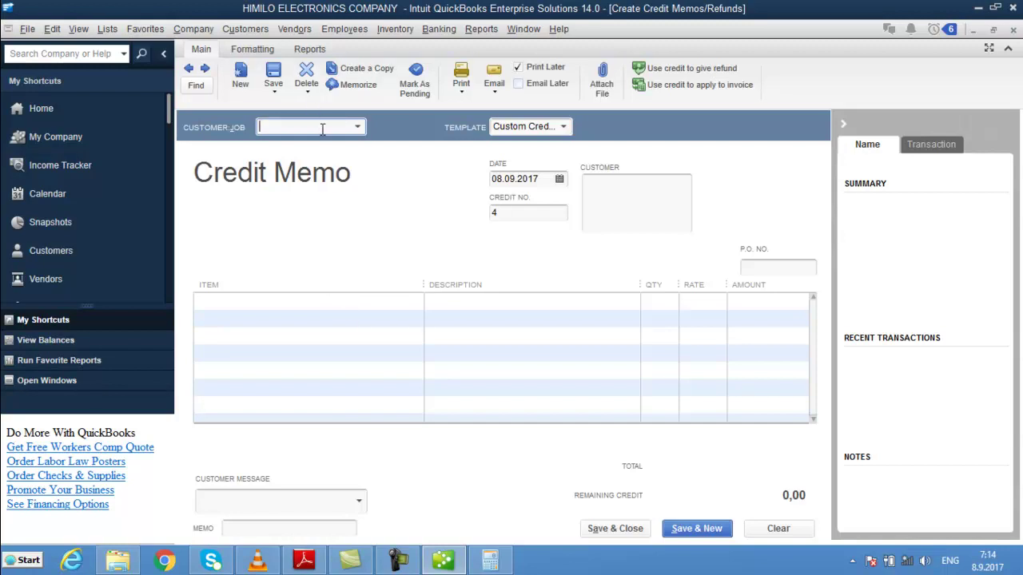
{"action": "type", "text": "CASH CUSTOMER"}
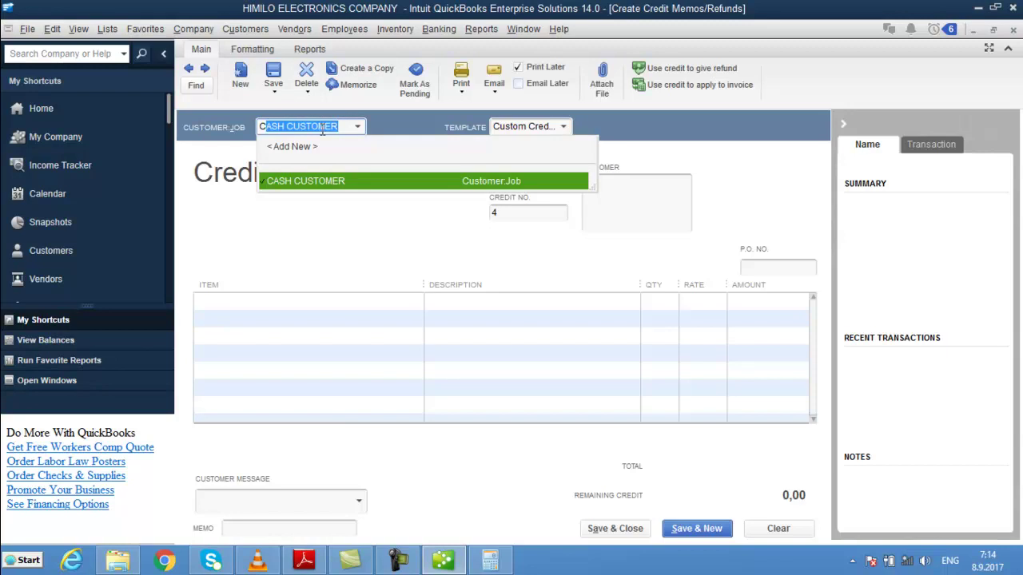
{"action": "key", "text": "Tab"}
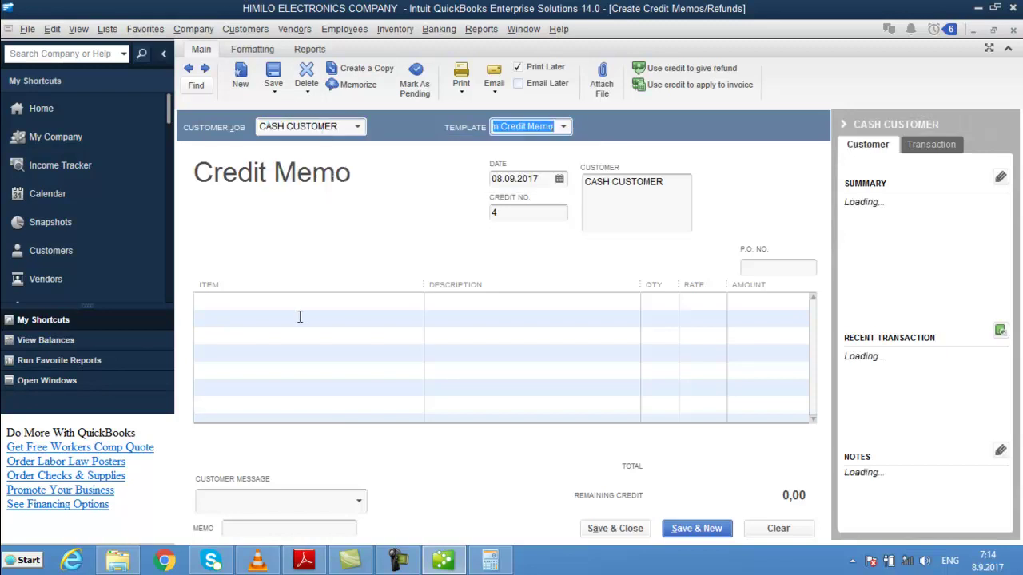
- Add 5 NAL W/W at 4,50 (22,50 total) and save the credit memo
{"action": "left_click", "coordinate": [290, 301]}
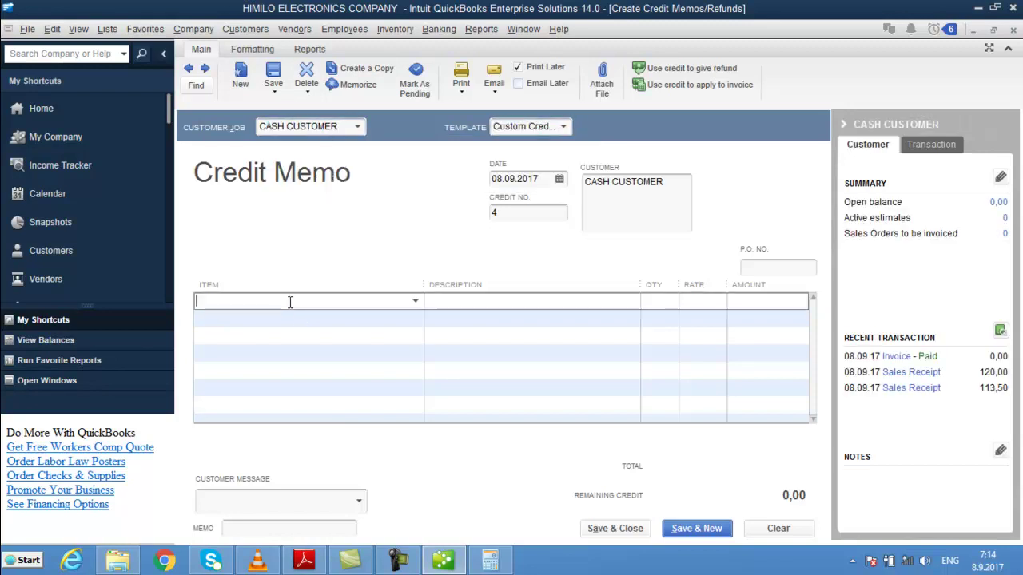
{"action": "type", "text": "NAL DHEX DHEXAAD"}
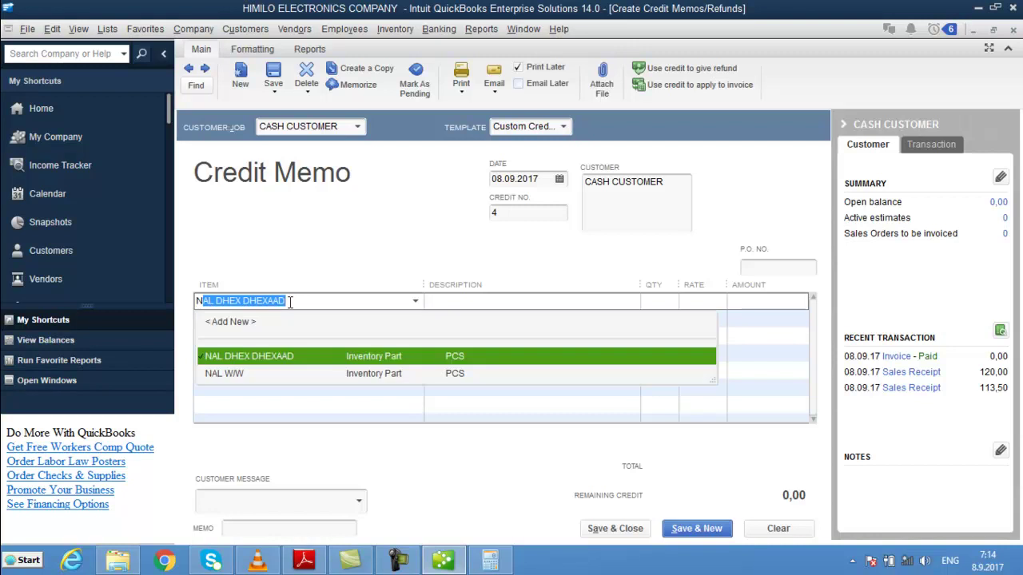
{"action": "key", "text": "Down"}
{"action": "key", "text": "Return"}
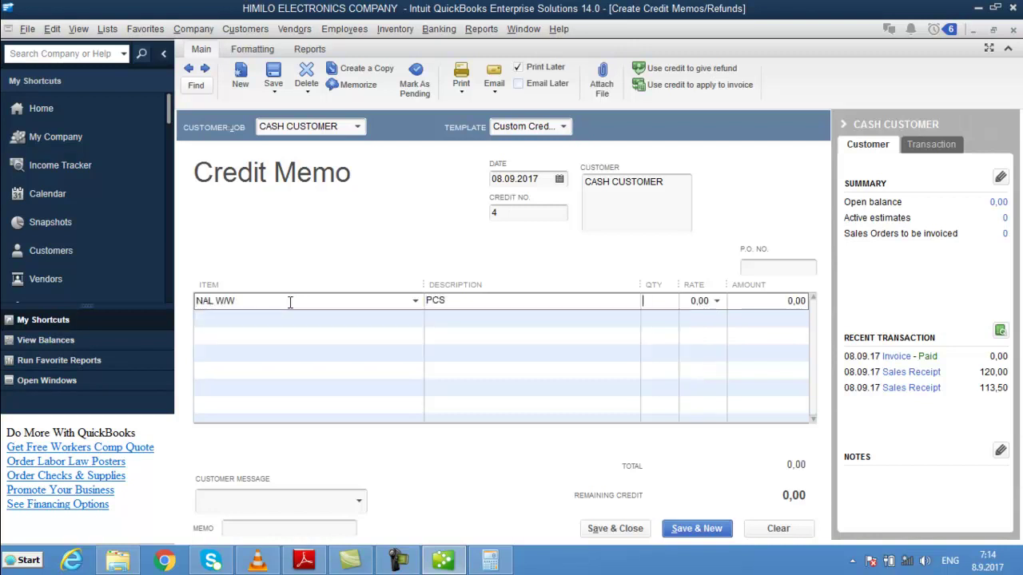
{"action": "type", "text": "5"}
{"action": "key", "text": "Tab"}
{"action": "type", "text": "4,50"}
{"action": "key", "text": "Tab"}
{"action": "key", "text": "Tab"}
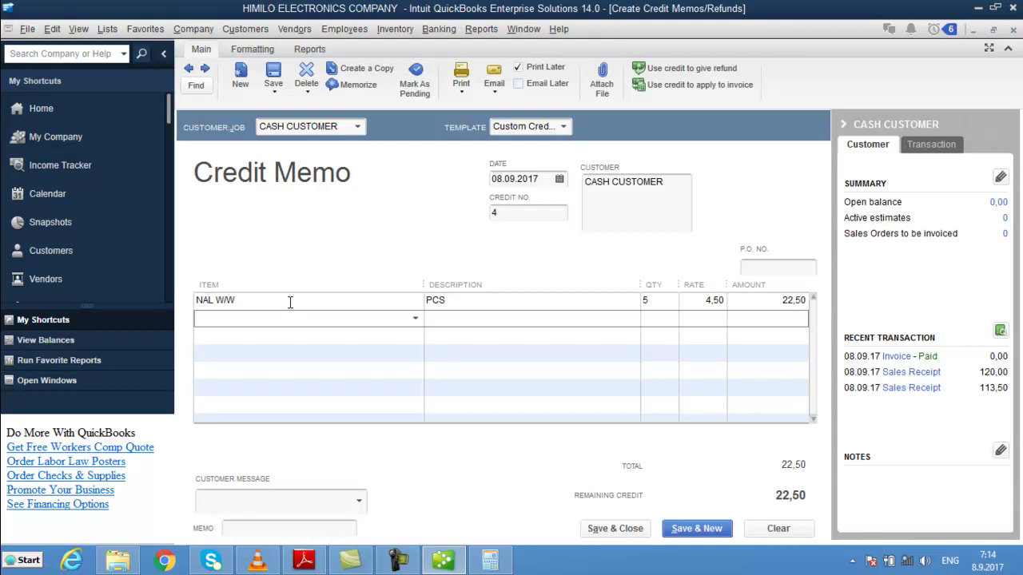
{"action": "left_click", "coordinate": [288, 297]}
{"action": "key", "text": "ctrl+s"}
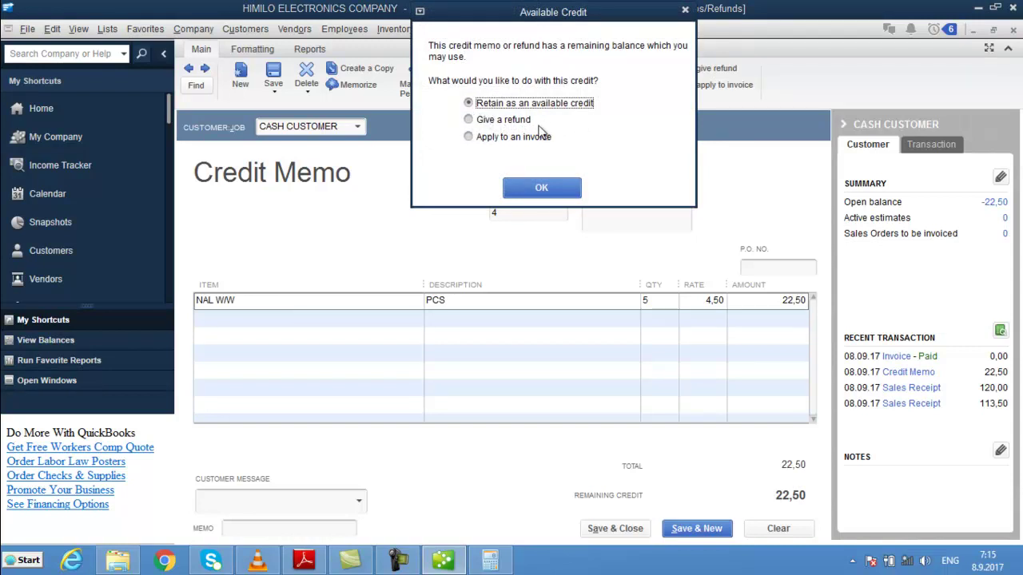
- Refund the 22,50 credit to CASH CUSTOMER as a check from CASH ON HAND
{"action": "left_click", "coordinate": [469, 120]}
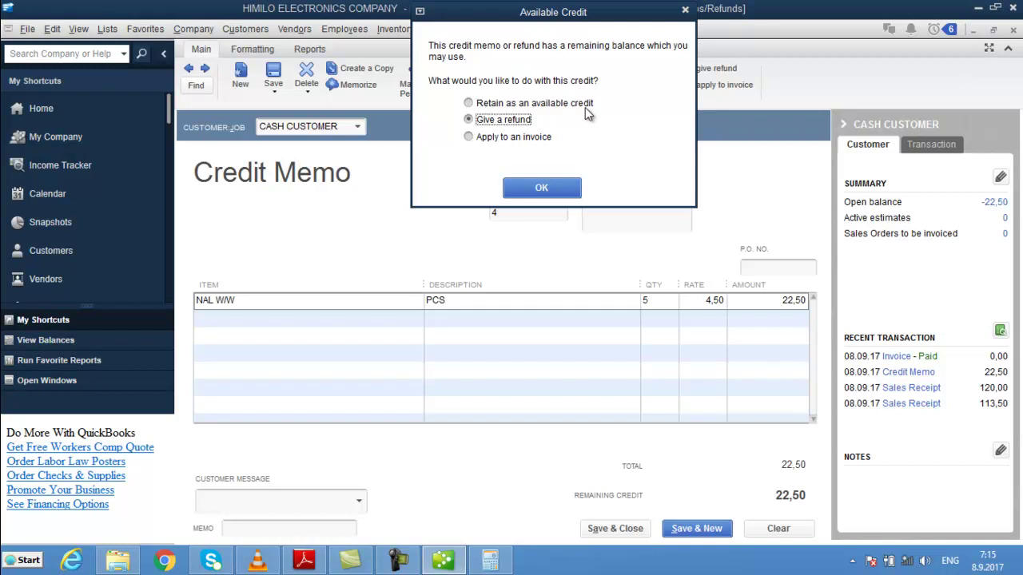
{"action": "left_click", "coordinate": [586, 109]}
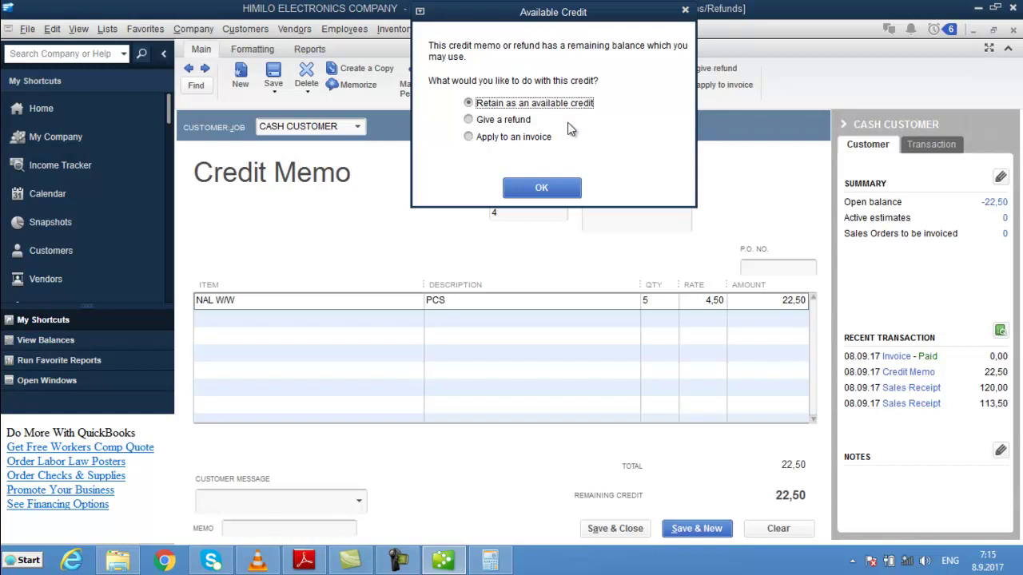
{"action": "left_click", "coordinate": [563, 185]}
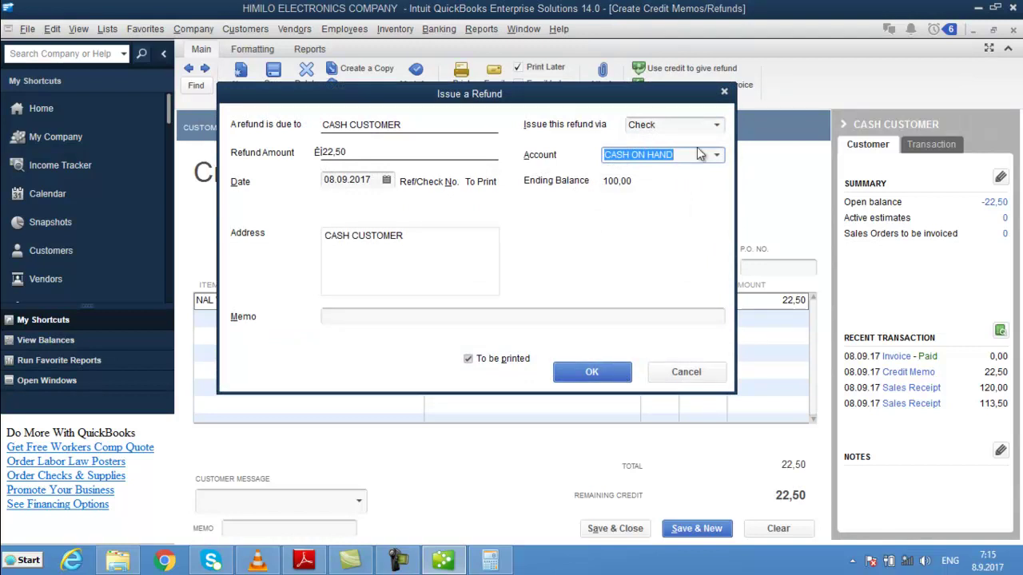
{"action": "left_click", "coordinate": [598, 367]}
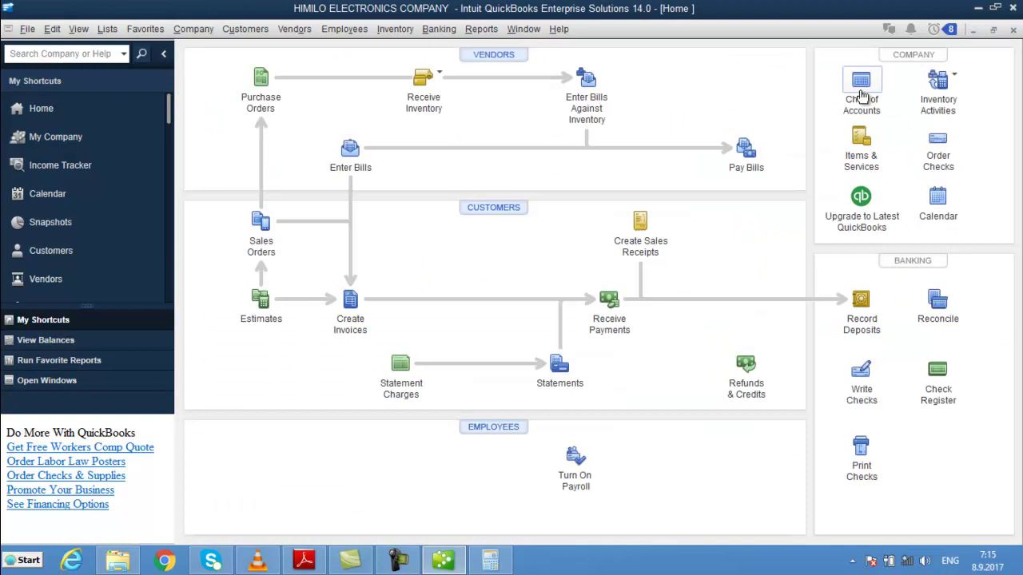
{"action": "left_click", "coordinate": [862, 82]}
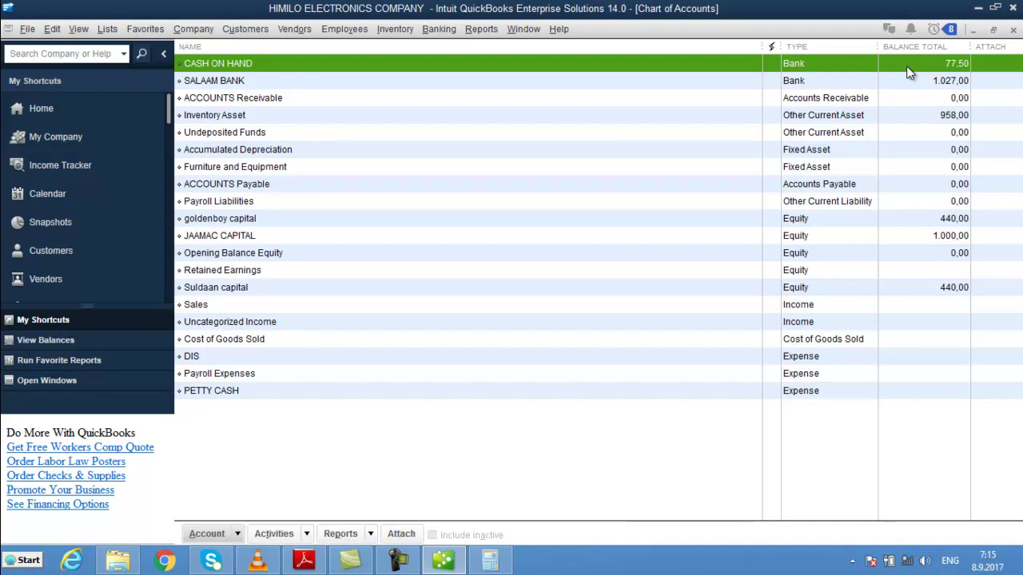
{"action": "left_click", "coordinate": [96, 100]}
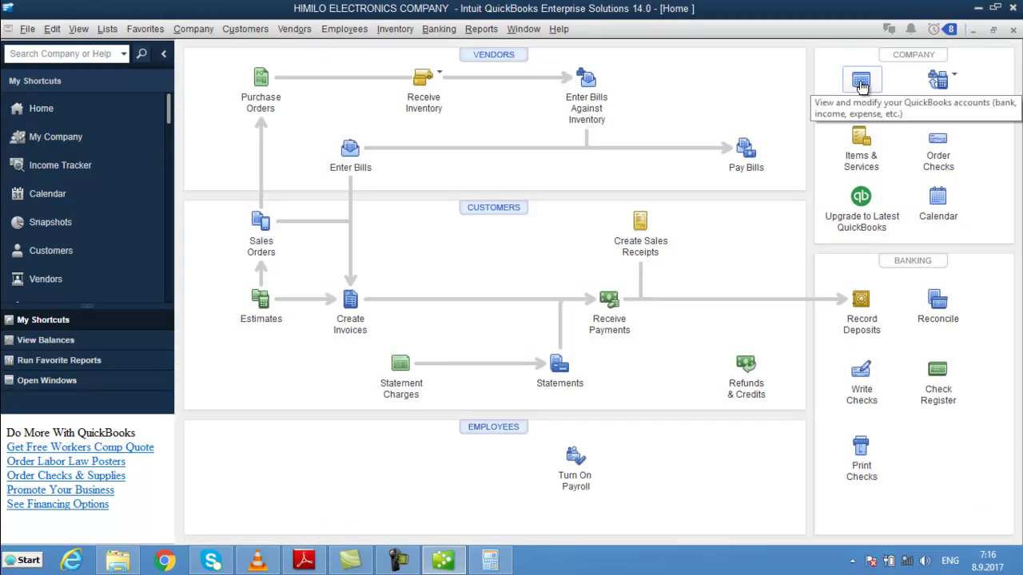
- Write a new check for 100,00 to the PETTY CASH expense account
{"action": "left_click", "coordinate": [865, 395]}
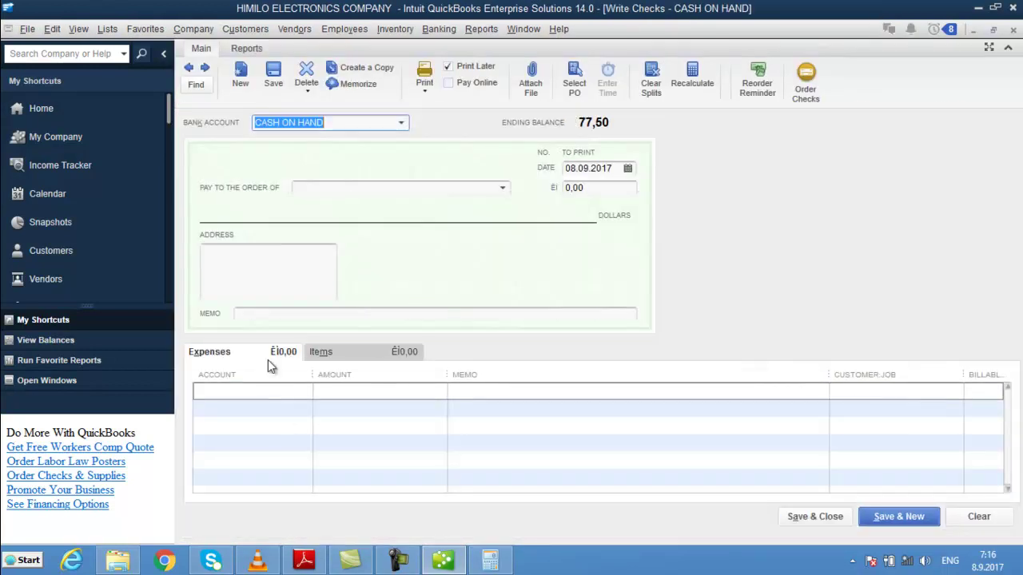
{"action": "left_click", "coordinate": [258, 314]}
{"action": "type", "text": "PETY"}
{"action": "key", "text": "Tab"}
{"action": "type", "text": "PE"}
{"action": "key", "text": "Tab"}
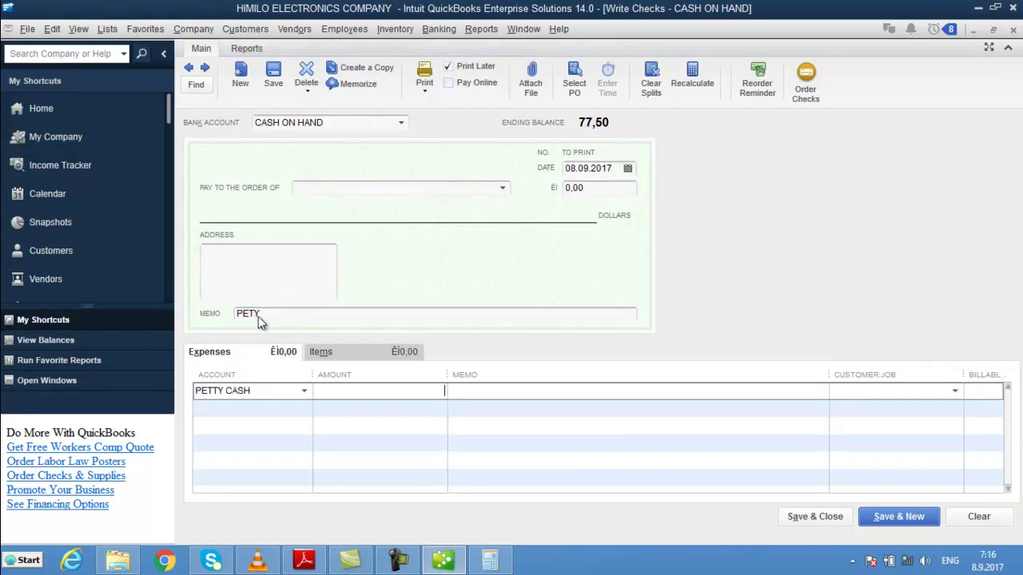
{"action": "type", "text": "100"}
{"action": "key", "text": "Tab"}
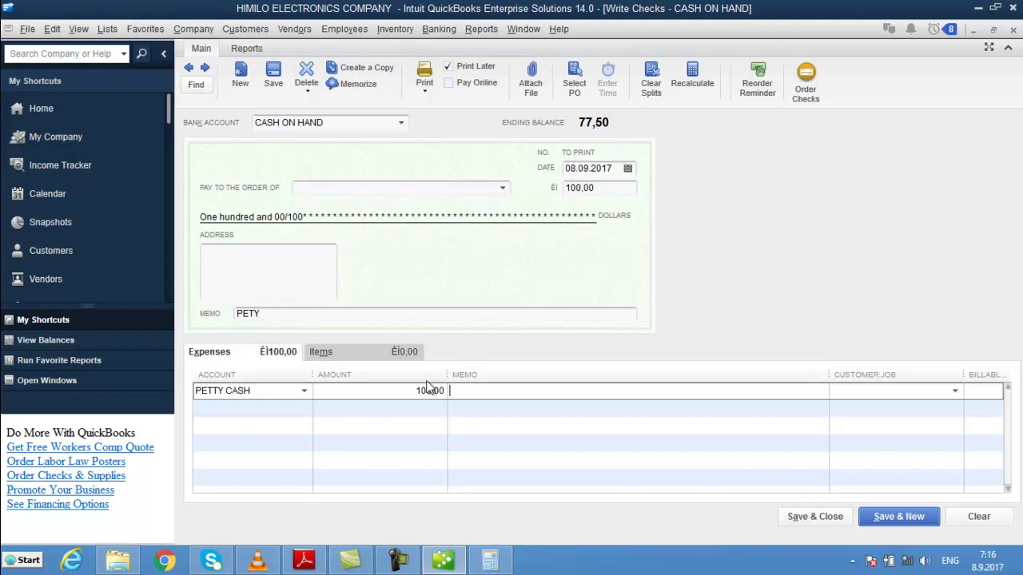
- Pay the check from SALAAM BANK, add the PETTY CASH line memo, and save
{"action": "left_click", "coordinate": [399, 124]}
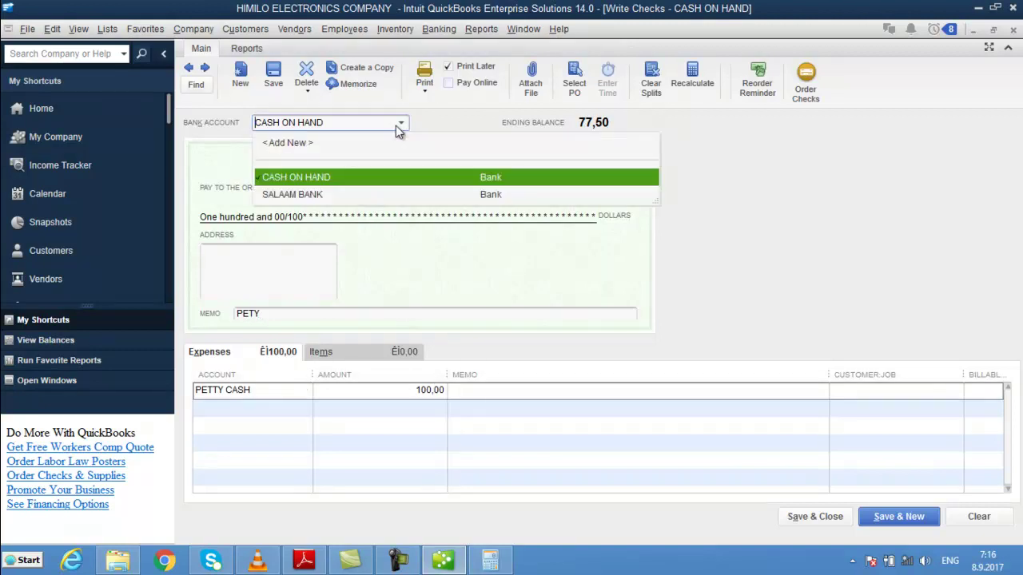
{"action": "left_click", "coordinate": [401, 195]}
{"action": "left_click", "coordinate": [601, 262]}
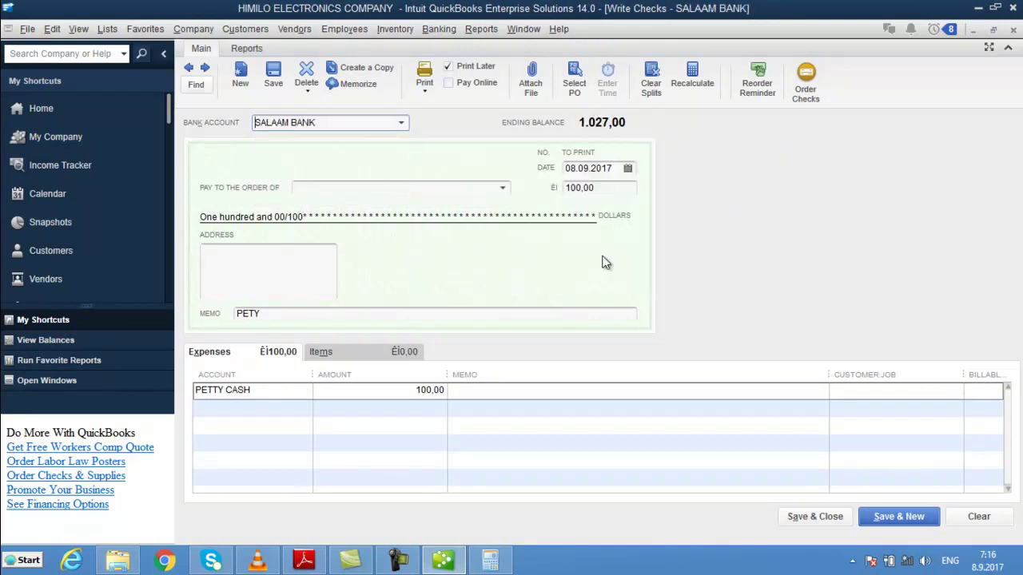
{"action": "left_click", "coordinate": [508, 384]}
{"action": "type", "text": "PETY"}
{"action": "key", "text": "BackSpace"}
{"action": "type", "text": "TY CASH"}
{"action": "key", "text": "alt+s"}
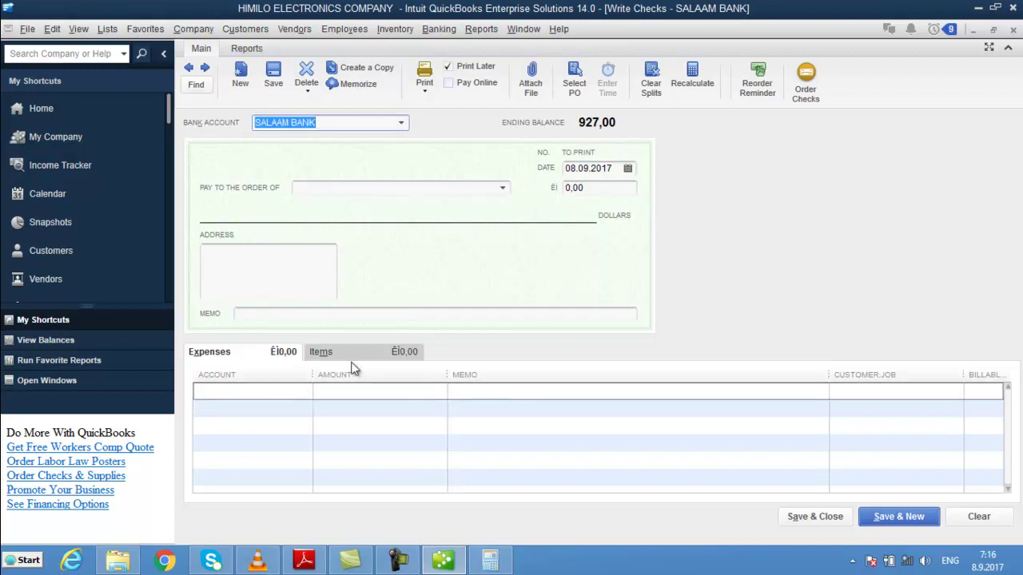
- Save a 100 check to Payroll Expenses with memo MUSHAAR, then close Write Checks
{"action": "left_click", "coordinate": [327, 316]}
{"action": "type", "text": "MUS"}
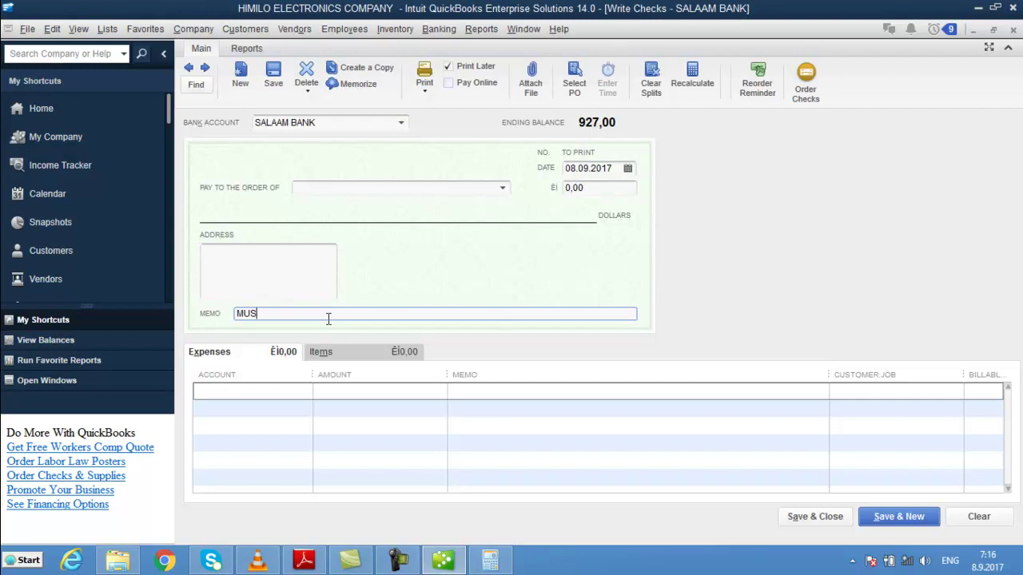
{"action": "type", "text": "HAAR"}
{"action": "key", "text": "Tab"}
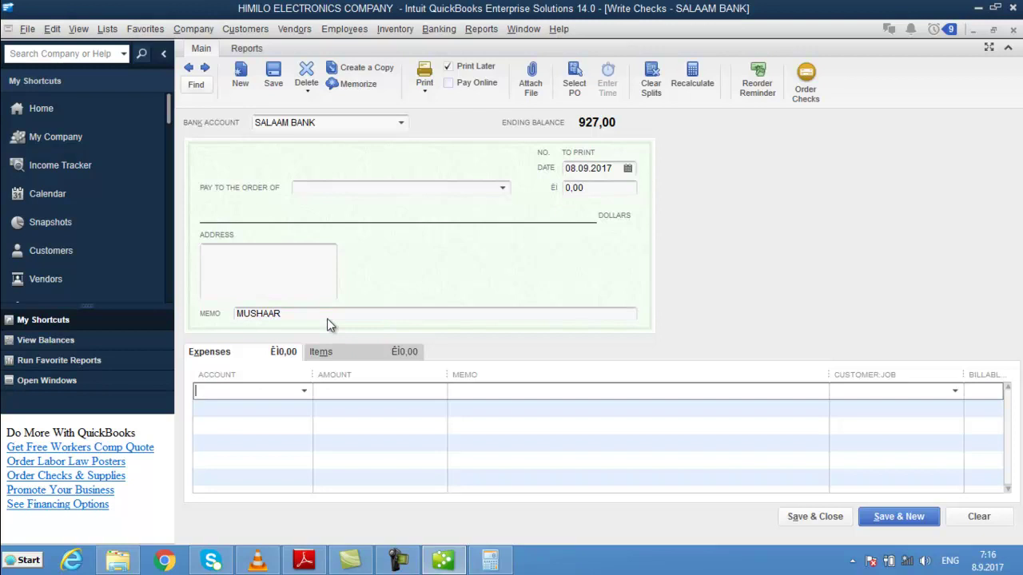
{"action": "type", "text": "Payroll Expenses"}
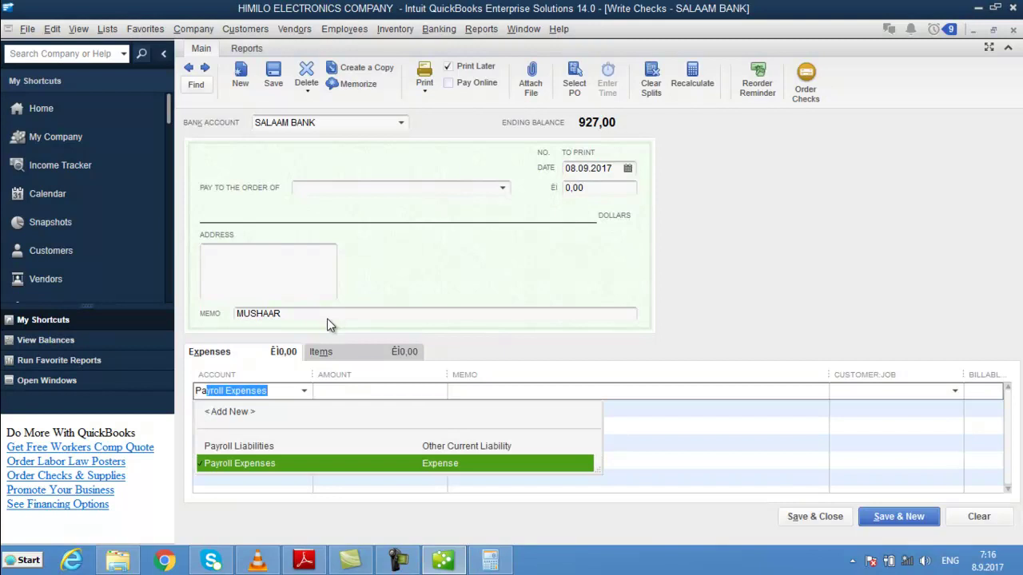
{"action": "key", "text": "Tab"}
{"action": "type", "text": "100"}
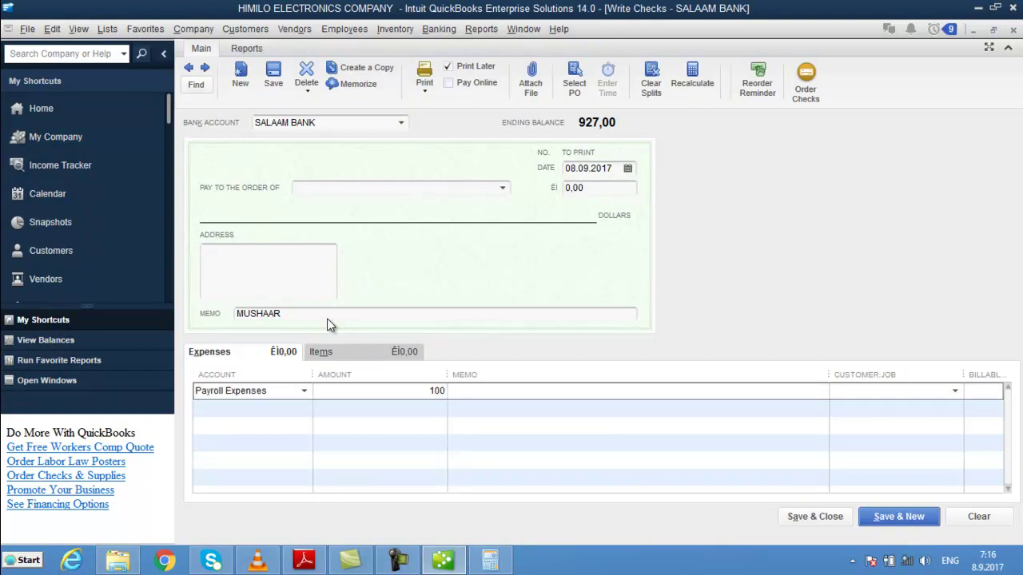
{"action": "key", "text": "Tab"}
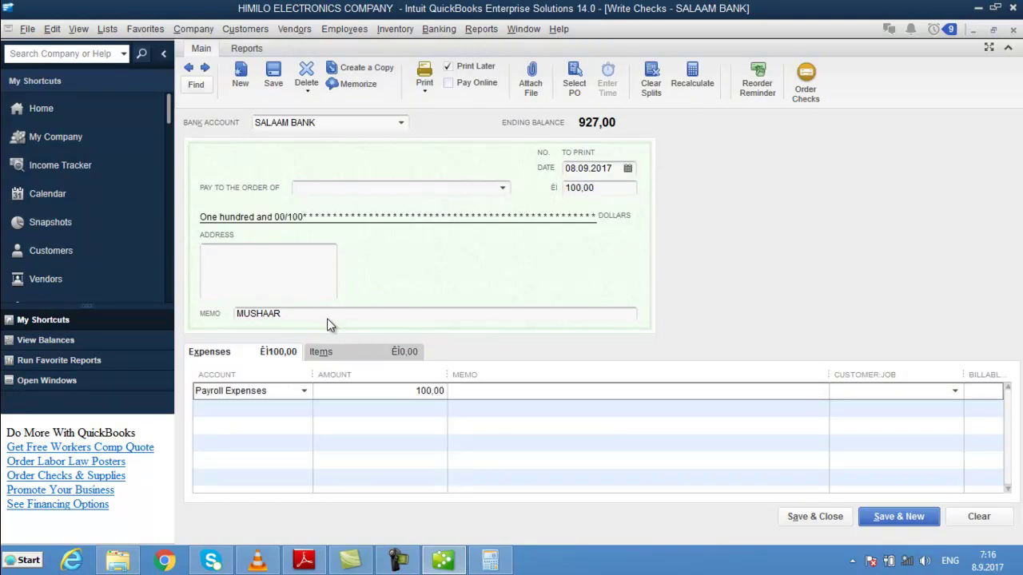
{"action": "type", "text": "MUSHAAR"}
{"action": "key", "text": "alt+n"}
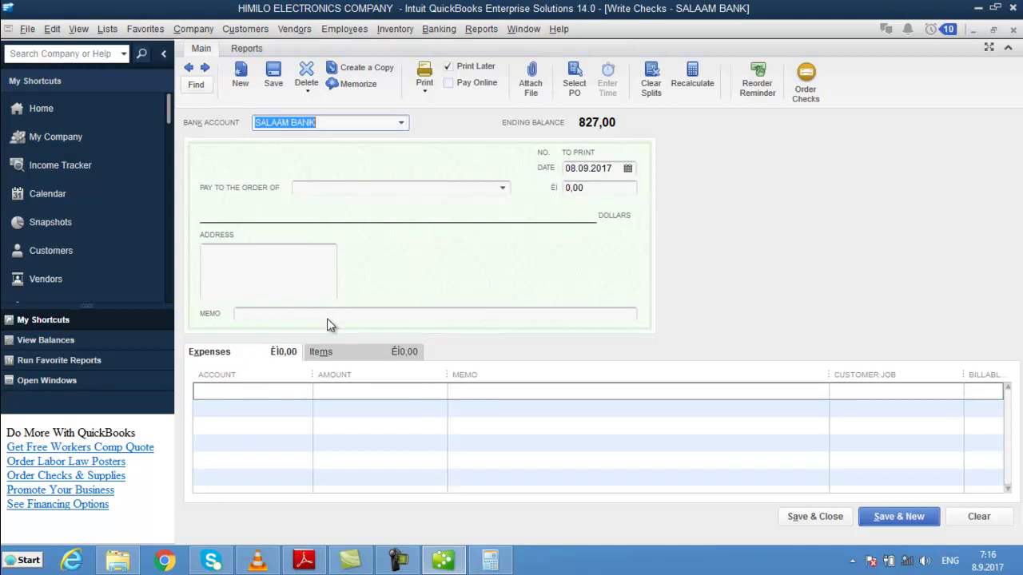
{"action": "key", "text": "Escape"}
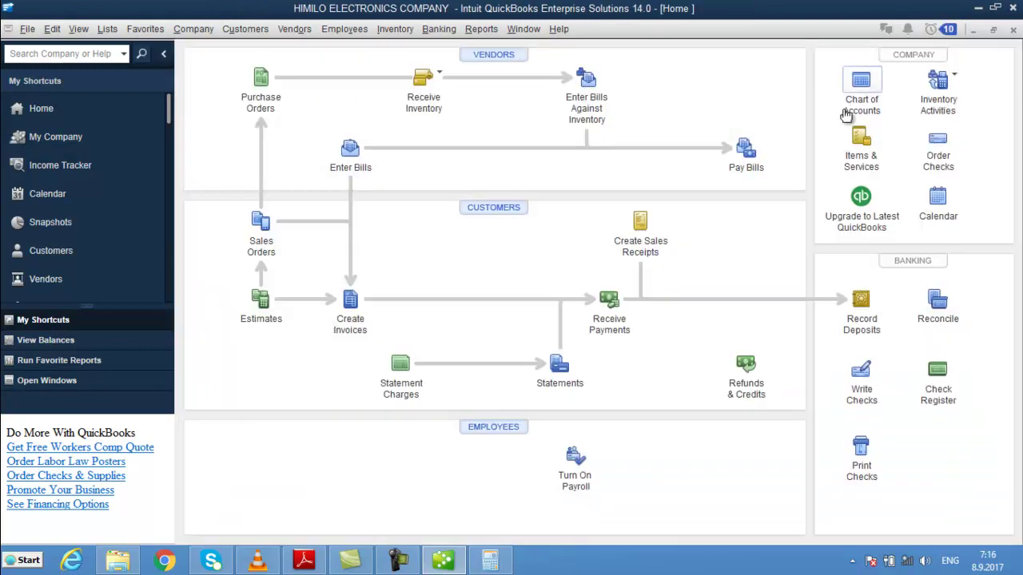
{"action": "left_click", "coordinate": [847, 112]}
{"action": "left_click", "coordinate": [931, 84]}
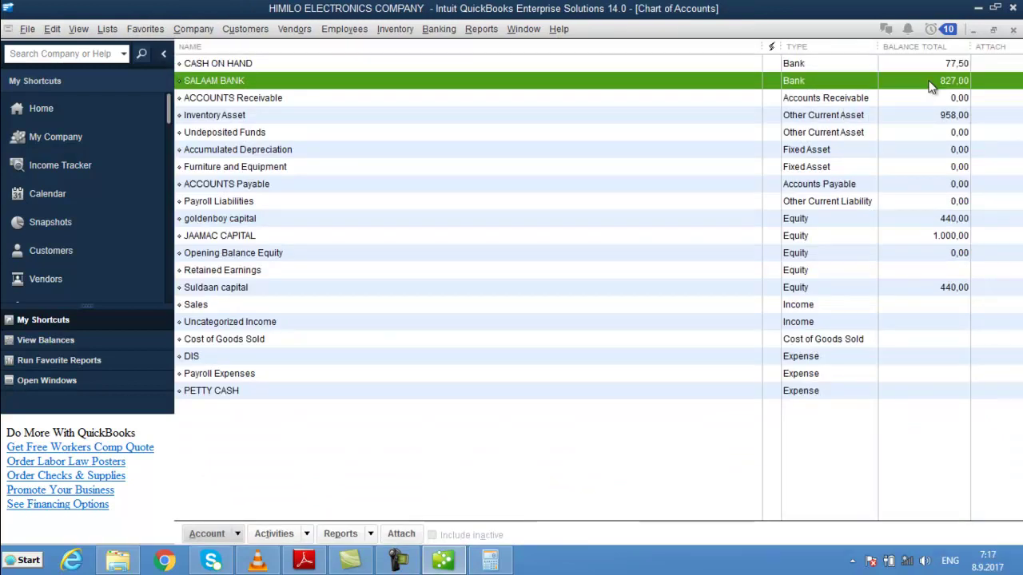
{"action": "left_click", "coordinate": [935, 67]}
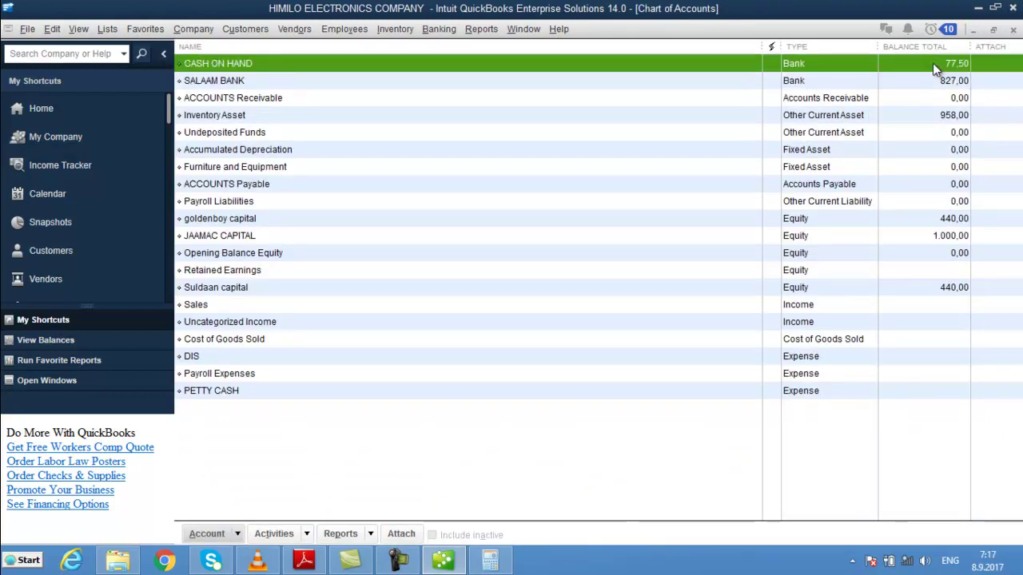
{"action": "left_click", "coordinate": [934, 80]}
{"action": "key", "text": "Escape"}
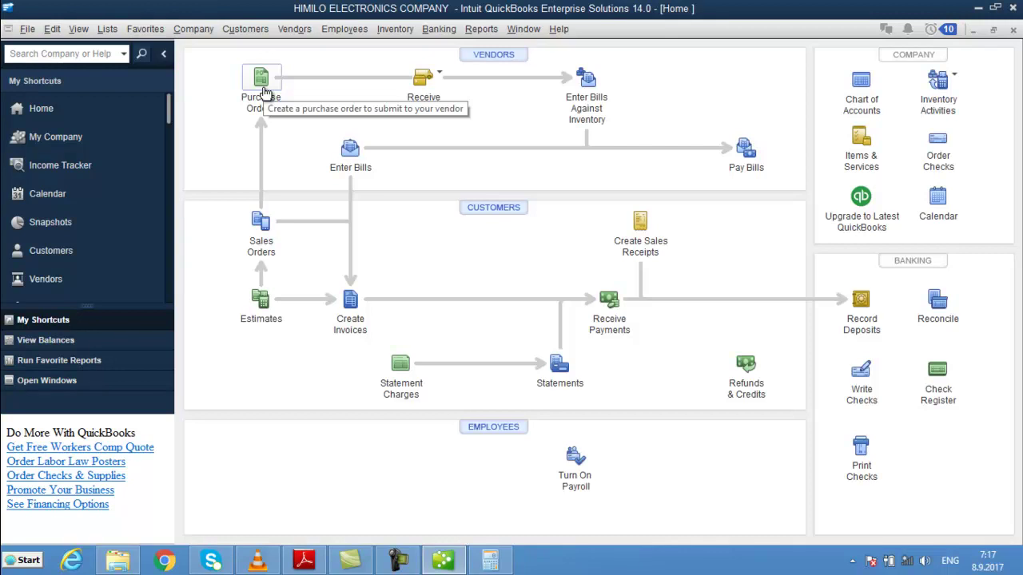
- Start an estimate for CASH CUSTOMER with 20 NAL DHEX DHEXAAD at 4,00
{"action": "left_click", "coordinate": [260, 305]}
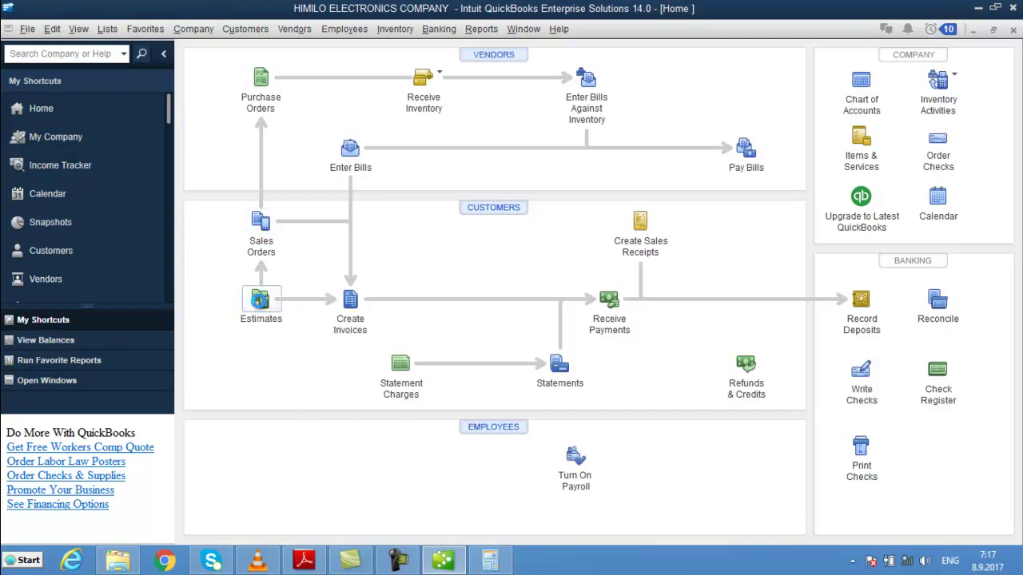
{"action": "type", "text": "CASH CUSTOMER"}
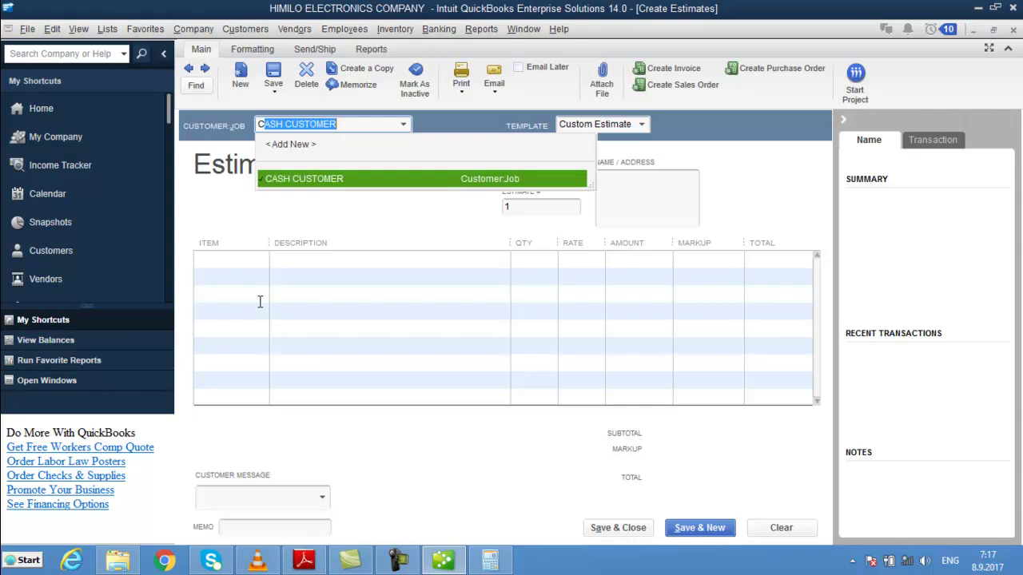
{"action": "key", "text": "Tab"}
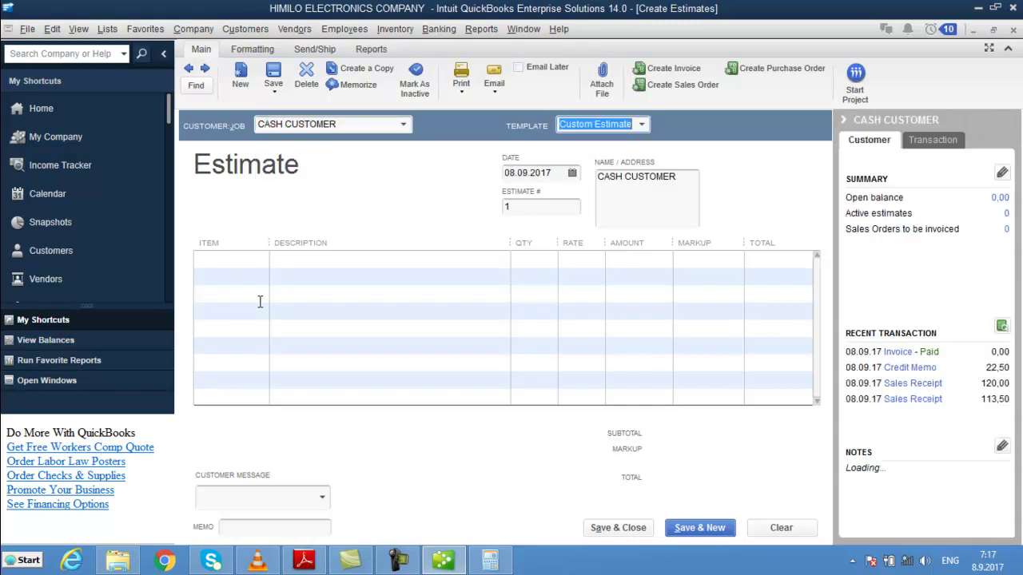
{"action": "key", "text": "Tab"}
{"action": "left_click", "coordinate": [237, 262]}
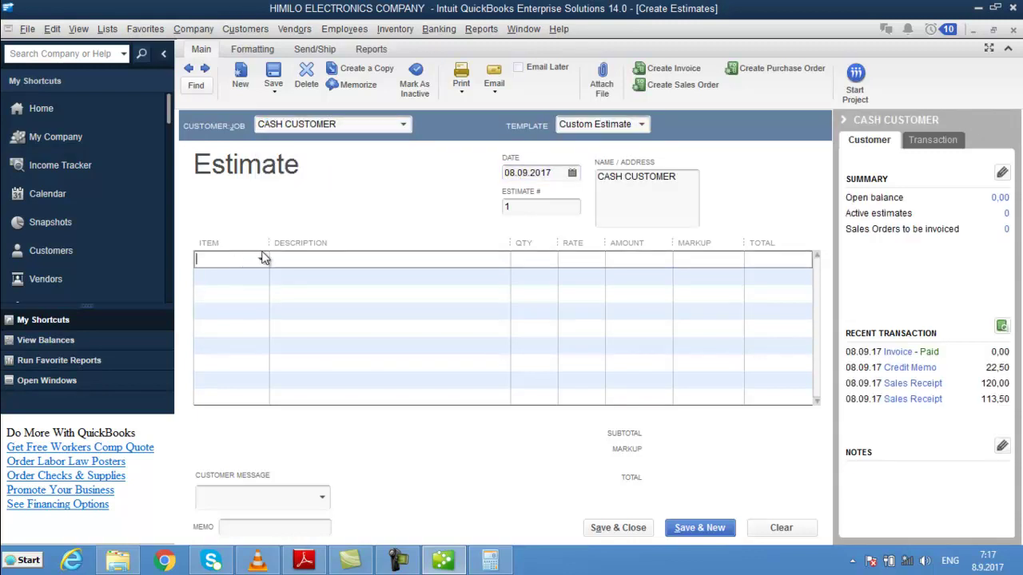
{"action": "left_click_drag", "start_coordinate": [269, 243], "coordinate": [431, 243]}
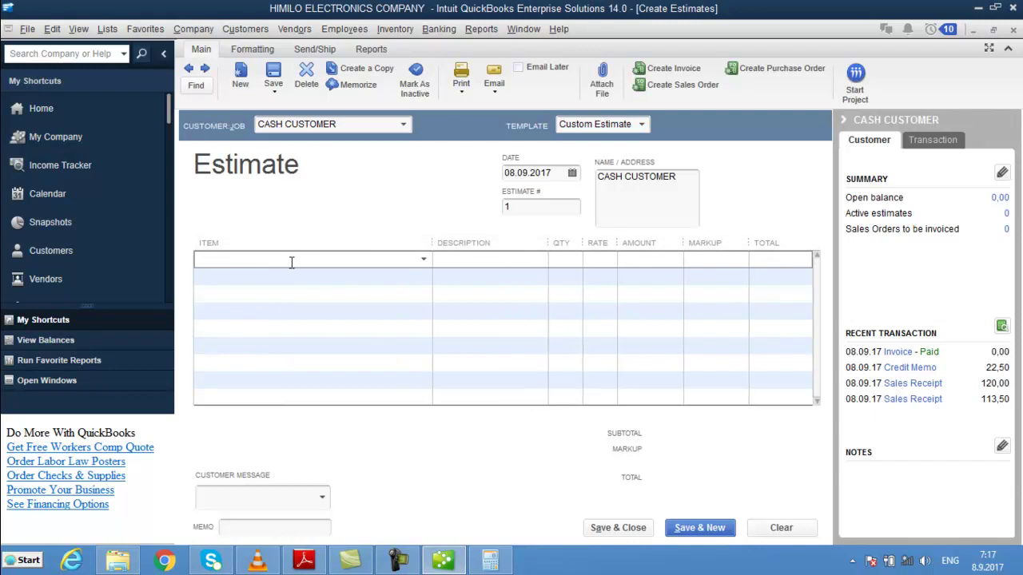
{"action": "type", "text": "NAL DHEX DHEXAAD"}
{"action": "key", "text": "Tab"}
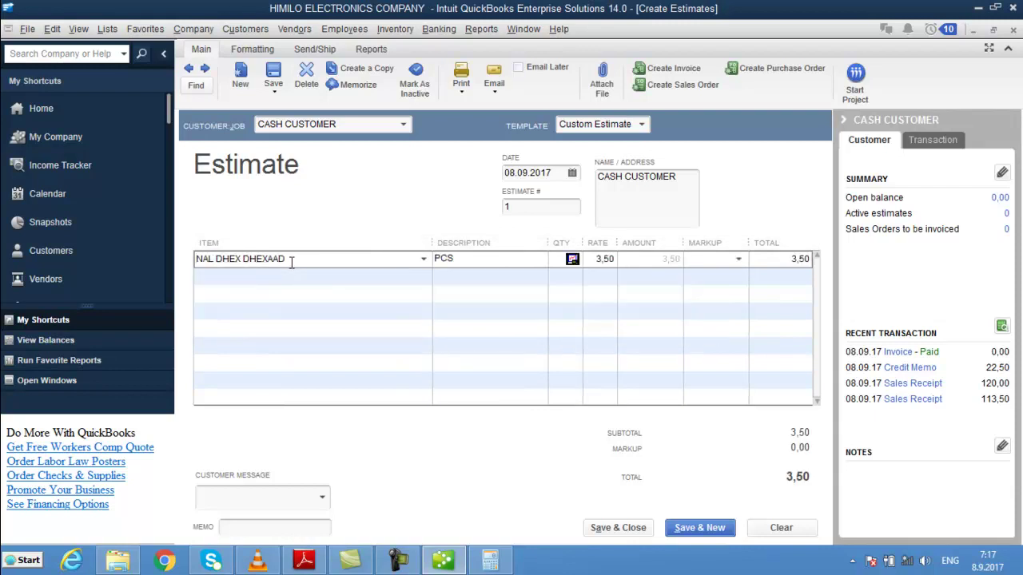
{"action": "key", "text": "Tab"}
{"action": "type", "text": "20"}
{"action": "key", "text": "Tab"}
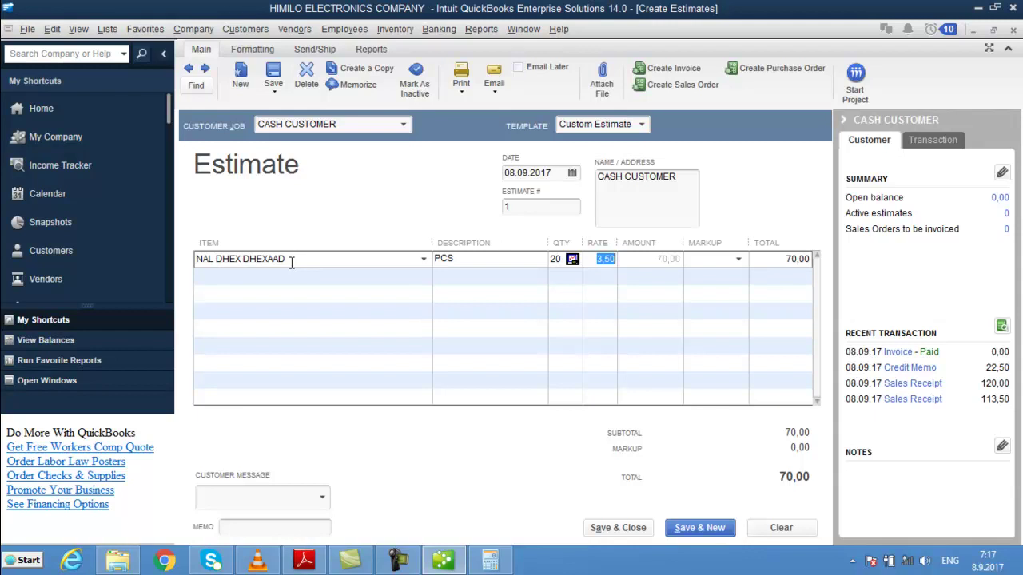
{"action": "type", "text": "4"}
{"action": "key", "text": "Tab"}
{"action": "key", "text": "Tab"}
{"action": "key", "text": "Tab"}
{"action": "key", "text": "Tab"}
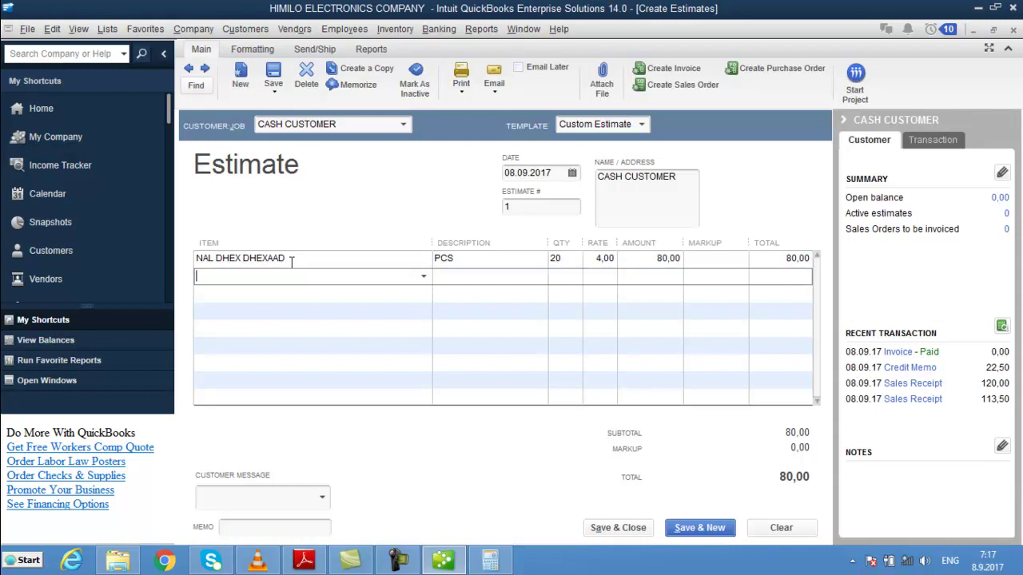
- Add a second line of 10 BAREESO at 3,50, bringing the total to 115,00
{"action": "type", "text": "BAREESO"}
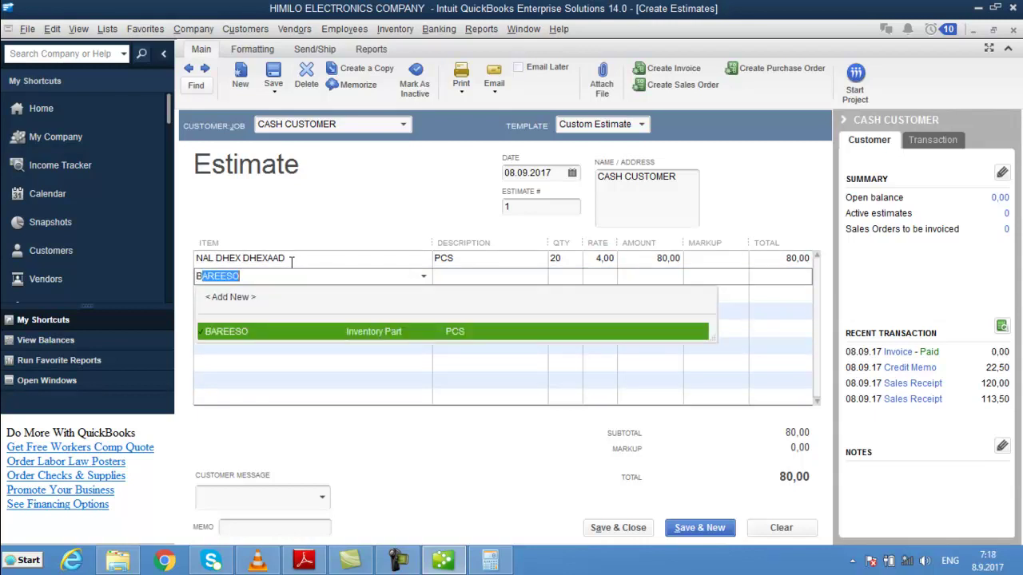
{"action": "key", "text": "Tab"}
{"action": "key", "text": "Tab"}
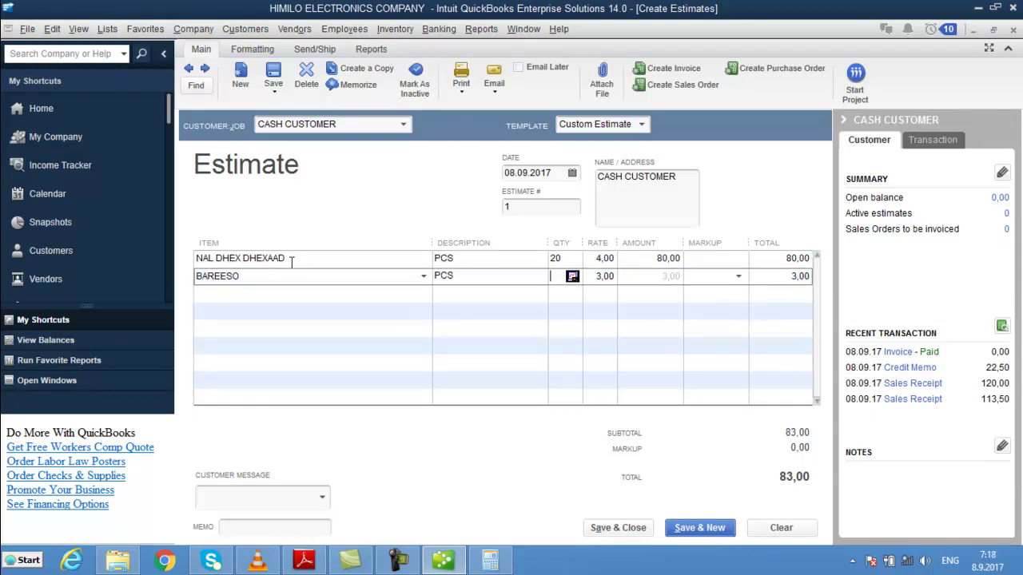
{"action": "type", "text": "10"}
{"action": "key", "text": "Tab"}
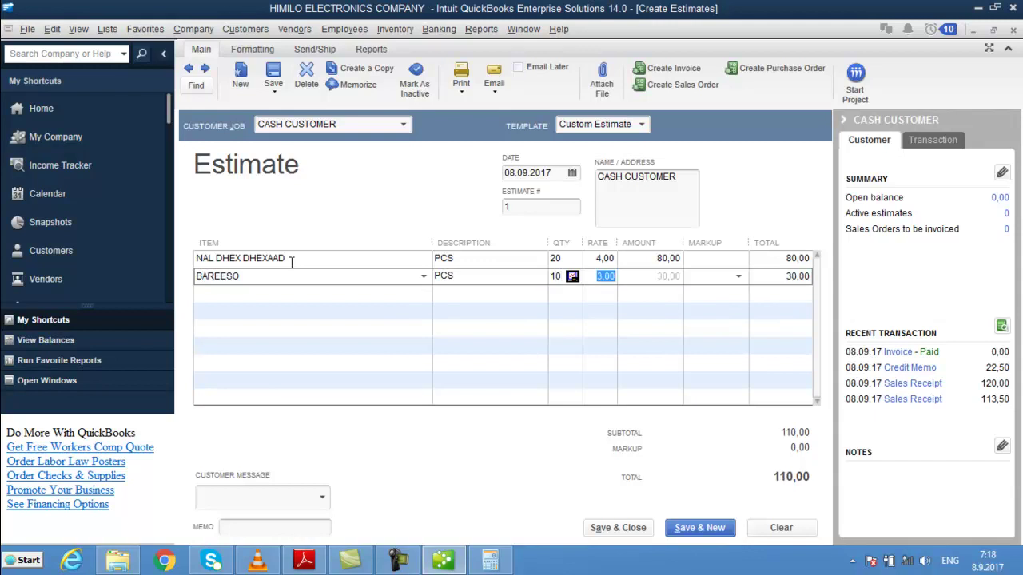
{"action": "type", "text": "3,5"}
{"action": "key", "text": "Tab"}
{"action": "key", "text": "Tab"}
{"action": "key", "text": "Tab"}
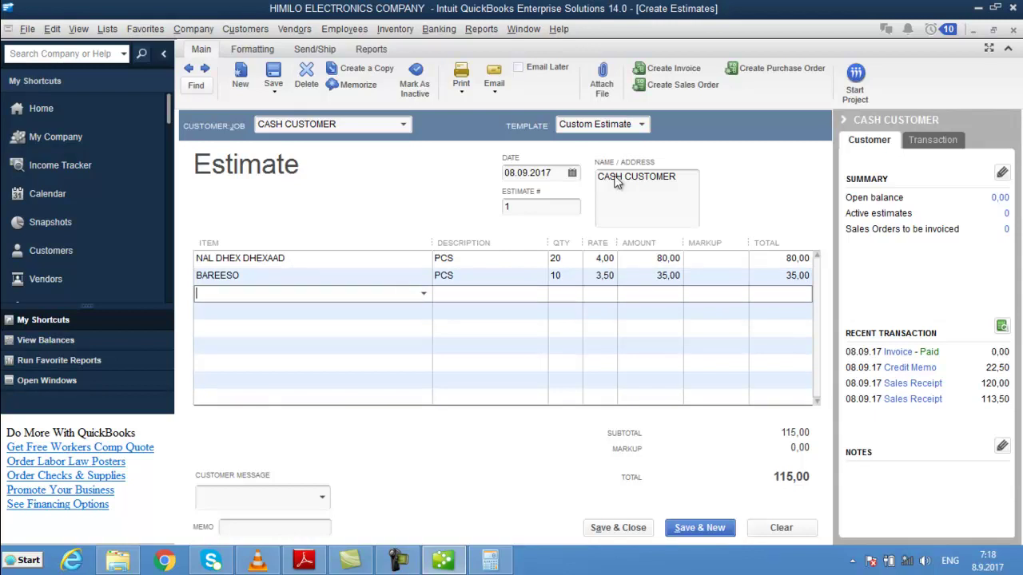
- Save the estimate, then reopen it from the Estimates account QuickReport in Chart of Accounts
{"action": "left_click", "coordinate": [633, 529]}
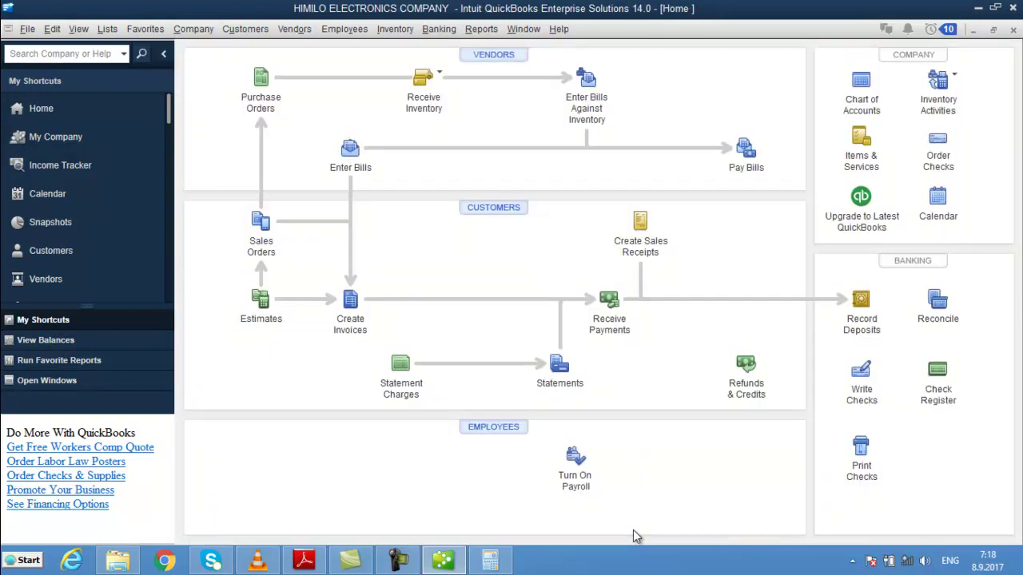
{"action": "left_click", "coordinate": [862, 95]}
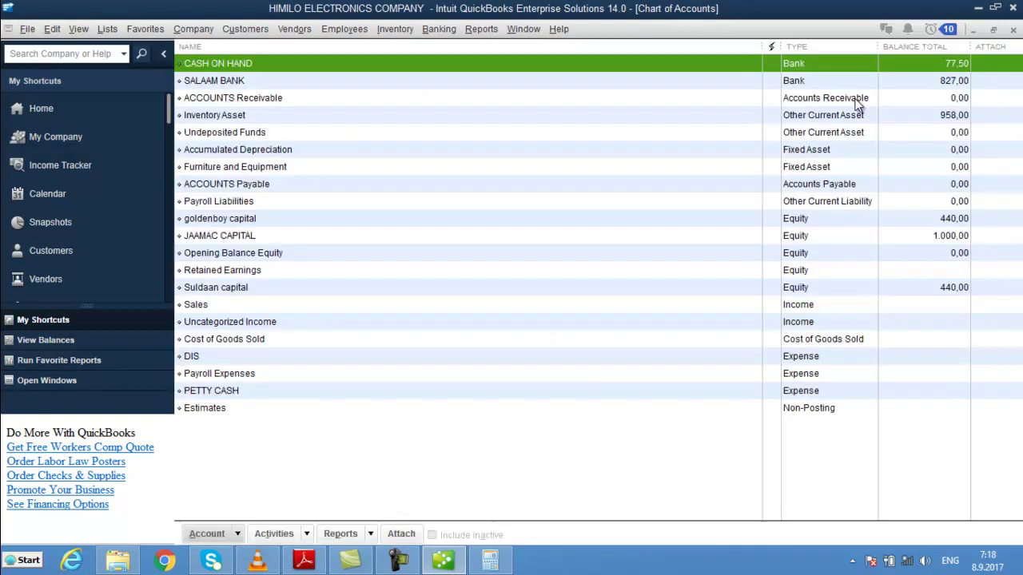
{"action": "left_click", "coordinate": [278, 409]}
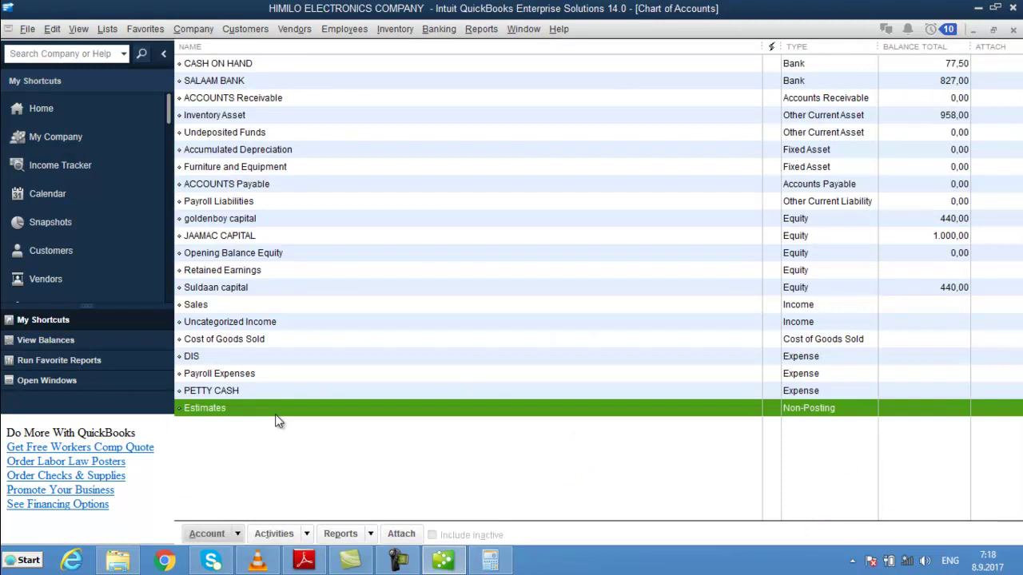
{"action": "double_click", "coordinate": [800, 407]}
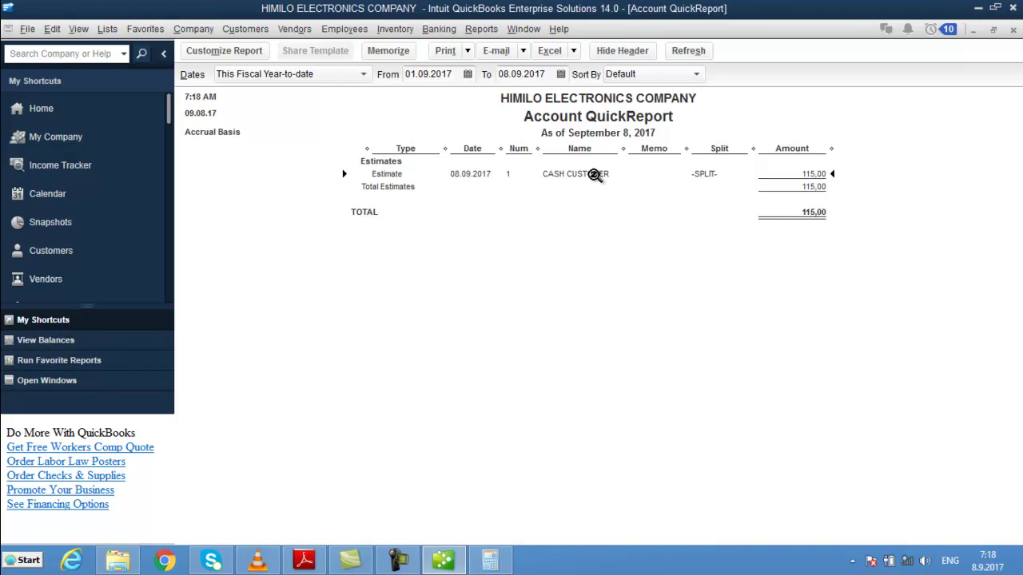
{"action": "double_click", "coordinate": [594, 175]}
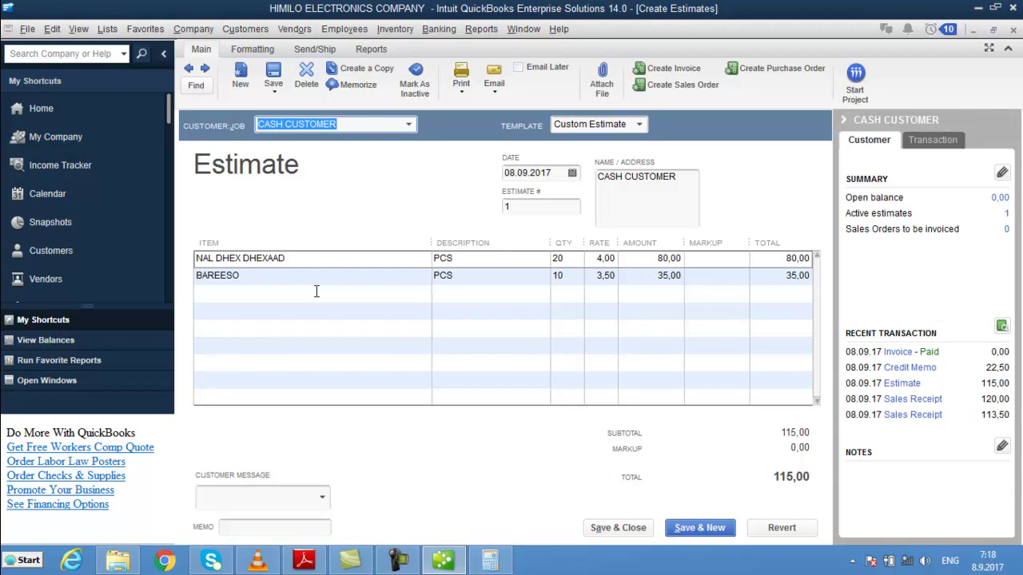
- Turn the estimate into invoice 5, add a 115 PAID line, and save
{"action": "left_click", "coordinate": [674, 70]}
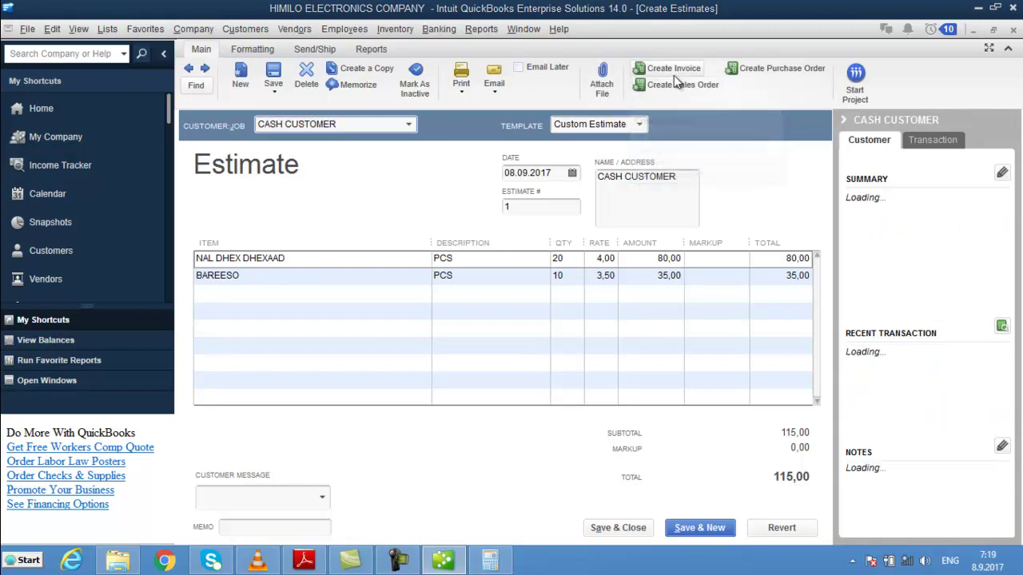
{"action": "left_click", "coordinate": [509, 199]}
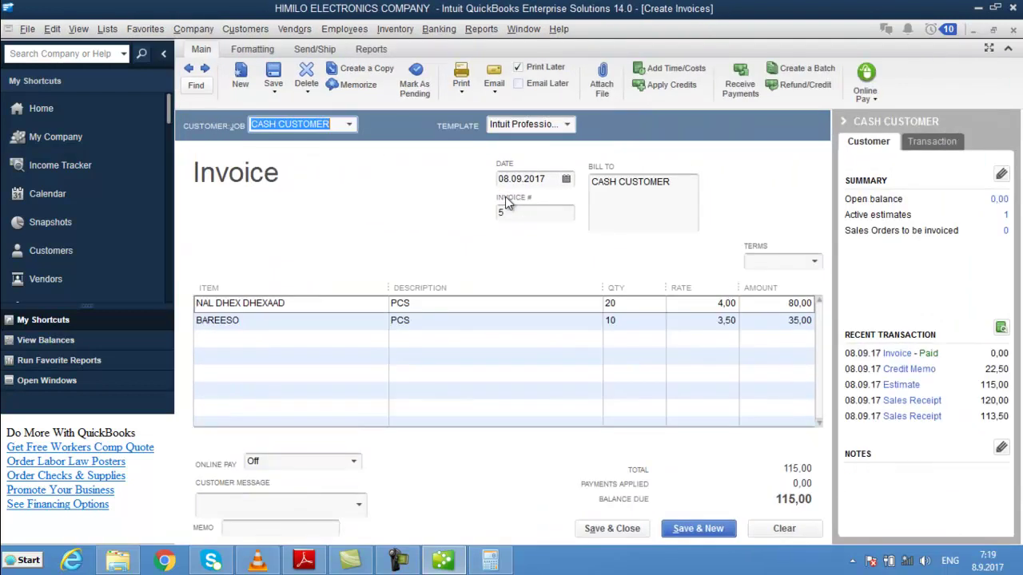
{"action": "left_click", "coordinate": [264, 338]}
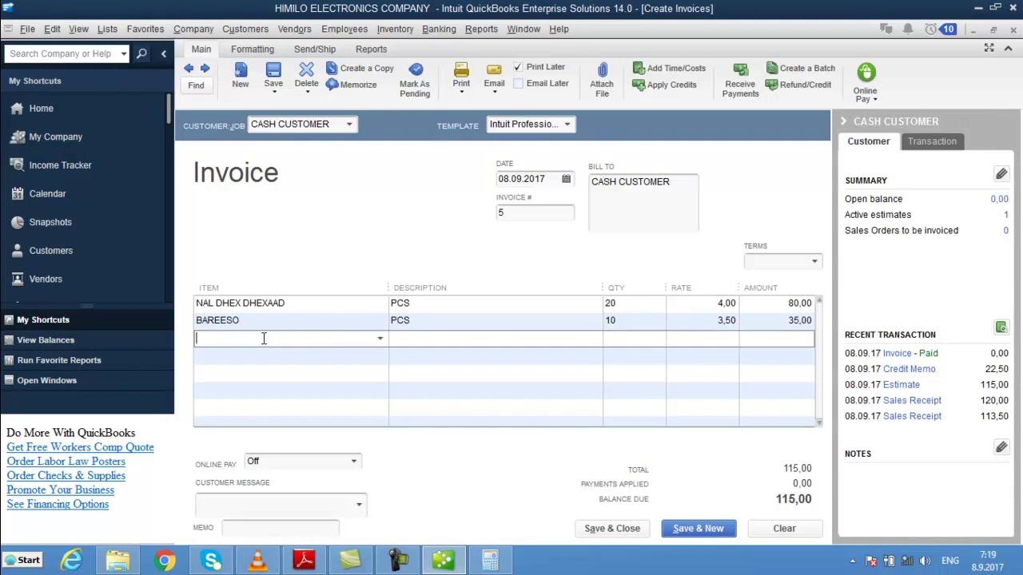
{"action": "type", "text": "p"}
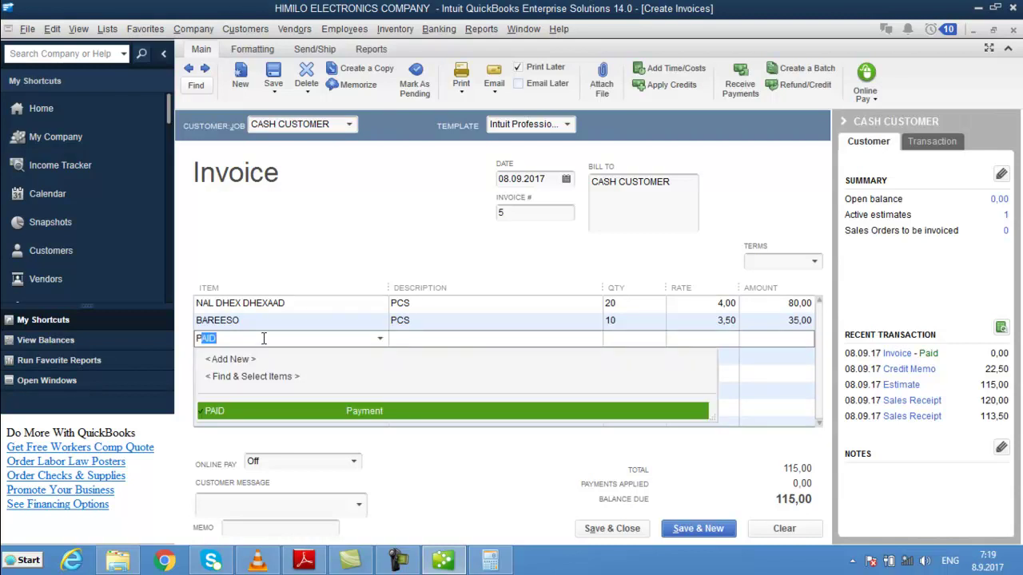
{"action": "key", "text": "Tab"}
{"action": "key", "text": "Tab"}
{"action": "type", "text": "115"}
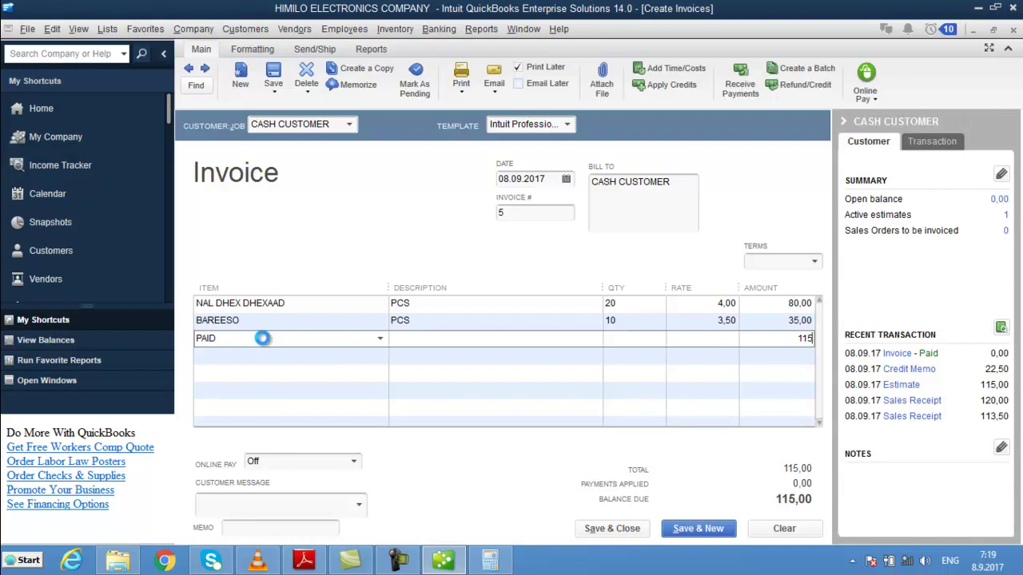
{"action": "key", "text": "Tab"}
{"action": "key", "text": "alt+s"}
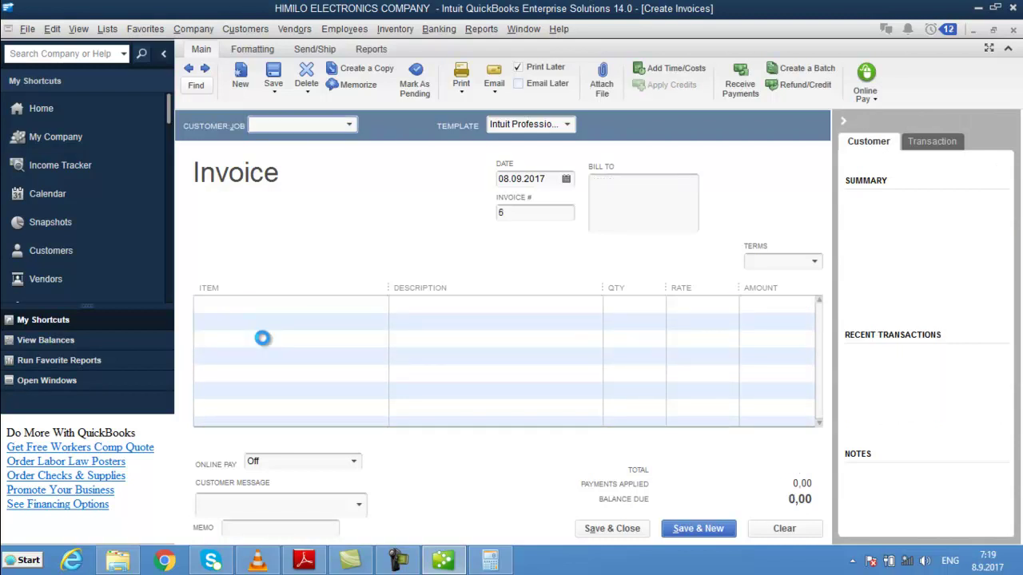
- Review the Estimates and CASH ON HAND QuickReports, confirming invoice 5 and the 192,50 balance
{"action": "key", "text": "Escape"}
{"action": "key", "text": "Escape"}
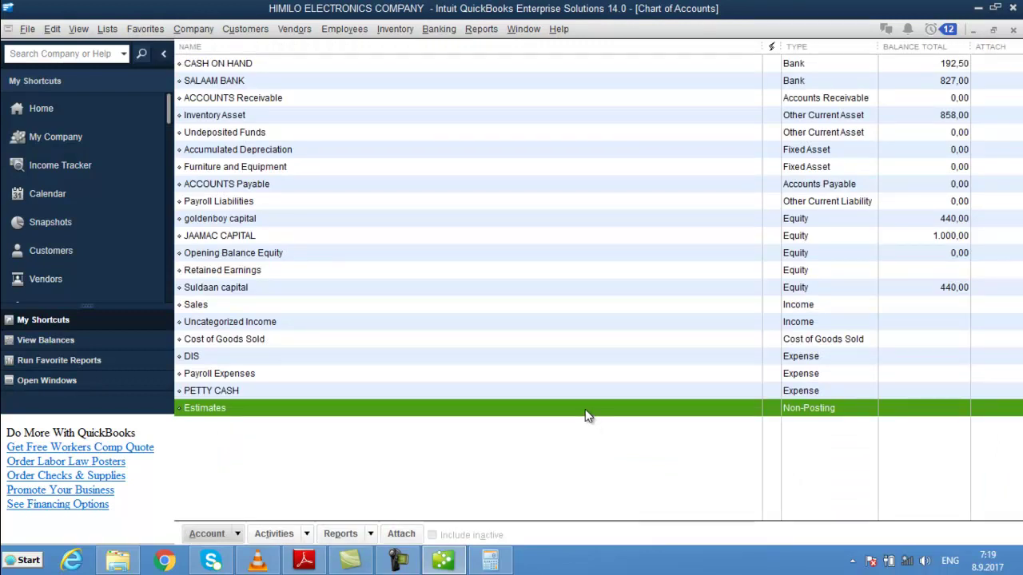
{"action": "double_click", "coordinate": [585, 411]}
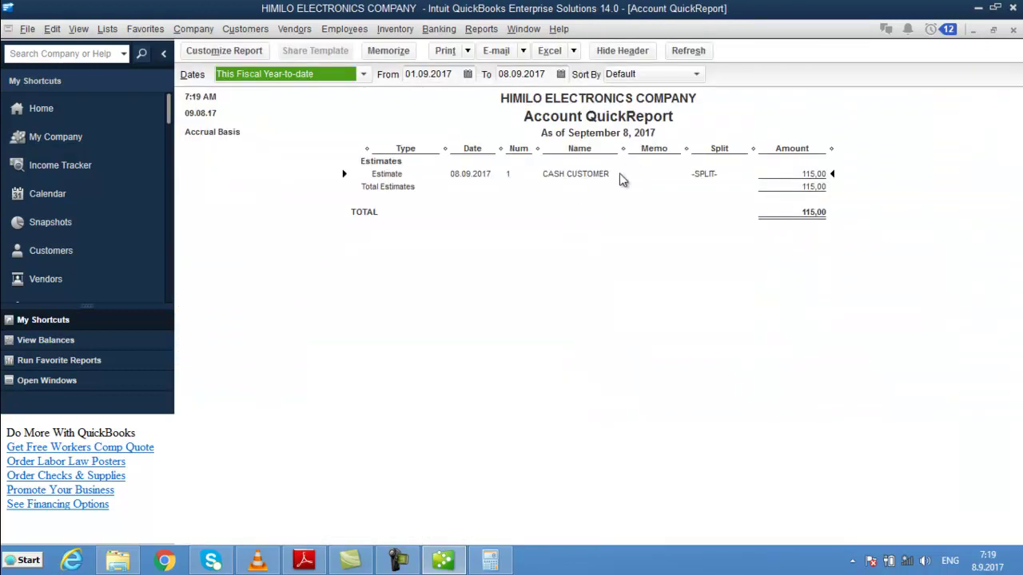
{"action": "key", "text": "Escape"}
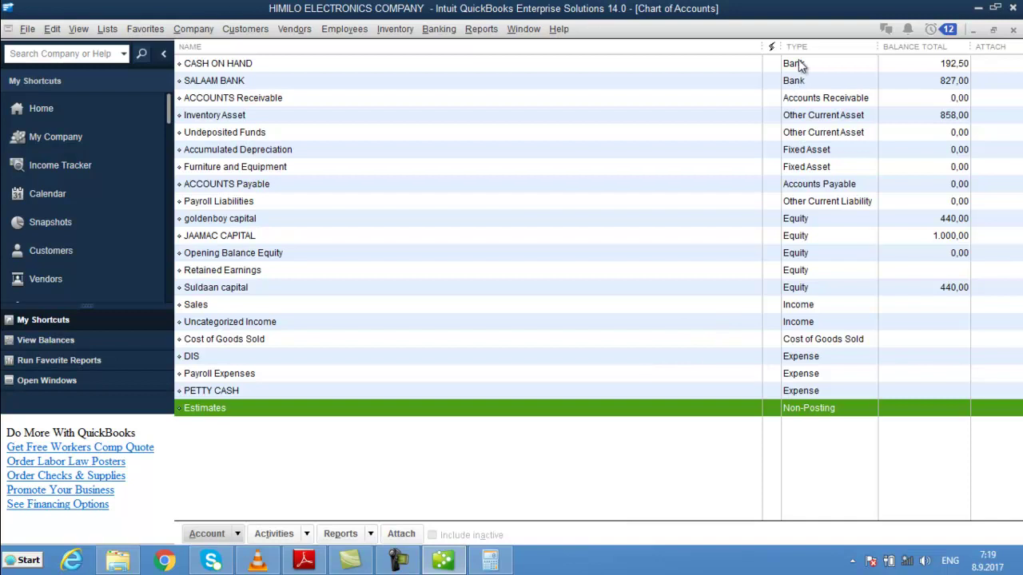
{"action": "left_click", "coordinate": [832, 67]}
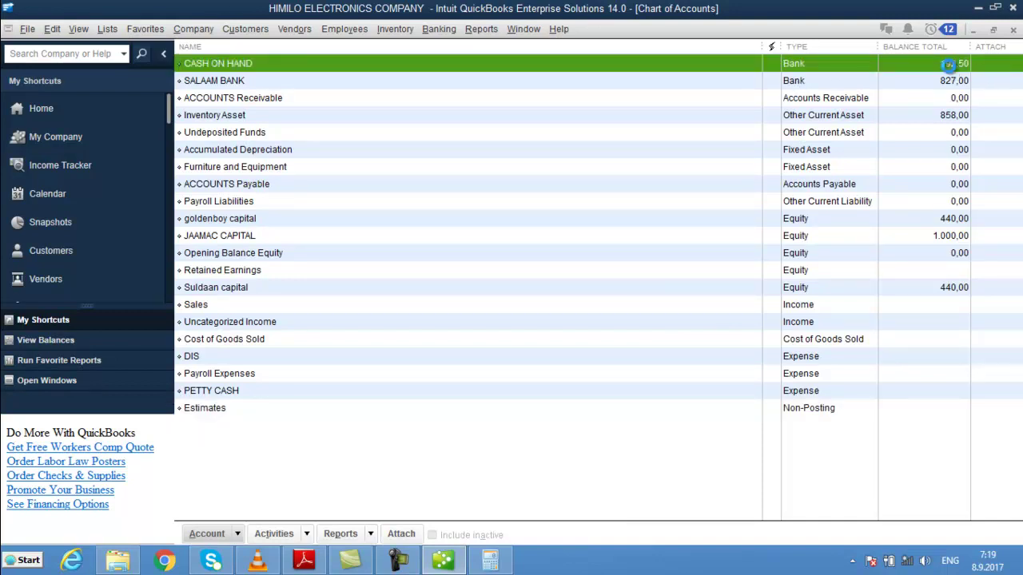
{"action": "double_click", "coordinate": [950, 67]}
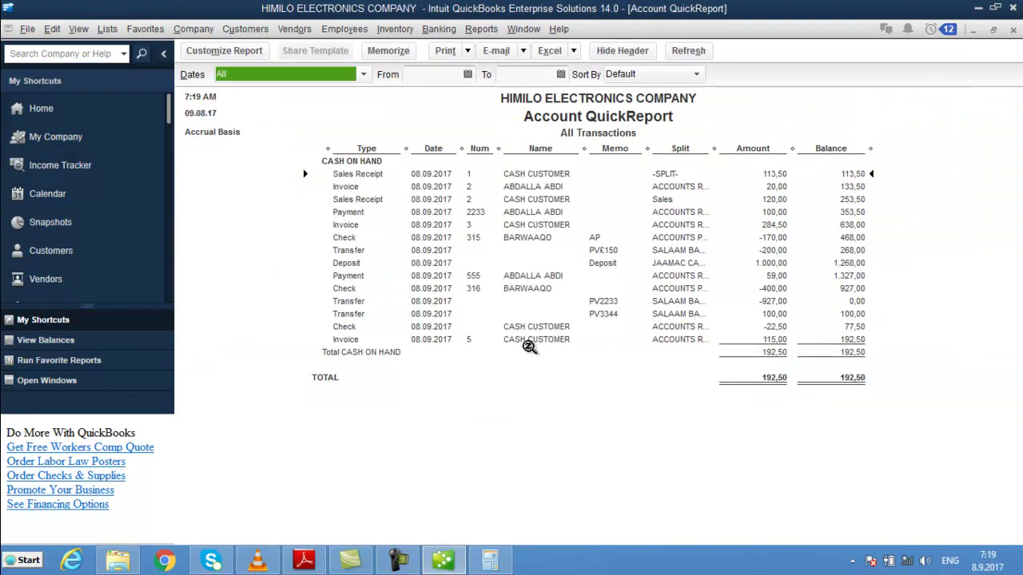
{"action": "left_click", "coordinate": [528, 342]}
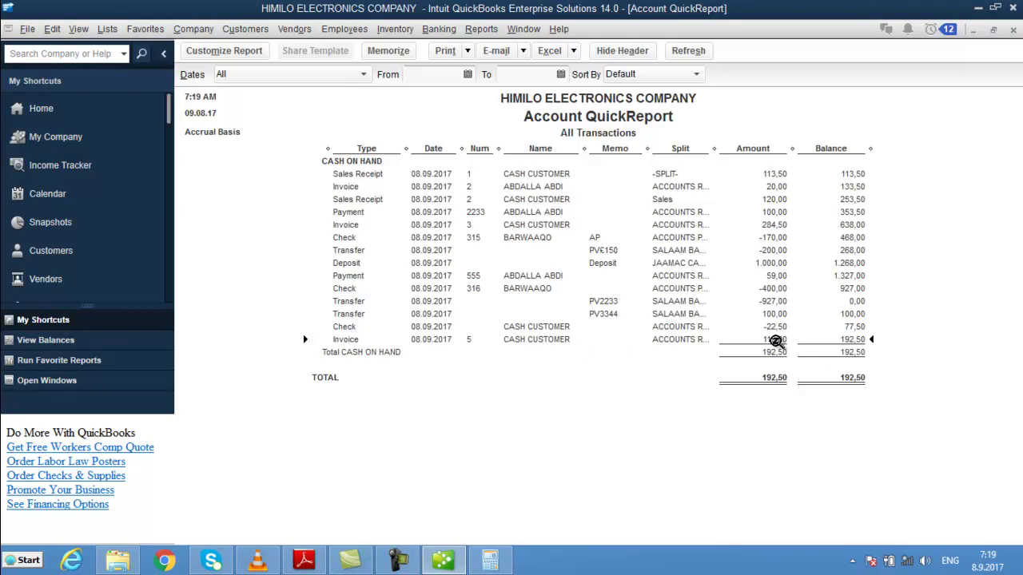
{"action": "key", "text": "Escape"}
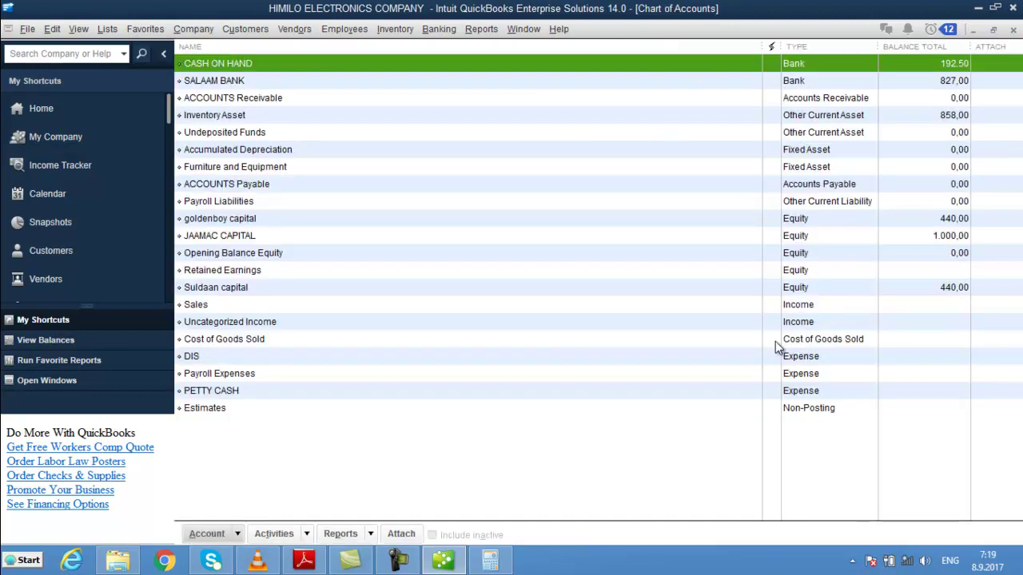
{"action": "key", "text": "Escape"}
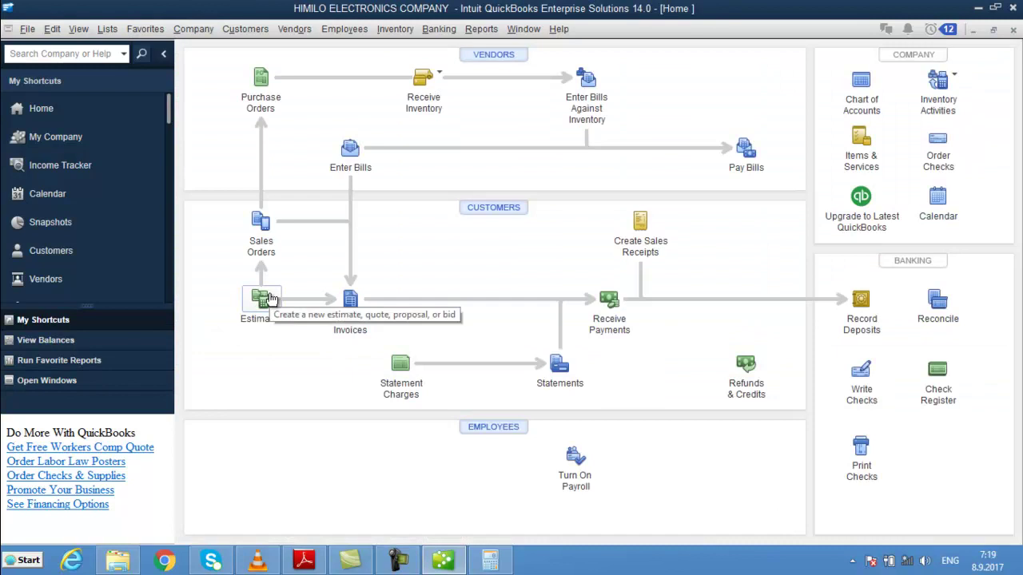
{"action": "left_click", "coordinate": [261, 245]}
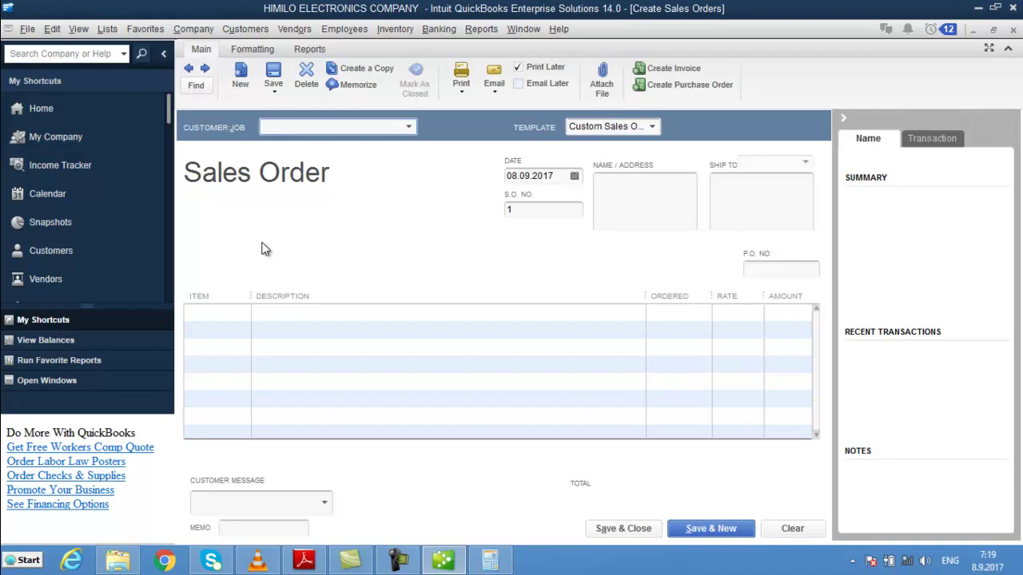
- Quick-add the new customer on the sales order and widen the Item column
{"action": "type", "text": "CALI"}
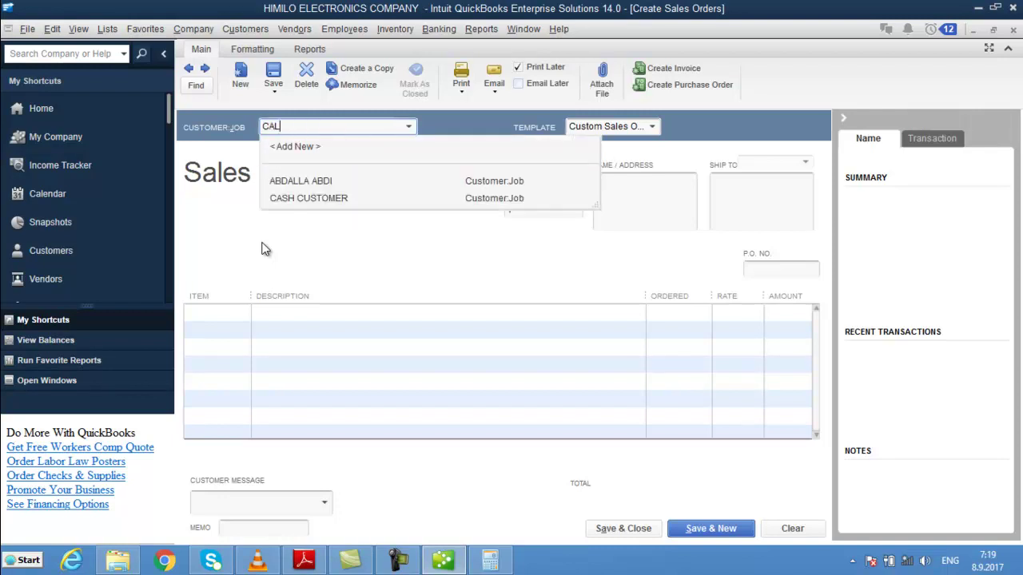
{"action": "key", "text": "Tab"}
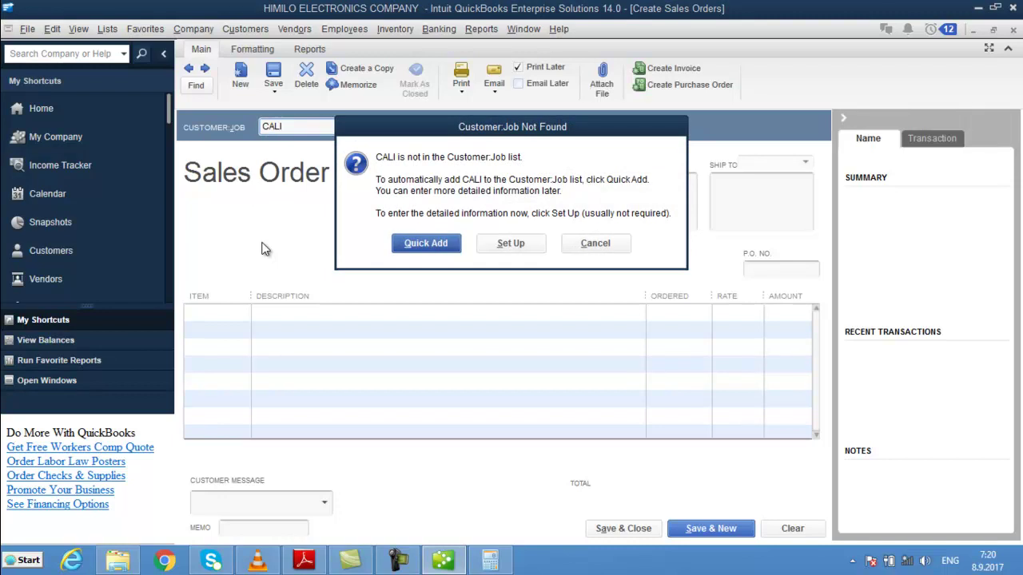
{"action": "key", "text": "Return"}
{"action": "key", "text": "Tab"}
{"action": "key", "text": "Tab"}
{"action": "key", "text": "Tab"}
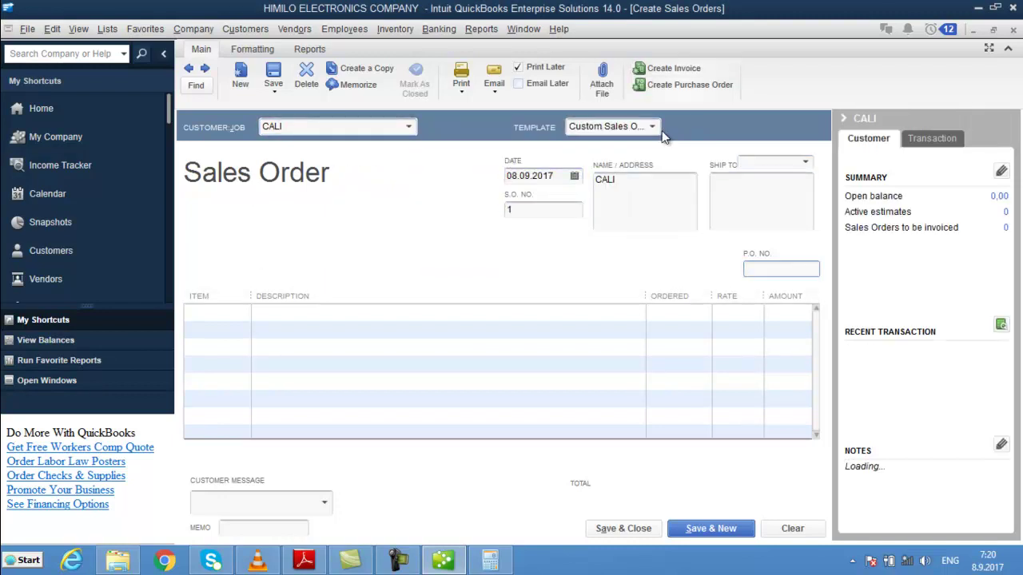
{"action": "left_click", "coordinate": [659, 129]}
{"action": "left_click", "coordinate": [654, 126]}
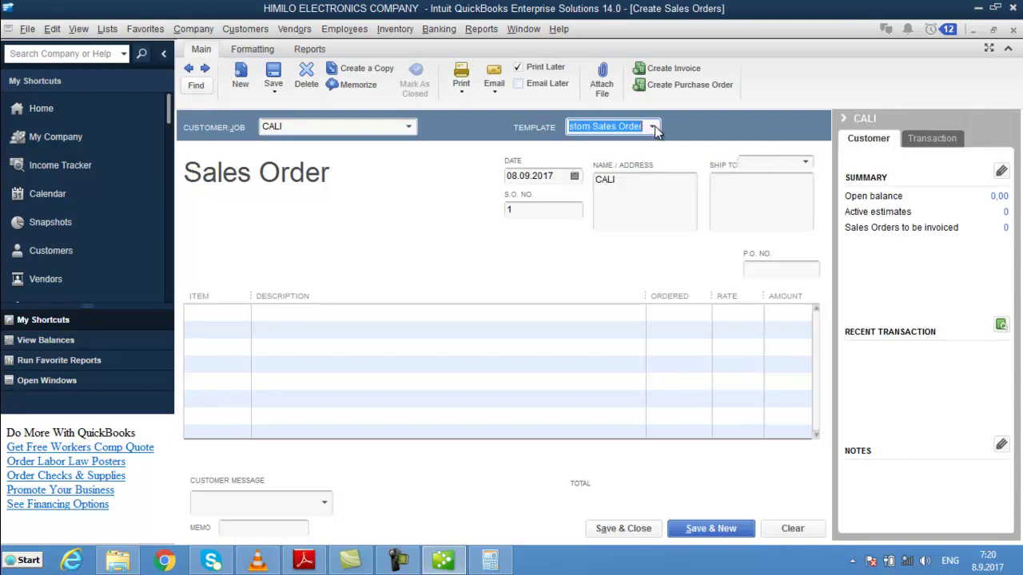
{"action": "left_click_drag", "start_coordinate": [251, 296], "coordinate": [493, 295]}
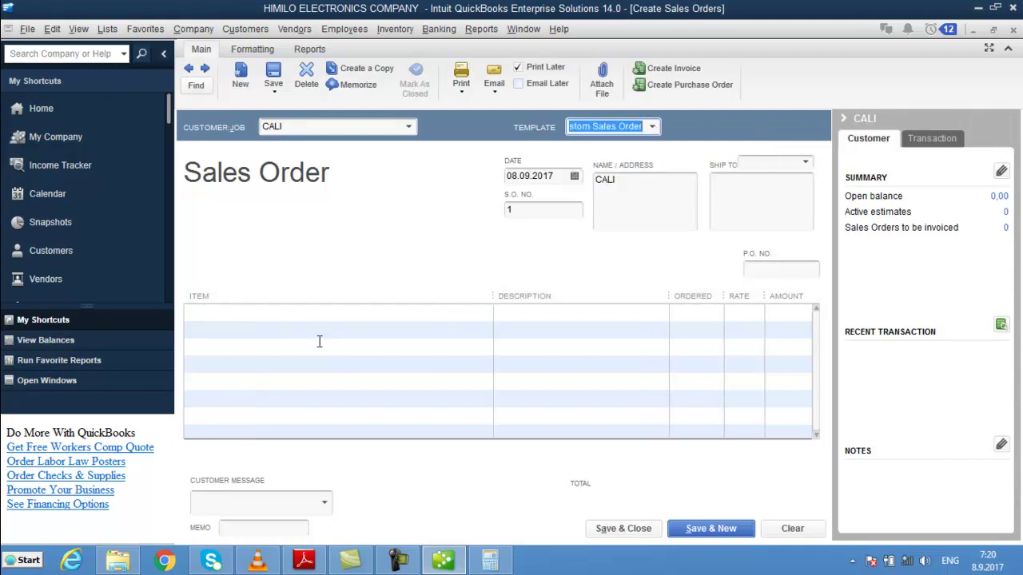
- Add 4 NAL DHEX DHEXAAD at 4,00 and a BAREESO line with quantity 3,5
{"action": "left_click", "coordinate": [293, 314]}
{"action": "type", "text": "NAL DHEX DHEXAAD"}
{"action": "key", "text": "Tab"}
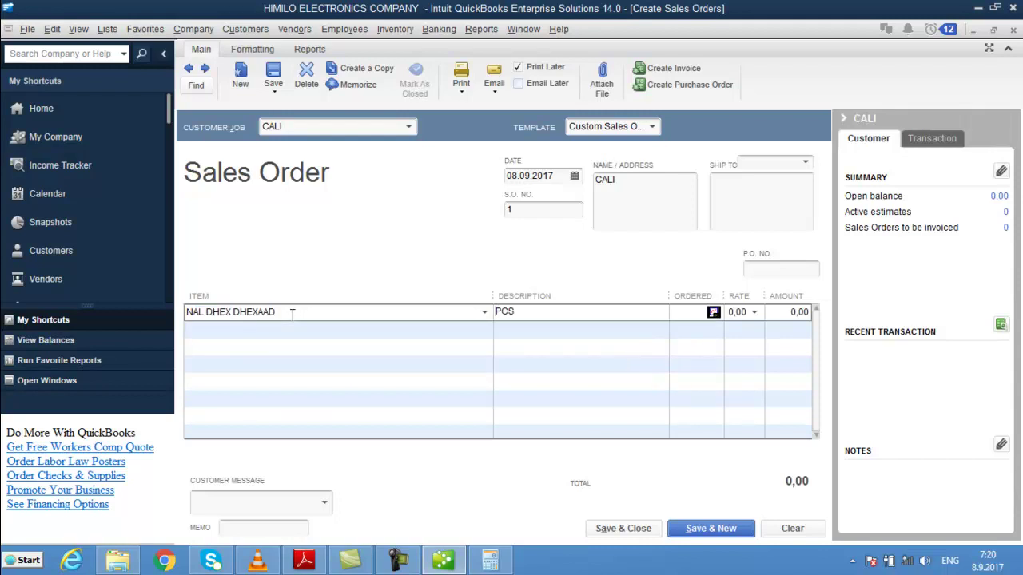
{"action": "key", "text": "Tab"}
{"action": "type", "text": "4"}
{"action": "key", "text": "Tab"}
{"action": "type", "text": "4"}
{"action": "key", "text": "Tab"}
{"action": "key", "text": "Tab"}
{"action": "type", "text": "b"}
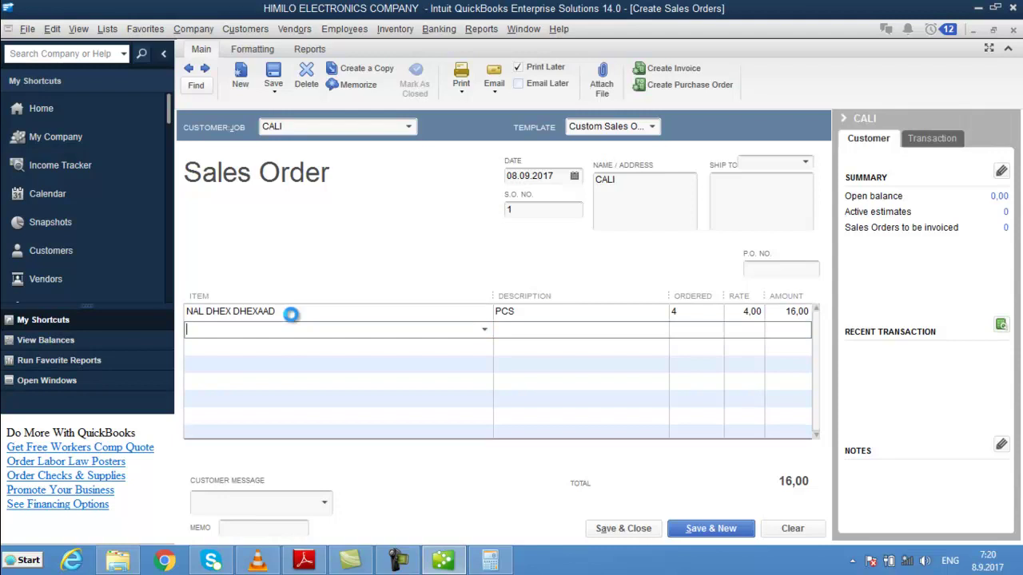
{"action": "key", "text": "Tab"}
{"action": "key", "text": "Tab"}
{"action": "type", "text": "3,5"}
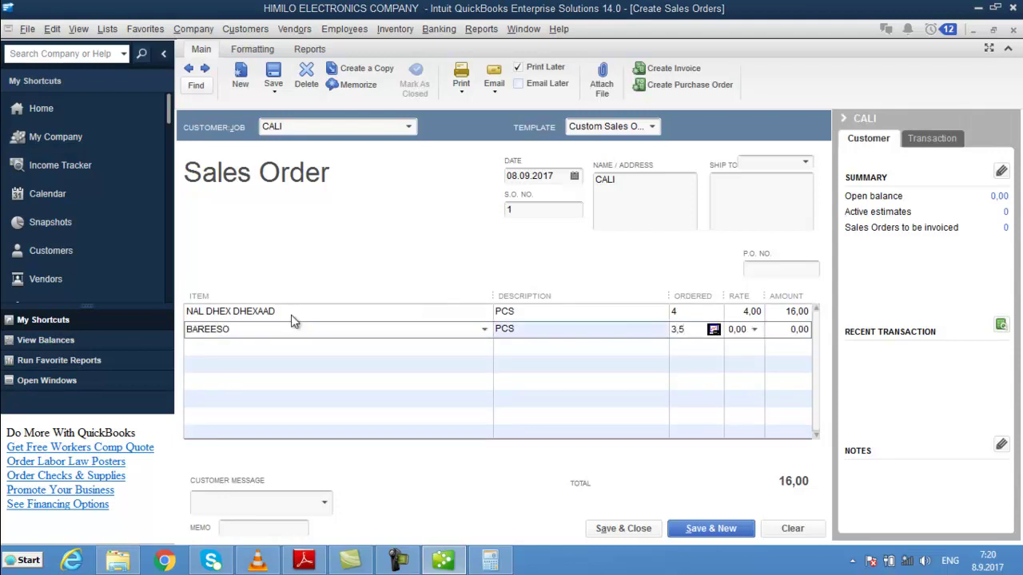
{"action": "key", "text": "Tab"}
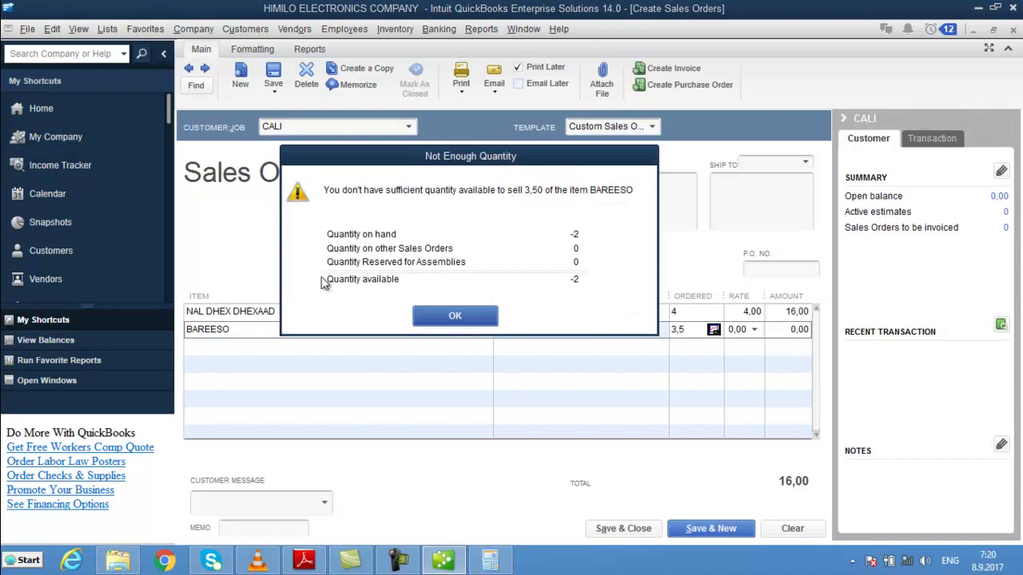
- Dismiss the quantity warnings, clear BAREESO's 3,5 quantity, and check its availability
{"action": "left_click_drag", "start_coordinate": [449, 164], "coordinate": [569, 139]}
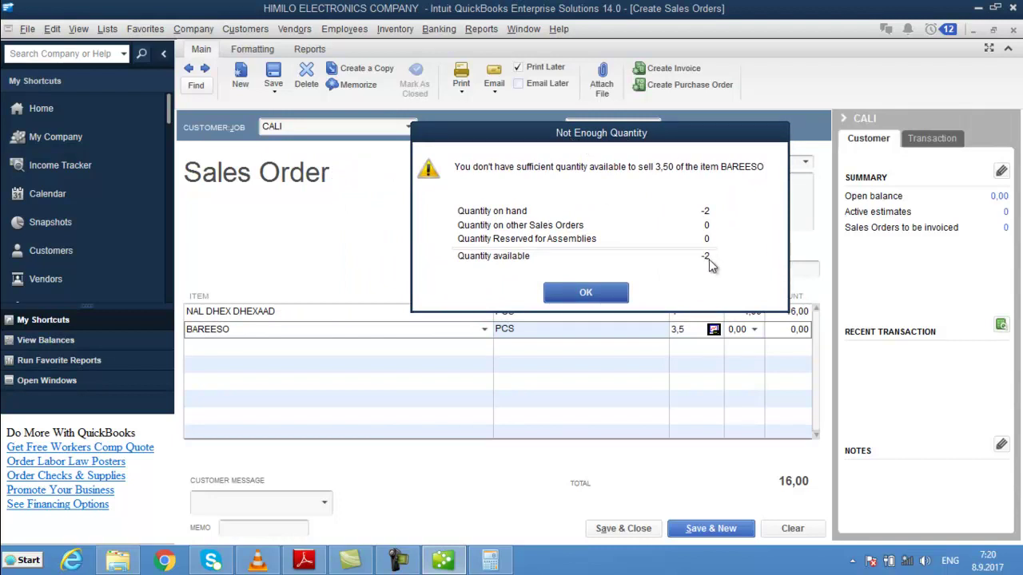
{"action": "left_click_drag", "start_coordinate": [631, 133], "coordinate": [501, 47]}
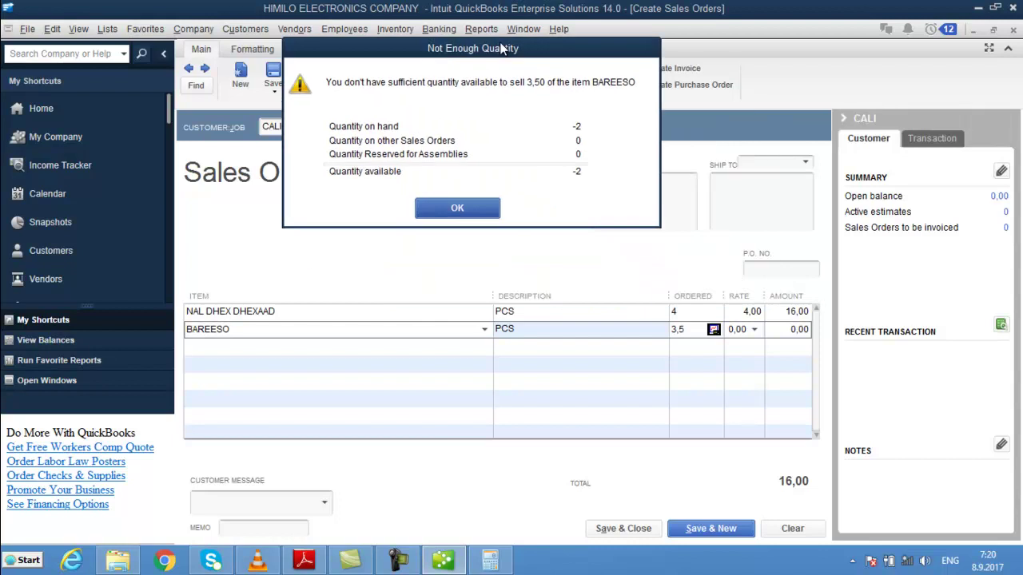
{"action": "left_click", "coordinate": [451, 206]}
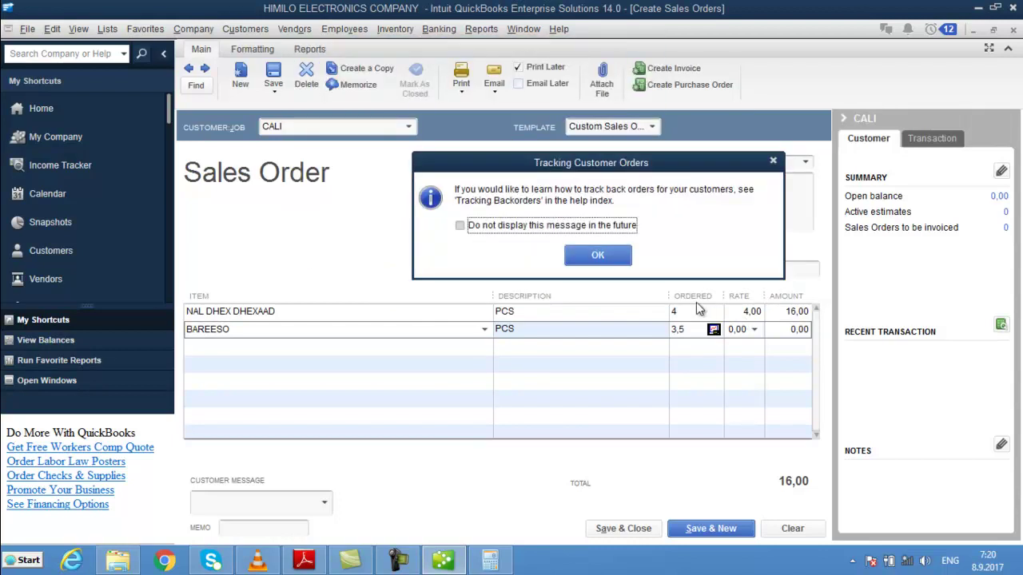
{"action": "left_click", "coordinate": [597, 255]}
{"action": "left_click_drag", "start_coordinate": [686, 332], "coordinate": [596, 330]}
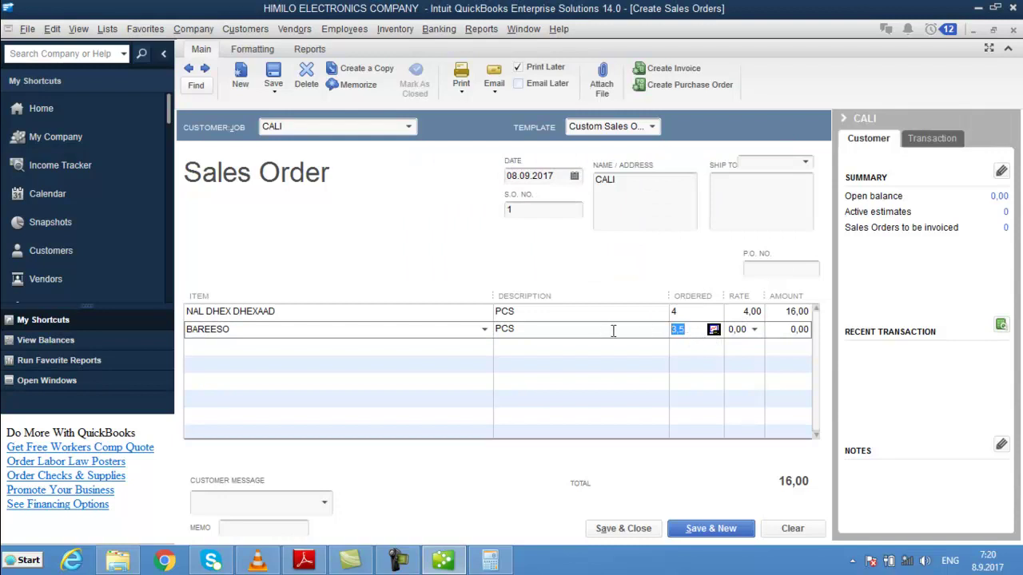
{"action": "key", "text": "BackSpace"}
{"action": "left_click", "coordinate": [714, 330]}
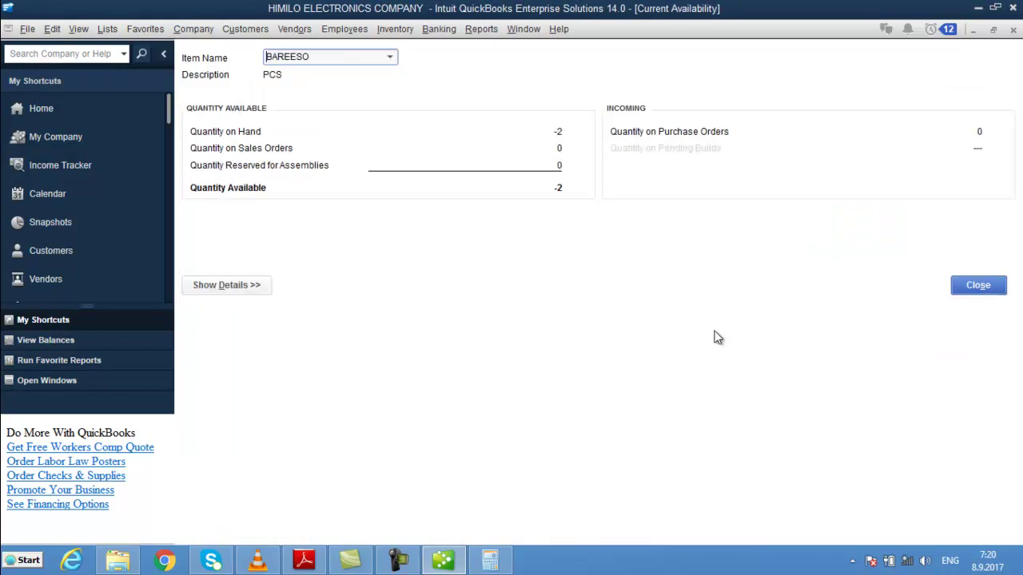
{"action": "left_click", "coordinate": [976, 286]}
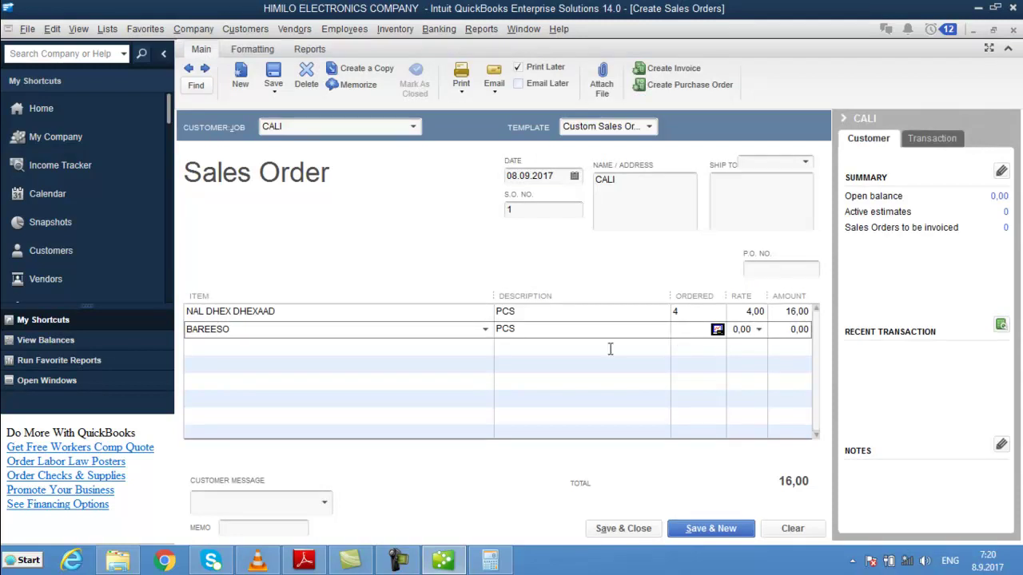
- Set BAREESO to 4 at 3,50, totalling 30,00, and save the sales order
{"action": "type", "text": "4"}
{"action": "key", "text": "Tab"}
{"action": "type", "text": "3,50"}
{"action": "key", "text": "Tab"}
{"action": "key", "text": "Tab"}
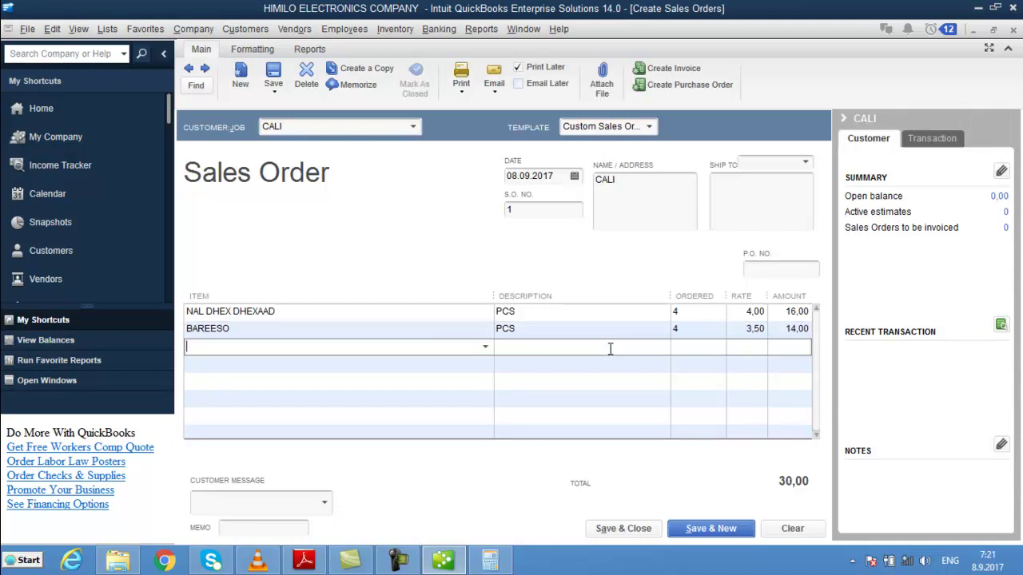
{"action": "key", "text": "ctrl+s"}
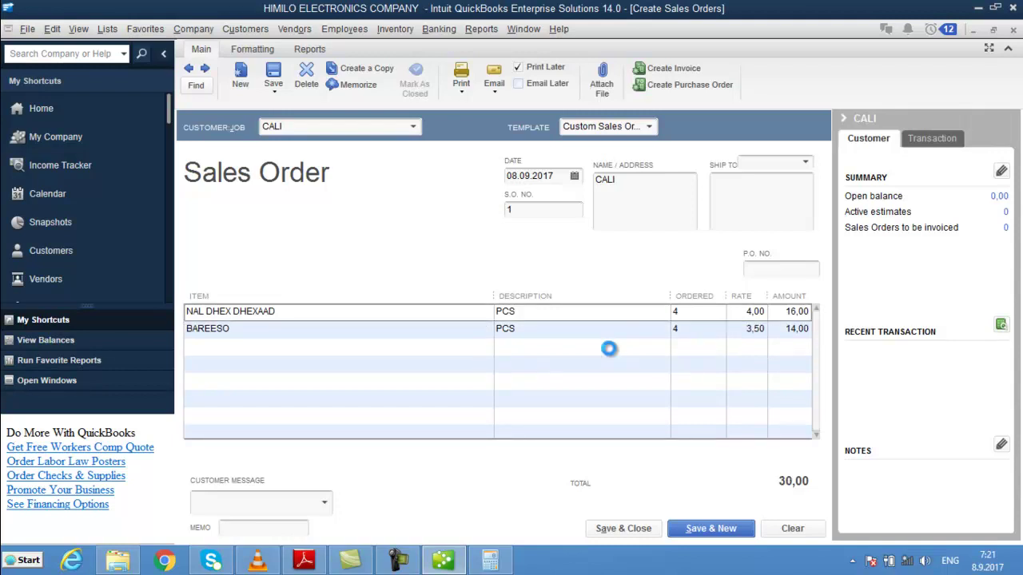
{"action": "key", "text": "Escape"}
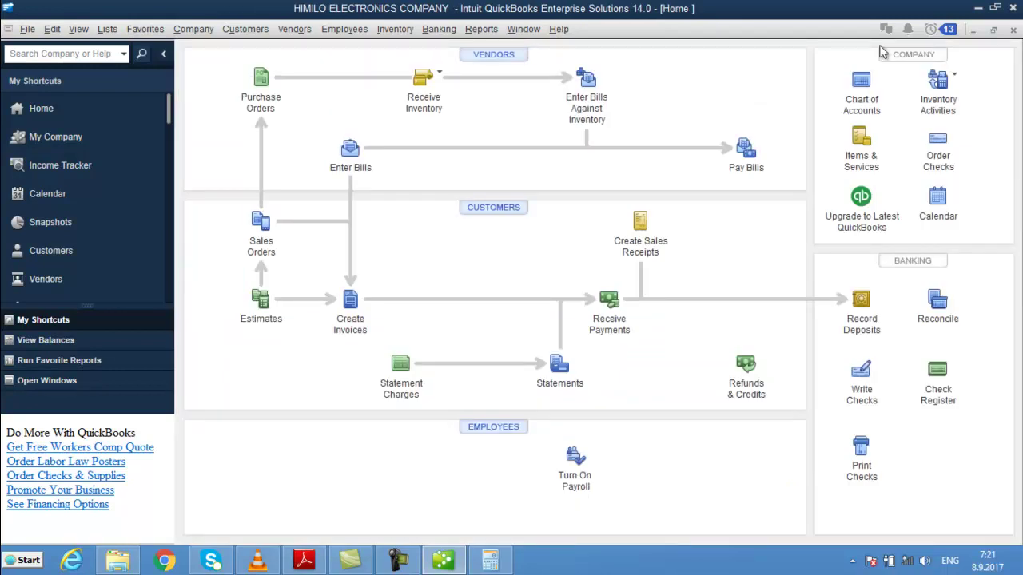
- Reopen the 30,00 sales order 1 from the Sales Orders account QuickReport in the Chart of Accounts
{"action": "left_click", "coordinate": [857, 87]}
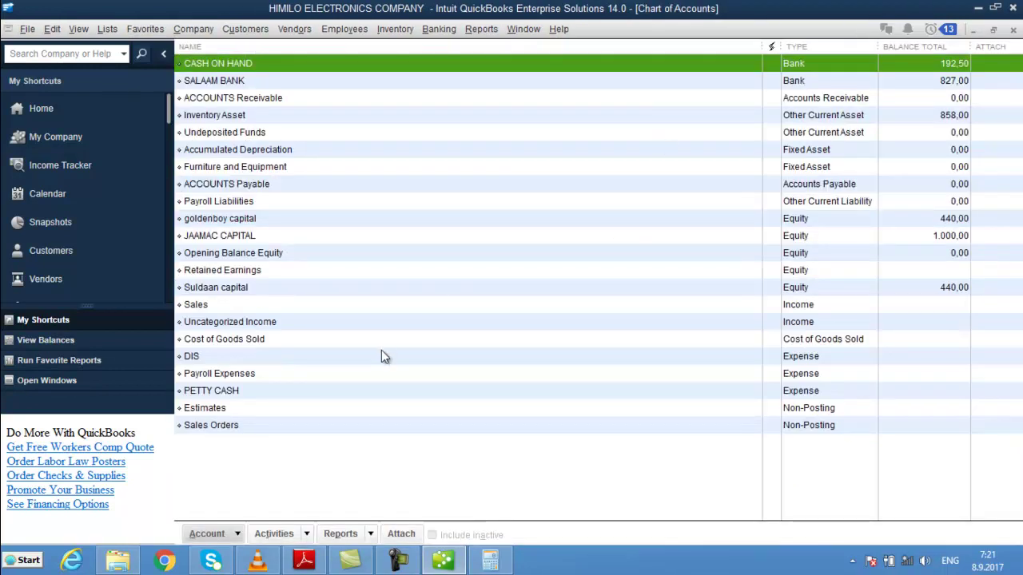
{"action": "left_click", "coordinate": [264, 430]}
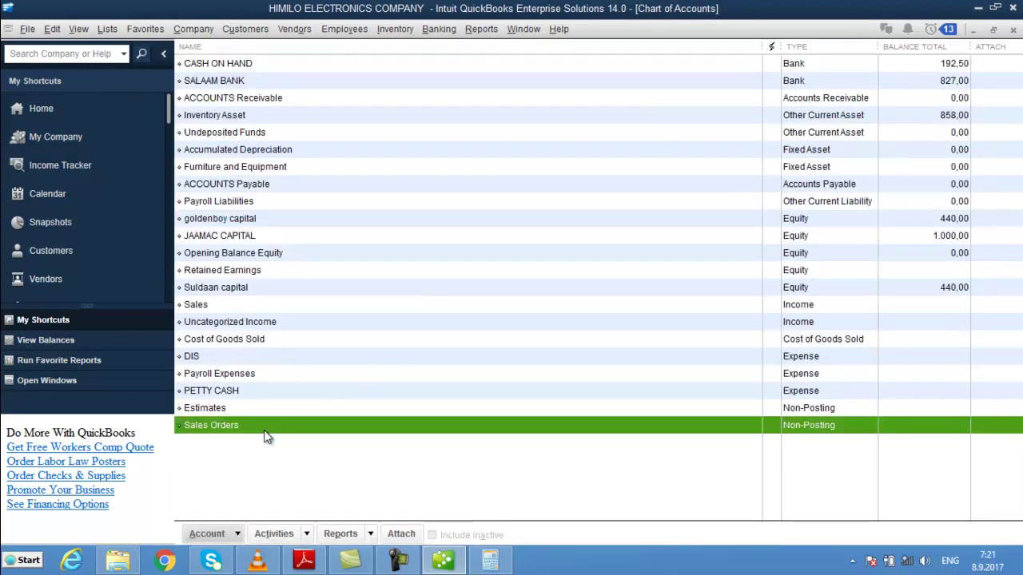
{"action": "double_click", "coordinate": [850, 432]}
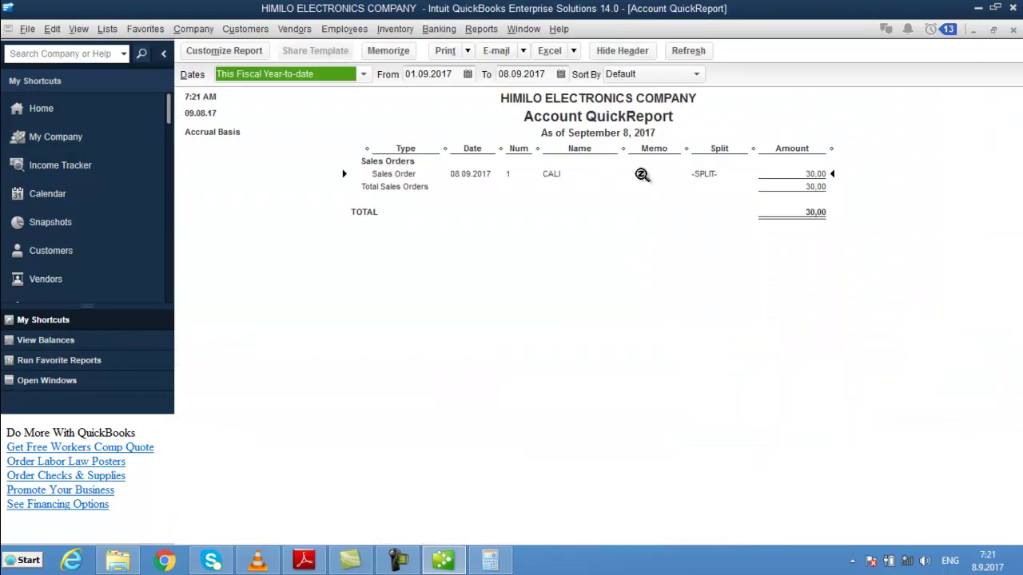
{"action": "double_click", "coordinate": [710, 175]}
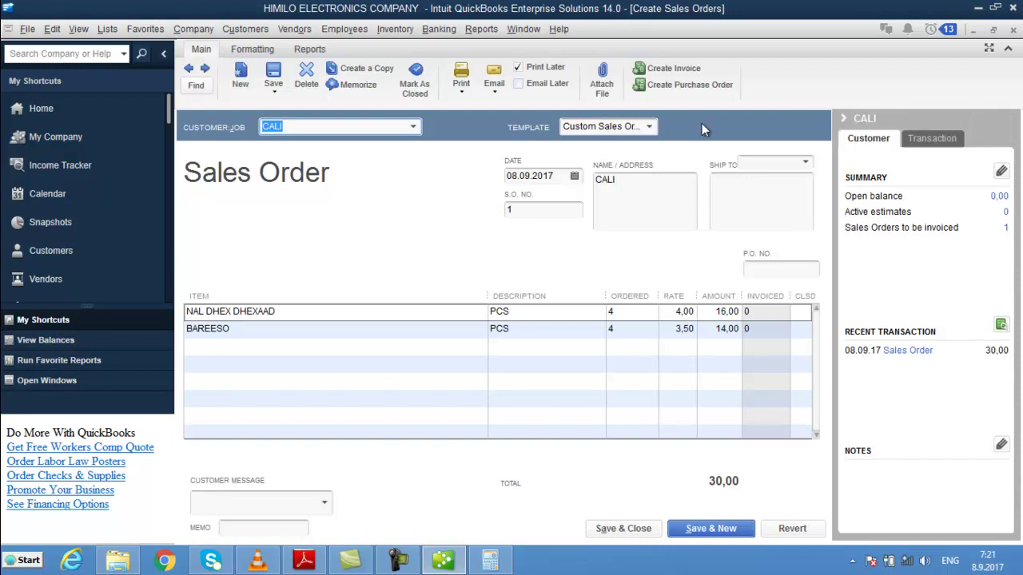
- Invoice selected items of sales order 1 by available quantity, saving invoice 6 for 16,00
{"action": "left_click", "coordinate": [659, 72]}
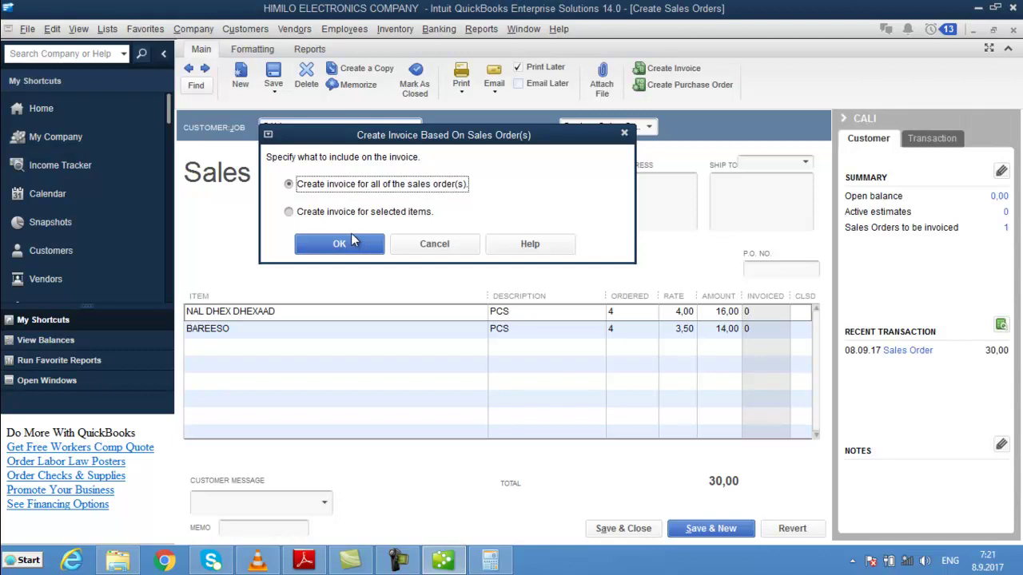
{"action": "left_click", "coordinate": [289, 212]}
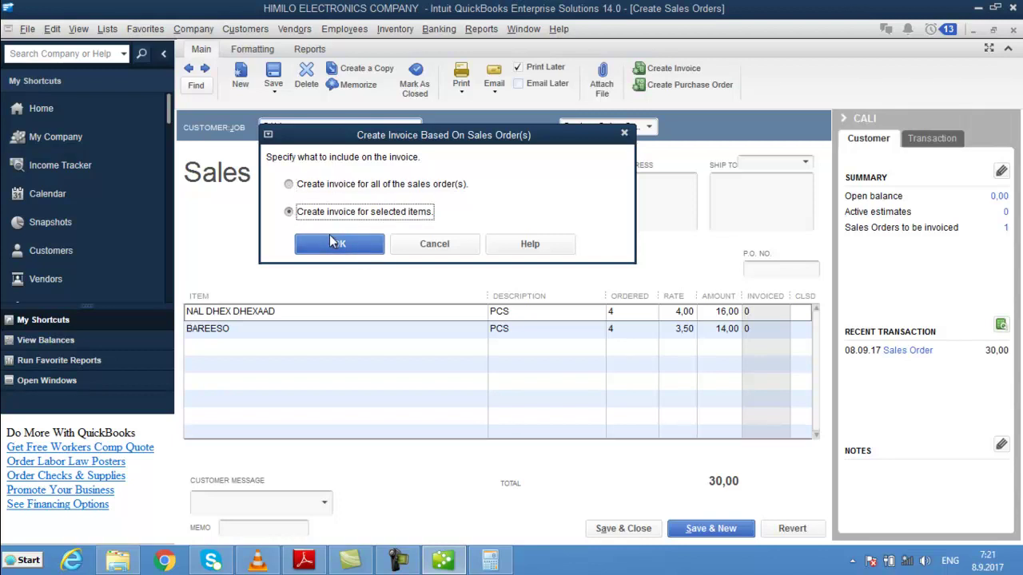
{"action": "left_click", "coordinate": [331, 242]}
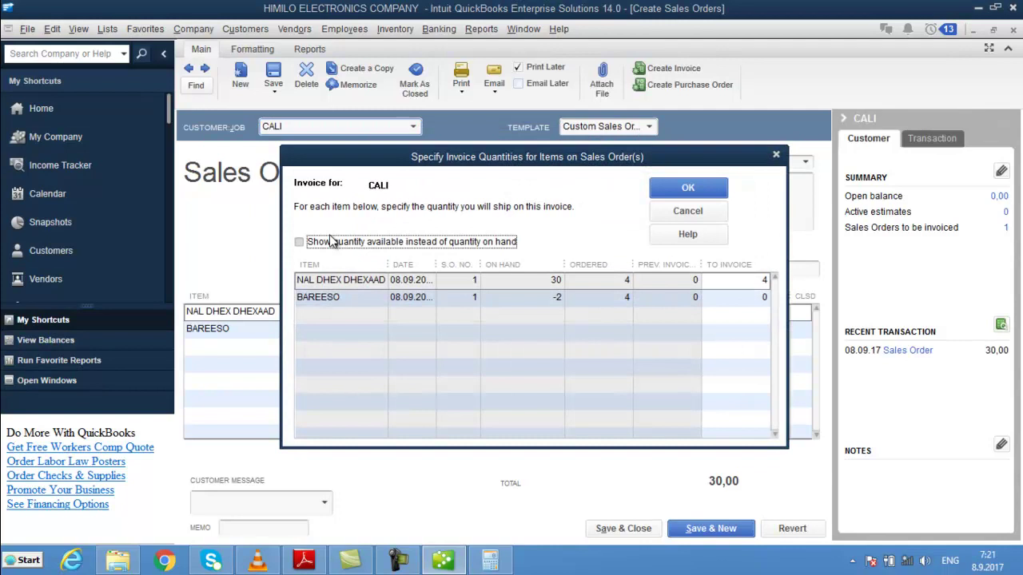
{"action": "left_click", "coordinate": [302, 242]}
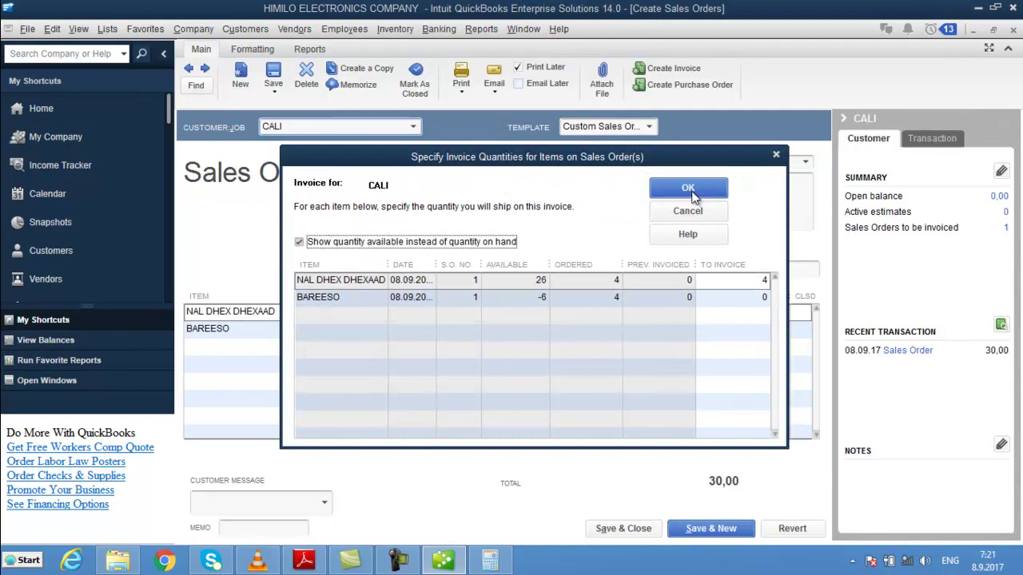
{"action": "left_click", "coordinate": [688, 189]}
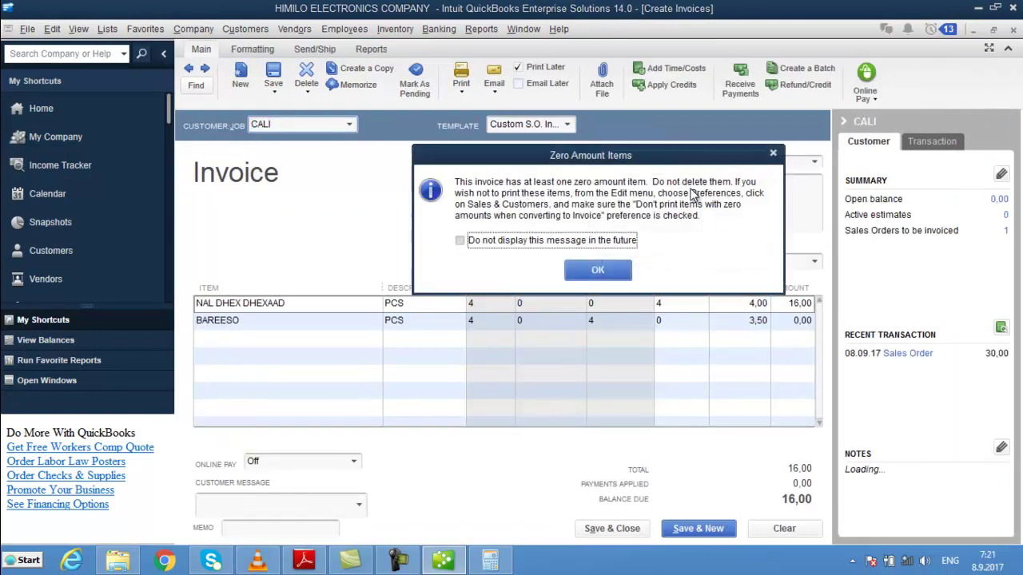
{"action": "left_click", "coordinate": [603, 269]}
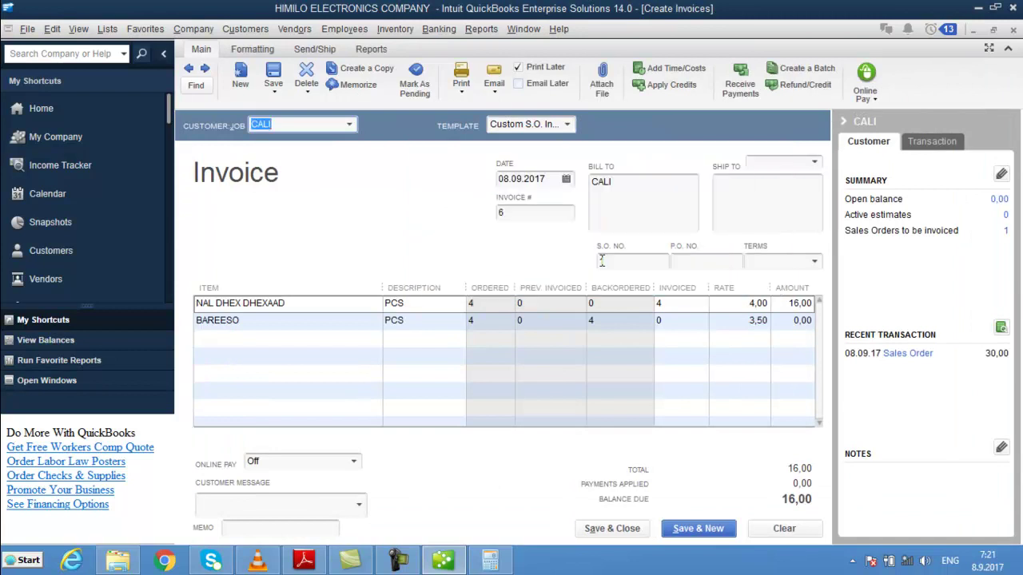
{"action": "left_click", "coordinate": [291, 335]}
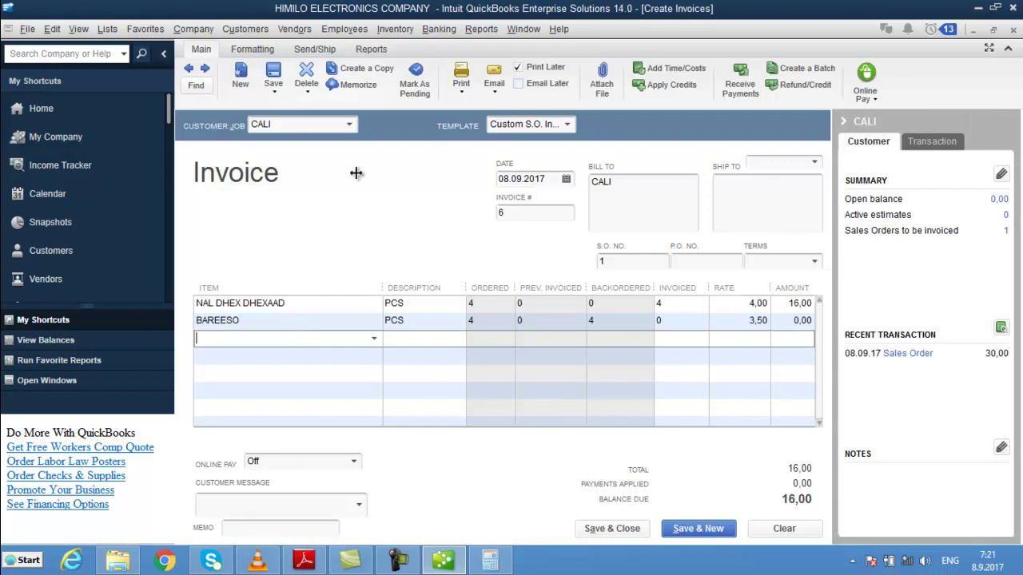
{"action": "left_click", "coordinate": [749, 519]}
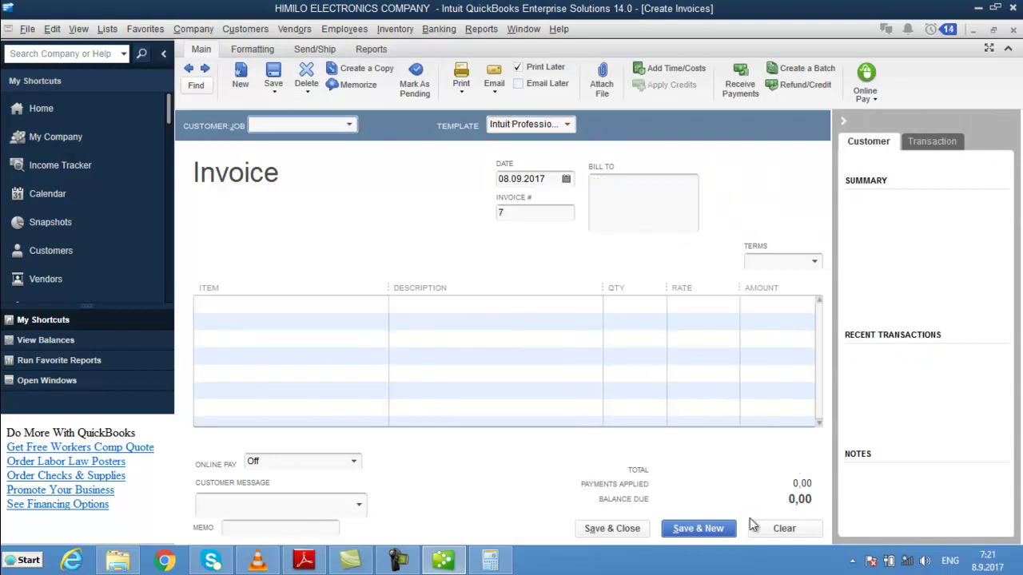
{"action": "key", "text": "Escape"}
{"action": "key", "text": "Escape"}
{"action": "key", "text": "Escape"}
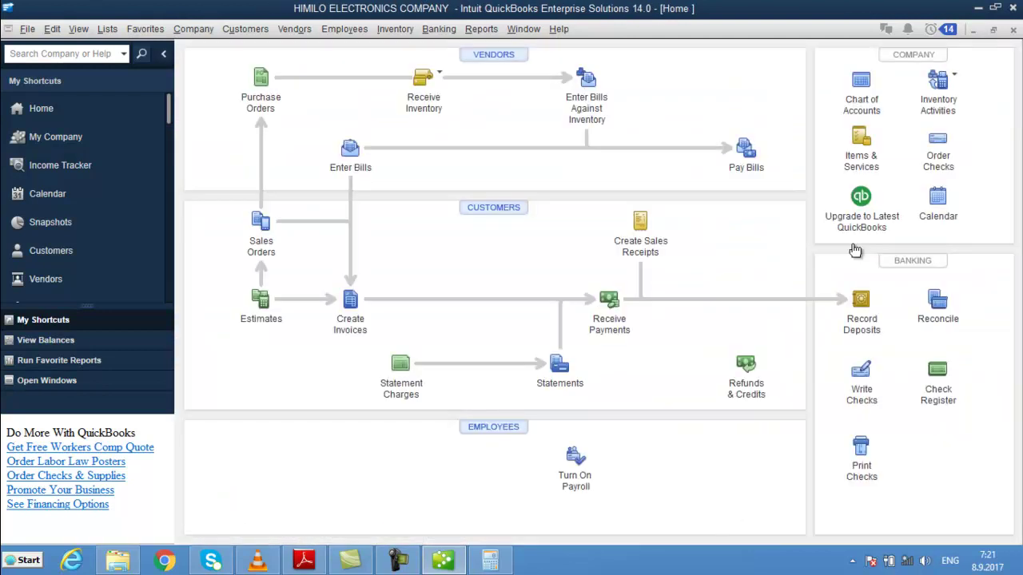
{"action": "left_click", "coordinate": [868, 109]}
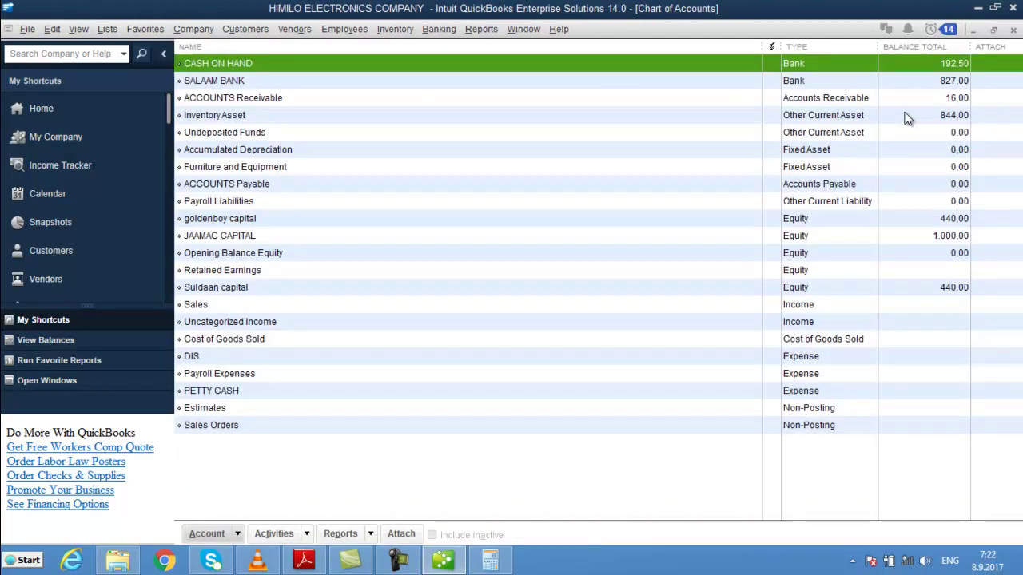
{"action": "left_click", "coordinate": [943, 98]}
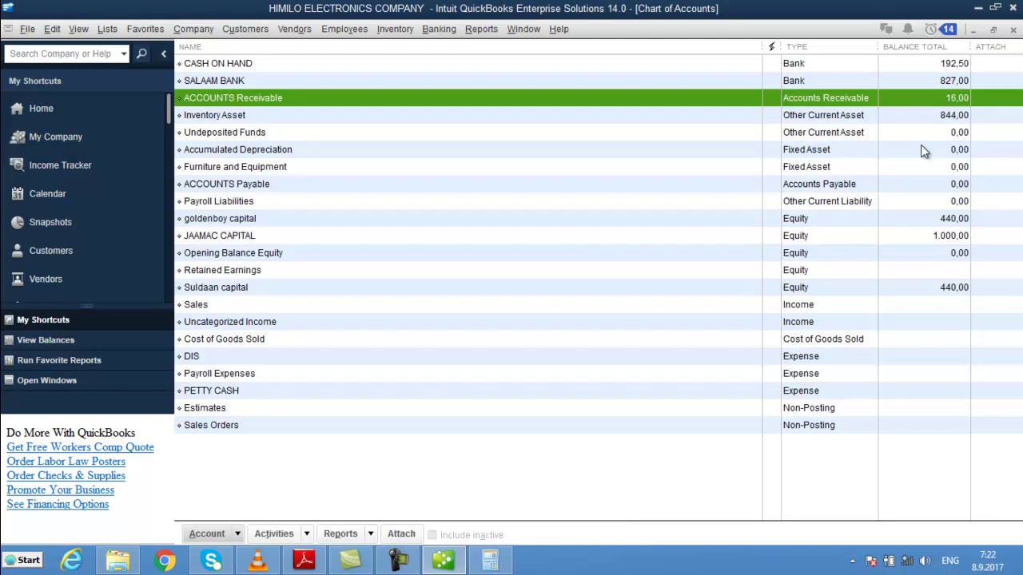
{"action": "key", "text": "Escape"}
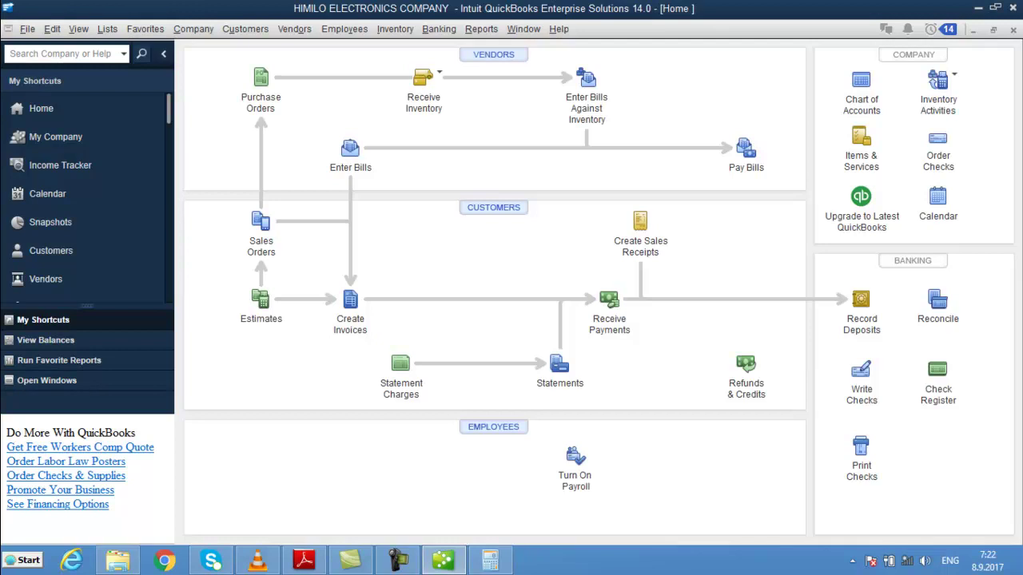
{"action": "left_click", "coordinate": [408, 567]}
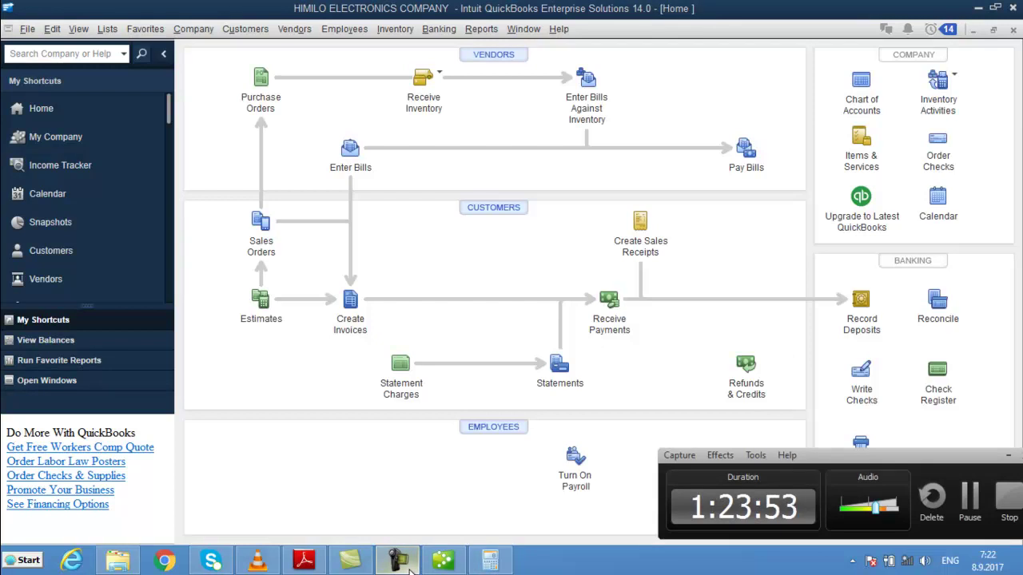
{"action": "left_click", "coordinate": [408, 563]}
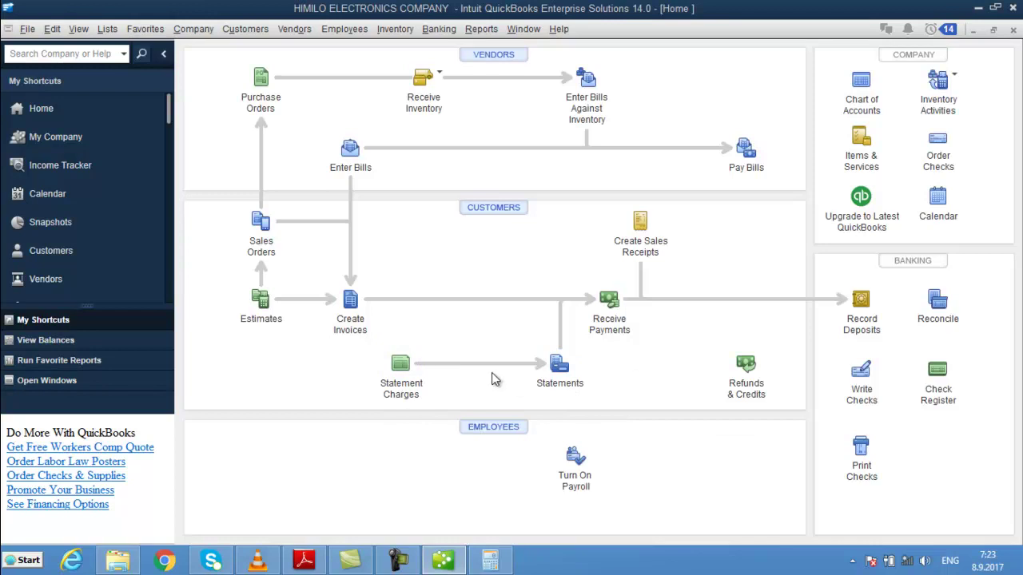
{"action": "left_click", "coordinate": [409, 369]}
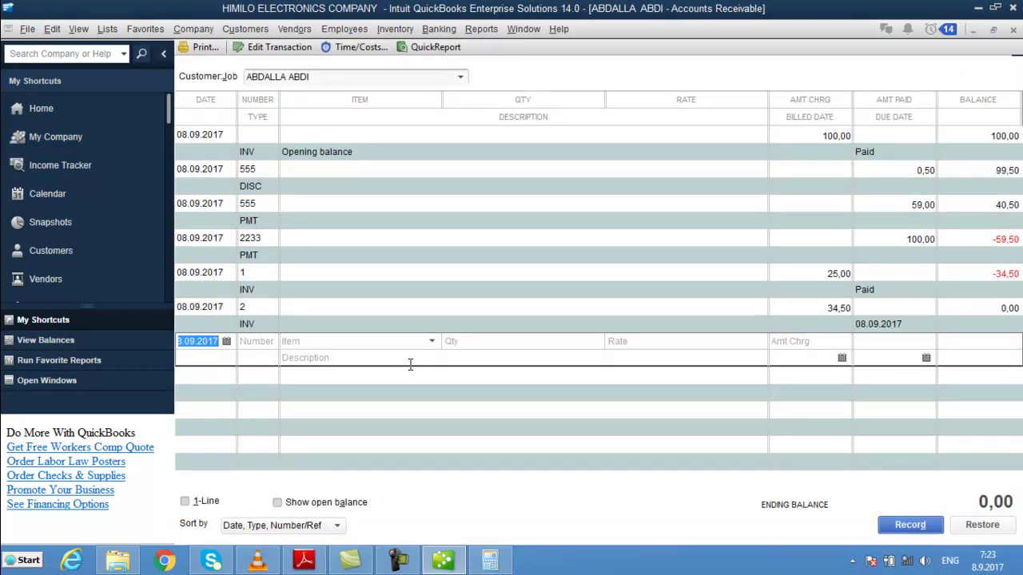
{"action": "key", "text": "Escape"}
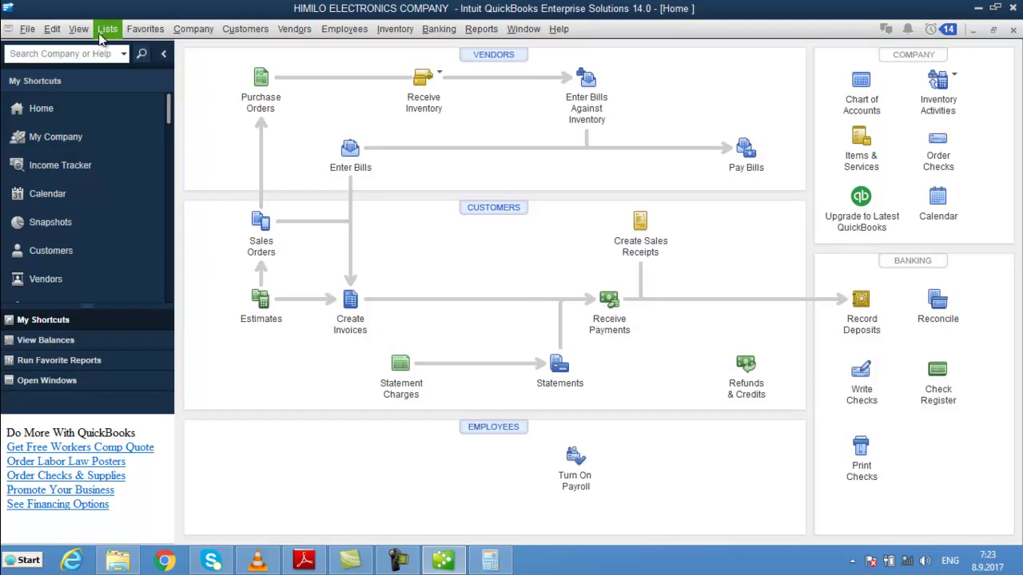
{"action": "left_click", "coordinate": [54, 32]}
{"action": "left_click", "coordinate": [140, 241]}
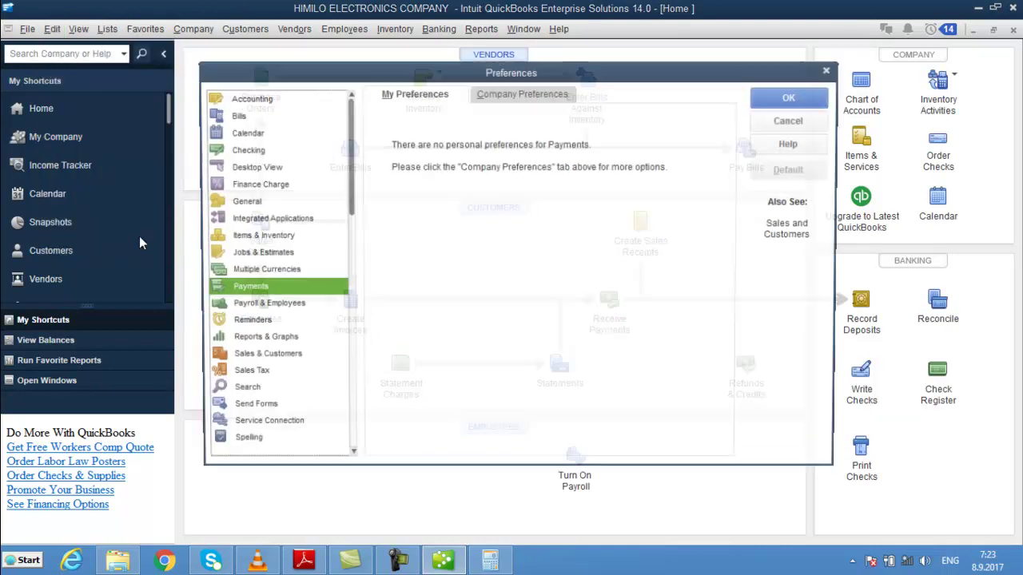
{"action": "left_click", "coordinate": [274, 192]}
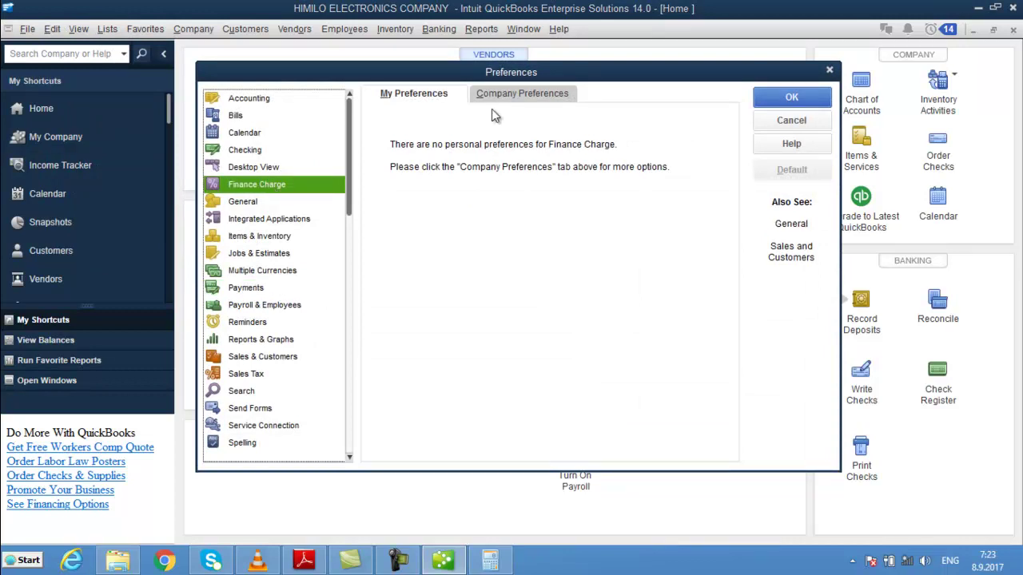
{"action": "left_click", "coordinate": [532, 91]}
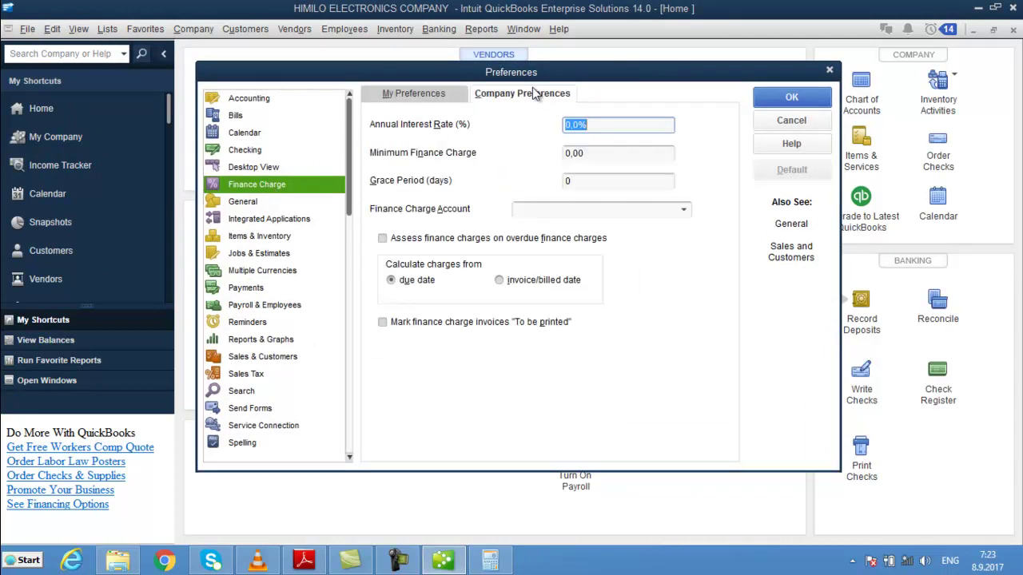
{"action": "left_click", "coordinate": [445, 96]}
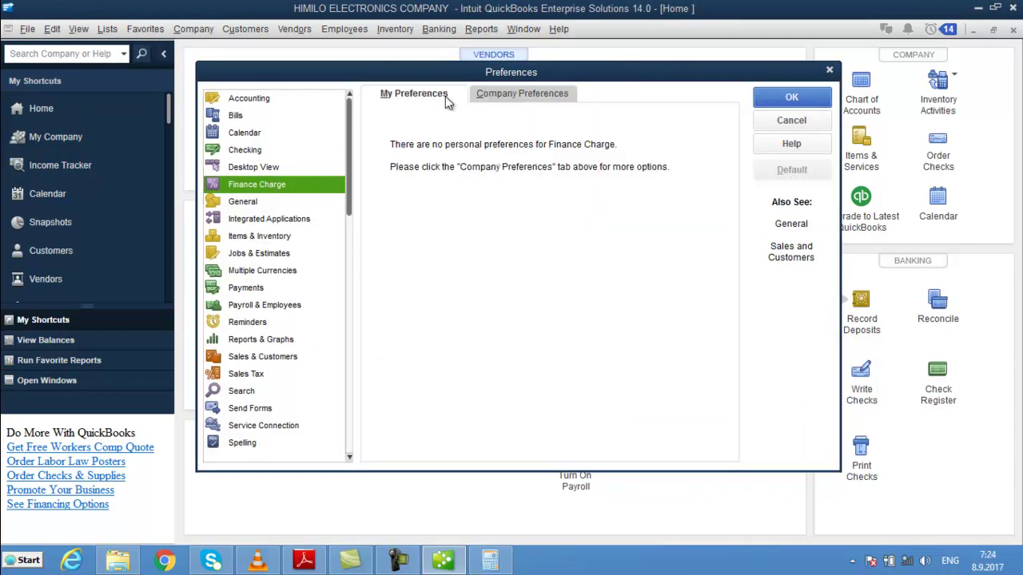
{"action": "left_click", "coordinate": [254, 167]}
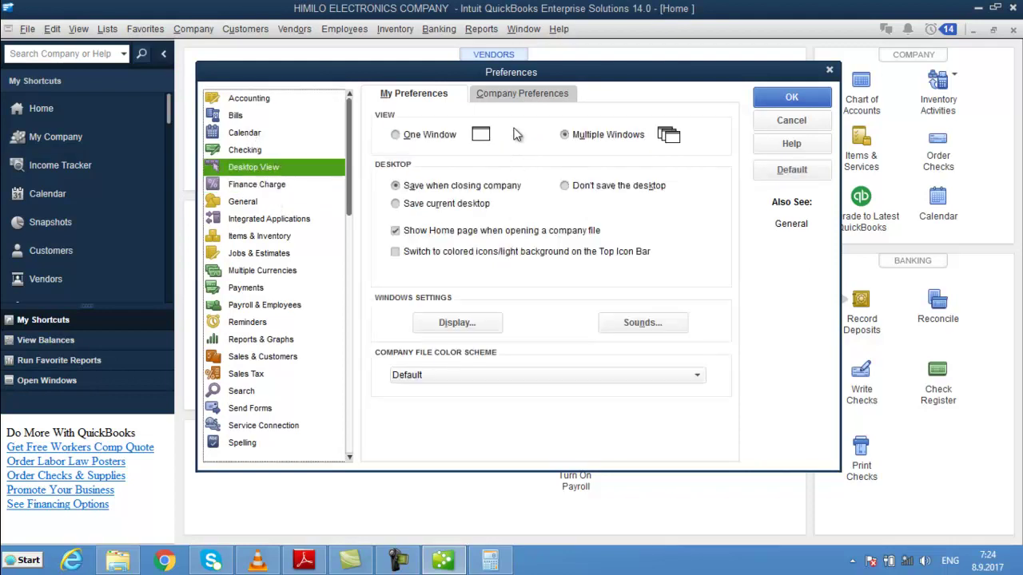
{"action": "left_click", "coordinate": [516, 98]}
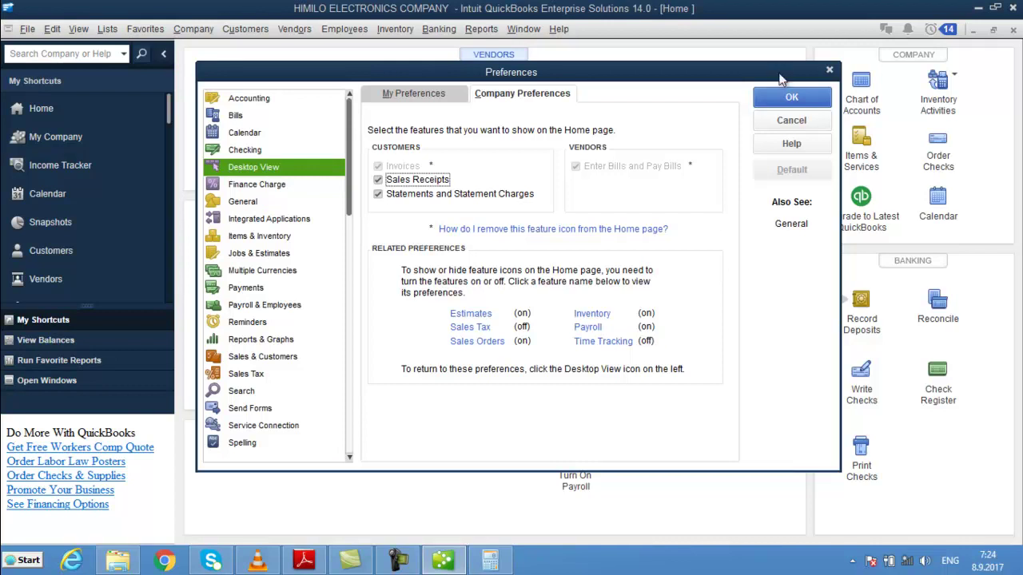
{"action": "left_click", "coordinate": [791, 97]}
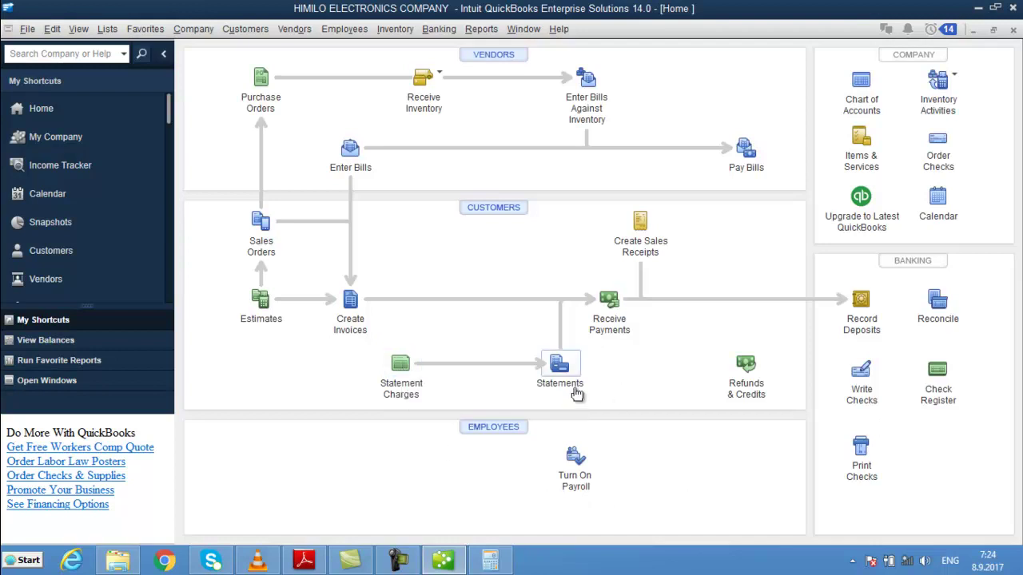
- Preview the all-customer statements, zooming and paging through the three pages before closing the preview
{"action": "left_click", "coordinate": [576, 391]}
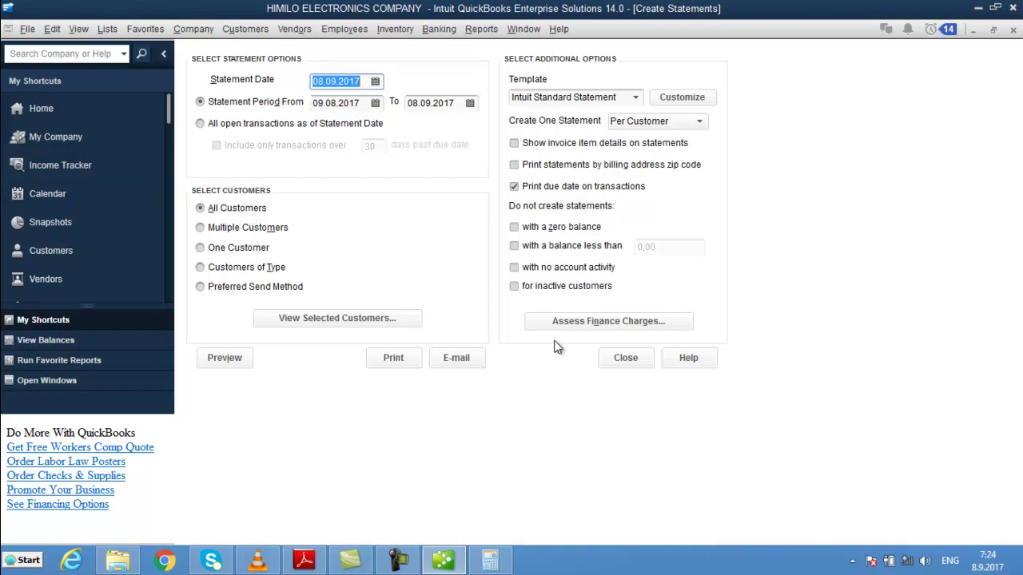
{"action": "left_click", "coordinate": [234, 362]}
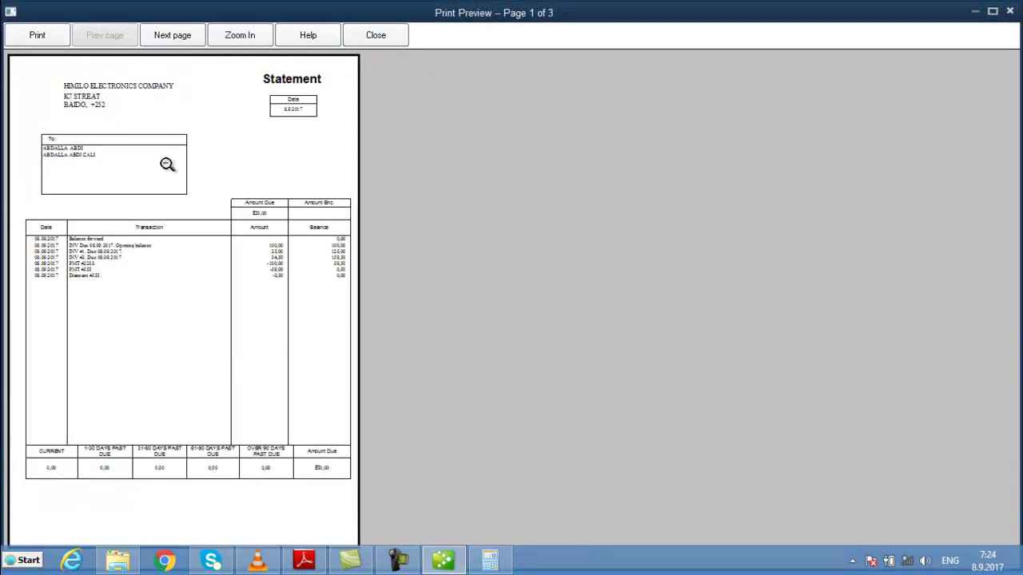
{"action": "left_click", "coordinate": [167, 164]}
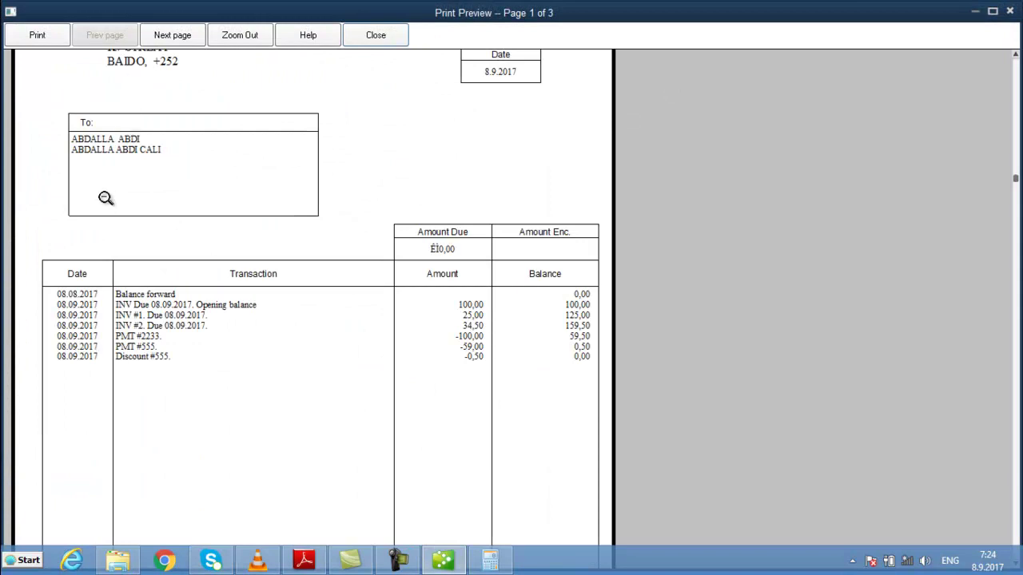
{"action": "left_click", "coordinate": [187, 41]}
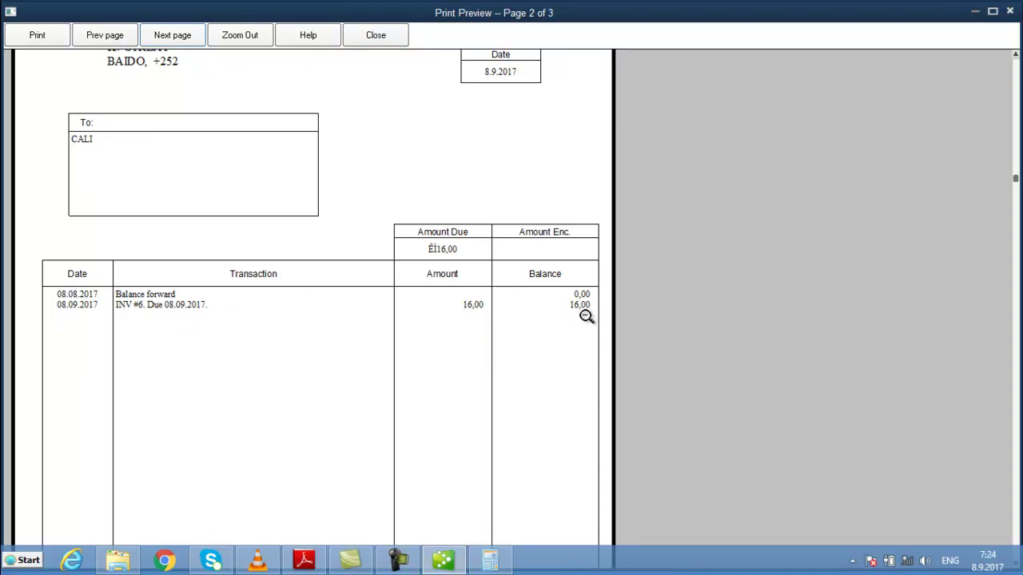
{"action": "left_click", "coordinate": [110, 37]}
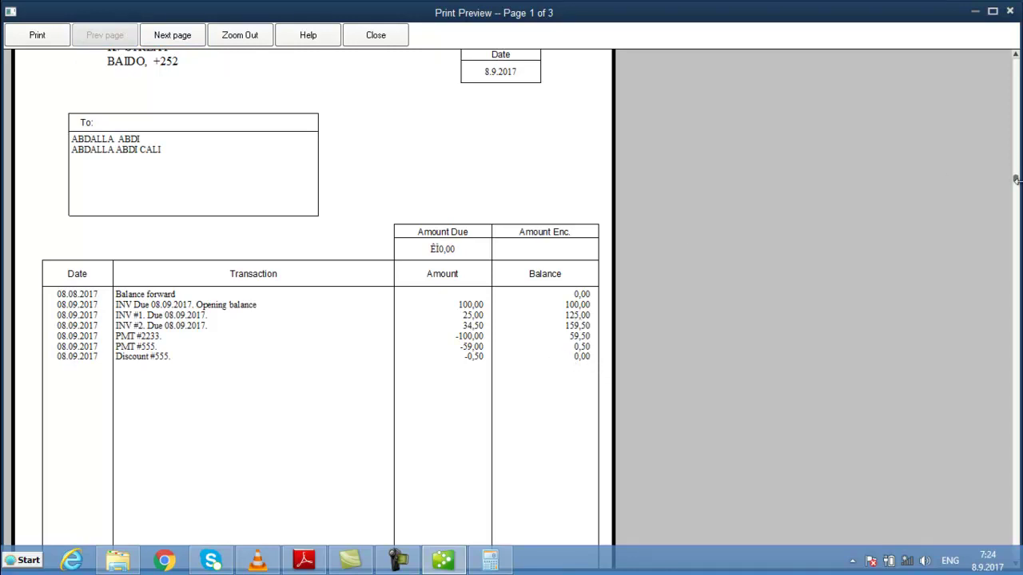
{"action": "left_click_drag", "start_coordinate": [1016, 179], "coordinate": [1020, 211]}
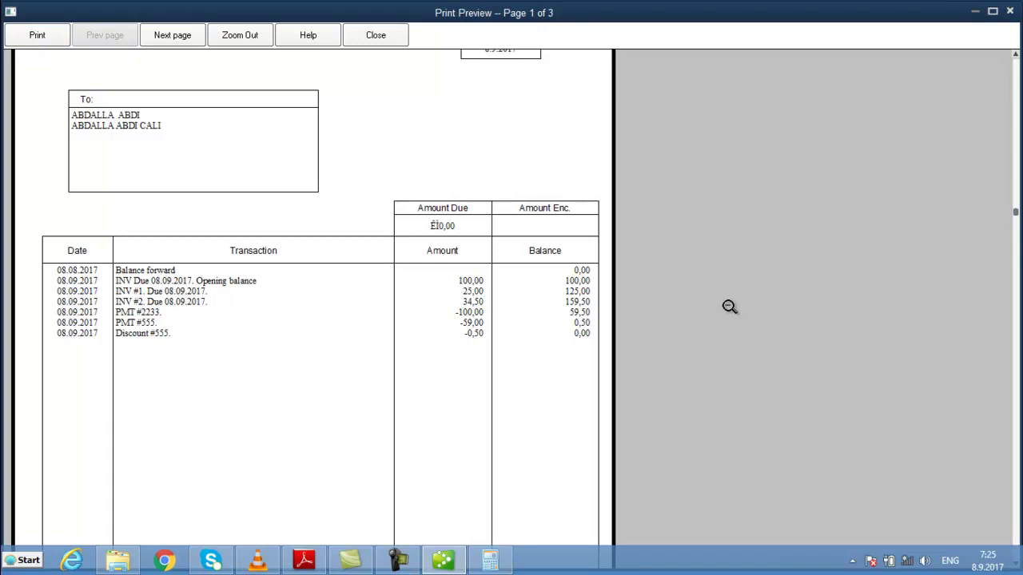
{"action": "left_click", "coordinate": [479, 280]}
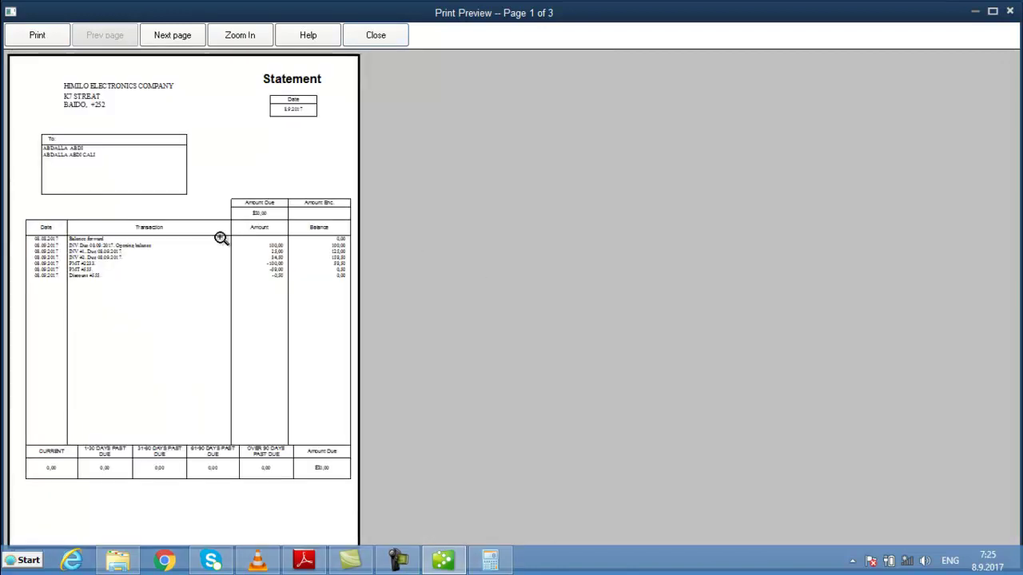
{"action": "left_click", "coordinate": [230, 239]}
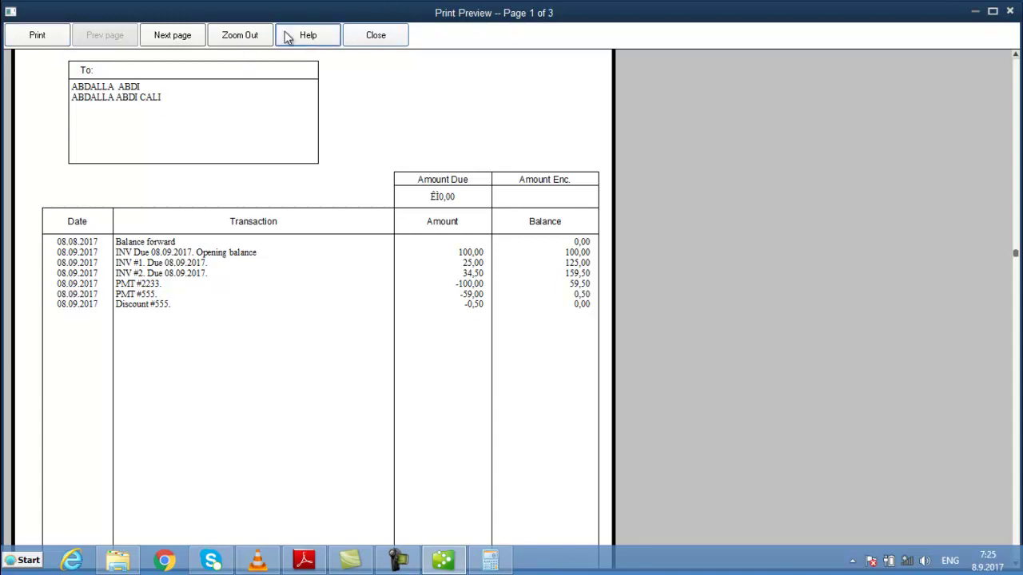
{"action": "left_click", "coordinate": [379, 35]}
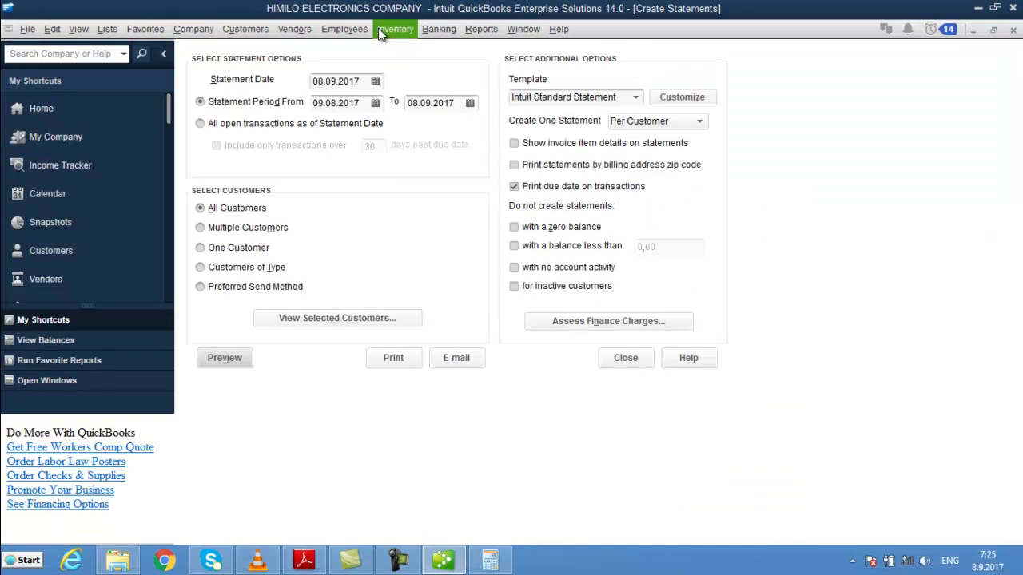
- Limit statements to multiple customers and select only CASH CUSTOMER
{"action": "left_click", "coordinate": [211, 230]}
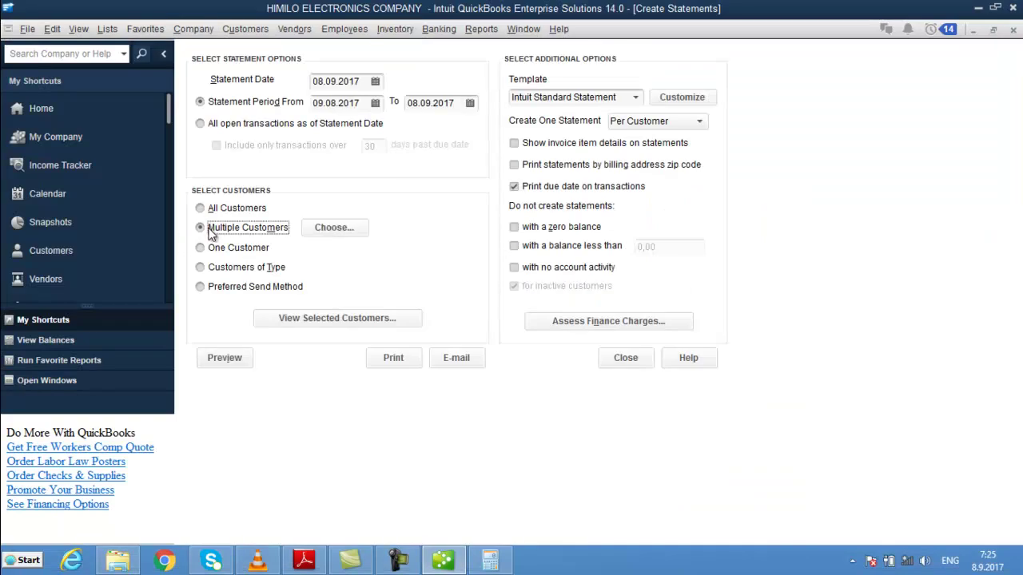
{"action": "left_click", "coordinate": [340, 231]}
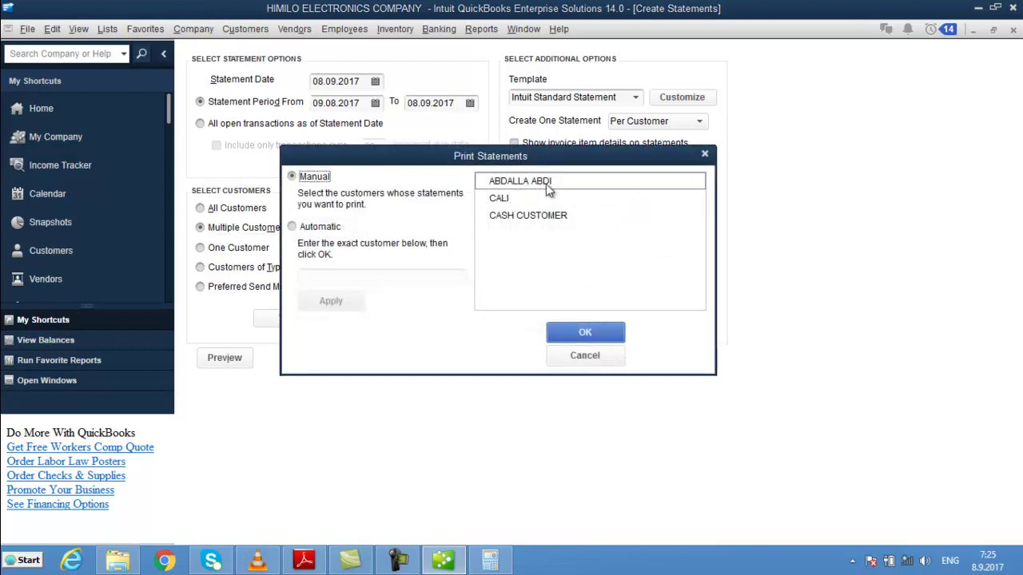
{"action": "left_click", "coordinate": [524, 214]}
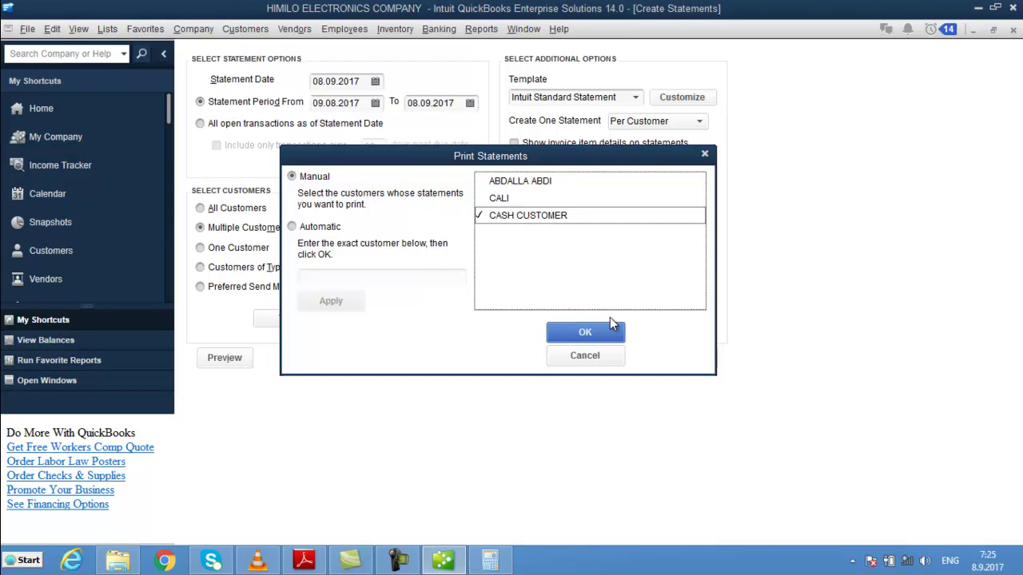
{"action": "left_click", "coordinate": [612, 338]}
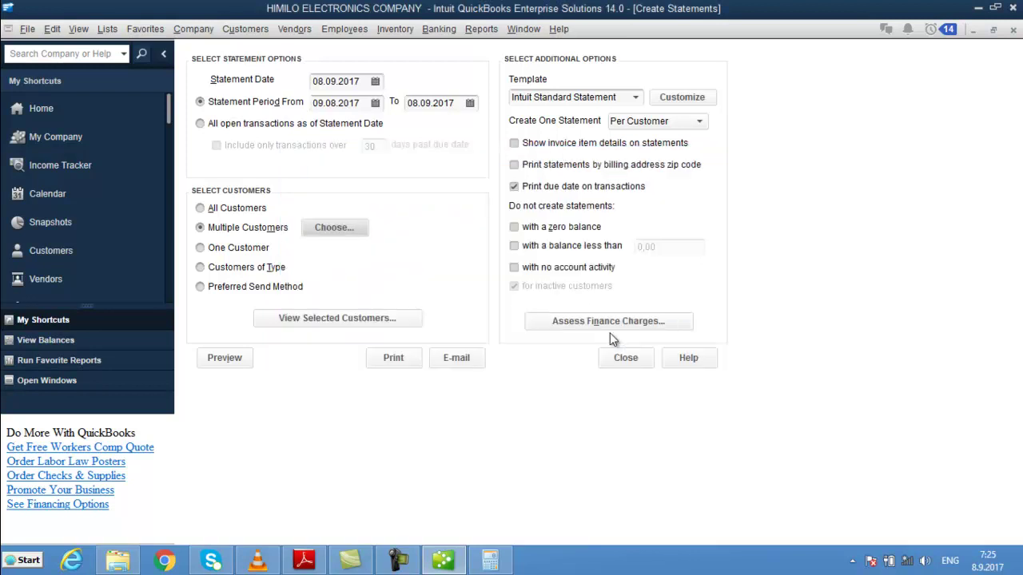
- Preview and zoom the CASH CUSTOMER statement, then close the preview and Create Statements window
{"action": "left_click", "coordinate": [224, 359]}
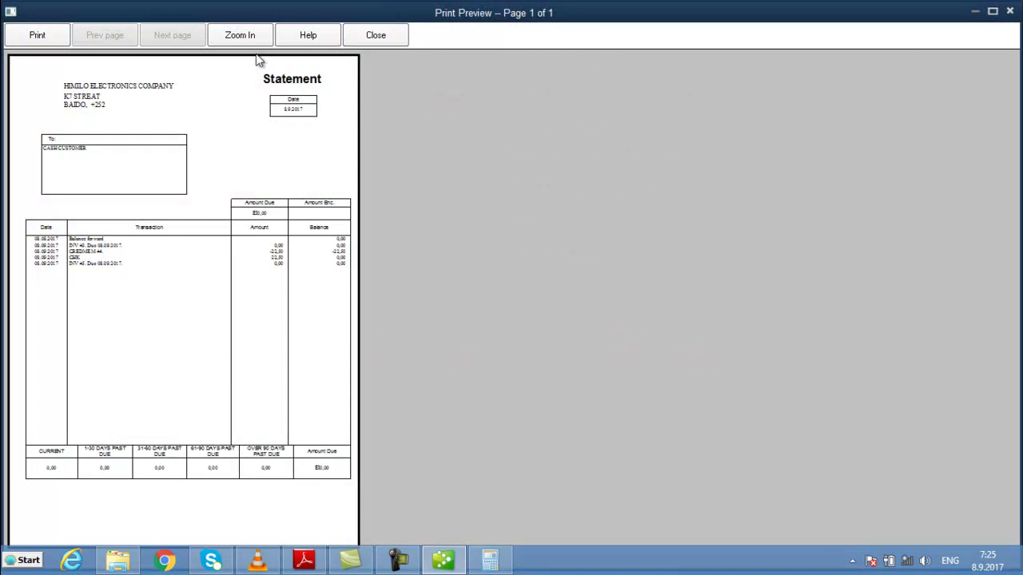
{"action": "left_click", "coordinate": [256, 37]}
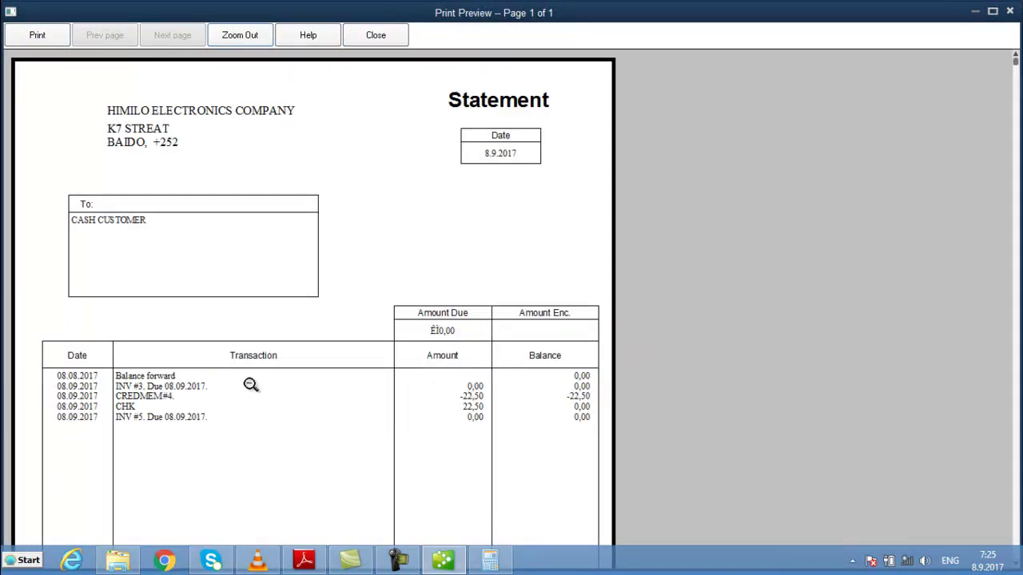
{"action": "left_click", "coordinate": [251, 384]}
{"action": "left_click", "coordinate": [251, 384]}
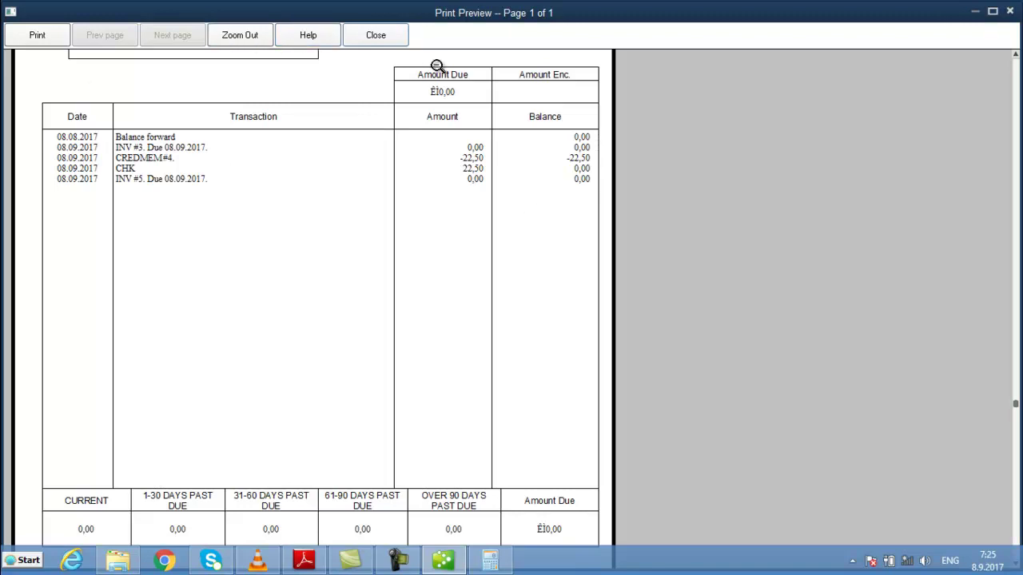
{"action": "left_click", "coordinate": [357, 37]}
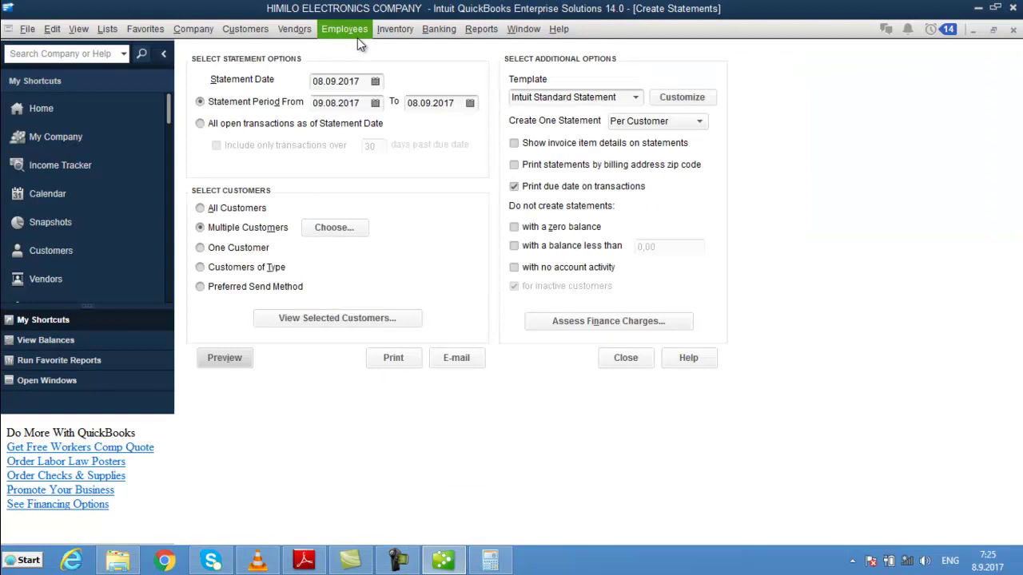
{"action": "left_click", "coordinate": [1013, 30]}
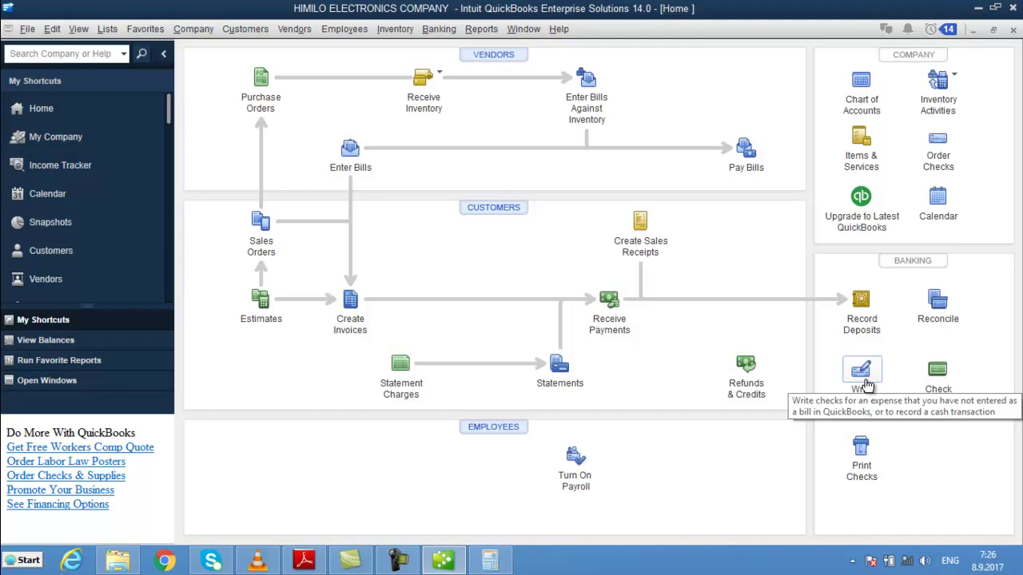
- Start a new check paid from the CASH ON HAND account
{"action": "left_click", "coordinate": [860, 371]}
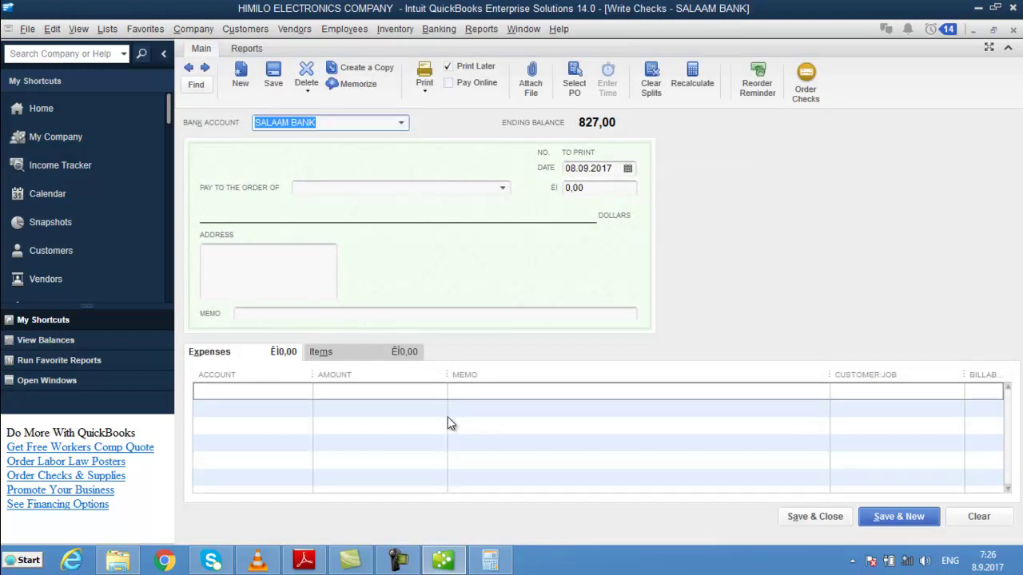
{"action": "left_click", "coordinate": [408, 123]}
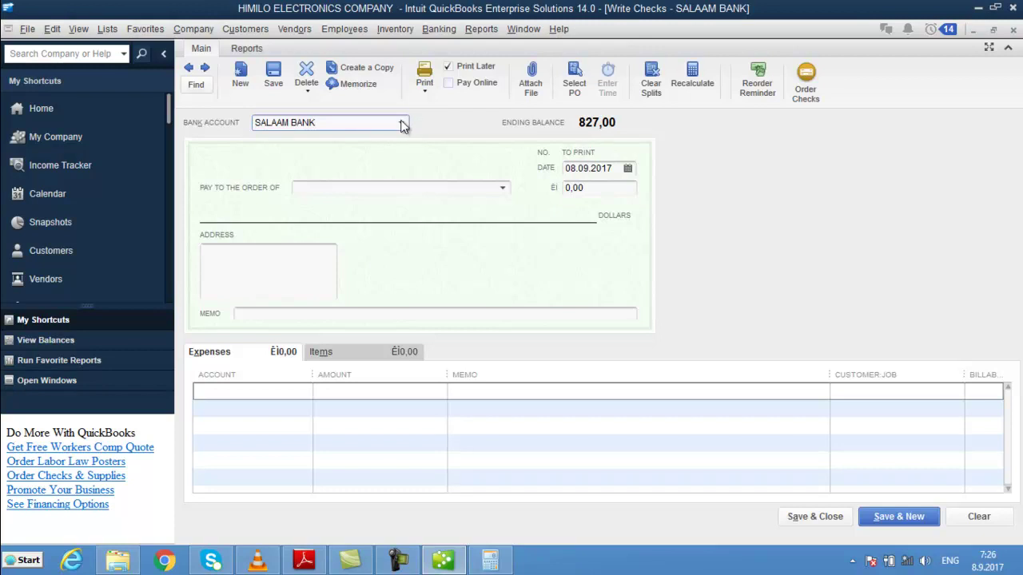
{"action": "left_click", "coordinate": [402, 122]}
{"action": "left_click", "coordinate": [319, 179]}
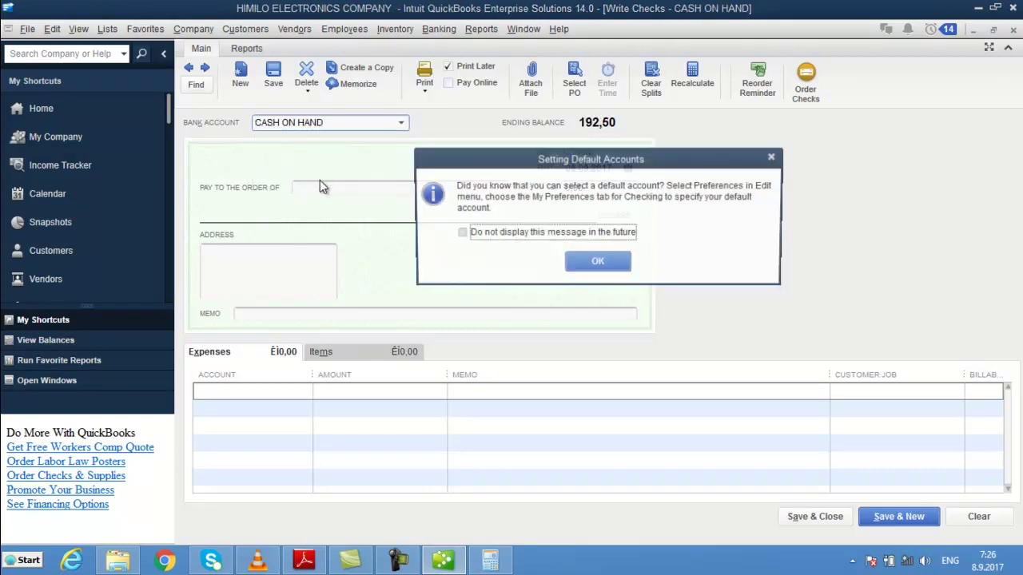
{"action": "left_click", "coordinate": [604, 264]}
- Choose the check's payee and enter the memo DAYN
{"action": "left_click", "coordinate": [403, 189]}
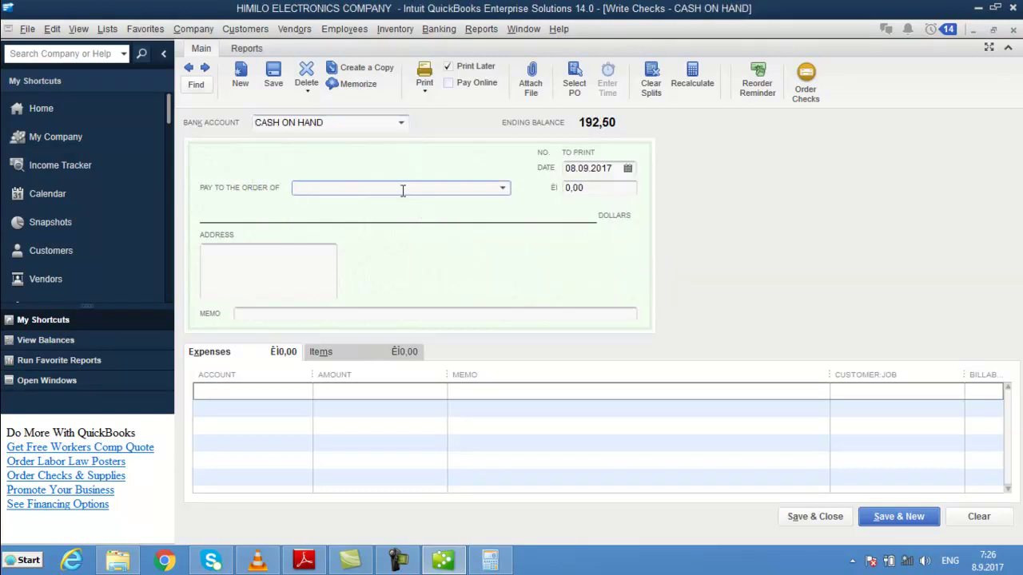
{"action": "type", "text": "AB"}
{"action": "key", "text": "Tab"}
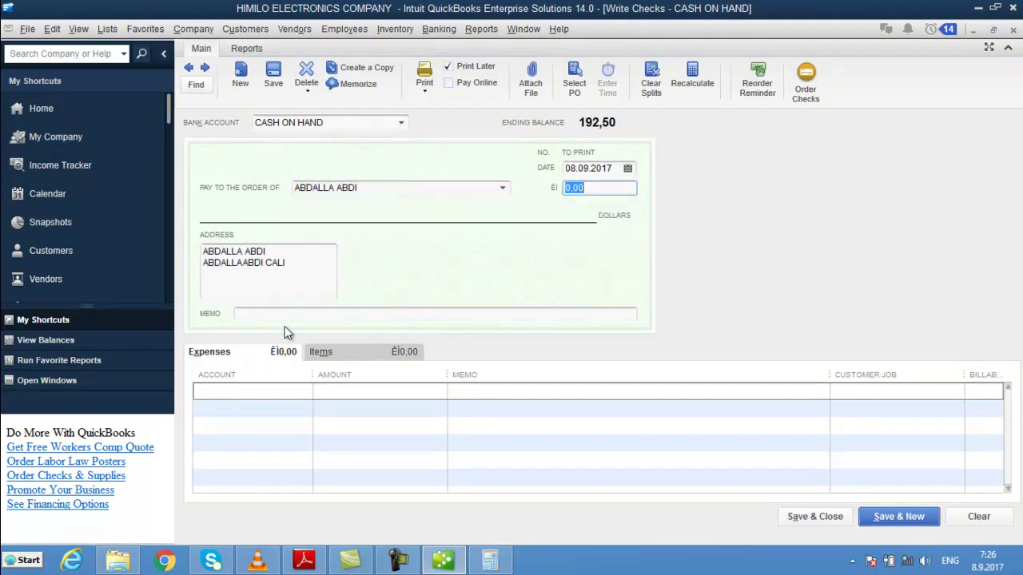
{"action": "key", "text": "Tab"}
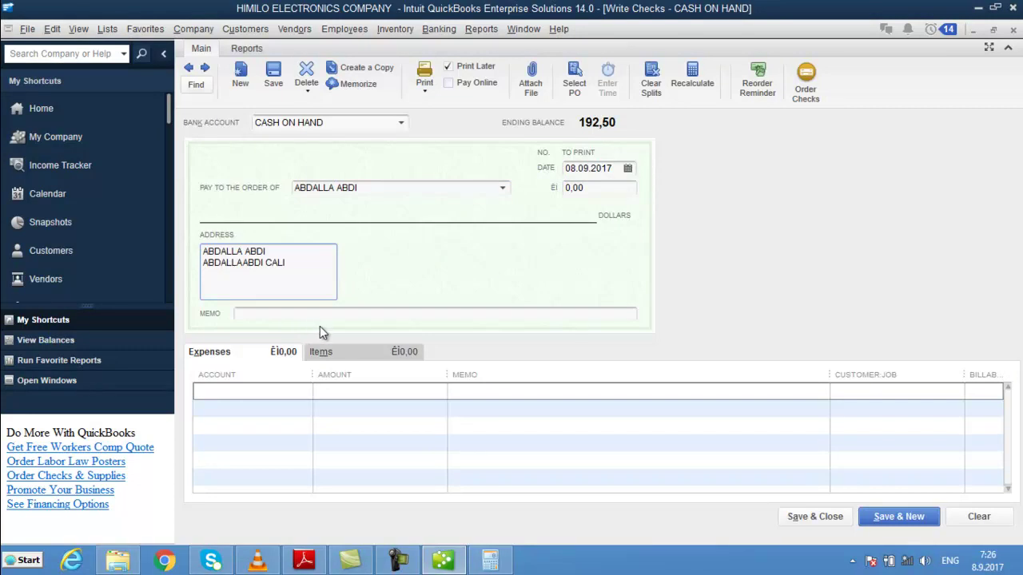
{"action": "left_click", "coordinate": [312, 319]}
{"action": "type", "text": "DAYN"}
{"action": "key", "text": "Tab"}
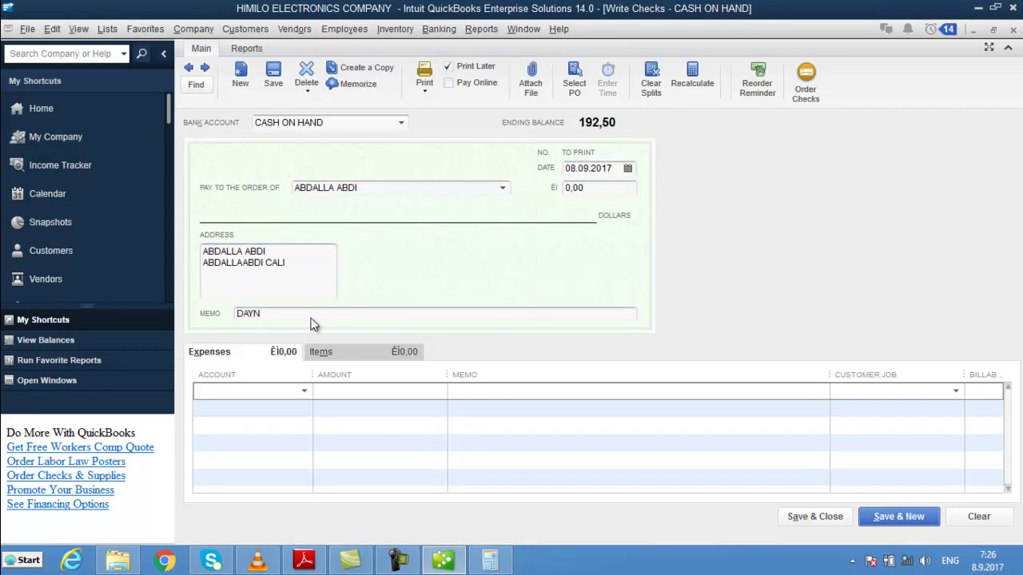
- Charge the expense line to ACCOUNTS Receivable for 50,00
{"action": "type", "text": "ACCOUNTS Payable"}
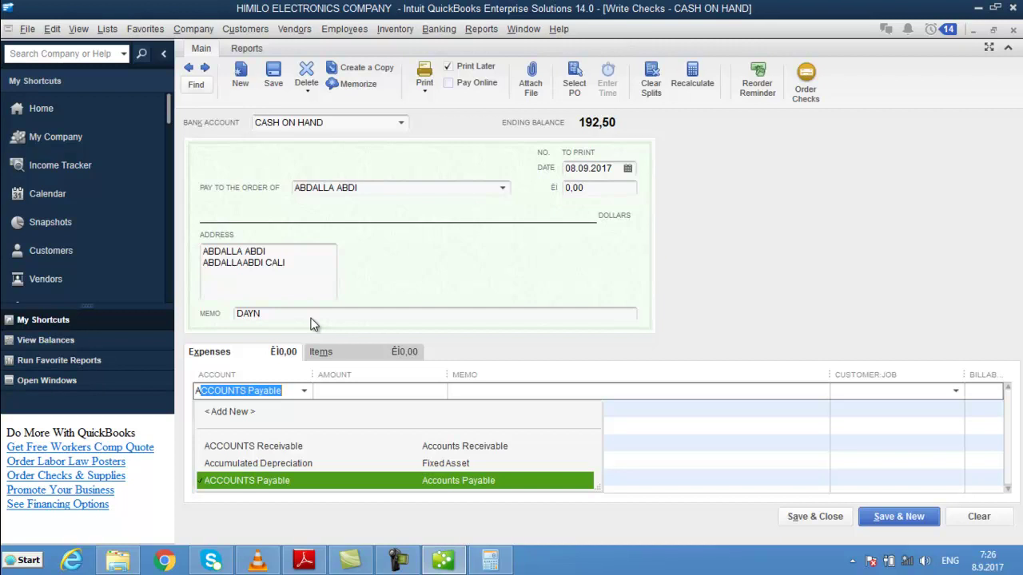
{"action": "key", "text": "Up"}
{"action": "key", "text": "Up"}
{"action": "key", "text": "Tab"}
{"action": "type", "text": "50"}
{"action": "key", "text": "Tab"}
- Type the expense line memo, then save the check and close the form
{"action": "type", "text": "WAA DA"}
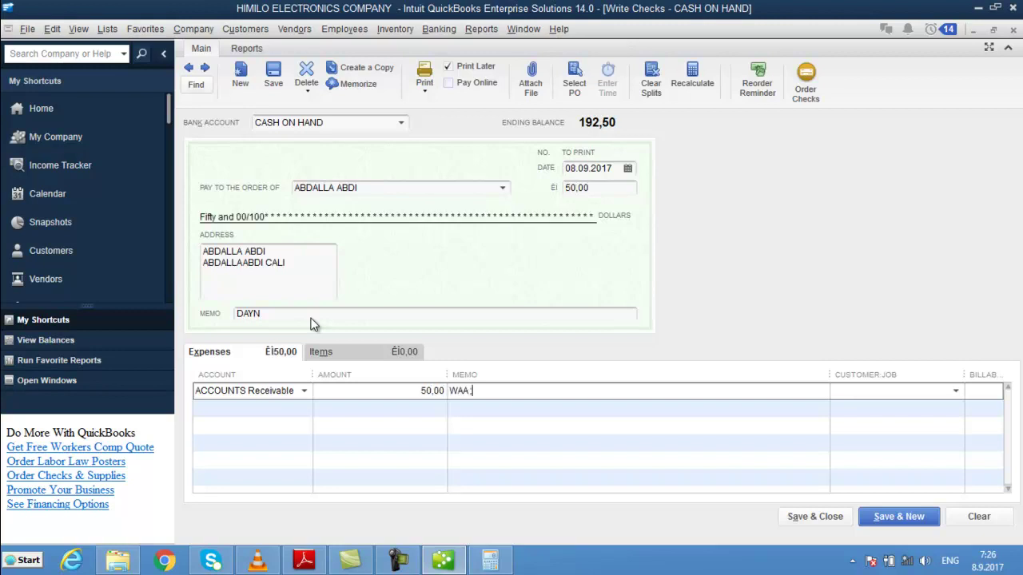
{"action": "key", "text": "BackSpace"}
{"action": "key", "text": "BackSpace"}
{"action": "type", "text": "DAYN UU A"}
{"action": "key", "text": "BackSpace"}
{"action": "type", "text": "CASH U QAATAY"}
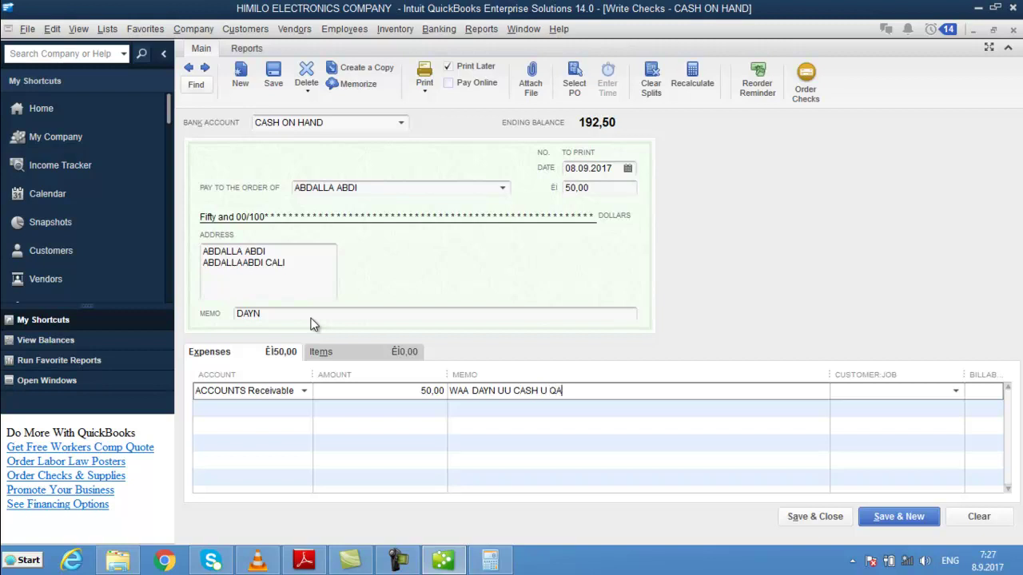
{"action": "key", "text": "Return"}
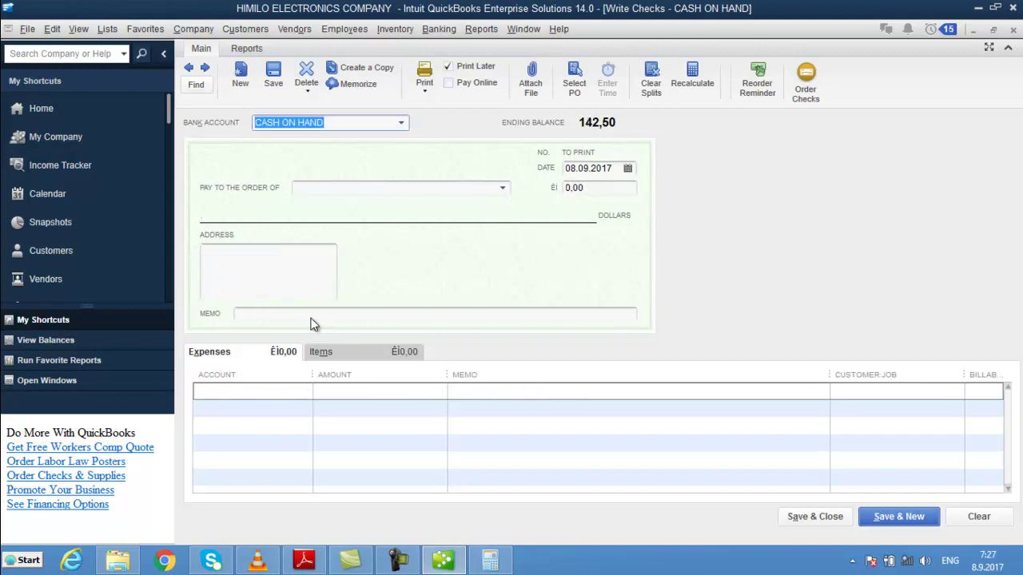
{"action": "key", "text": "Escape"}
- Review the ACCOUNTS Receivable QuickReport, checking the new check and invoice 6 entries
{"action": "left_click", "coordinate": [861, 92]}
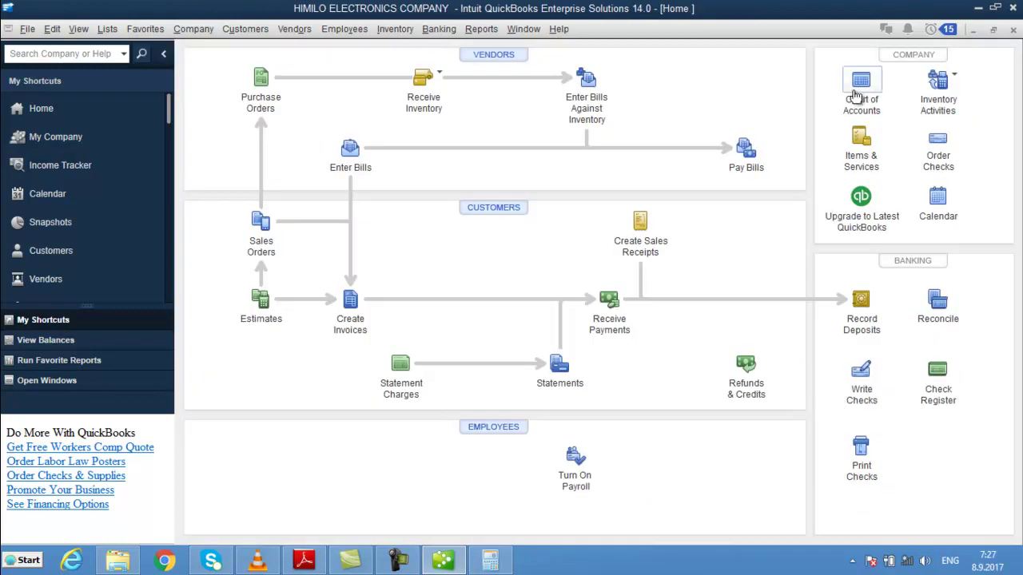
{"action": "left_click", "coordinate": [906, 105]}
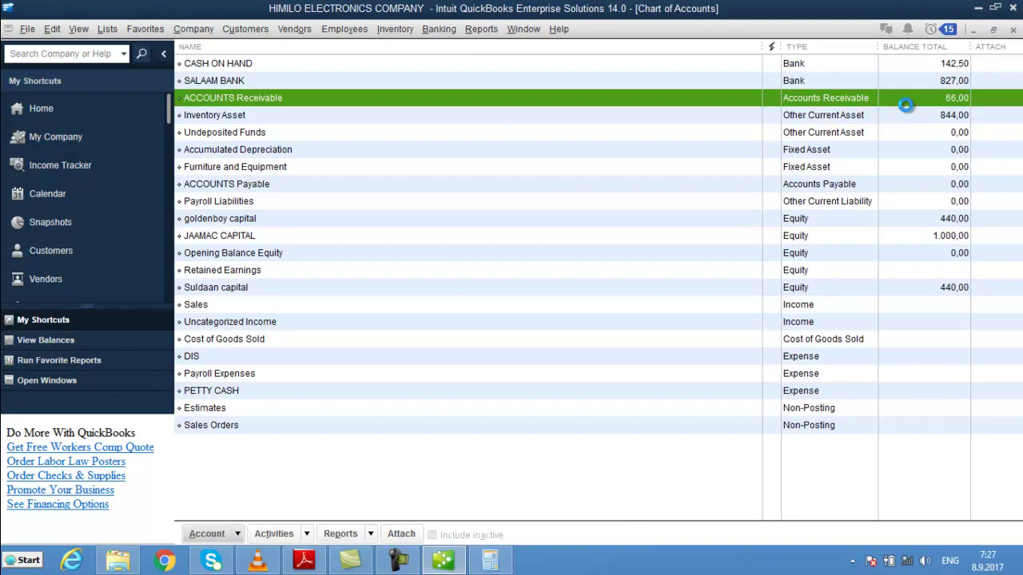
{"action": "key", "text": "ctrl+q"}
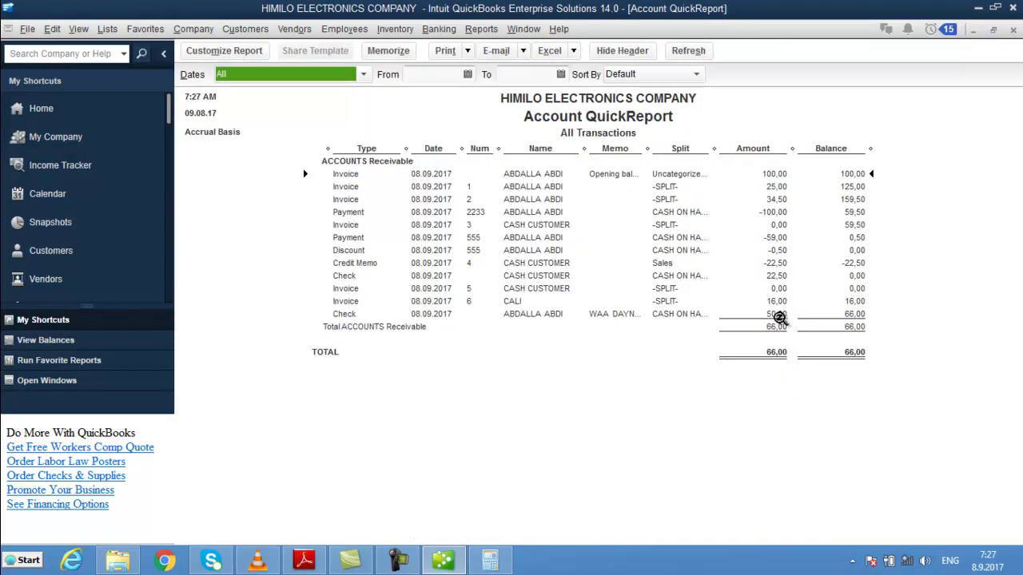
{"action": "left_click", "coordinate": [779, 317]}
{"action": "left_click", "coordinate": [859, 301]}
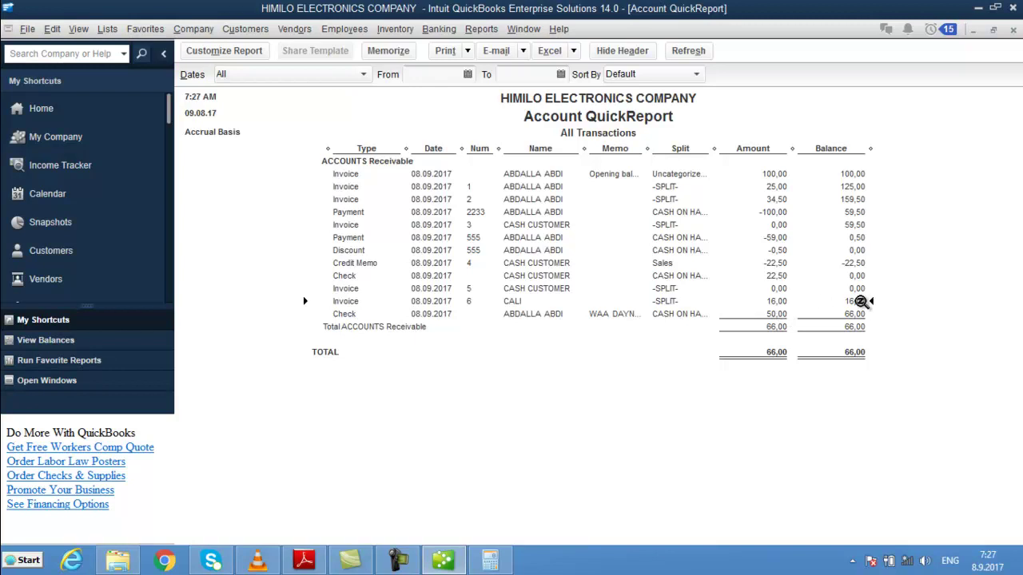
{"action": "key", "text": "Escape"}
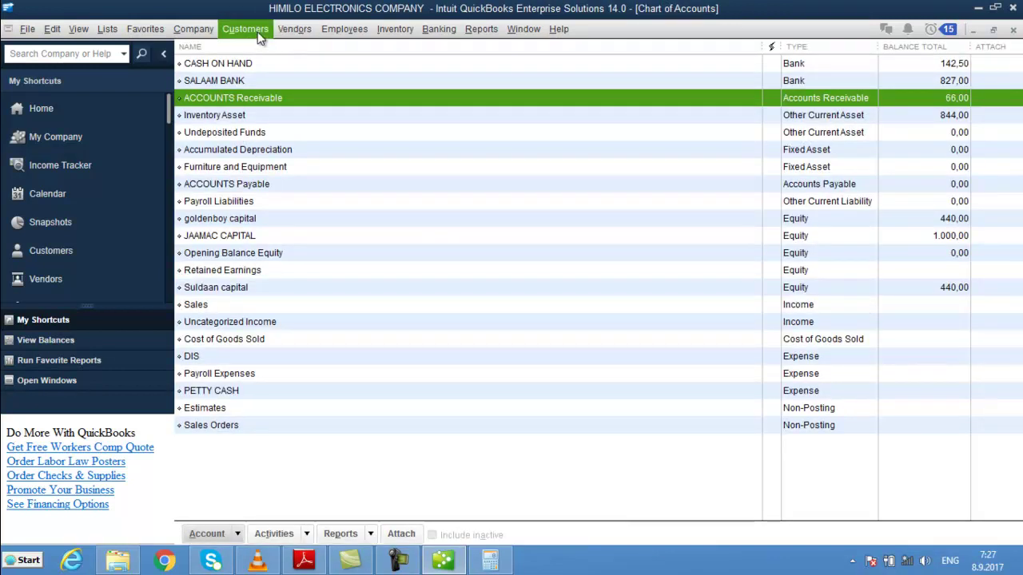
- Look over the first two customers in the Customer Center, then close it and the Chart of Accounts
{"action": "left_click", "coordinate": [251, 32]}
{"action": "left_click", "coordinate": [264, 48]}
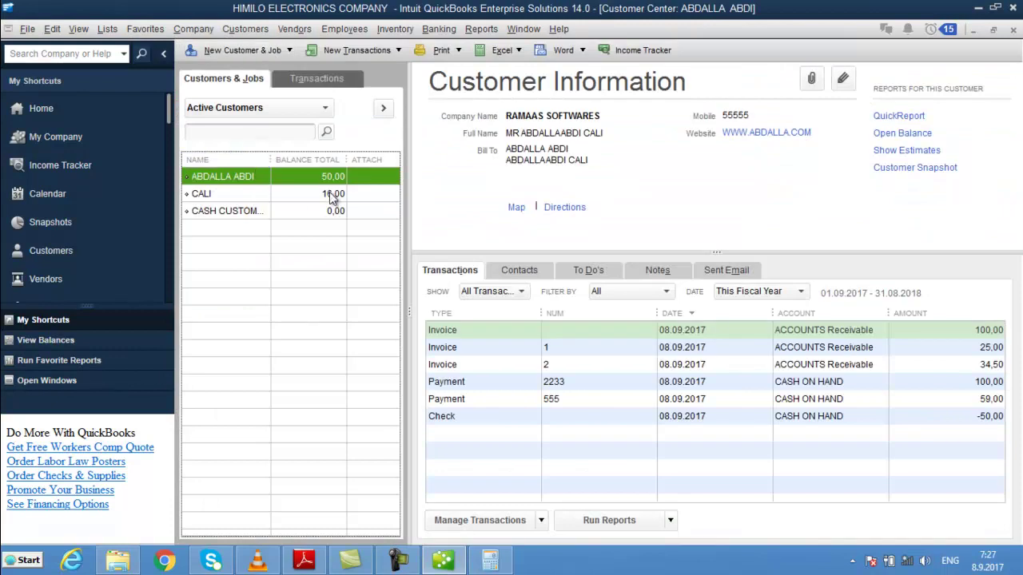
{"action": "left_click", "coordinate": [330, 193]}
{"action": "left_click", "coordinate": [318, 179]}
{"action": "key", "text": "ctrl+a"}
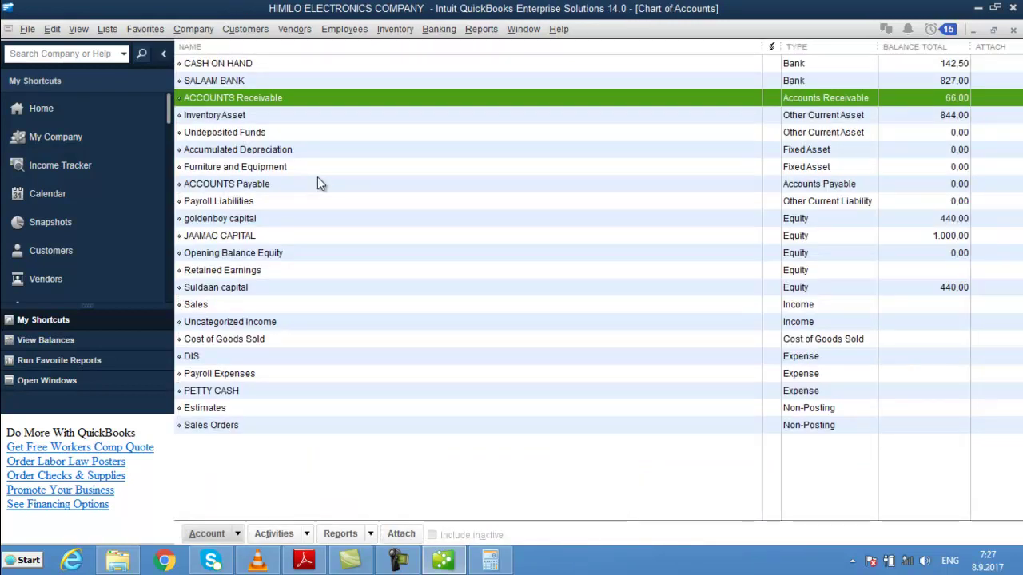
{"action": "key", "text": "Escape"}
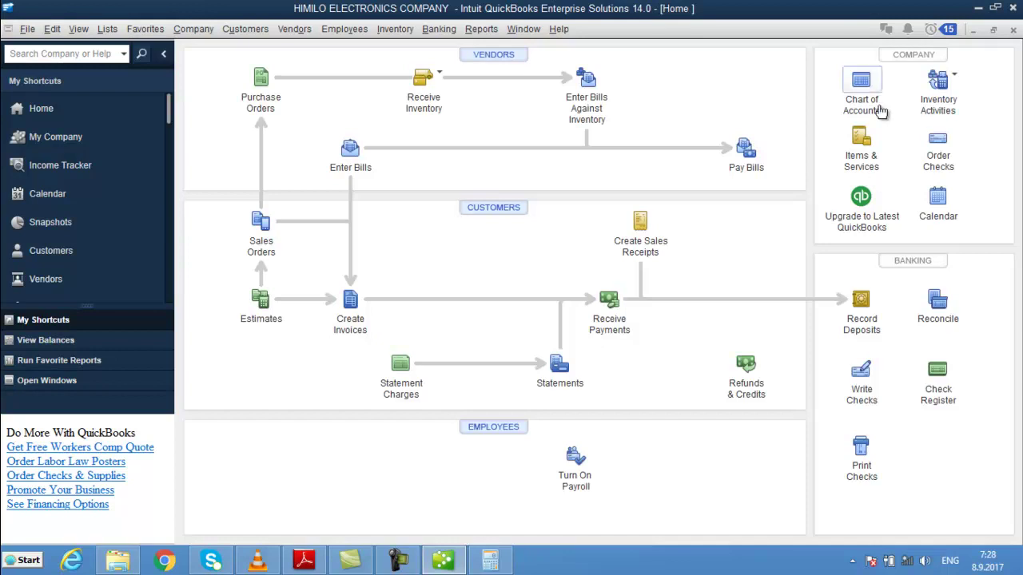
- Glance at the FIILO 100M item in the Items & Services list and close it
{"action": "left_click", "coordinate": [863, 150]}
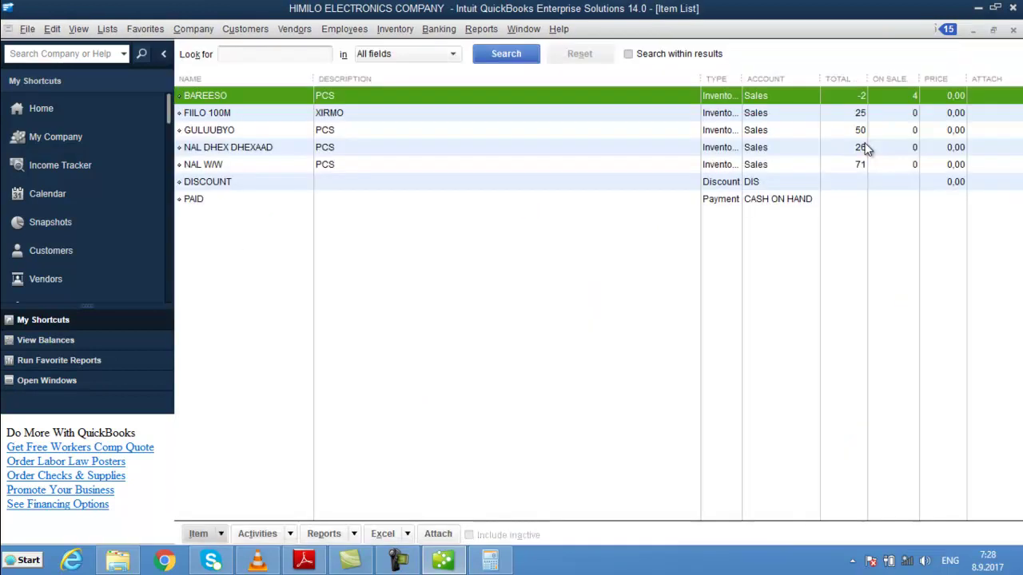
{"action": "left_click", "coordinate": [570, 115]}
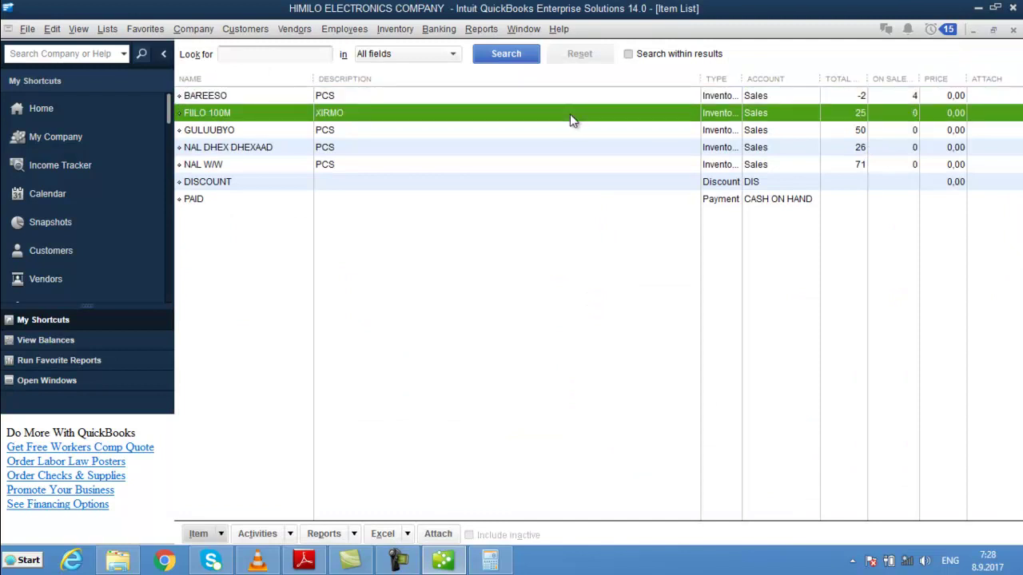
{"action": "key", "text": "Escape"}
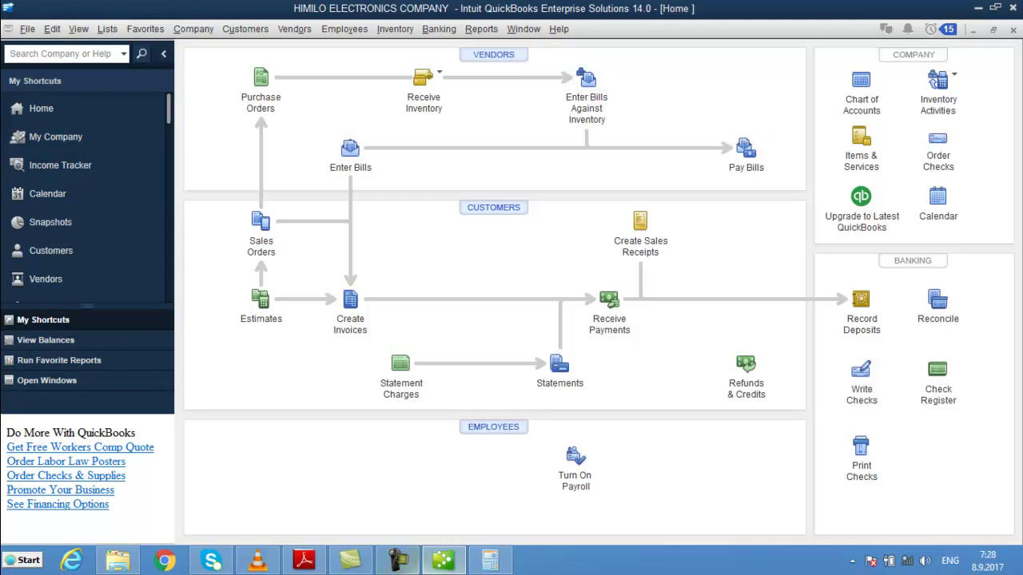
- Run the CASH ON HAND account QuickReport from the Chart of Accounts
{"action": "mouse_move", "coordinate": [421, 566]}
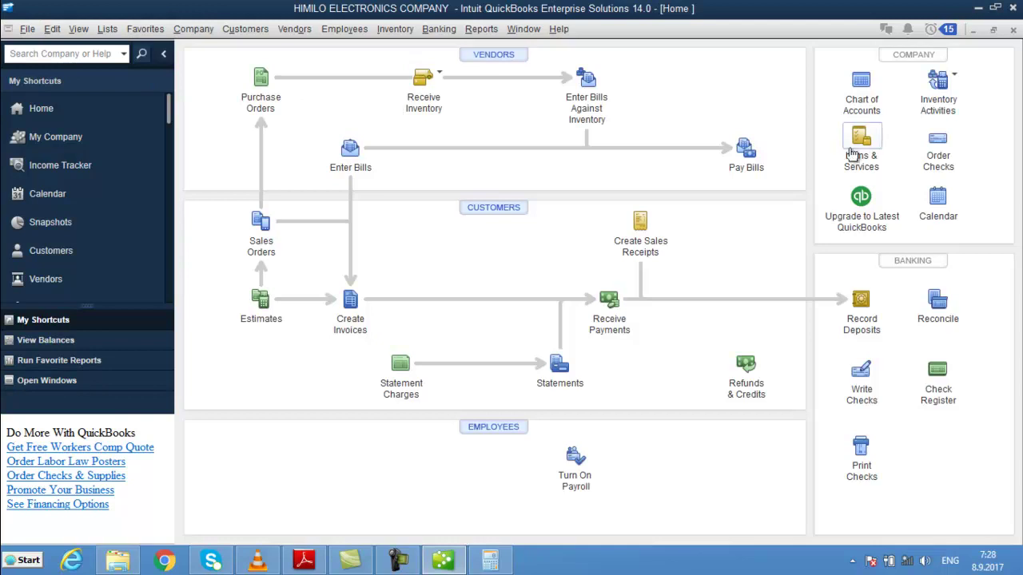
{"action": "left_click", "coordinate": [860, 95]}
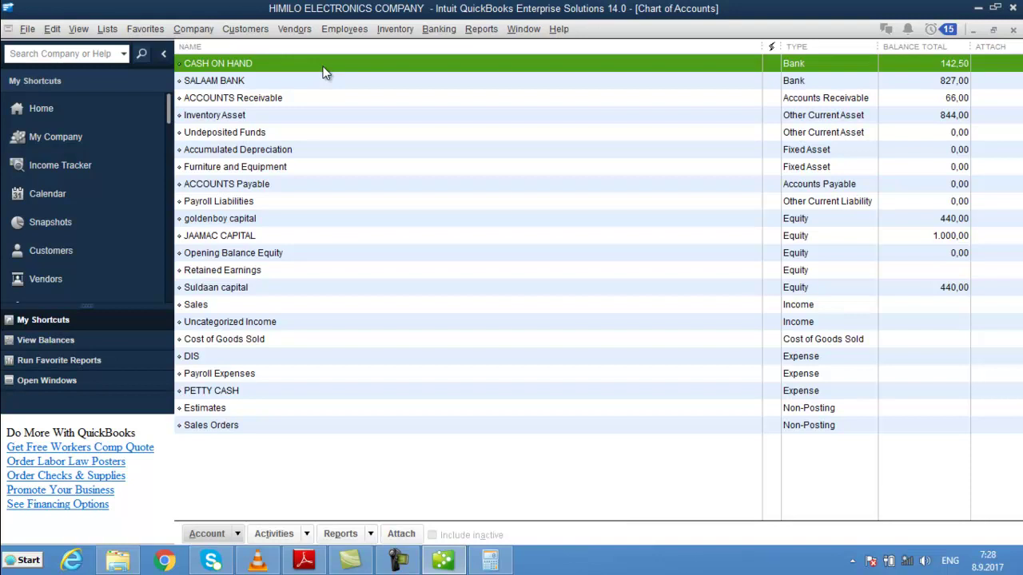
{"action": "left_click", "coordinate": [330, 87]}
{"action": "left_click", "coordinate": [314, 67]}
{"action": "double_click", "coordinate": [314, 66]}
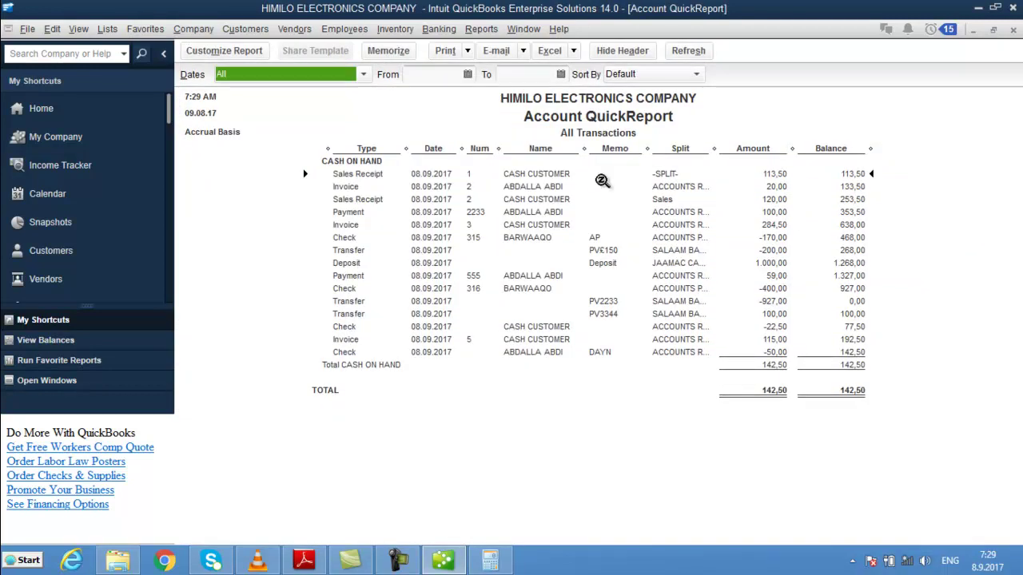
- Add Debit and Credit columns to the CASH ON HAND report through Customize Report
{"action": "left_click", "coordinate": [222, 50]}
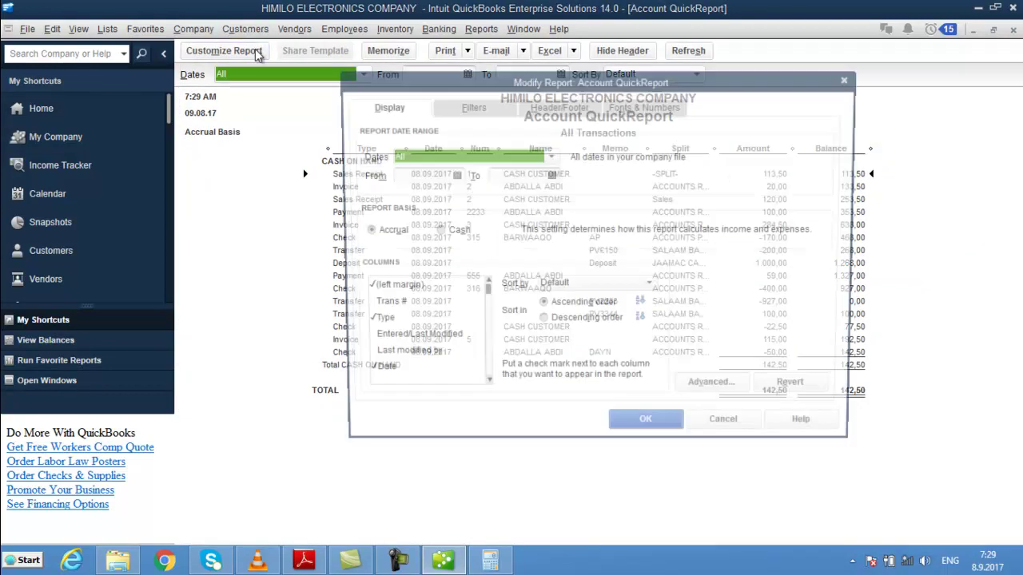
{"action": "left_click_drag", "start_coordinate": [483, 295], "coordinate": [485, 357]}
{"action": "left_click", "coordinate": [403, 306]}
{"action": "left_click", "coordinate": [402, 289]}
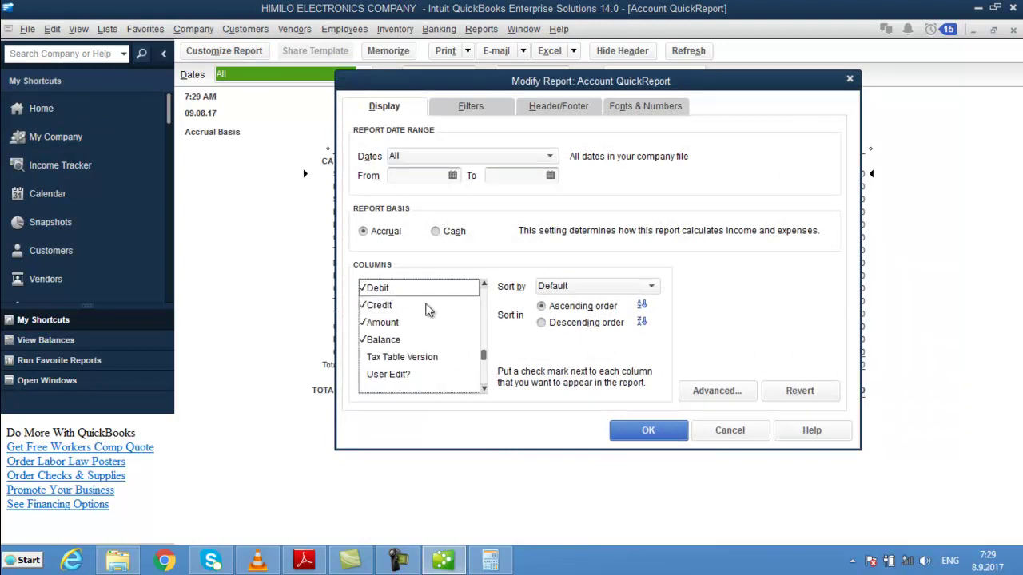
{"action": "scroll", "coordinate": [483, 352], "scroll_direction": "up", "scroll_amount": 8}
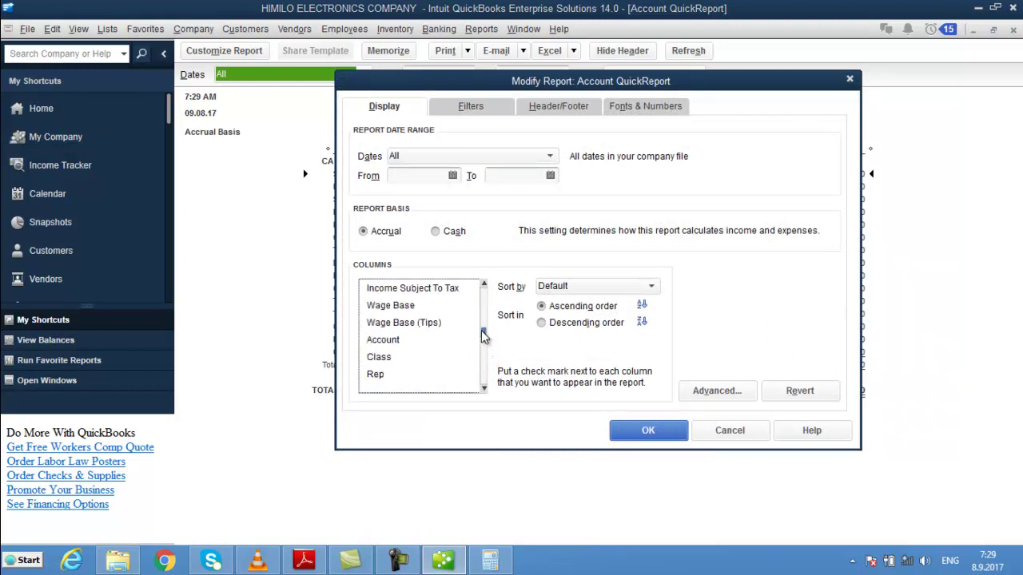
{"action": "left_click_drag", "start_coordinate": [484, 333], "coordinate": [480, 372]}
{"action": "left_click", "coordinate": [647, 429]}
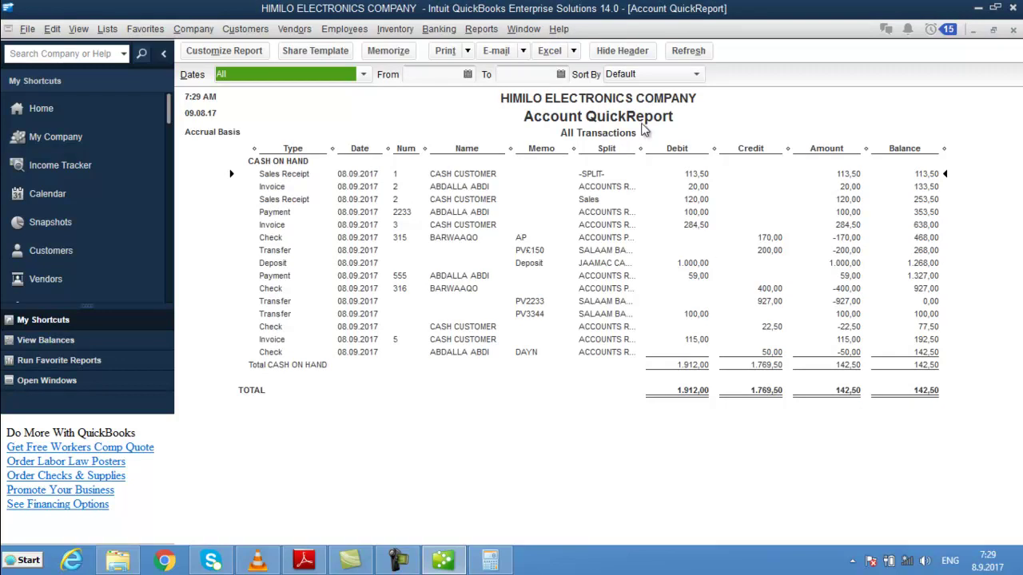
- Export the CASH ON HAND report to a new worksheet in a new Excel workbook
{"action": "left_click", "coordinate": [574, 53]}
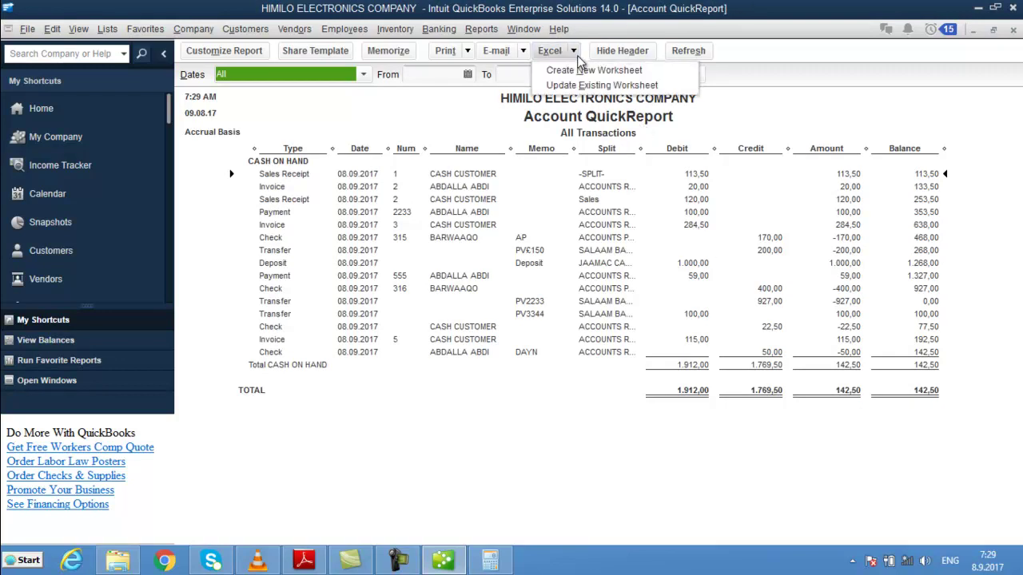
{"action": "left_click", "coordinate": [643, 71]}
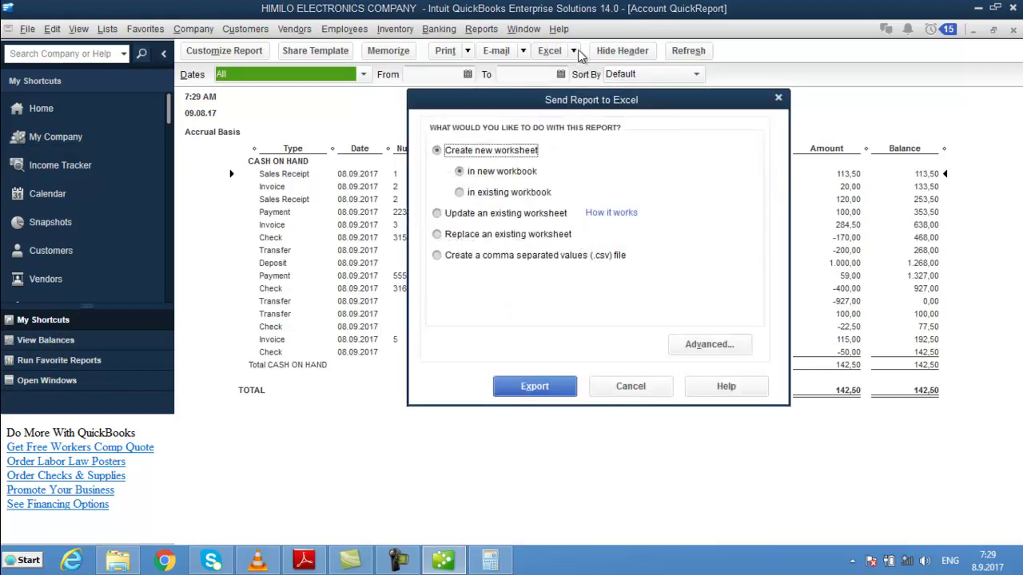
{"action": "left_click", "coordinate": [540, 385]}
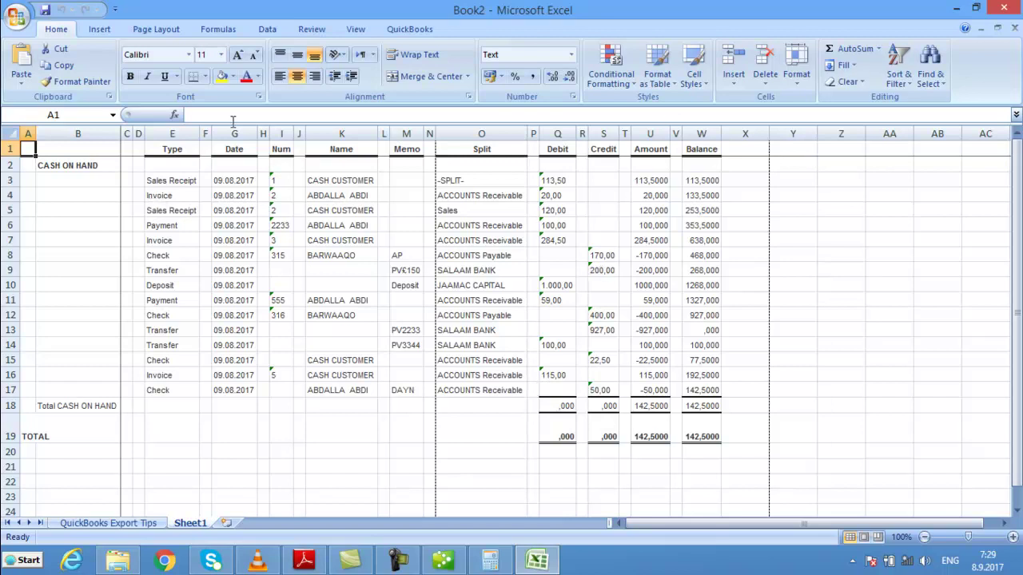
- Fill A1 yellow and Format-Paint that fill onto Q3–Q7, S8 and S9
{"action": "left_click", "coordinate": [218, 78]}
{"action": "left_click", "coordinate": [74, 81]}
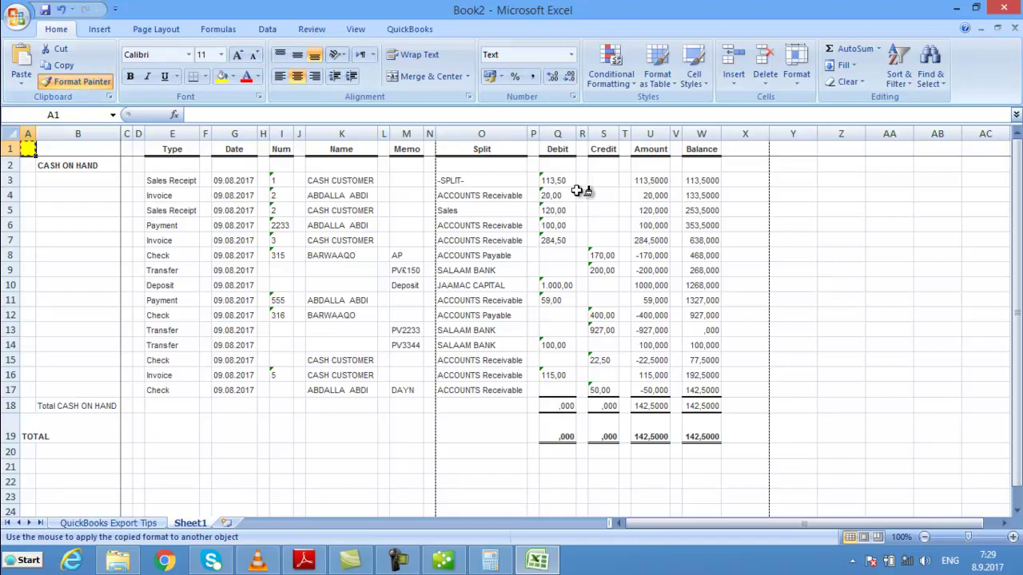
{"action": "left_click", "coordinate": [570, 183]}
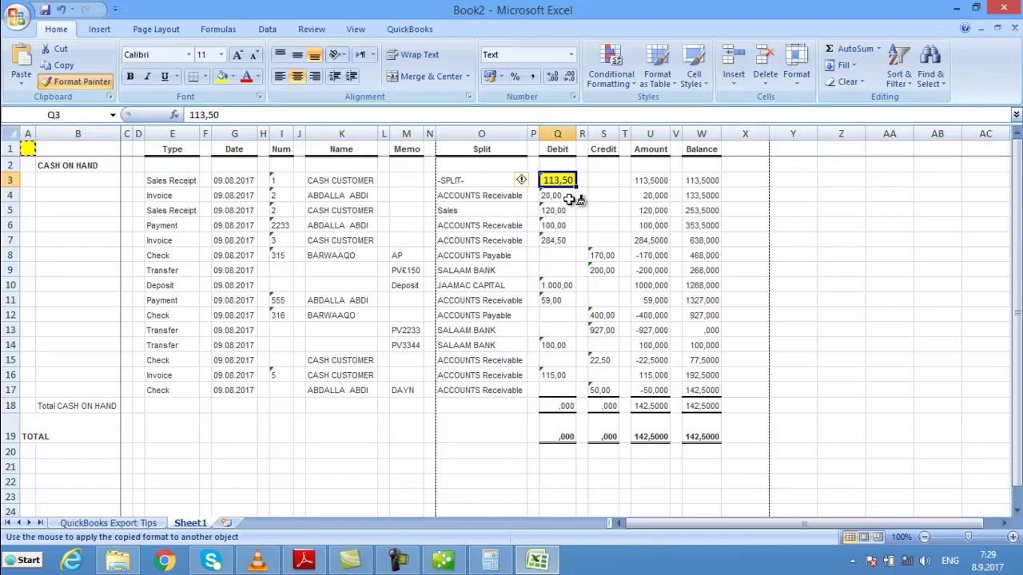
{"action": "left_click", "coordinate": [570, 198]}
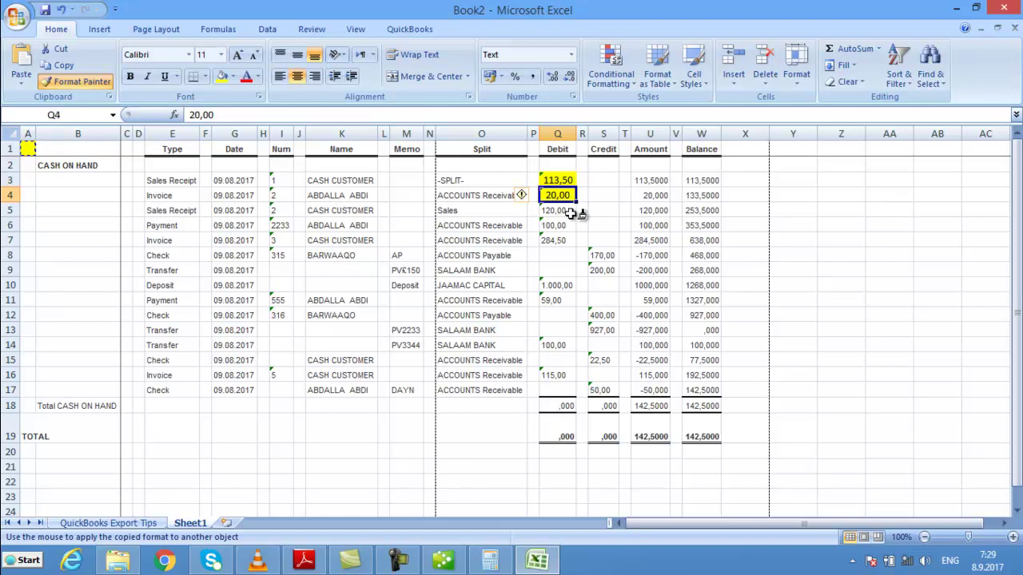
{"action": "left_click", "coordinate": [571, 213]}
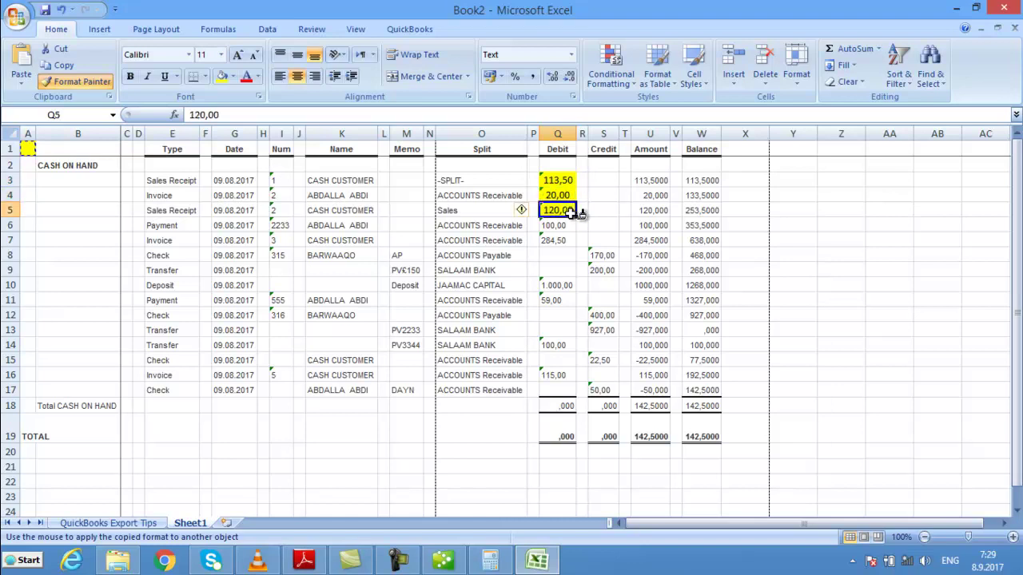
{"action": "left_click", "coordinate": [571, 227]}
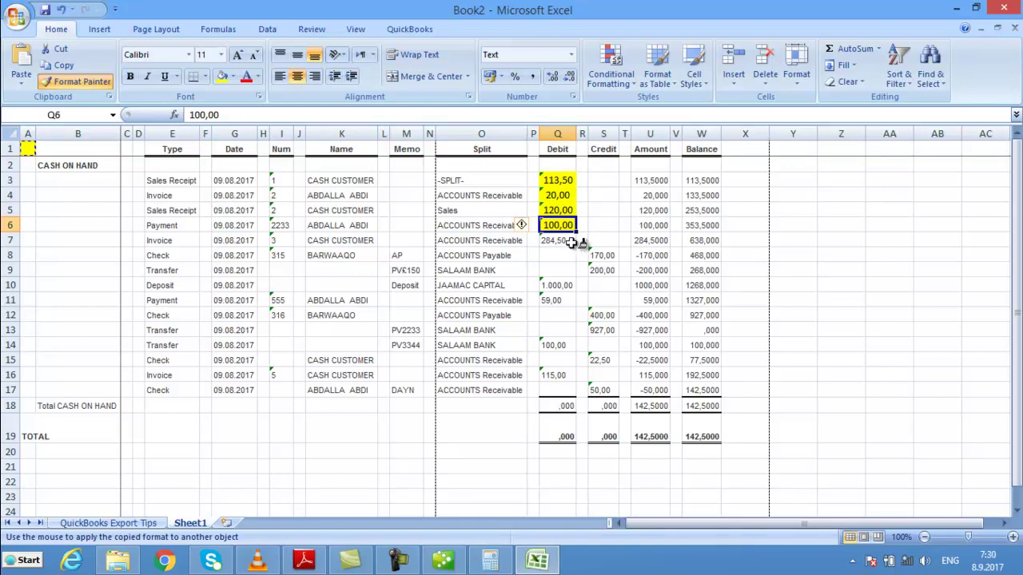
{"action": "left_click", "coordinate": [570, 240]}
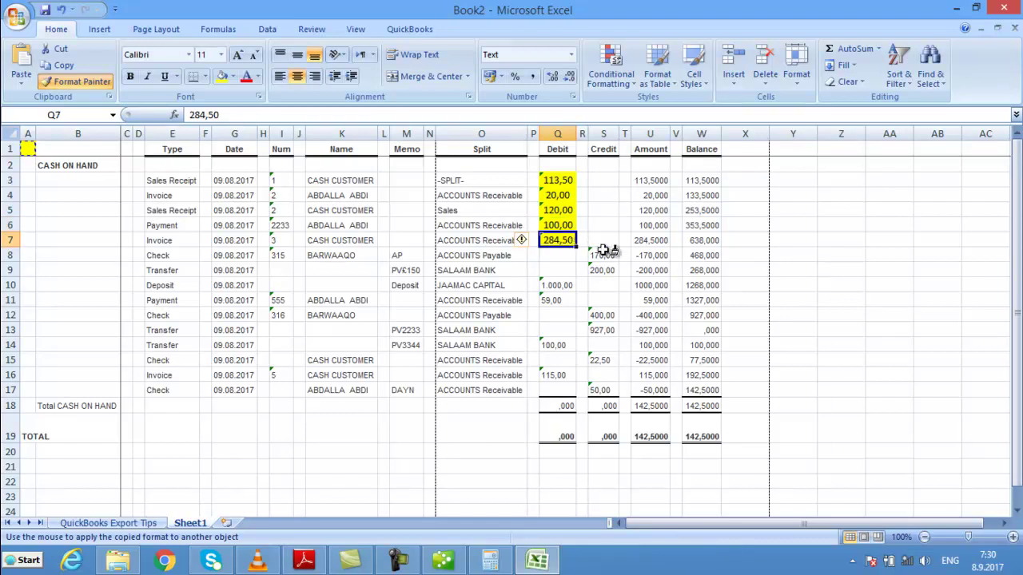
{"action": "left_click", "coordinate": [603, 255]}
{"action": "left_click", "coordinate": [603, 270]}
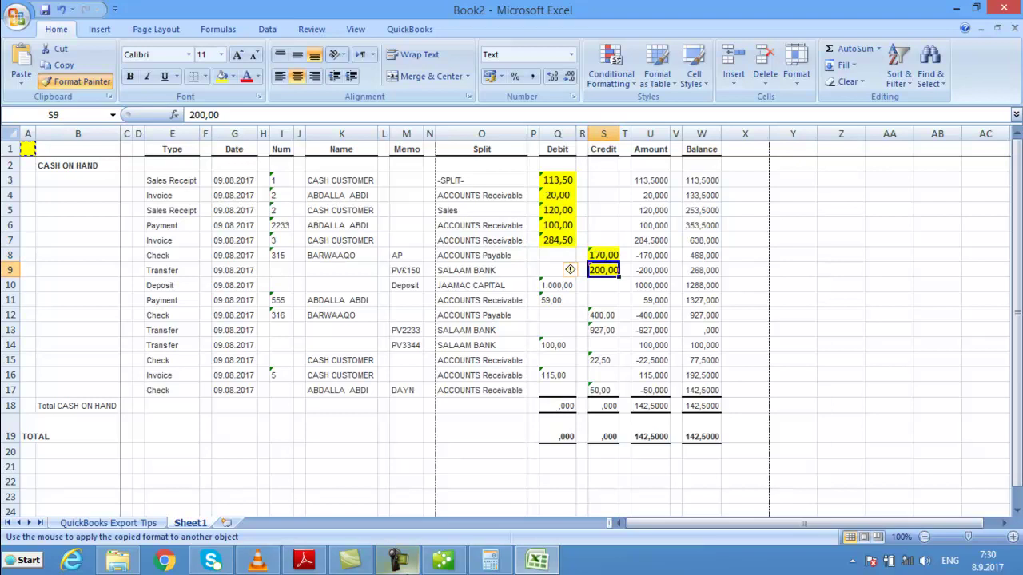
{"action": "left_click", "coordinate": [443, 560]}
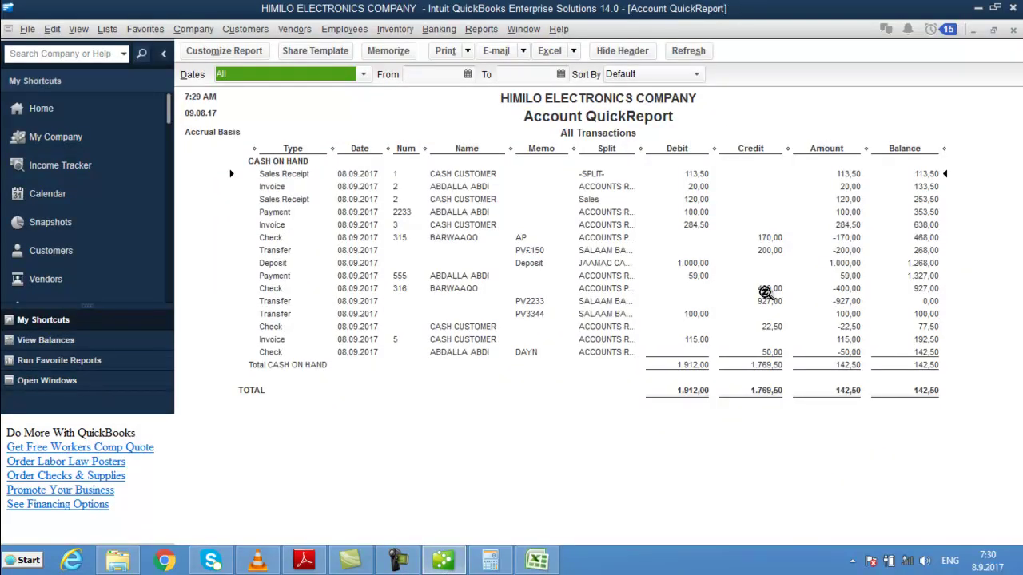
- Set the Account QuickReport's From and To dates to 01.09.2017 and refresh it
{"action": "left_click", "coordinate": [468, 51]}
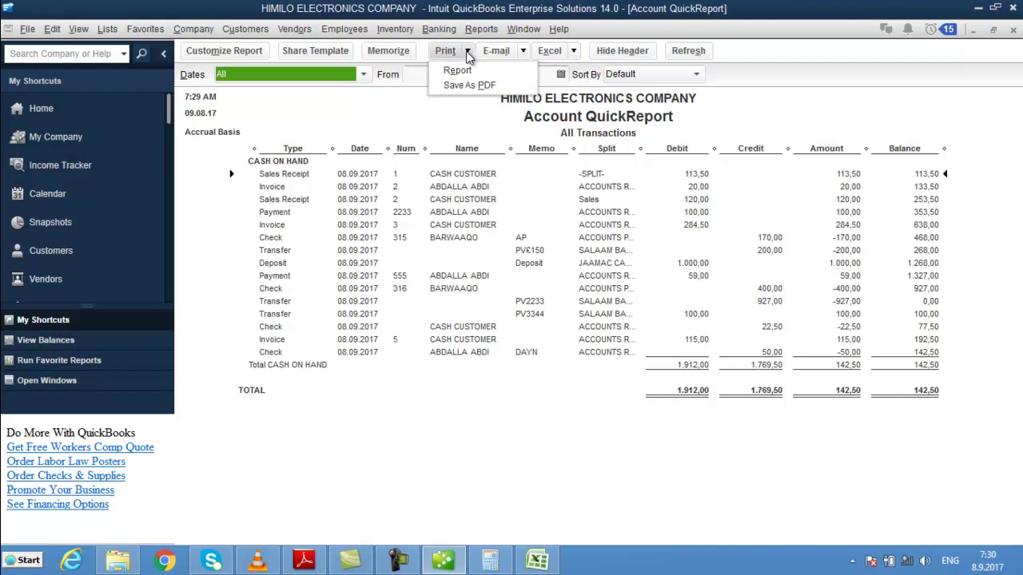
{"action": "left_click", "coordinate": [447, 120]}
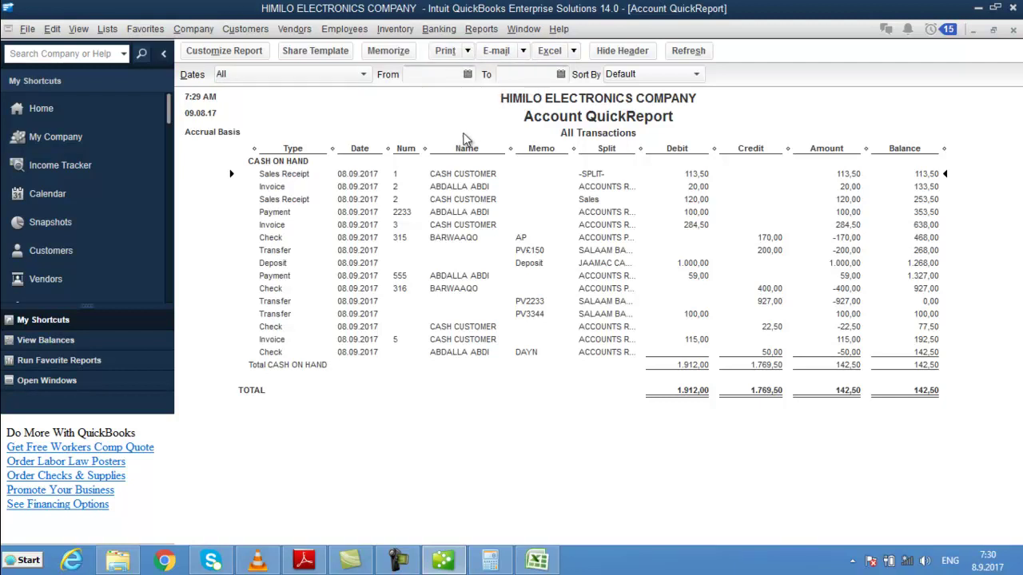
{"action": "left_click", "coordinate": [469, 76]}
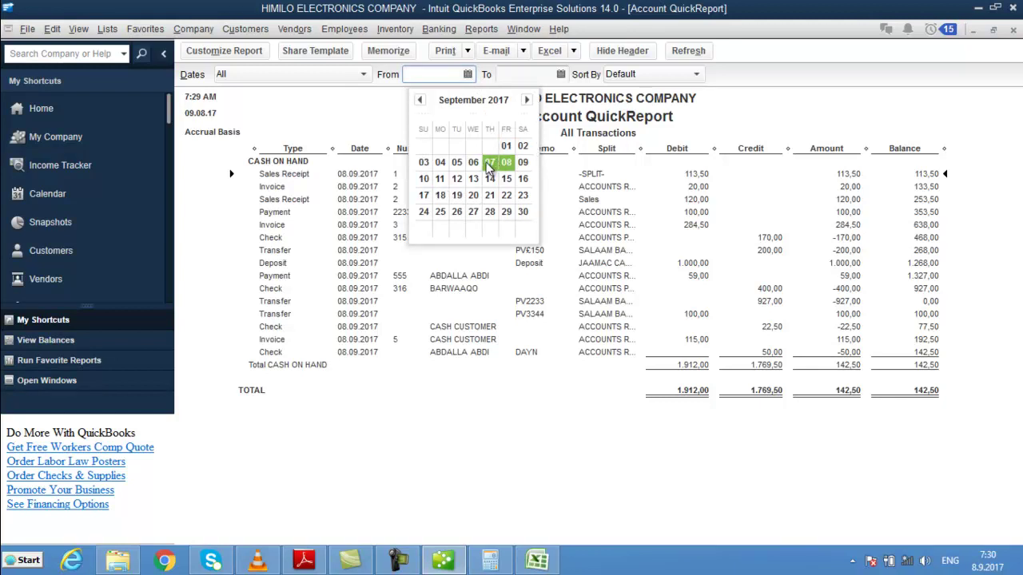
{"action": "left_click", "coordinate": [506, 146]}
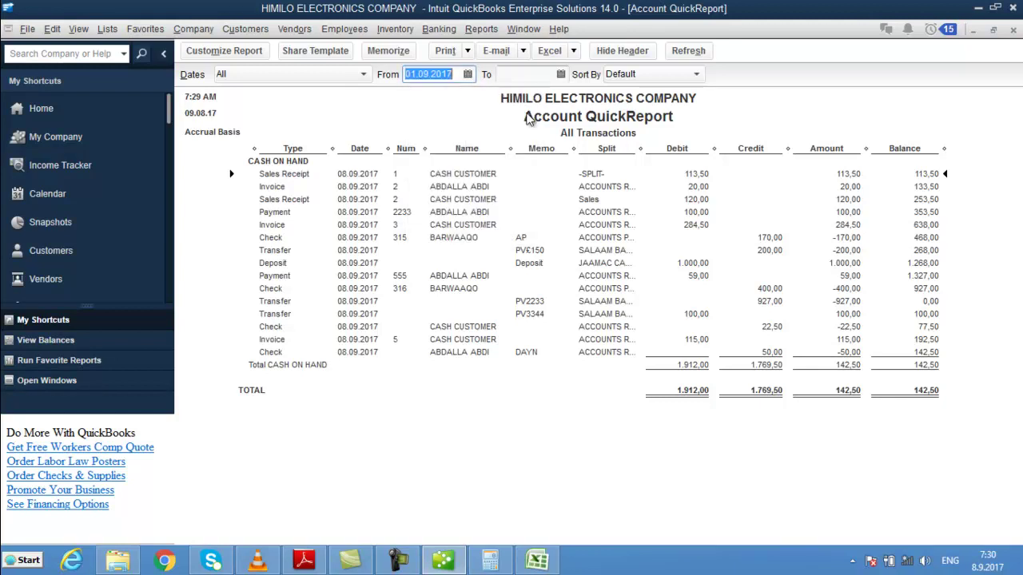
{"action": "left_click", "coordinate": [561, 73]}
{"action": "left_click", "coordinate": [605, 144]}
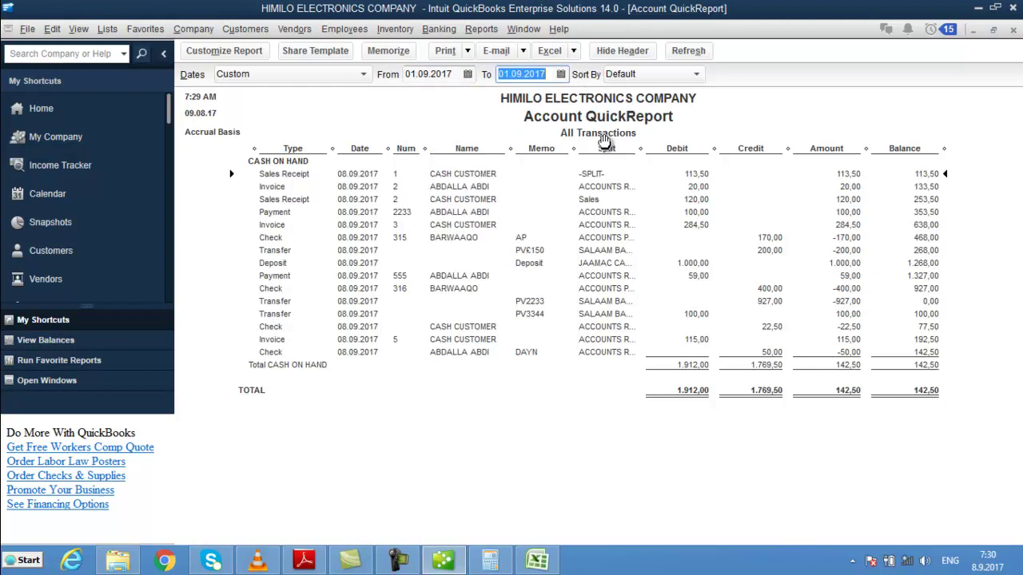
{"action": "left_click", "coordinate": [688, 51]}
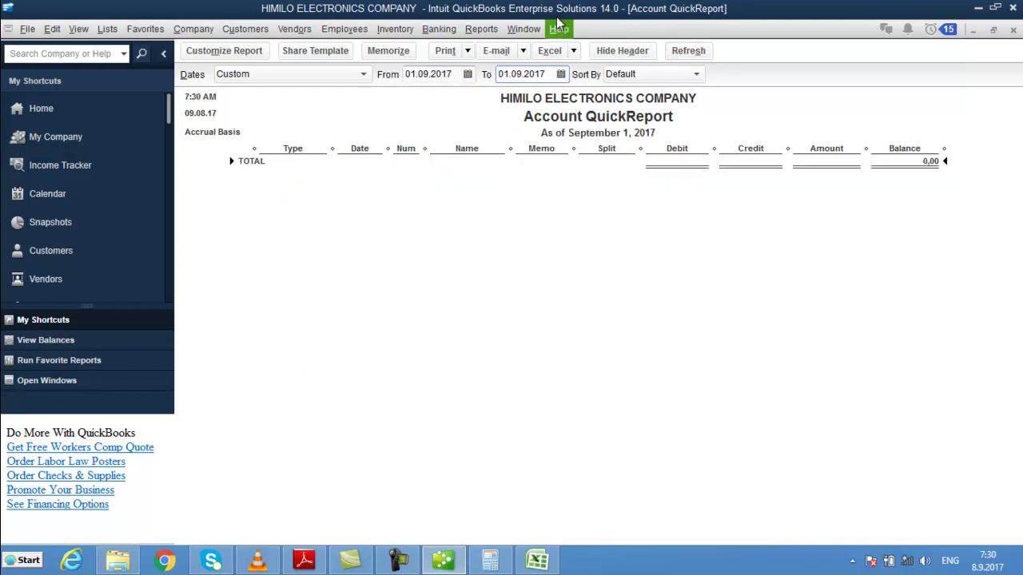
- Change the report range to 01.09.2017–08.09.2017, refresh, then close the report and Chart of Accounts
{"action": "left_click", "coordinate": [467, 80]}
{"action": "left_click", "coordinate": [467, 78]}
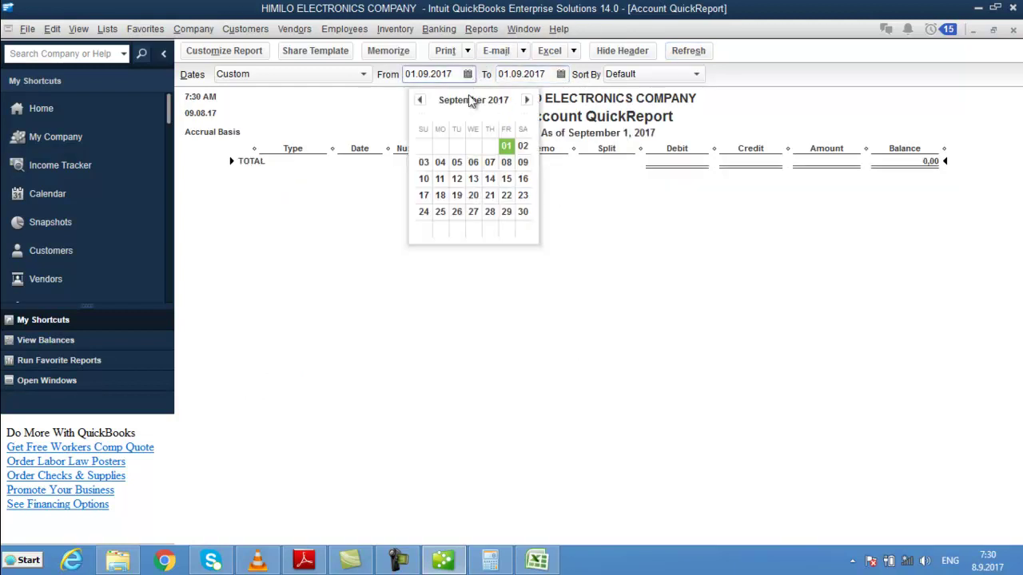
{"action": "left_click", "coordinate": [507, 162]}
{"action": "left_click", "coordinate": [561, 75]}
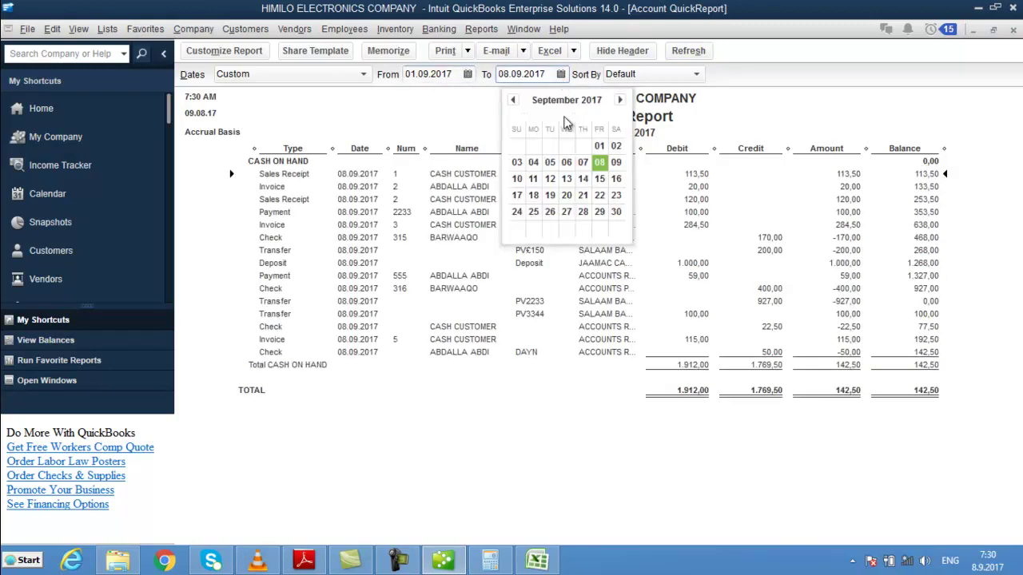
{"action": "left_click", "coordinate": [604, 162]}
{"action": "left_click", "coordinate": [691, 50]}
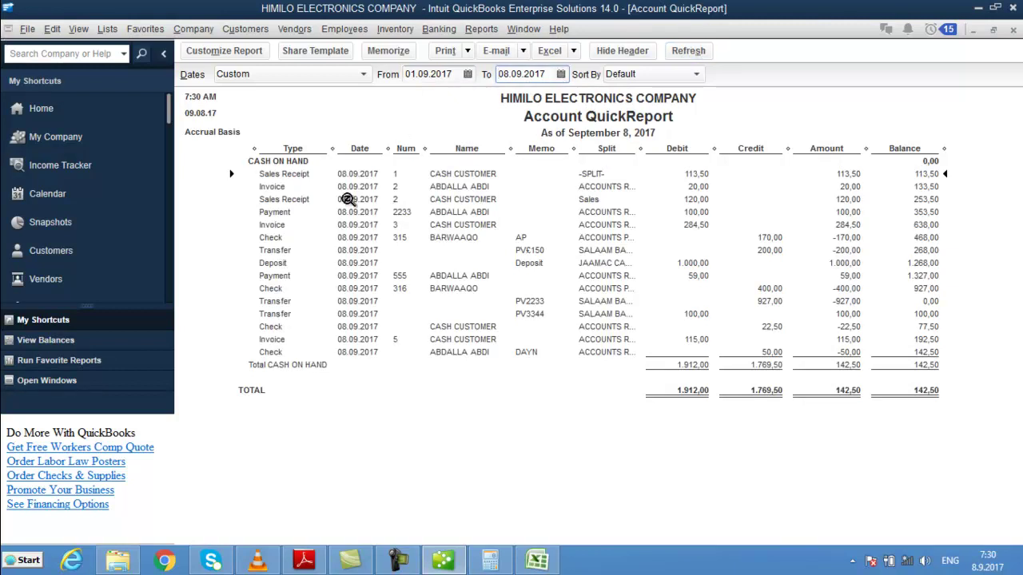
{"action": "key", "text": "Escape"}
{"action": "key", "text": "Escape"}
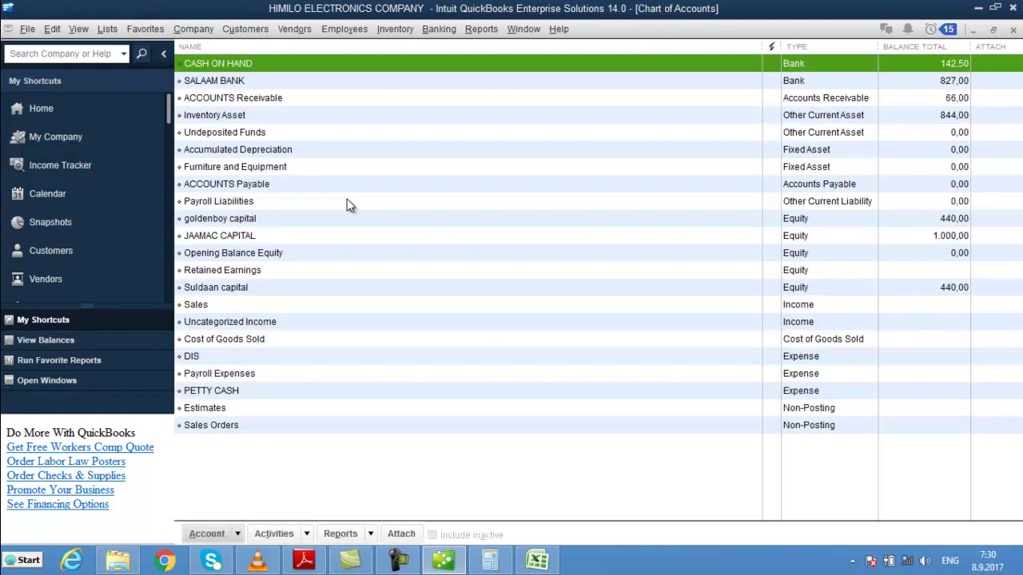
- Start a local company backup via File > Back Up Company > Create Local Backup
{"action": "left_click", "coordinate": [23, 29]}
{"action": "mouse_move", "coordinate": [87, 108]}
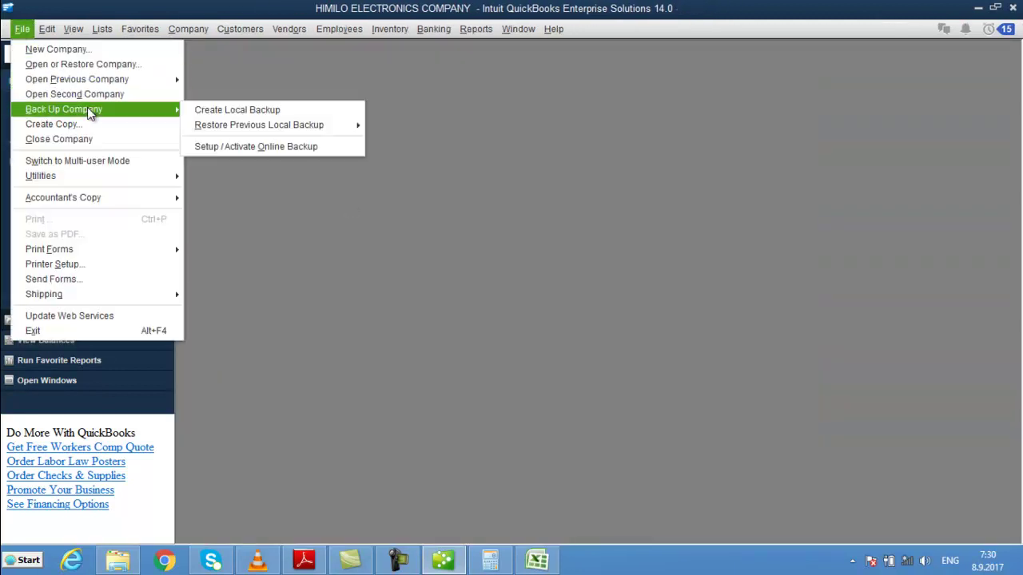
{"action": "left_click", "coordinate": [290, 114]}
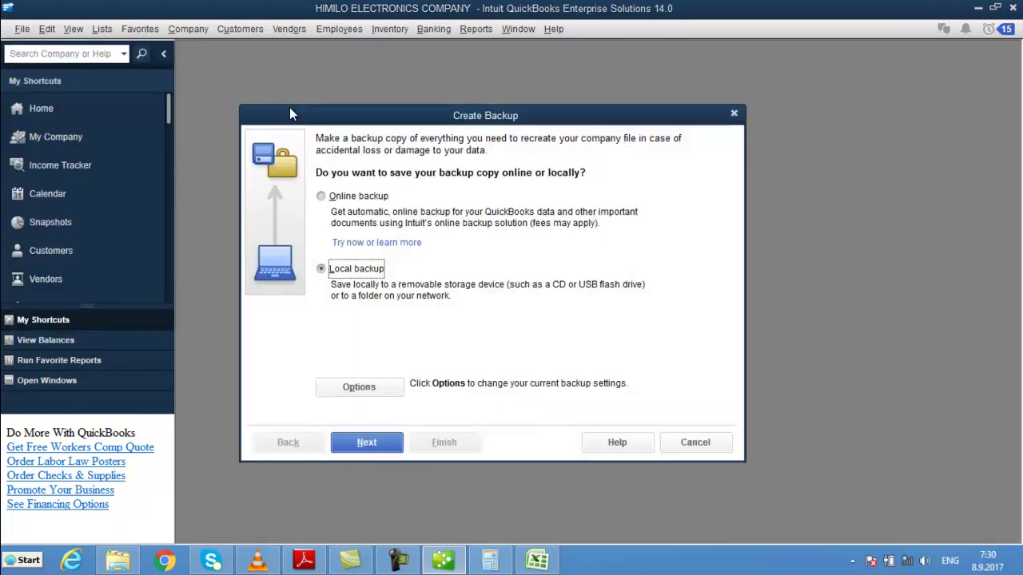
{"action": "left_click", "coordinate": [392, 448]}
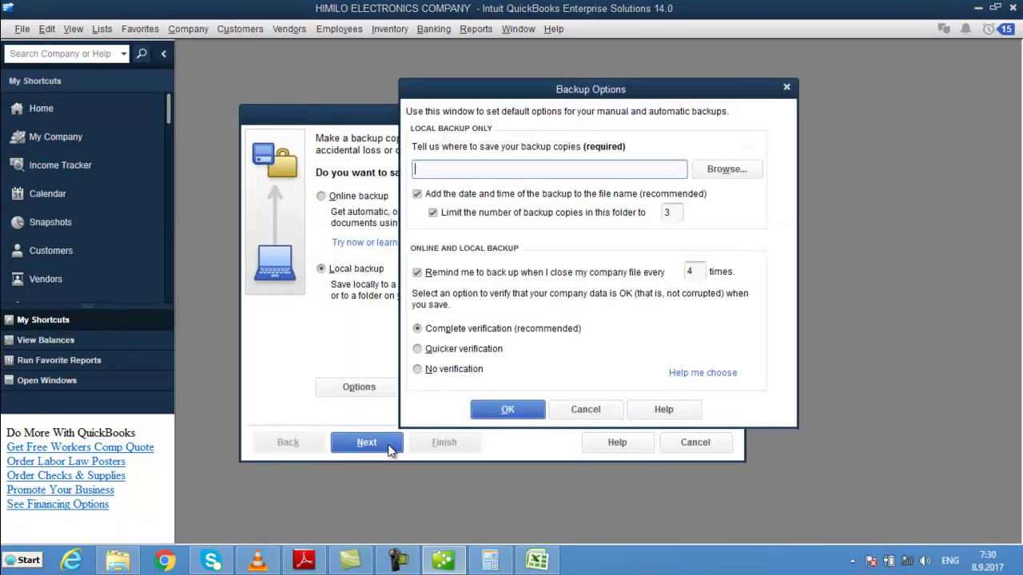
- Browse Libraries and Documents for a backup folder, then close the folder chooser
{"action": "left_click", "coordinate": [720, 171]}
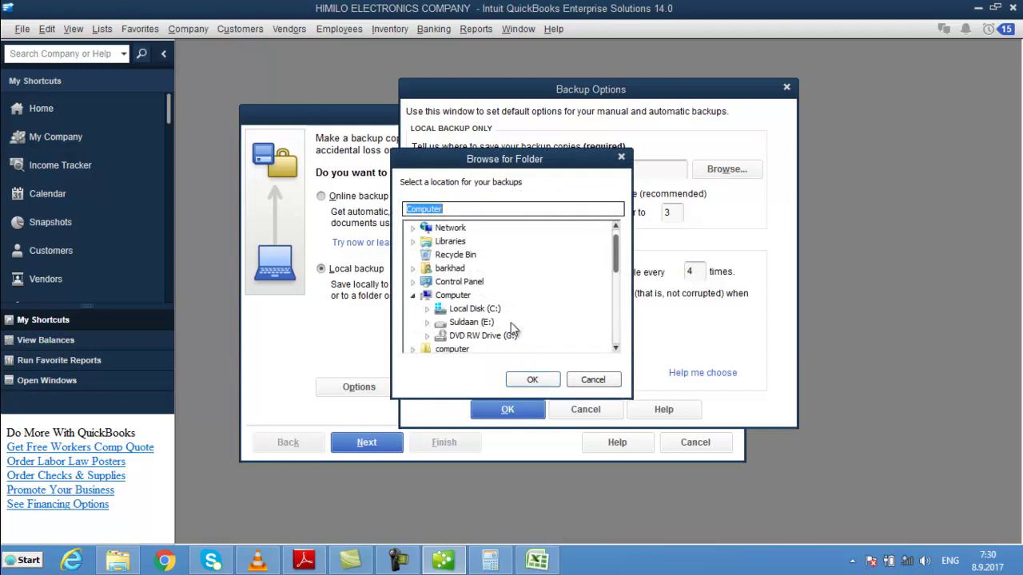
{"action": "left_click", "coordinate": [616, 353]}
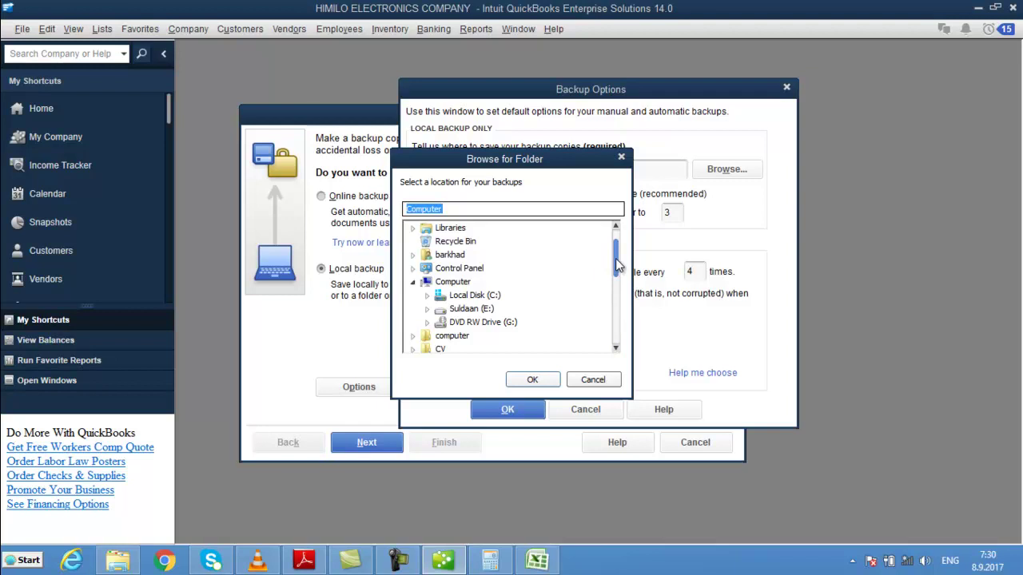
{"action": "left_click_drag", "start_coordinate": [615, 258], "coordinate": [617, 274]}
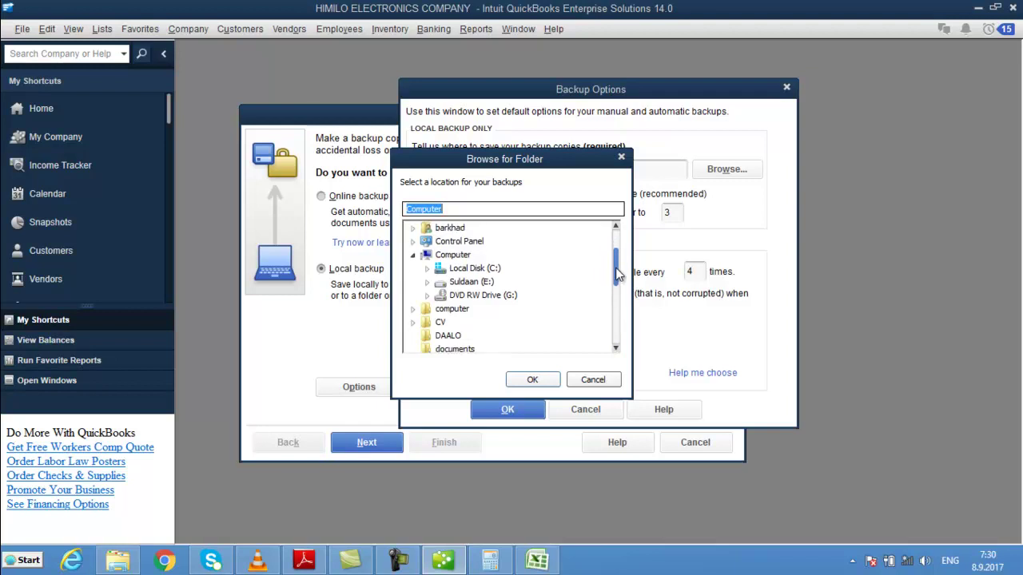
{"action": "left_click_drag", "start_coordinate": [616, 266], "coordinate": [613, 243]}
{"action": "left_click", "coordinate": [455, 256]}
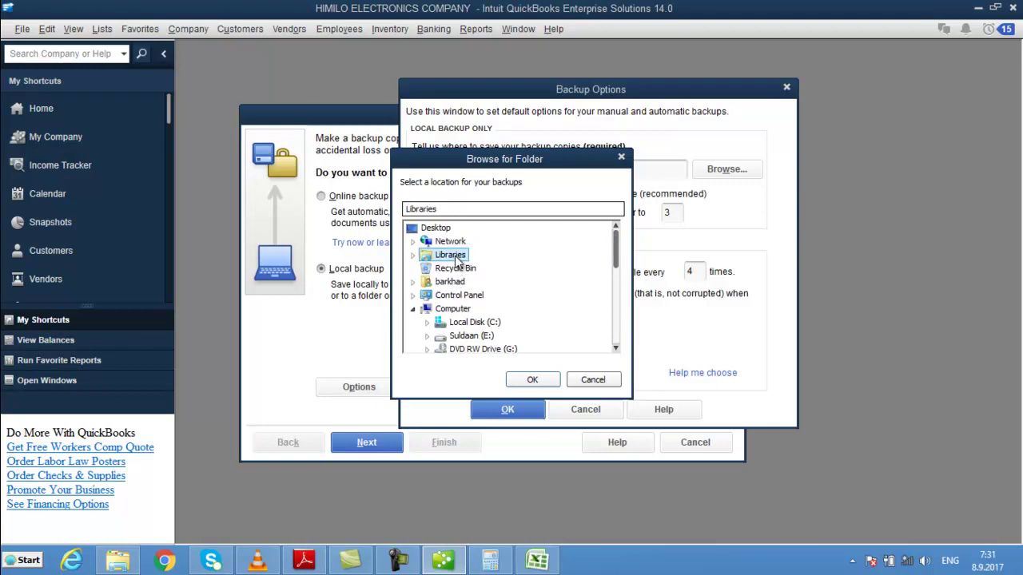
{"action": "double_click", "coordinate": [456, 257]}
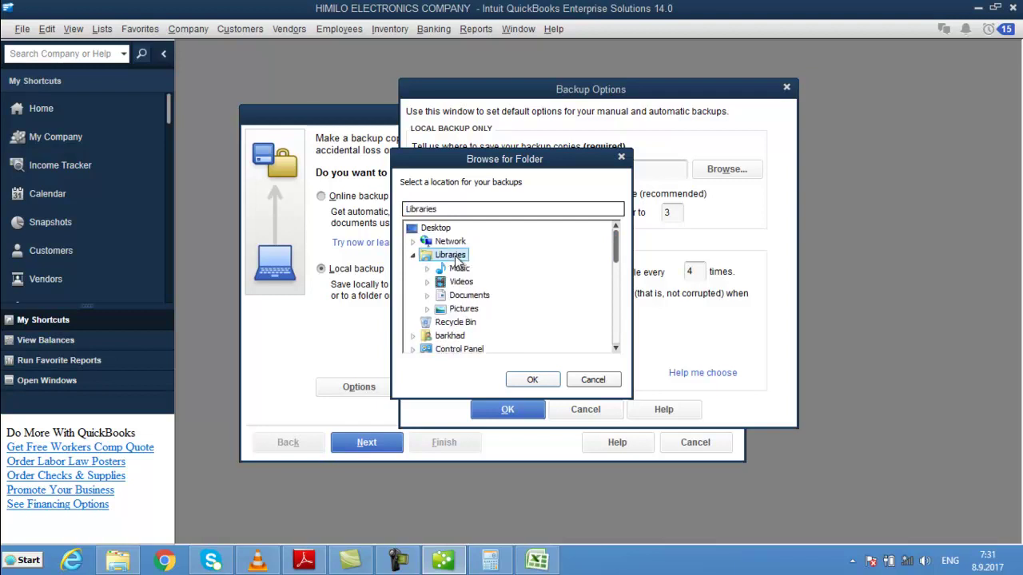
{"action": "double_click", "coordinate": [468, 297]}
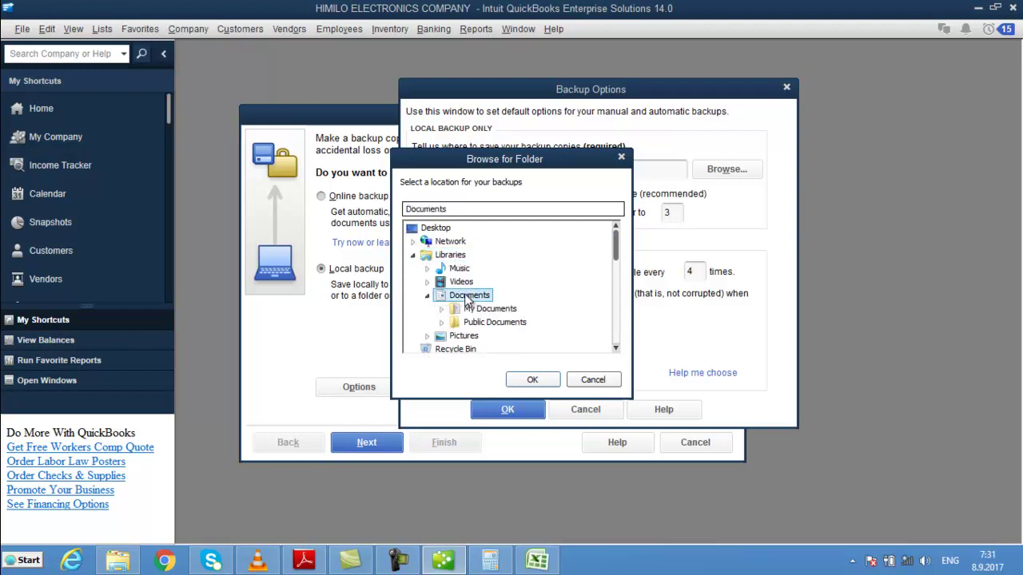
{"action": "left_click", "coordinate": [533, 380]}
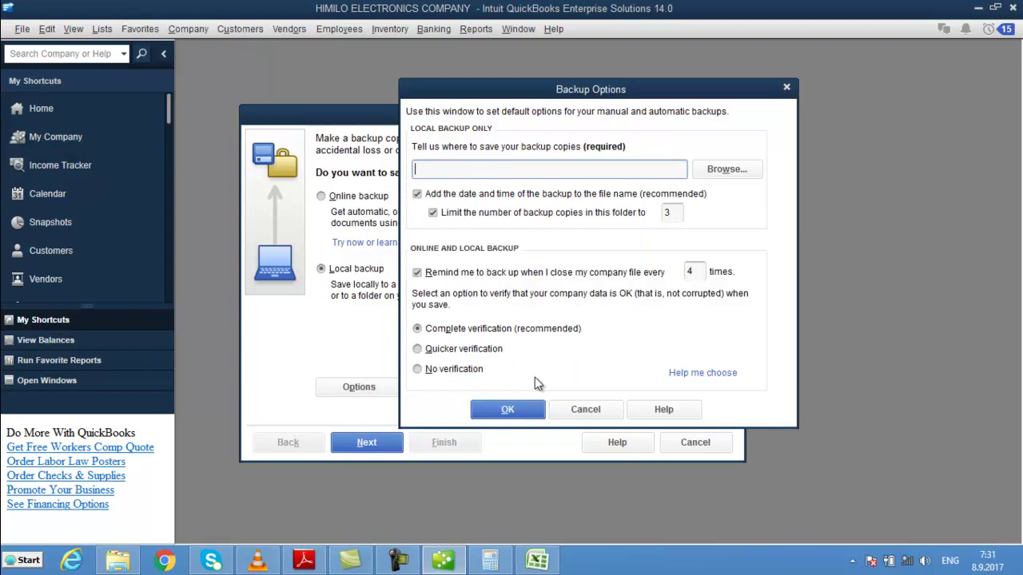
- Set DAALO as the backup folder, keep it on the same drive, and choose to save now
{"action": "left_click", "coordinate": [724, 171]}
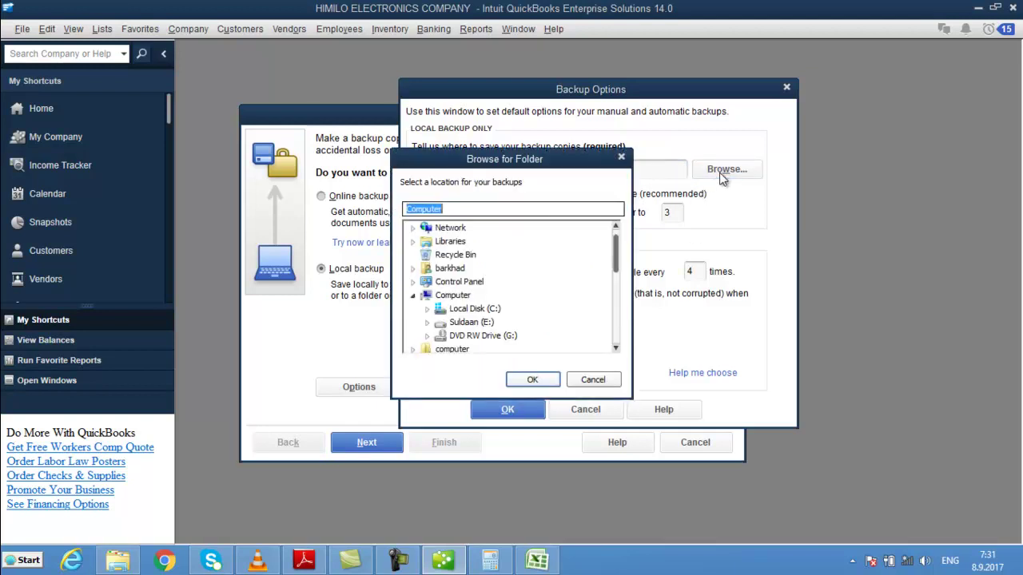
{"action": "double_click", "coordinate": [460, 268]}
{"action": "left_click_drag", "start_coordinate": [616, 249], "coordinate": [621, 312]}
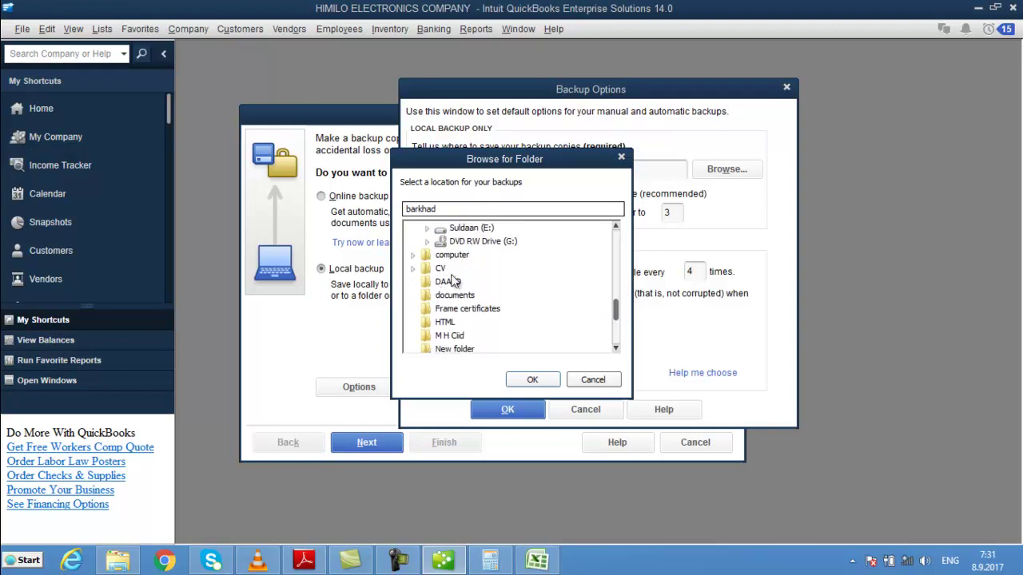
{"action": "left_click", "coordinate": [449, 282]}
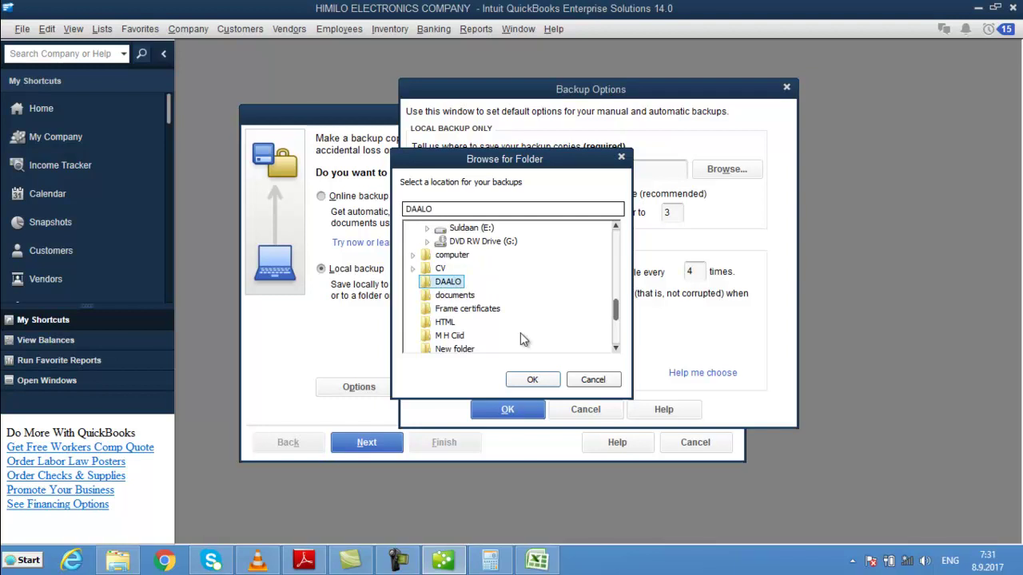
{"action": "left_click", "coordinate": [556, 382]}
{"action": "left_click", "coordinate": [537, 401]}
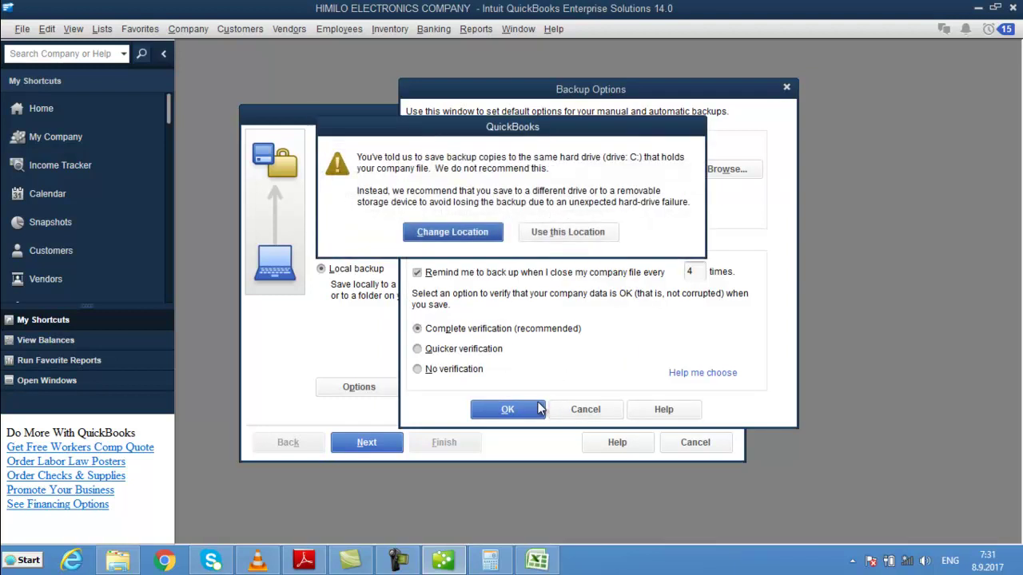
{"action": "left_click", "coordinate": [602, 237]}
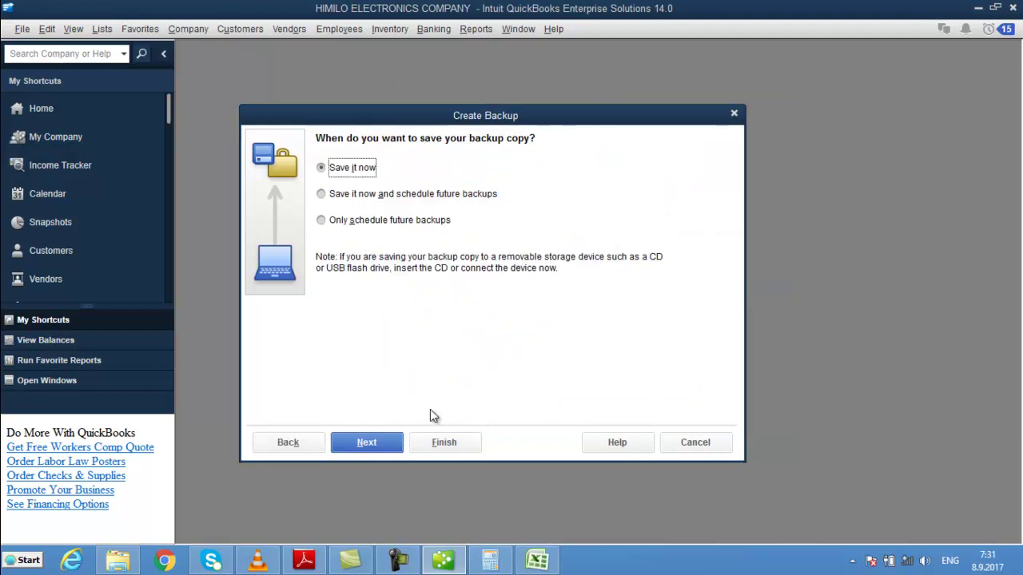
{"action": "left_click", "coordinate": [381, 443]}
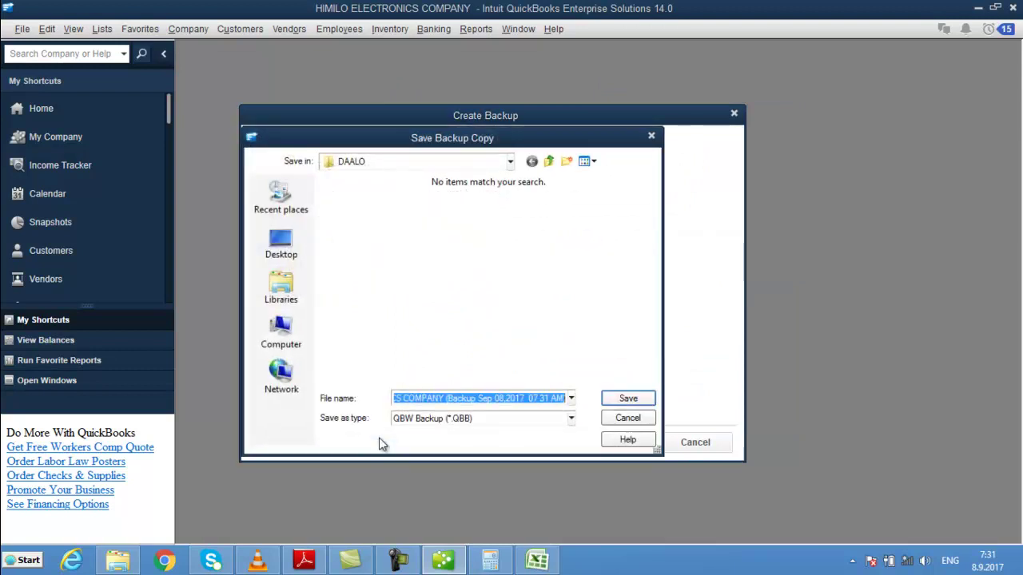